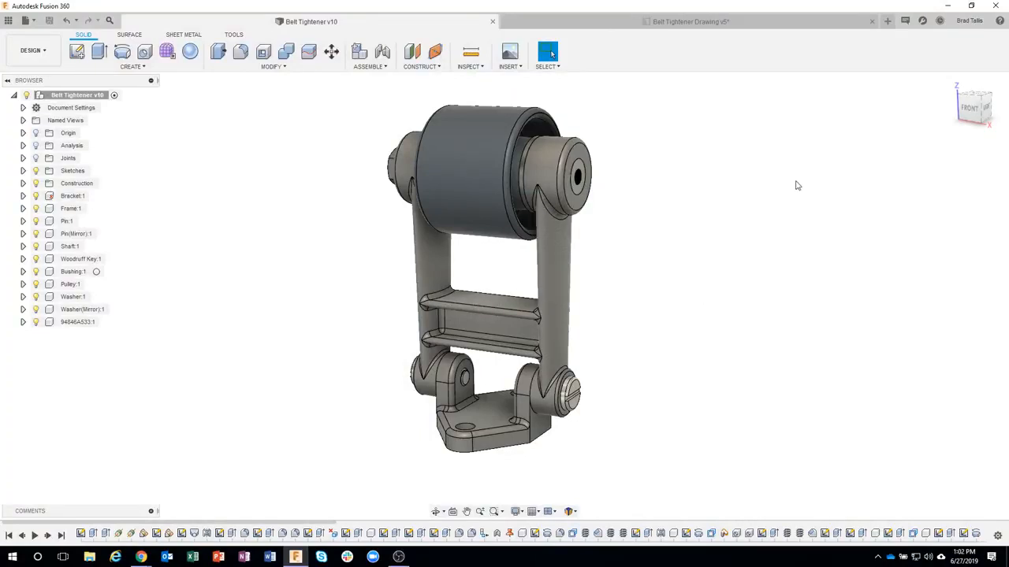
Step: Switch to the Belt Tightener drawing and examine its assembly, exploded view, Frame and Bracket sheets, returning to the Frame sheet
left_click(645, 23)
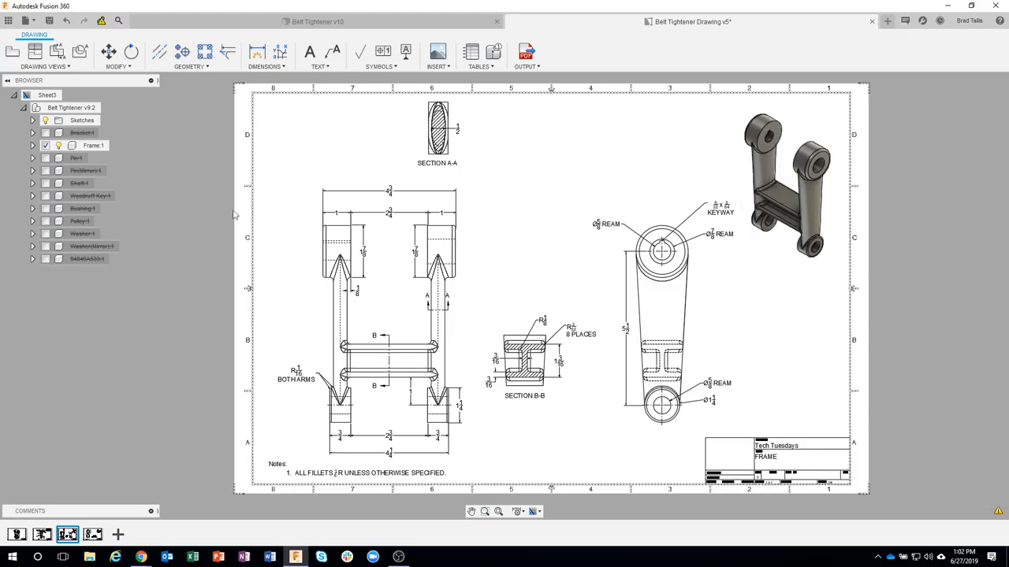
left_click(17, 534)
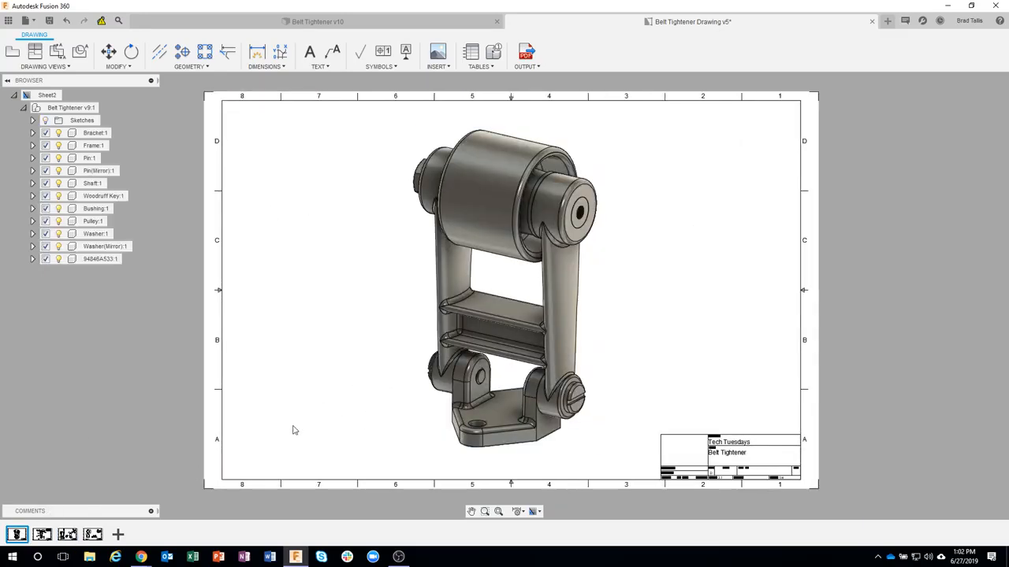
left_click(42, 534)
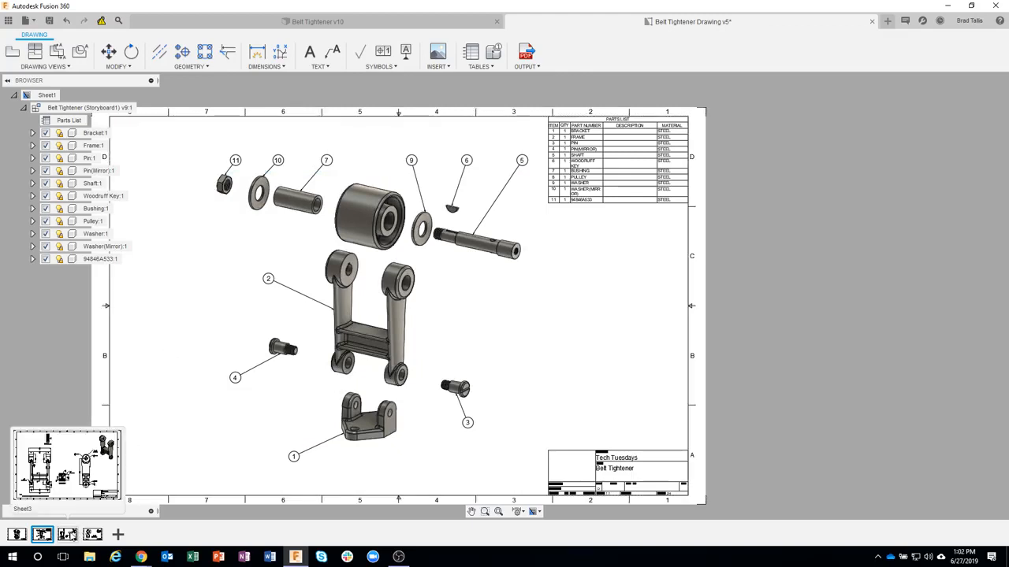
left_click(67, 535)
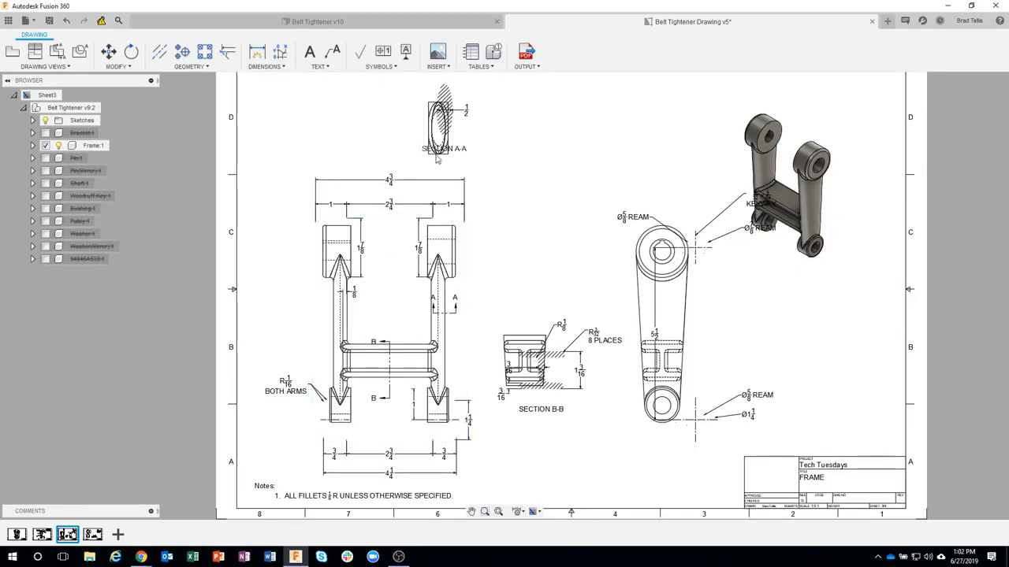
scroll(475, 177, "down", 1)
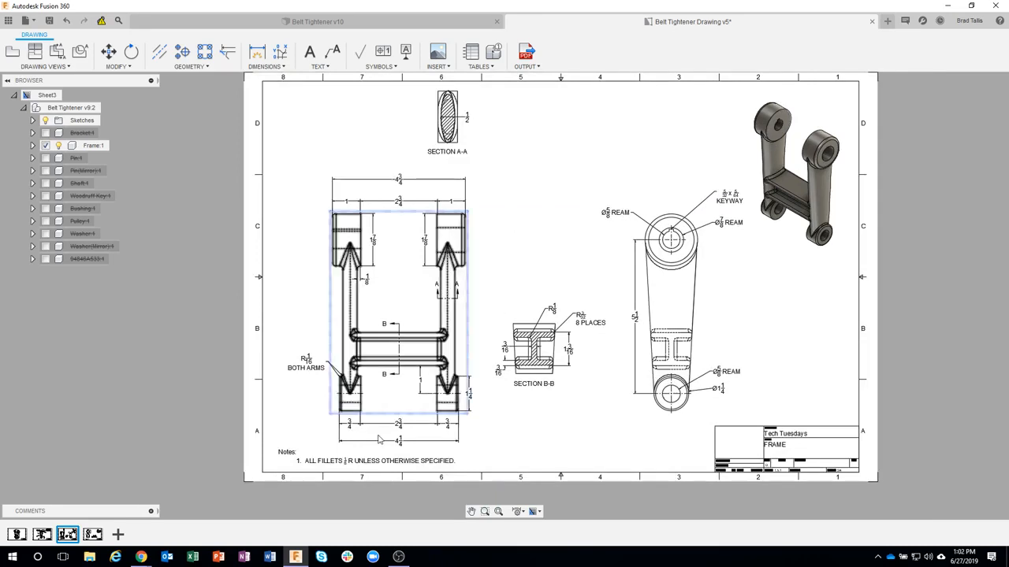
middle_click_drag(774, 414, 747, 441)
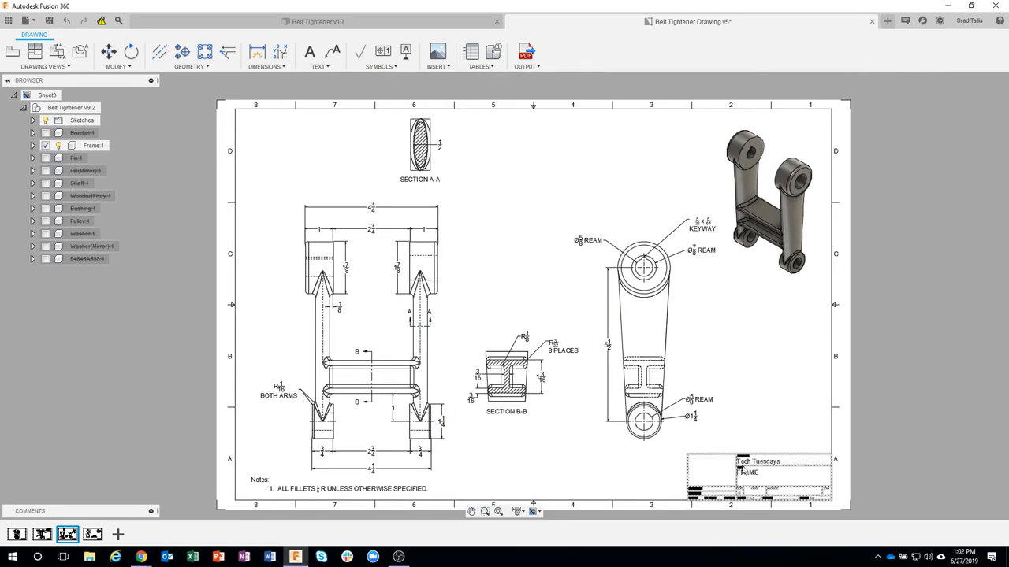
left_click(92, 537)
middle_click_drag(422, 344, 480, 350)
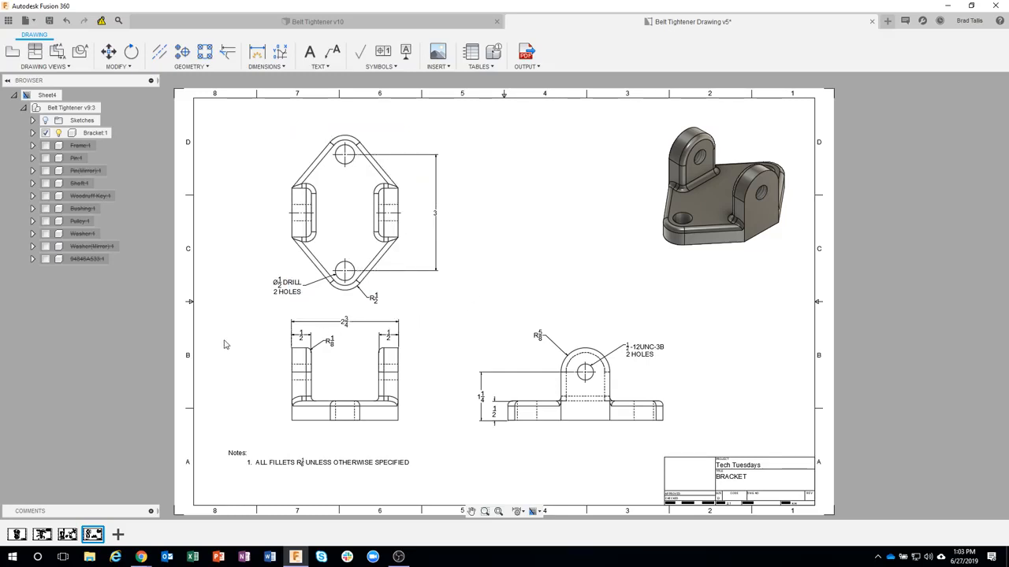
left_click(67, 535)
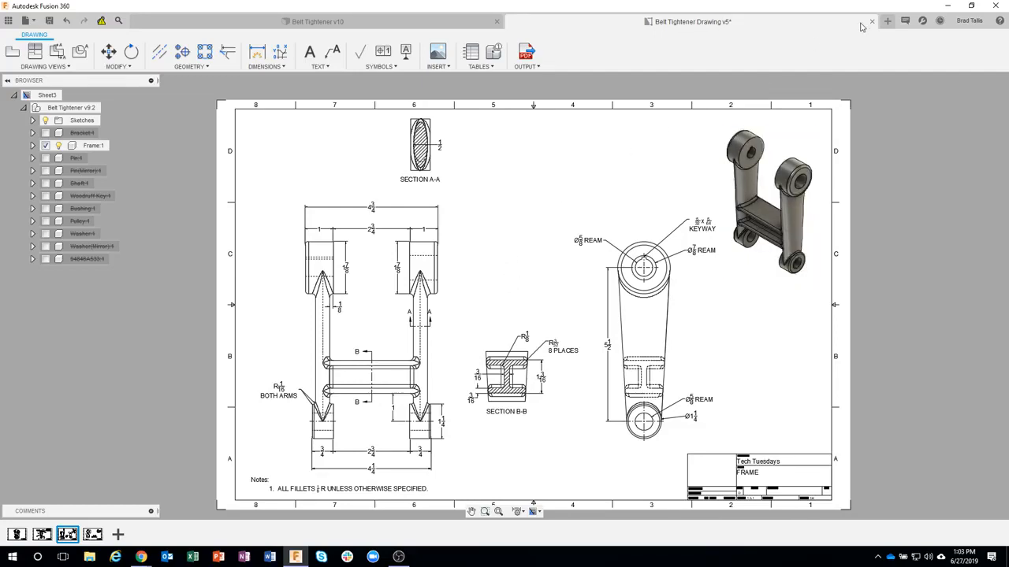
Step: Create a new design and add an empty, activated component named Frame to it
left_click(885, 24)
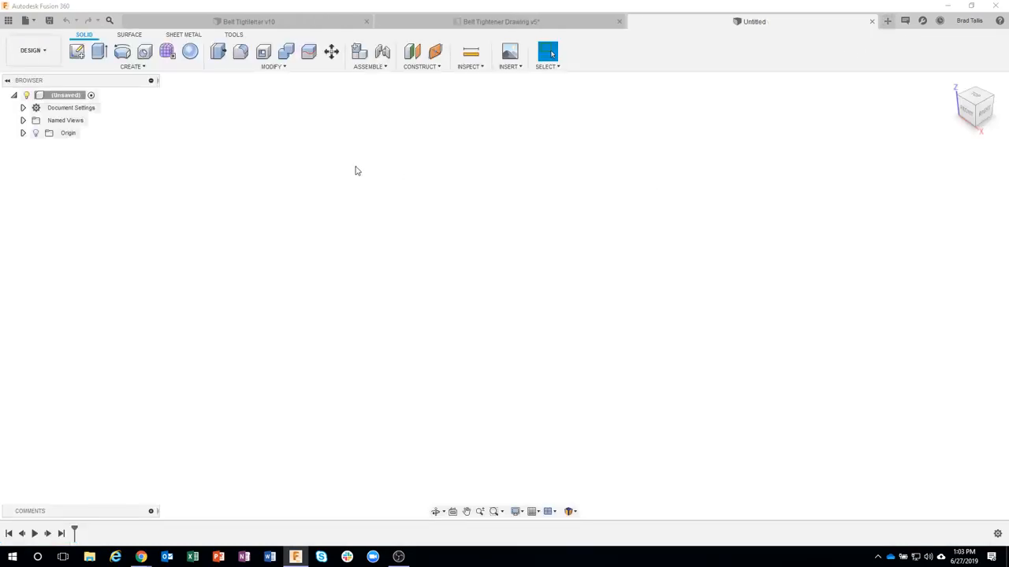
left_click(23, 108)
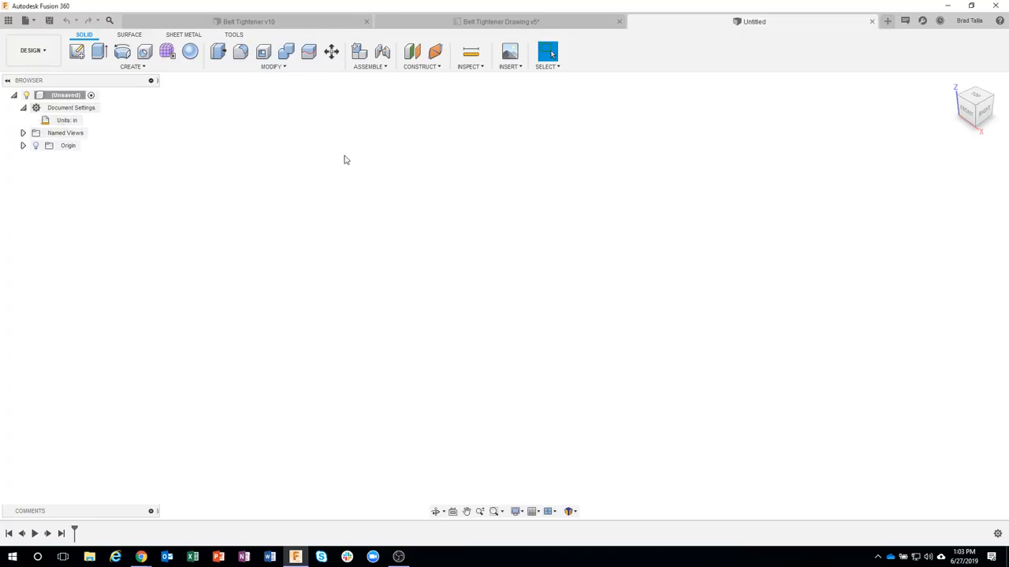
left_click(365, 68)
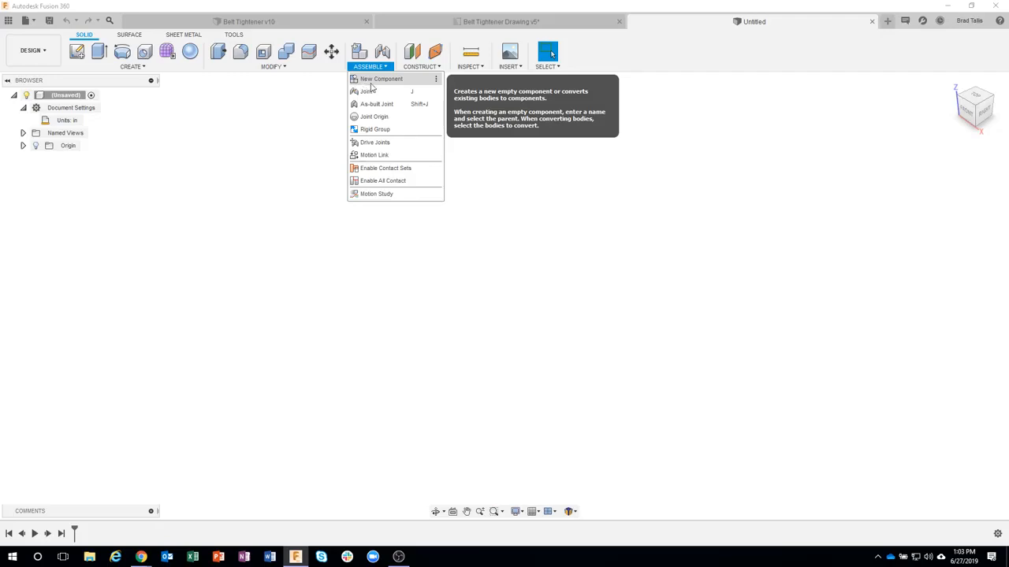
left_click(370, 84)
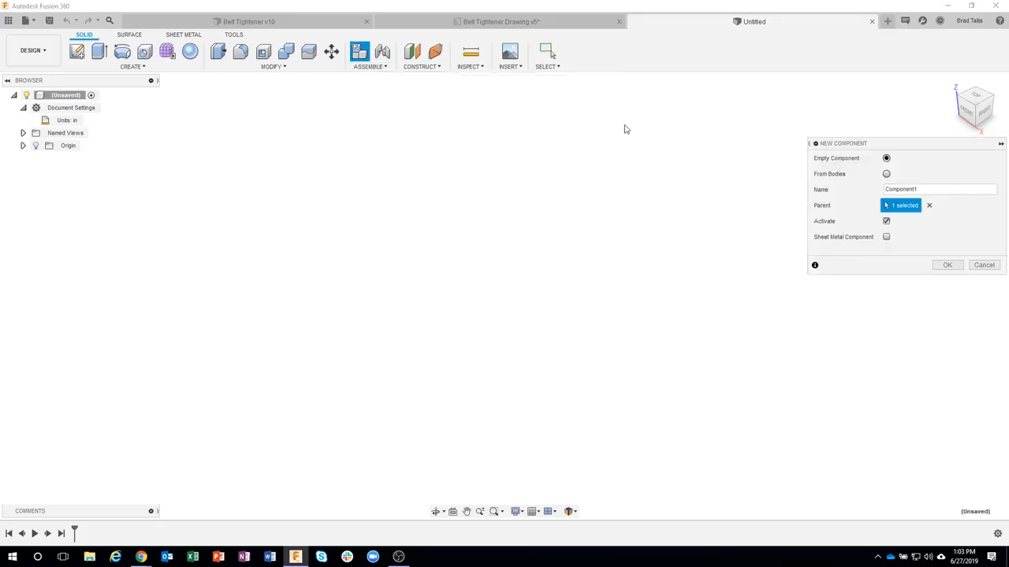
left_click_drag(889, 144, 850, 146)
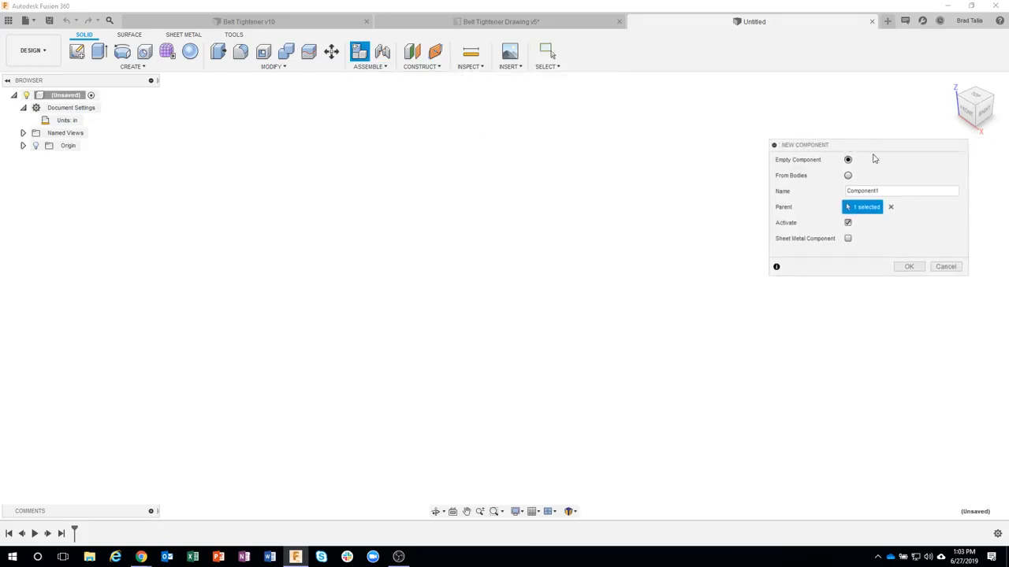
left_click_drag(899, 189, 837, 194)
type("Frame")
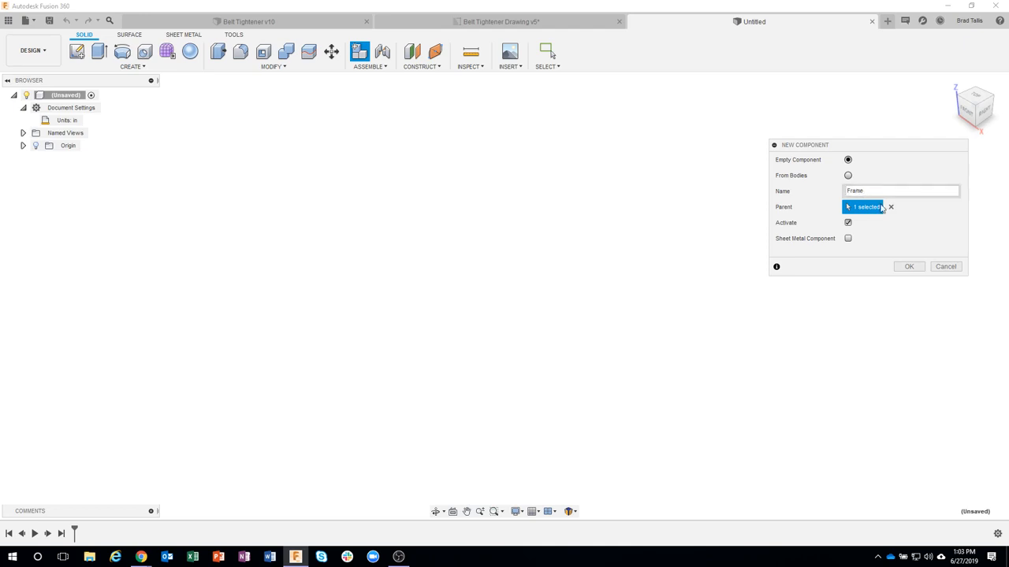
left_click(907, 267)
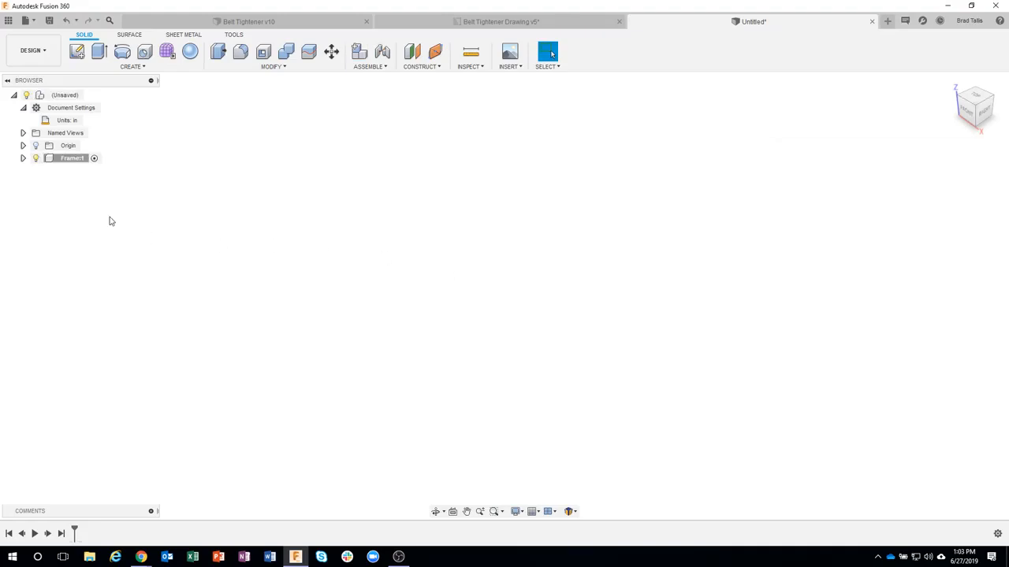
Step: Start a sketch in the Frame component on the vertical YZ origin plane
left_click(23, 159)
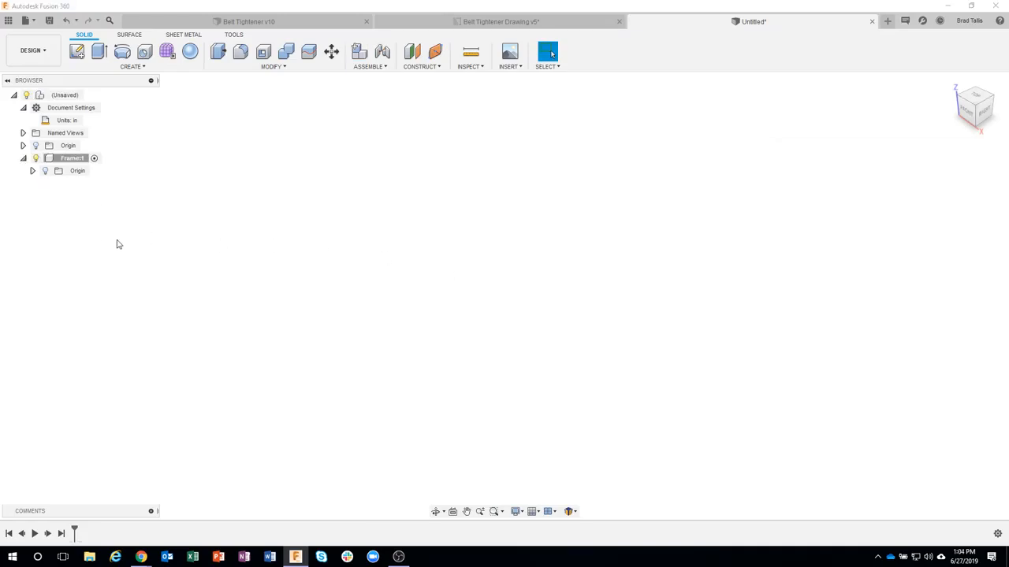
left_click(78, 53)
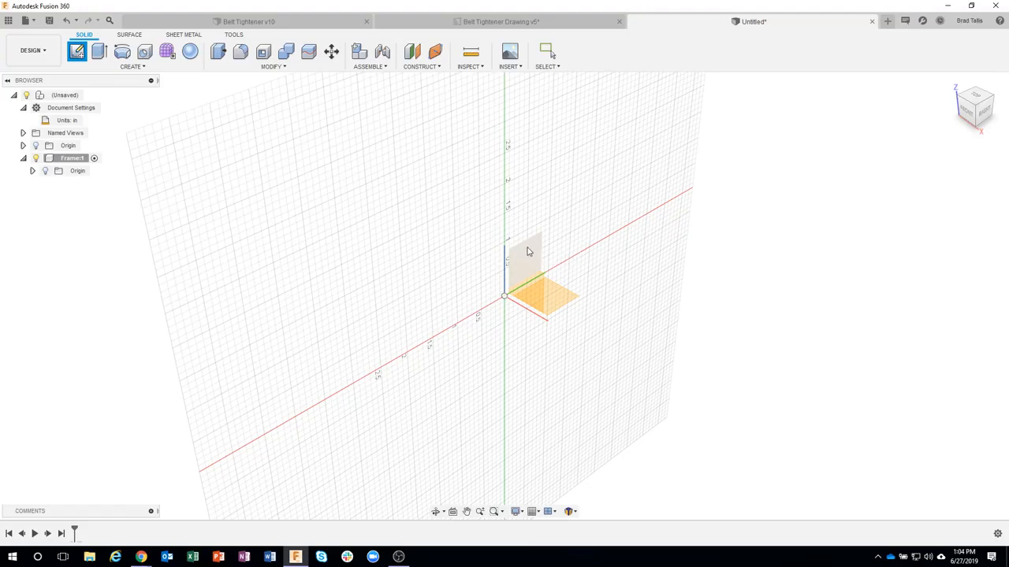
left_click(531, 251)
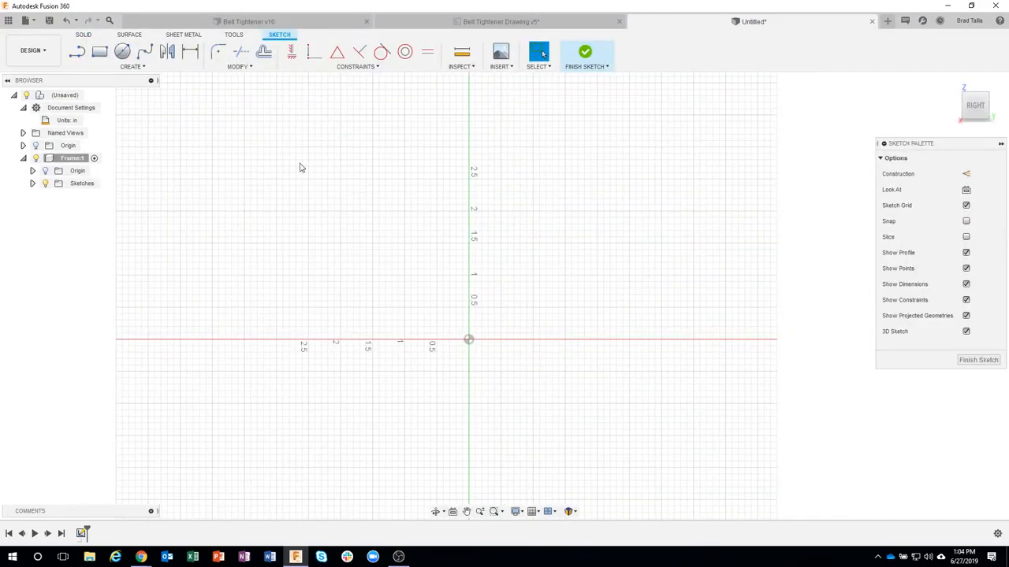
Step: Sketch a center diameter circle at the origin with a diameter of 1 1/4 in
left_click(122, 53)
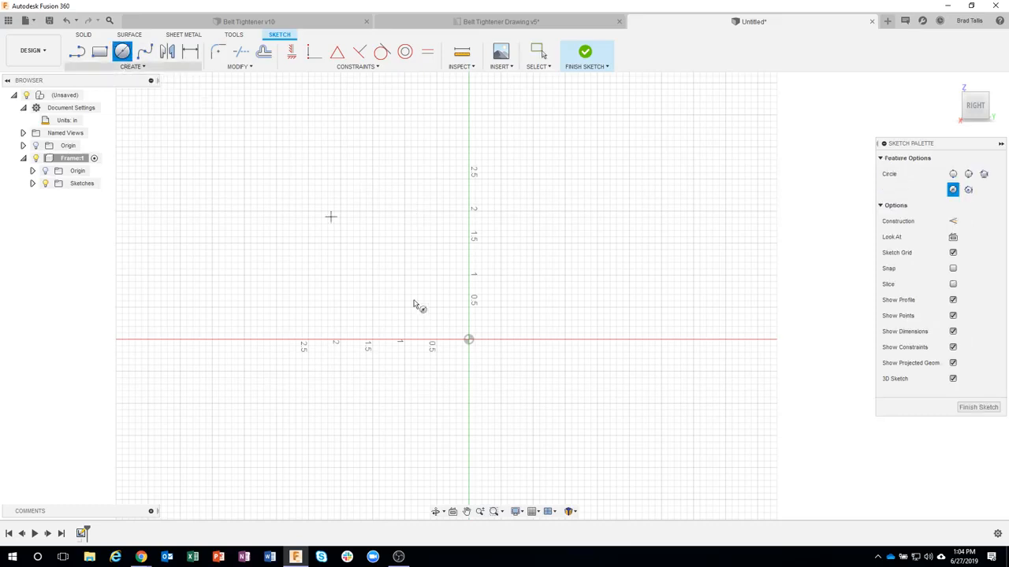
left_click(469, 340)
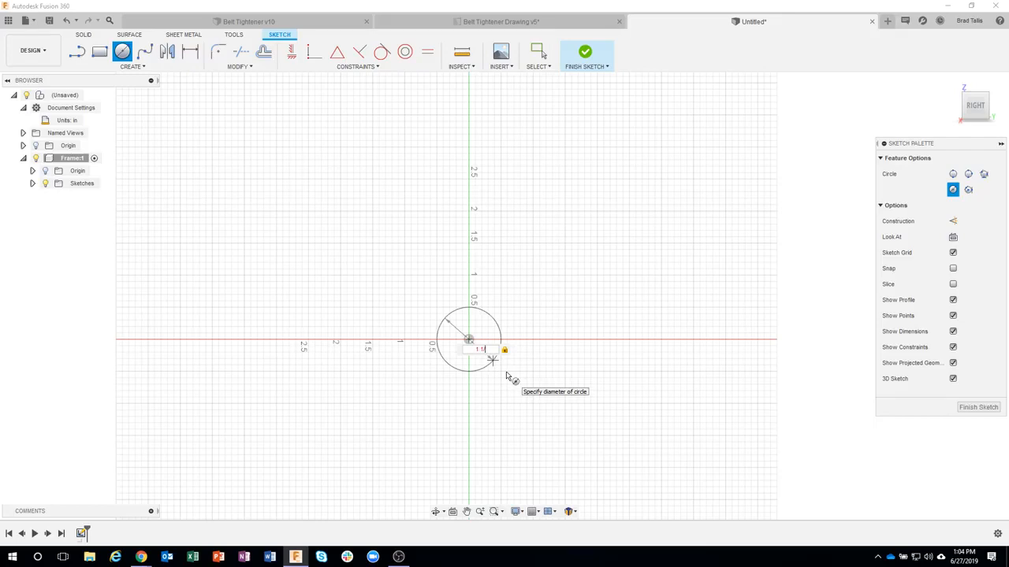
key("BackSpace")
type("4")
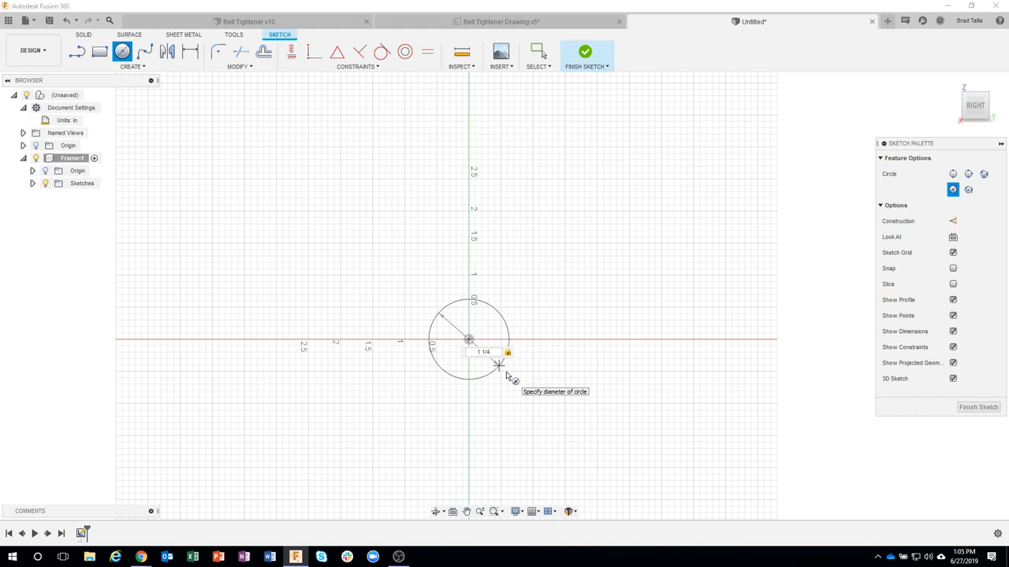
key("Return")
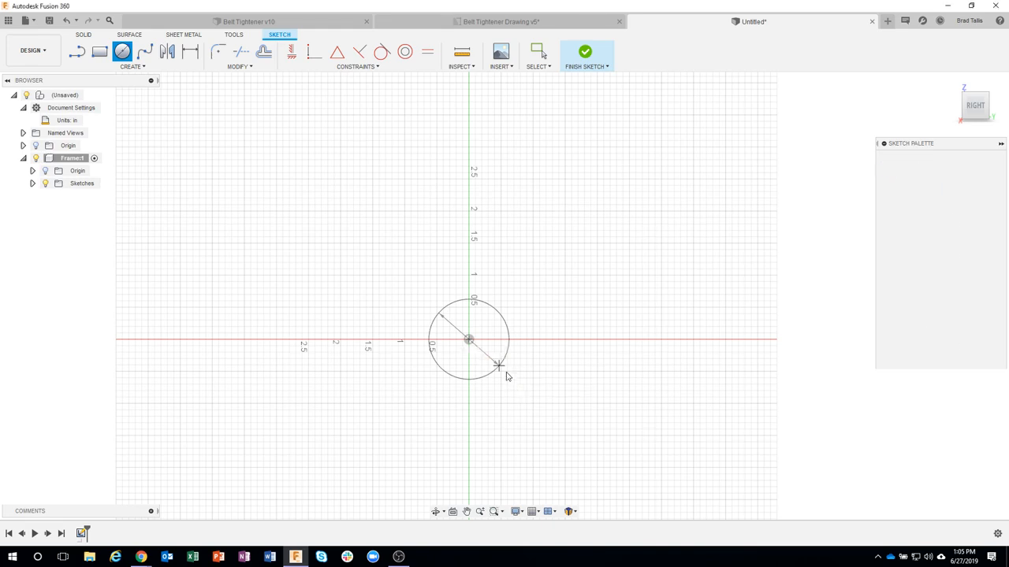
key("Escape")
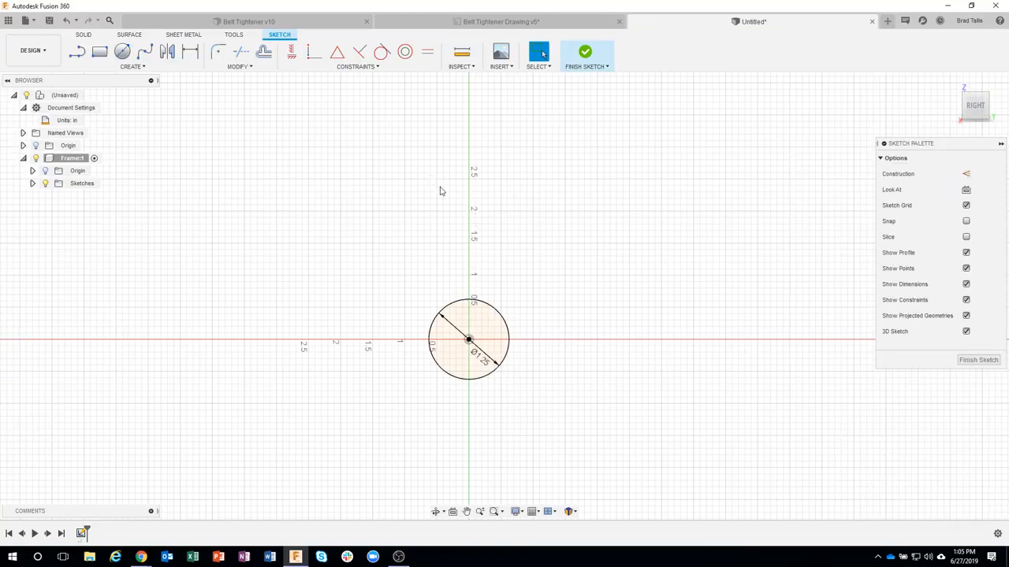
Step: Sketch a 1 7/8 in diameter circle above the first one, with its center slightly off the vertical axis
middle_click_drag(439, 189, 418, 279)
left_click(122, 52)
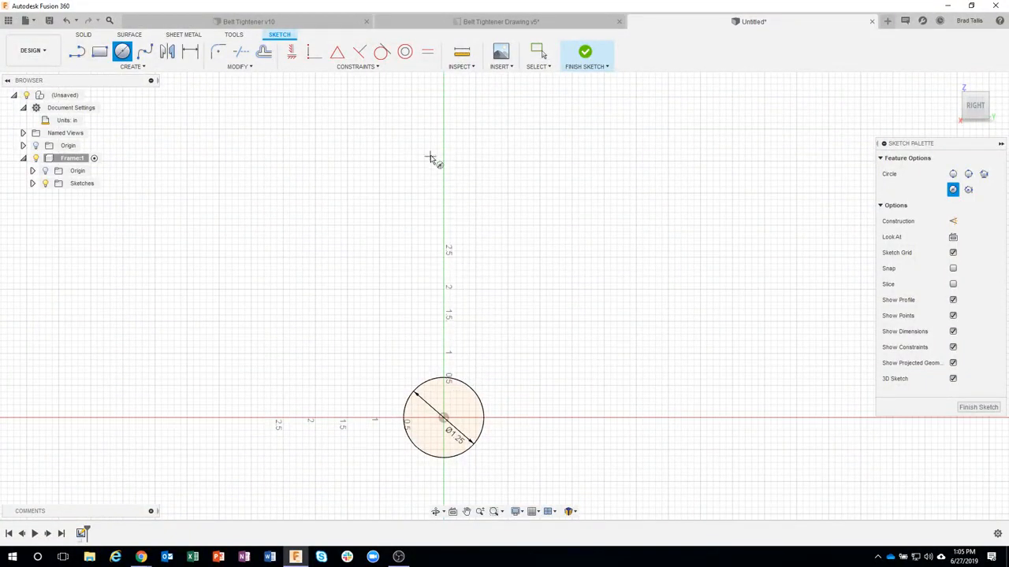
left_click(470, 183)
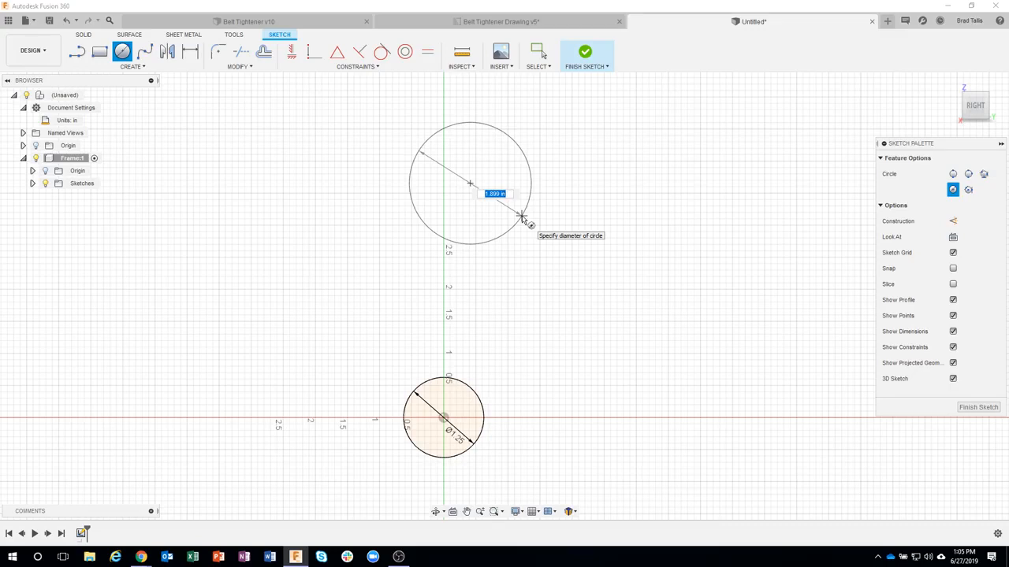
type("1 7/8")
key("Tab")
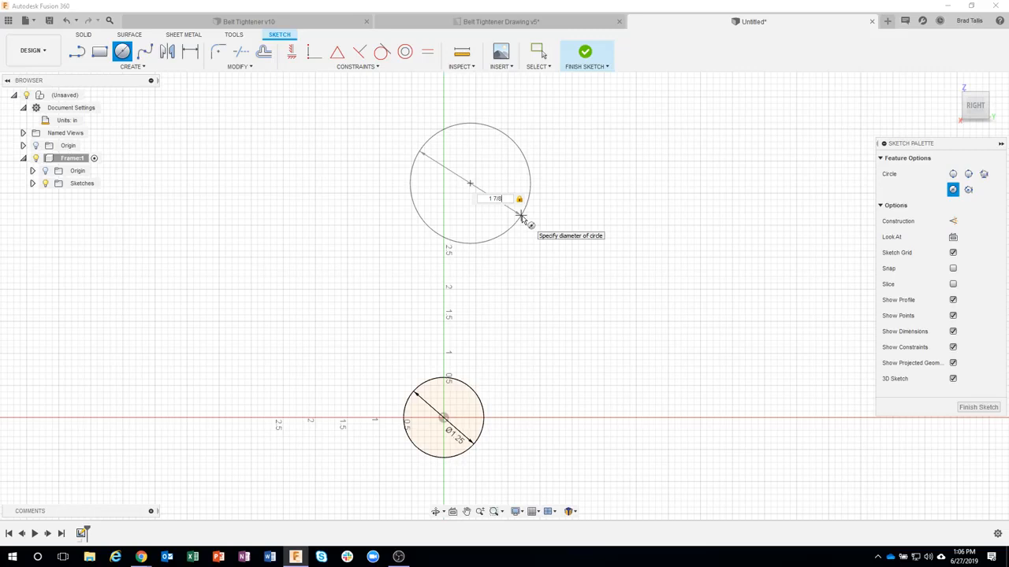
key("Return")
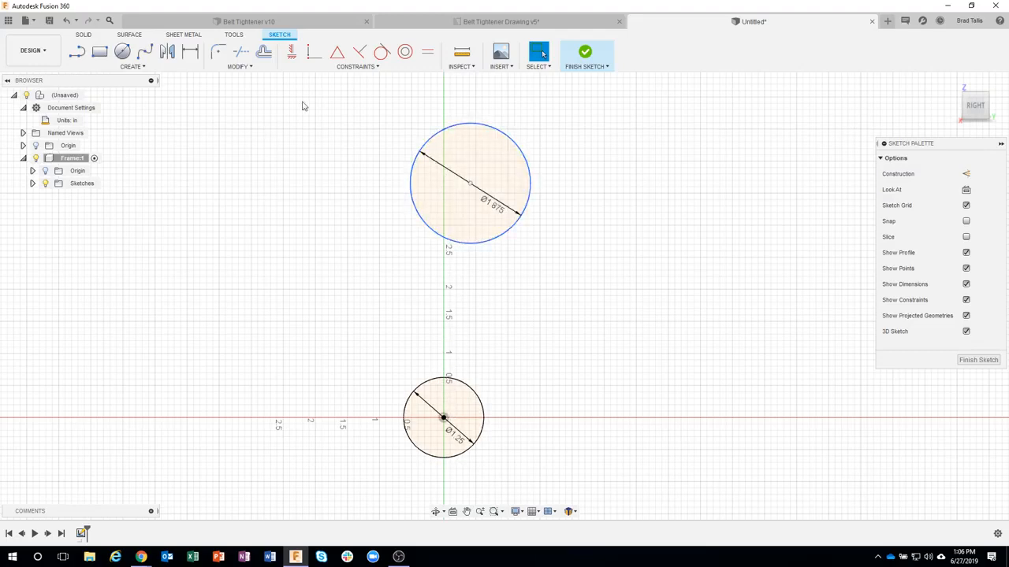
Step: Try placing a small circle by eye on the vertical axis between the two circles, and undo it
left_click(122, 51)
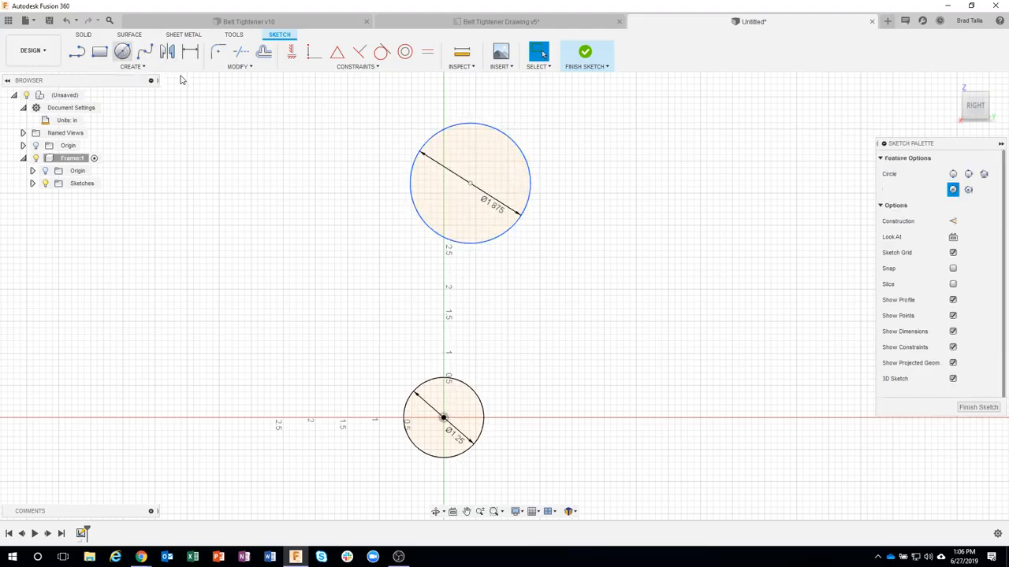
left_click(444, 271)
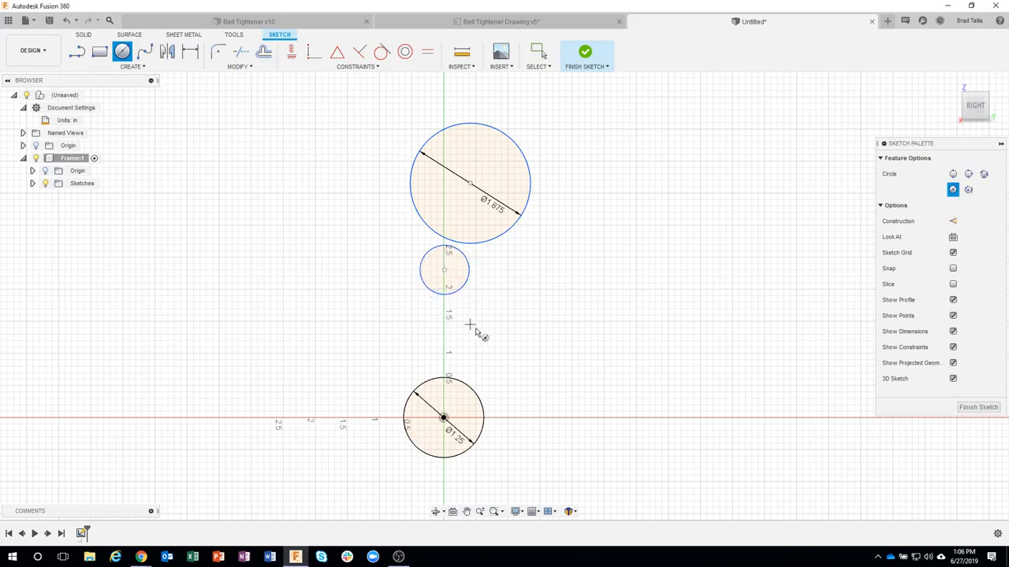
scroll(451, 298, "up", 3)
scroll(444, 282, "up", 12)
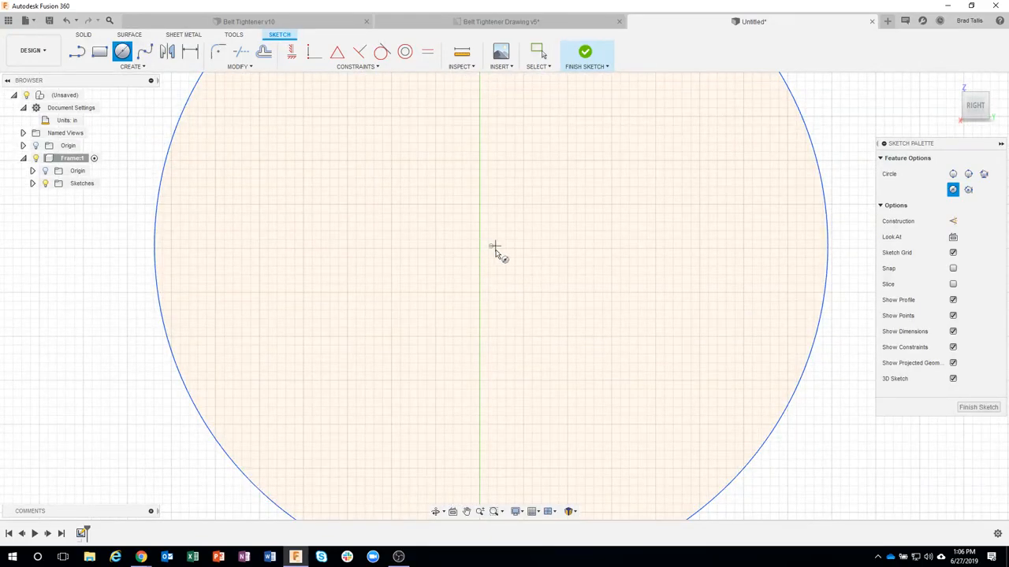
scroll(495, 274, "down", 2)
scroll(493, 275, "down", 8)
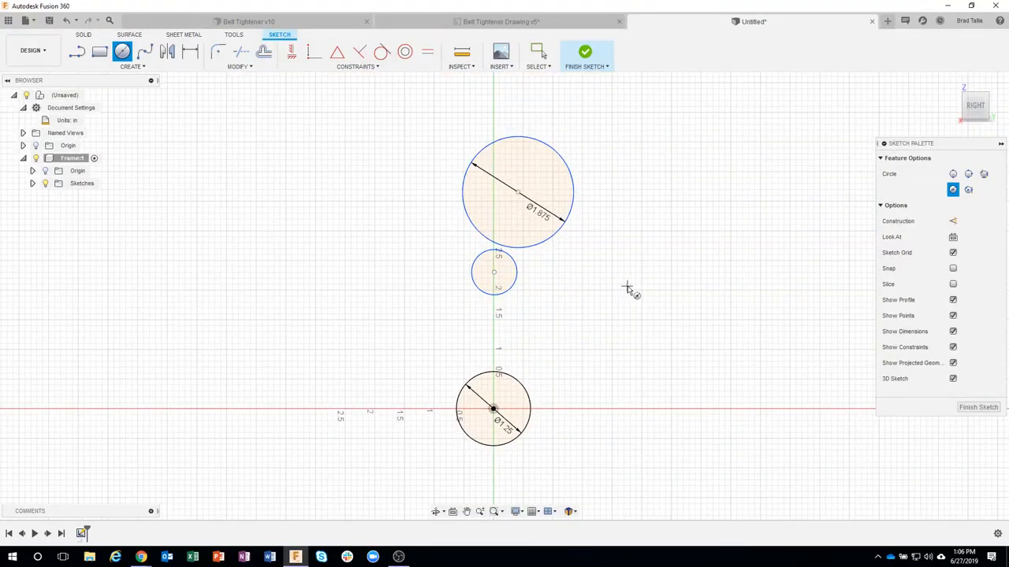
key("Escape")
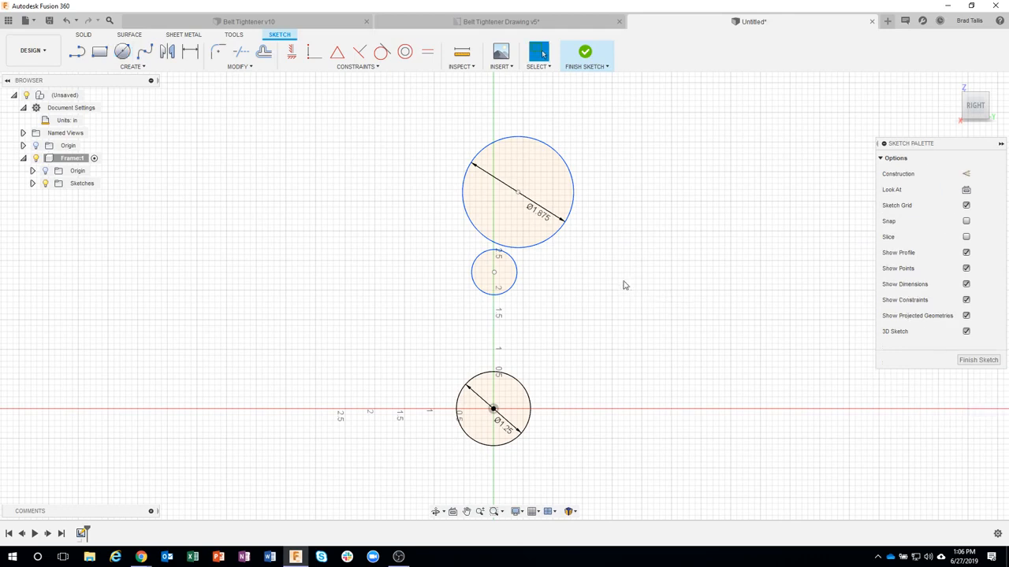
key("ctrl+z")
Step: Constrain the upper circle's center vertically in line with the lower circle's center at the origin
left_click(574, 192)
left_click(291, 51)
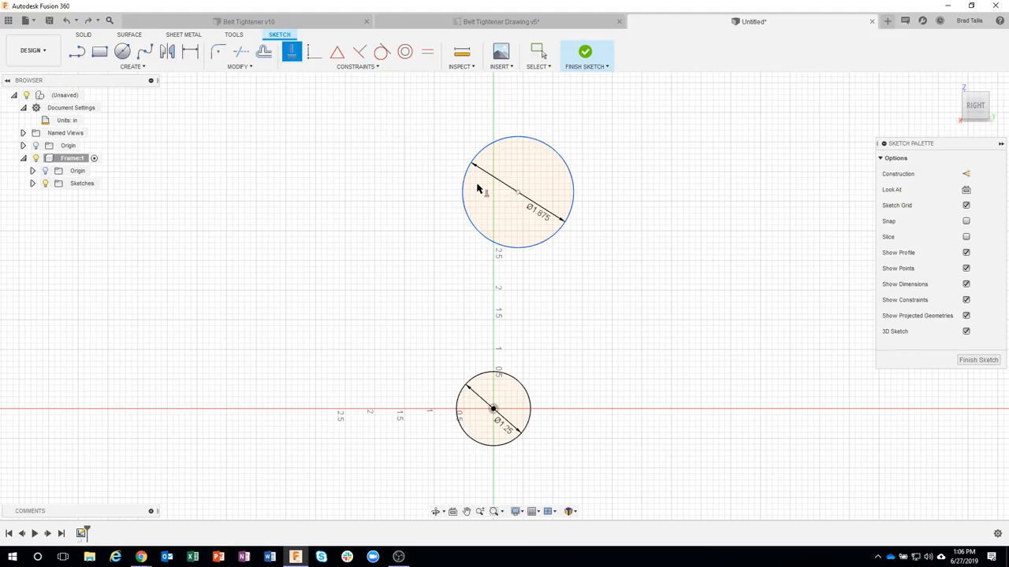
left_click(518, 194)
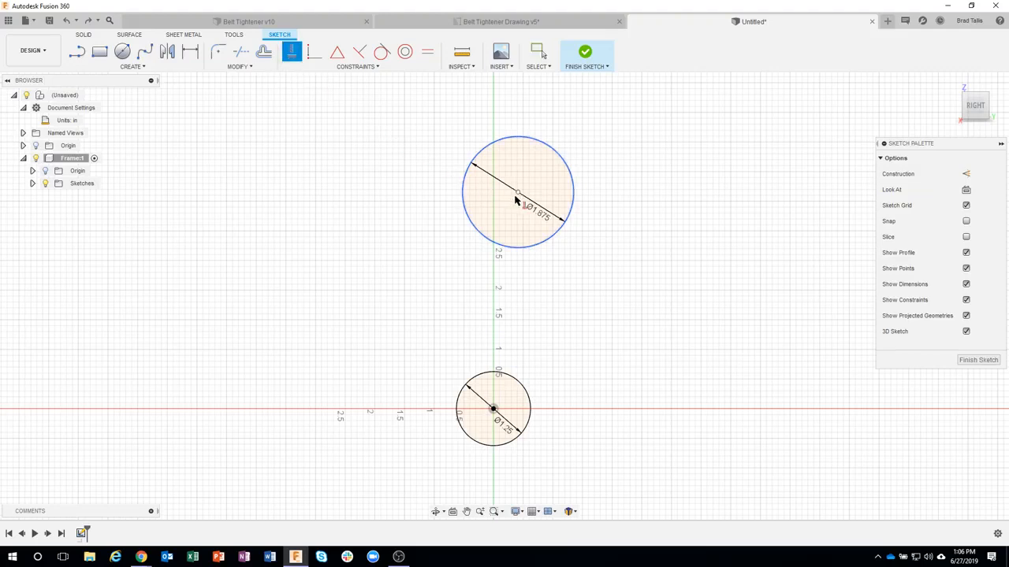
left_click(492, 408)
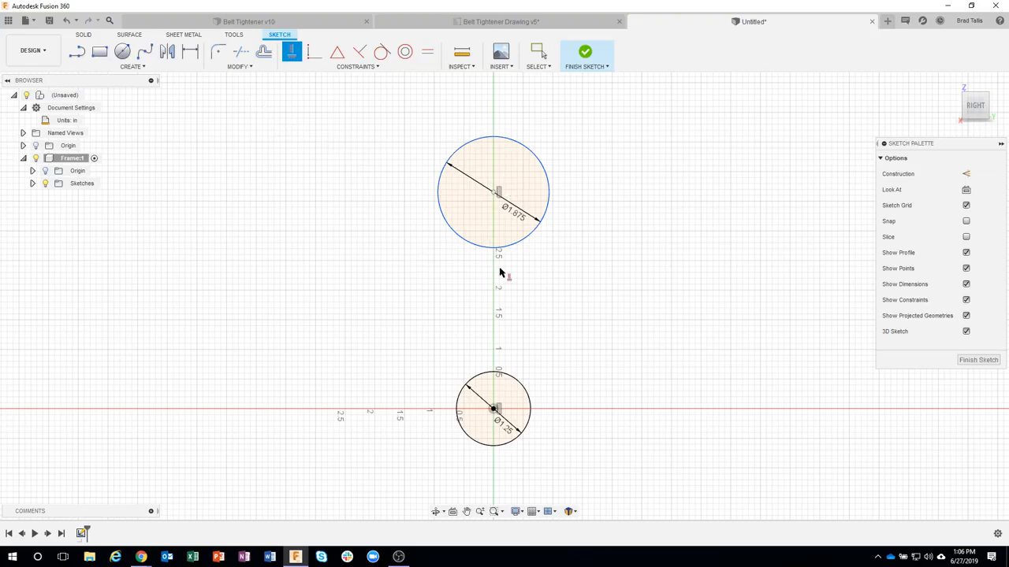
Step: Dimension the vertical distance between the two circle centers as 5.5 in and finish the sketch
left_click(190, 51)
left_click(494, 192)
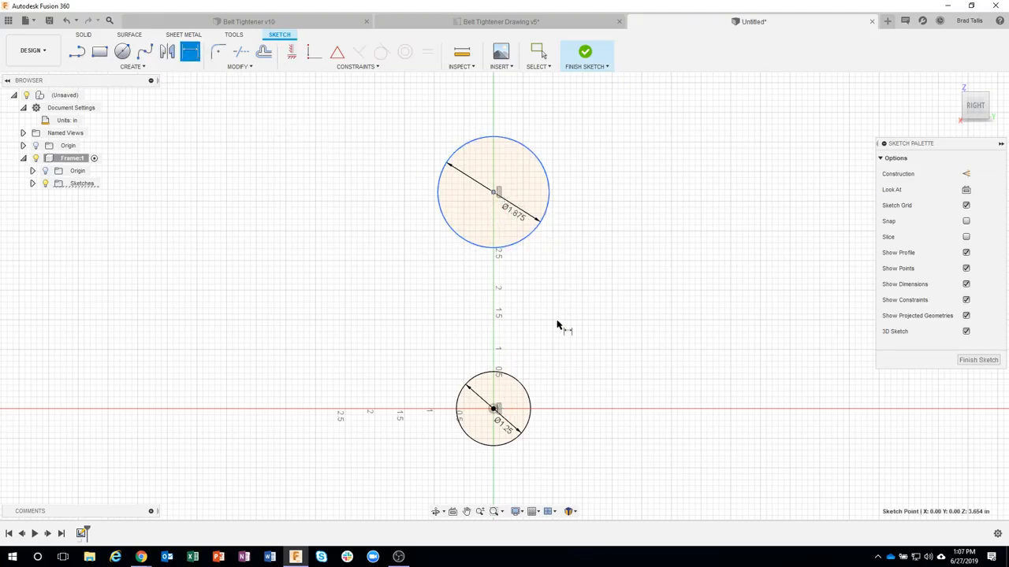
left_click(494, 409)
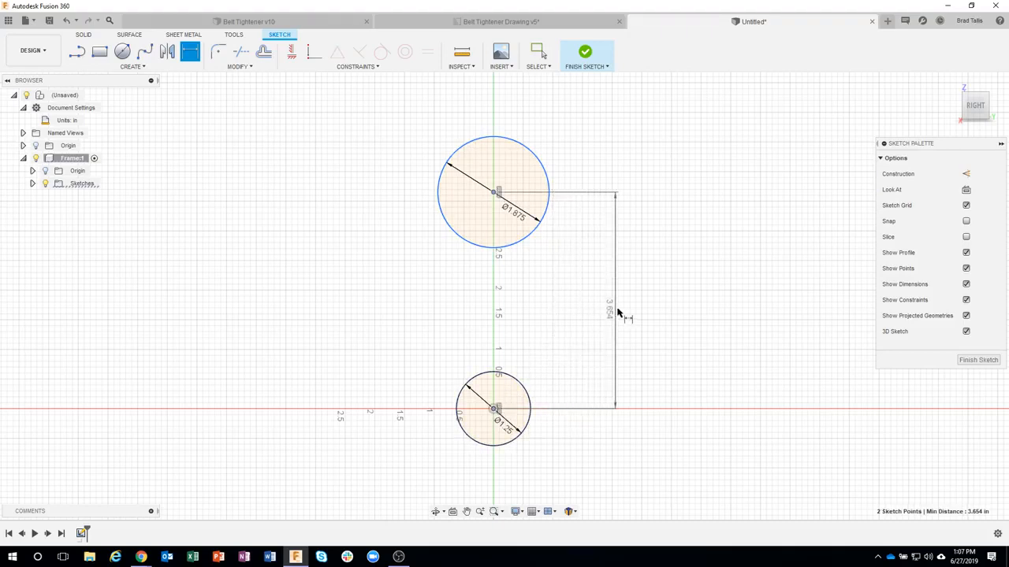
left_click(619, 310)
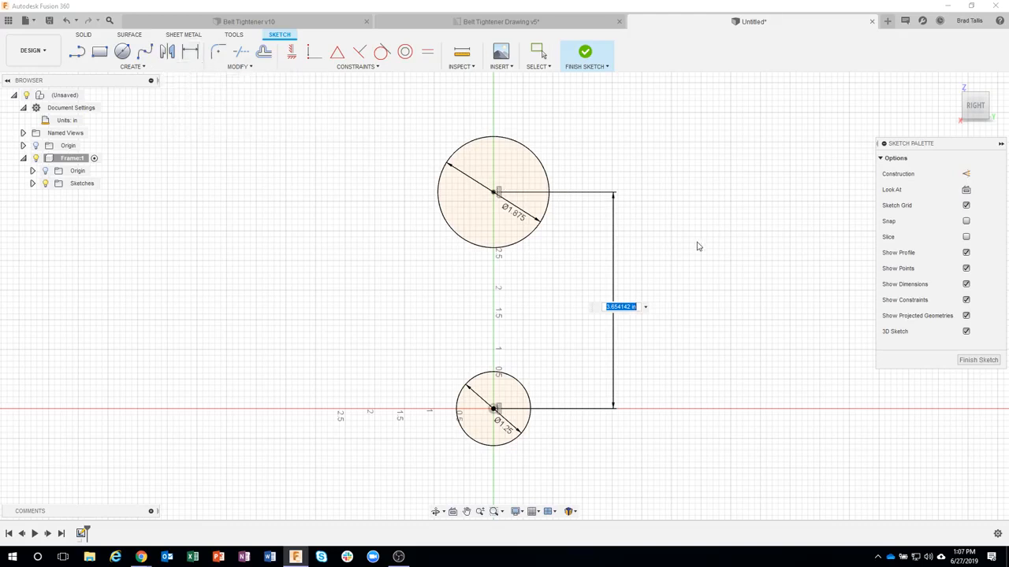
type("5.5")
key("Return")
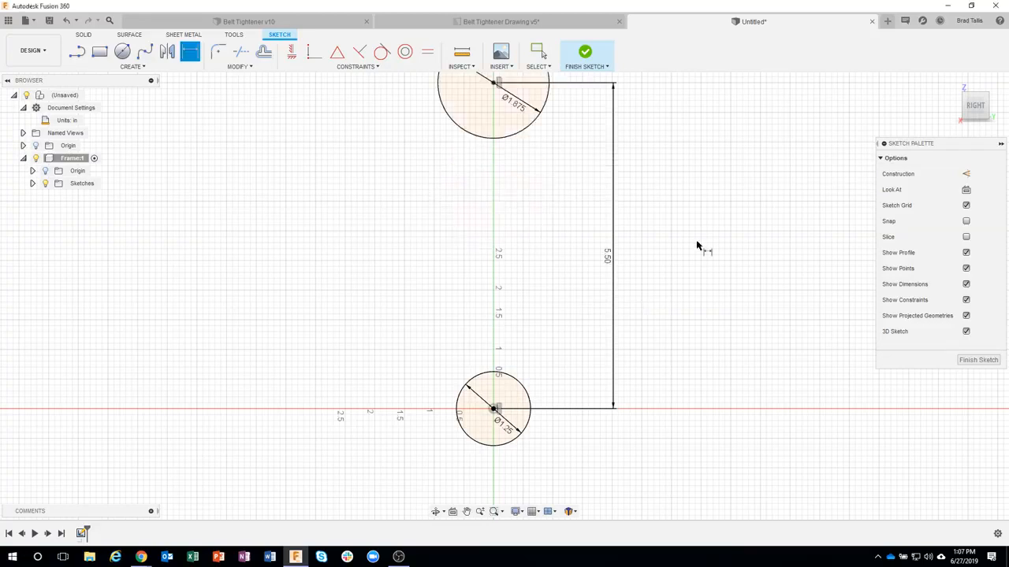
scroll(678, 232, "down", 2)
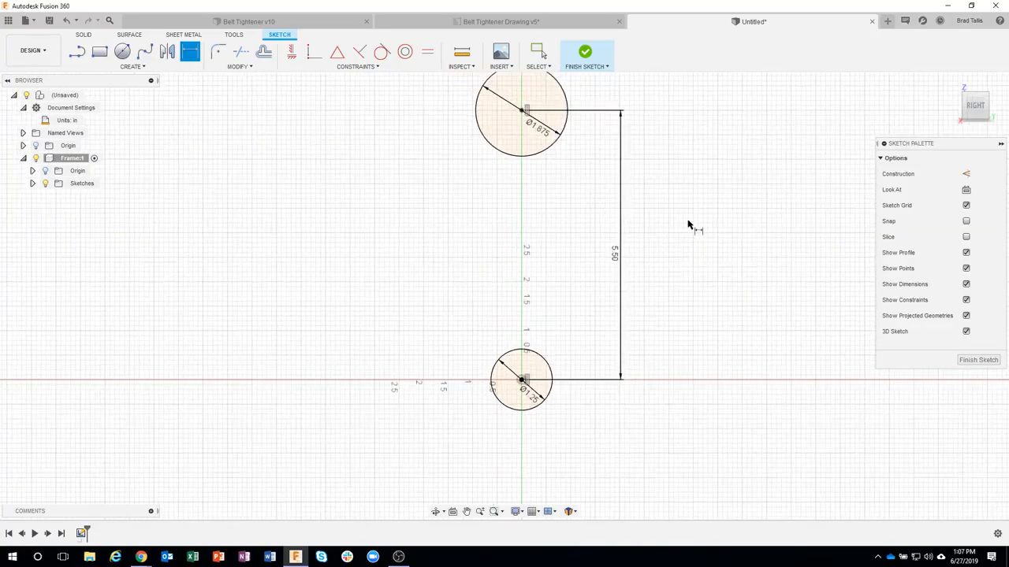
middle_click_drag(691, 223, 657, 288)
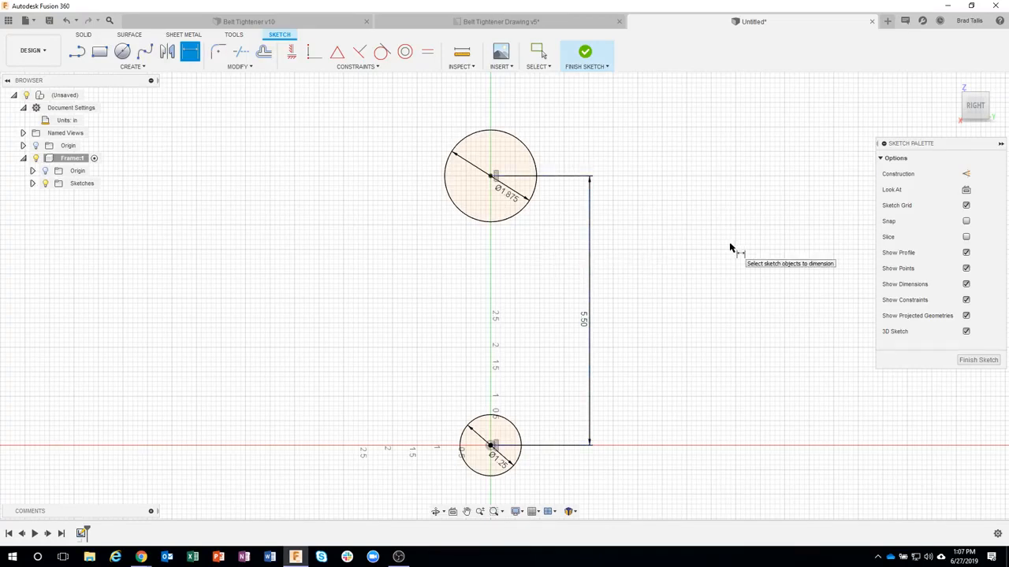
left_click(588, 54)
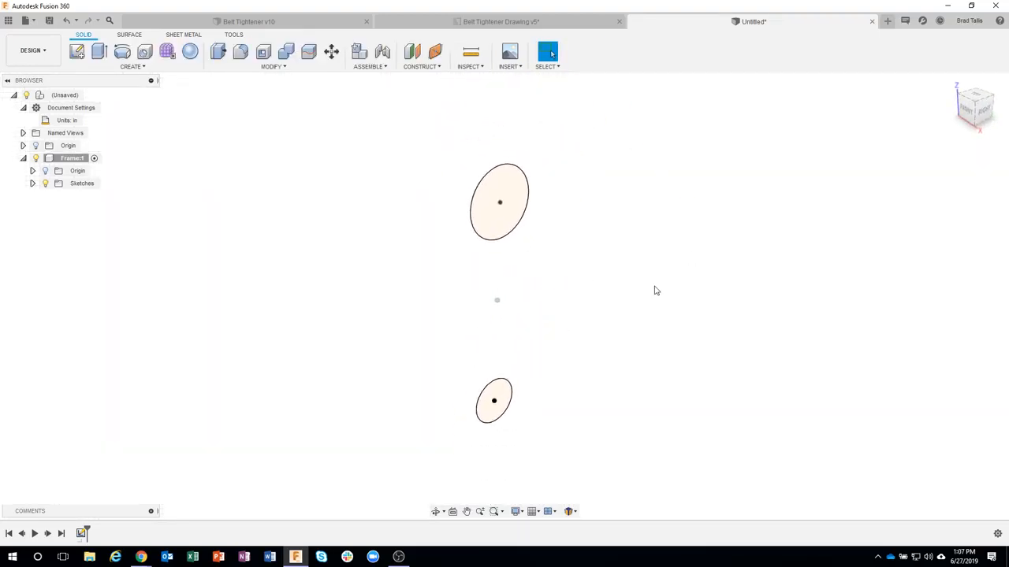
left_click(500, 395)
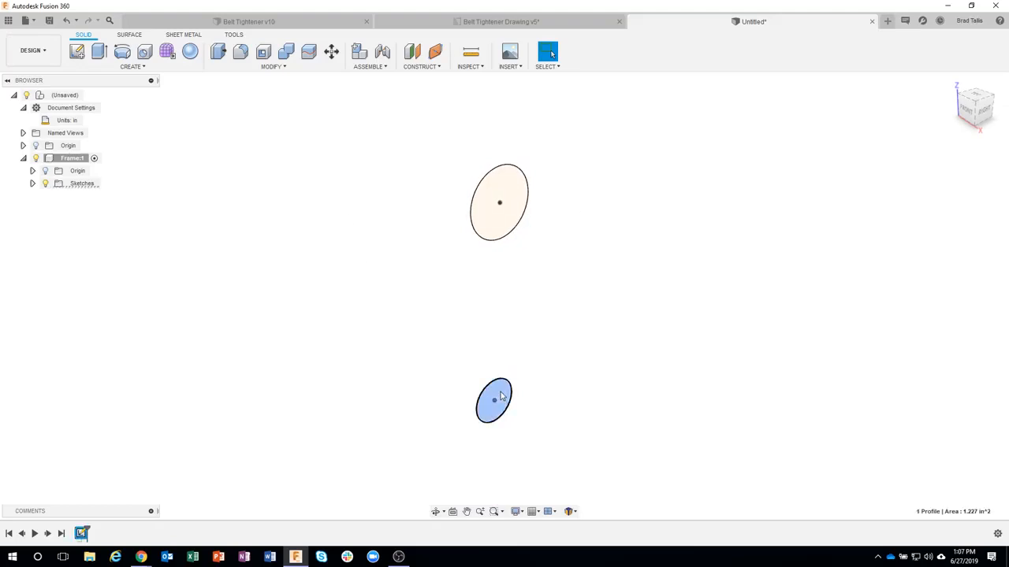
right_click(499, 396)
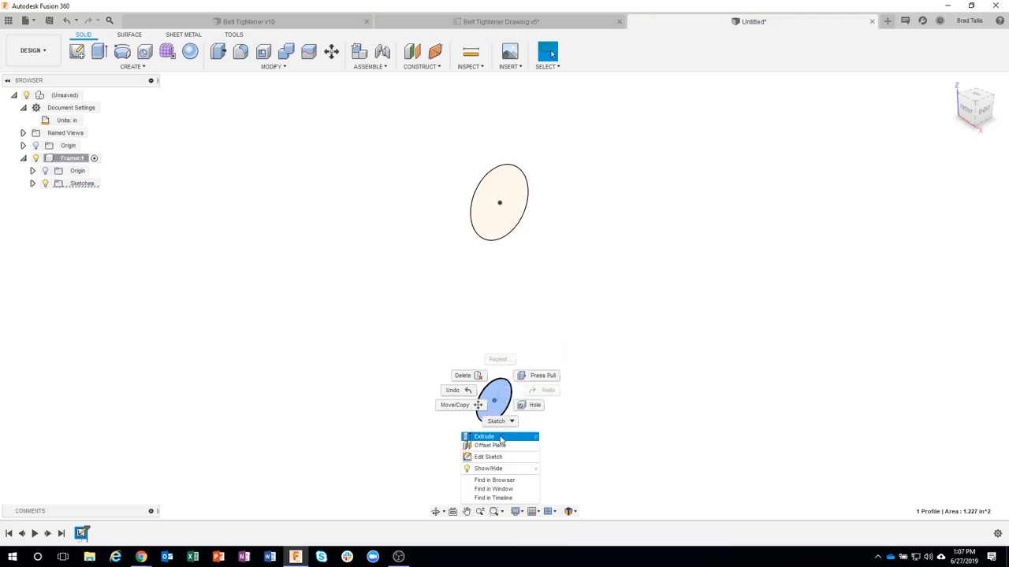
key("Escape")
middle_click_drag(562, 342, 569, 297)
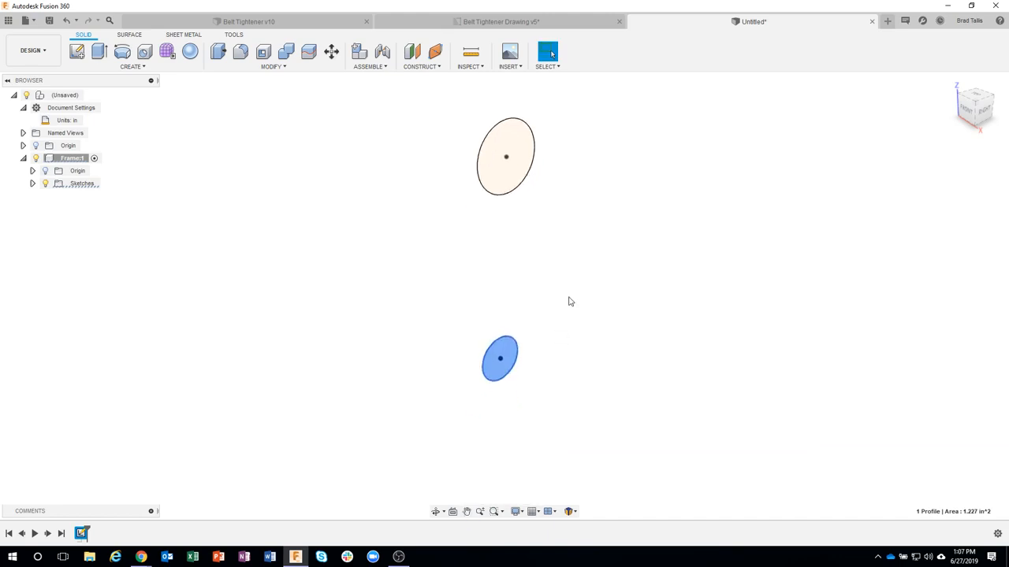
left_click(535, 350)
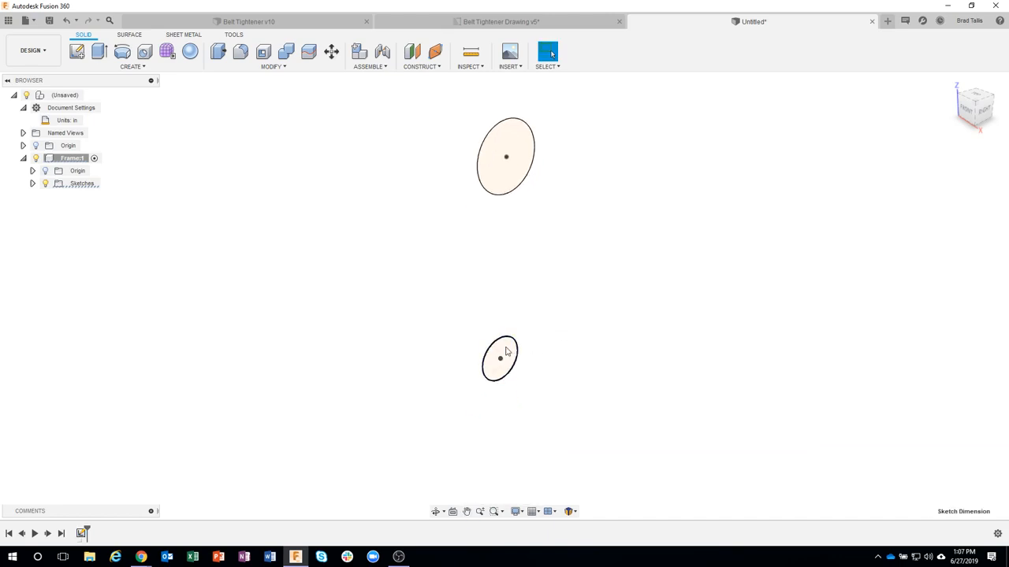
Step: Extrude the lower circle symmetrically about the sketch plane as a new body, measured as a whole length of 4.25 in
left_click(507, 351)
right_click(504, 351)
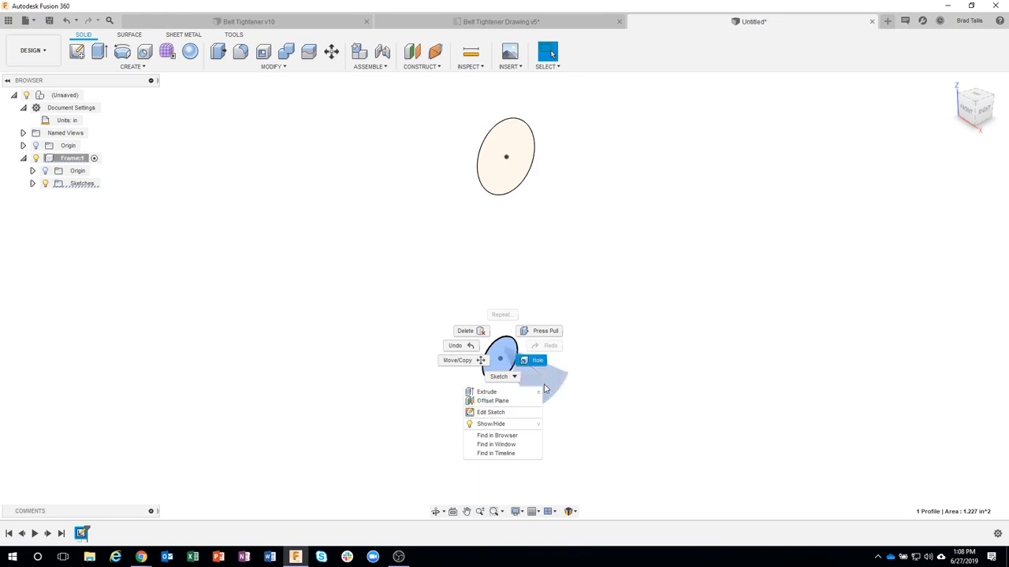
left_click(496, 393)
mouse_move(517, 397)
middle_mouse_down("shift")
mouse_move(512, 314)
mouse_move(491, 350)
middle_mouse_up("shift")
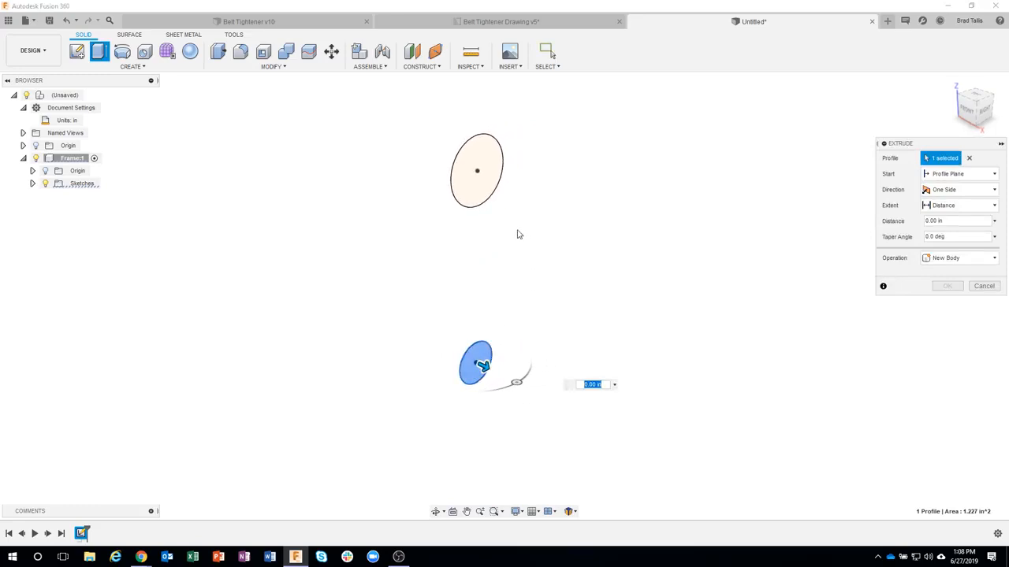
mouse_move(520, 253)
middle_mouse_down("shift")
mouse_move(534, 275)
mouse_move(592, 274)
mouse_move(804, 181)
mouse_move(478, 237)
mouse_move(485, 274)
middle_mouse_up("shift")
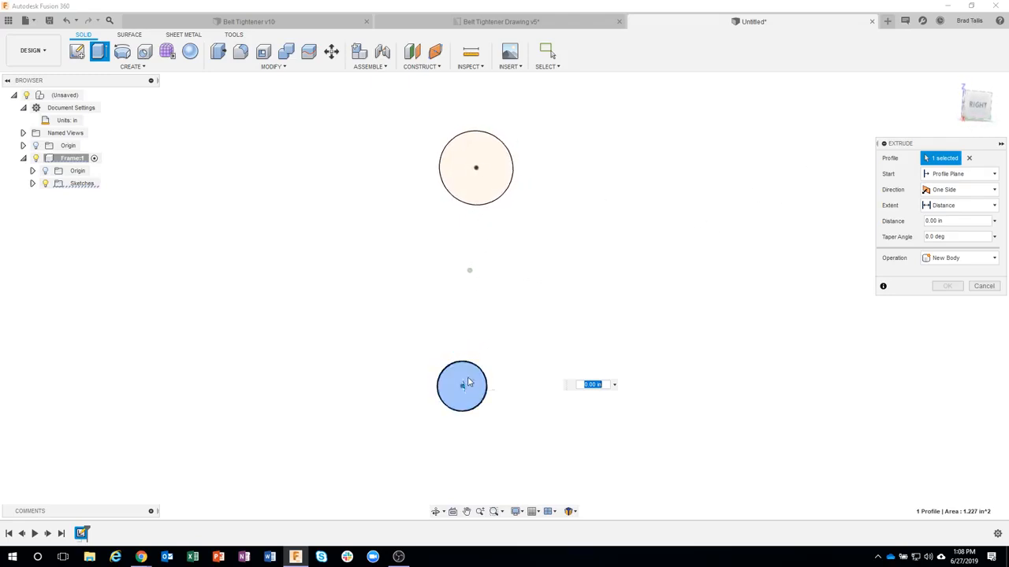
middle_click_drag(511, 450, 518, 447, "shift")
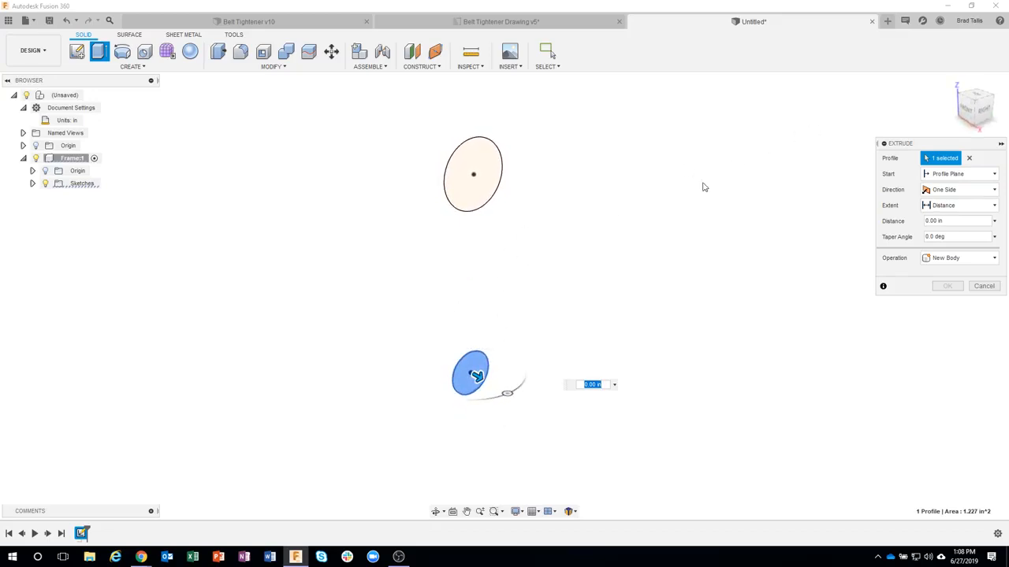
left_click_drag(477, 379, 566, 428)
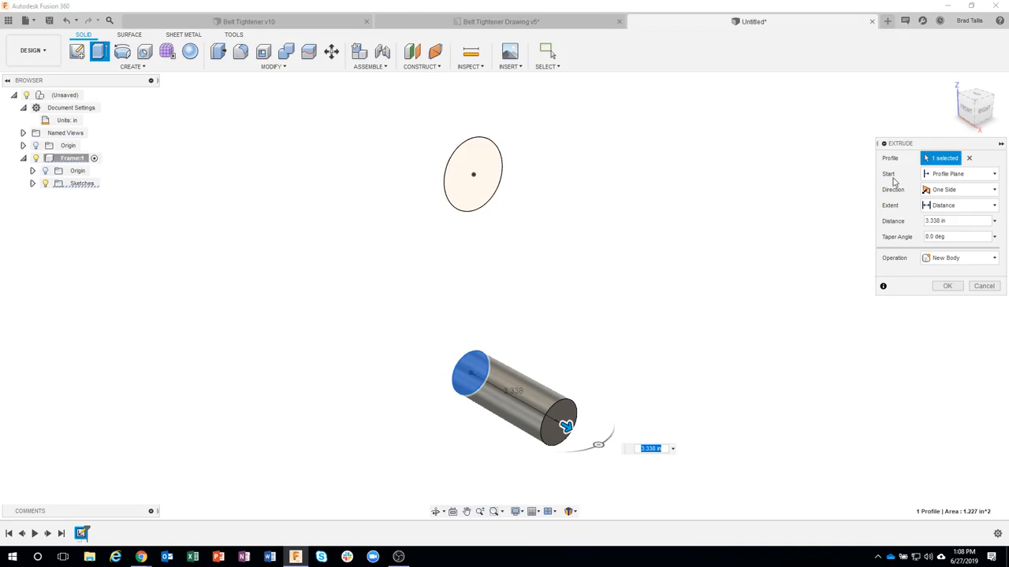
left_click(949, 193)
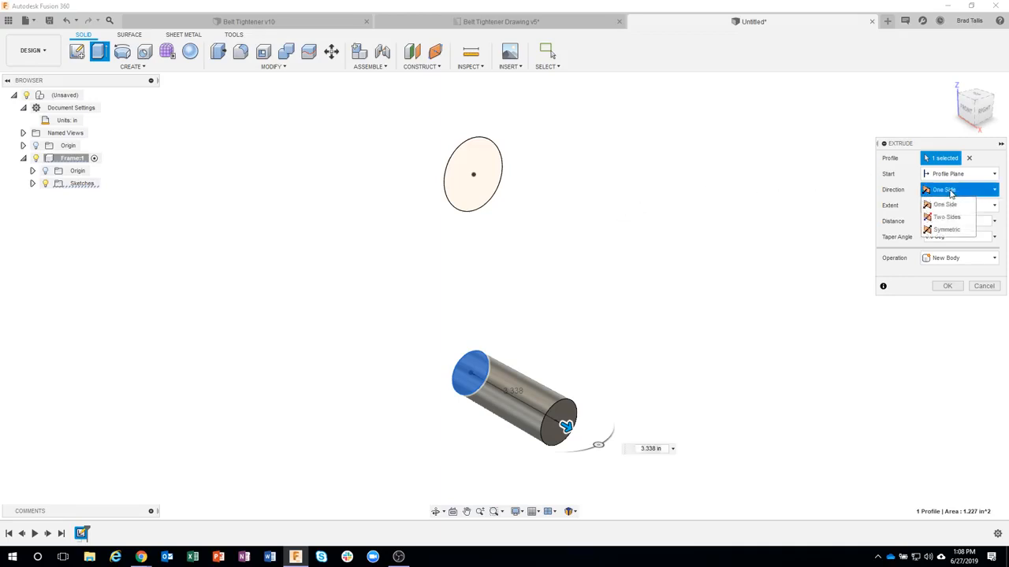
left_click(946, 229)
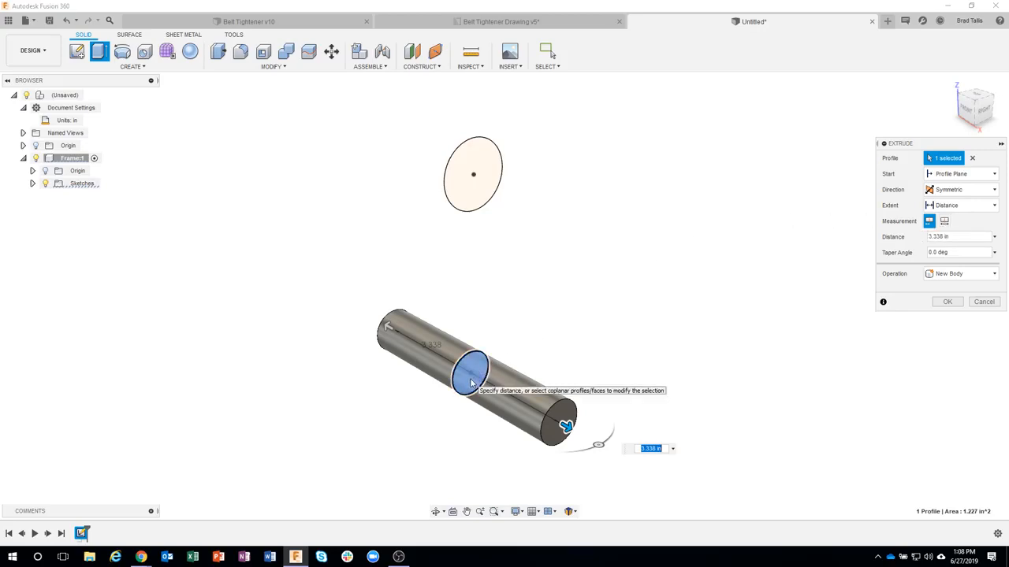
left_click(945, 224)
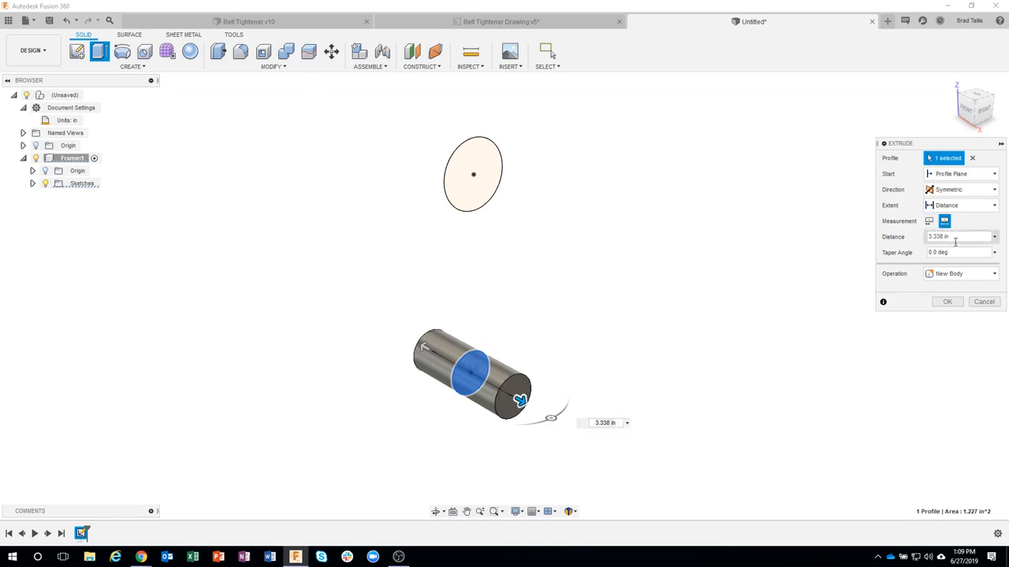
left_click_drag(962, 236, 925, 239)
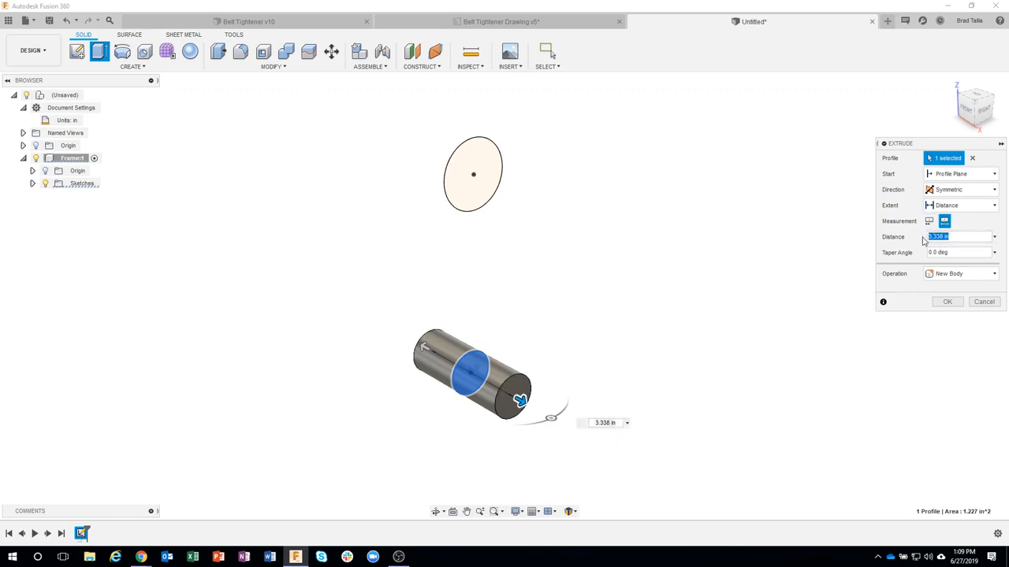
type("4.25")
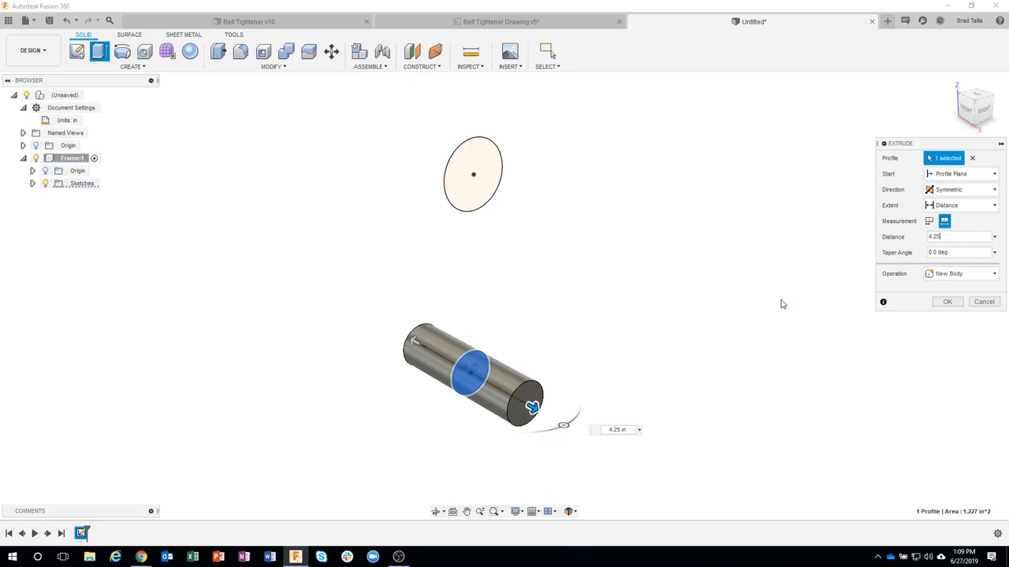
left_click(947, 303)
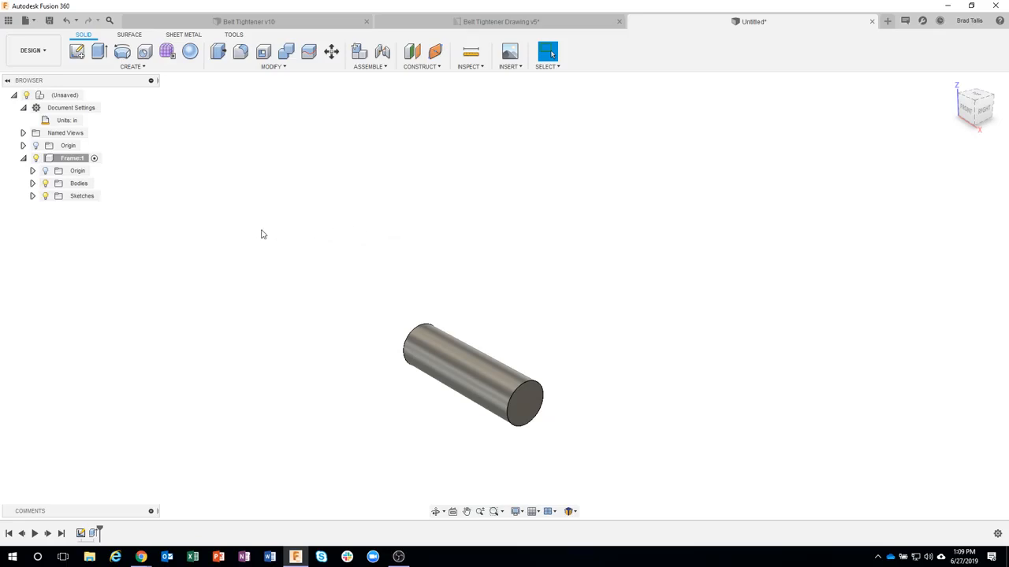
Step: Turn the visibility of Sketch1 back on in the Frame component
left_click(32, 196)
left_click(55, 209)
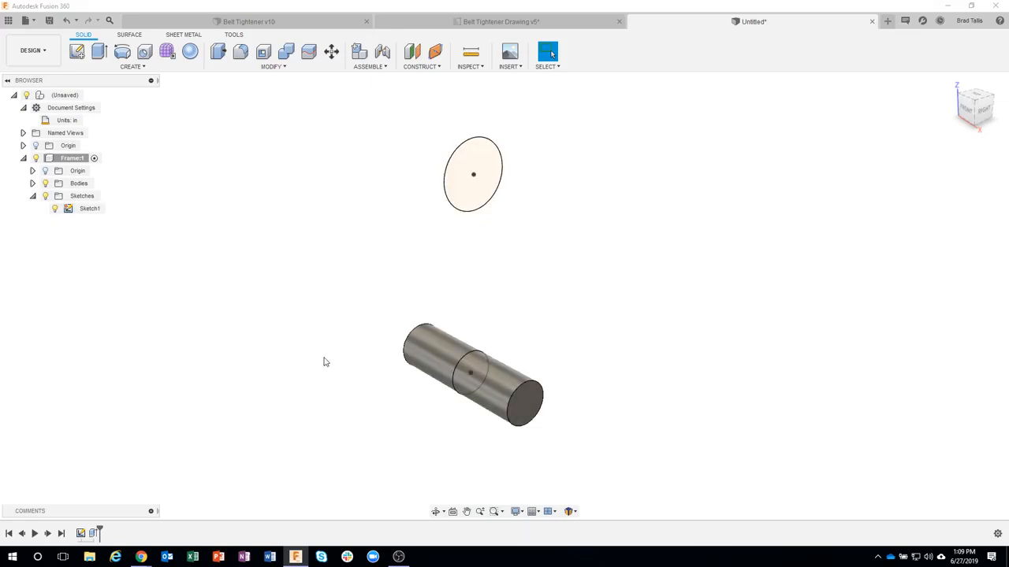
left_click(73, 161)
Step: Extrude the upper circle symmetrically about the sketch plane as a new body, measured as a whole length of 4 3/4 in
left_click(478, 164)
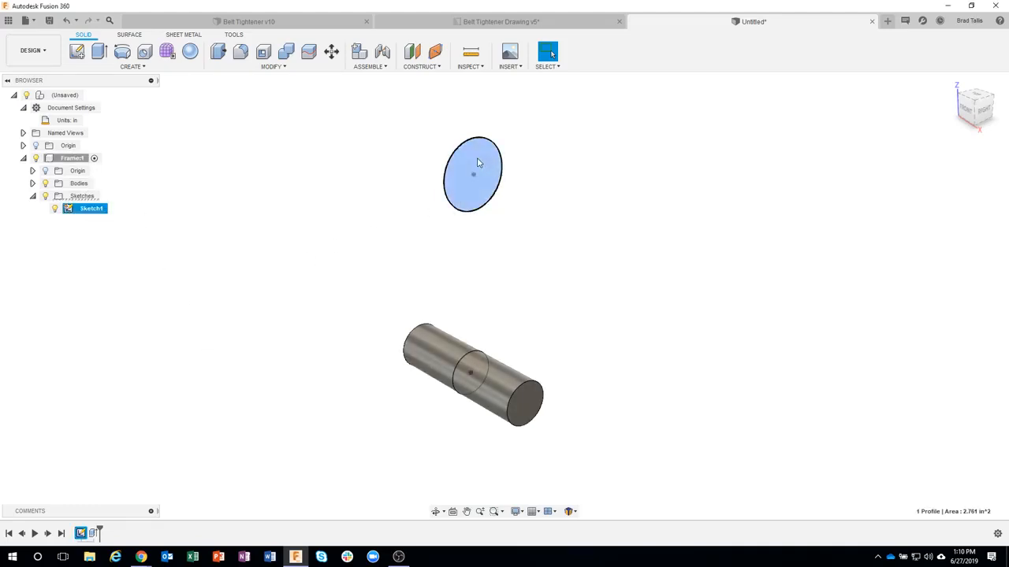
right_click(475, 167)
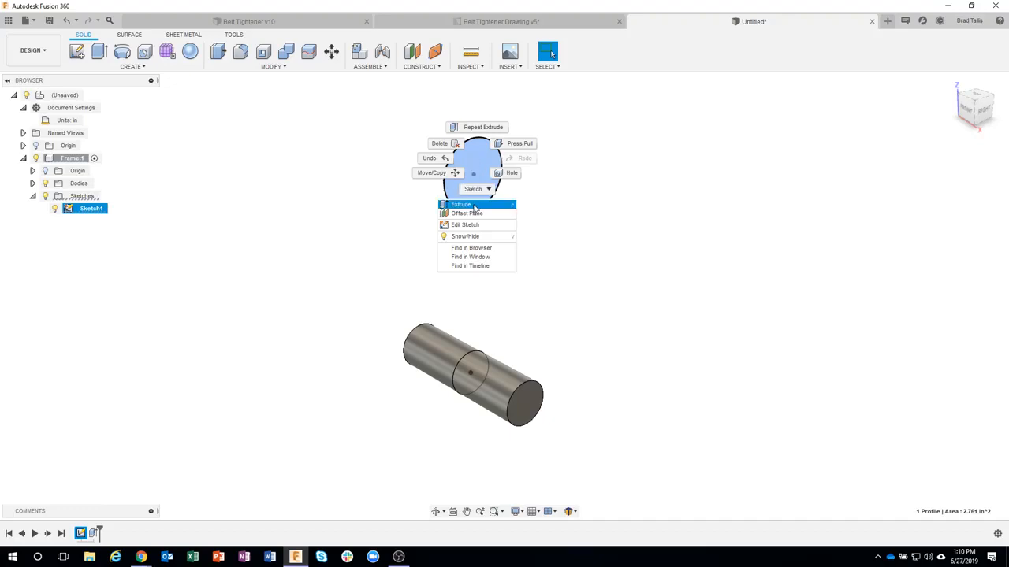
left_click(461, 204)
left_click_drag(482, 178, 554, 205)
left_click(950, 193)
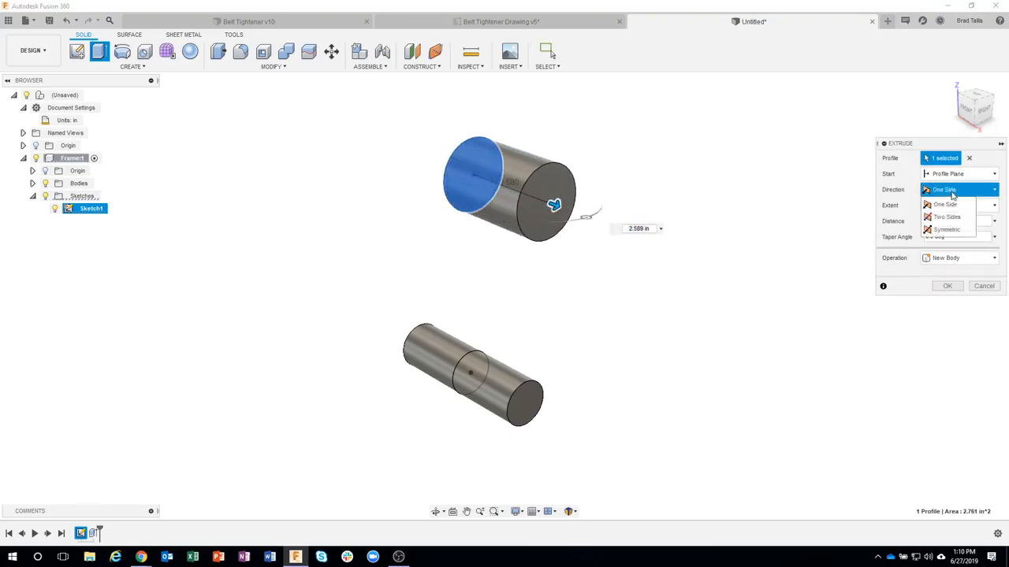
left_click(951, 228)
left_click(945, 223)
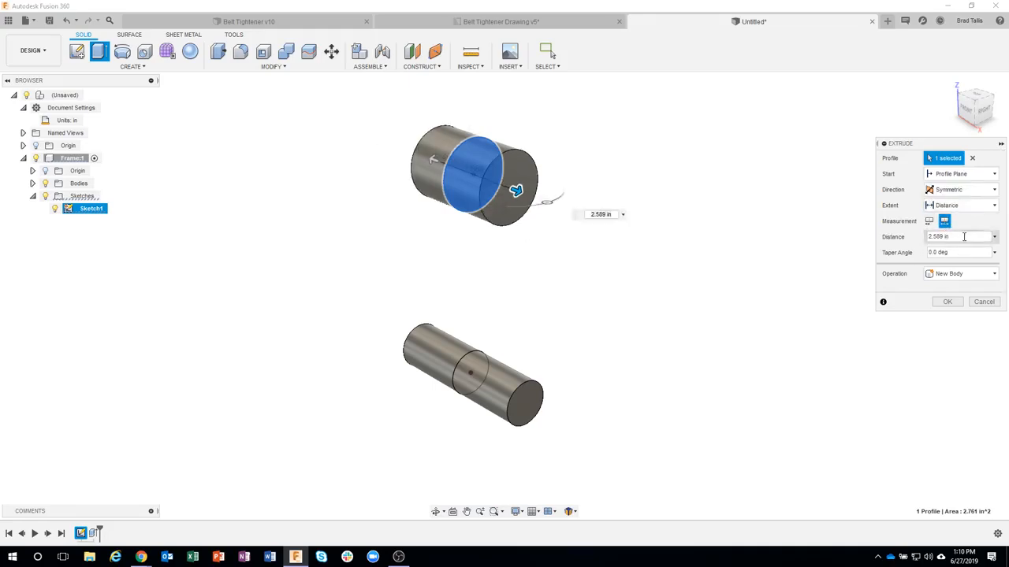
left_click(938, 236)
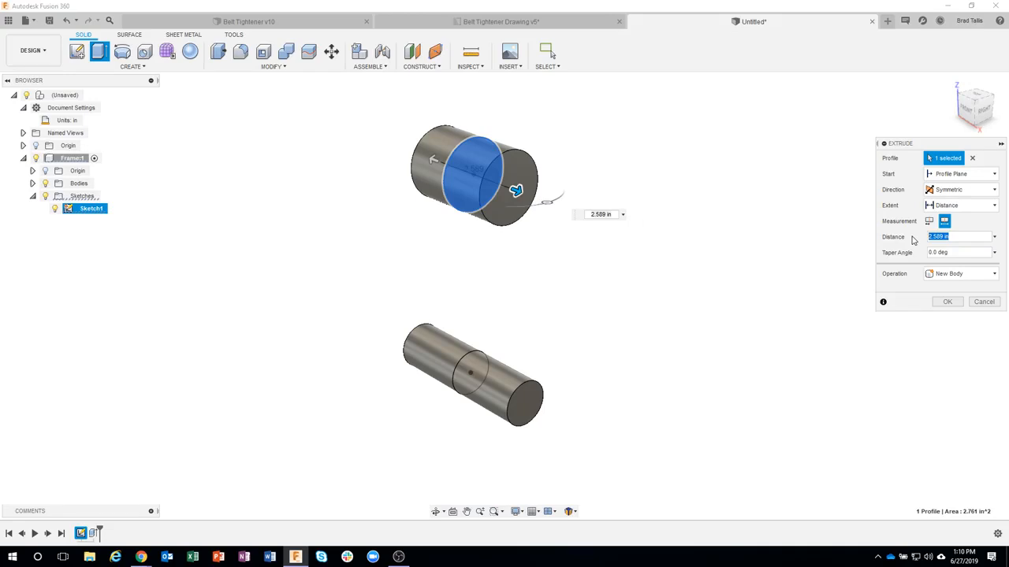
type("4 3/4")
key("Return")
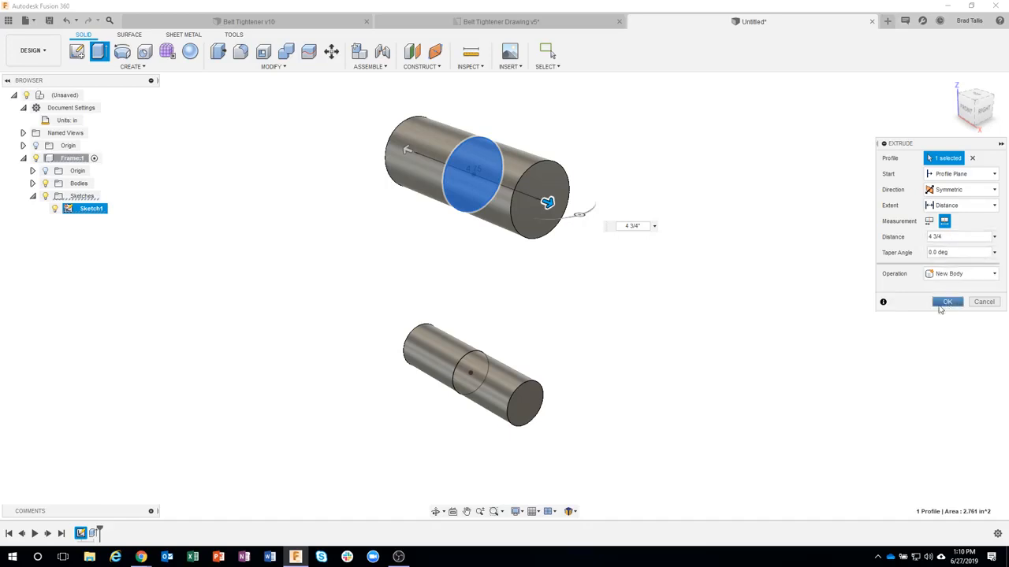
left_click(33, 184)
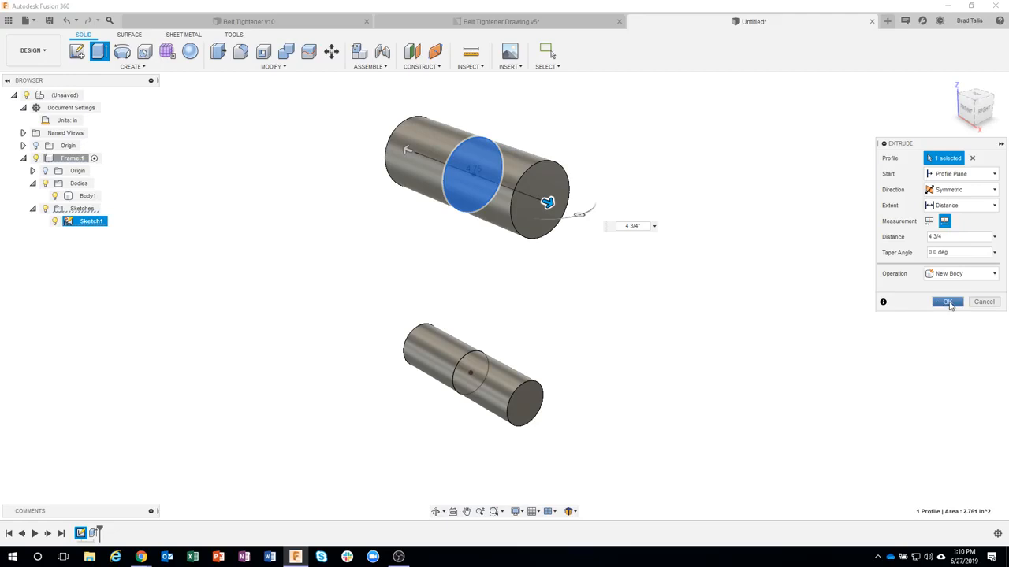
left_click(948, 302)
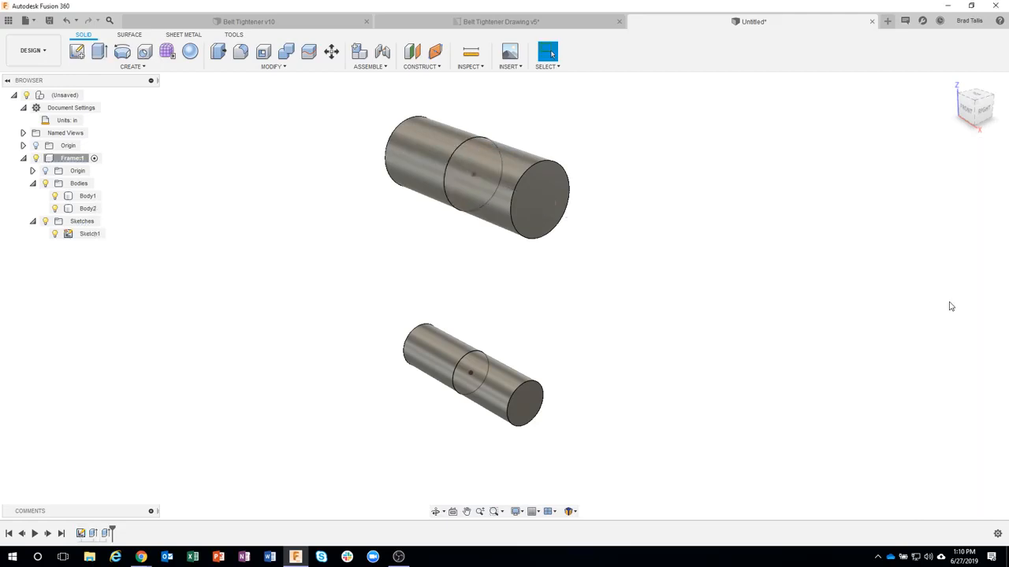
Step: Highlight the upper cylinder's body in the Frame component to identify it
left_click(88, 208)
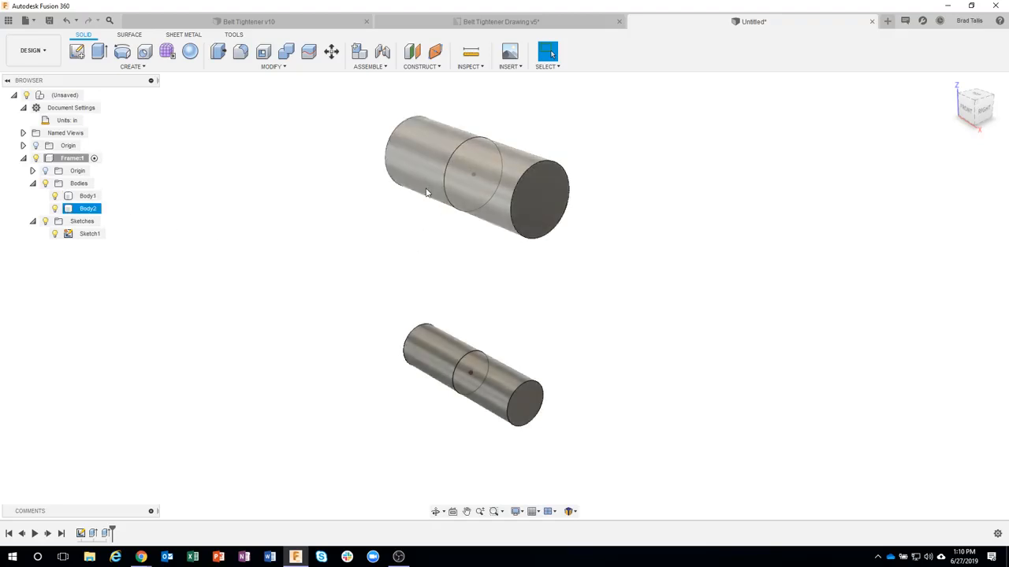
left_click(422, 268)
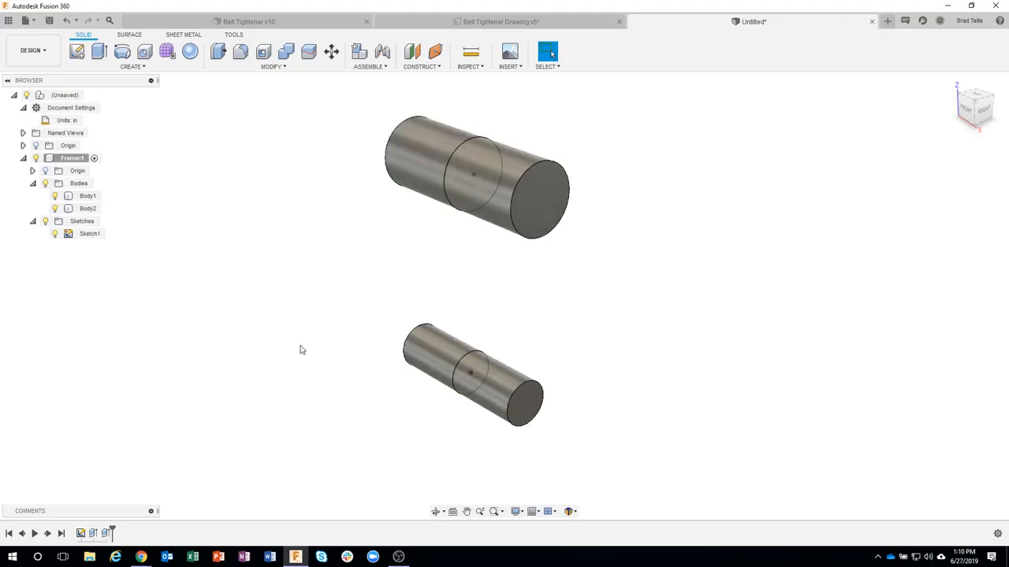
left_click(90, 210)
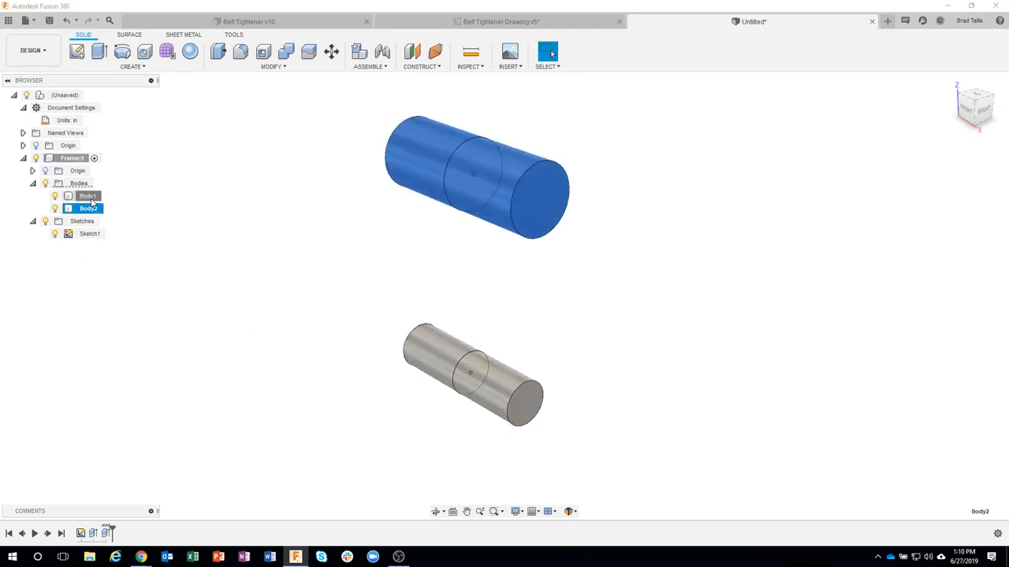
Step: Highlight the lower cylinder's body, and check the hub widths and spacing in the Belt Tightener drawing's front view of the frame
left_click(91, 197)
left_click(223, 219)
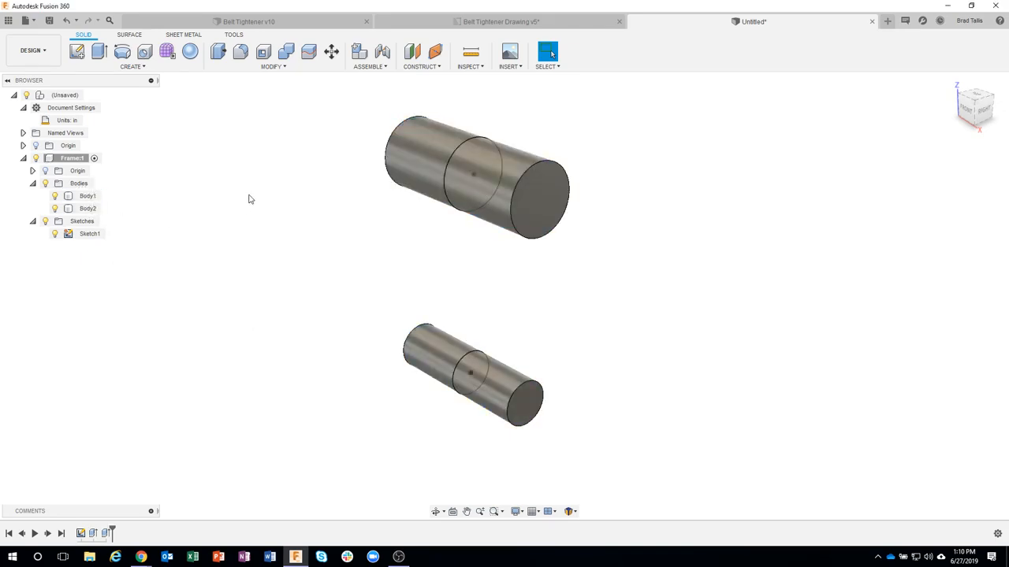
left_click(414, 23)
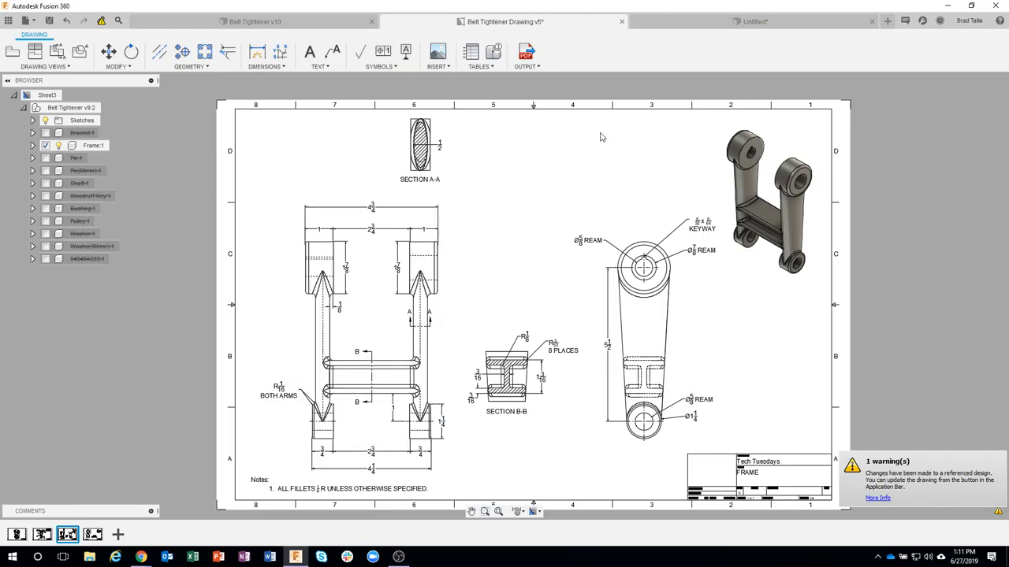
left_click(661, 24)
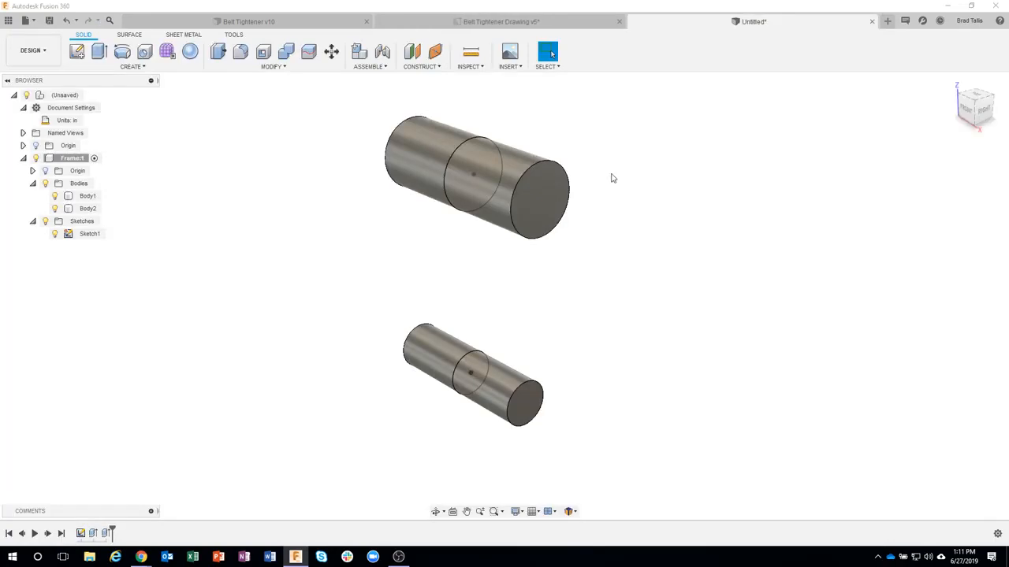
Step: Hide Sketch1 and start a new sketch on the front origin plane, facing the cylinders lengthwise
left_click(55, 233)
middle_click_drag(184, 338, 205, 337, "shift")
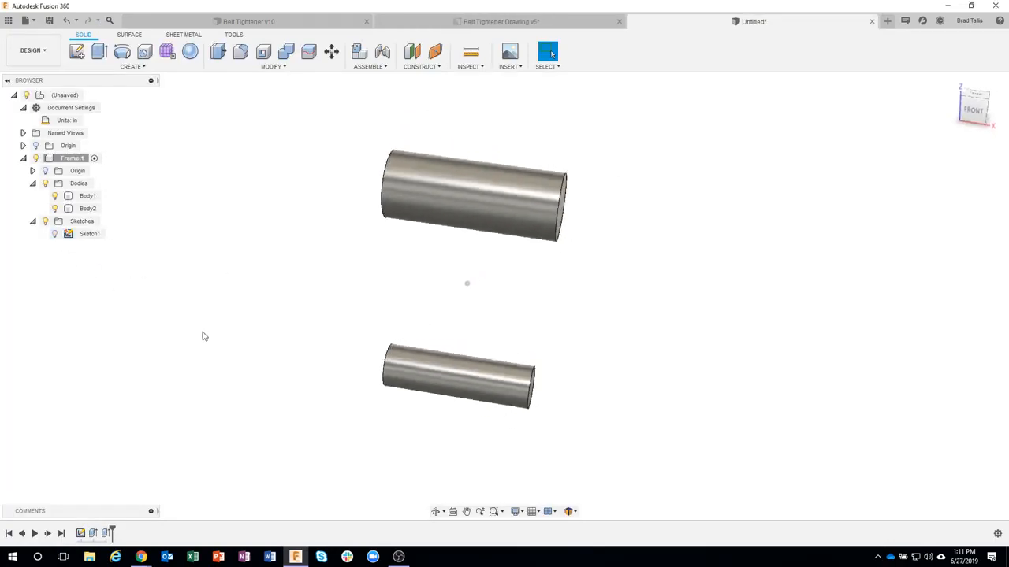
left_click(77, 52)
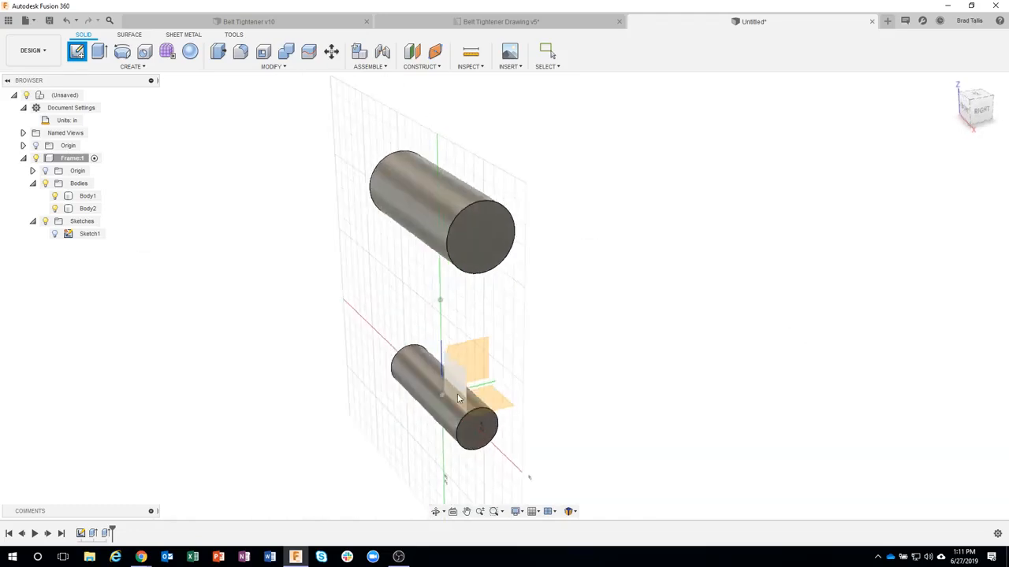
left_click(486, 360)
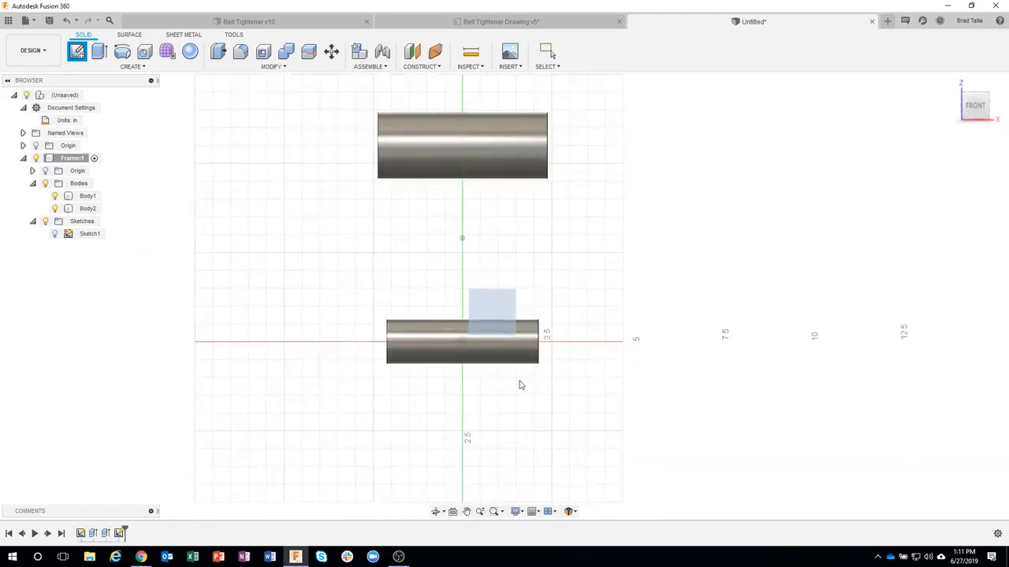
Step: Sketch an upright rectangle about 8.9 in tall across the middle of both cylinders, extending above the upper and below the lower one
left_click(99, 52)
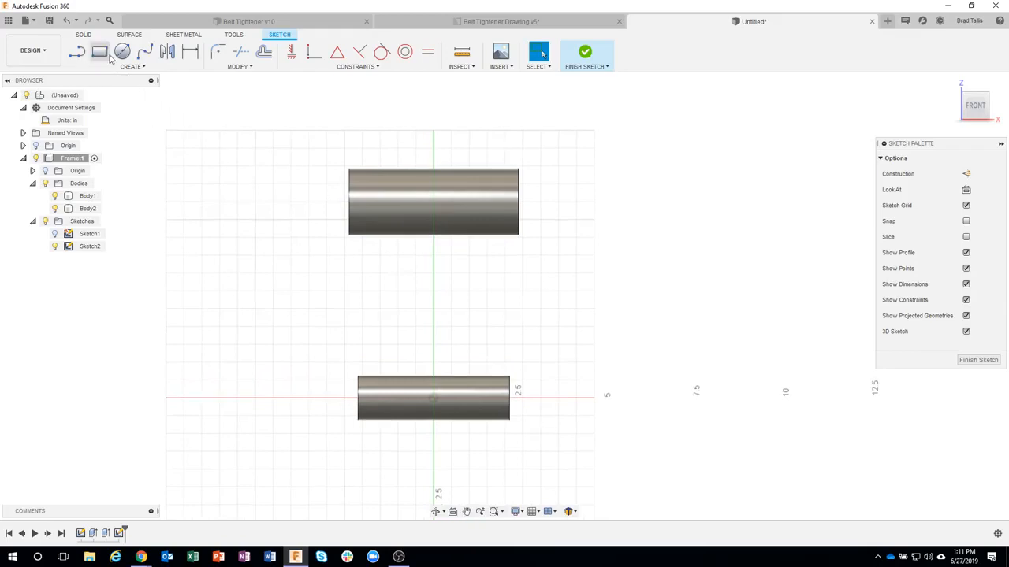
left_click(385, 138)
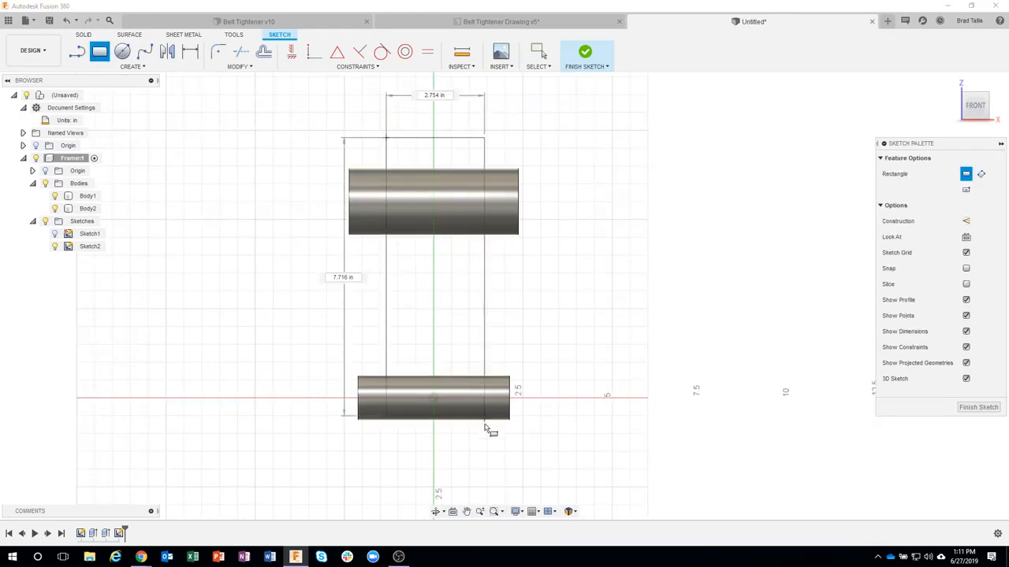
left_click(496, 455)
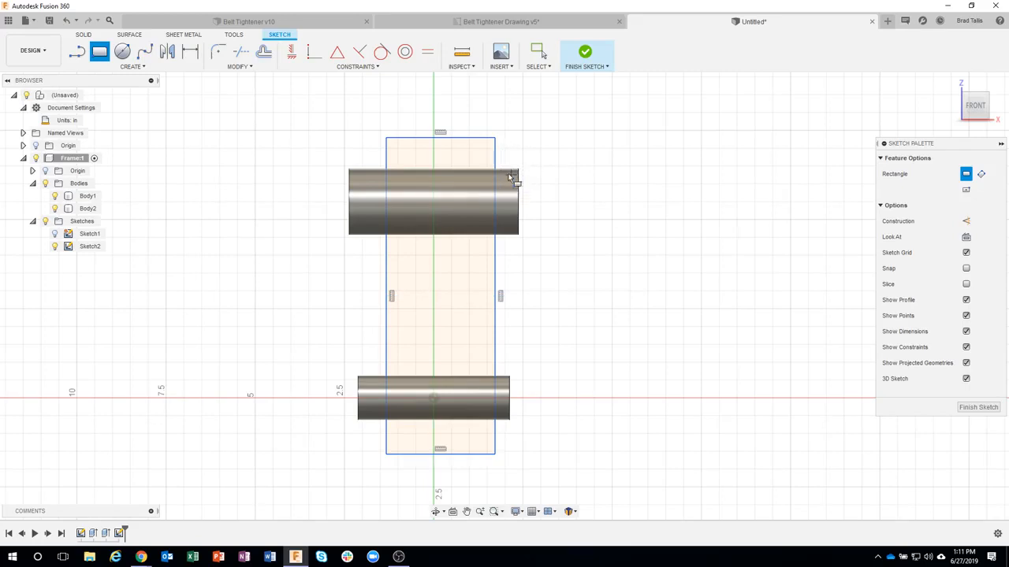
Step: Dimension the rectangle's right edge 1 in from the upper cylinder's right end
key("d")
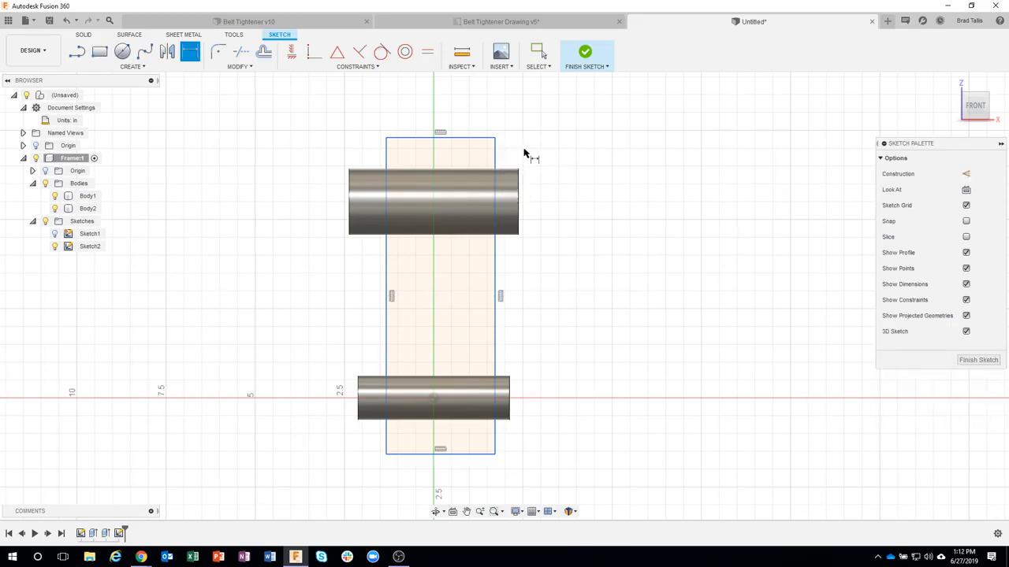
left_click(496, 153)
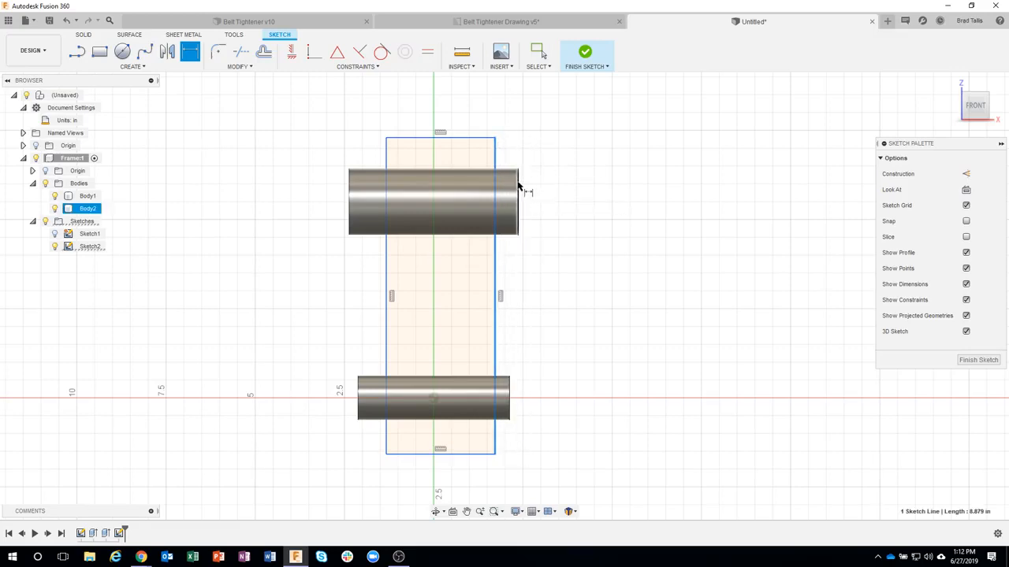
left_click(519, 187)
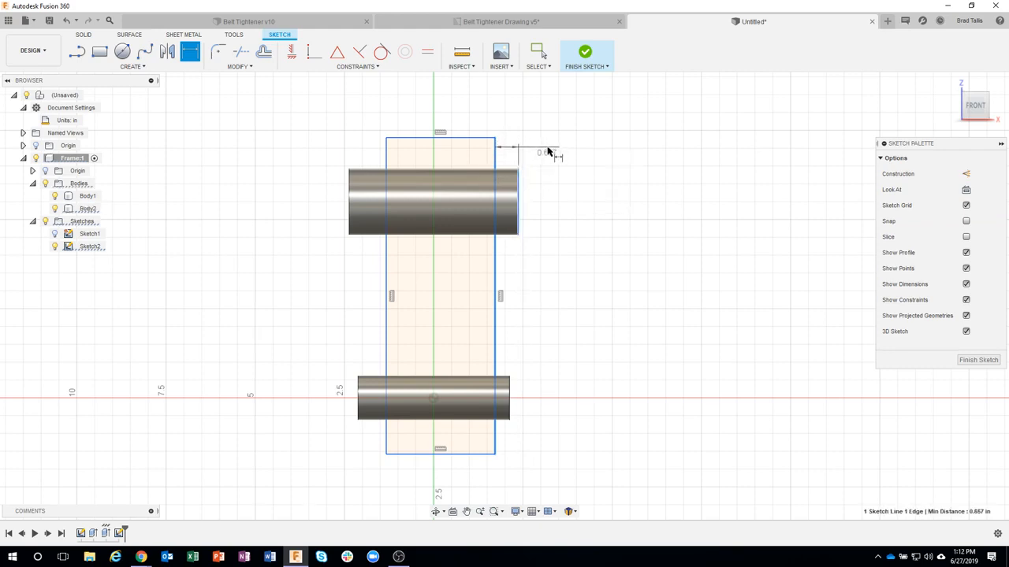
left_click(547, 148)
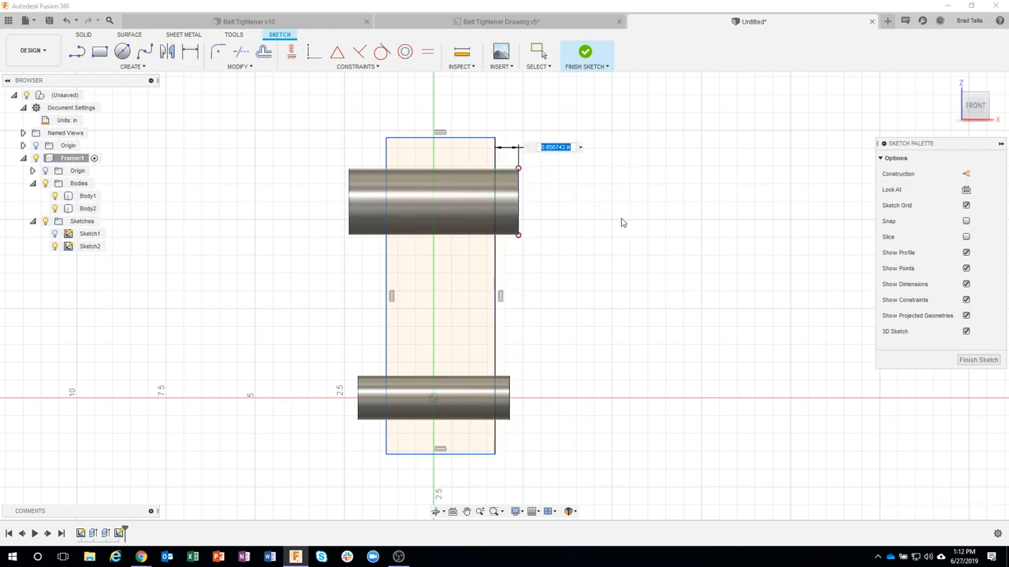
type("1")
key("Return")
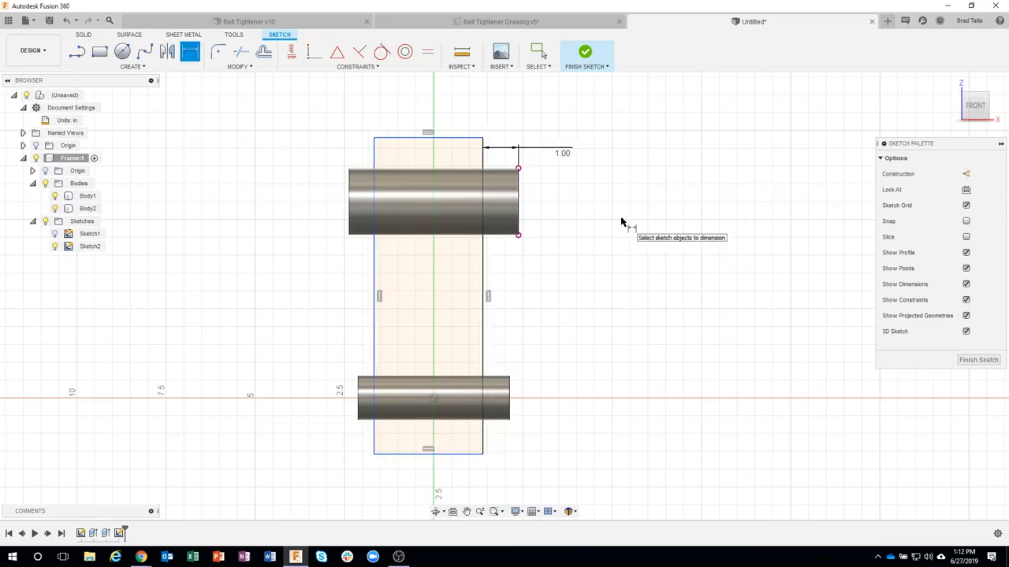
Step: Dimension the rectangle's left edge from the upper cylinder's left end, linking its value to the right-hand offset by its parameter name d8
left_click(374, 162)
left_click(349, 189)
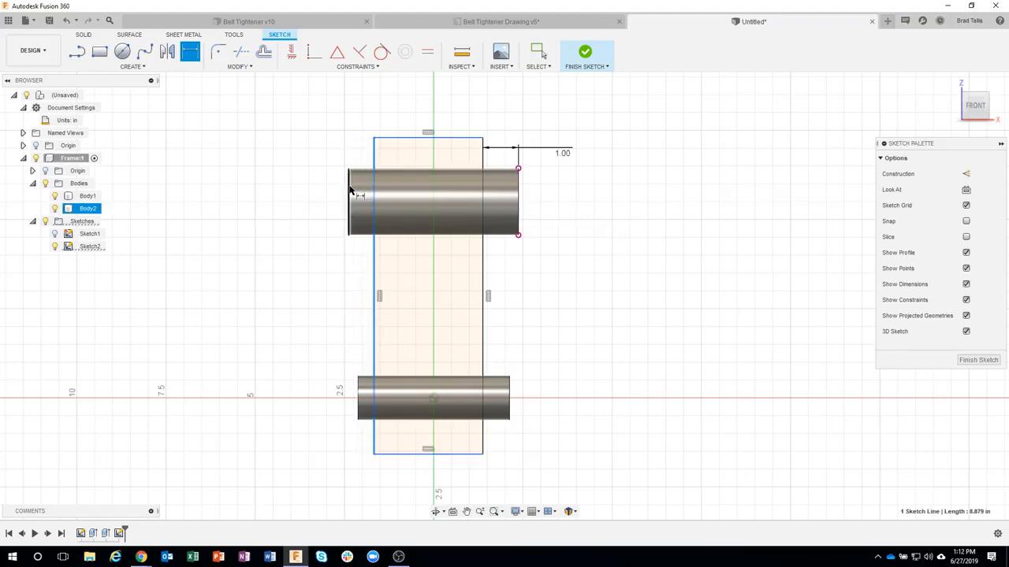
left_click(332, 149)
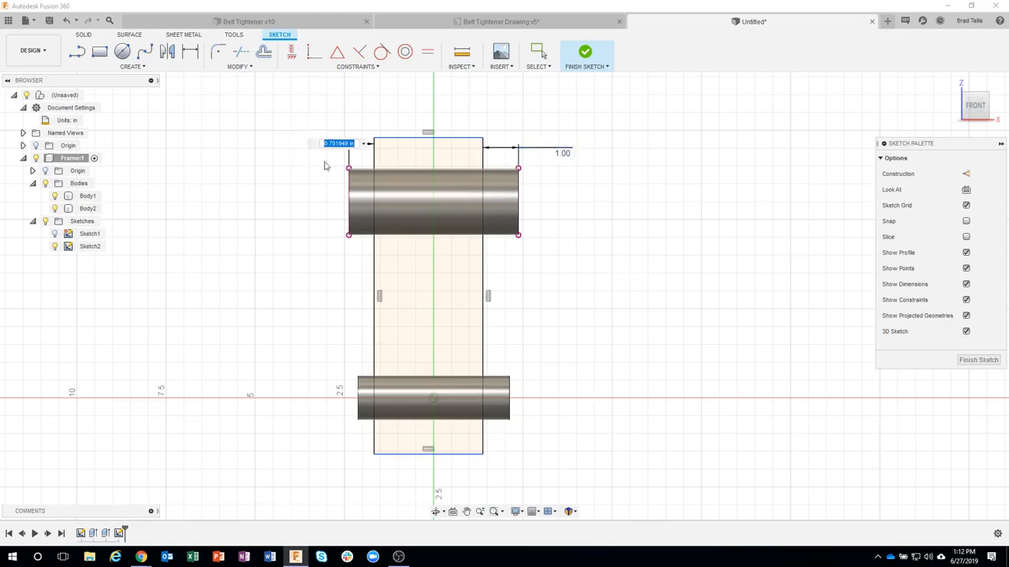
type("d8")
key("Return")
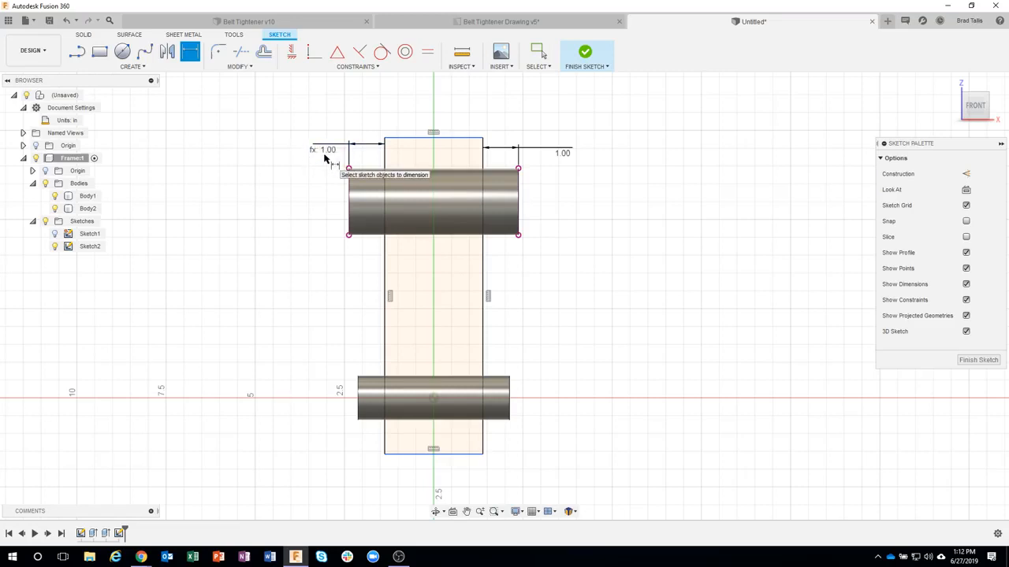
Step: Test the link between the two offsets by changing the right-hand dimension to 1.5 in and back to 1 in
left_click(539, 52)
double_click(562, 153)
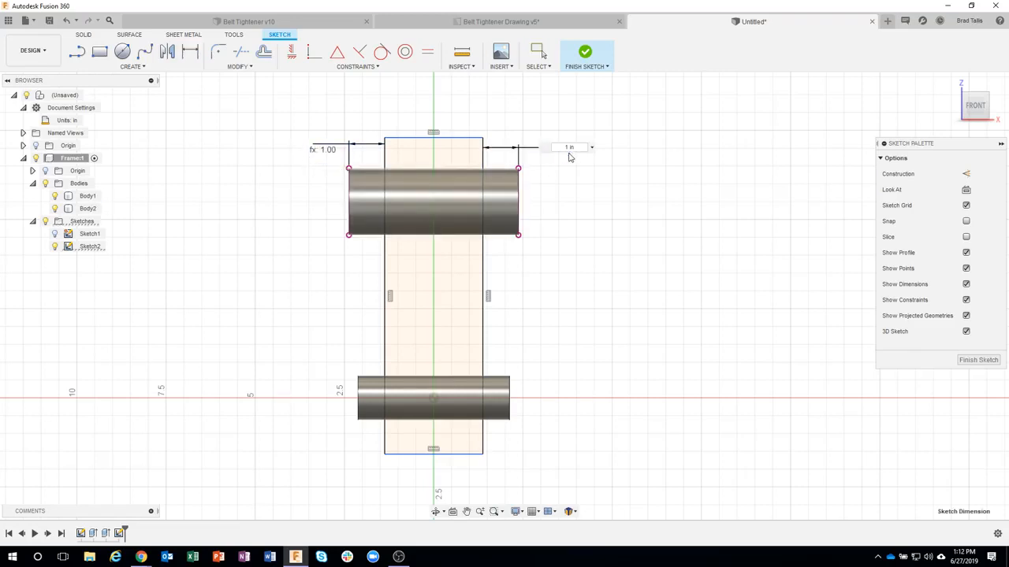
type("1.5")
key("Return")
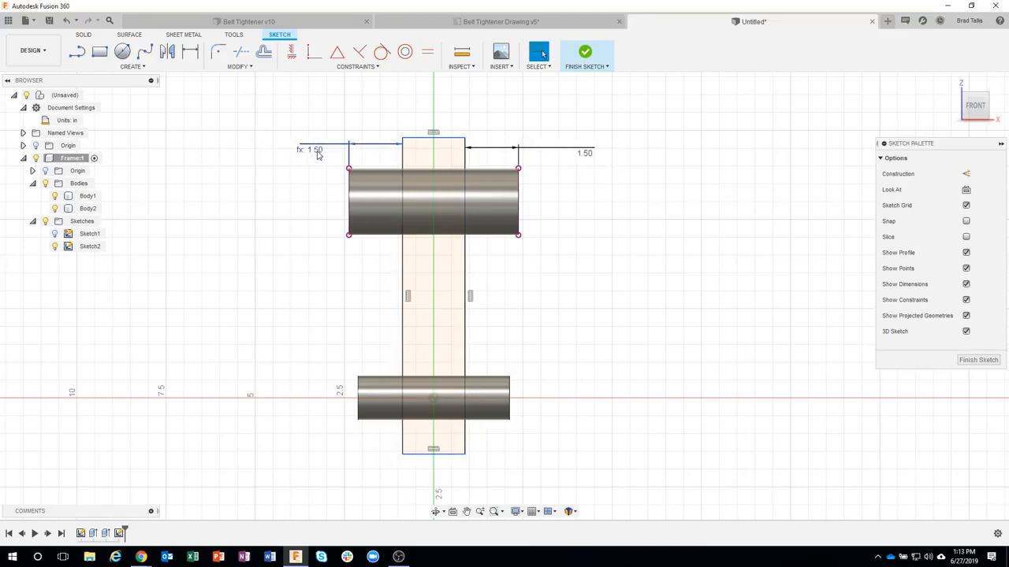
double_click(584, 153)
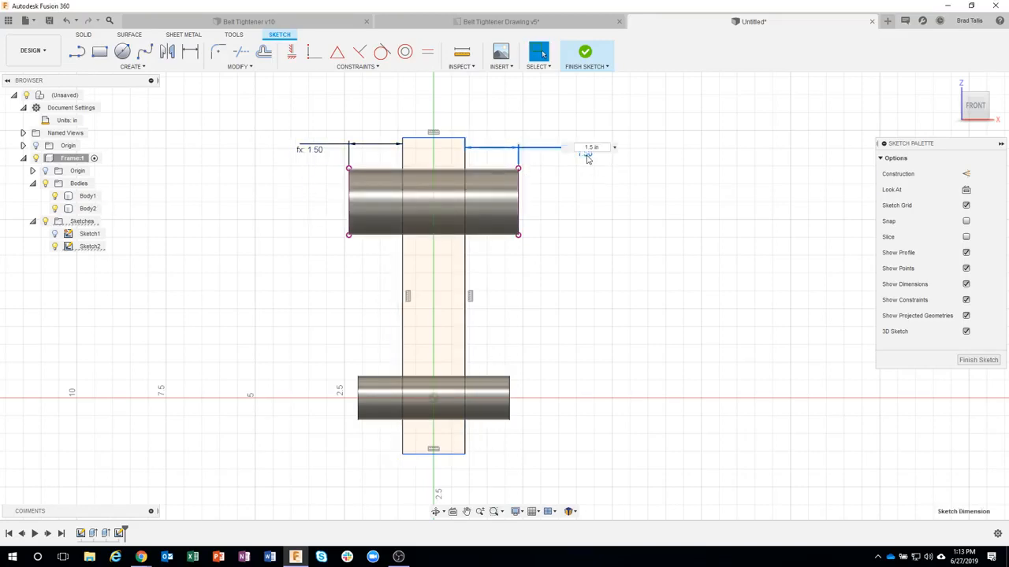
type("1")
key("Return")
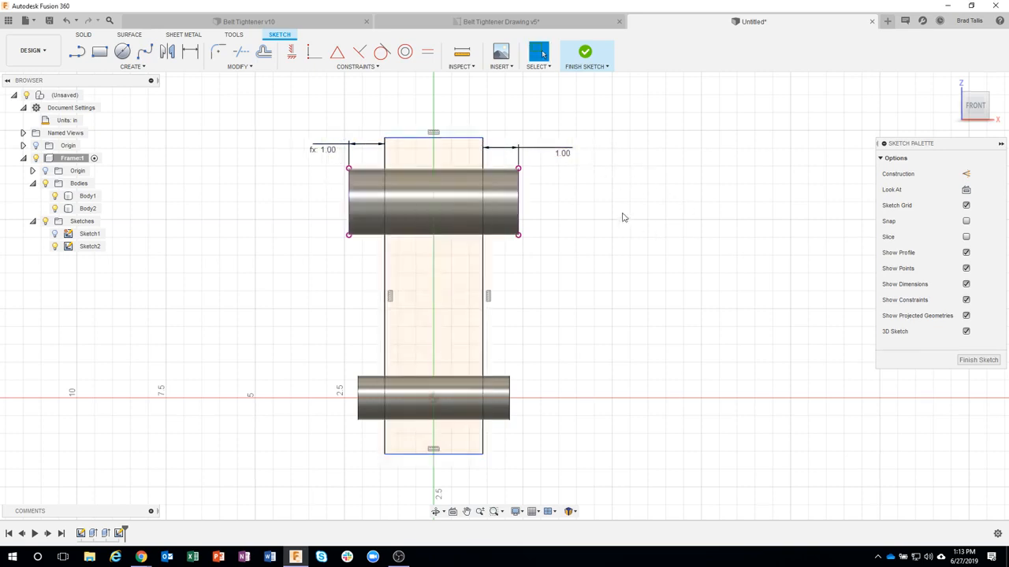
Step: Finish the sketch and extrude the rectangle as a symmetric cut through both cylinders, with a half-length distance of -1.25 in
left_click(591, 55)
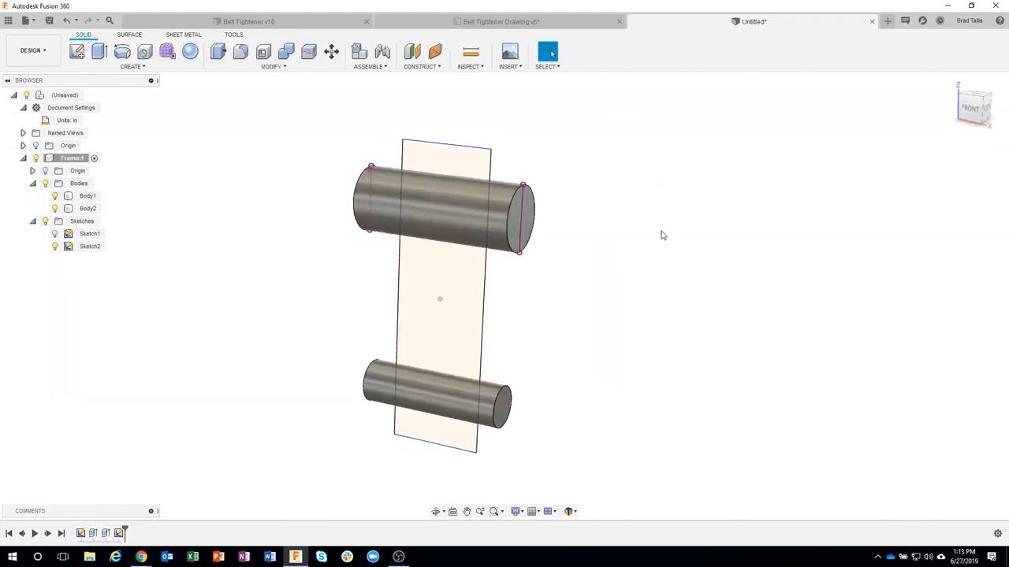
left_click(440, 172)
right_click(440, 173)
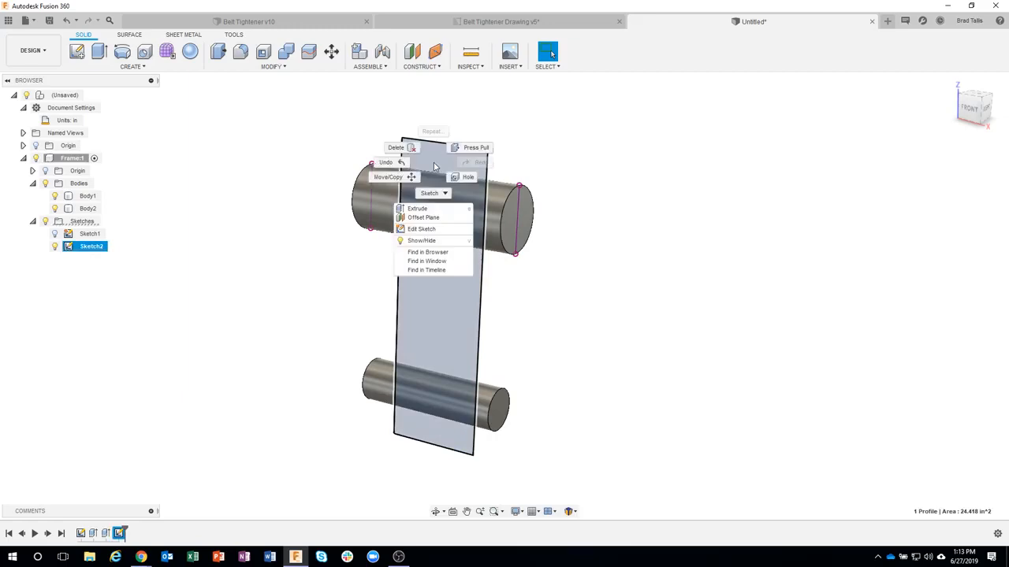
left_click(430, 193)
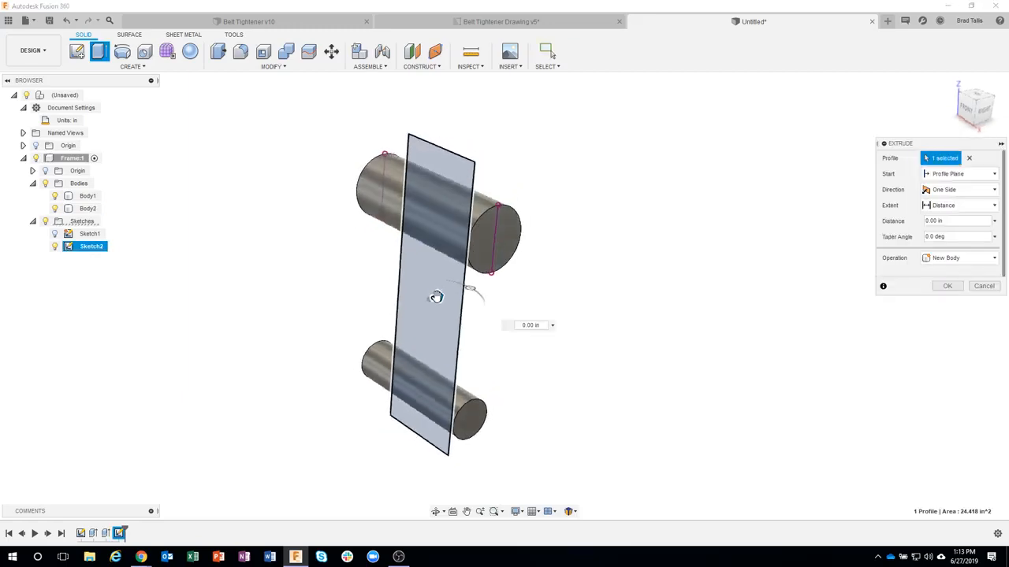
left_click_drag(439, 296, 364, 323)
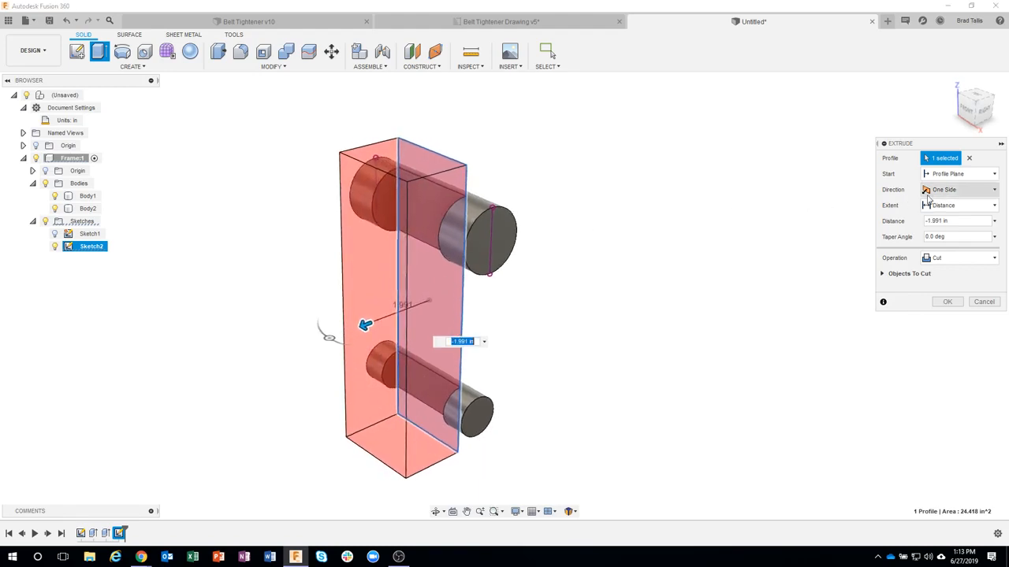
left_click(956, 189)
left_click(952, 228)
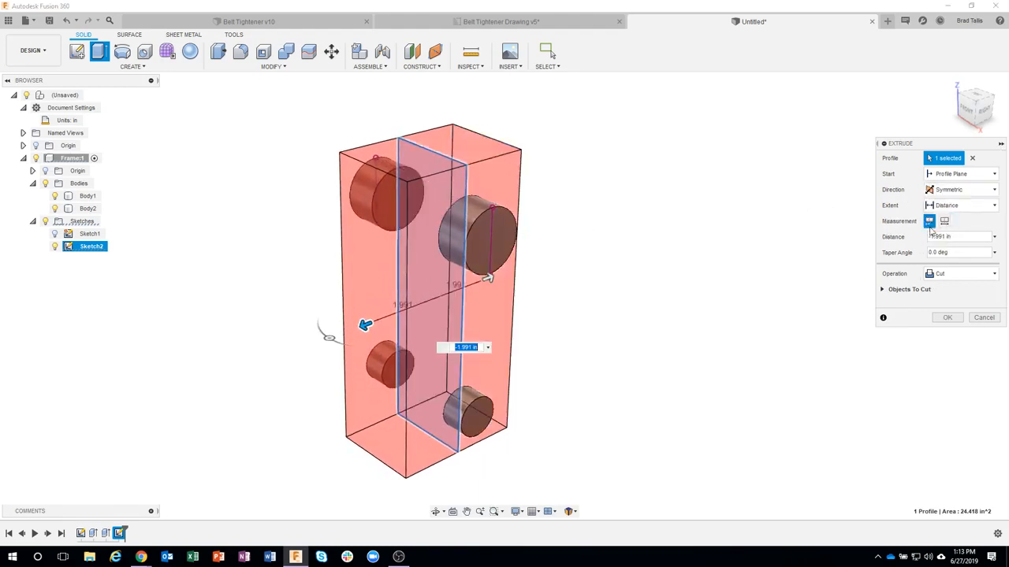
middle_click_drag(556, 320, 559, 324, "shift")
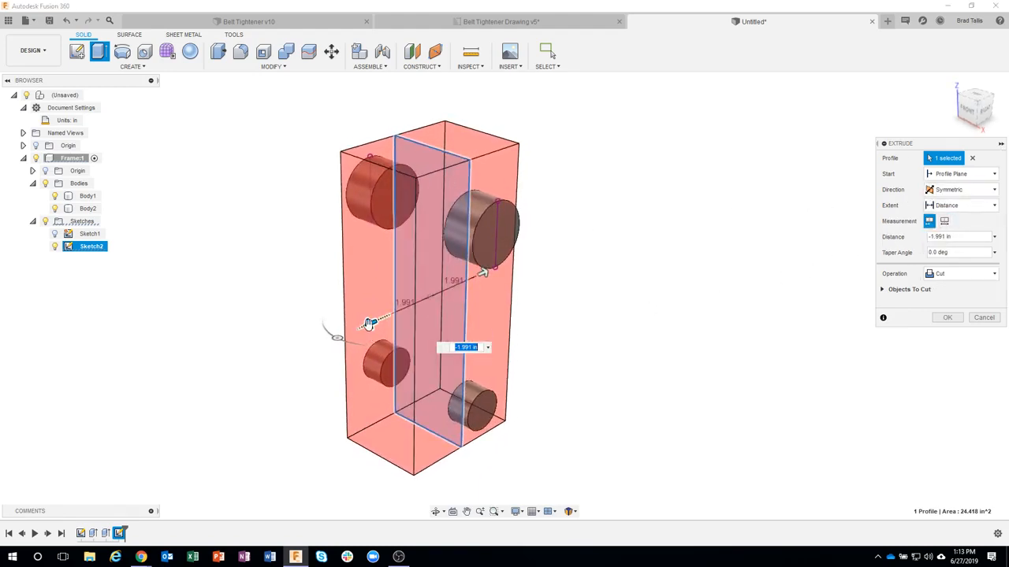
left_click_drag(371, 324, 392, 310)
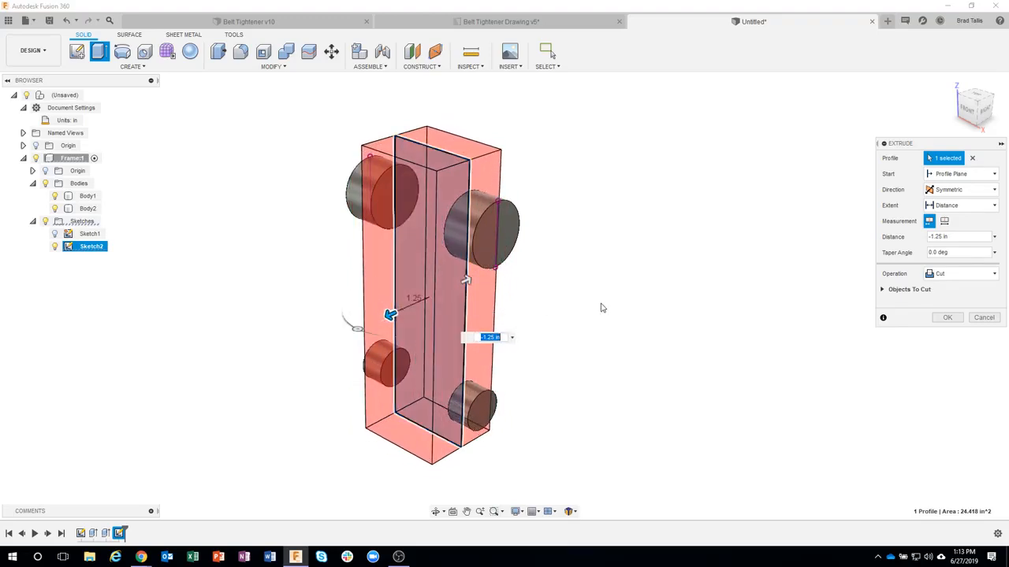
middle_click_drag(538, 270, 506, 260, "shift")
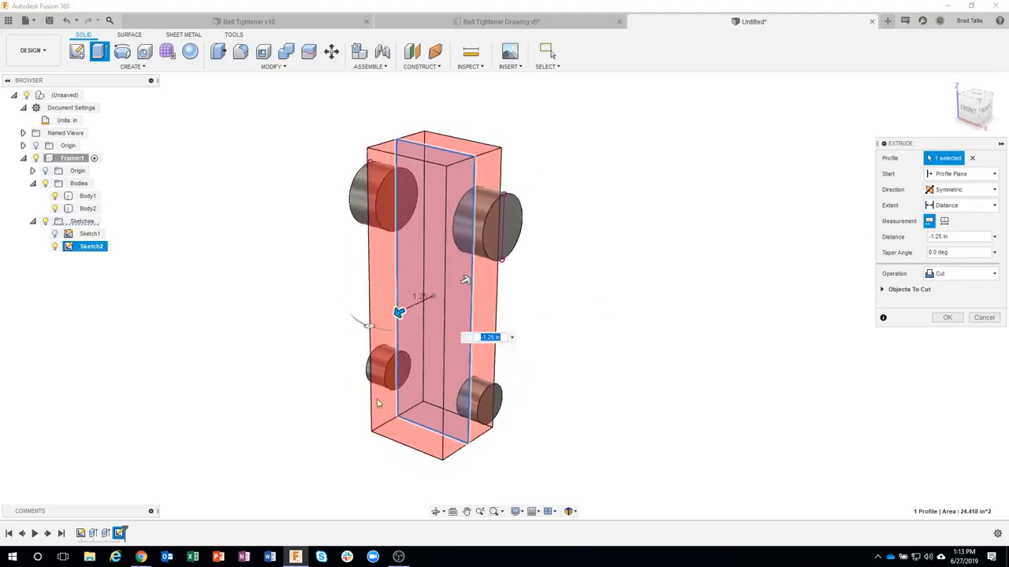
middle_click_drag(550, 210, 564, 215, "shift")
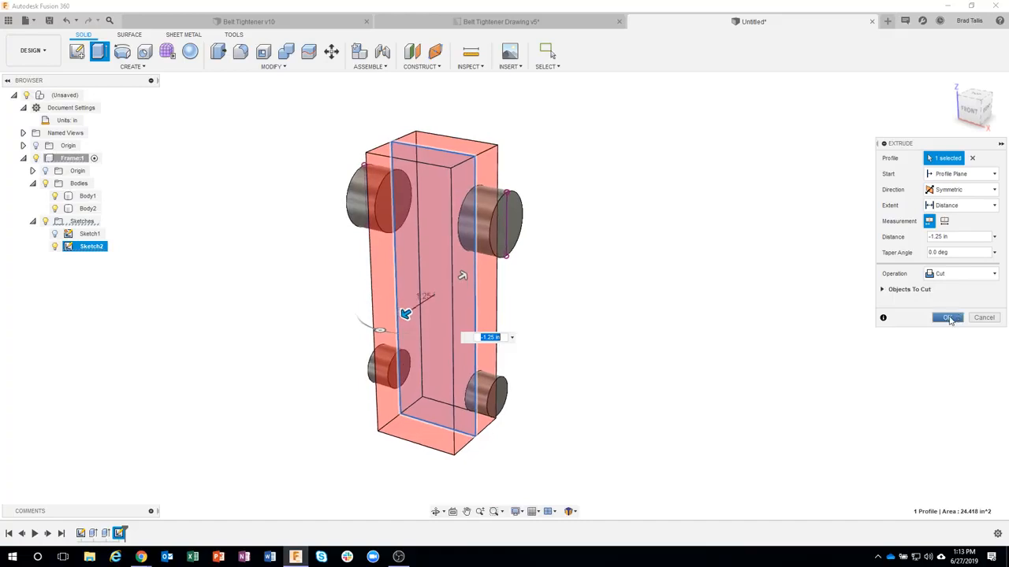
left_click(949, 318)
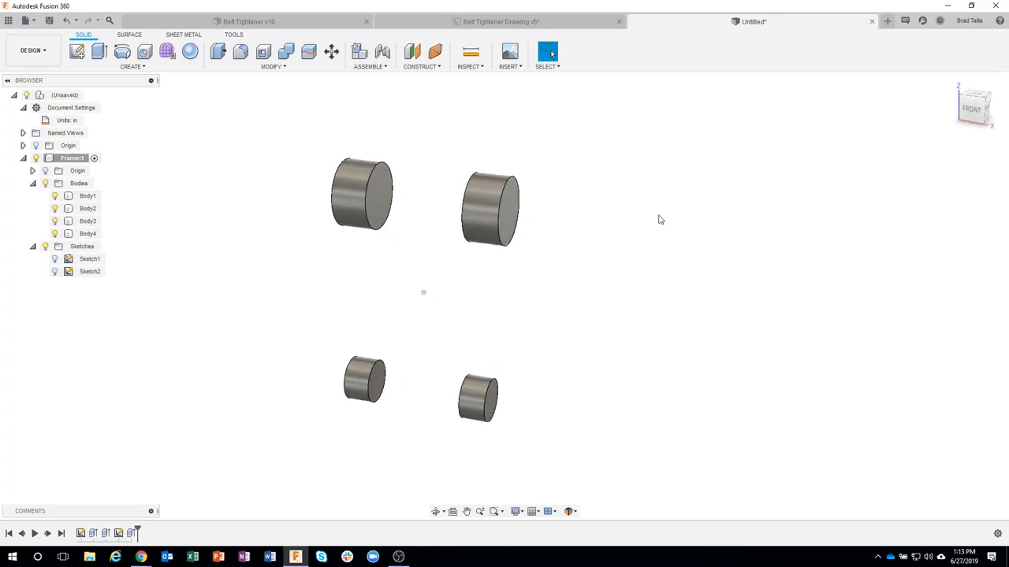
Step: Check the arms joining the upper and lower hubs in the frame drawing, and compare them with the four hub bodies in the model
left_click(410, 23)
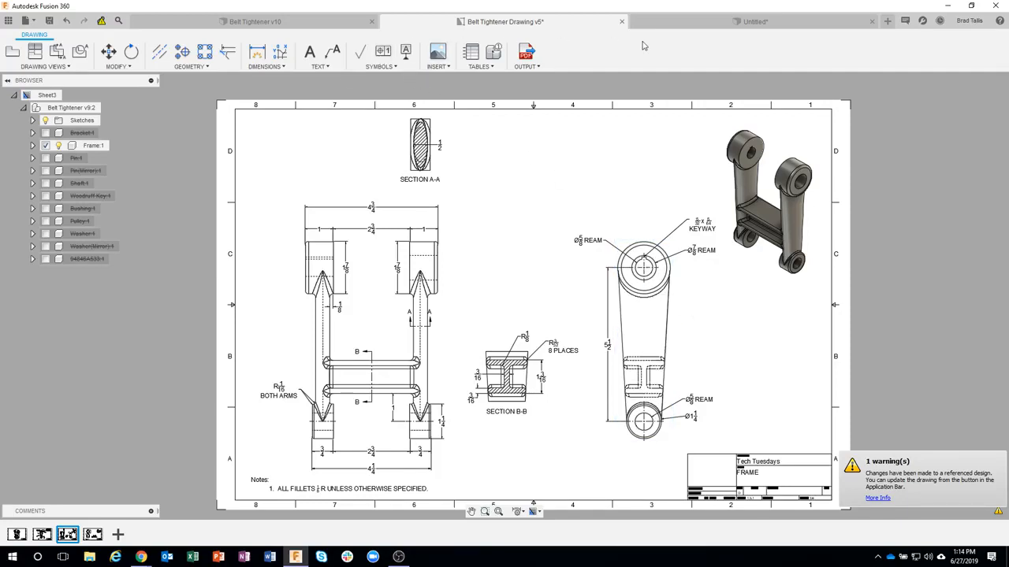
left_click(678, 21)
middle_click_drag(597, 173, 445, 221, "shift")
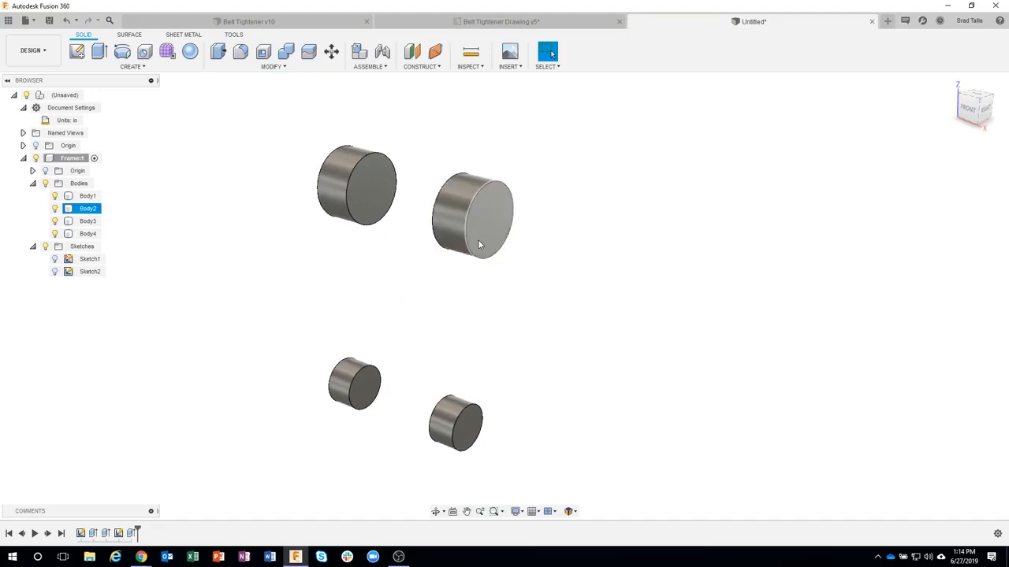
middle_click_drag(473, 256, 453, 324, "shift")
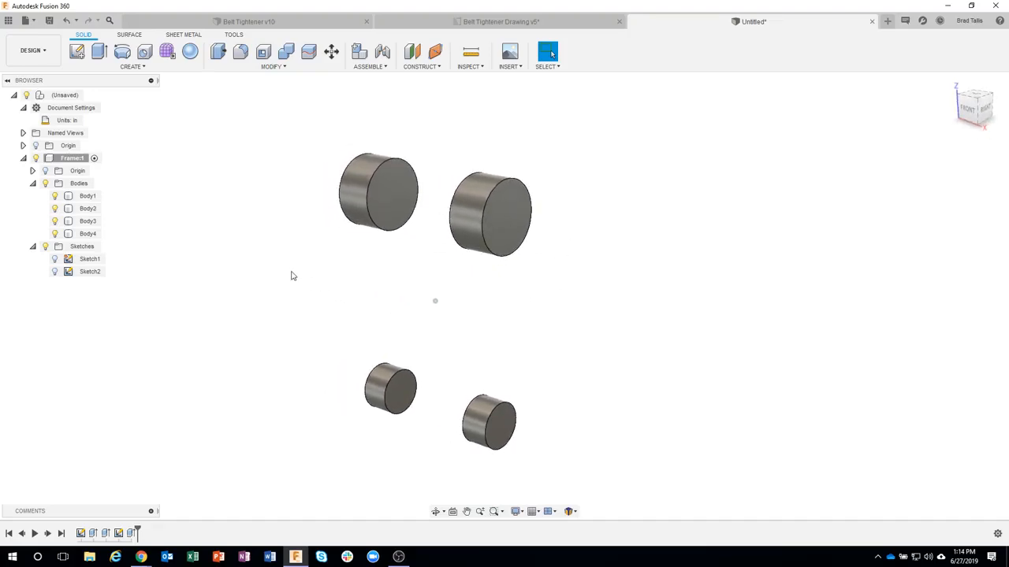
Step: Turn on the visibility of the top-level origin planes
left_click(37, 147)
left_click(36, 146)
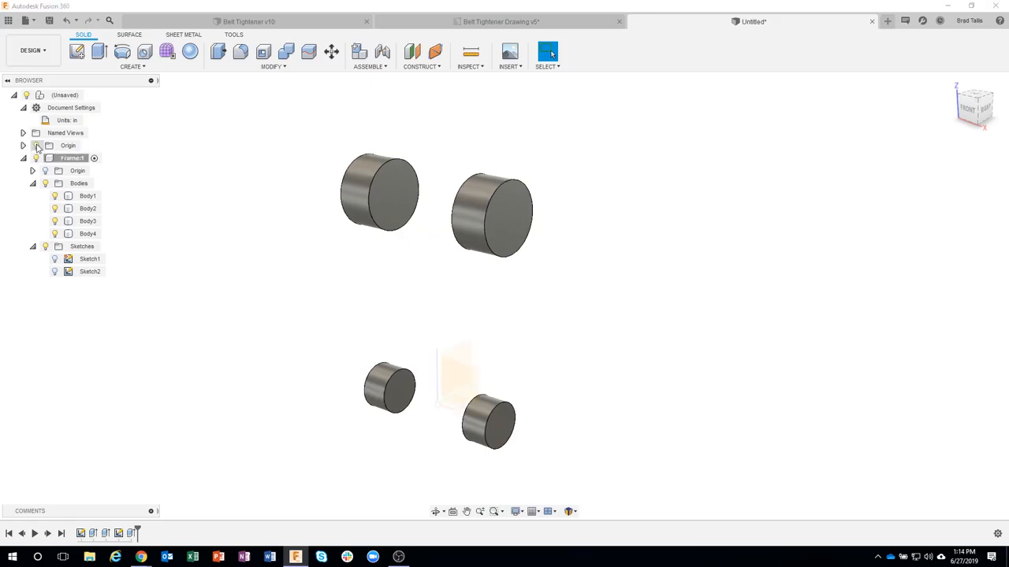
Step: View the top-level origin planes between the four hubs and turn their visibility off
middle_click_drag(354, 304, 498, 387, "shift")
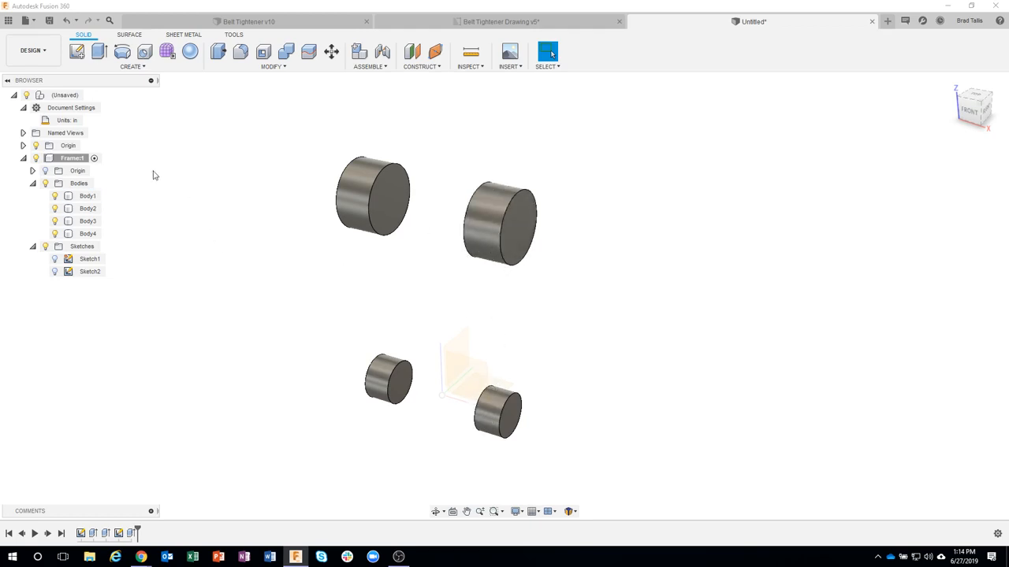
middle_click_drag(649, 200, 592, 172, "shift")
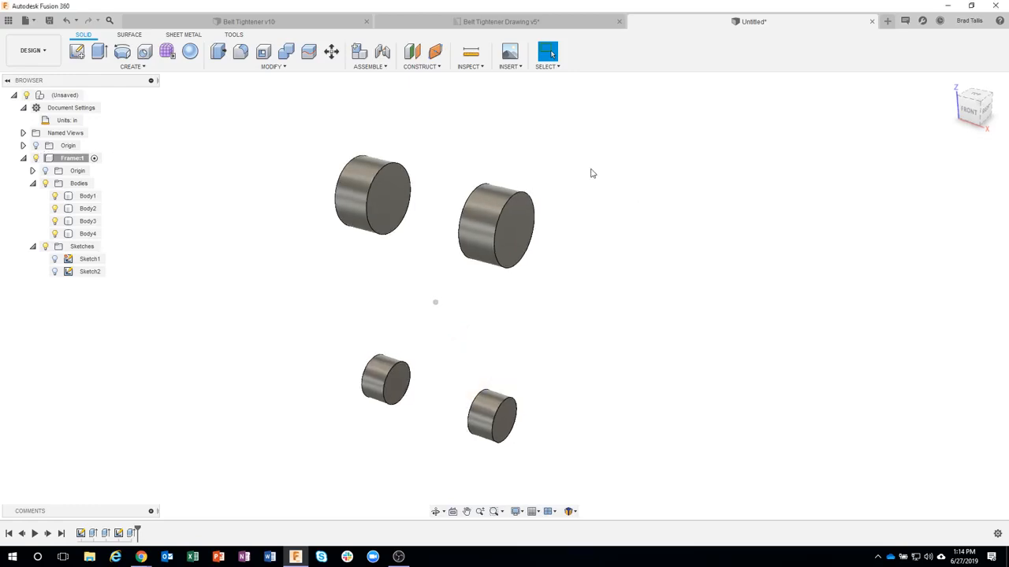
left_click(438, 68)
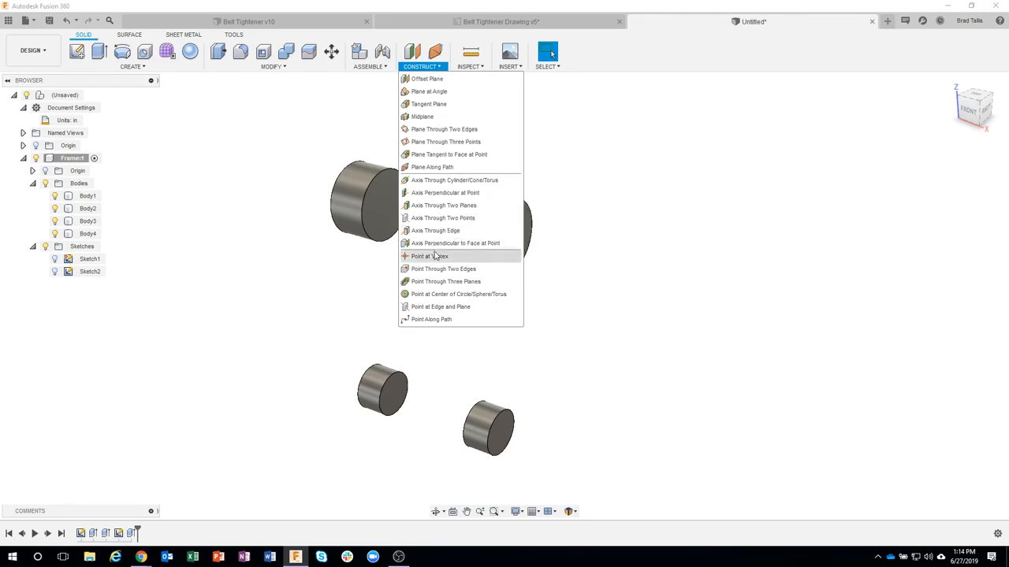
left_click(605, 134)
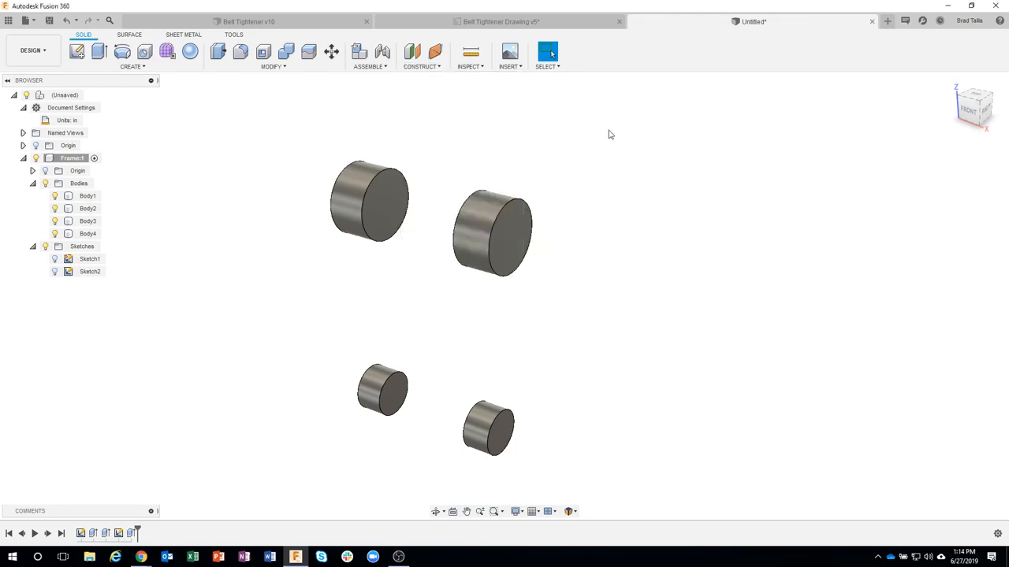
middle_click_drag(607, 134, 539, 199, "shift")
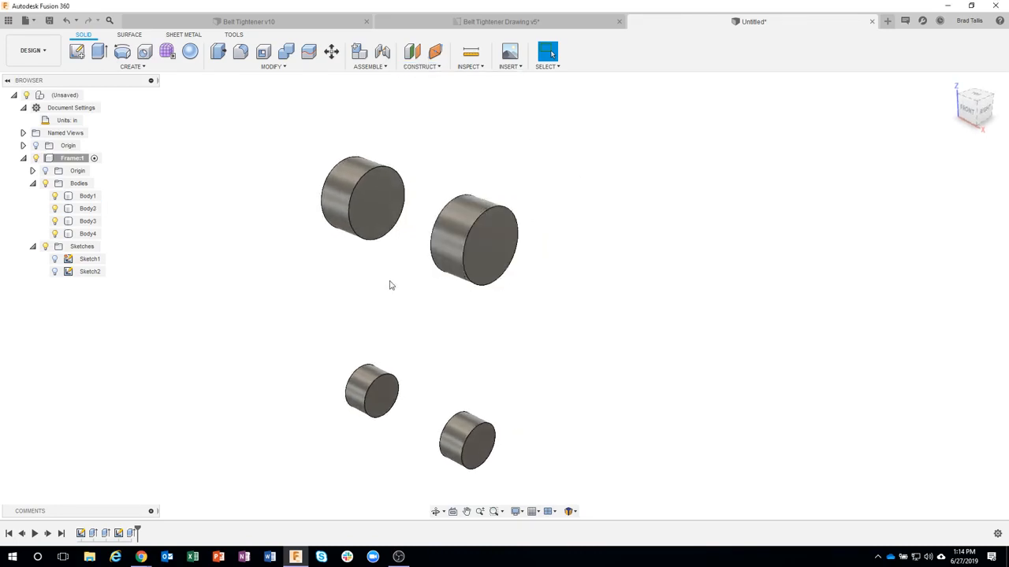
Step: Create a construction axis through the cylindrical face of Body2, the upper hub nearest the viewer
middle_click_drag(660, 200, 429, 76, "shift")
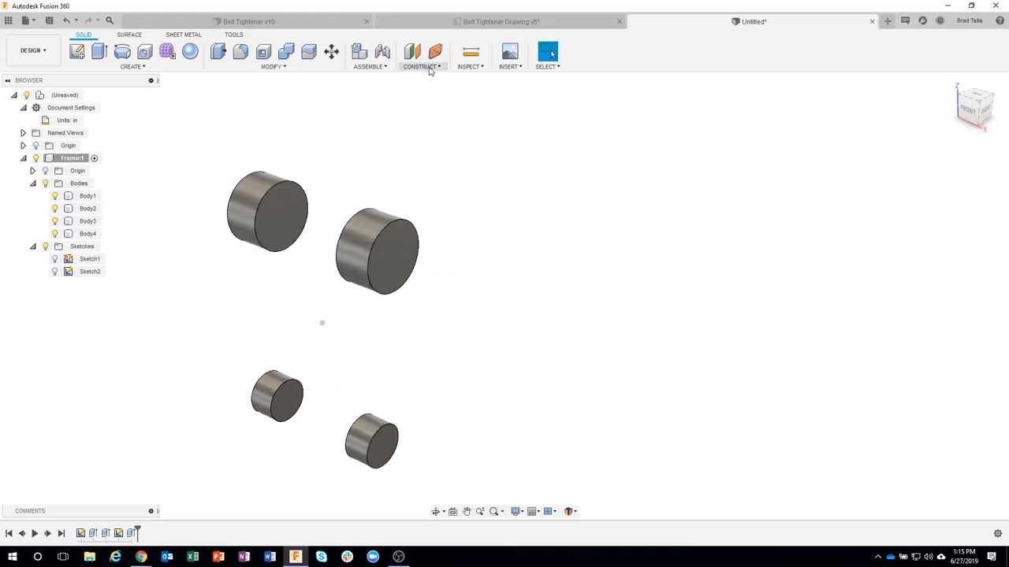
left_click(431, 68)
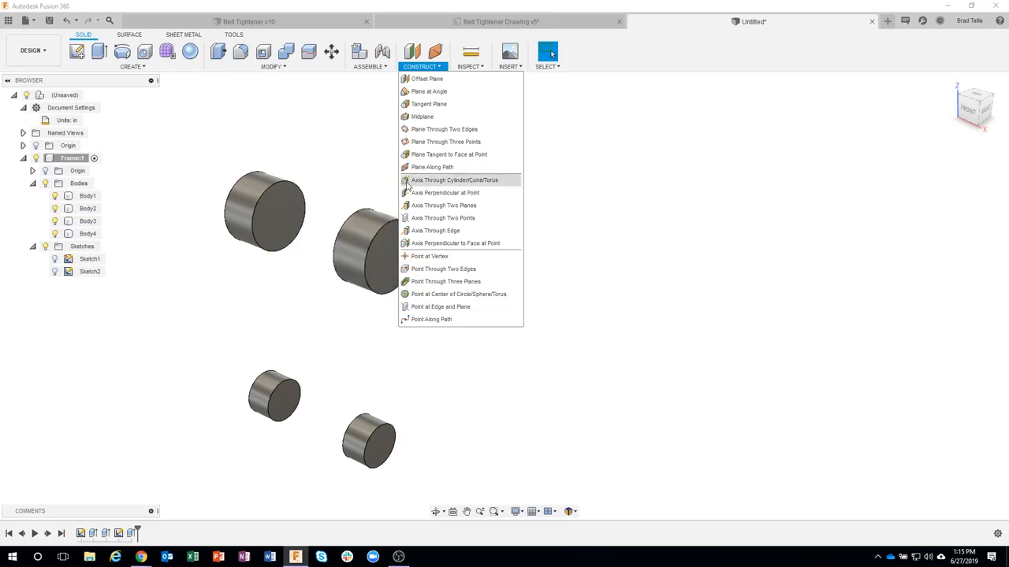
left_click(453, 181)
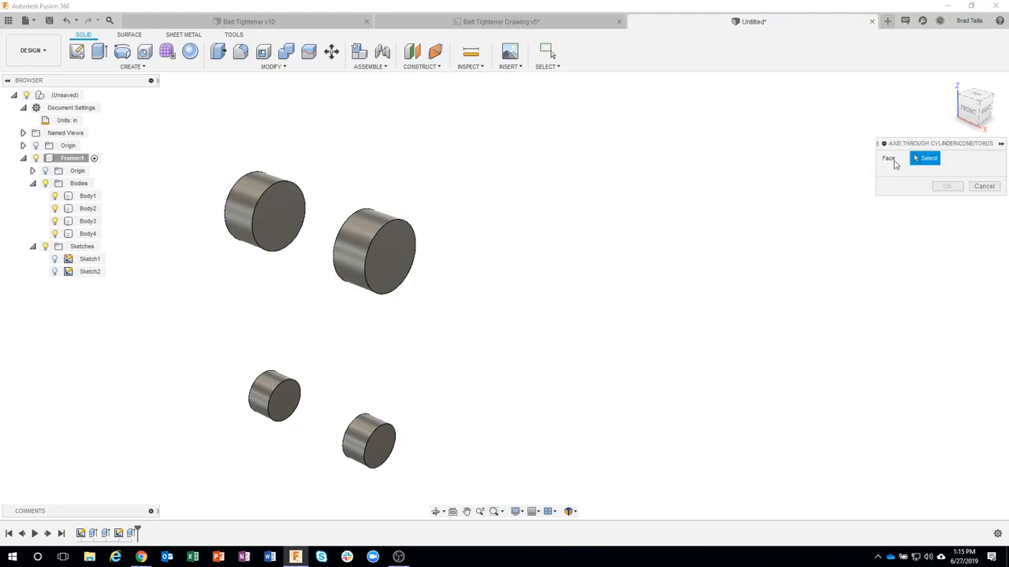
left_click(367, 228)
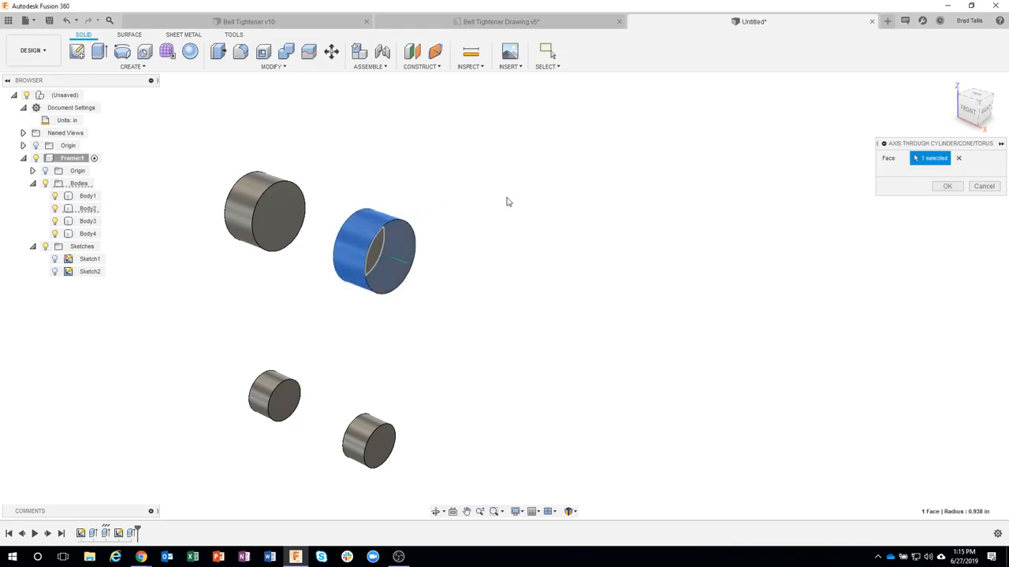
middle_click_drag(508, 202, 424, 273, "shift")
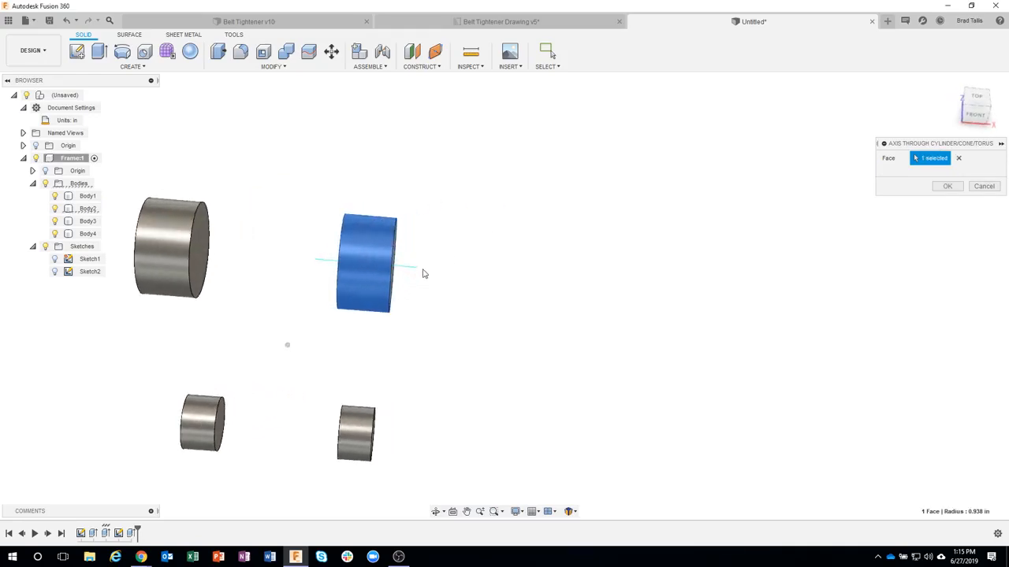
middle_click_drag(350, 270, 413, 257, "shift")
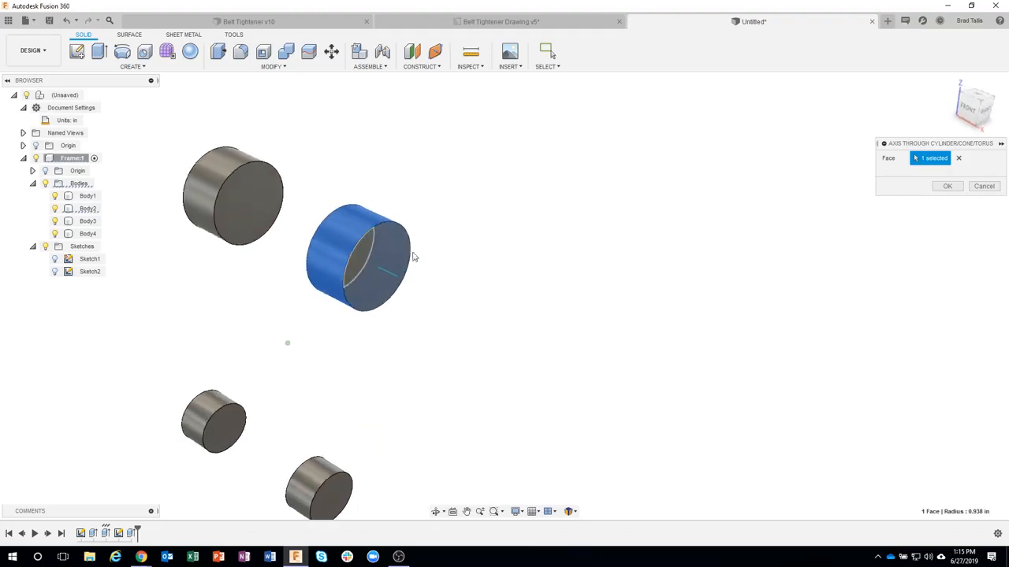
left_click(946, 186)
middle_click_drag(815, 245, 439, 253, "shift")
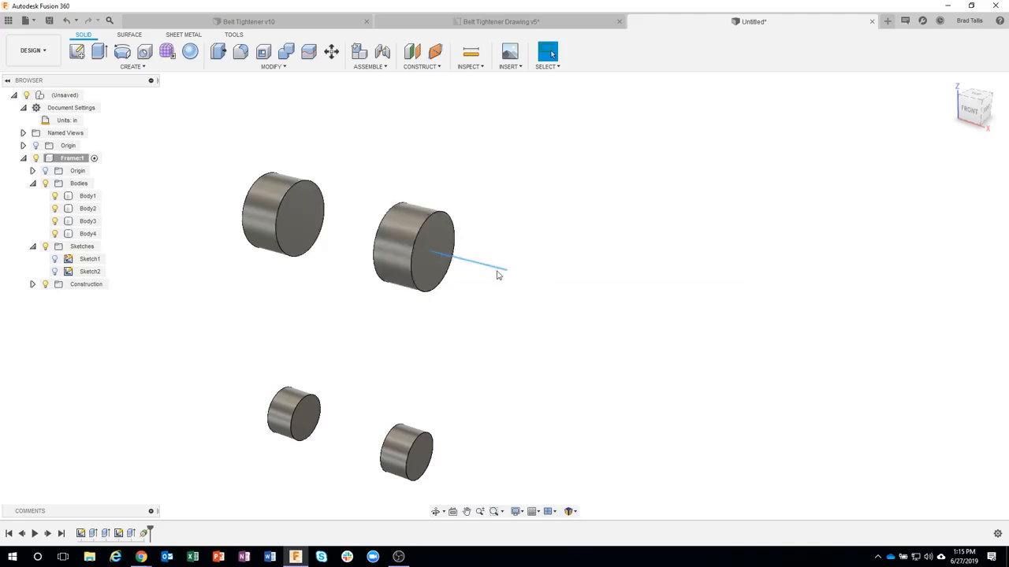
Step: Construct a Plane at Angle through the upper hub's axis, trying 45 deg before settling on 0 deg
middle_click_drag(364, 236, 440, 95, "shift")
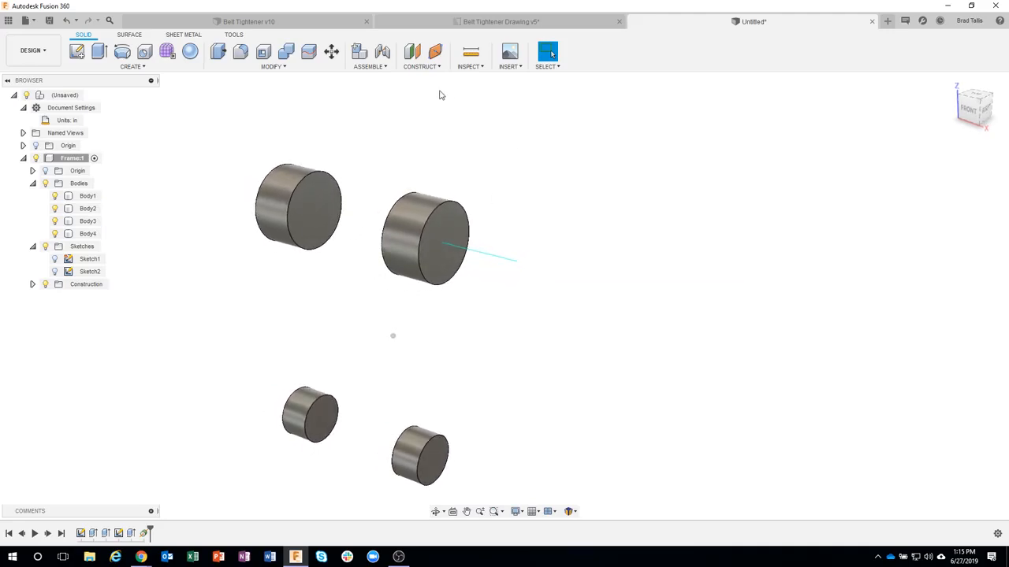
left_click(425, 68)
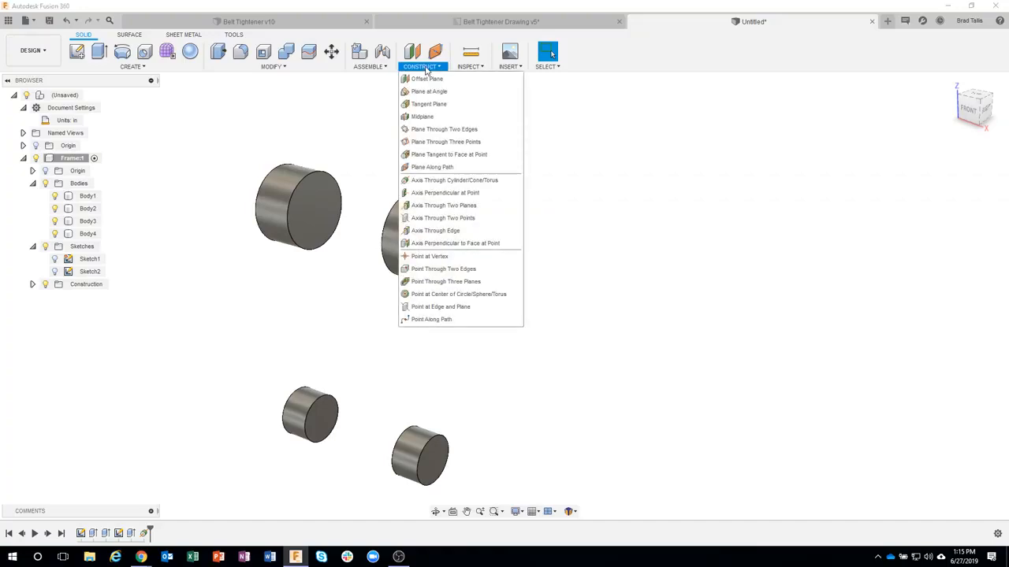
left_click(451, 93)
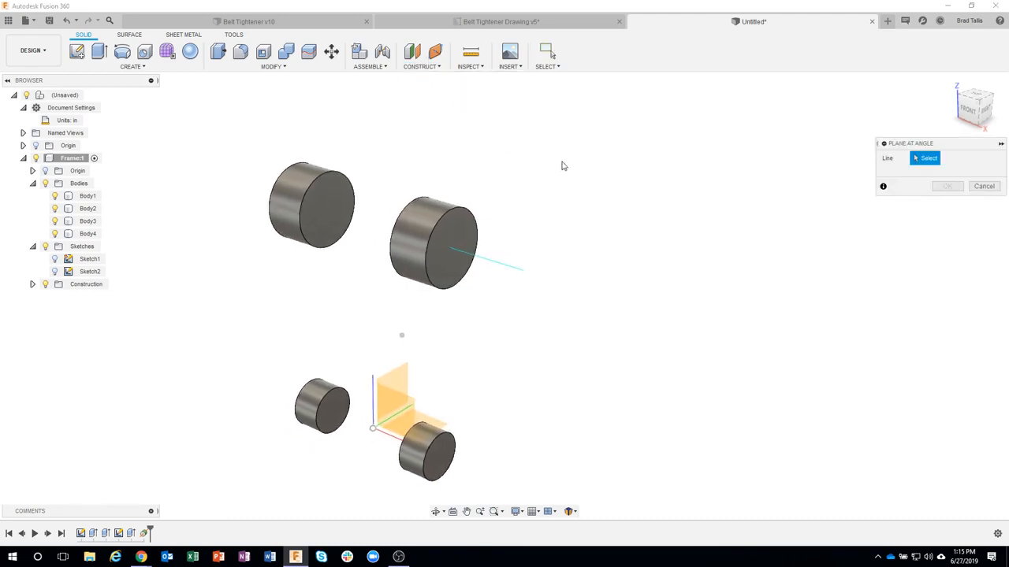
left_click(498, 268)
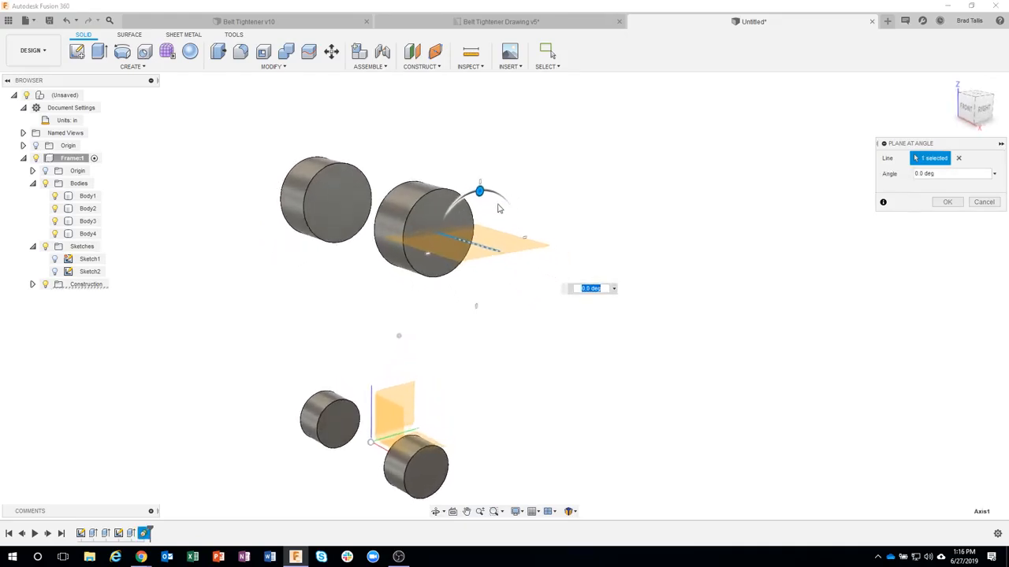
left_click_drag(464, 193, 430, 216)
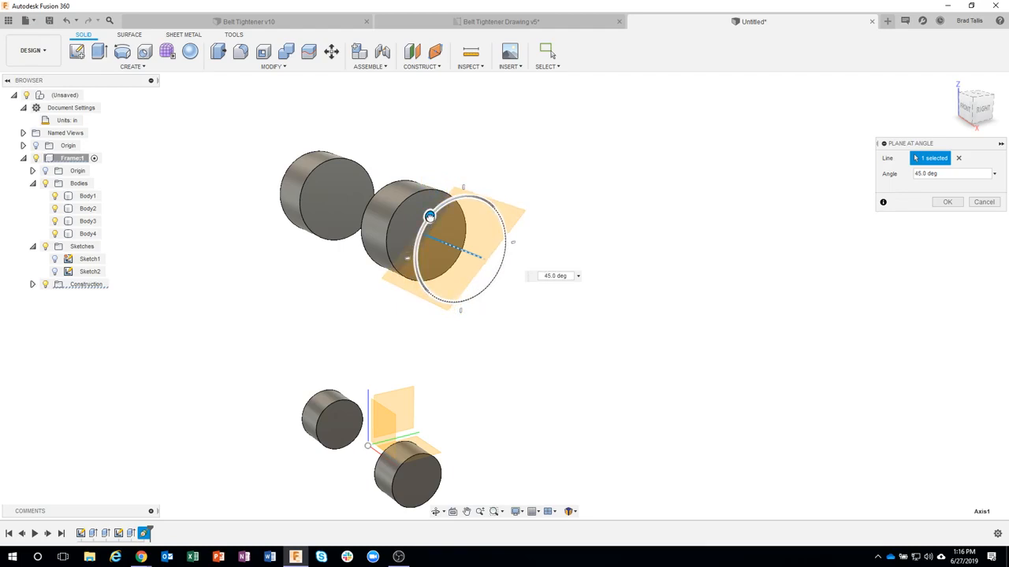
left_click_drag(430, 216, 465, 191)
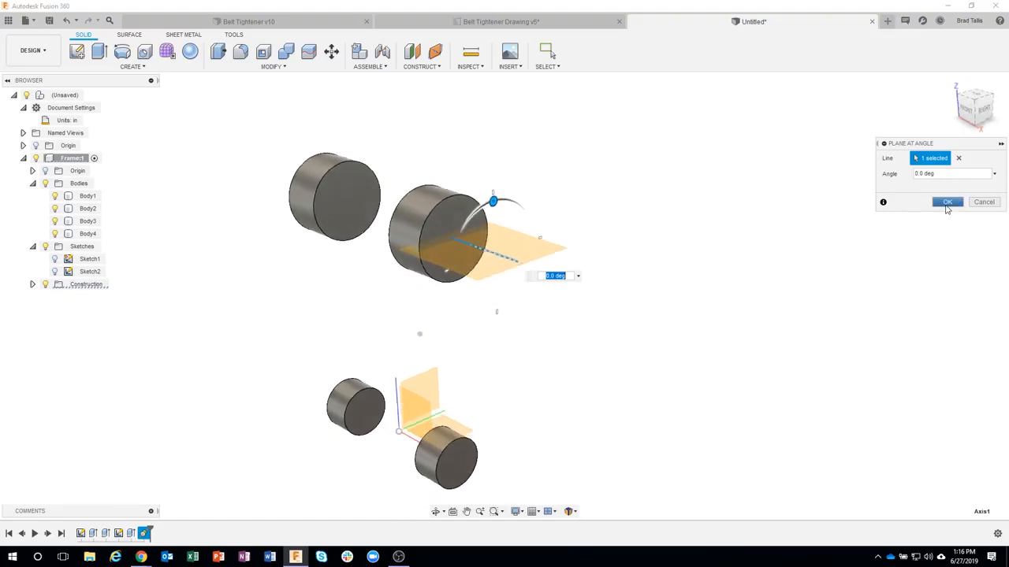
left_click(947, 202)
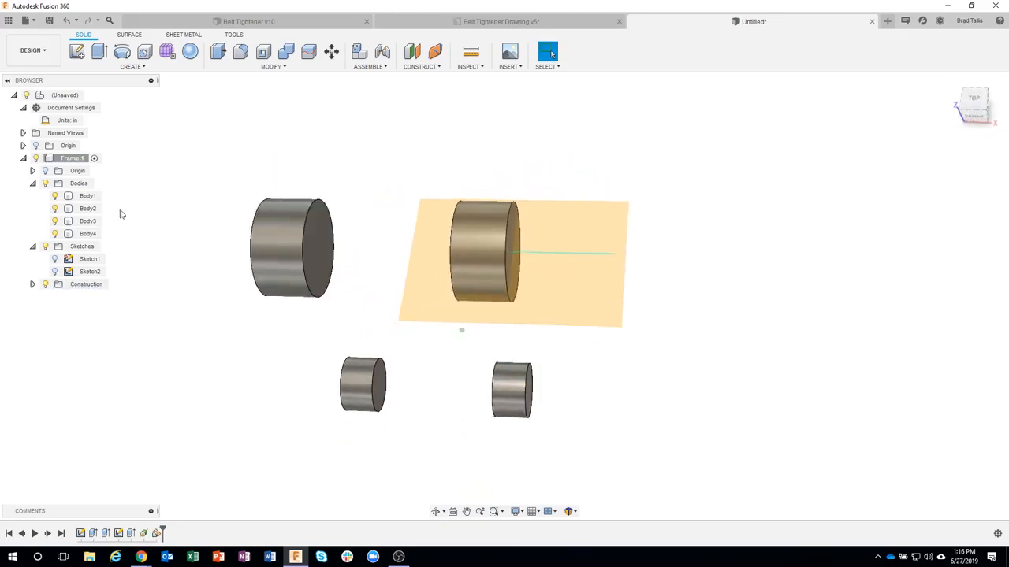
Step: Hide Body1, Body3 and Body4 so that only Body2 stays visible with the construction plane
left_click(55, 221)
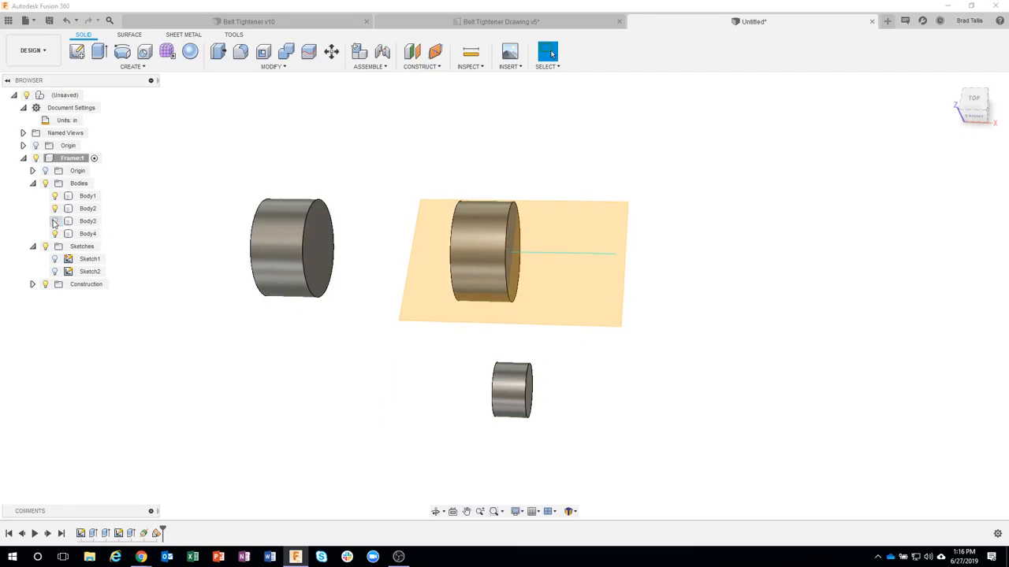
left_click(55, 234)
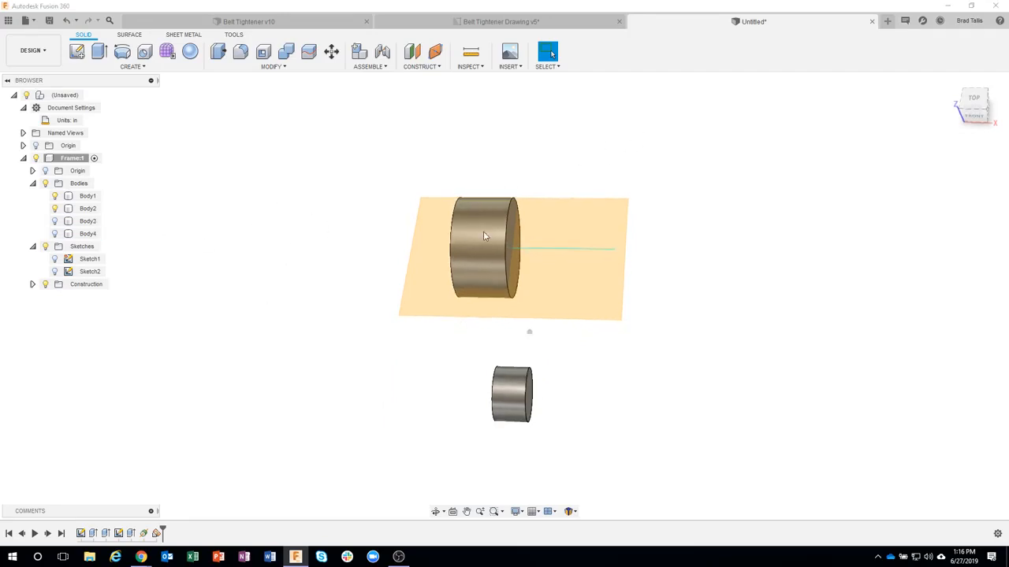
left_click(55, 209)
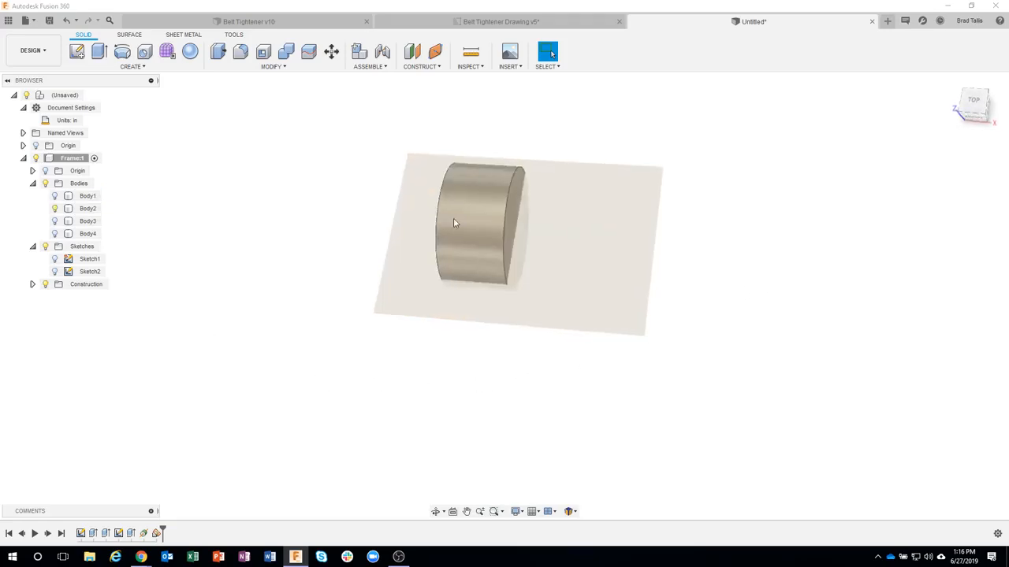
Step: Start a new sketch on the construction plane that passes through Body2's axis
right_click(592, 191)
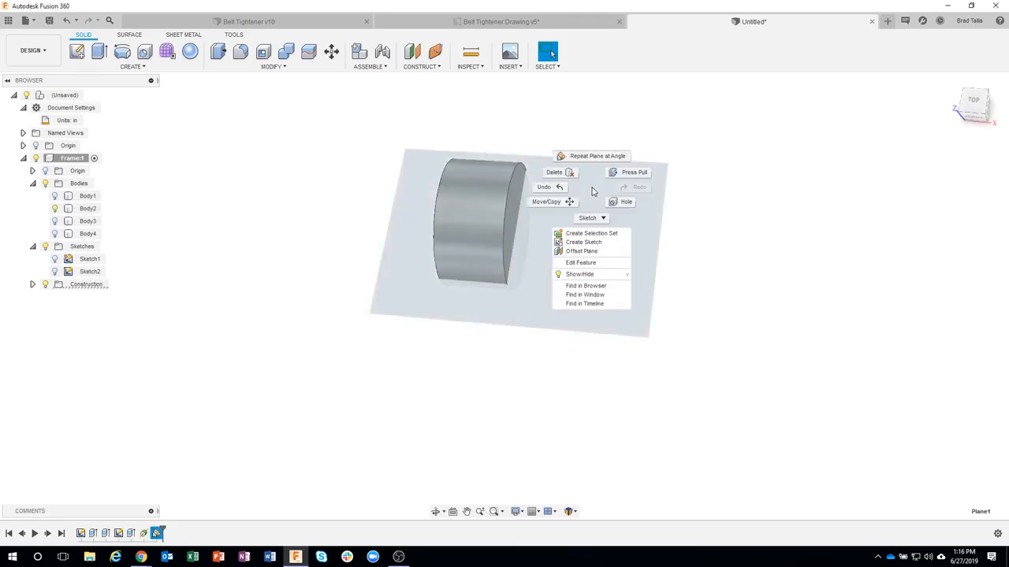
left_click(587, 242)
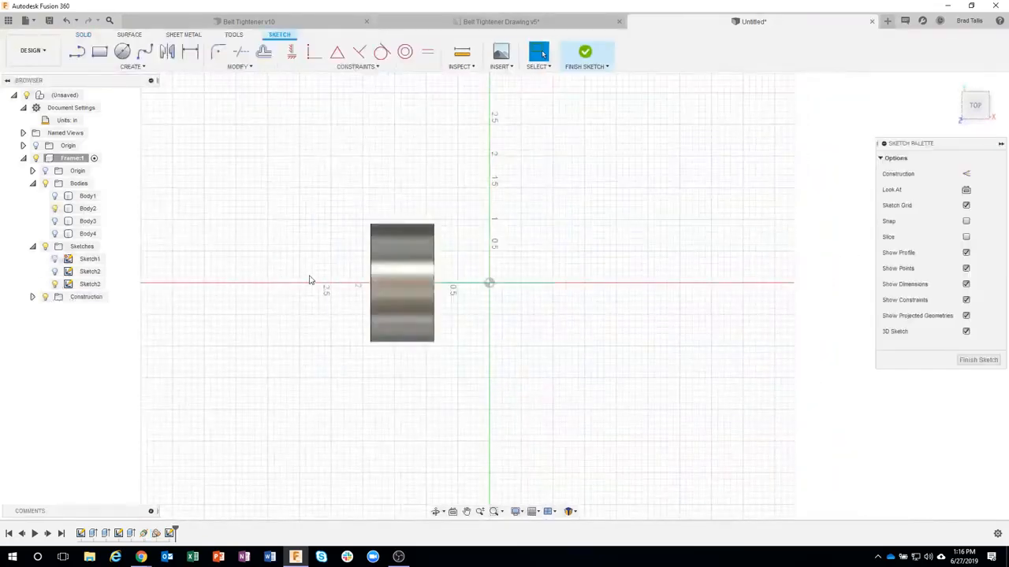
scroll(309, 280, "up", 2)
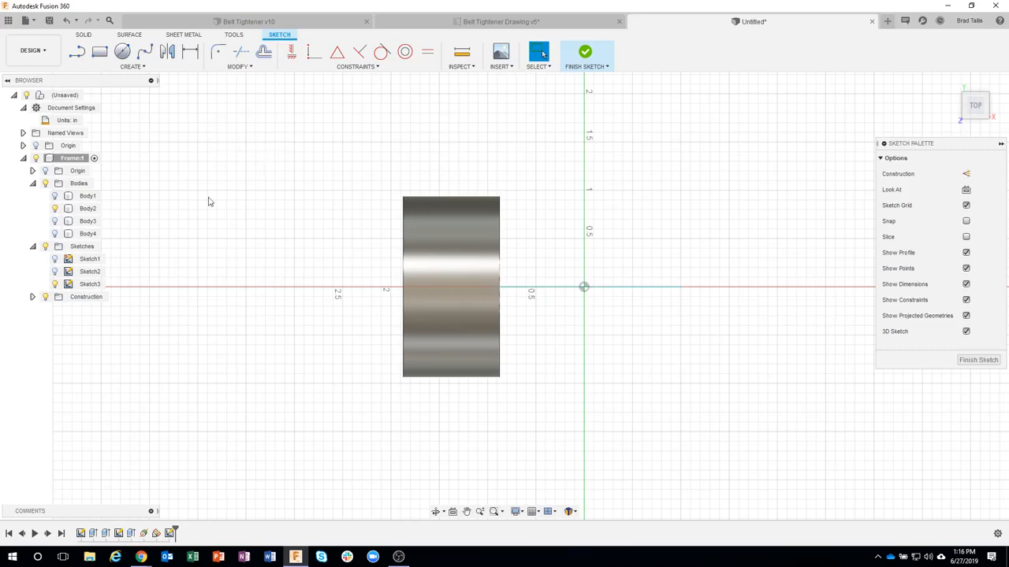
Step: Hide and show Body2 to check whether the new sketch contains any of its geometry to draw from
left_click(77, 52)
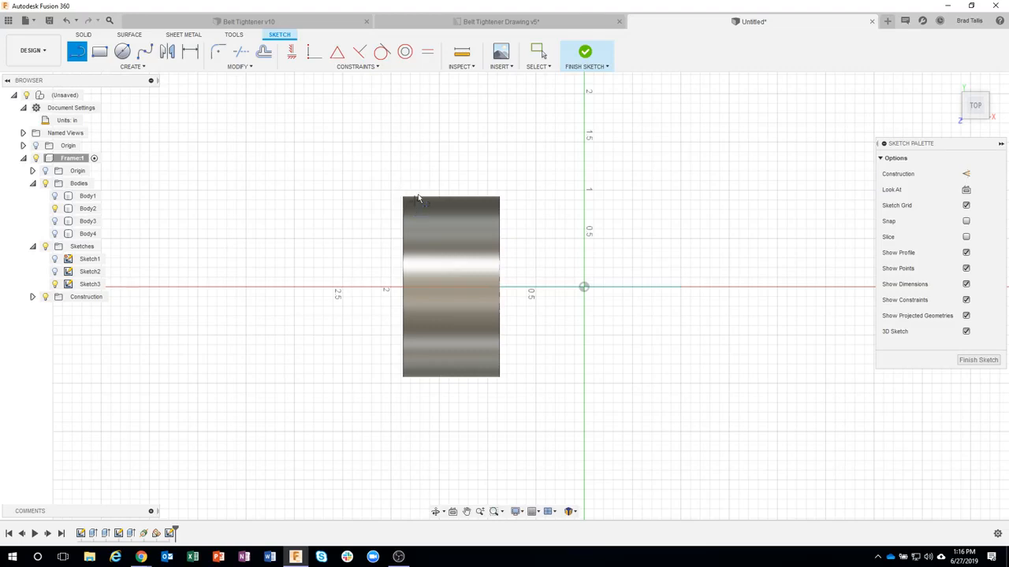
left_click(55, 209)
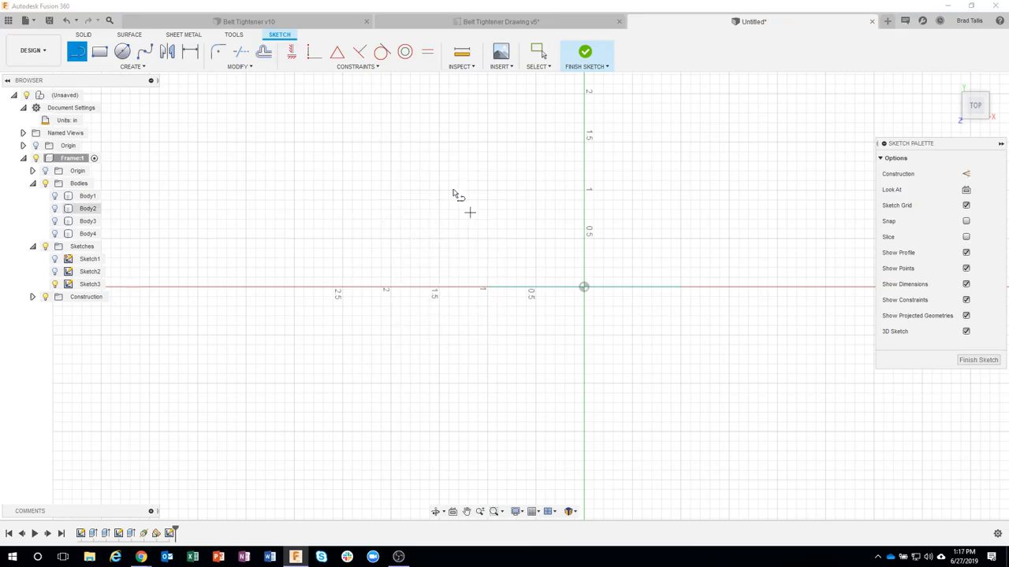
left_click(55, 209)
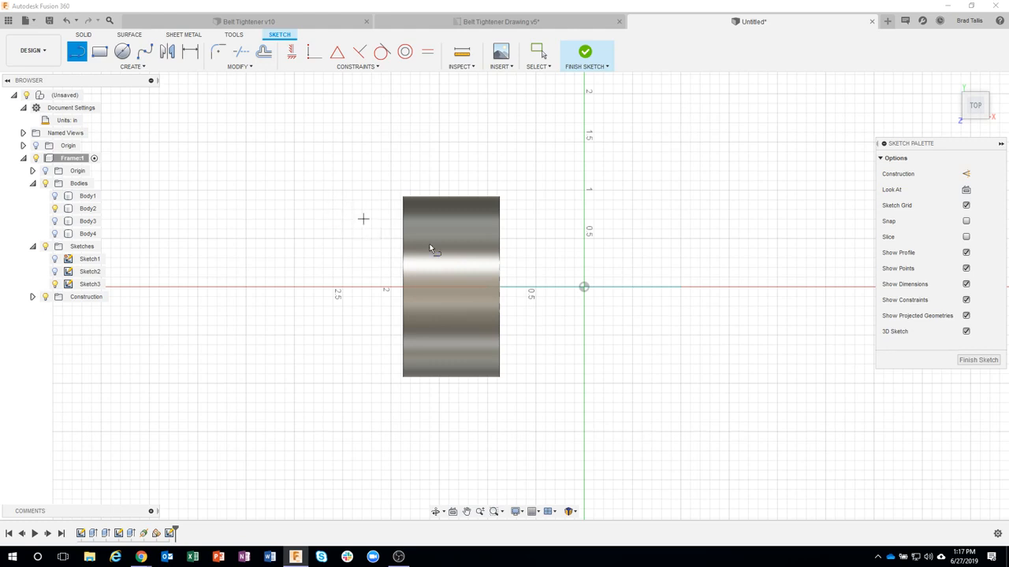
Step: Project Body2's cylindrical face into the sketch, and check the projected lines by hiding and showing the body
left_click(124, 67)
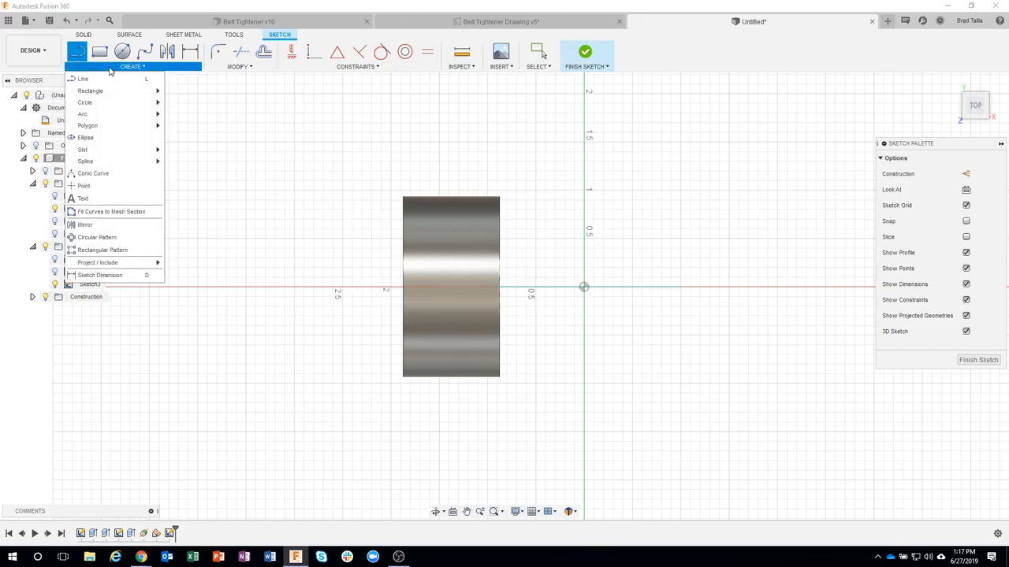
mouse_move(118, 263)
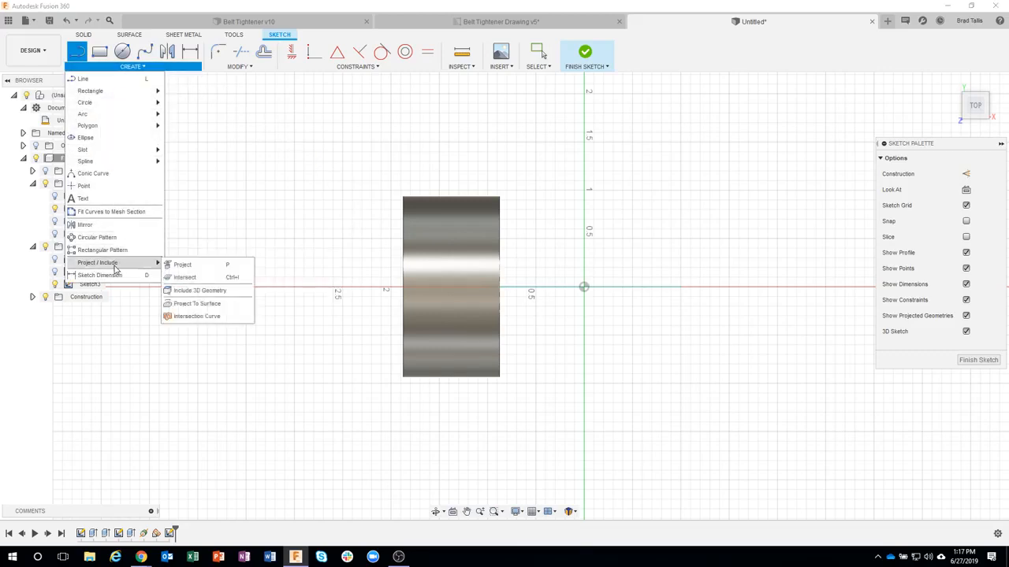
left_click(202, 270)
left_click_drag(831, 148, 782, 153)
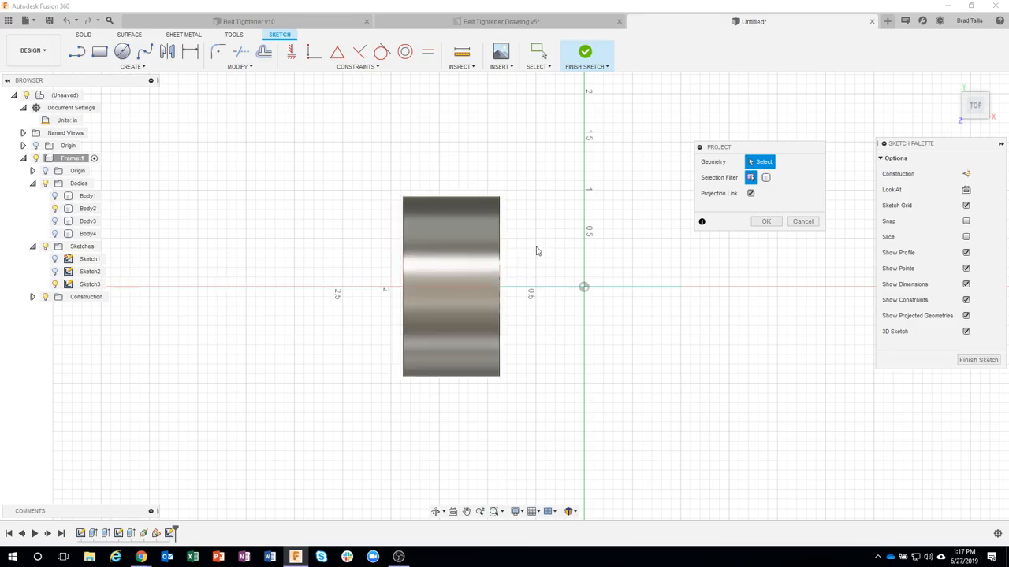
left_click(447, 253)
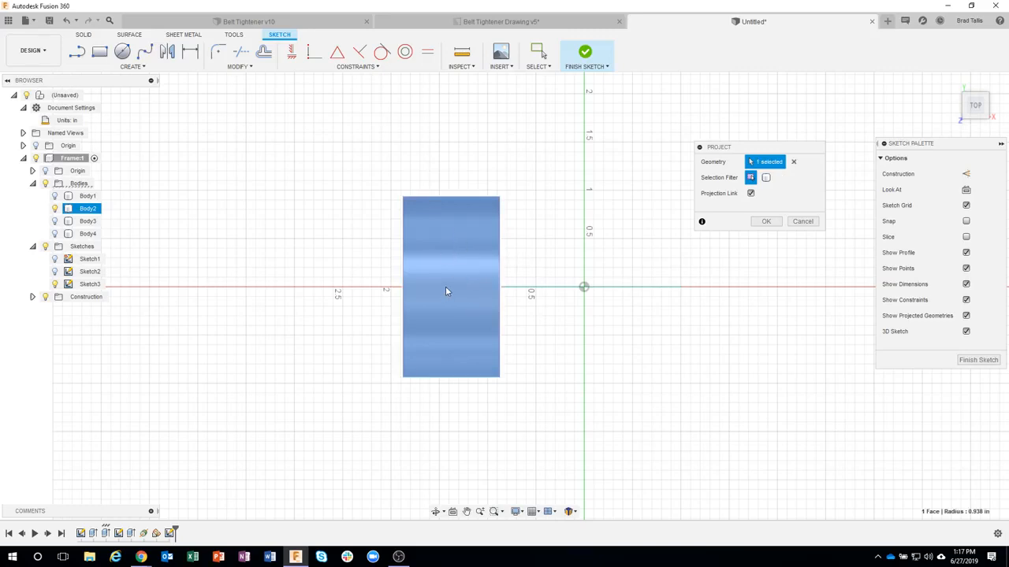
left_click(765, 221)
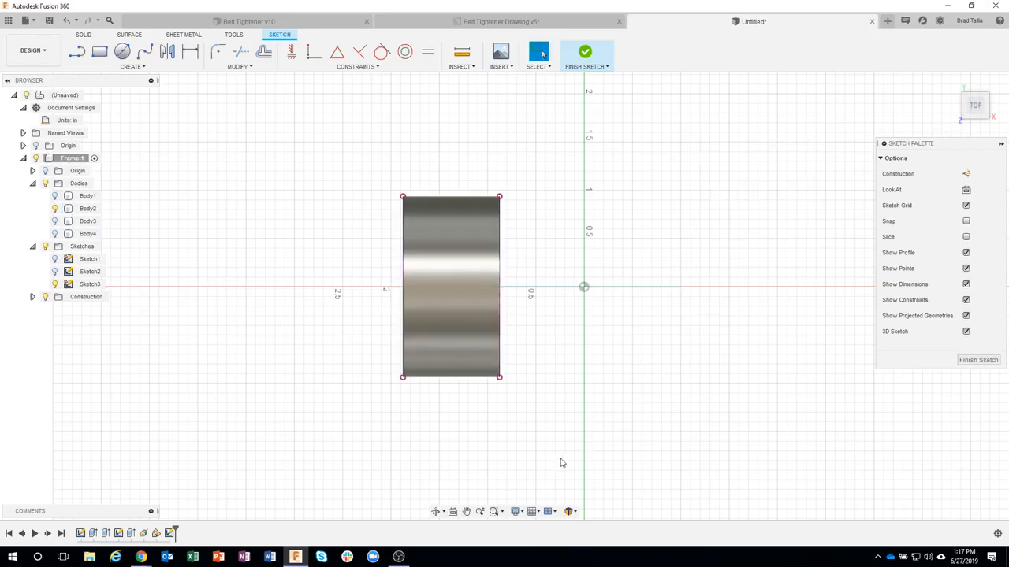
left_click(54, 208)
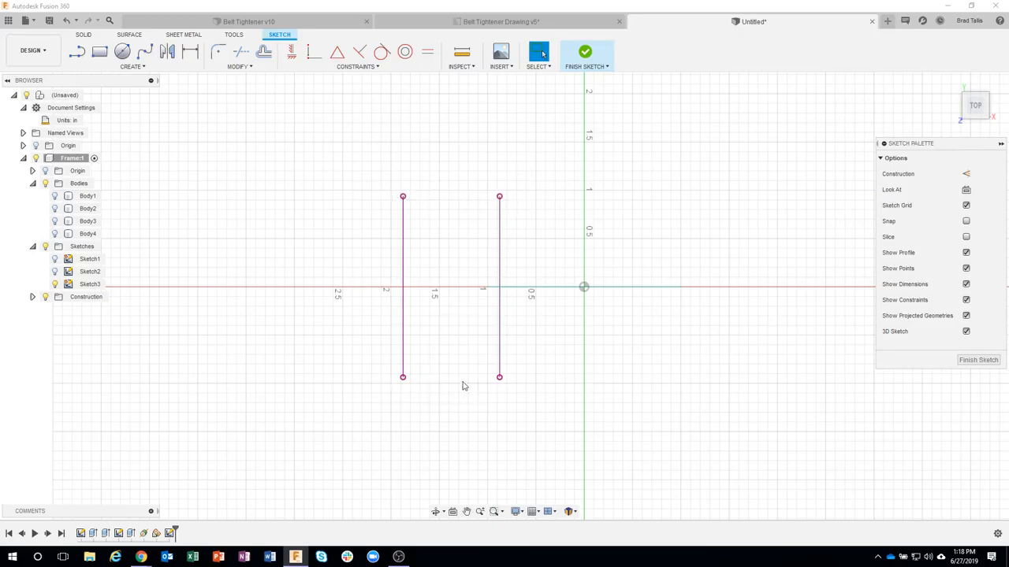
left_click(54, 208)
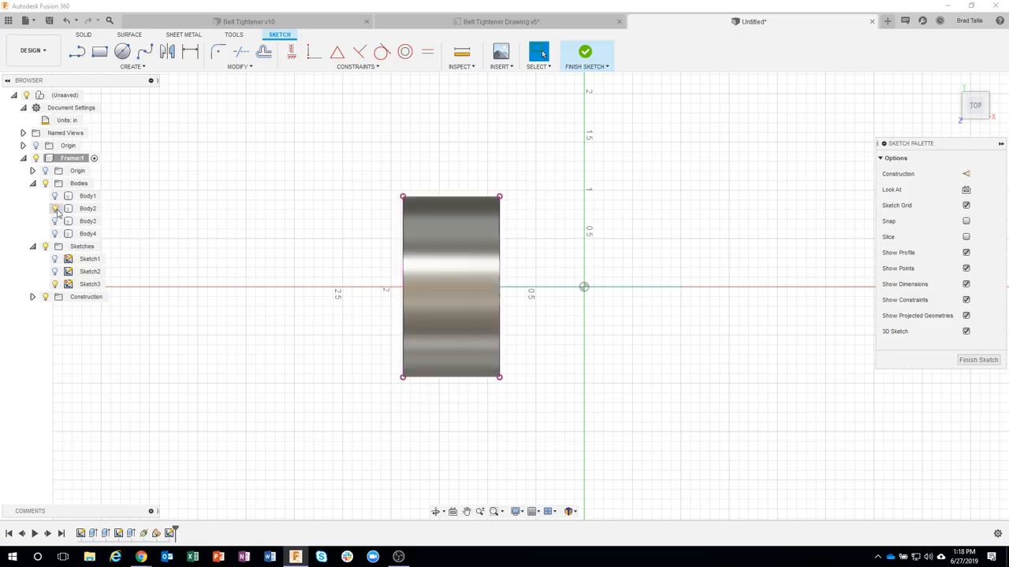
Step: Undo the projection of Body2's cylindrical face together with the visibility toggles made after it
middle_click_drag(464, 176, 414, 224, "shift")
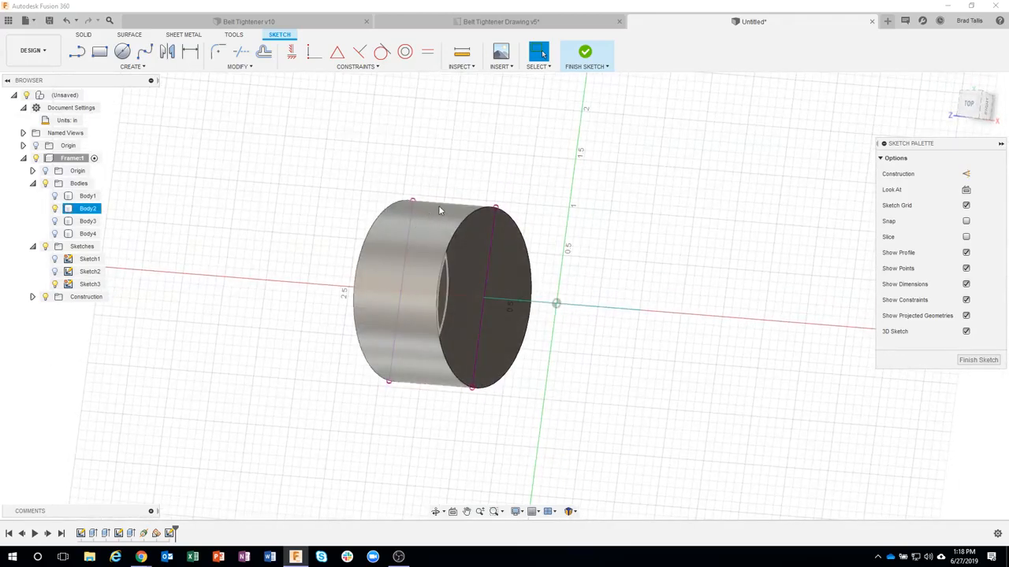
middle_click_drag(439, 207, 611, 83, "shift")
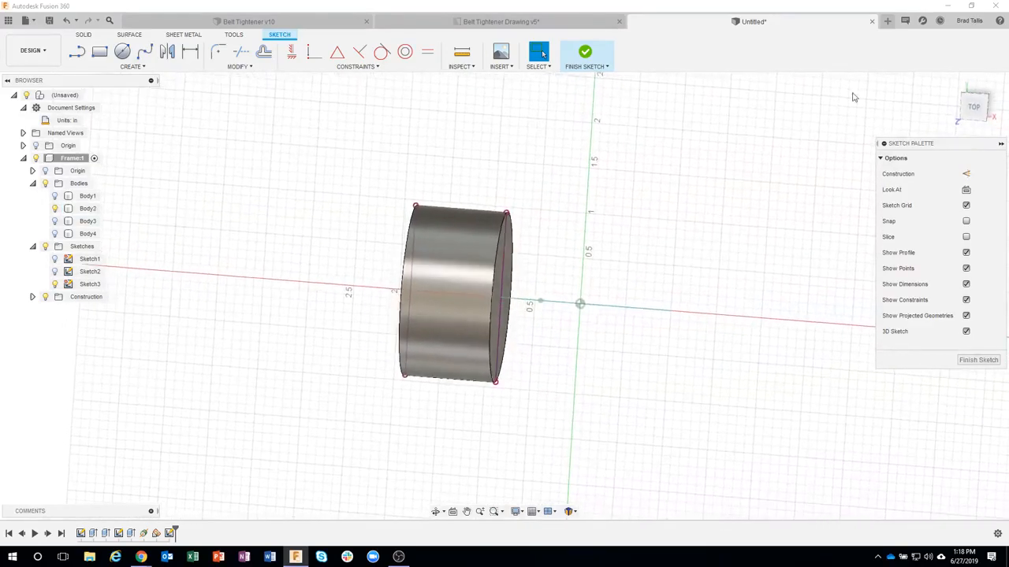
left_click(974, 107)
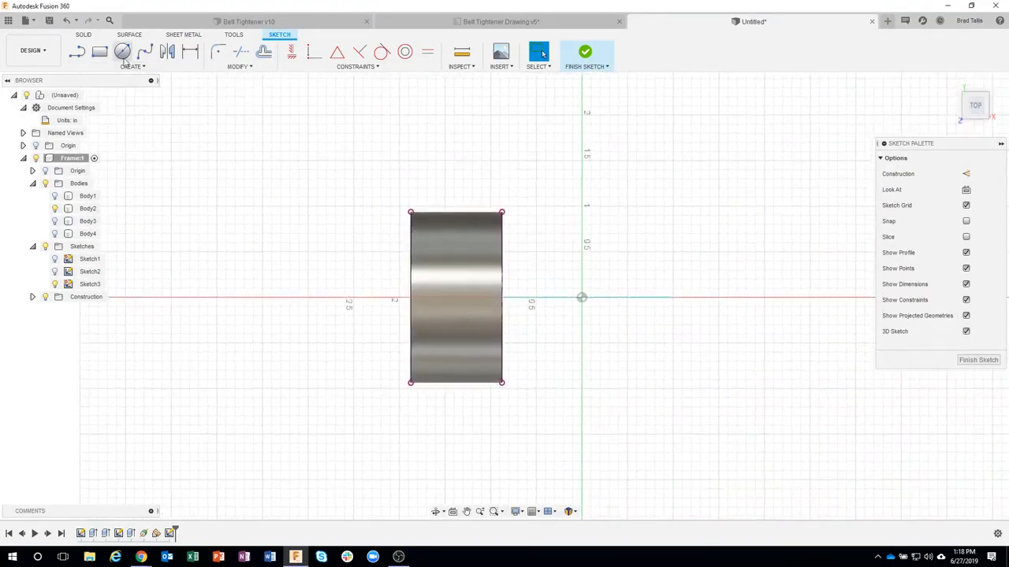
left_click(66, 21)
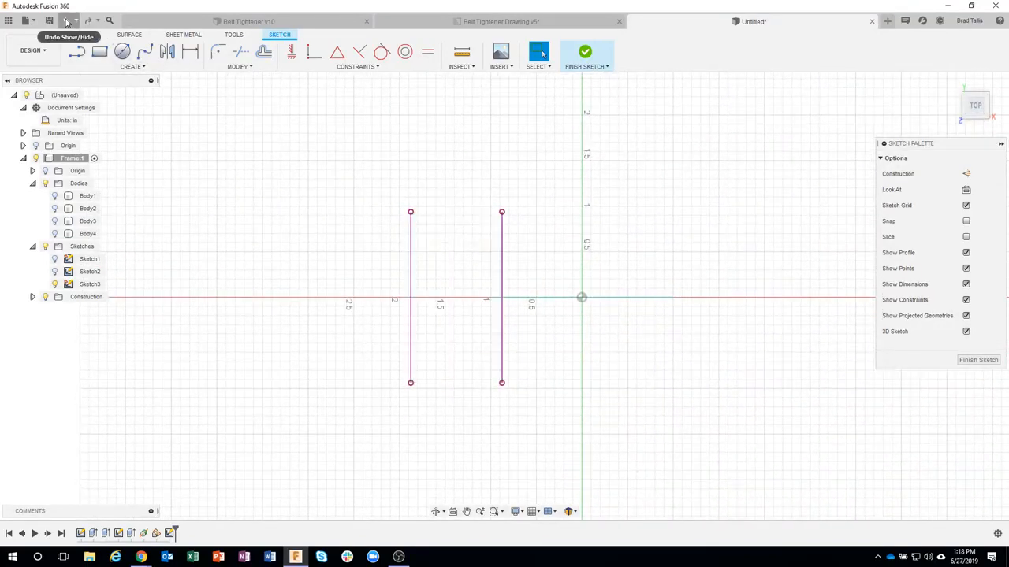
left_click(66, 22)
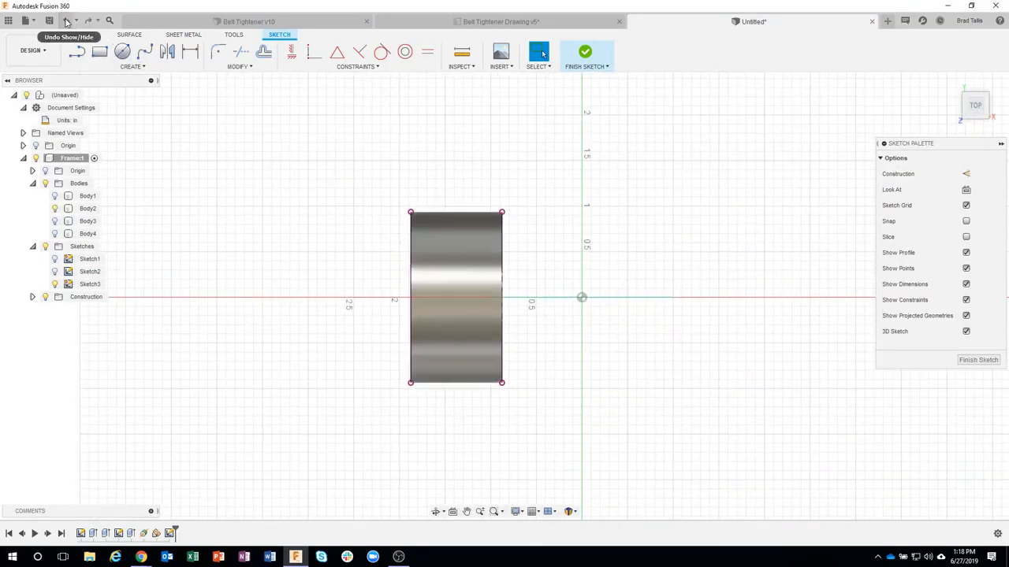
Step: Project the whole of Body2 into the sketch using the body selection filter, and check the outline by hiding and showing the body
left_click(134, 67)
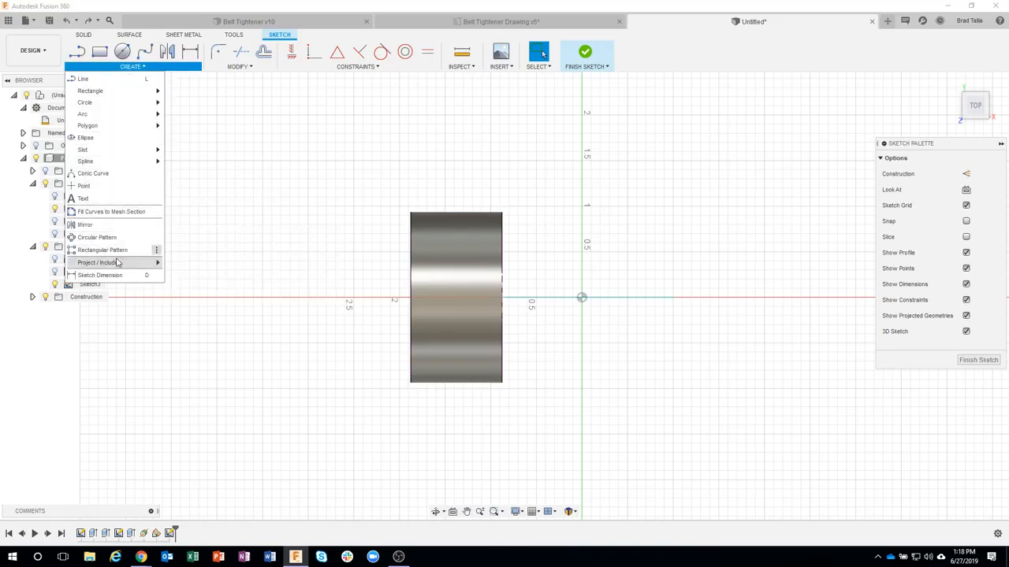
mouse_move(134, 263)
left_click(182, 265)
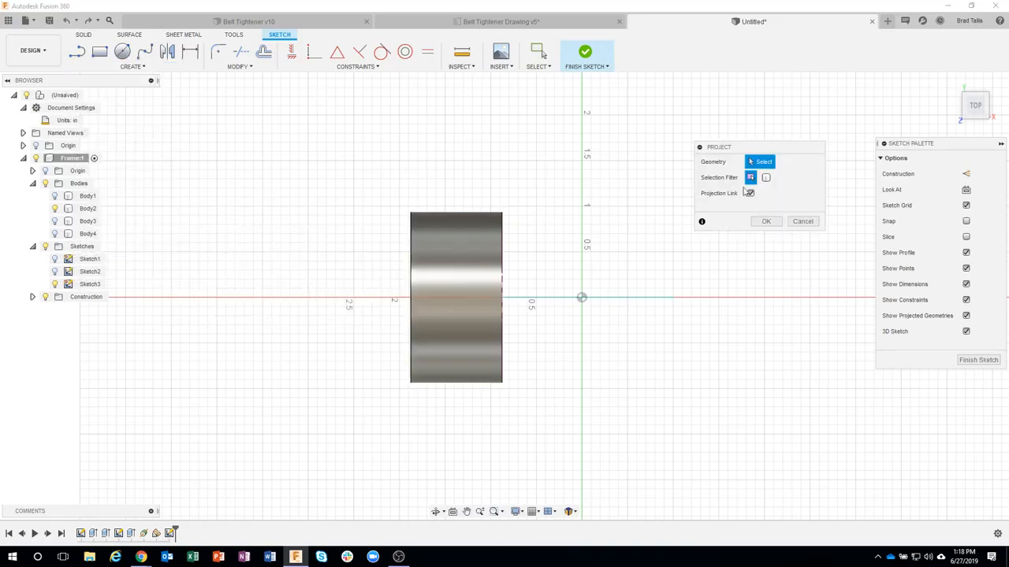
left_click(766, 179)
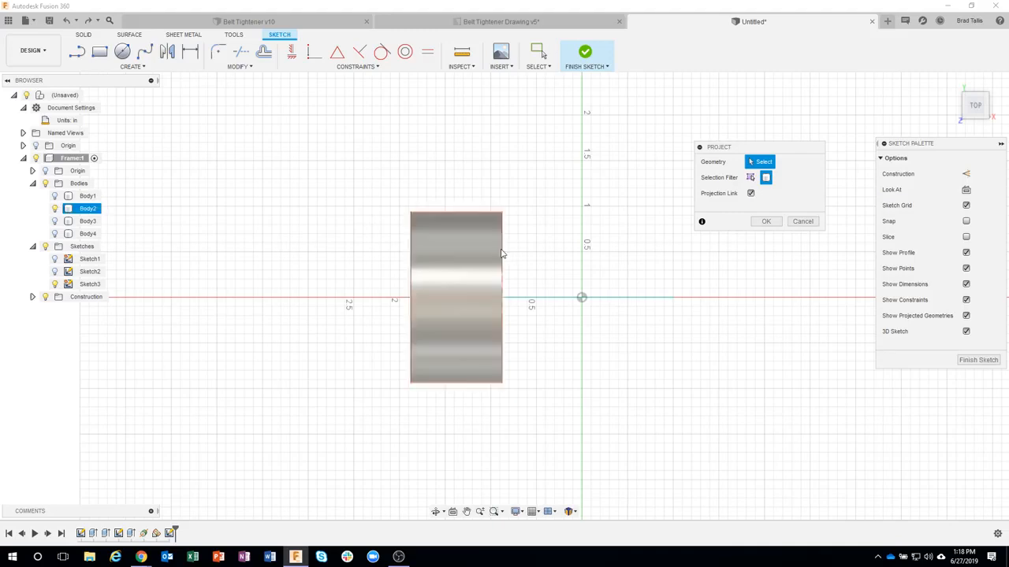
left_click(471, 249)
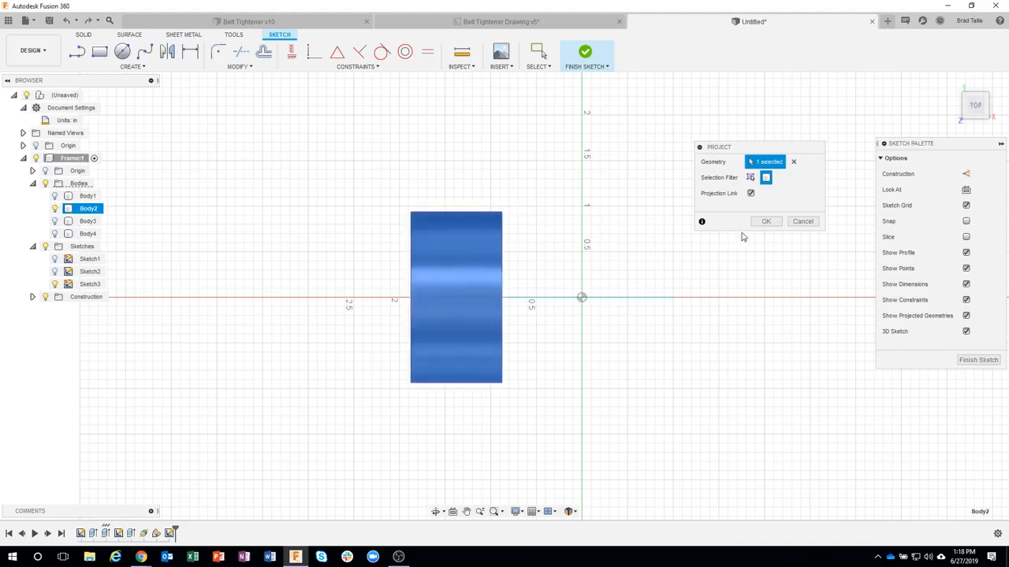
left_click(765, 221)
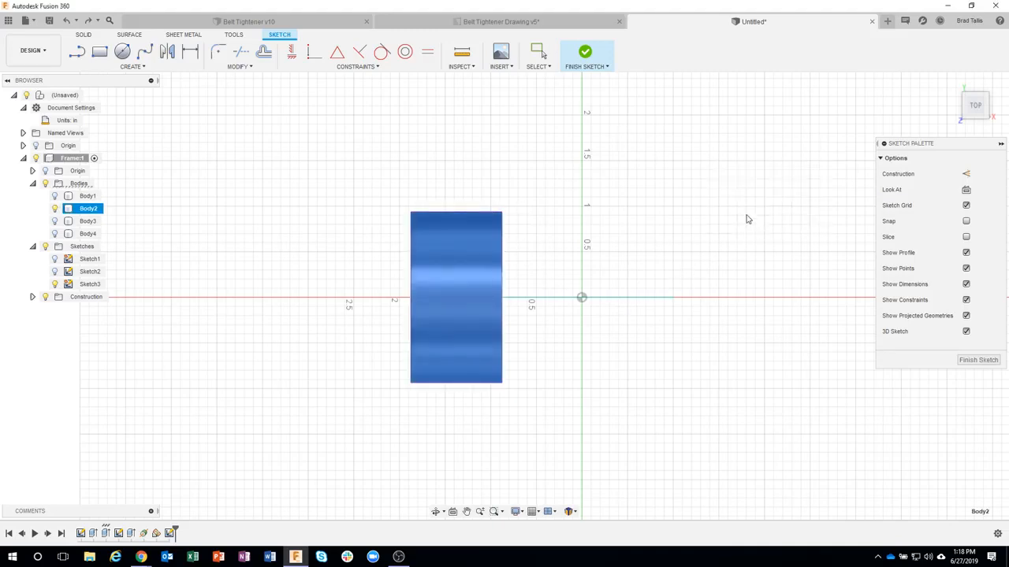
left_click(54, 208)
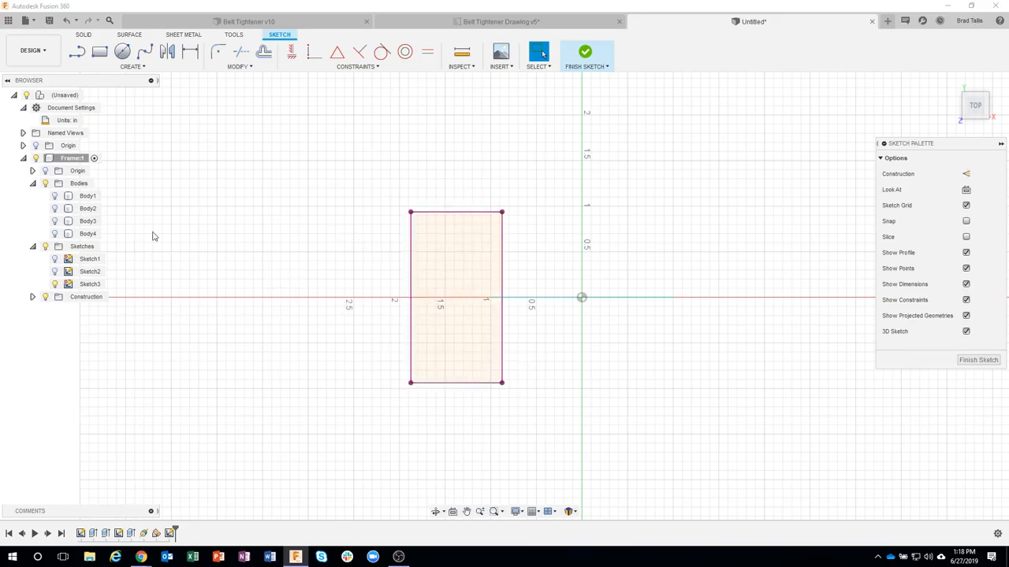
left_click(54, 208)
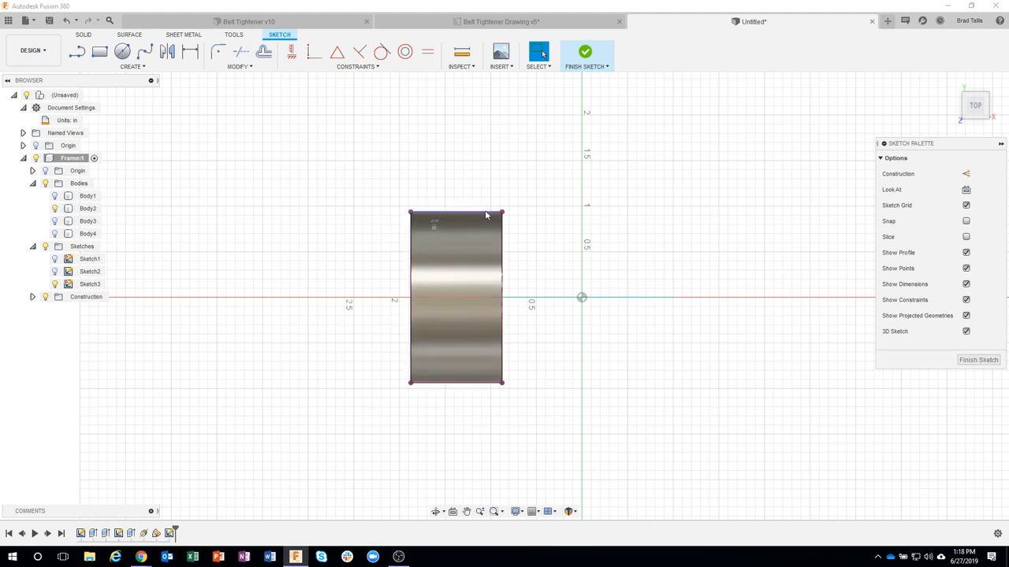
Step: Sketch an ellipse over Body2 with a vertical major axis reaching past the body and a 0.5 in minor axis
left_click(78, 53)
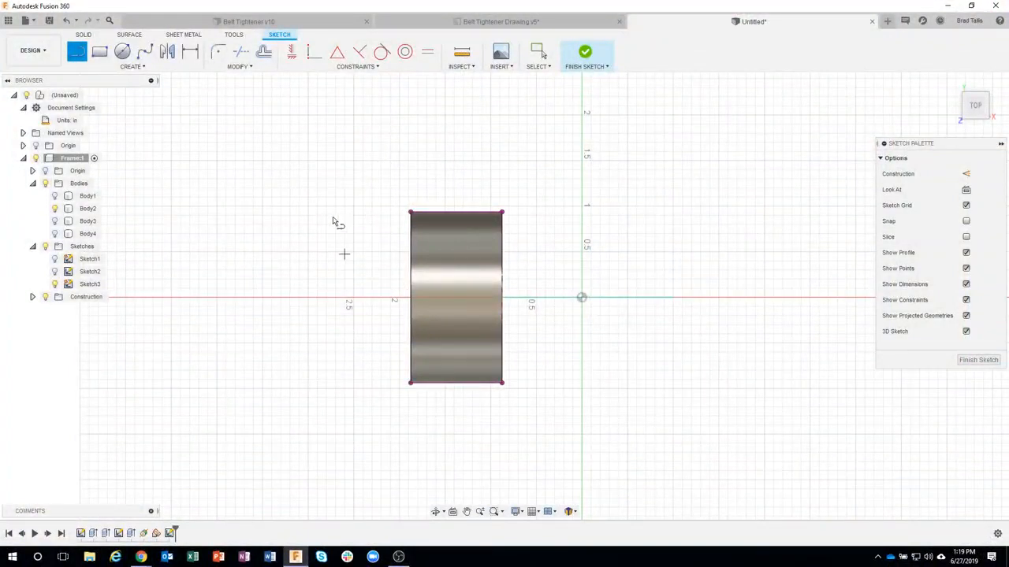
left_click(131, 66)
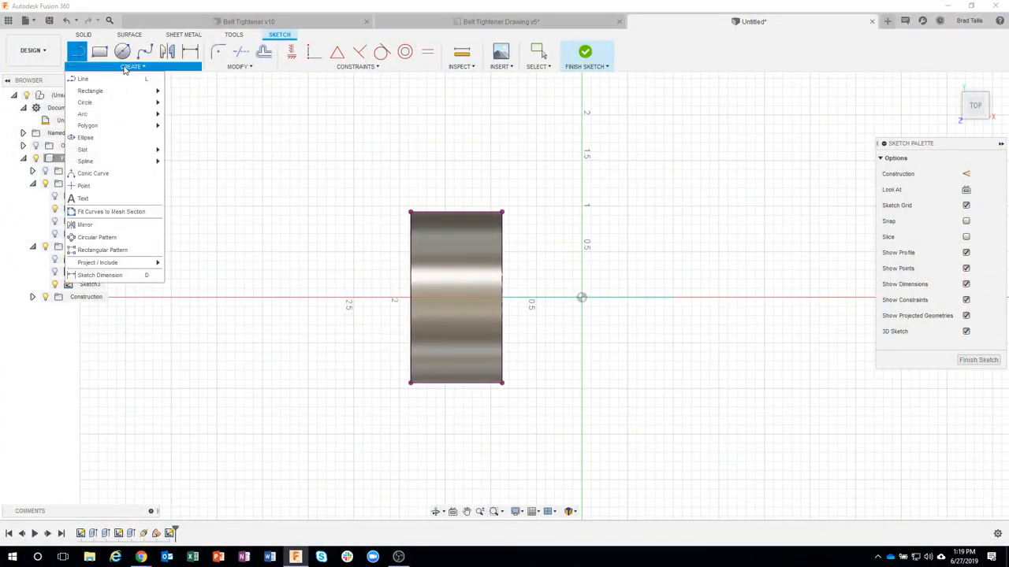
left_click(113, 139)
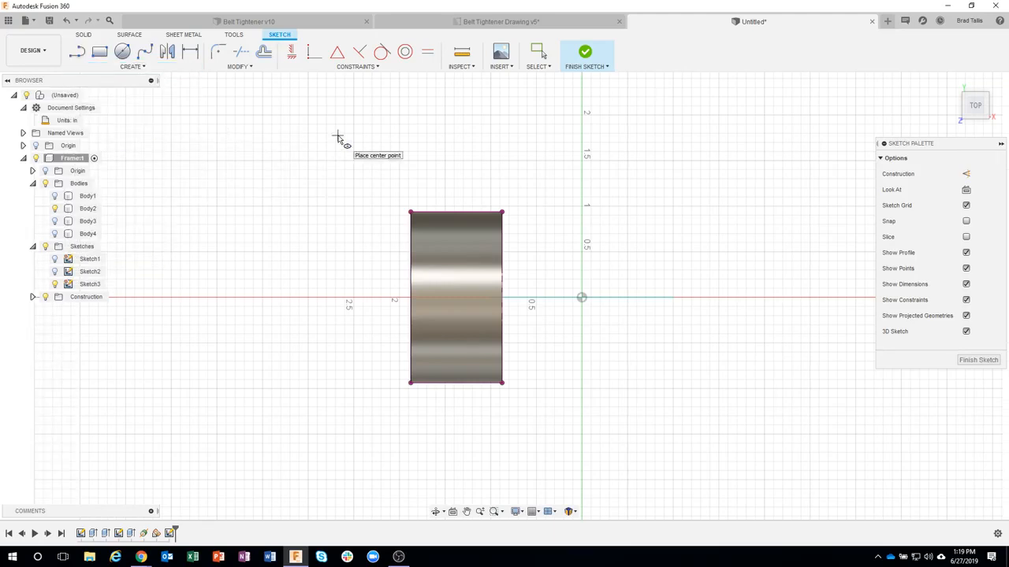
left_click(470, 284)
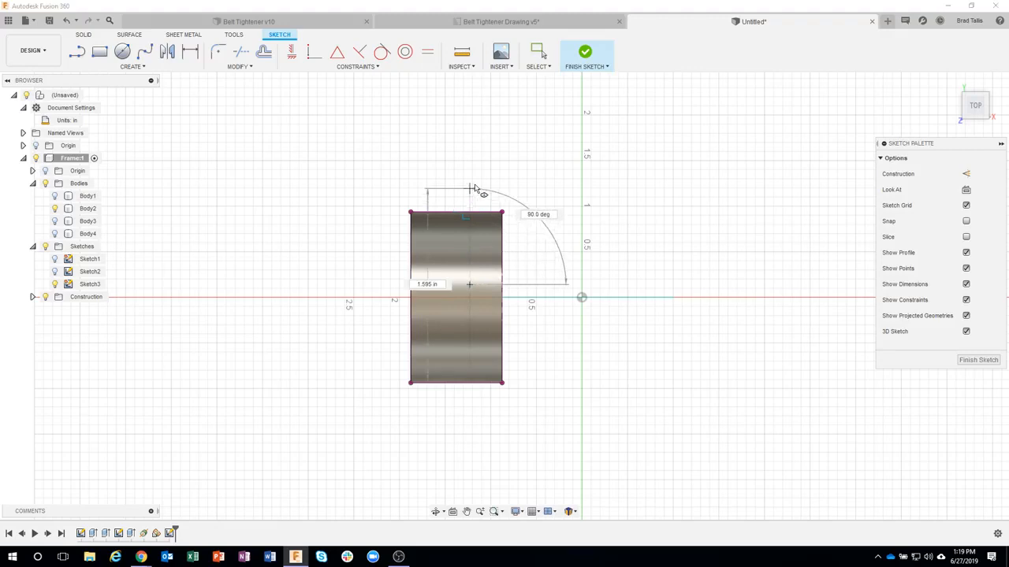
left_click(470, 162)
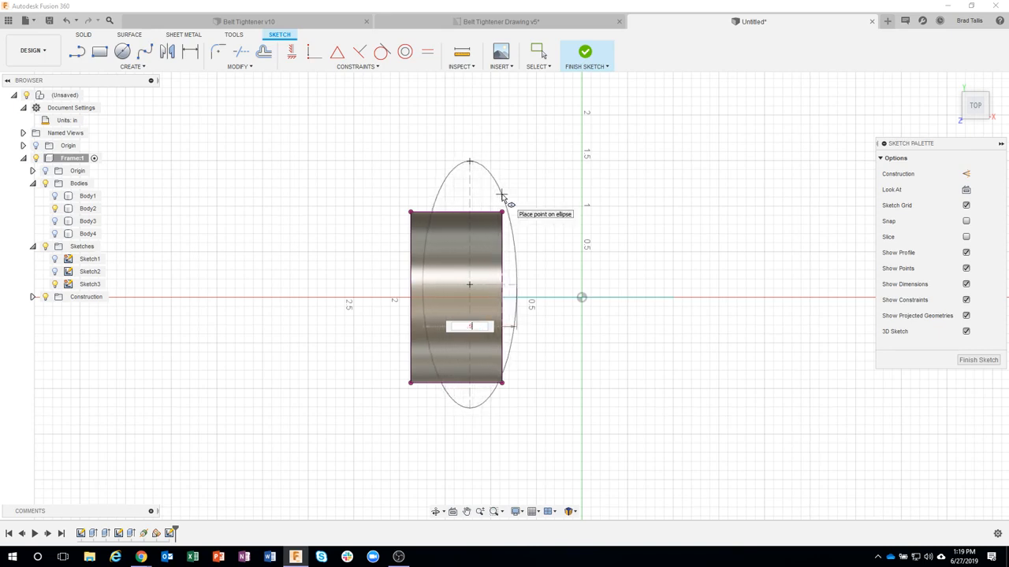
type(".5")
key("Tab")
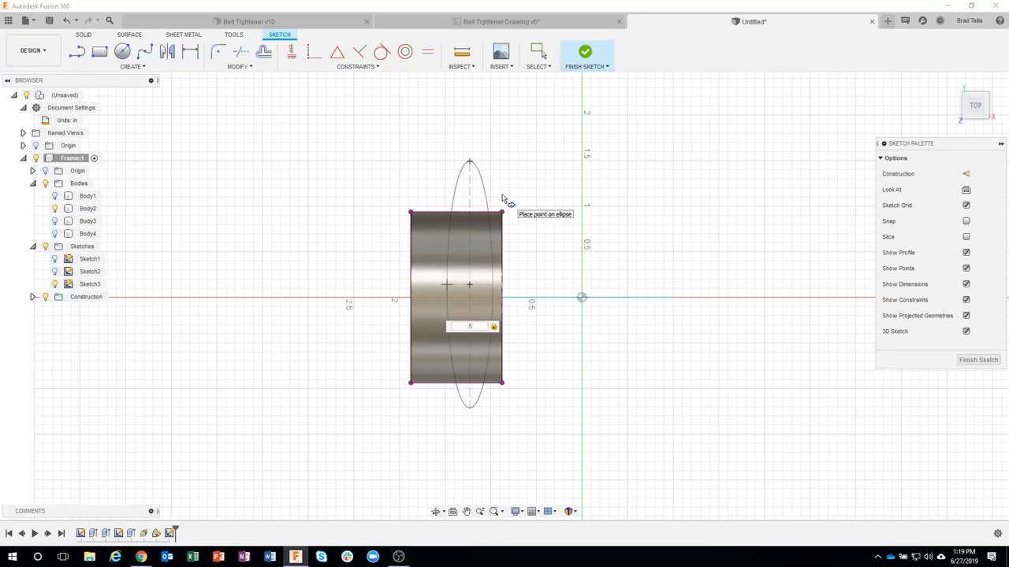
key("Return")
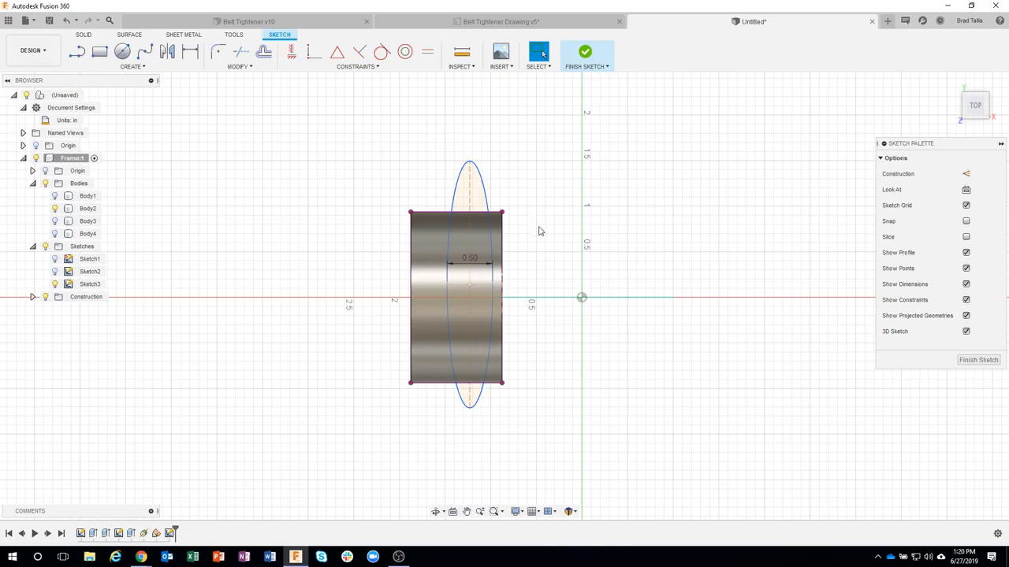
Step: Make the ellipse's upper and lower end points coincident with the projected rectangle's horizontal edges, and check the fit with Body2 hidden and shown
scroll(540, 231, "up", 2)
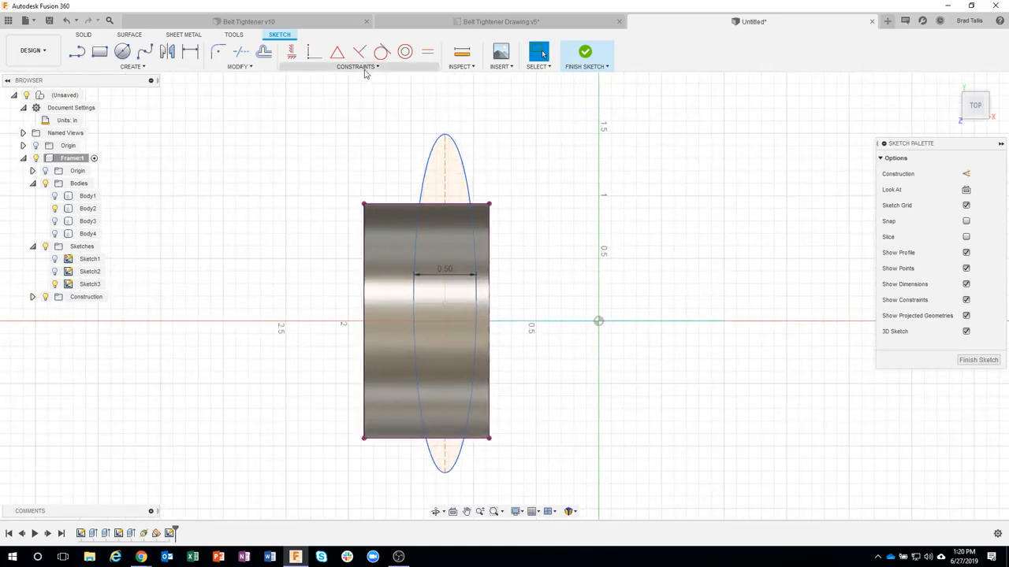
left_click(312, 53)
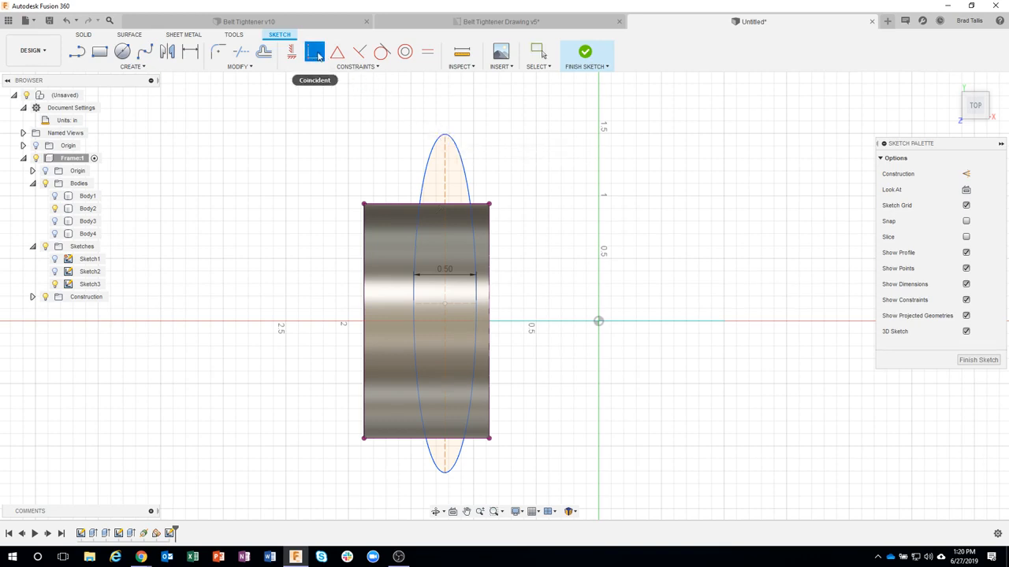
left_click(446, 137)
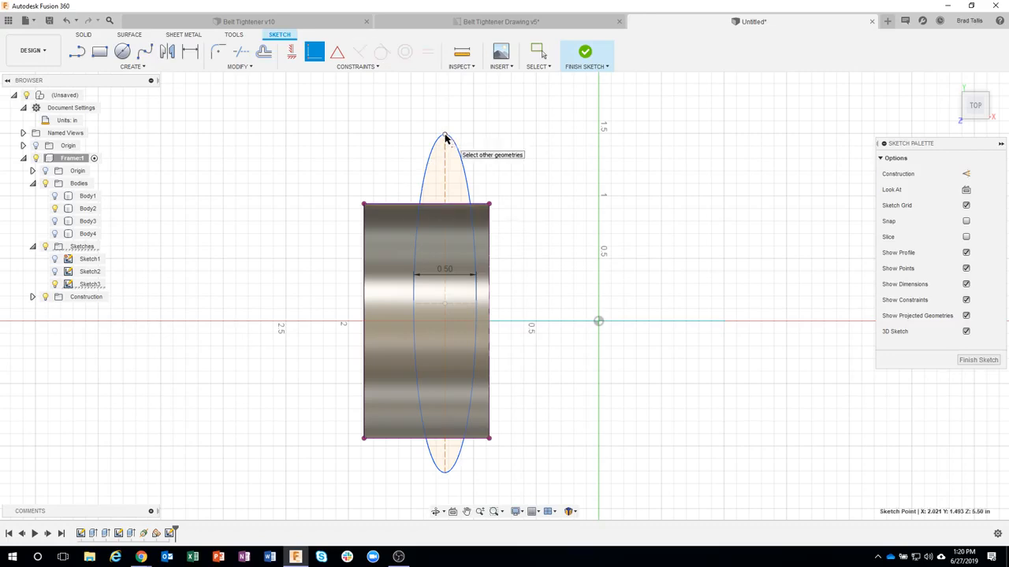
left_click(403, 205)
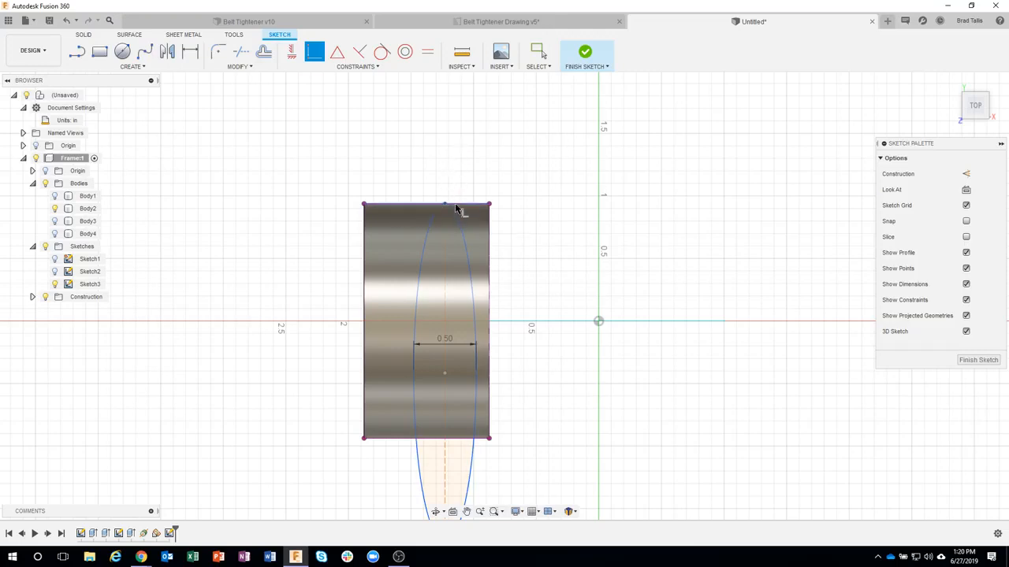
scroll(544, 291, "down", 2)
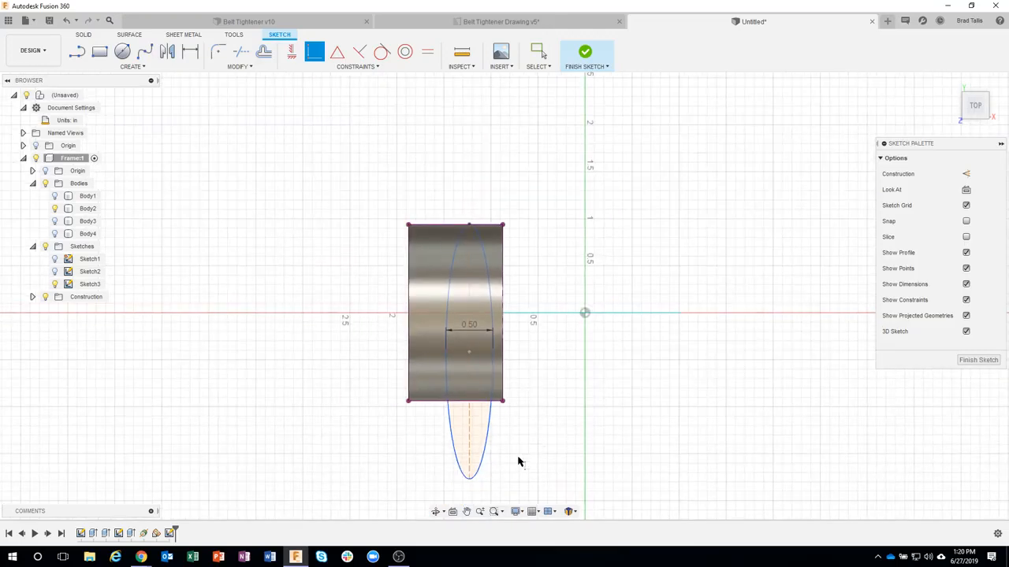
left_click(467, 479)
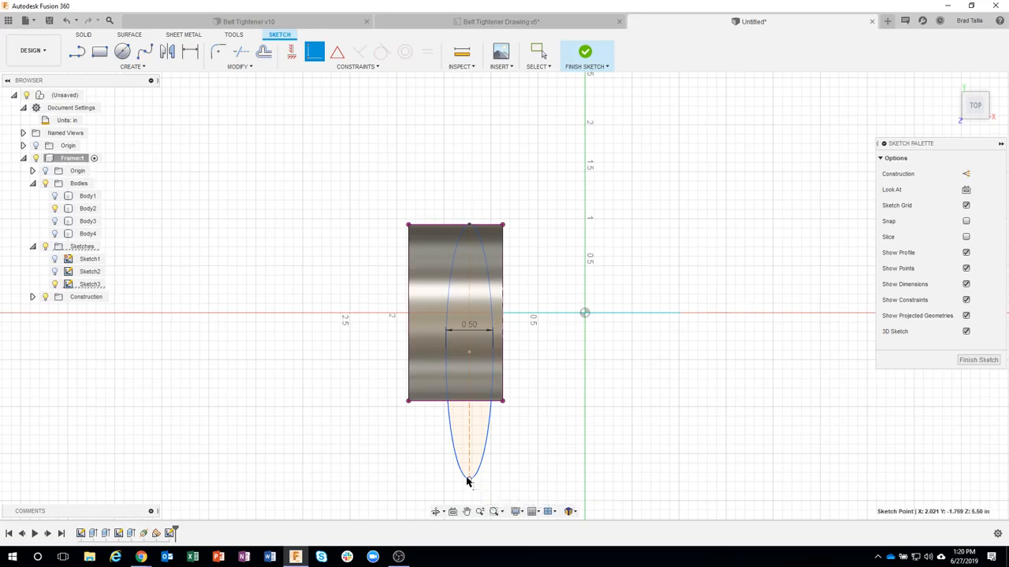
left_click(429, 402)
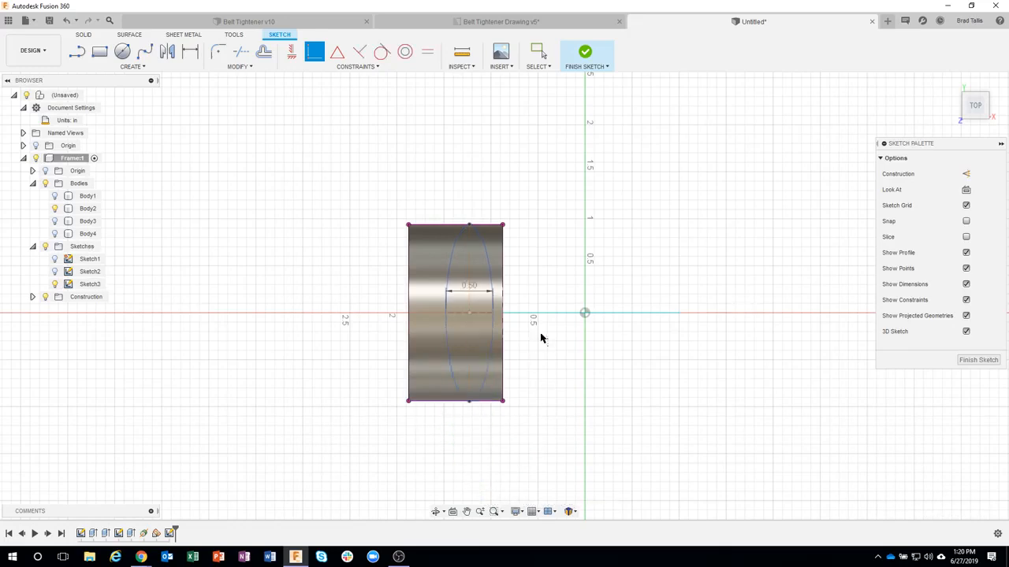
scroll(542, 353, "up", 2)
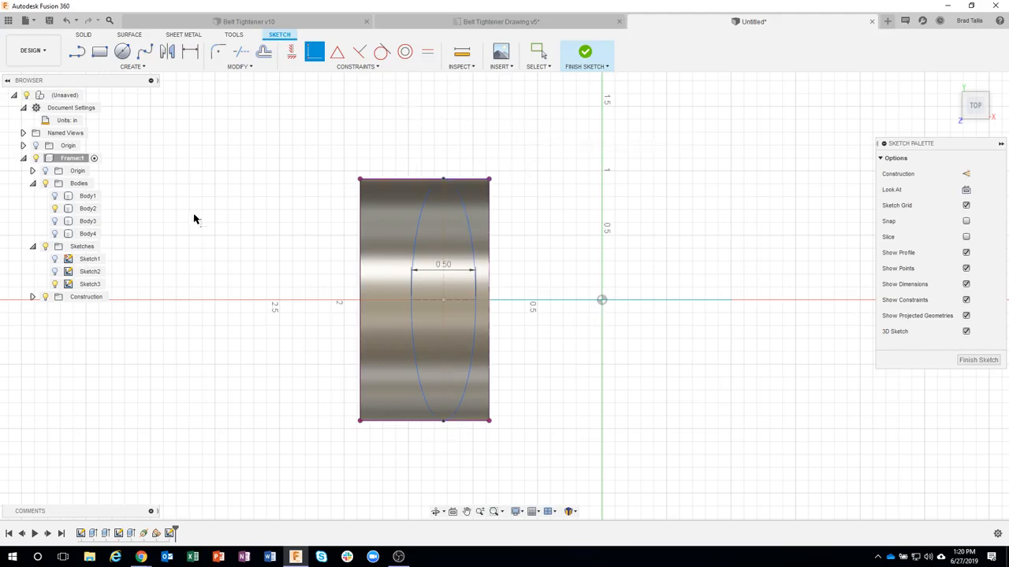
left_click(54, 209)
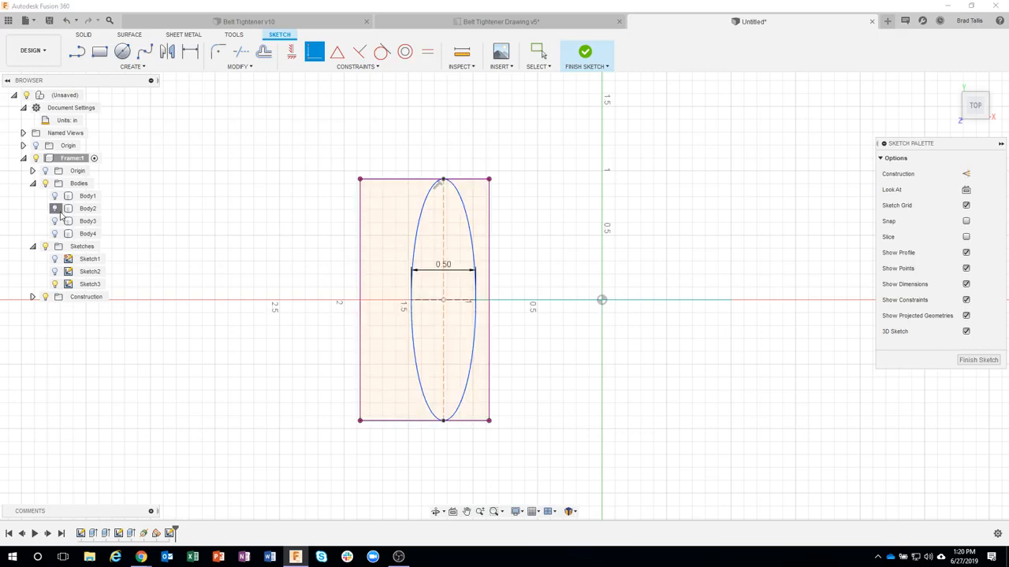
left_click(55, 209)
Step: Dimension the gap between the projected rectangle's left edge and the ellipse's left end point to 0.125 in
left_click(194, 58)
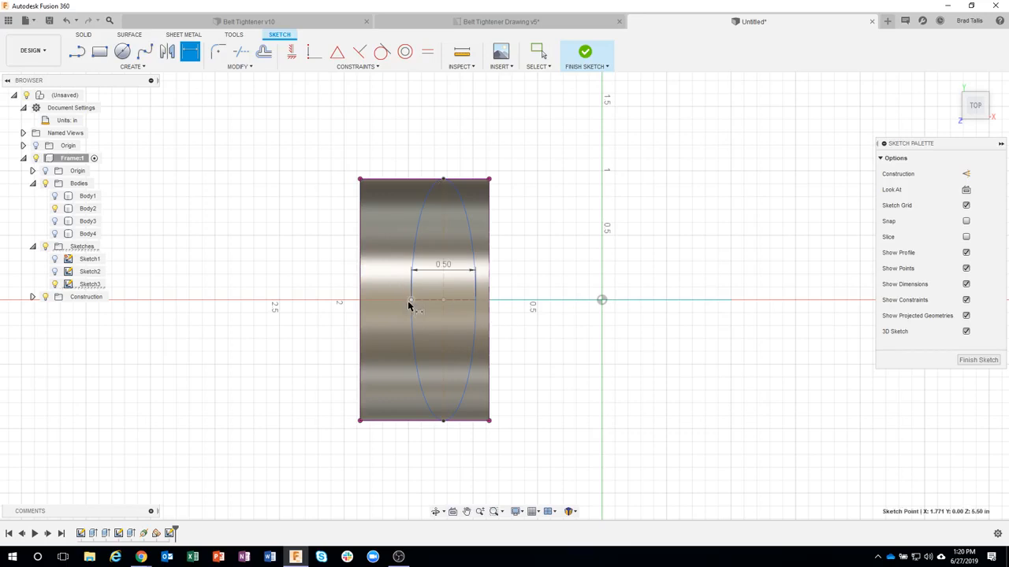
left_click(359, 290)
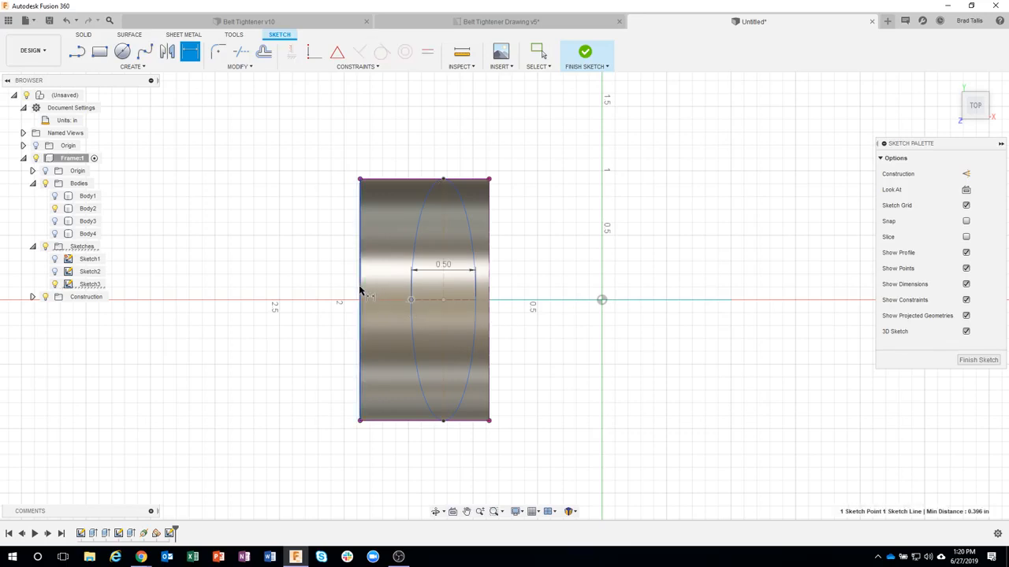
left_click(309, 247)
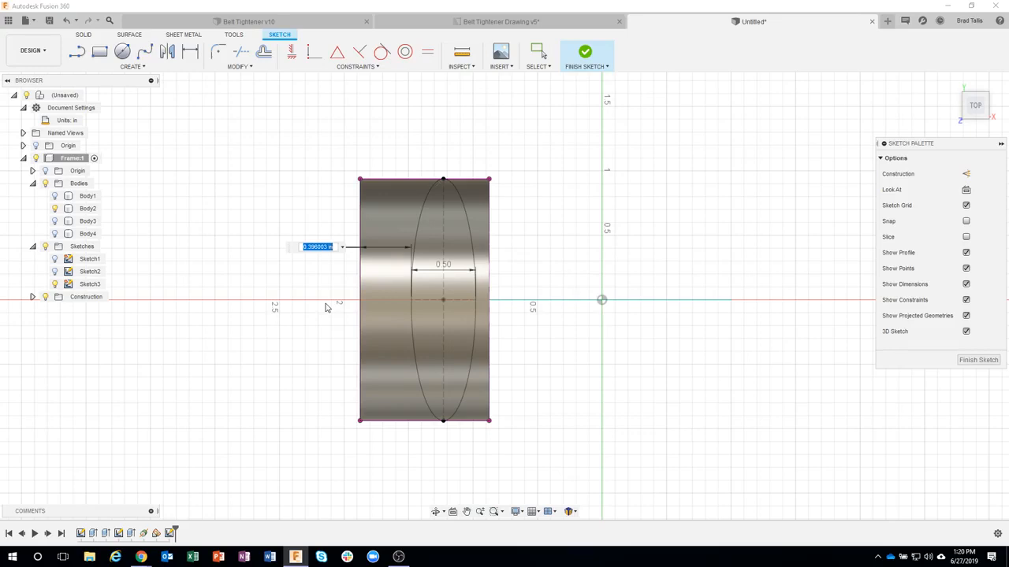
type(".125")
key("Return")
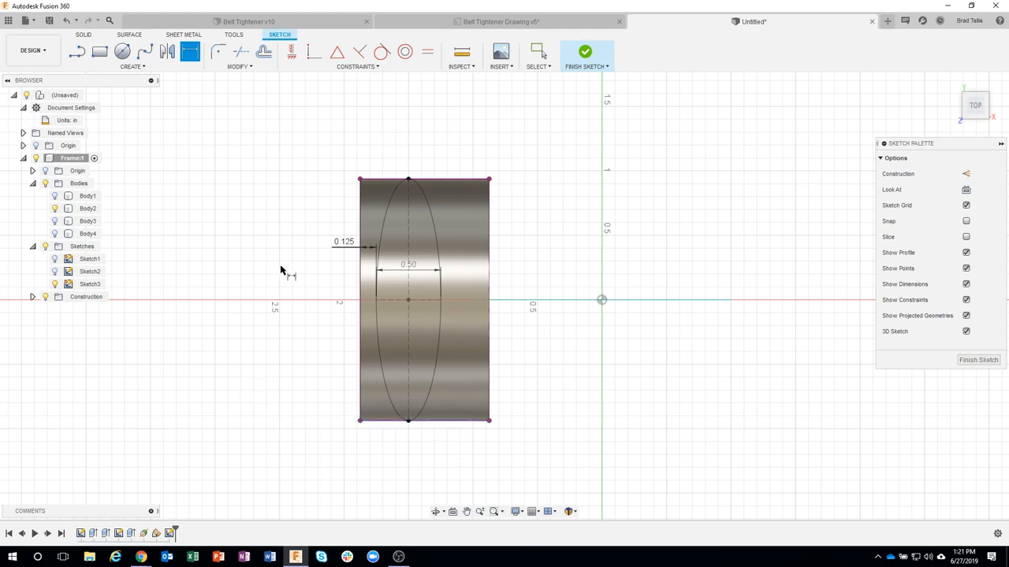
Step: Check the dimensioned ellipse by hiding and showing Body2, and finish the sketch
left_click(55, 208)
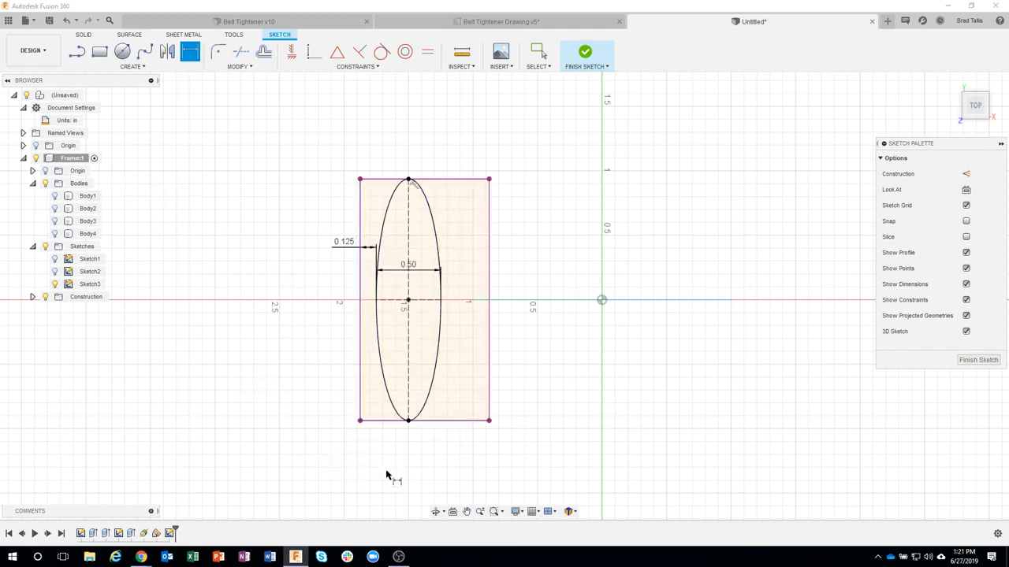
left_click(54, 208)
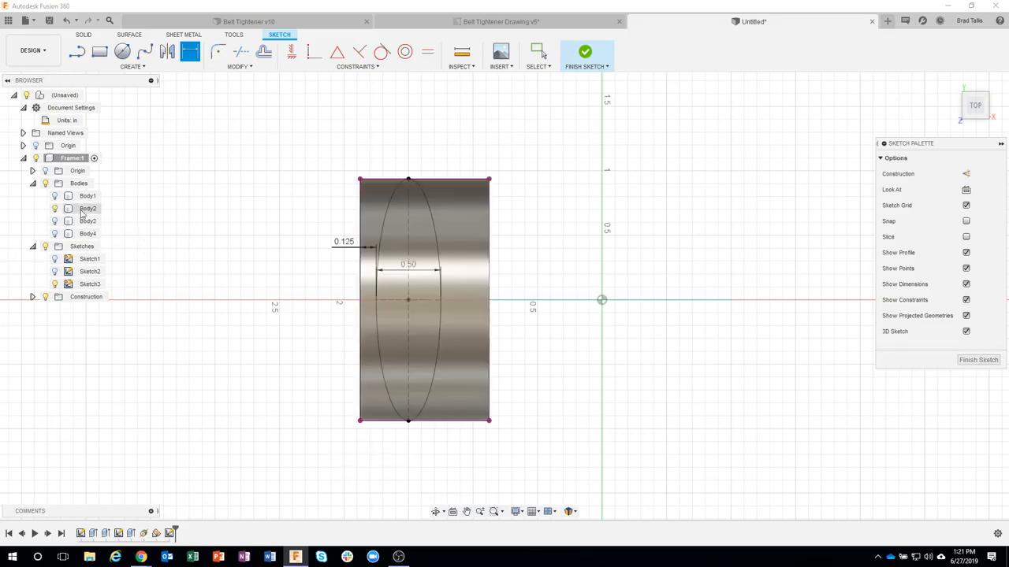
left_click(591, 58)
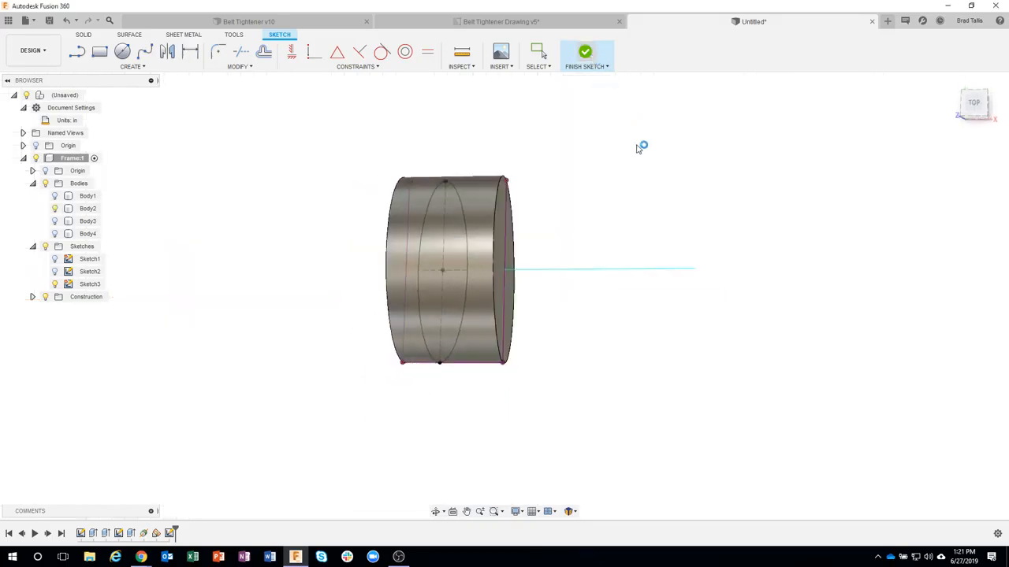
Step: Leave only Body1 visible by showing it and hiding Body2 and the upper ellipse sketch, Sketch3
middle_click_drag(514, 192, 538, 220, "shift")
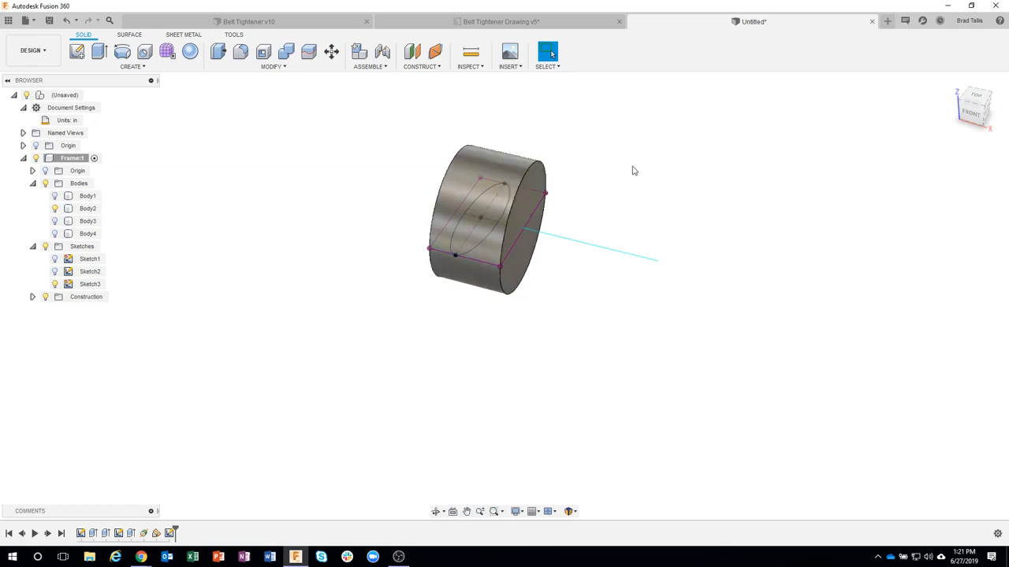
middle_click_drag(642, 179, 482, 215, "shift")
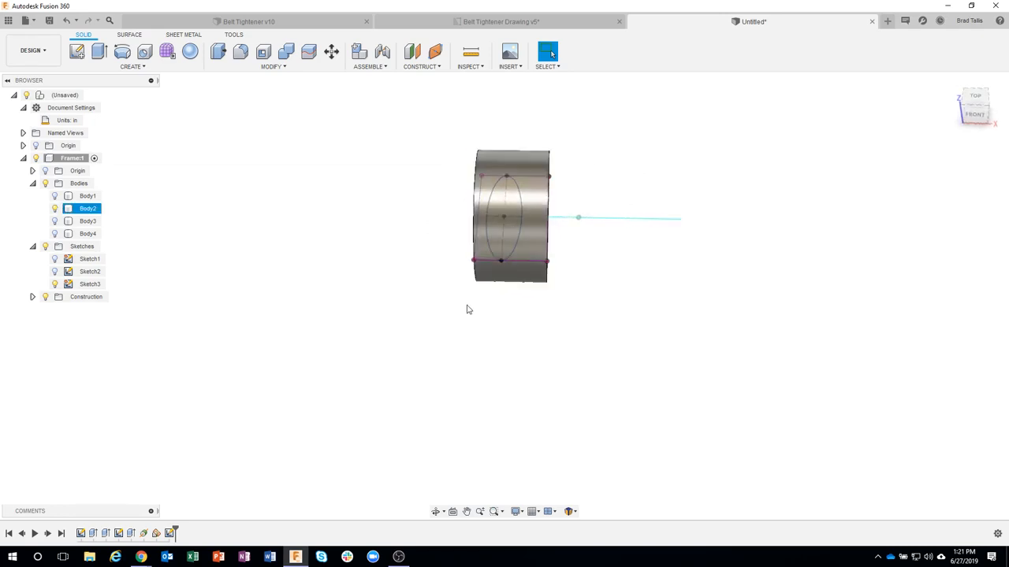
middle_click_drag(466, 308, 55, 246, "shift")
left_click(54, 221)
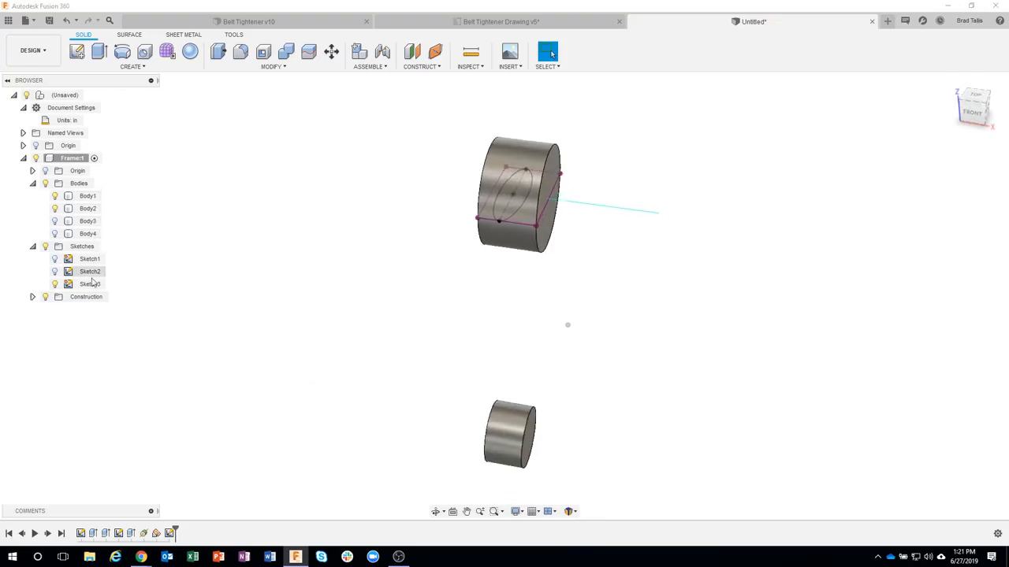
left_click(54, 284)
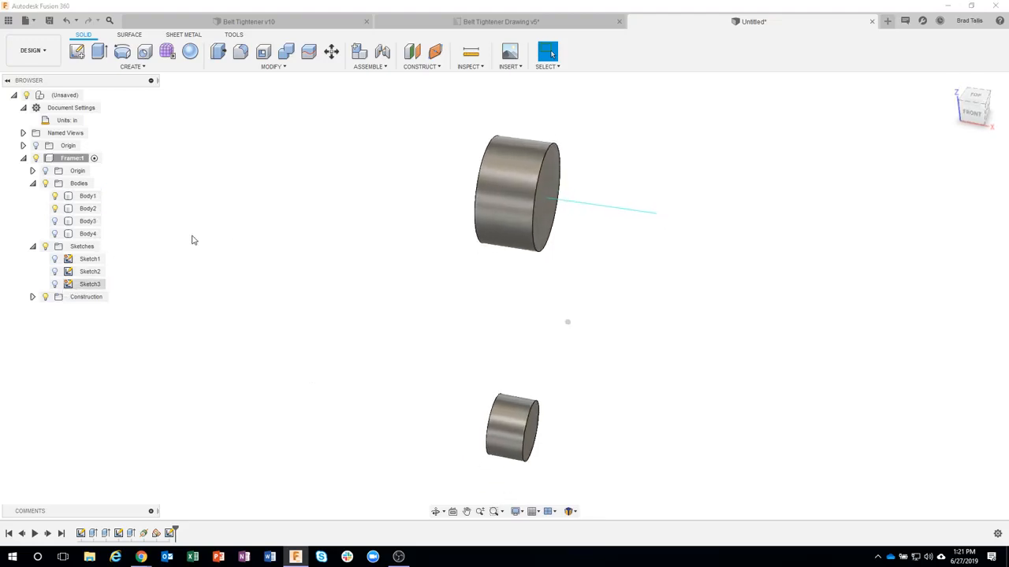
left_click(62, 210)
mouse_move(122, 219)
middle_mouse_down("shift")
mouse_move(291, 254)
mouse_move(410, 295)
mouse_move(435, 349)
middle_mouse_up("shift")
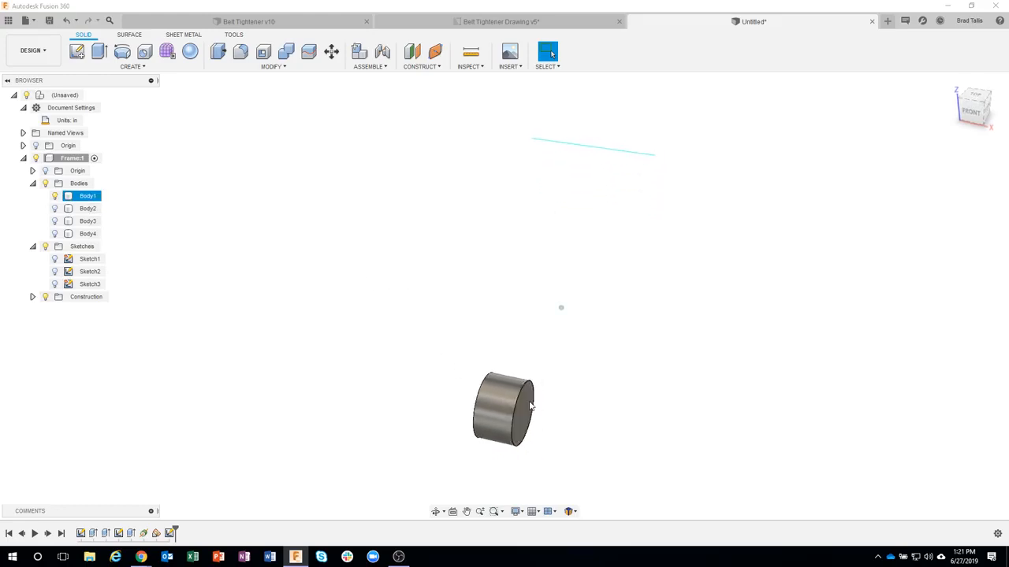
mouse_move(532, 412)
middle_mouse_down("shift")
mouse_move(533, 420)
mouse_move(522, 418)
middle_mouse_up("shift")
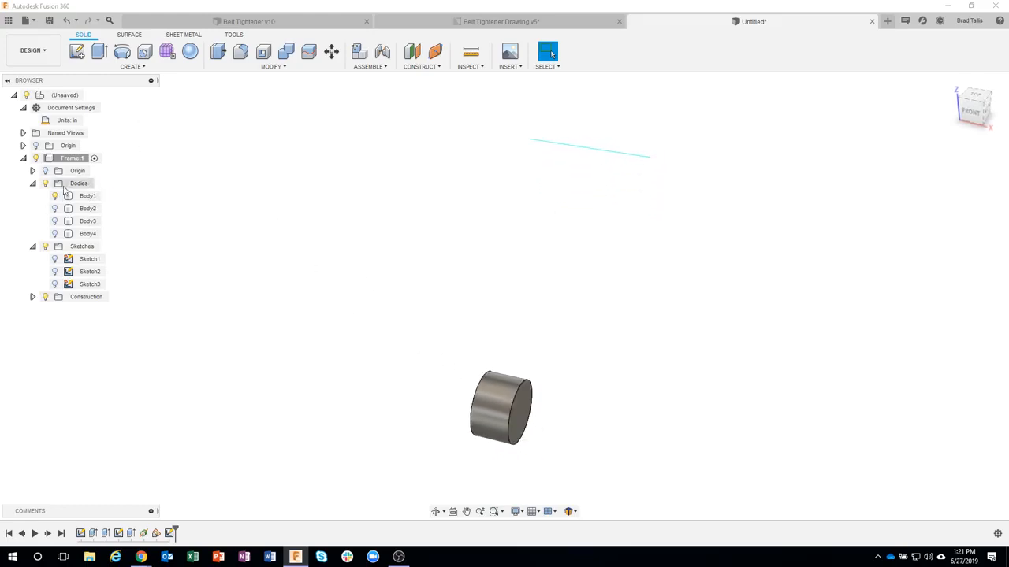
Step: Show the Frame component's origin and start a sketch on its XY plane through the lower hub
left_click(45, 170)
mouse_move(418, 319)
middle_mouse_down("shift")
mouse_move(431, 324)
mouse_move(583, 128)
mouse_move(574, 180)
mouse_move(500, 308)
mouse_move(464, 405)
mouse_move(504, 423)
mouse_move(509, 466)
mouse_move(586, 440)
mouse_move(535, 383)
mouse_move(453, 342)
mouse_move(473, 354)
middle_mouse_up("shift")
right_click(473, 354)
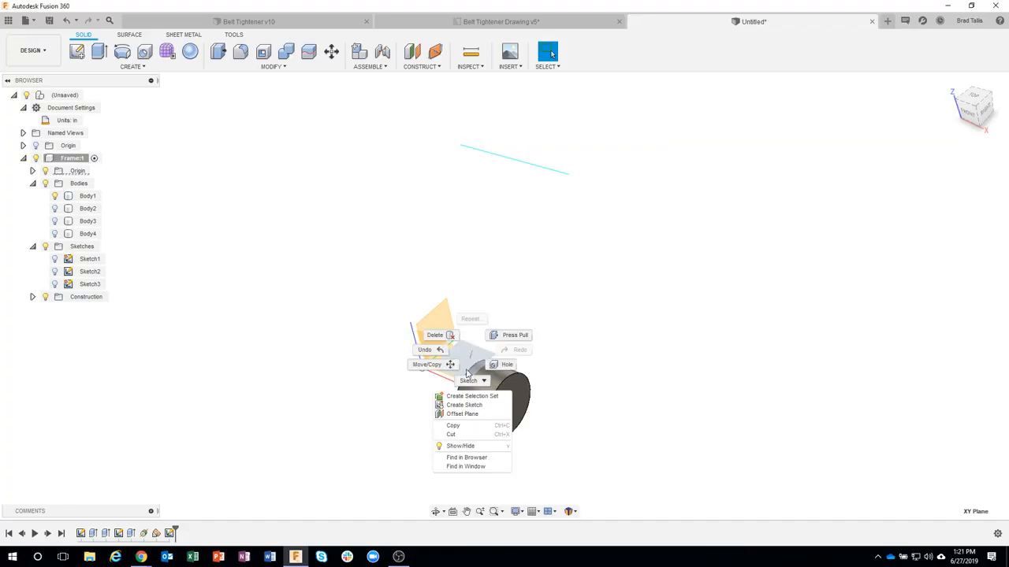
left_click(462, 406)
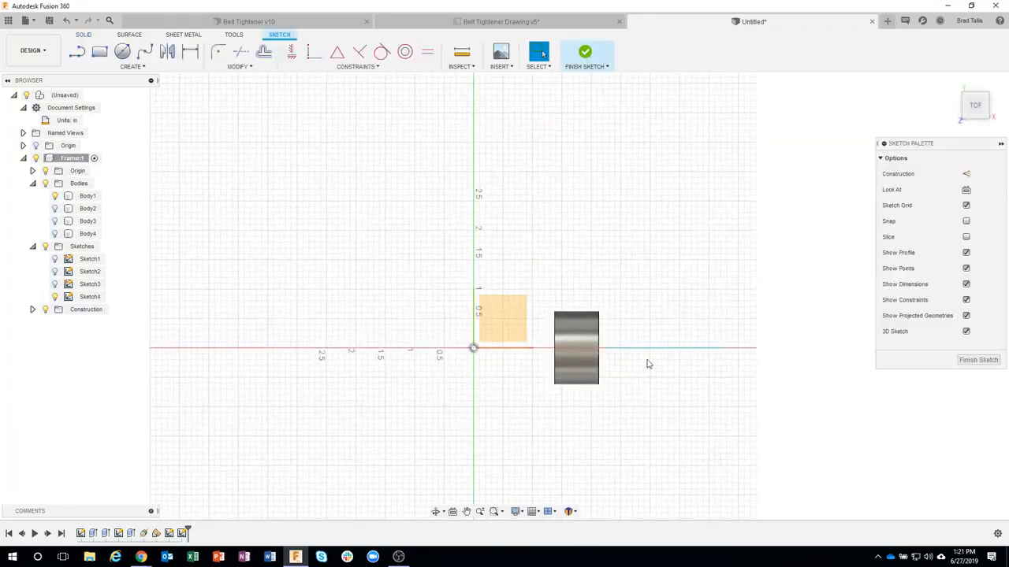
Step: Project Body1 into the sketch with the Bodies selection filter, and check the projected outline by hiding and showing Body1
scroll(541, 326, "up", 5)
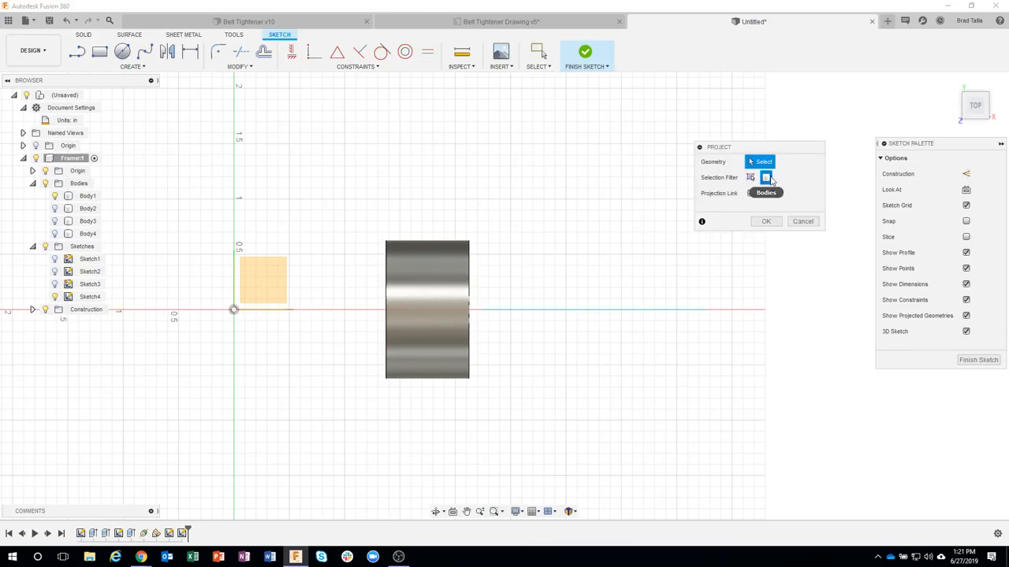
left_click(438, 265)
left_click(765, 222)
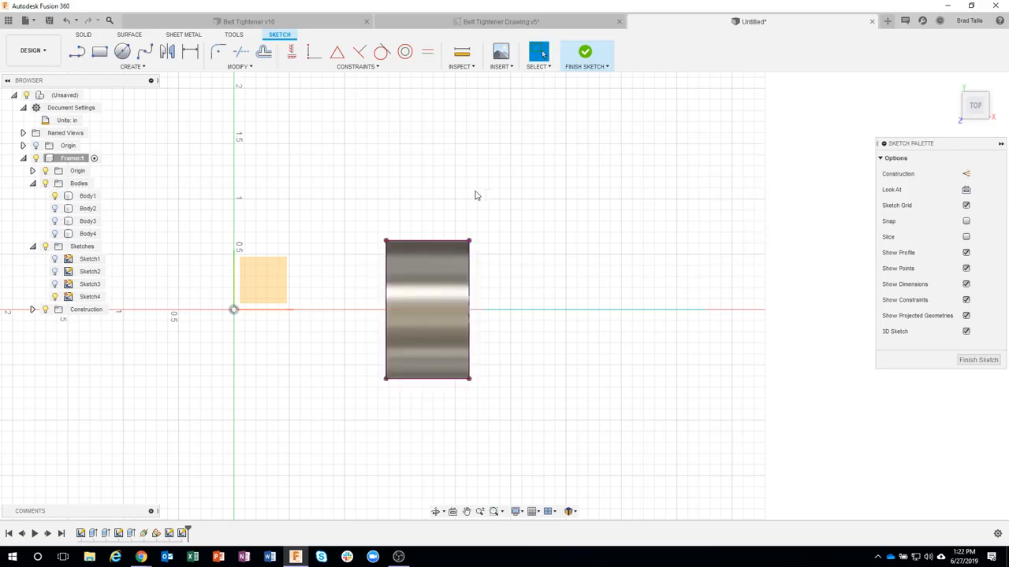
left_click(55, 196)
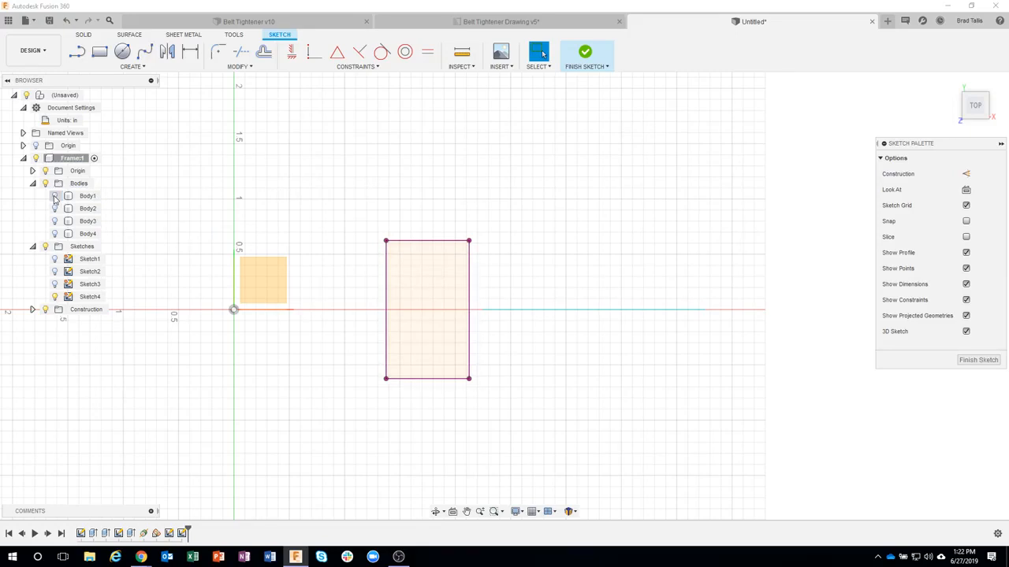
left_click(54, 196)
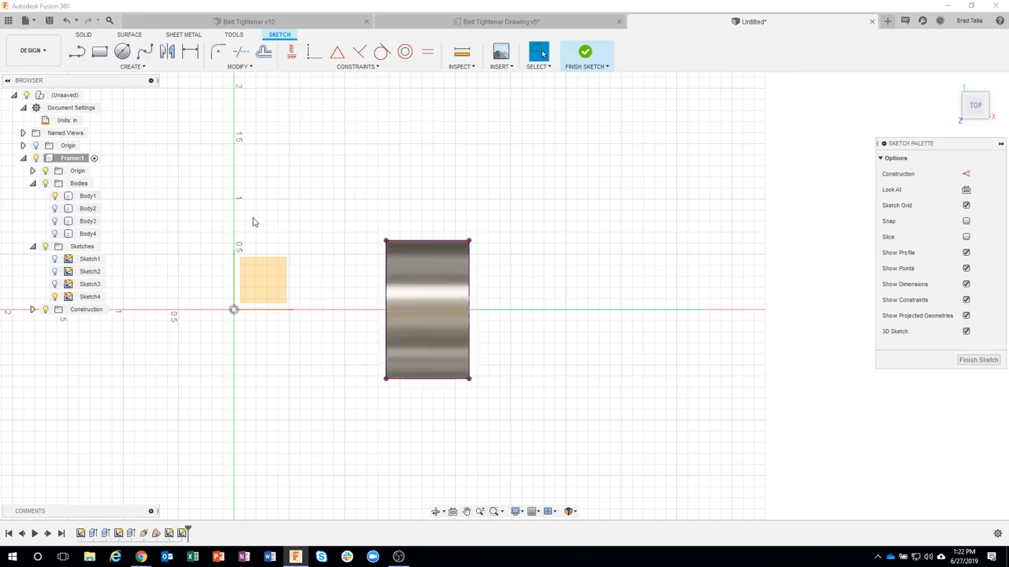
Step: Sketch an ellipse over Body1 with a vertical major axis about 1.5 in long and a 0.5 in minor axis
left_click(133, 66)
mouse_move(106, 150)
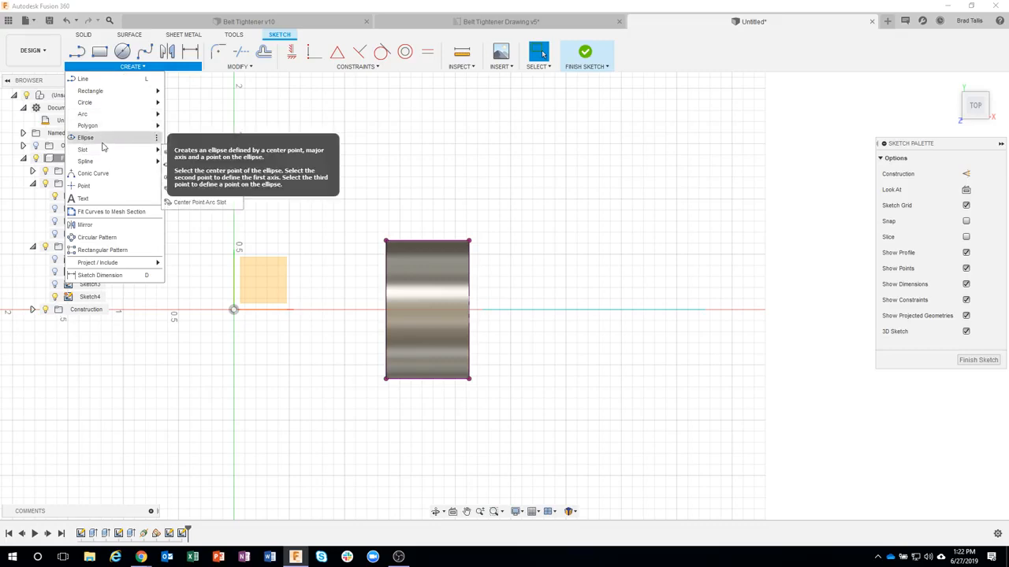
left_click(197, 150)
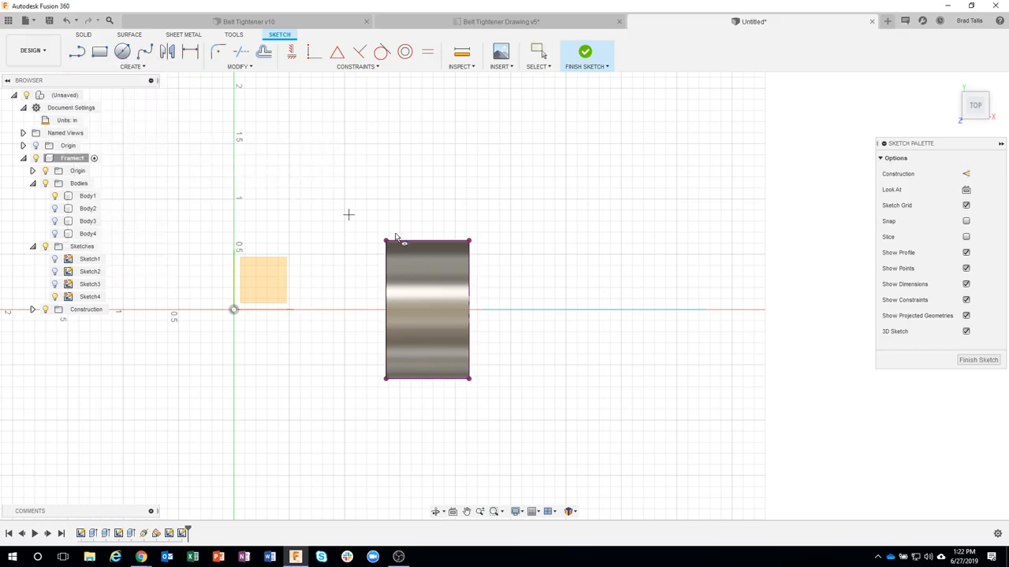
left_click(443, 300)
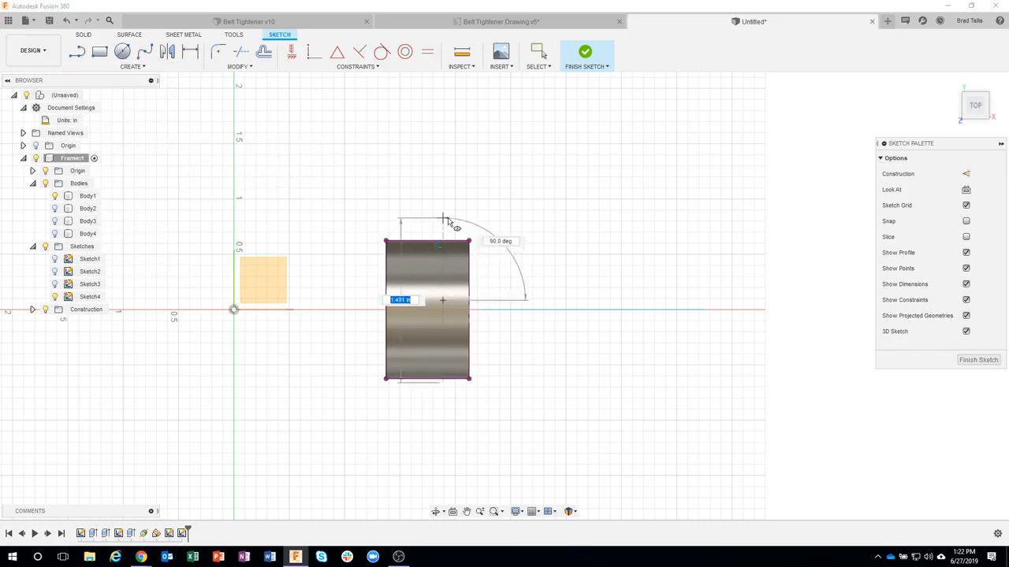
left_click(446, 221)
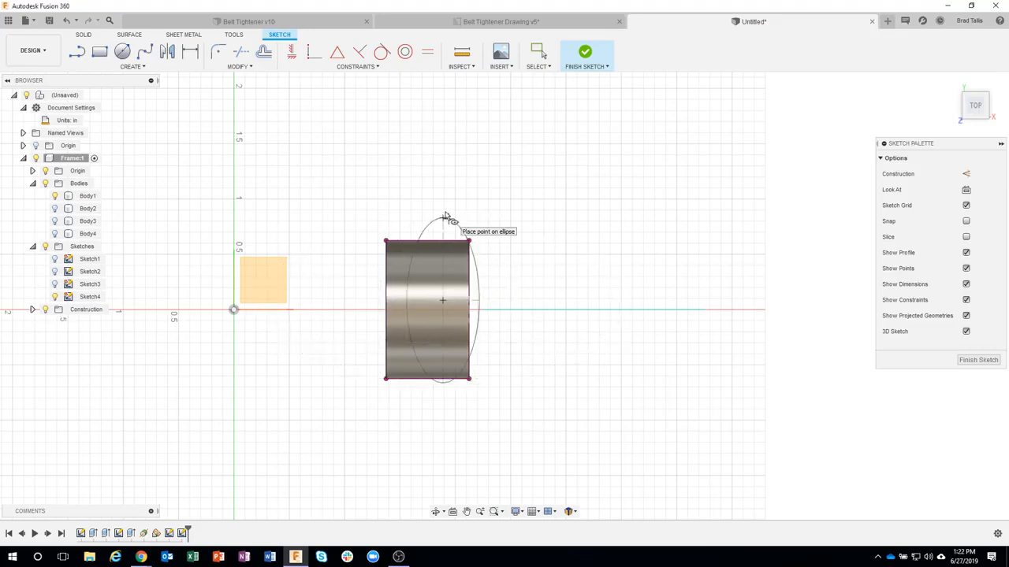
left_click(477, 284)
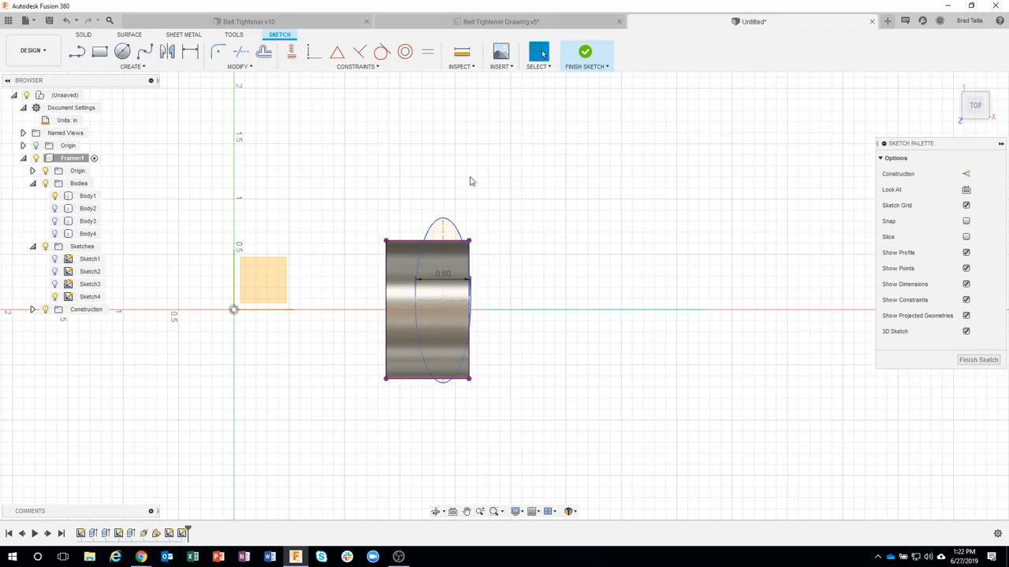
Step: Make the ellipse's upper and lower end points coincident with the horizontal edges of Body1's projected rectangle
left_click(313, 52)
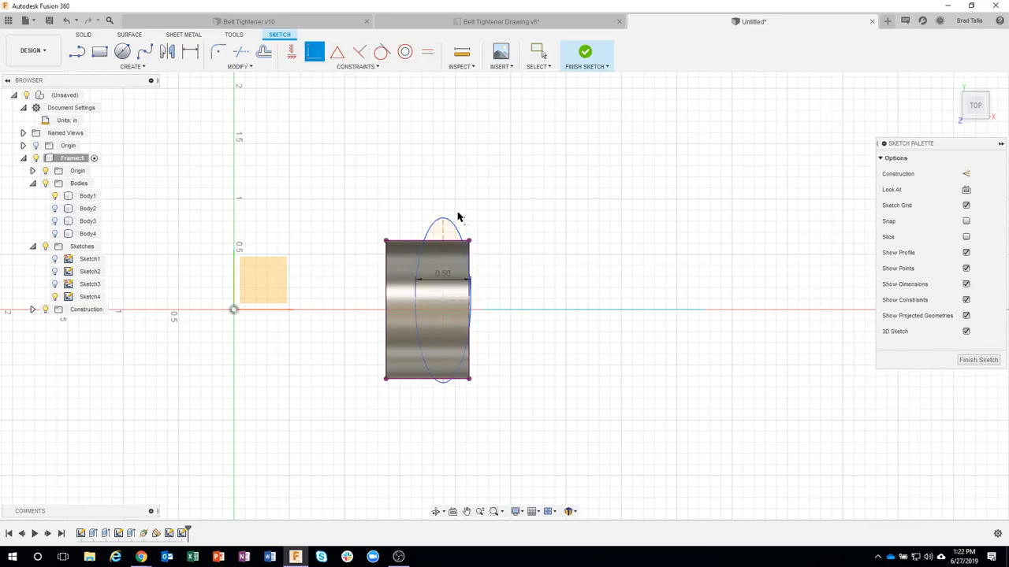
left_click(443, 218)
left_click(411, 242)
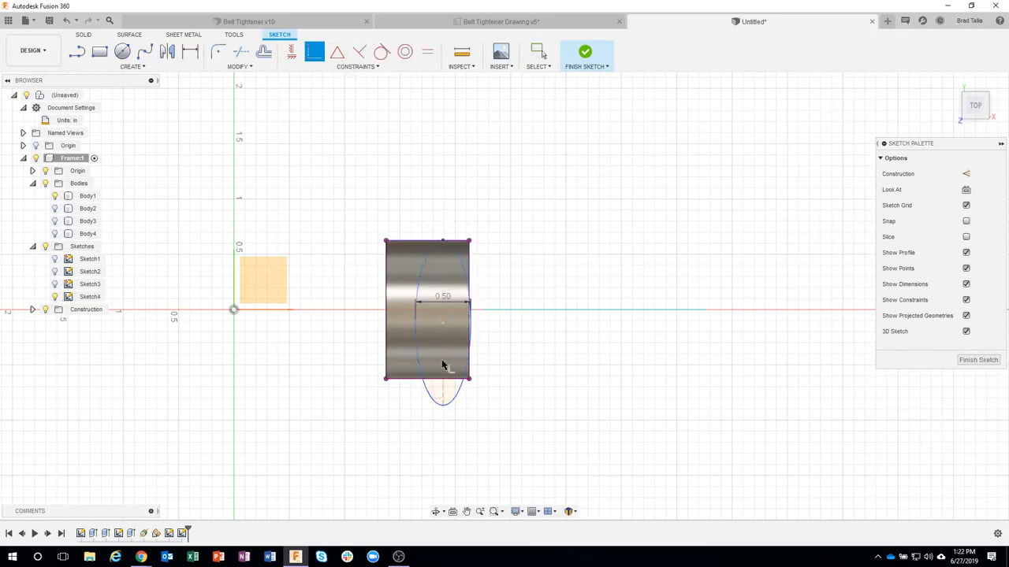
left_click(442, 407)
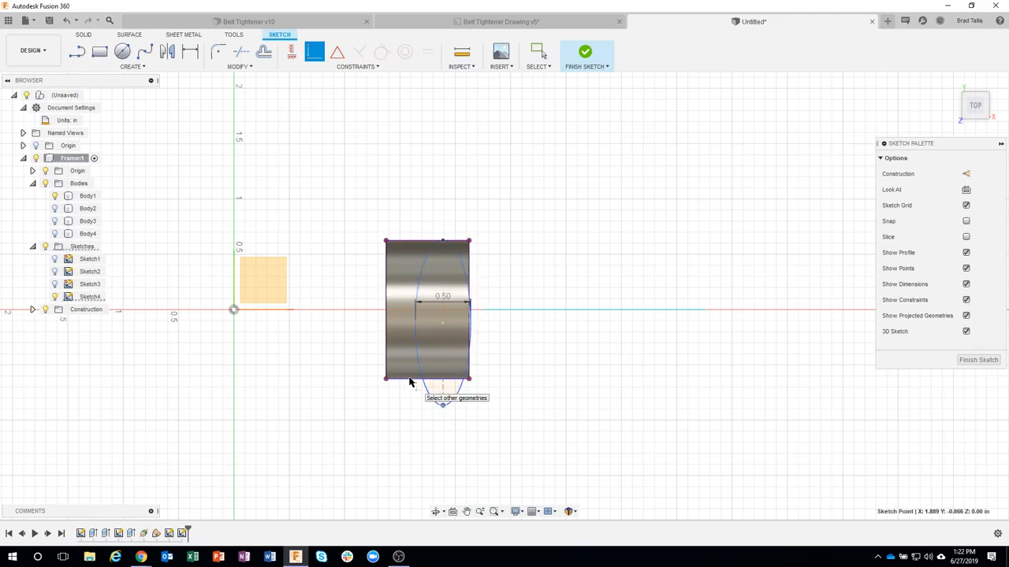
left_click(412, 379)
Step: Dimension the gap between Body1's projected left edge and the ellipse's left end point to 0.125 in, and finish the sketch
scroll(479, 315, "up", 3)
key("d")
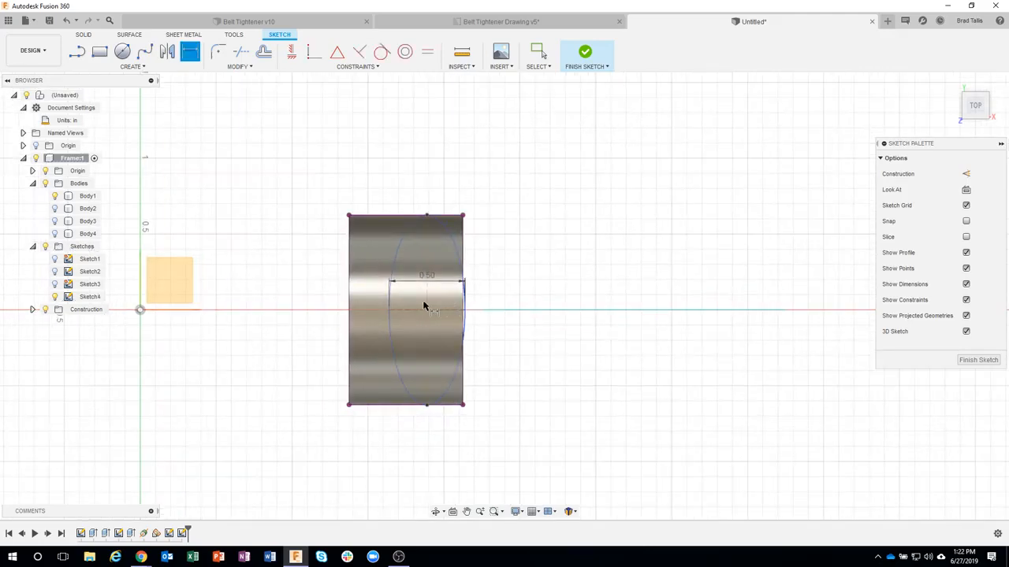
left_click(390, 313)
left_click(349, 307)
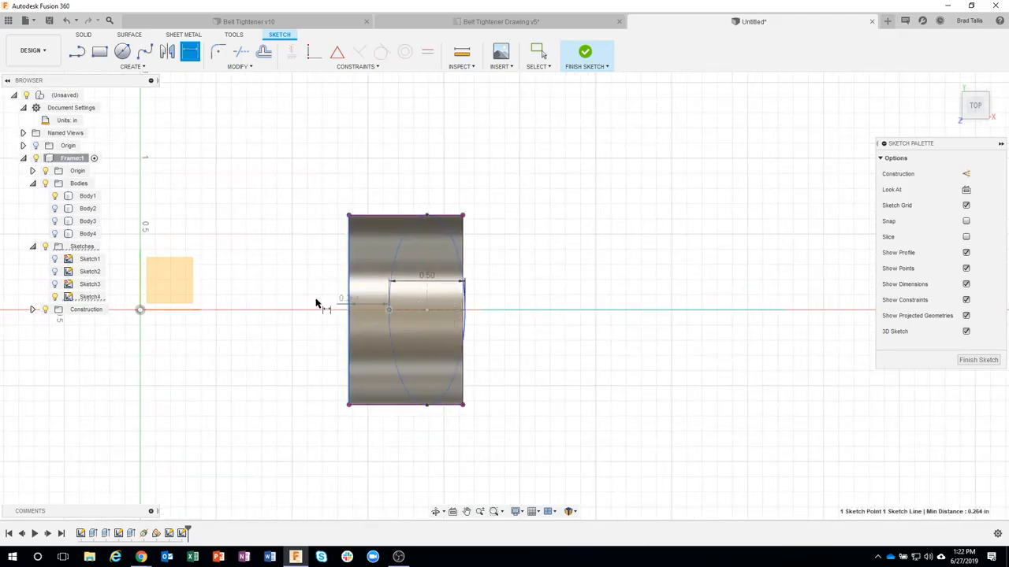
left_click(306, 303)
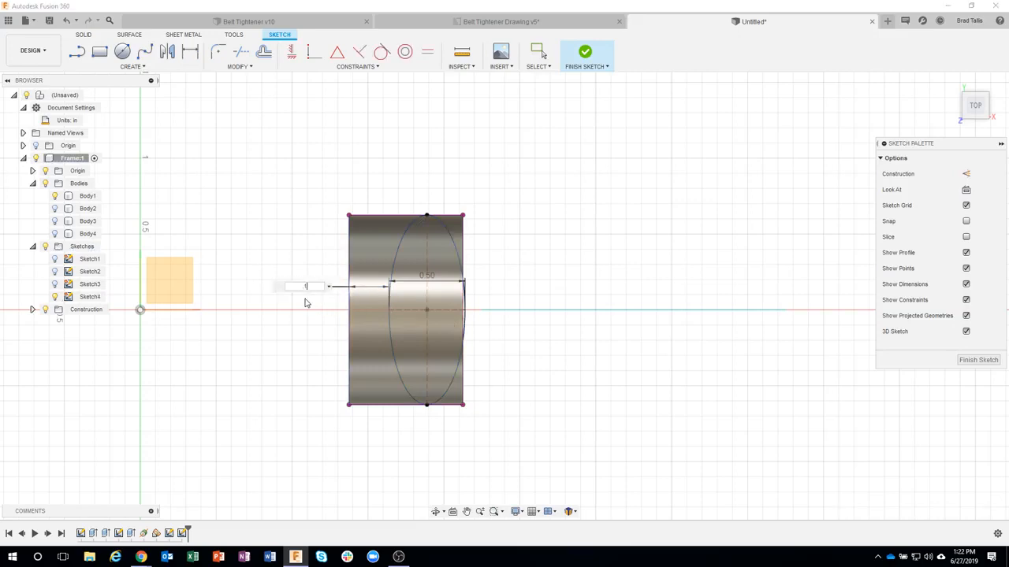
type(".125")
key("Return")
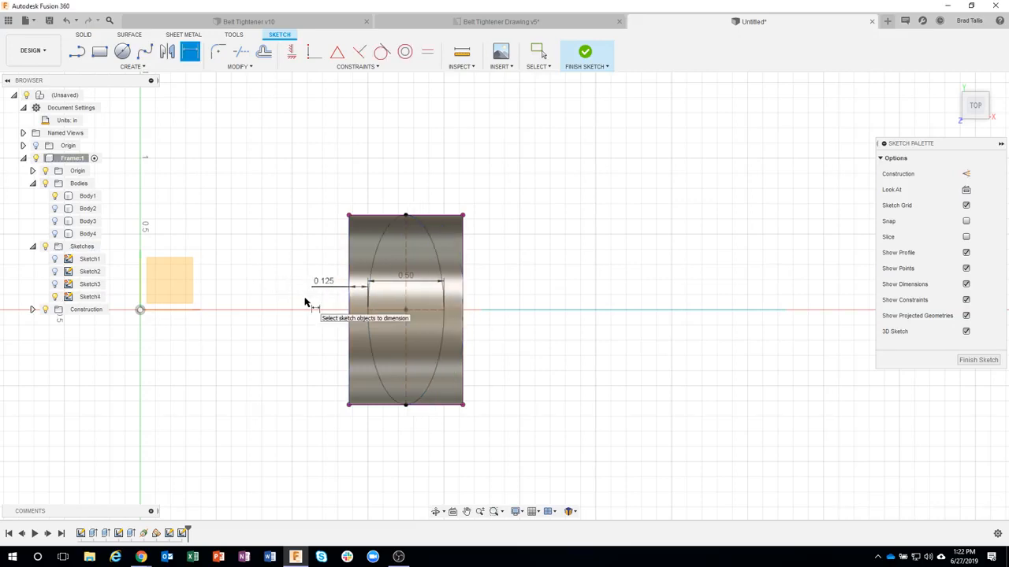
left_click(585, 52)
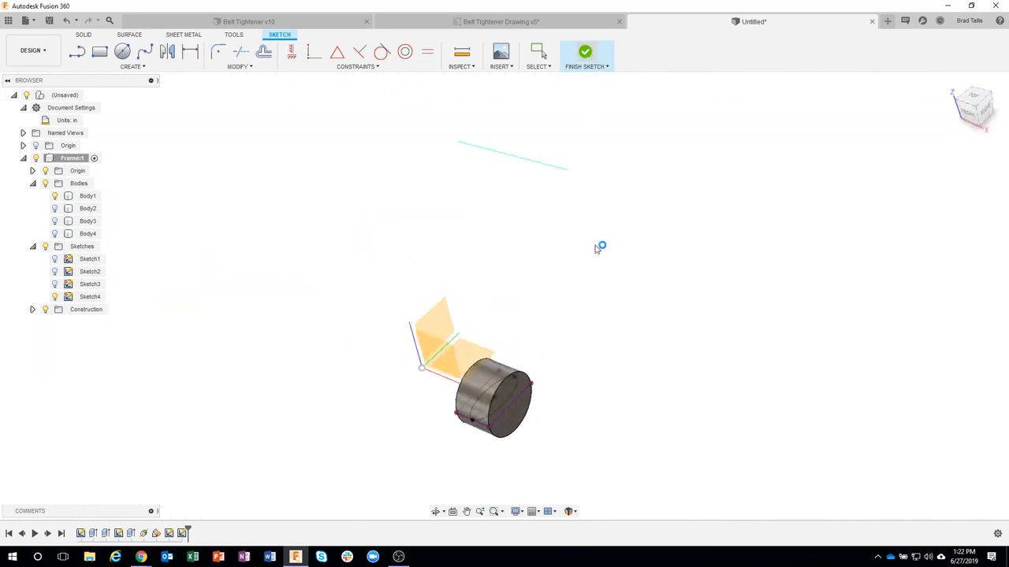
Step: Show Body2 and Sketch3, and set up a Loft from the upper hub's ellipse to the lower hub's ellipse
left_click(55, 209)
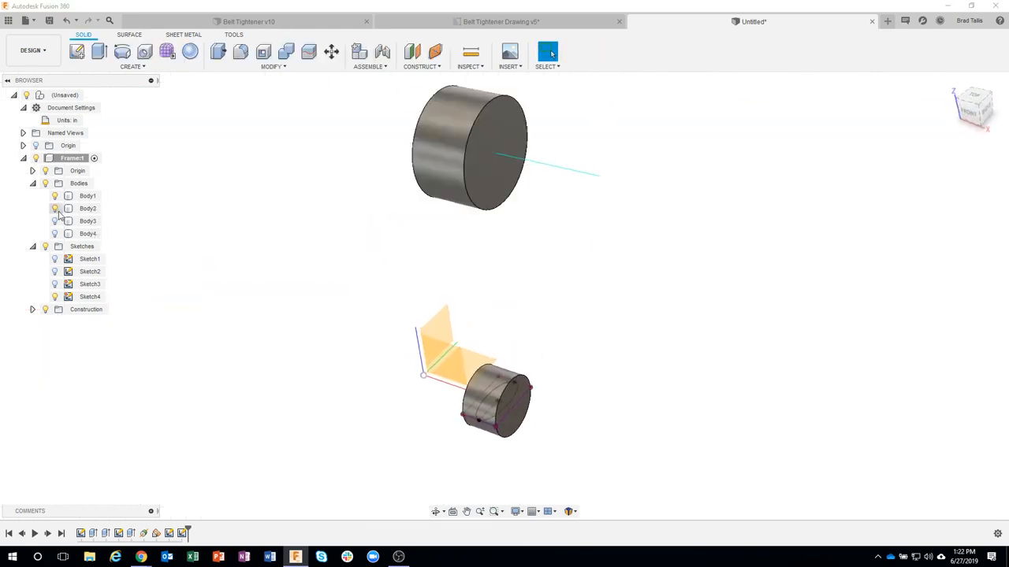
left_click(55, 285)
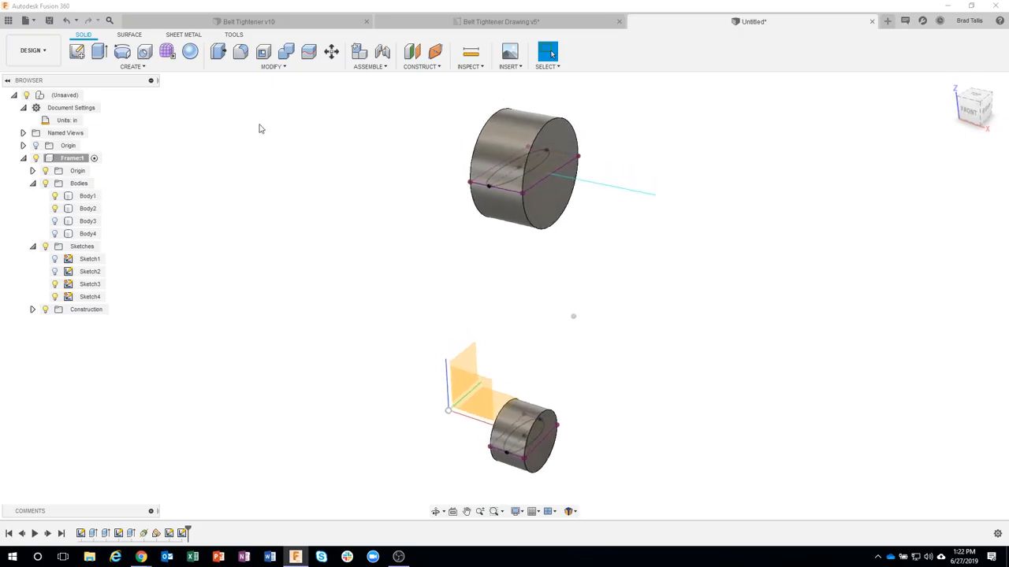
left_click(143, 67)
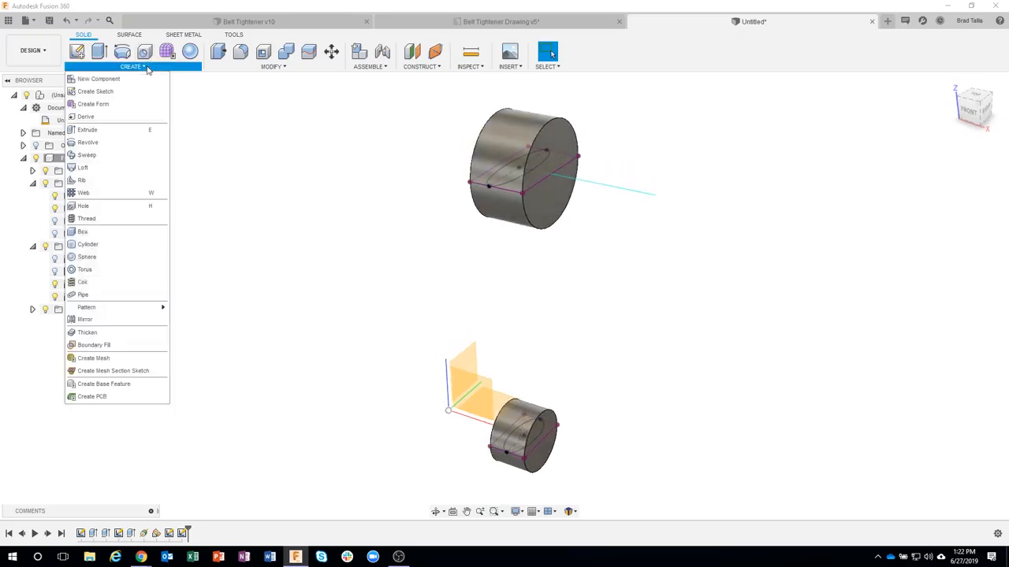
left_click(112, 171)
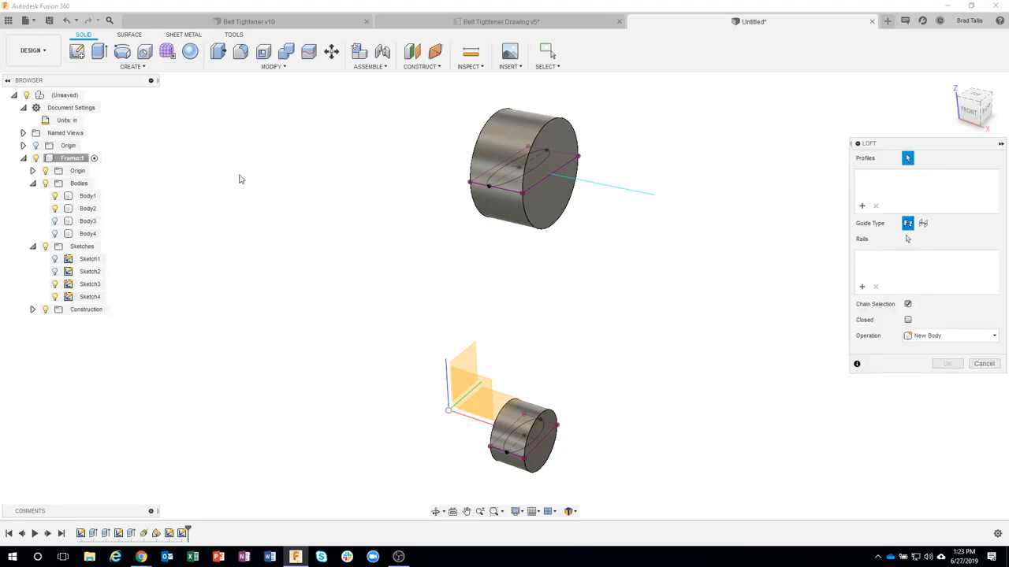
left_click(507, 177)
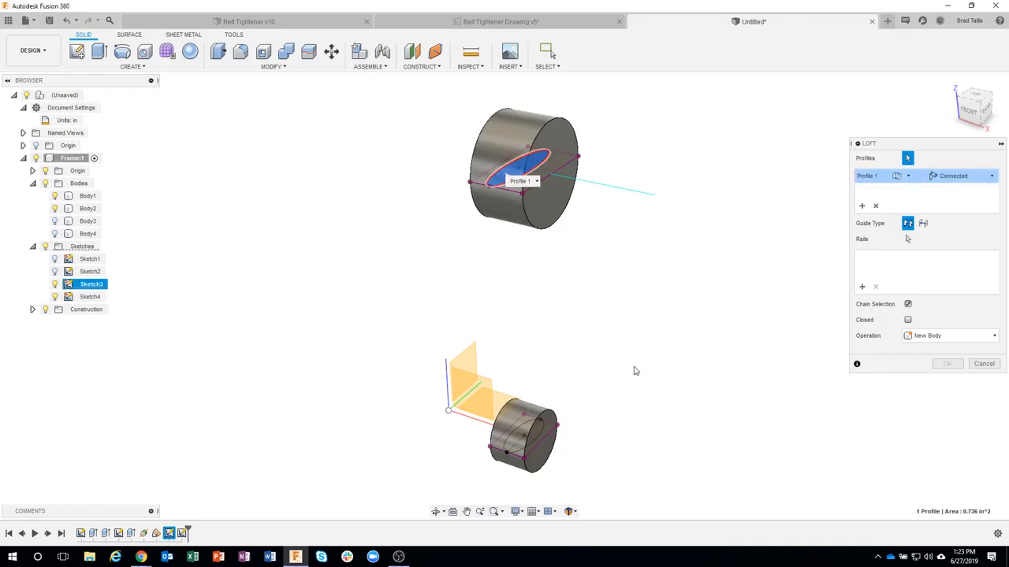
left_click(517, 447)
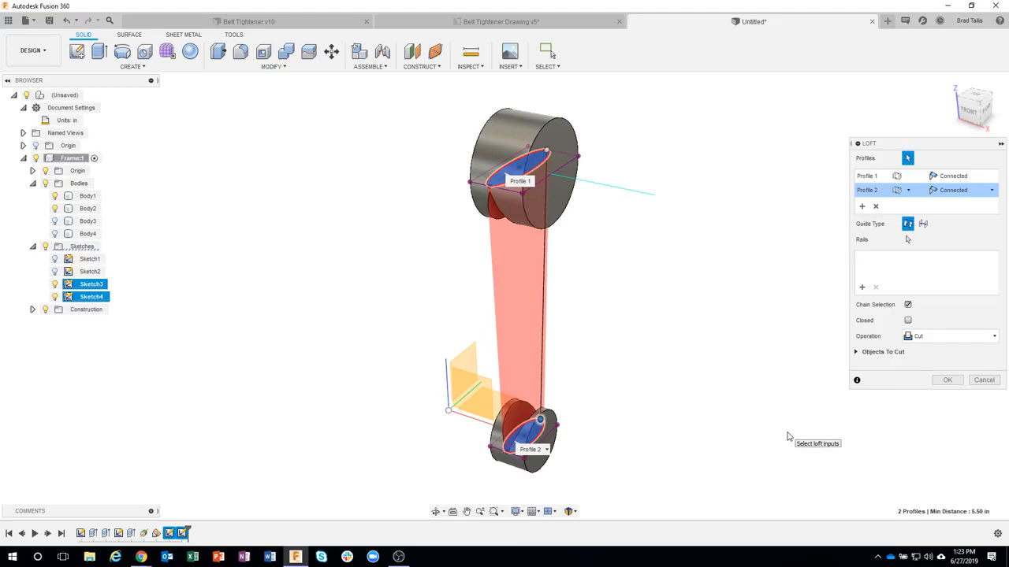
middle_click_drag(787, 438, 557, 166, "shift")
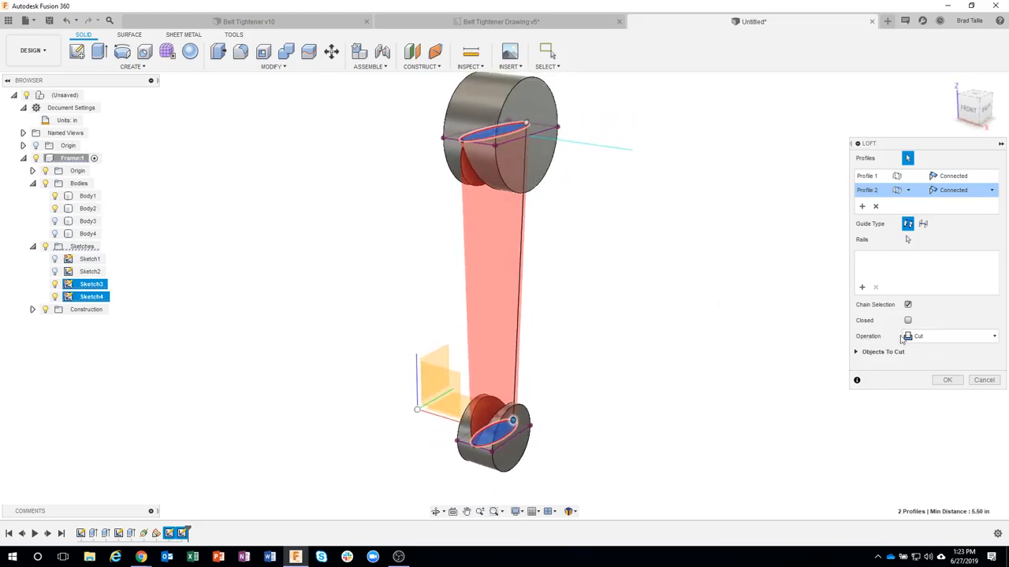
Step: Set the loft's operation to Join and create the arm connecting the upper and lower hubs
left_click(949, 339)
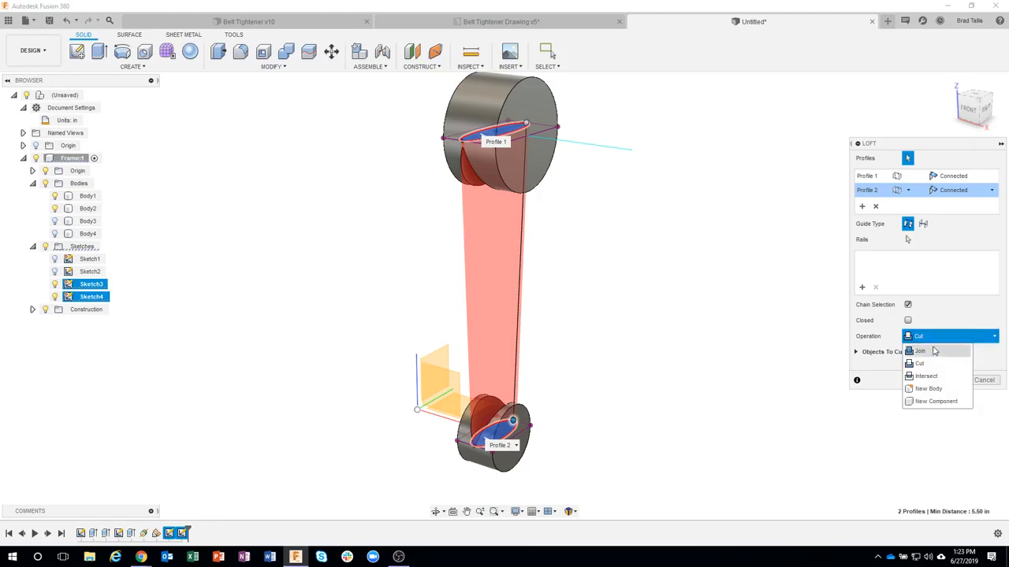
left_click(930, 351)
middle_click_drag(734, 405, 508, 335, "shift")
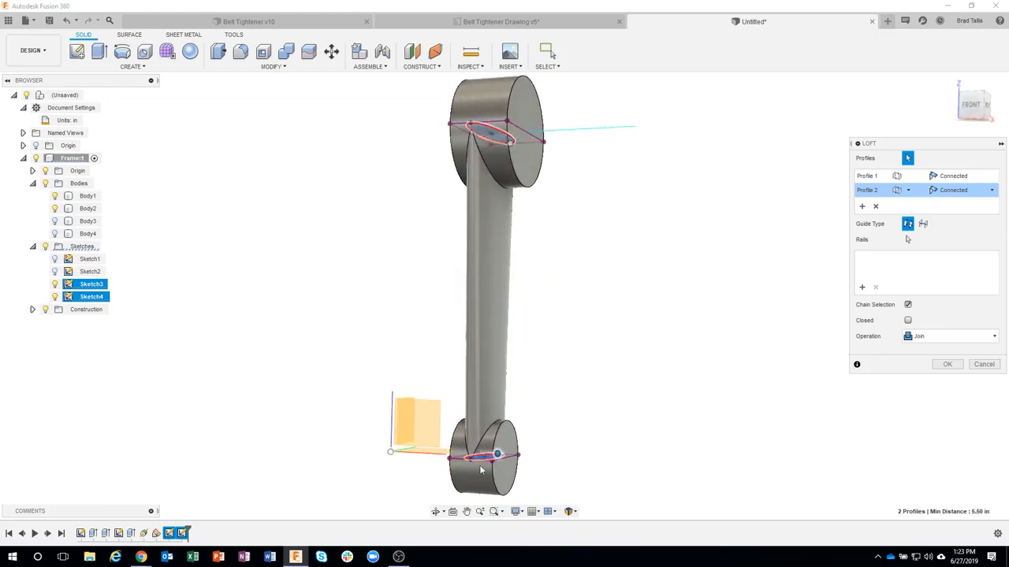
middle_click_drag(488, 465, 750, 376, "shift")
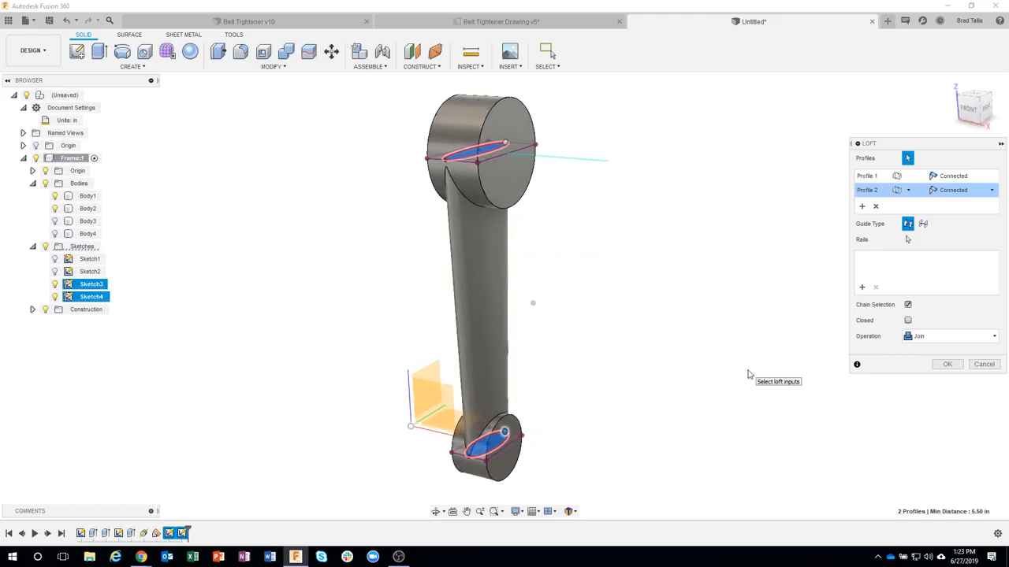
left_click(944, 365)
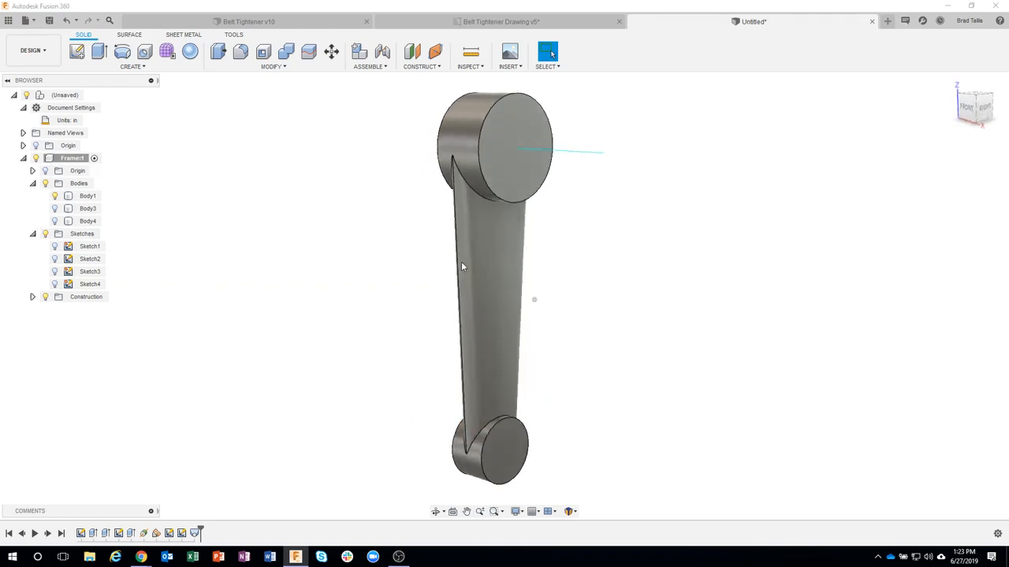
Step: Show Body3 and Body4, the opposite pair of hubs
middle_click_drag(461, 262, 543, 421, "shift")
middle_click_drag(660, 422, 59, 227, "shift")
left_click(54, 209)
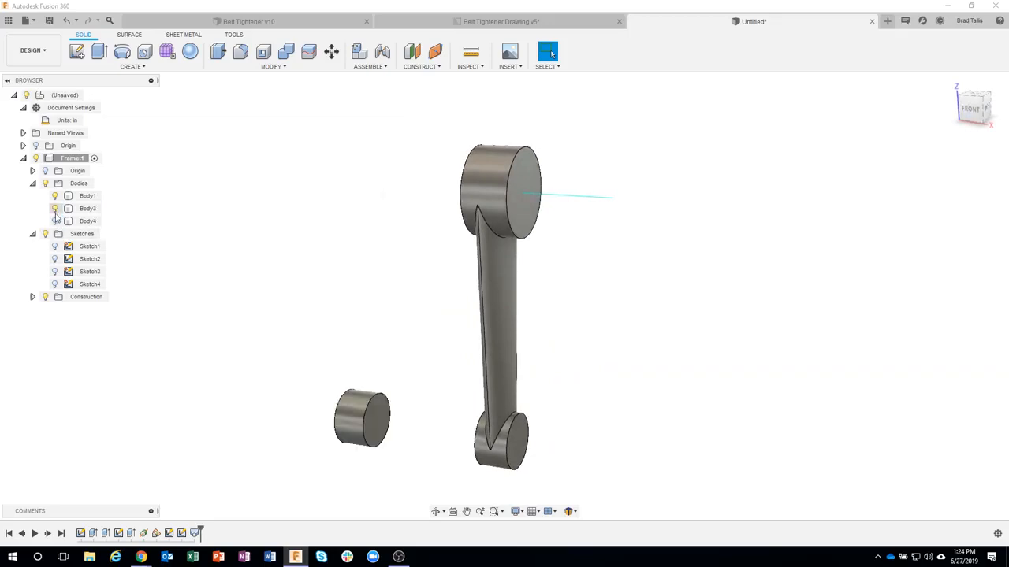
left_click(54, 222)
middle_click_drag(339, 303, 639, 306, "shift")
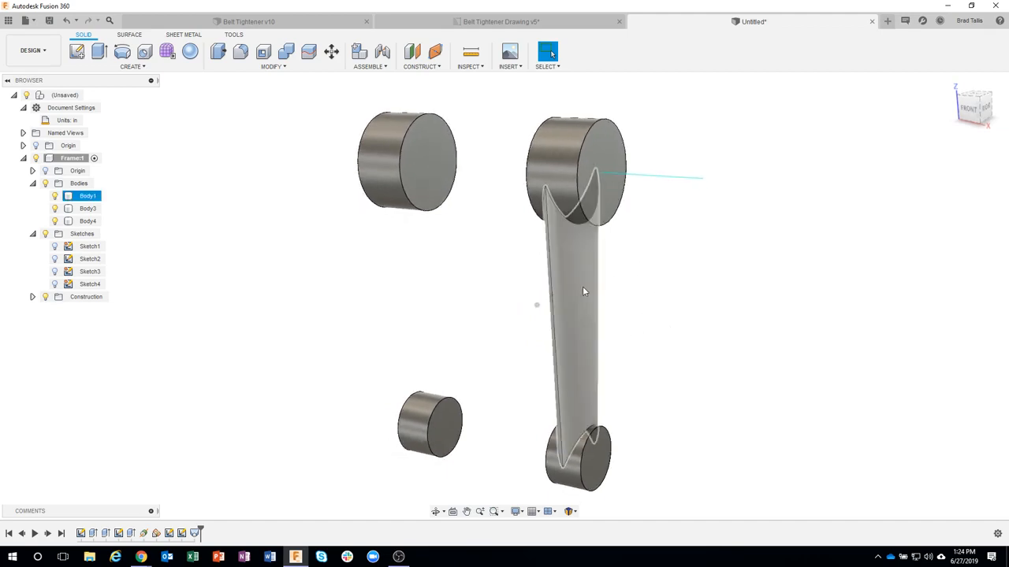
middle_click_drag(582, 286, 275, 202, "shift")
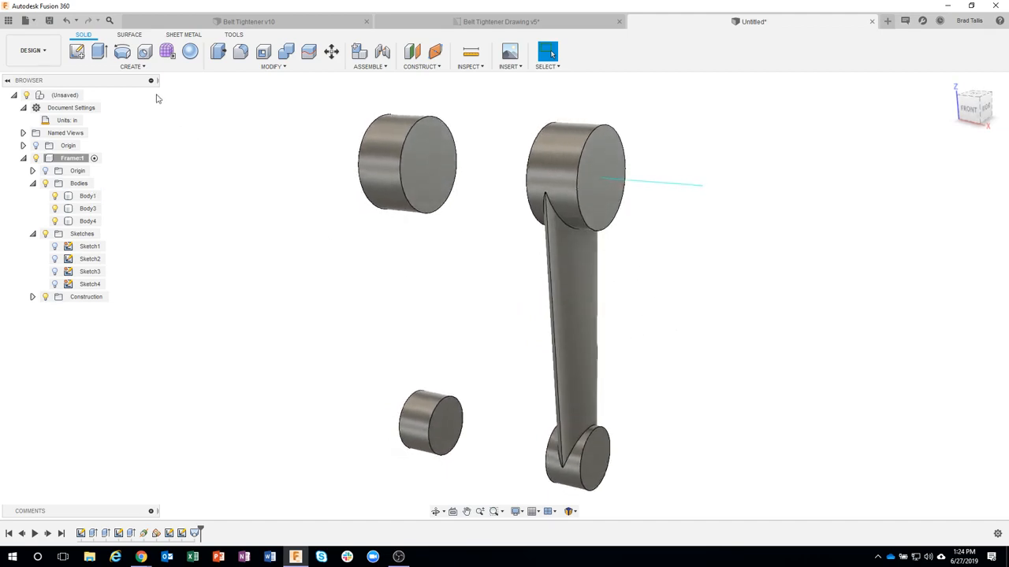
Step: Set up a Mirror with the pattern type Features and choose the arm's loft feature as the object
left_click(134, 67)
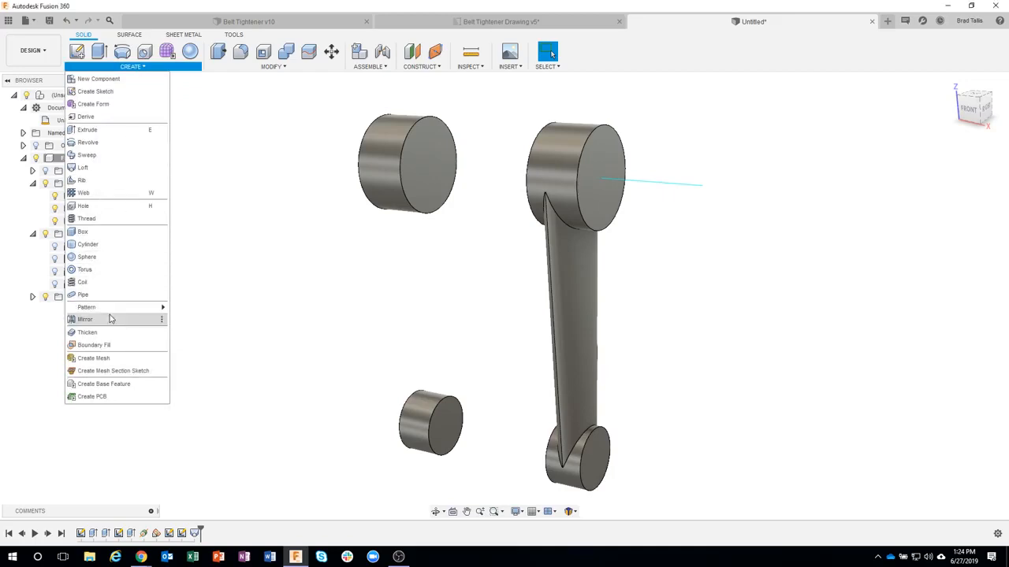
left_click(83, 319)
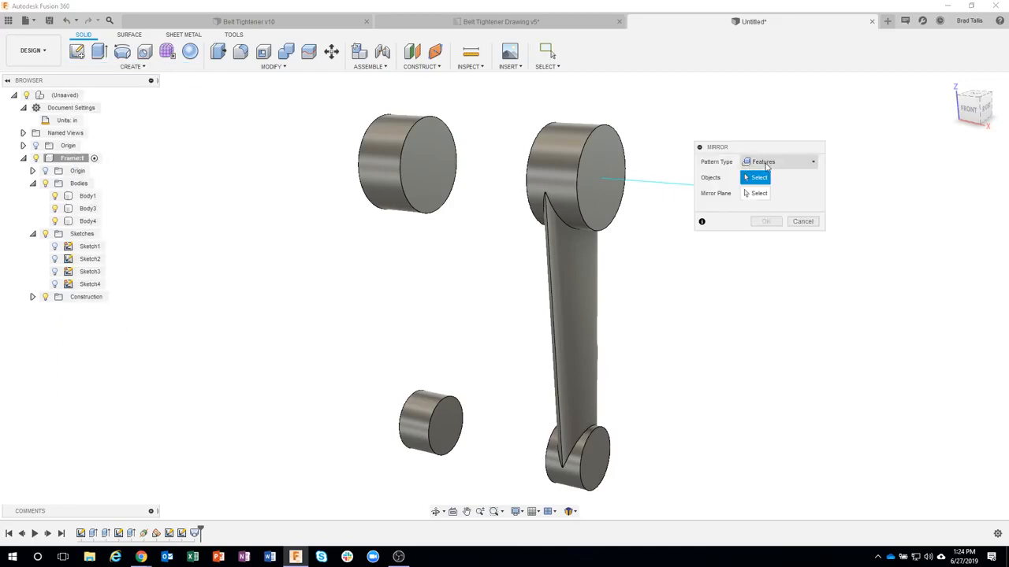
left_click(766, 164)
left_click(771, 178)
left_click(784, 164)
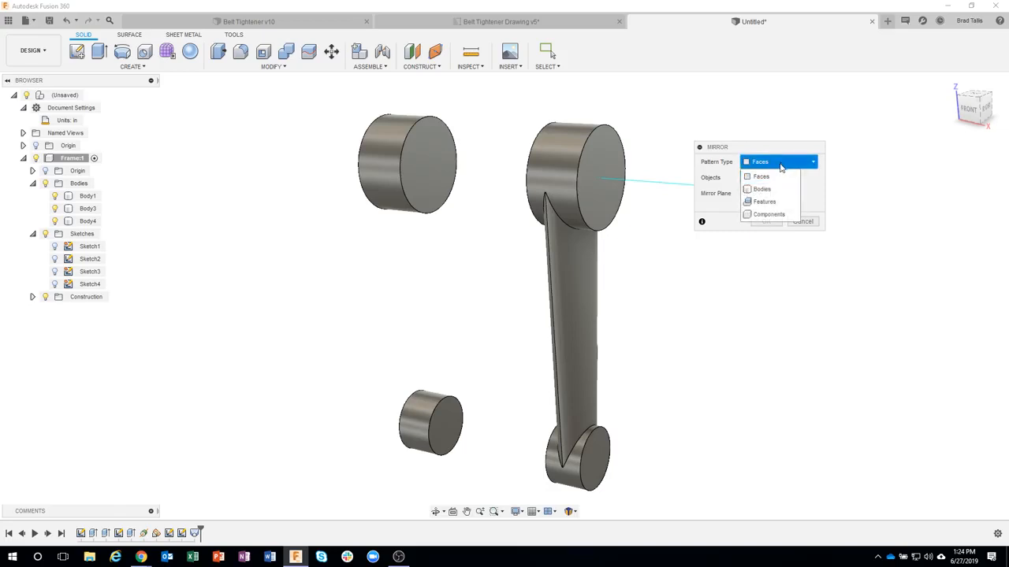
left_click(778, 203)
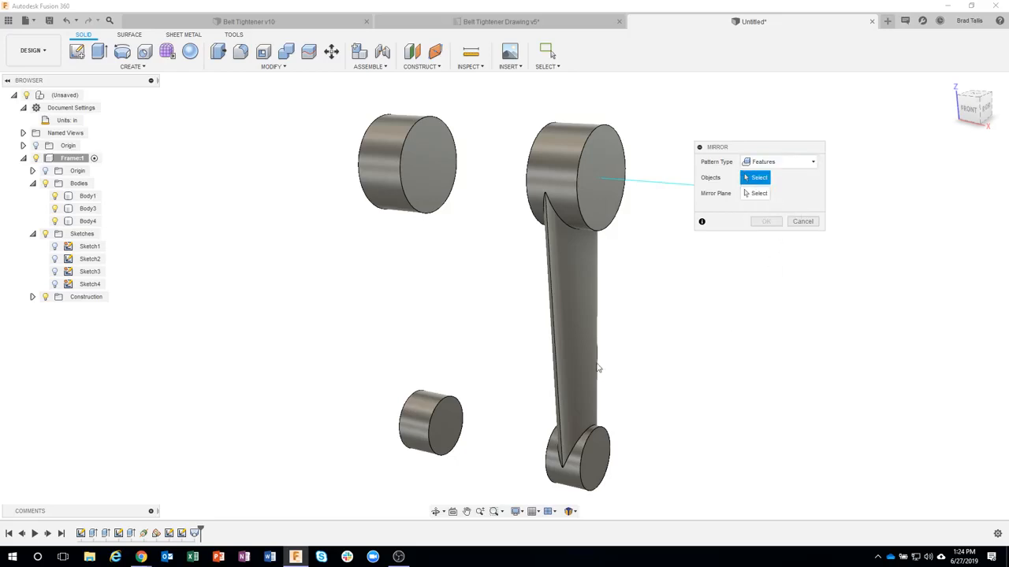
left_click(194, 534)
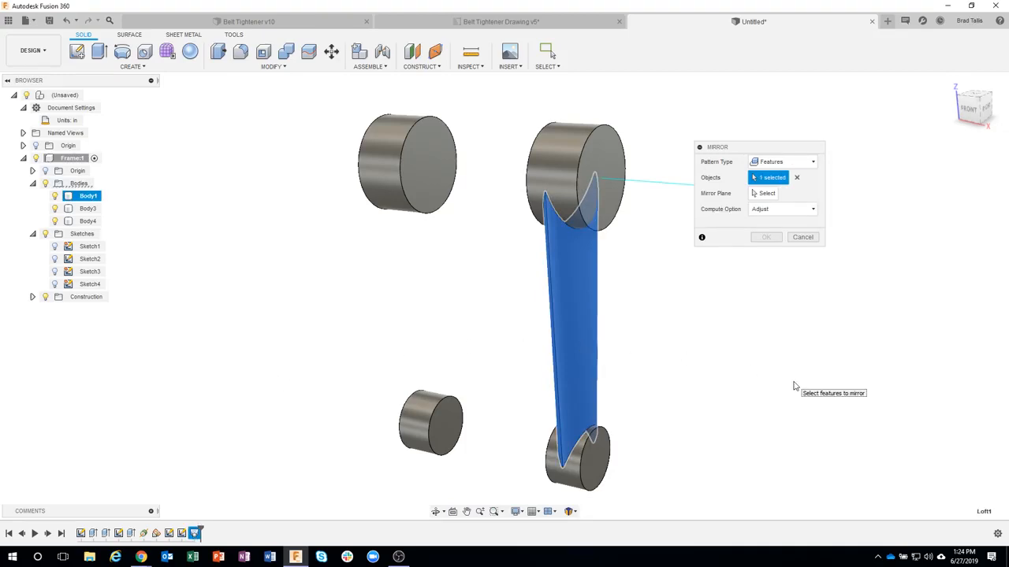
Step: Mirror the lofted arm across the vertical origin plane midway between the hub pairs, keeping the Adjust compute option
left_click(763, 193)
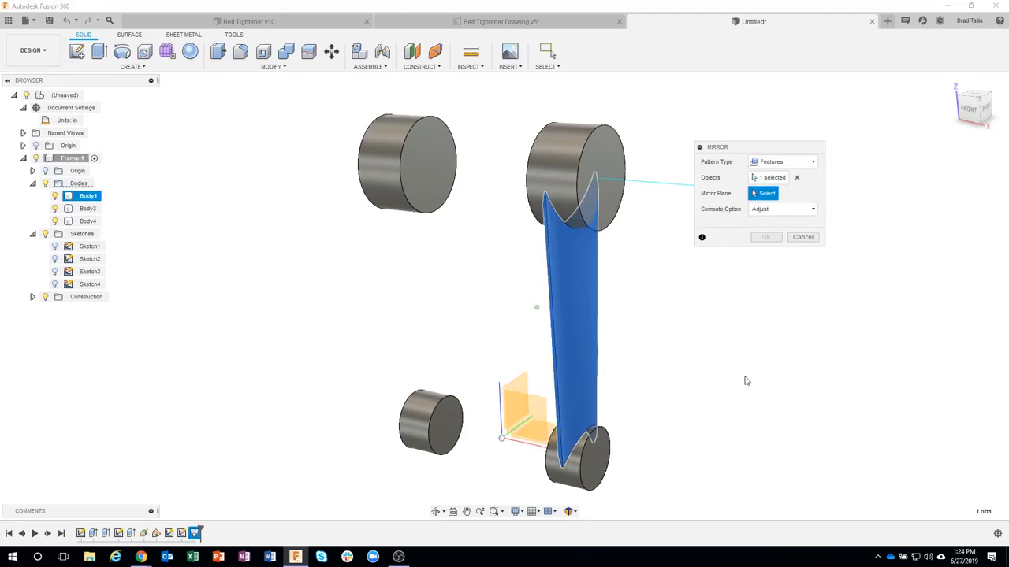
left_click(512, 379)
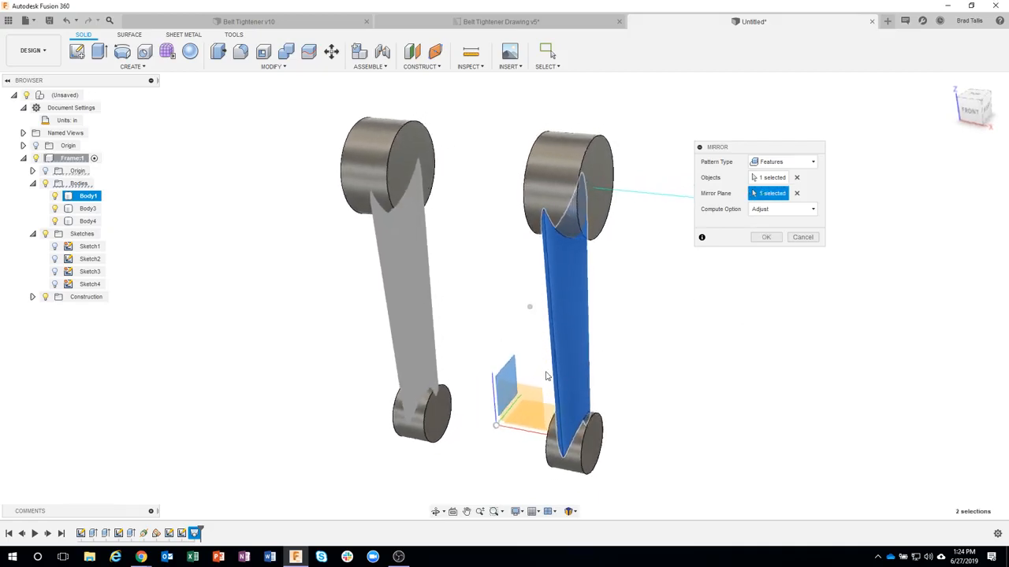
middle_click_drag(498, 387, 488, 353, "shift")
middle_click_drag(491, 439, 453, 433, "shift")
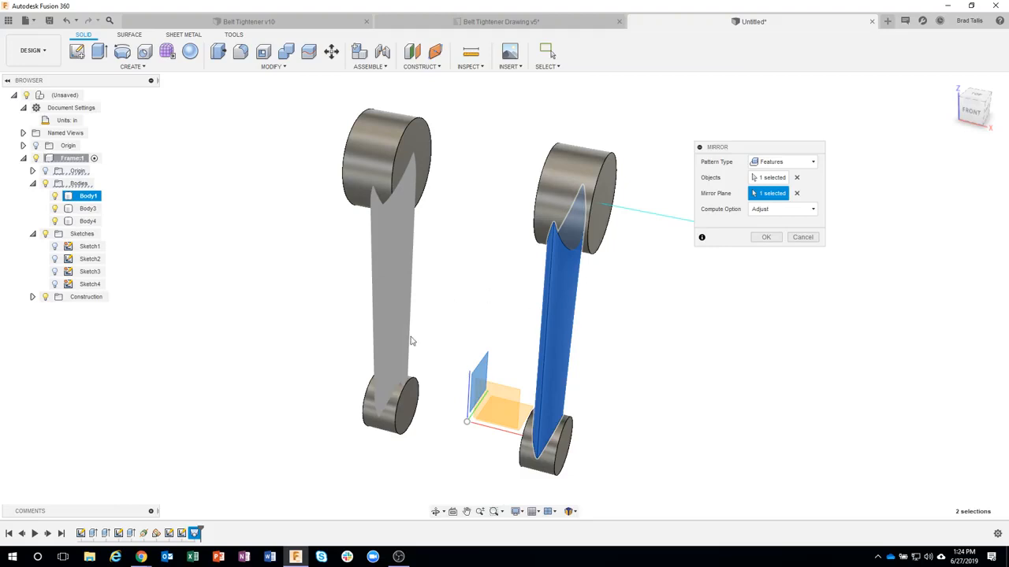
middle_click_drag(437, 287, 405, 315, "shift")
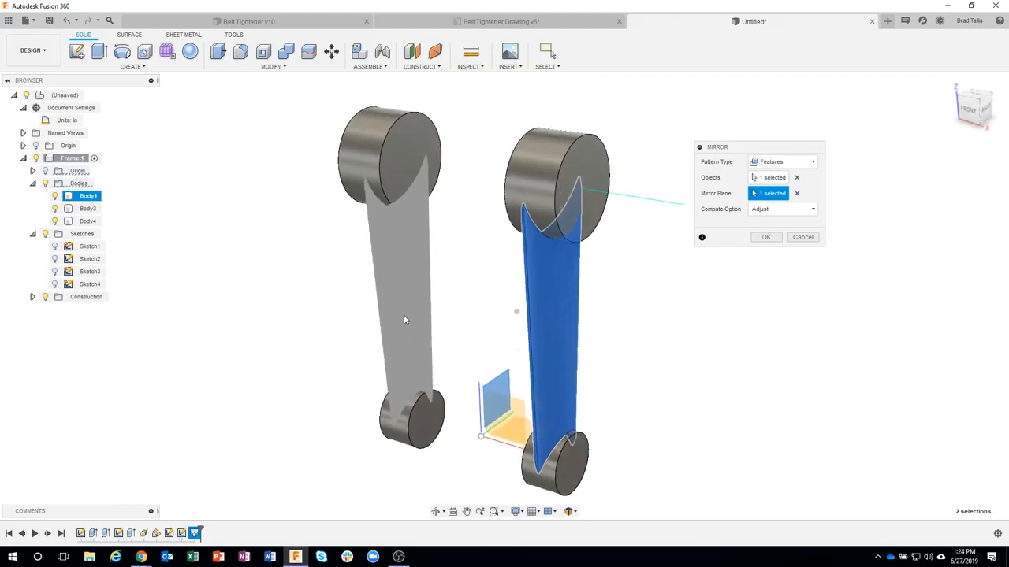
middle_click_drag(601, 363, 765, 242, "shift")
left_click(765, 239)
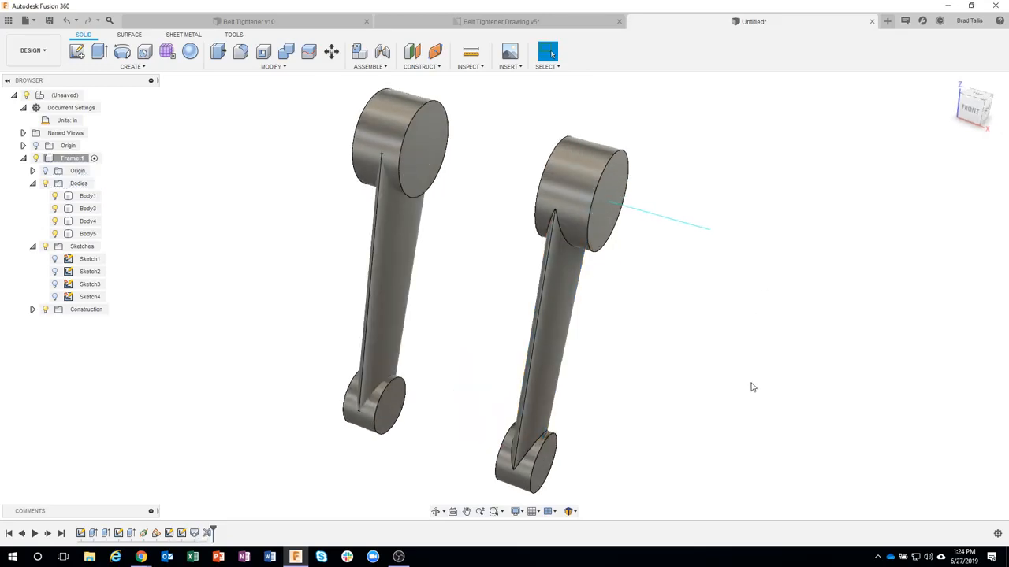
middle_click_drag(623, 339, 582, 302, "shift")
middle_click_drag(406, 277, 279, 327, "shift")
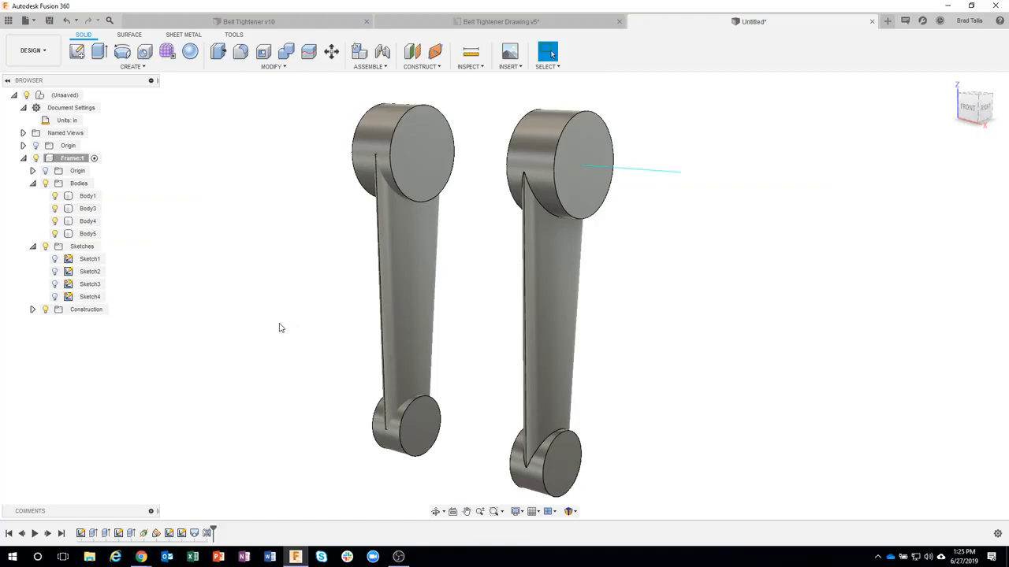
Step: Consult the Frame sheet of the Belt Tightener drawing, and start a sketch on the vertical origin plane midway between the two arms
left_click(450, 25)
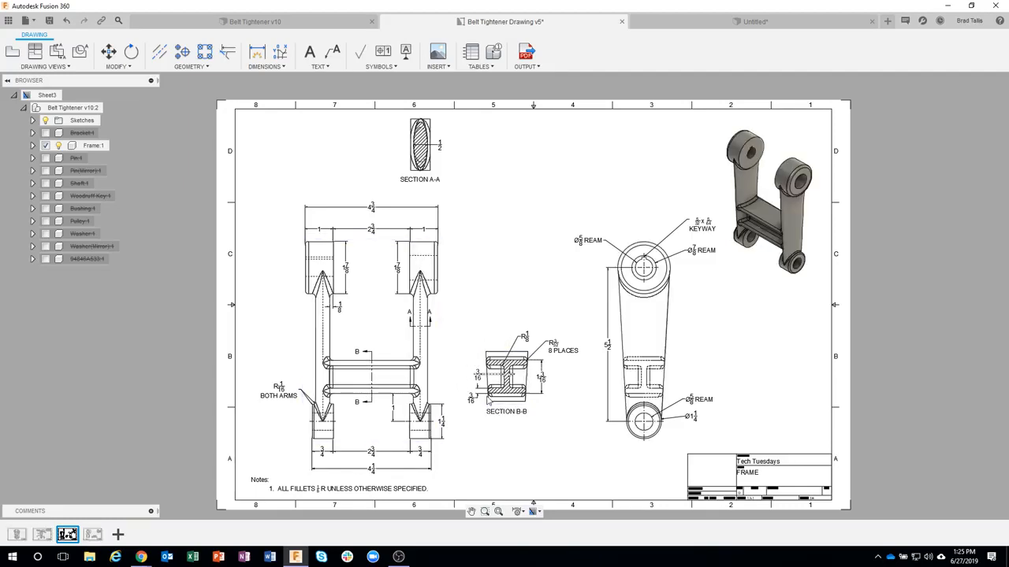
scroll(392, 406, "up", 2)
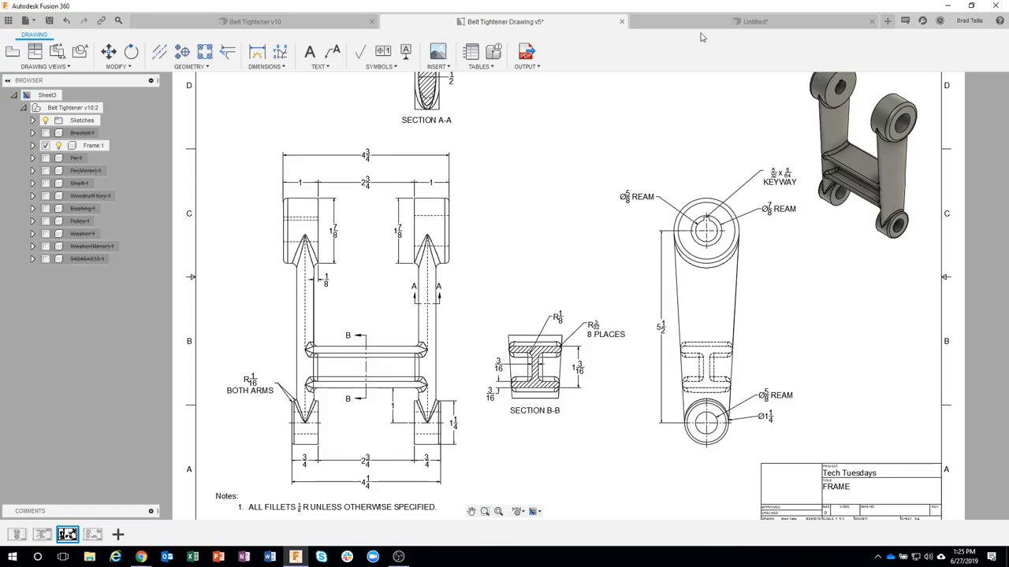
left_click(666, 22)
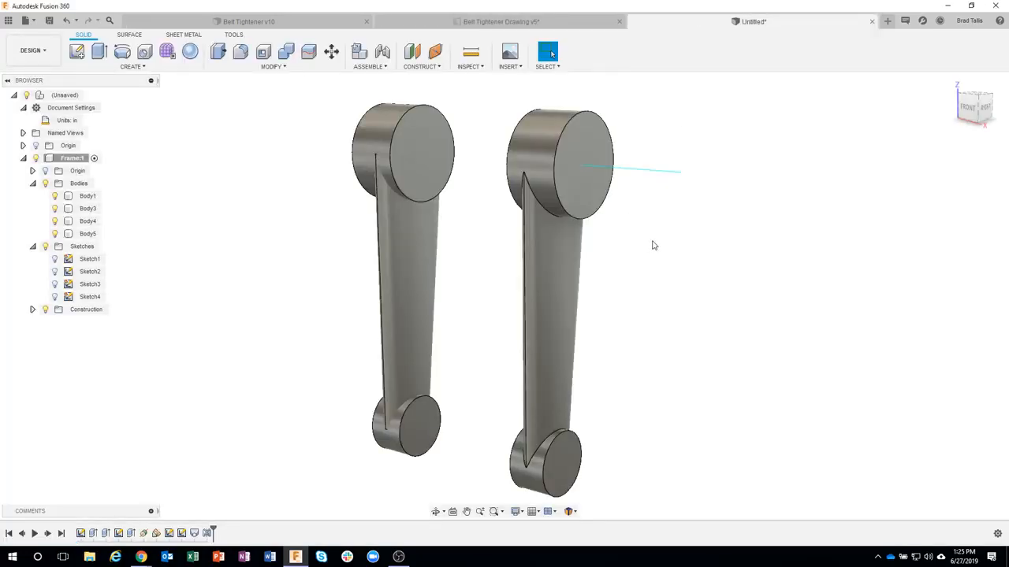
left_click(76, 52)
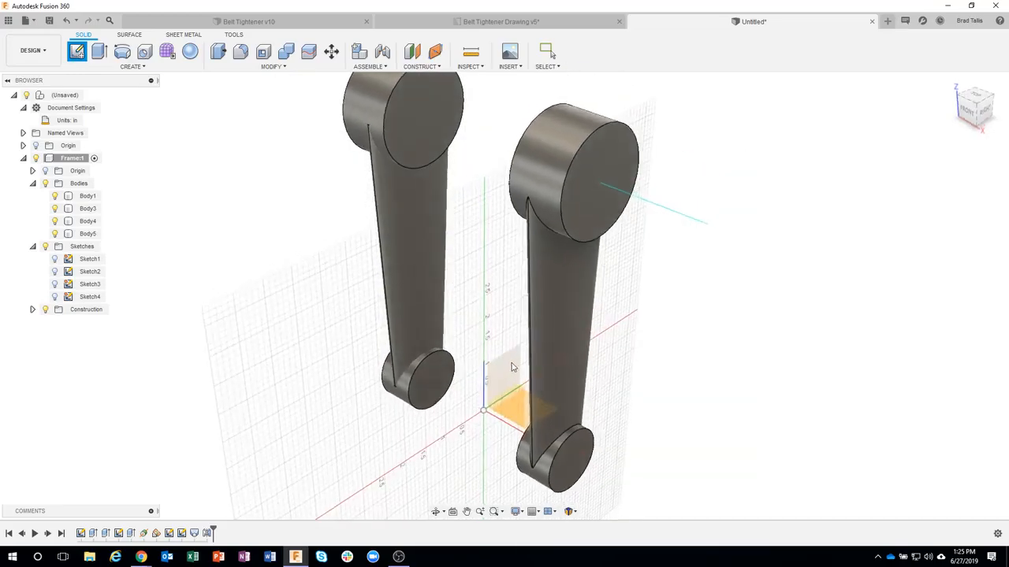
left_click(511, 366)
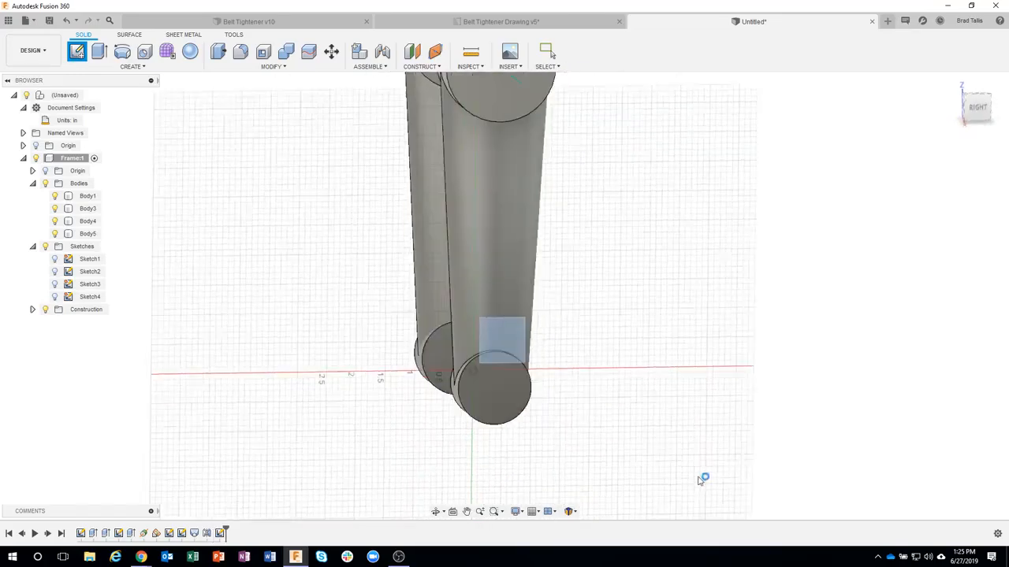
scroll(587, 291, "up", 1)
middle_click_drag(578, 280, 602, 363)
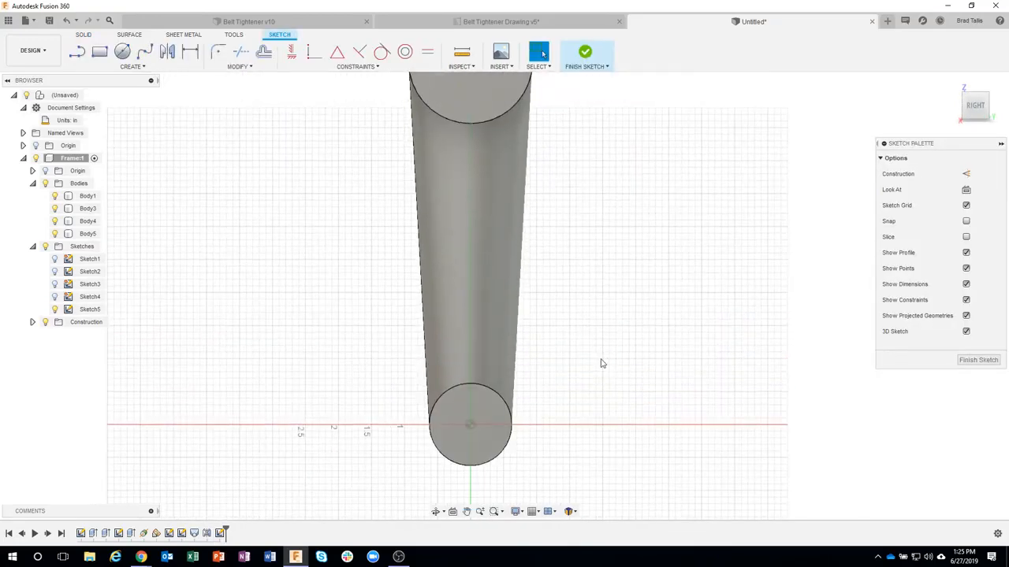
left_click(489, 293)
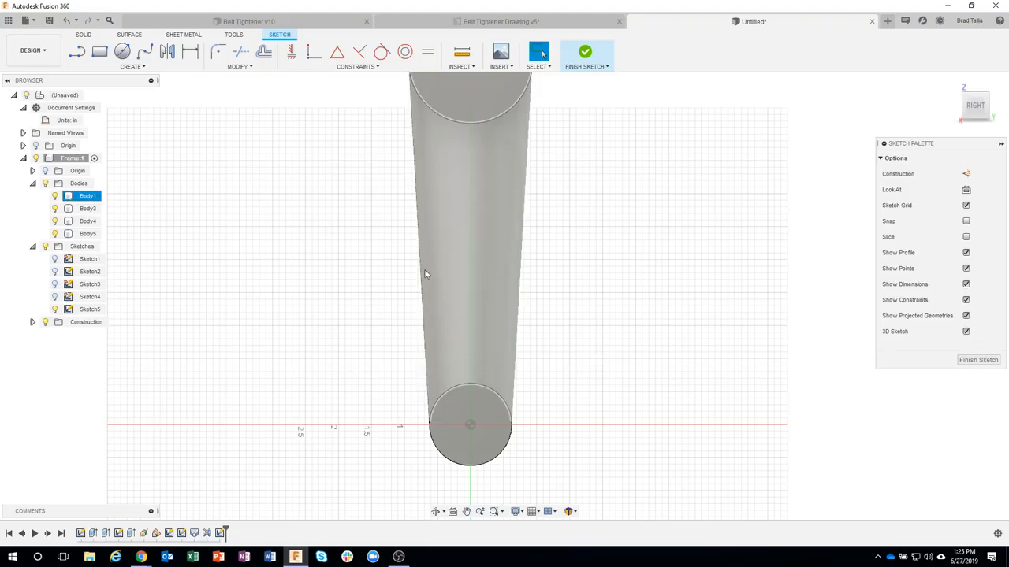
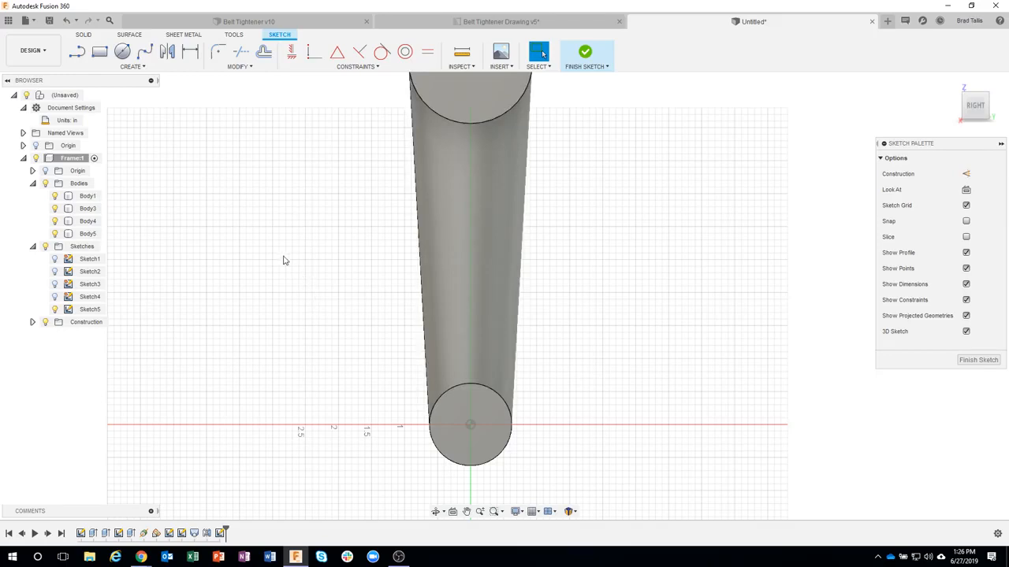
Step: Project the outline of the lofted arm body into the sketch with Projection Link on, and check it with the bodies briefly hidden
left_click(128, 67)
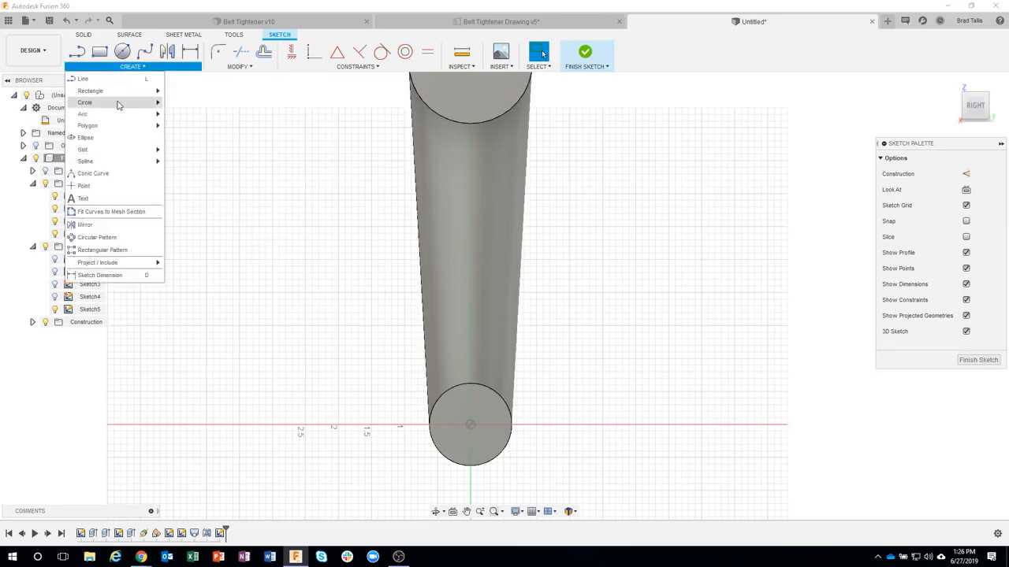
mouse_move(139, 262)
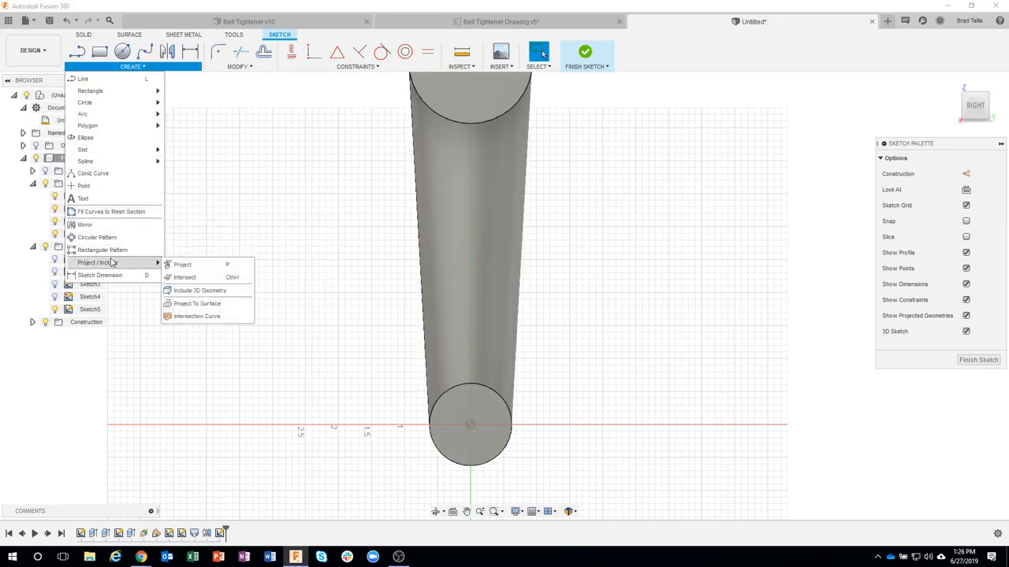
left_click(182, 265)
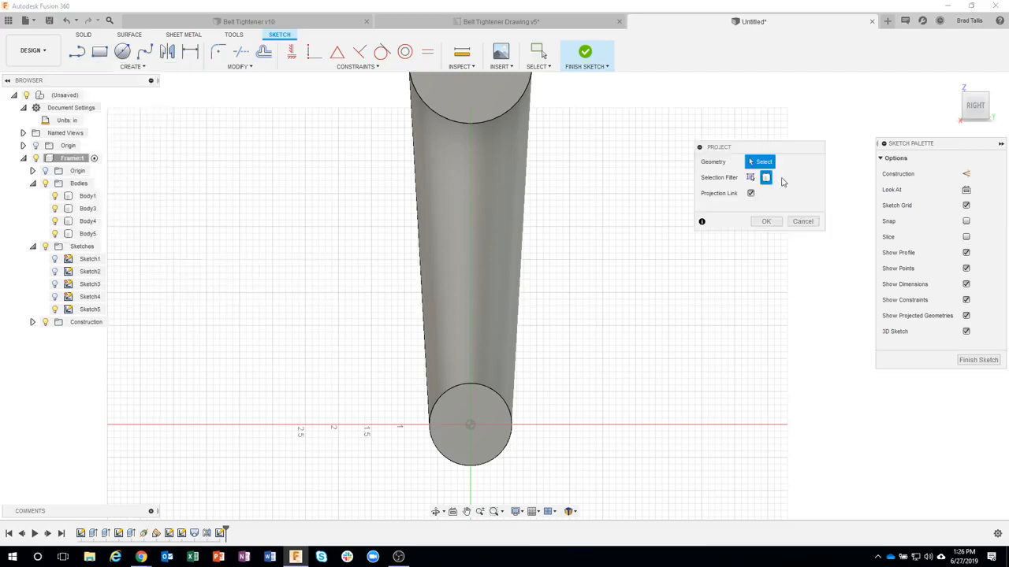
left_click(491, 274)
left_click(766, 221)
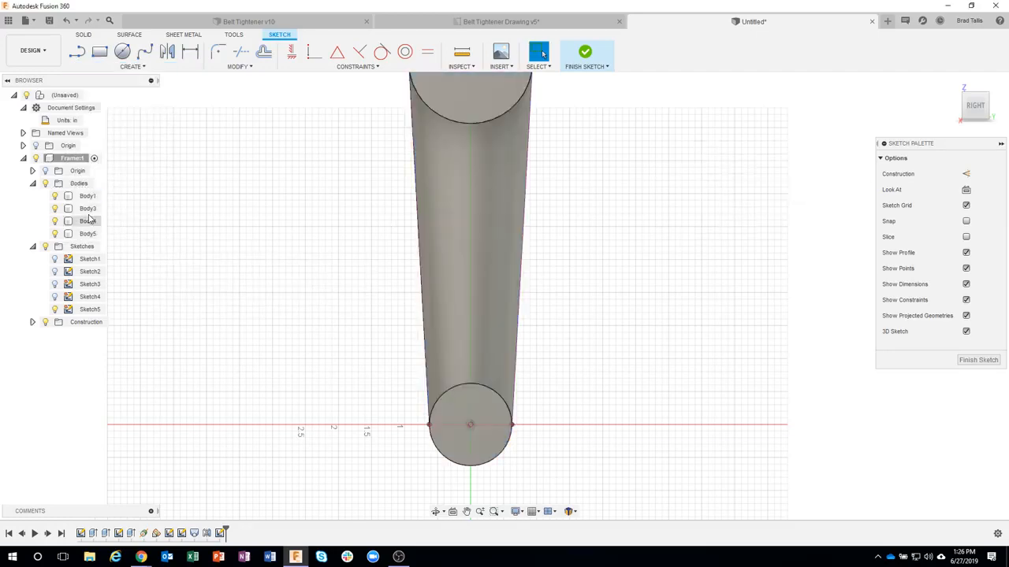
left_click(46, 183)
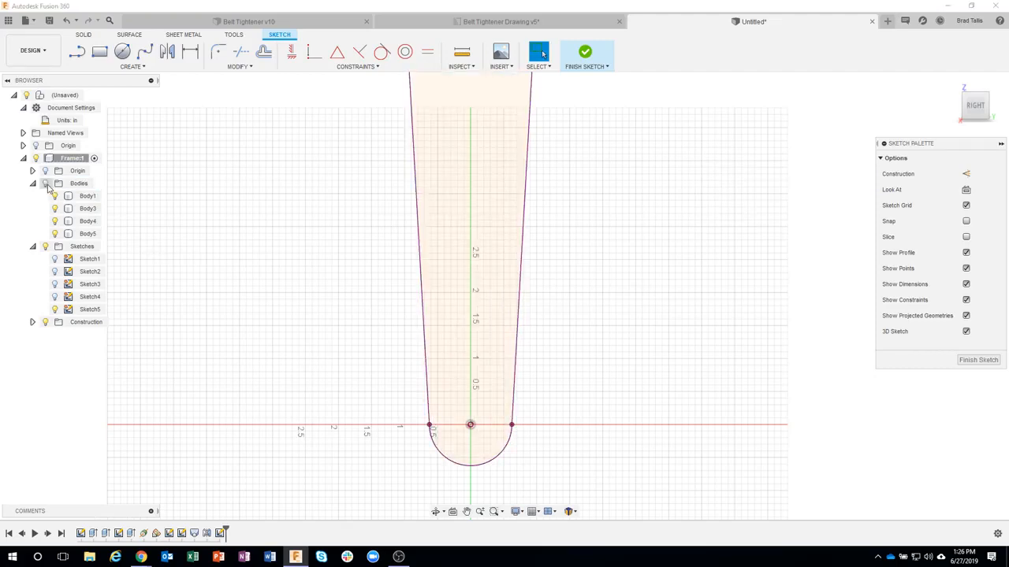
left_click(46, 183)
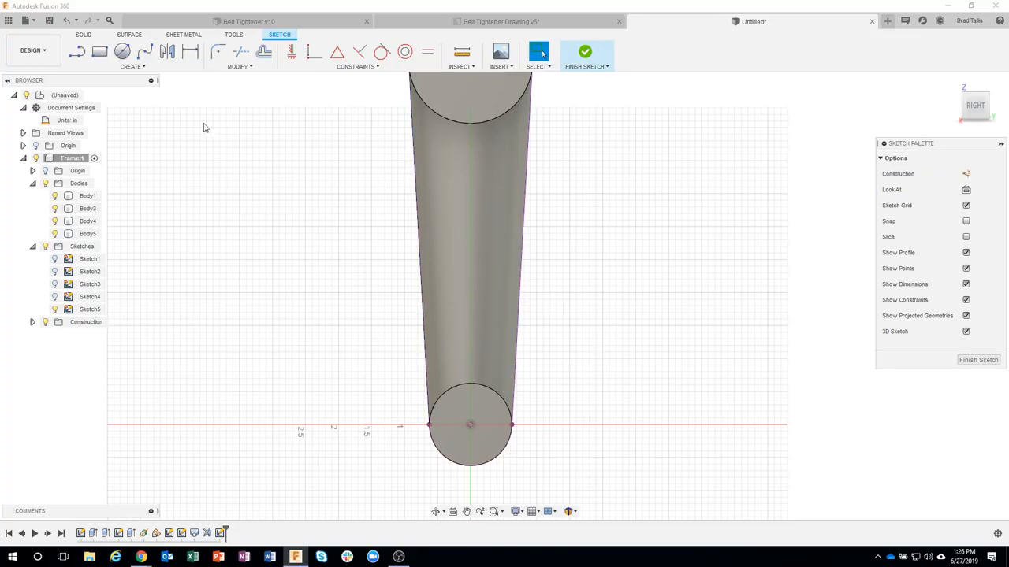
left_click(79, 53)
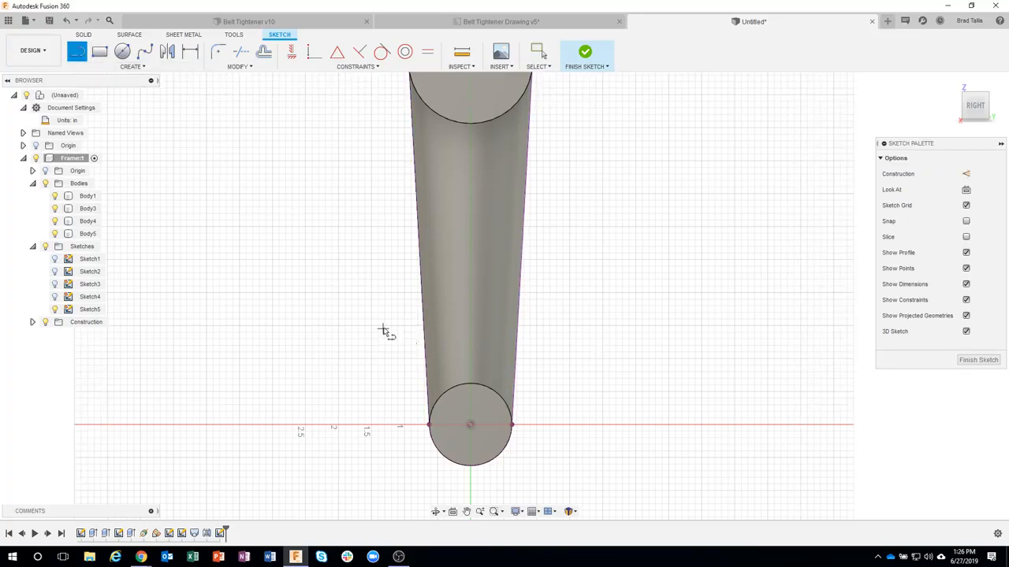
left_click(383, 312)
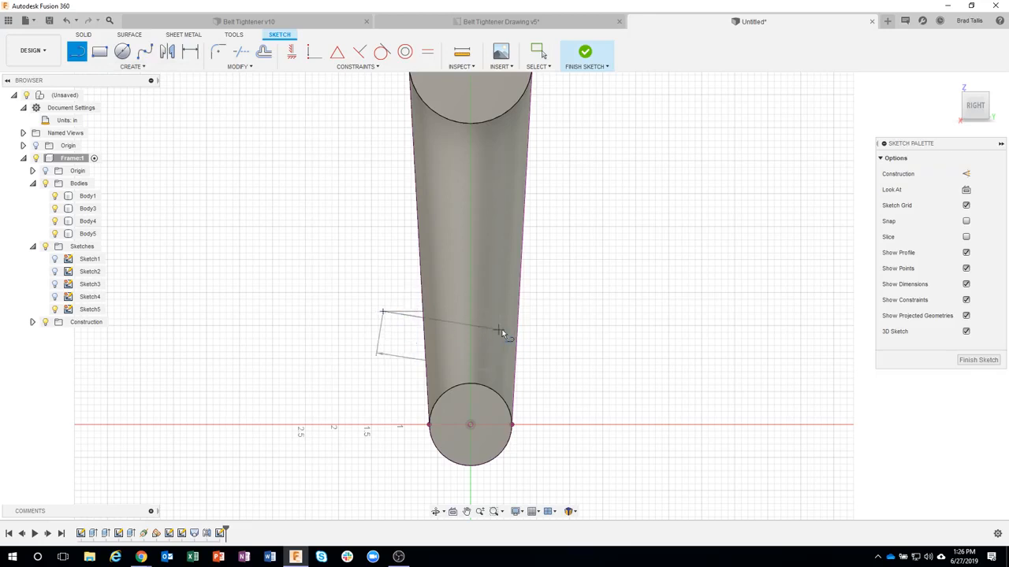
left_click(550, 312)
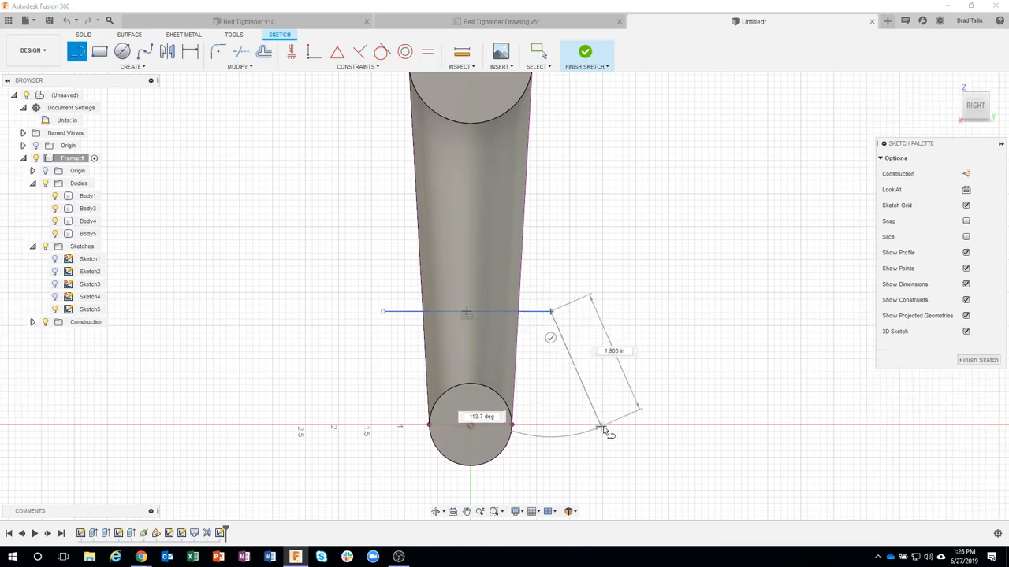
key("Escape")
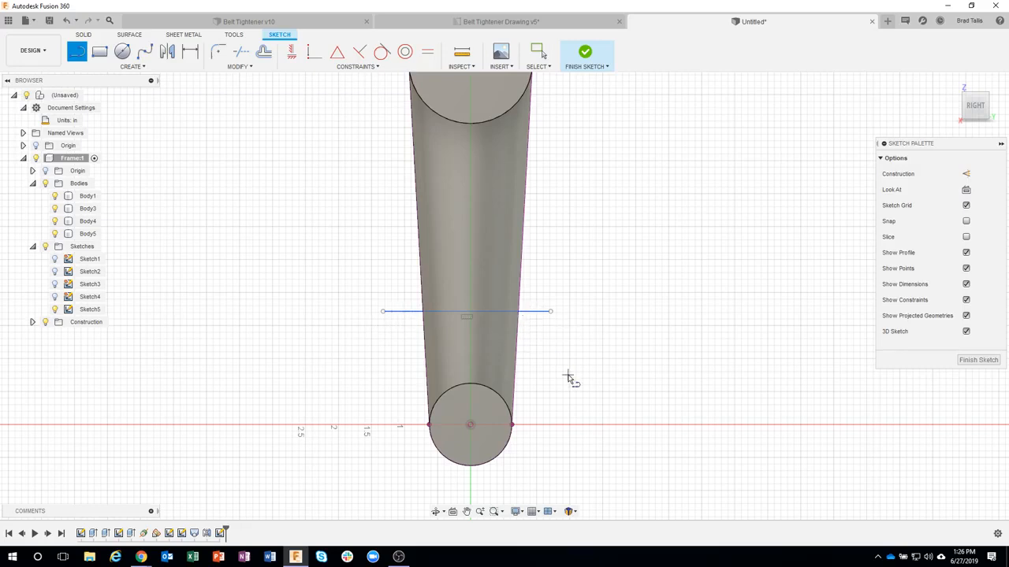
key("Escape")
key("Delete")
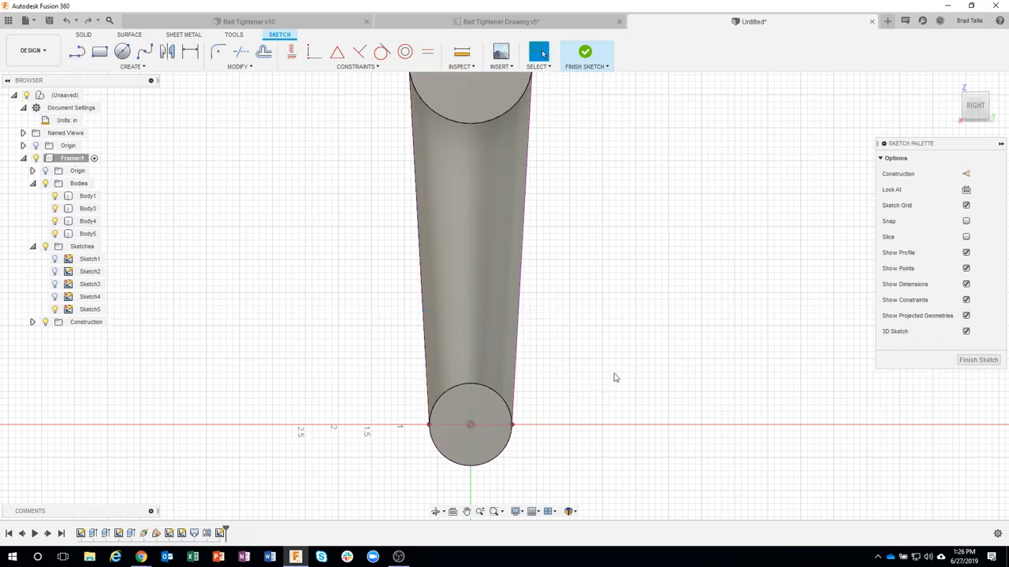
Step: Draw a horizontal line about 1.43 in long between the arm's two projected edges, above the lower end circle
left_click(76, 52)
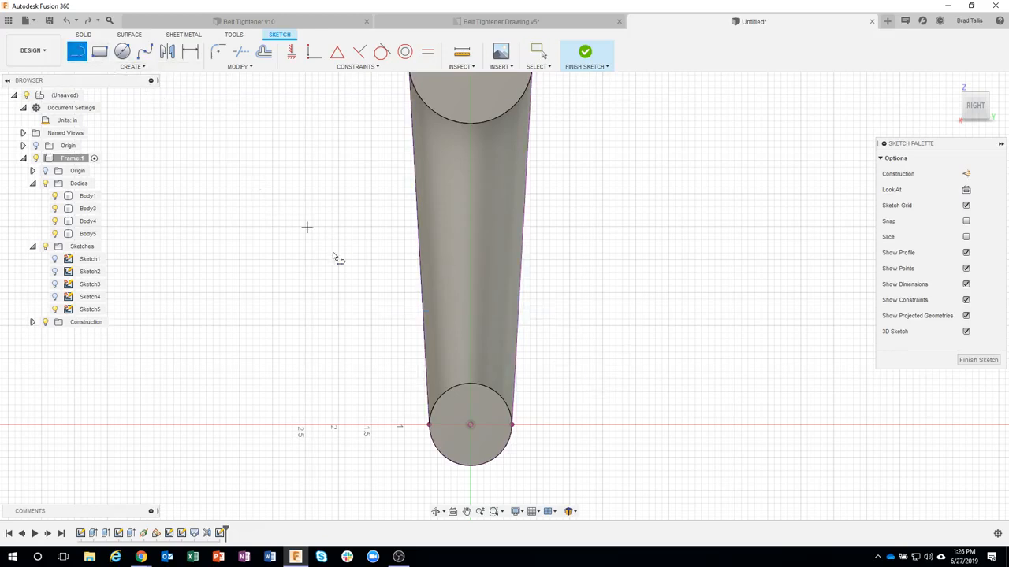
left_click(424, 319)
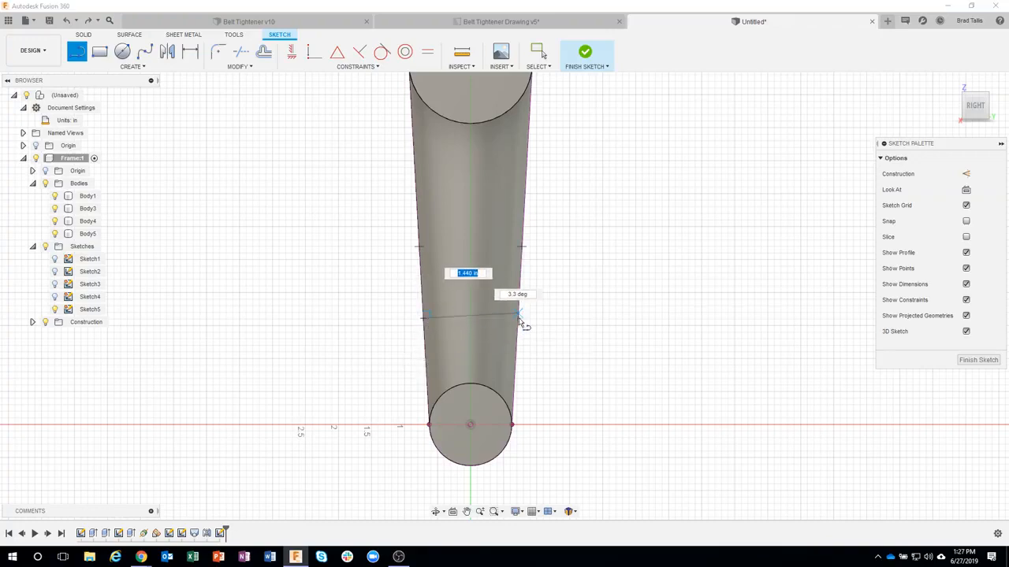
scroll(521, 320, "up", 3)
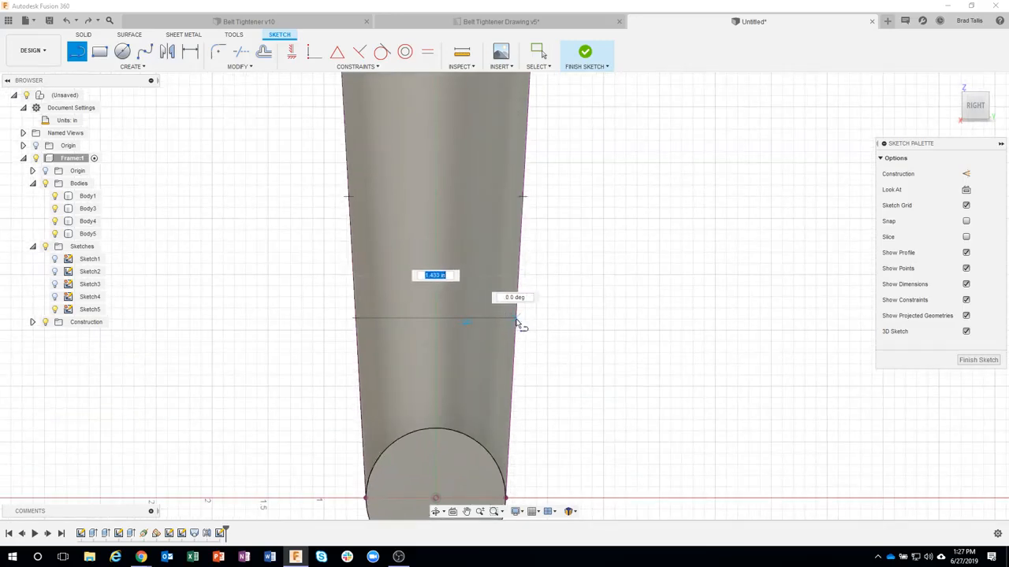
double_click(516, 319)
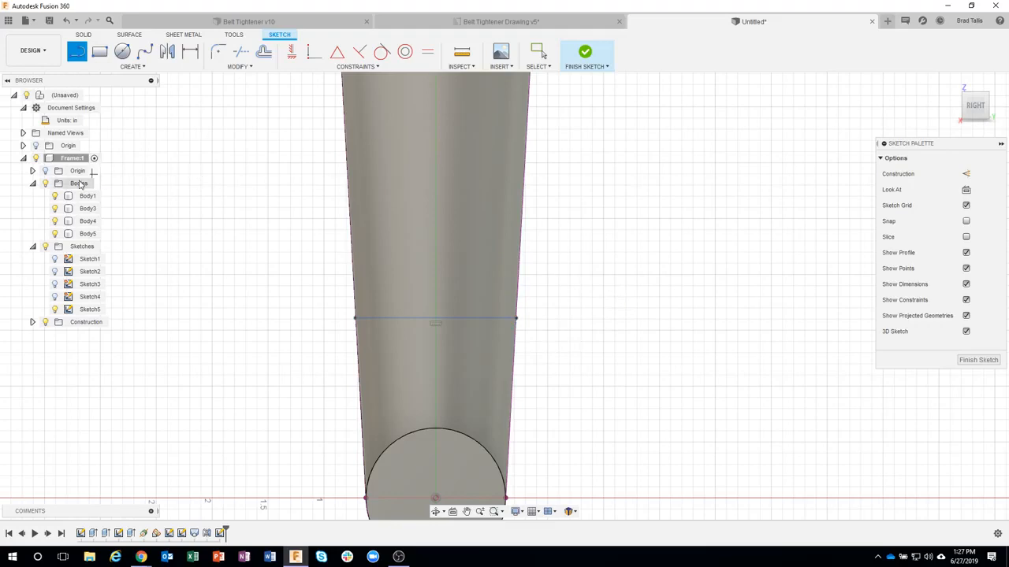
left_click(45, 183)
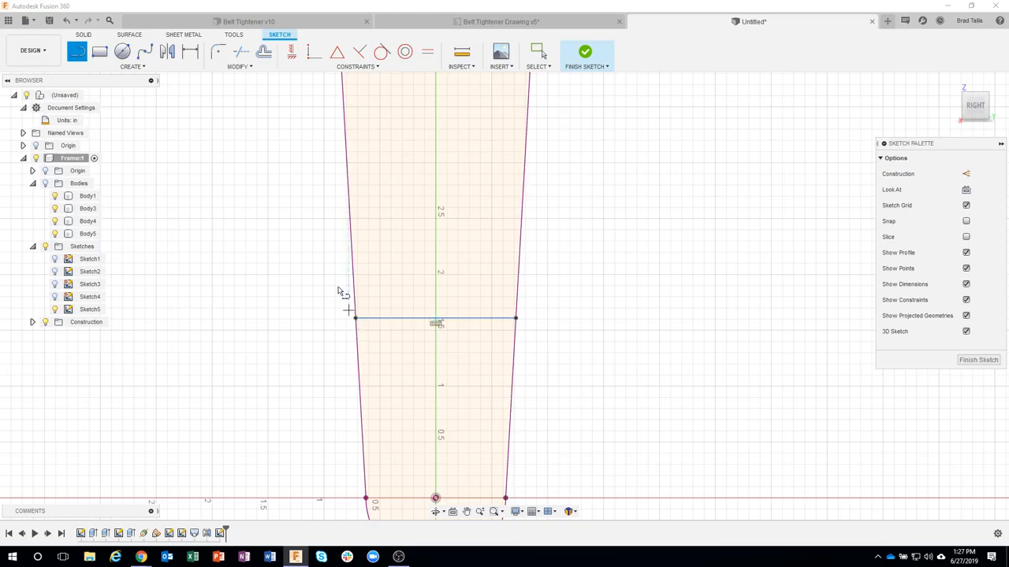
left_click(45, 182)
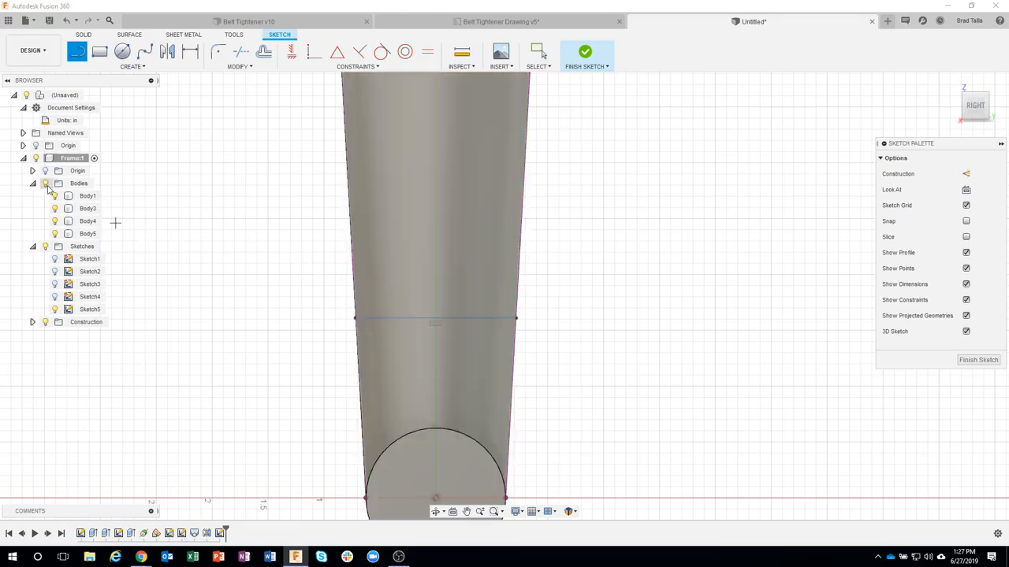
Step: Dimension the horizontal line 1 in above the center of the arm's lower end circle
scroll(624, 368, "down", 2)
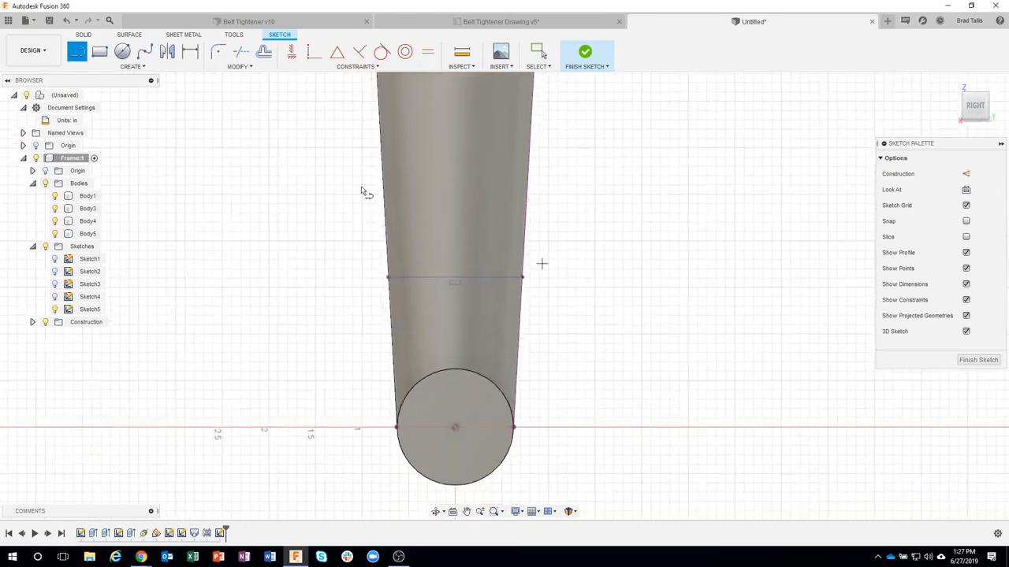
left_click(189, 52)
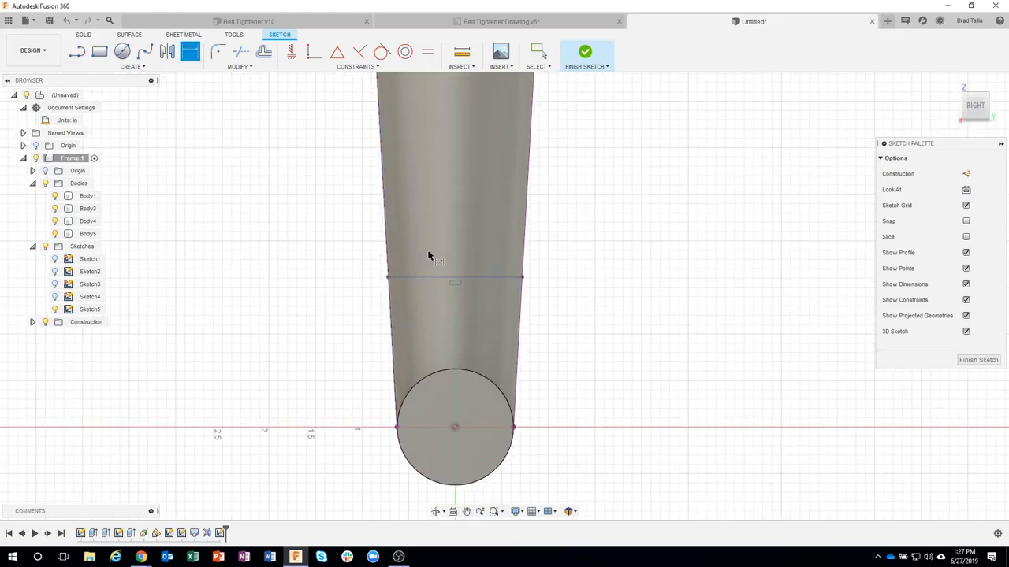
left_click(507, 277)
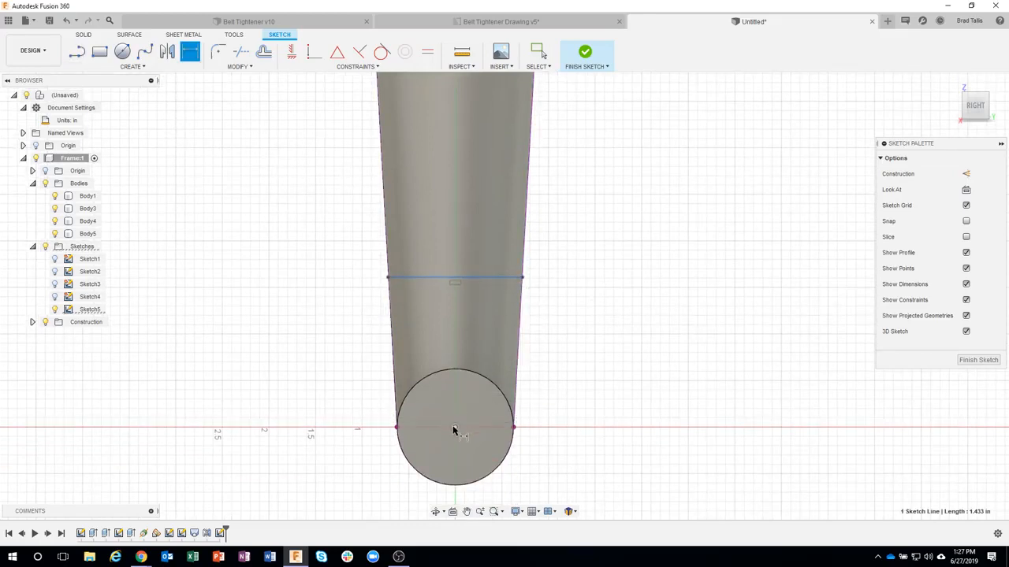
left_click(454, 428)
left_click(570, 376)
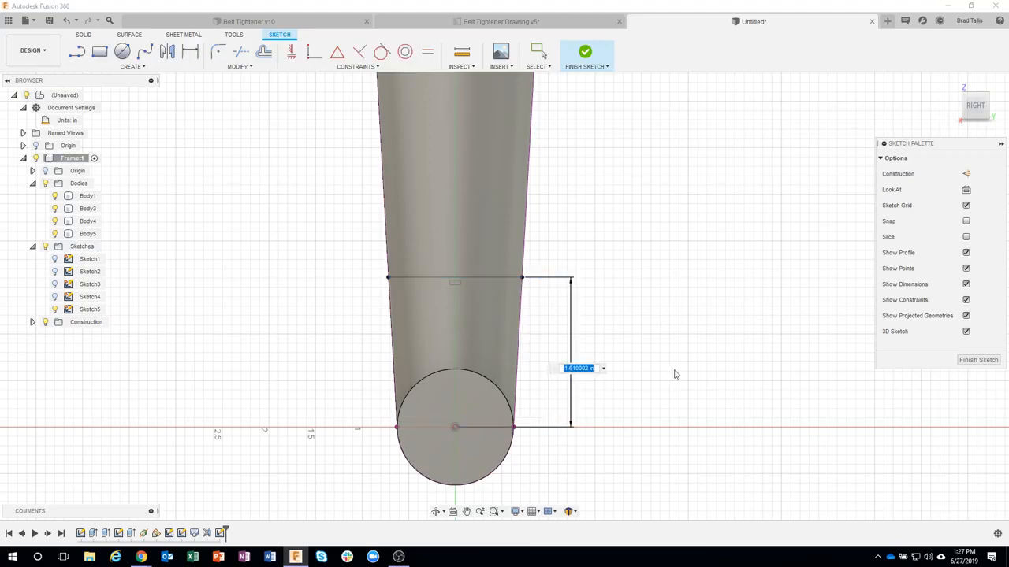
type("1")
key("Return")
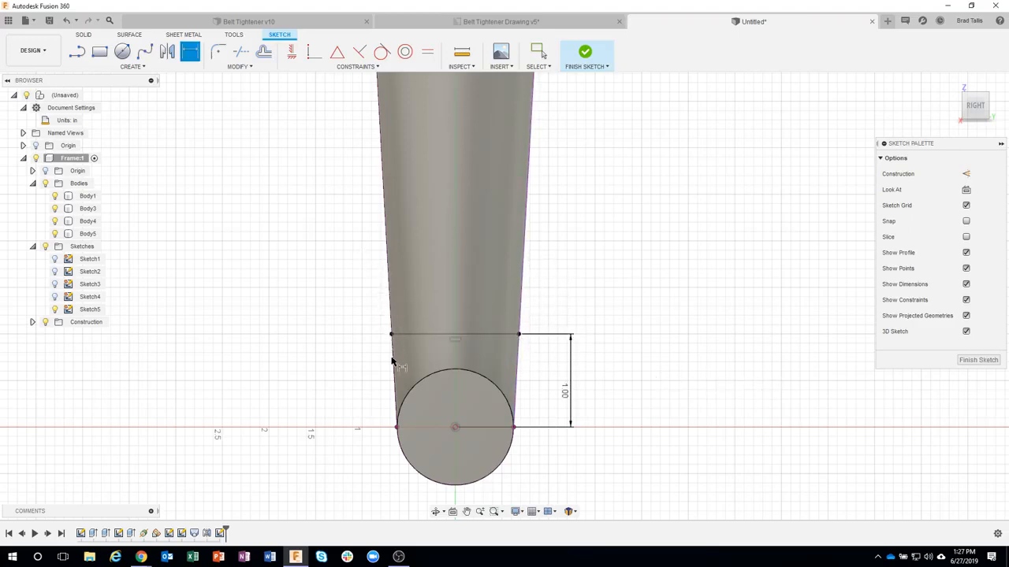
Step: Try a distance of 4 in between the horizontal line and the lower circle's center, and restore it to 1 in
scroll(536, 344, "up", 4)
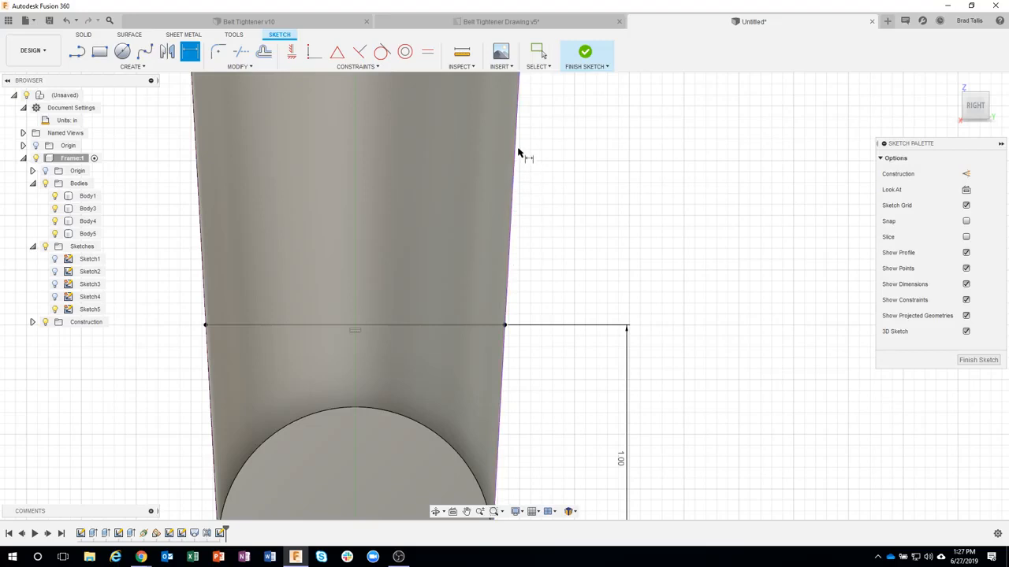
scroll(533, 288, "down", 4)
scroll(535, 289, "down", 1)
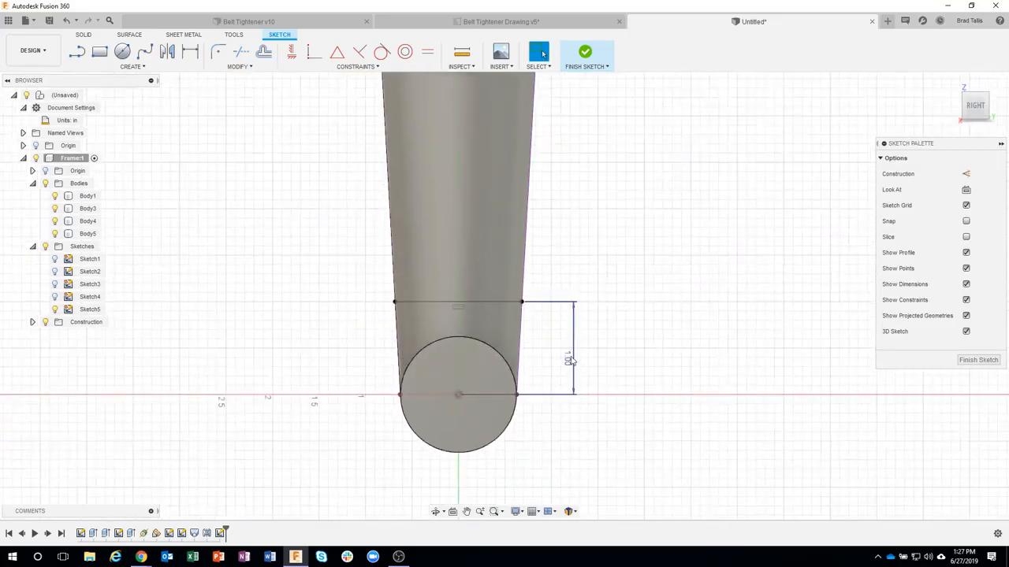
left_click(571, 361)
type("4")
key("Return")
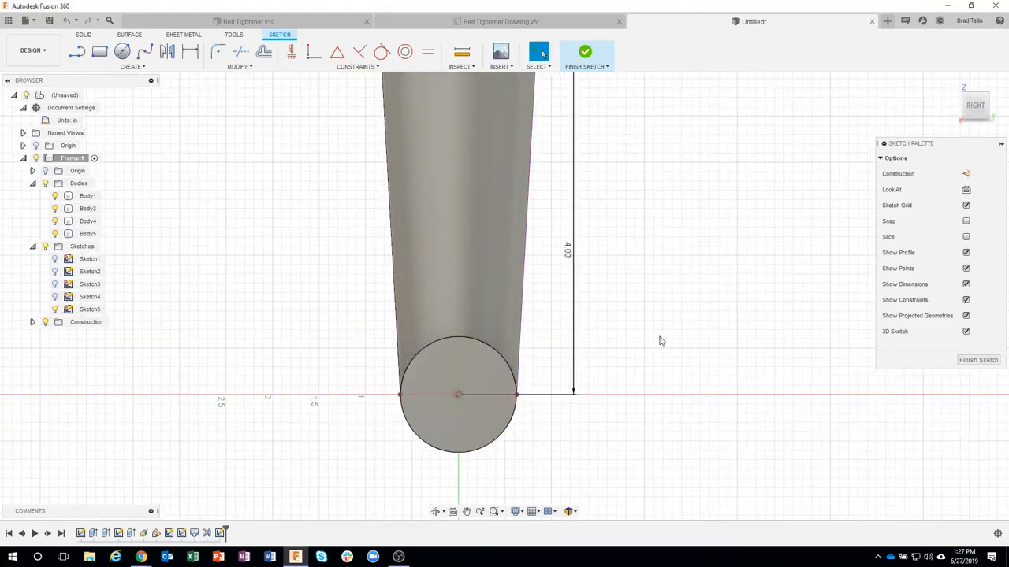
scroll(621, 315, "down", 2)
middle_click_drag(639, 245, 631, 306)
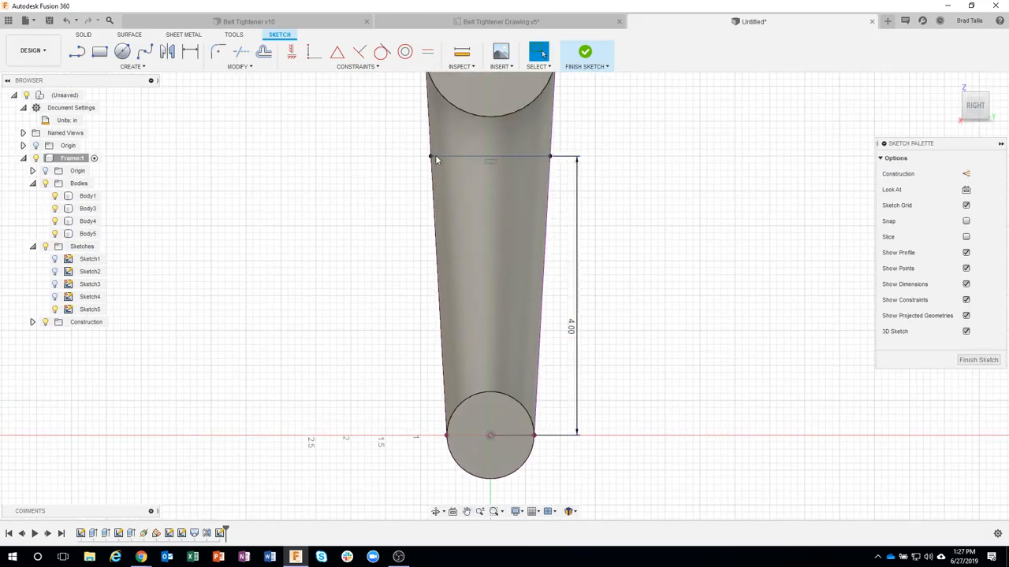
double_click(572, 326)
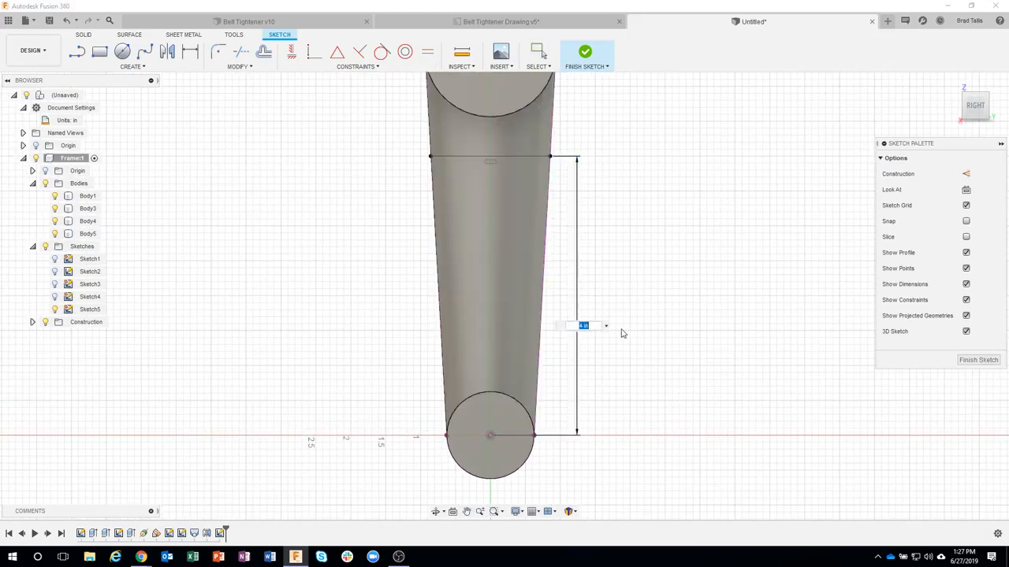
type("1")
key("Return")
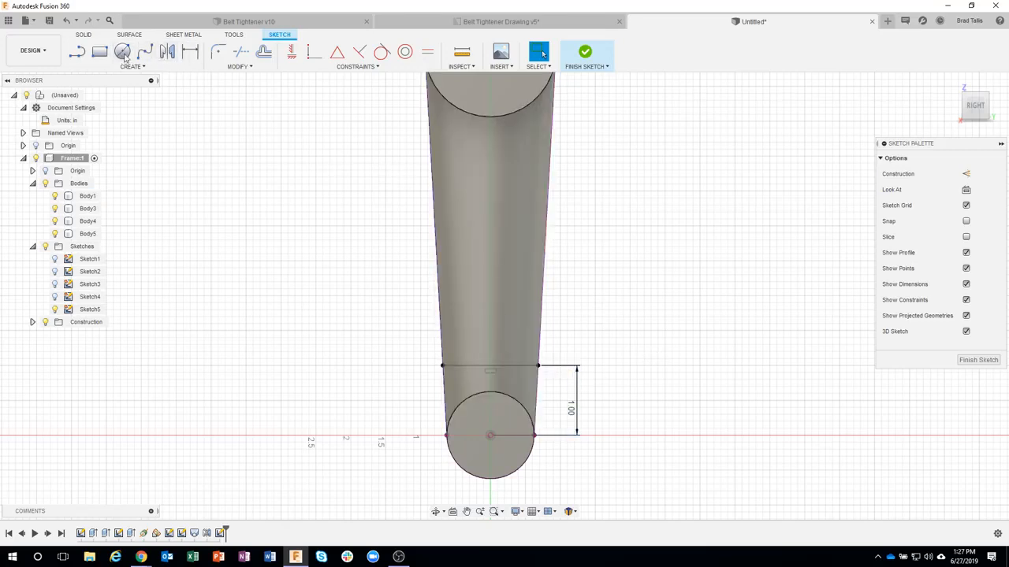
Step: Draw a second horizontal line between the arm's projected edges above the first, and connect the midpoints of both with a vertical line
left_click(82, 59)
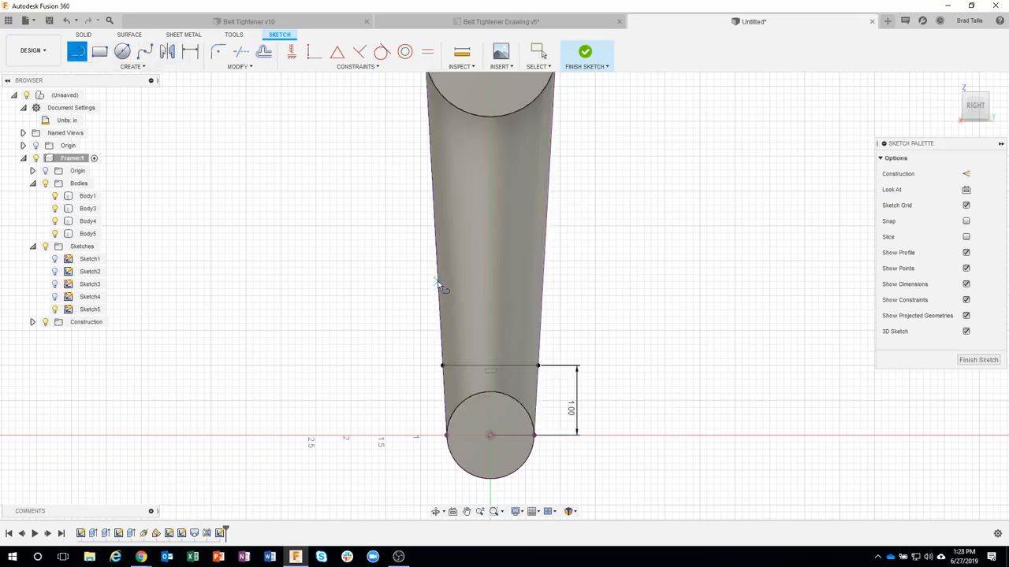
double_click(544, 283)
left_click(490, 282)
left_click(490, 367)
key("Escape")
scroll(567, 303, "up", 2)
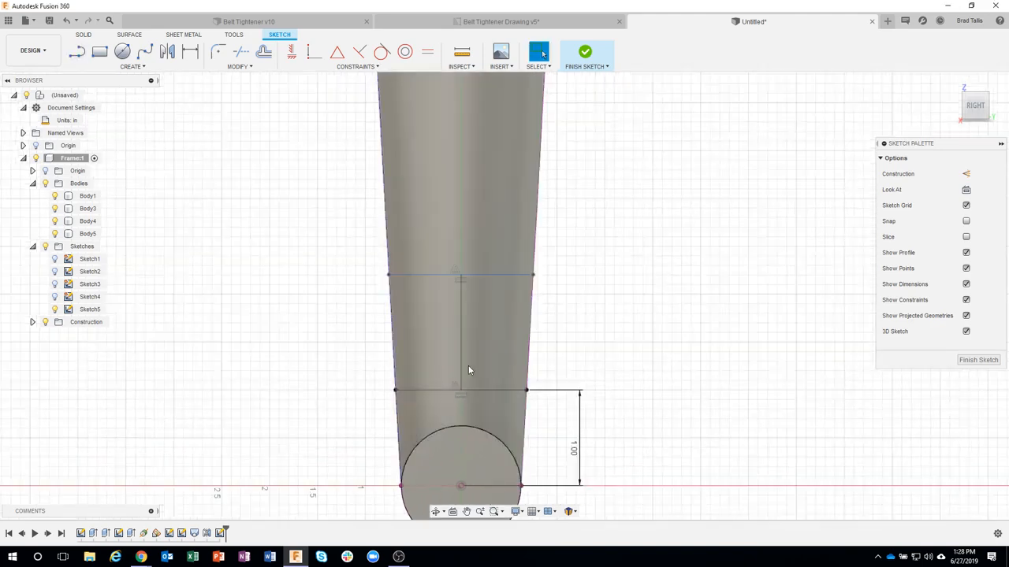
middle_click_drag(644, 306, 678, 290)
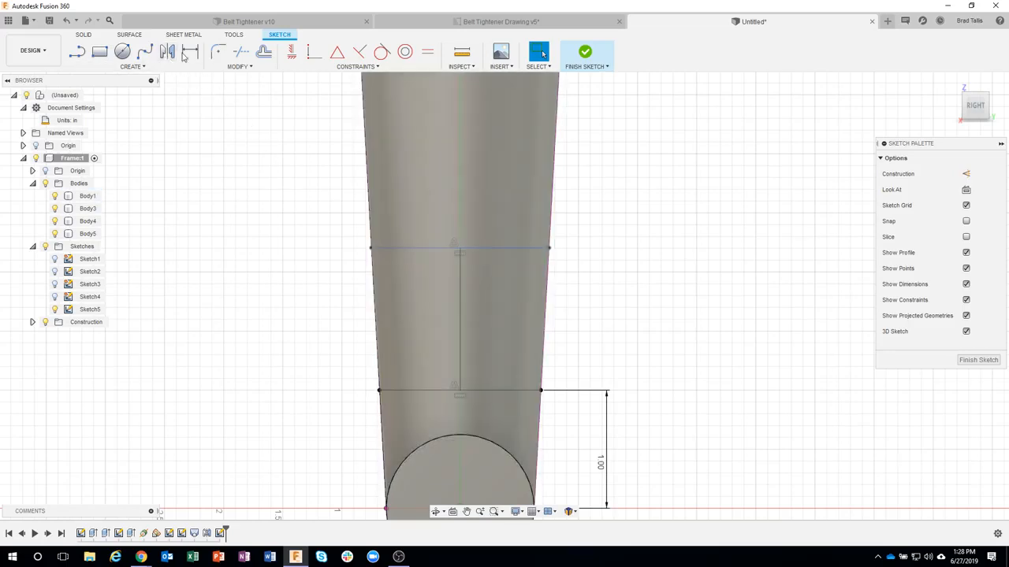
left_click(263, 54)
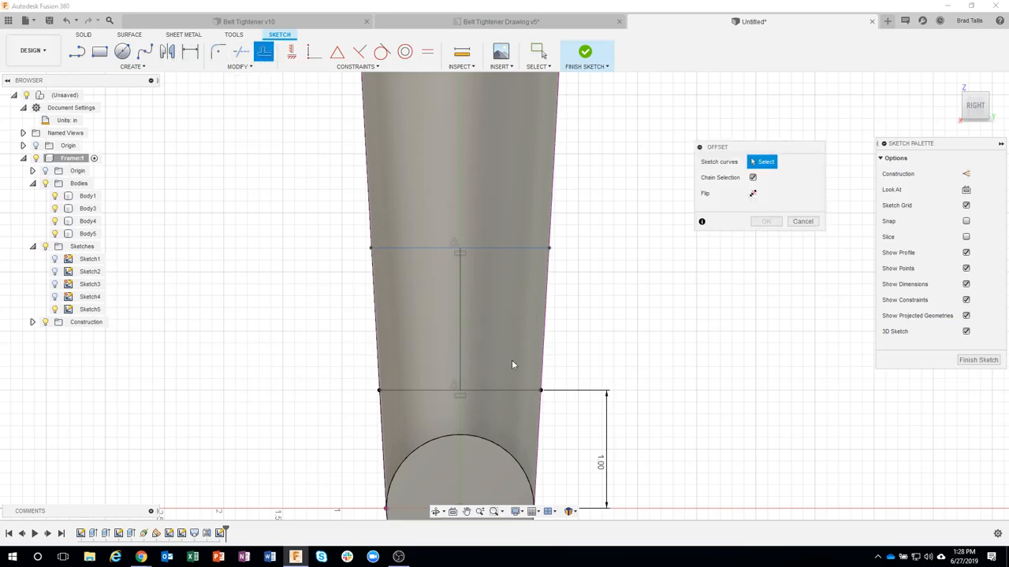
left_click(489, 390)
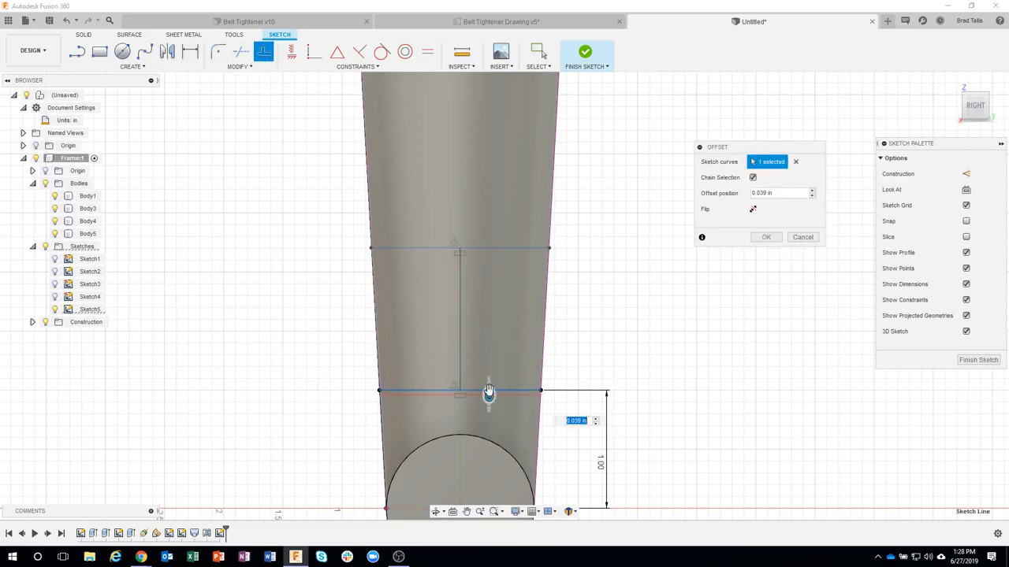
mouse_move(488, 392)
left_mouse_down()
mouse_move(494, 280)
mouse_move(477, 198)
mouse_move(456, 162)
left_mouse_up()
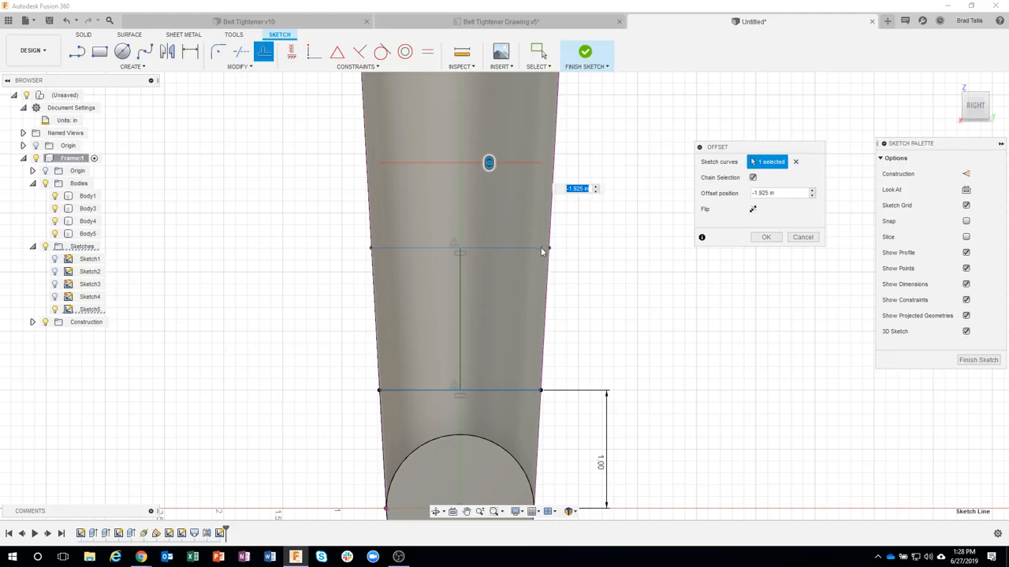
left_click(792, 240)
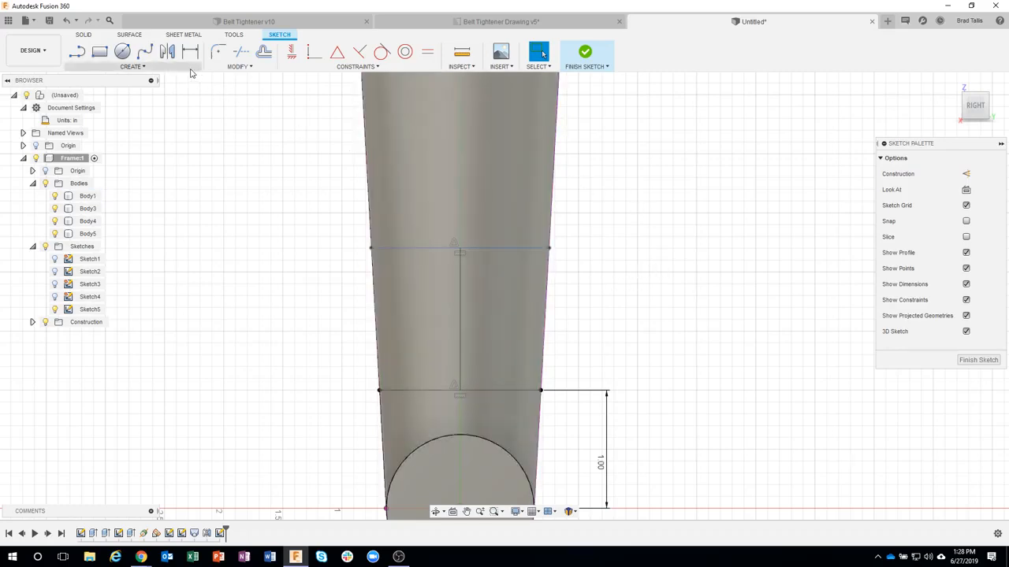
Step: Offset the lower horizontal line 3/16 in upward, toward the second horizontal line
left_click(264, 52)
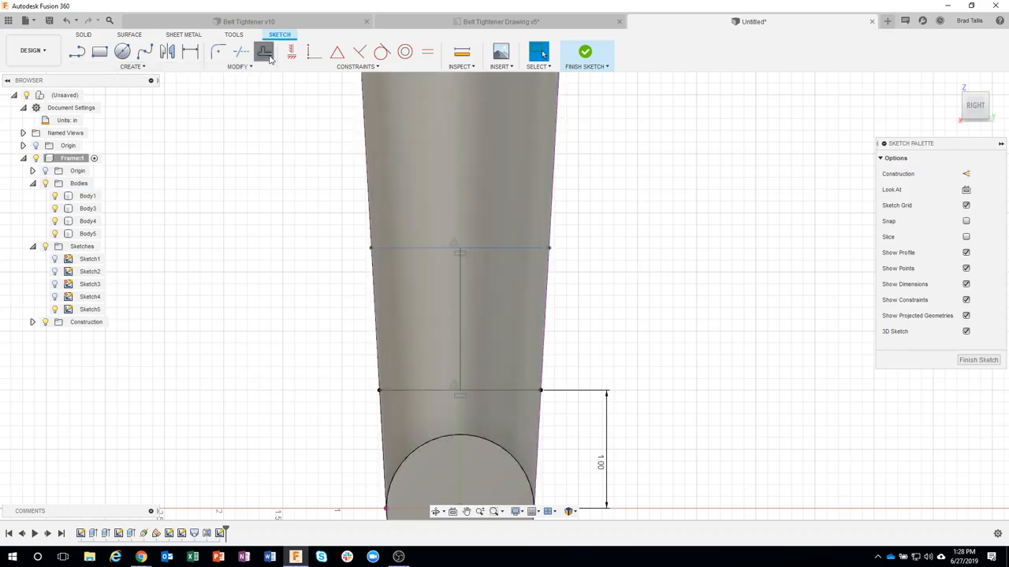
left_click(498, 392)
left_click_drag(499, 392, 499, 360)
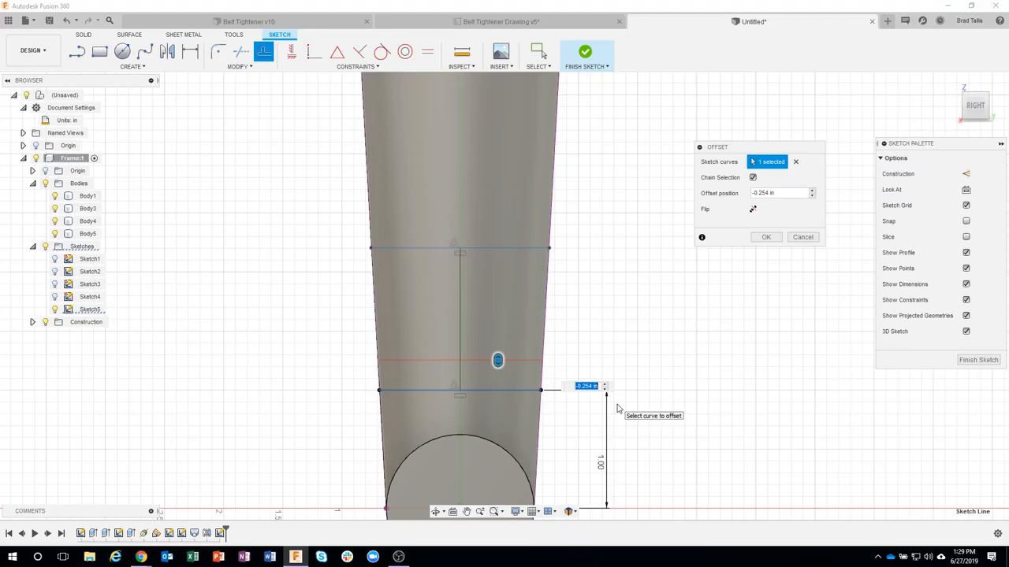
type("-3/16")
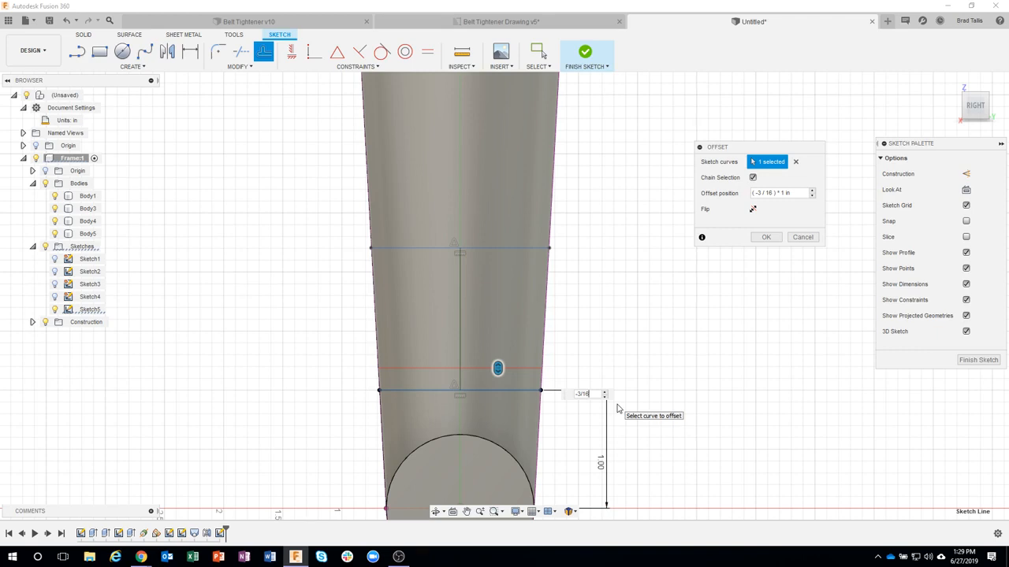
key("Return")
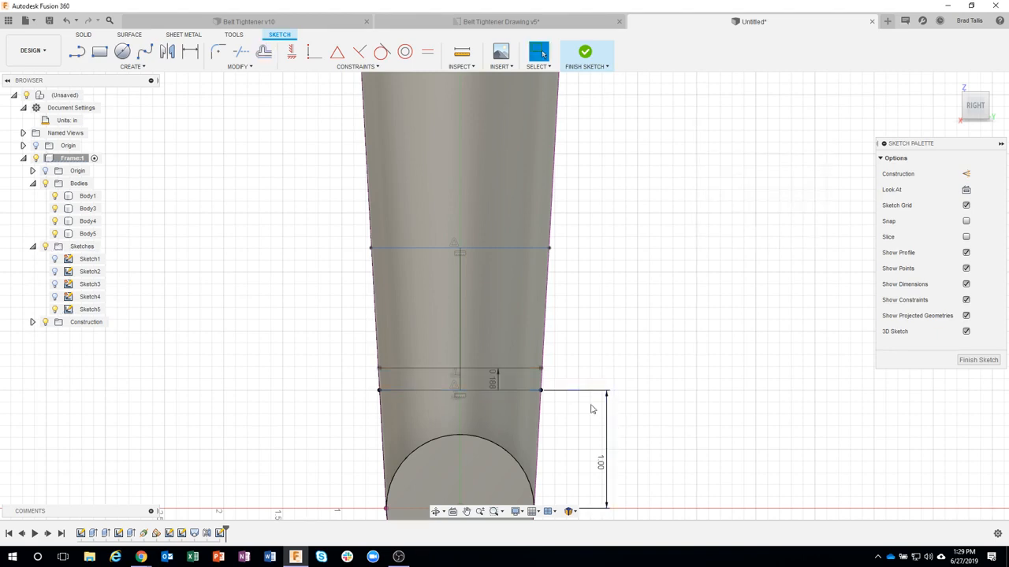
Step: Extend both ends of the lower offset line to the arm's projected edges
scroll(556, 378, "up", 2)
scroll(553, 378, "up", 5)
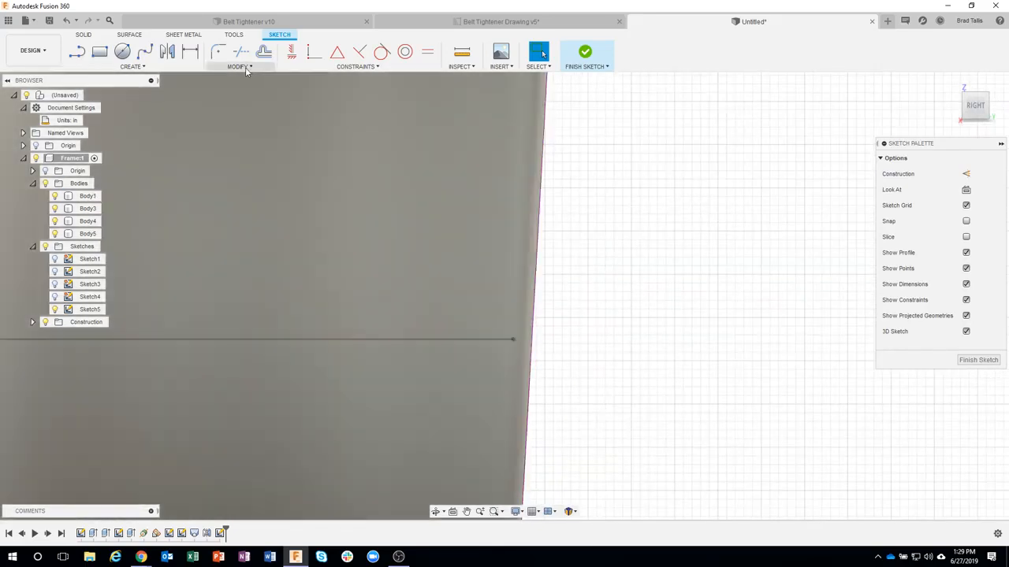
left_click(241, 67)
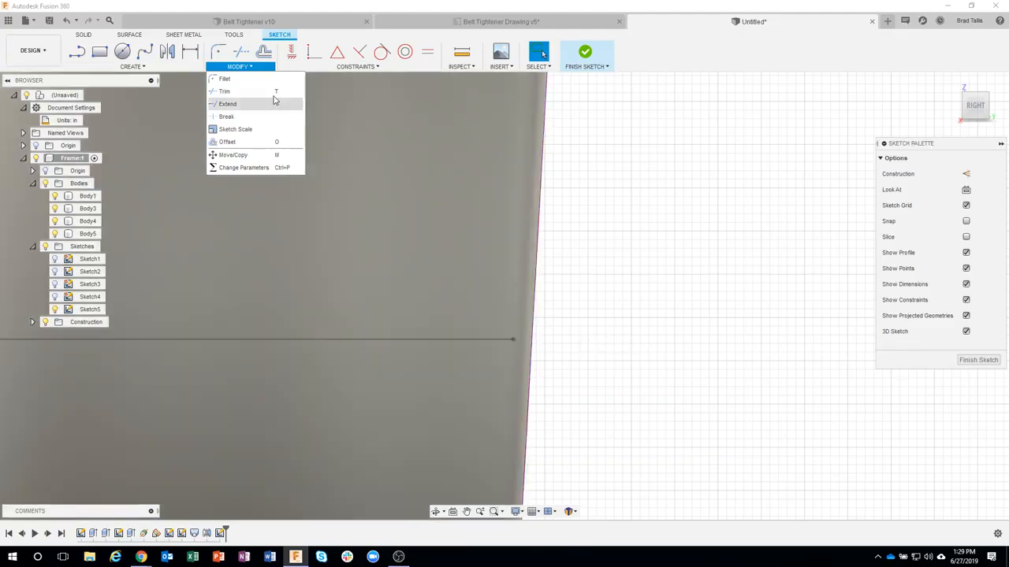
left_click(244, 104)
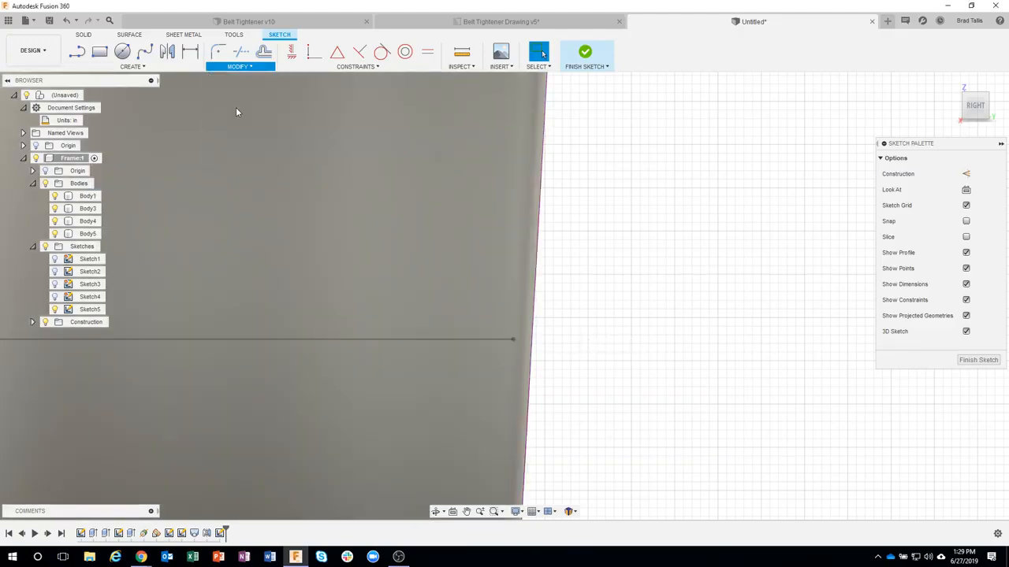
left_click(494, 339)
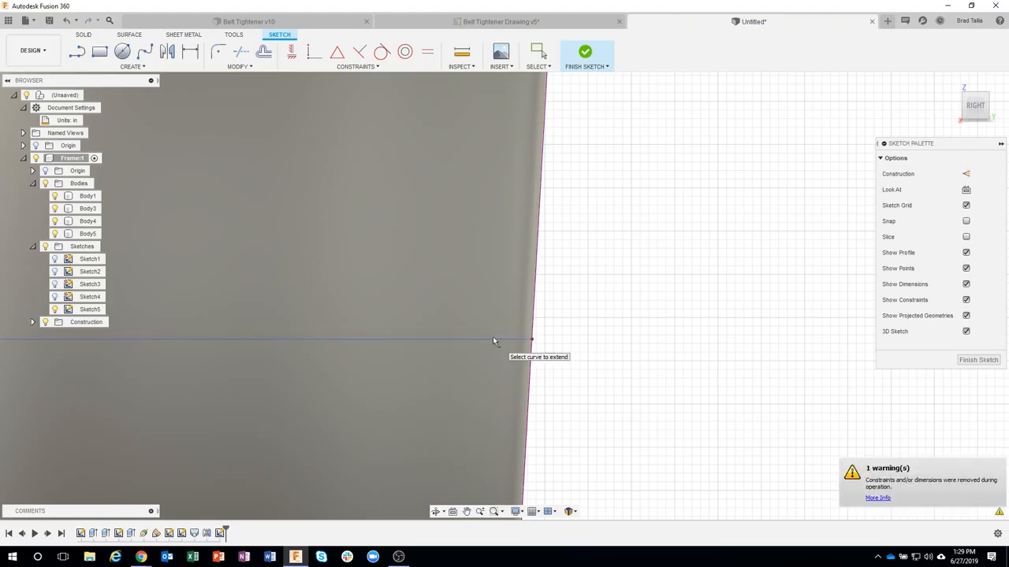
scroll(589, 428, "down", 4)
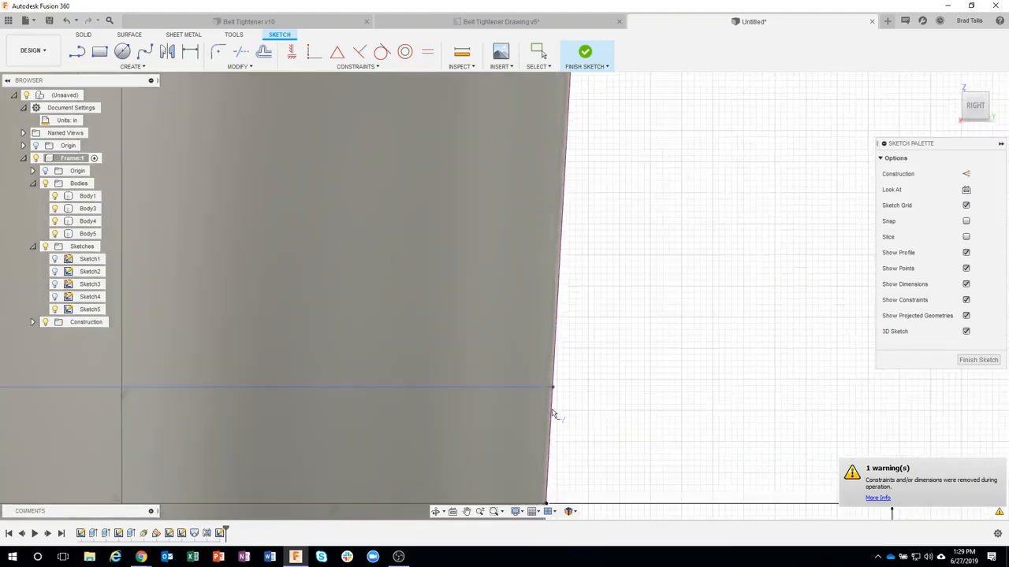
middle_click_drag(362, 332, 531, 306)
scroll(437, 307, "down", 2)
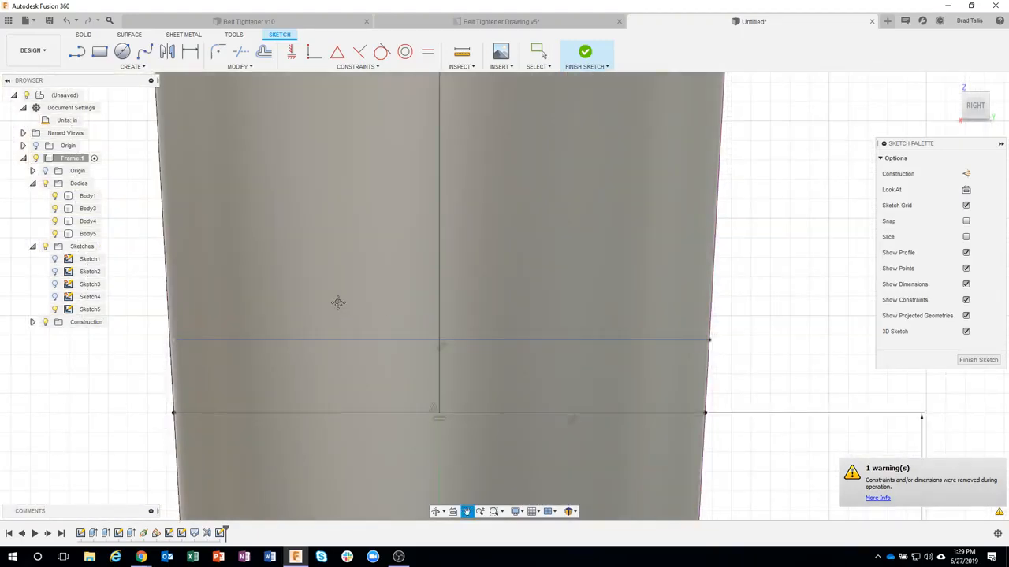
middle_click_drag(338, 302, 381, 292)
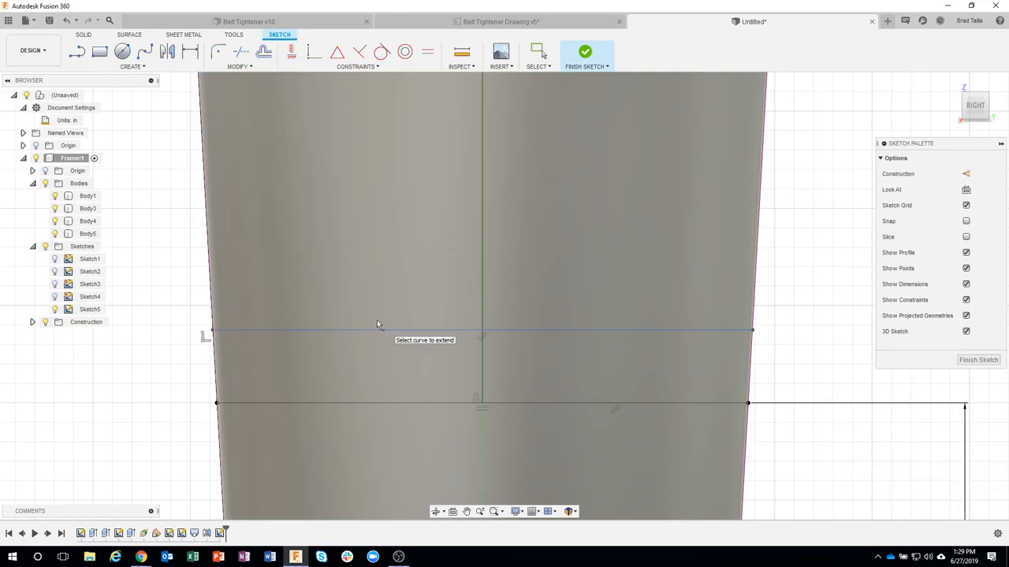
Step: Offset the upper horizontal line 3/16 in downward, toward the lower lines
scroll(189, 344, "down", 2)
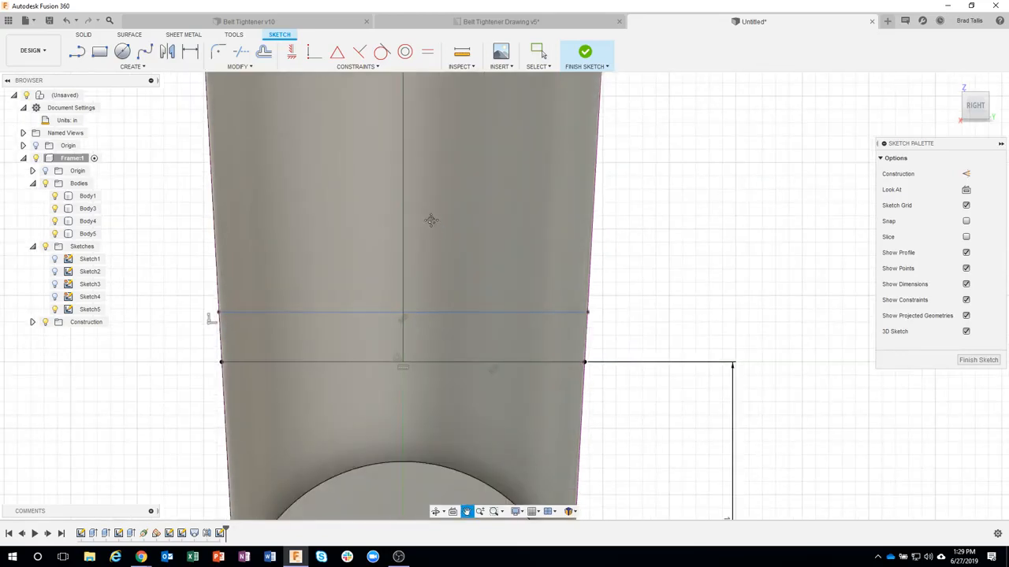
middle_click_drag(431, 218, 436, 335)
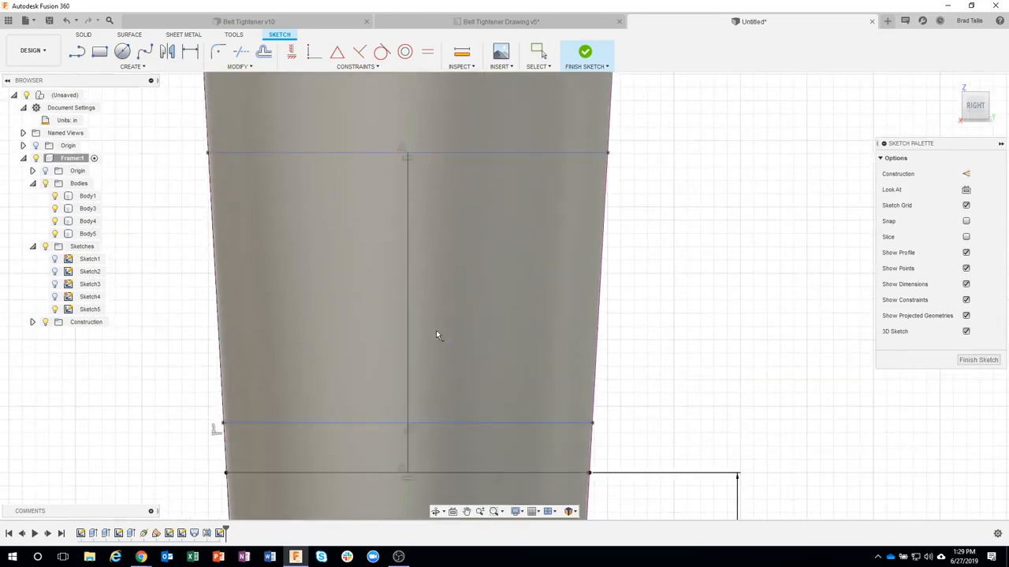
left_click(264, 52)
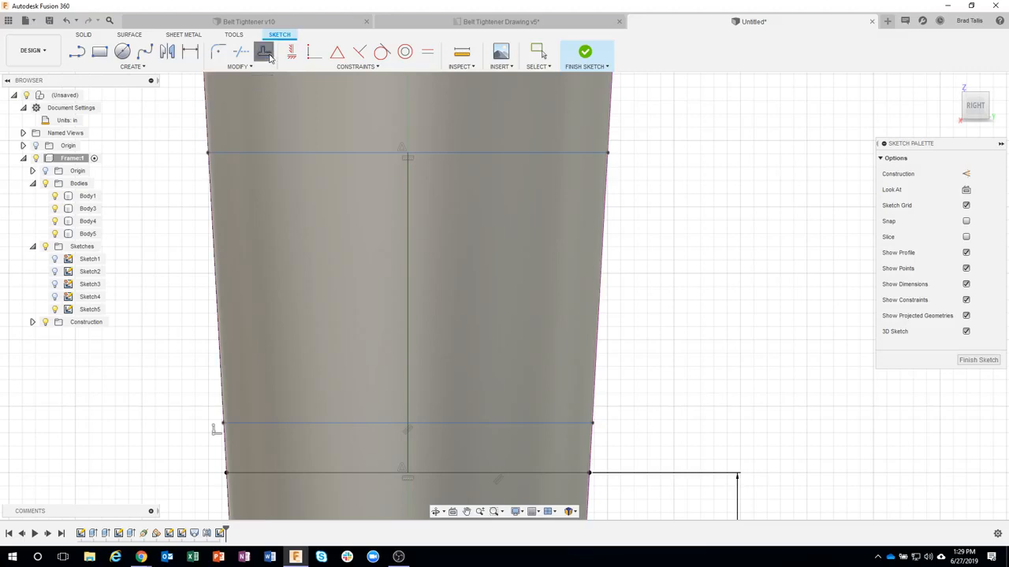
left_click(463, 152)
left_click_drag(464, 163, 464, 184)
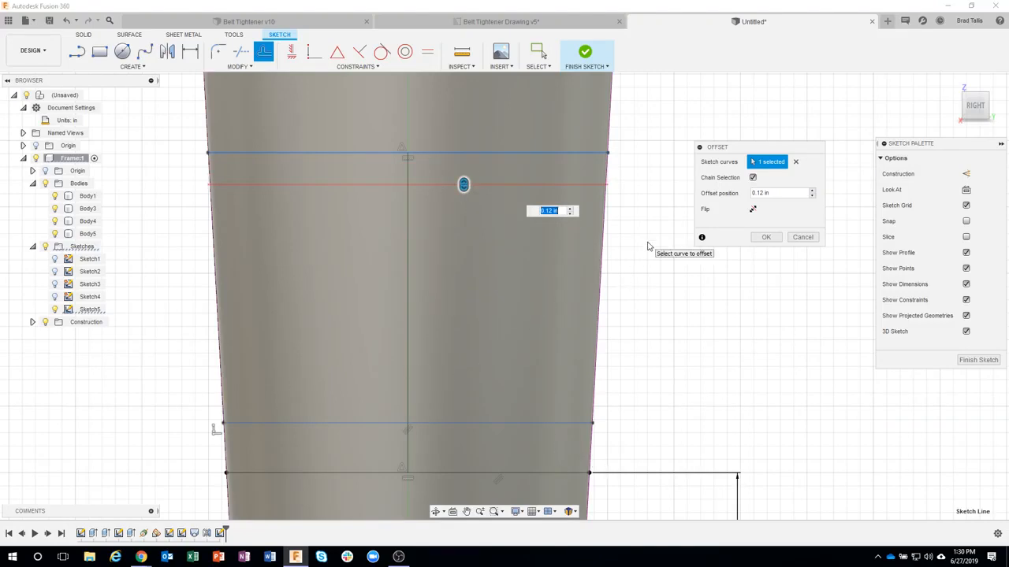
type("3/16")
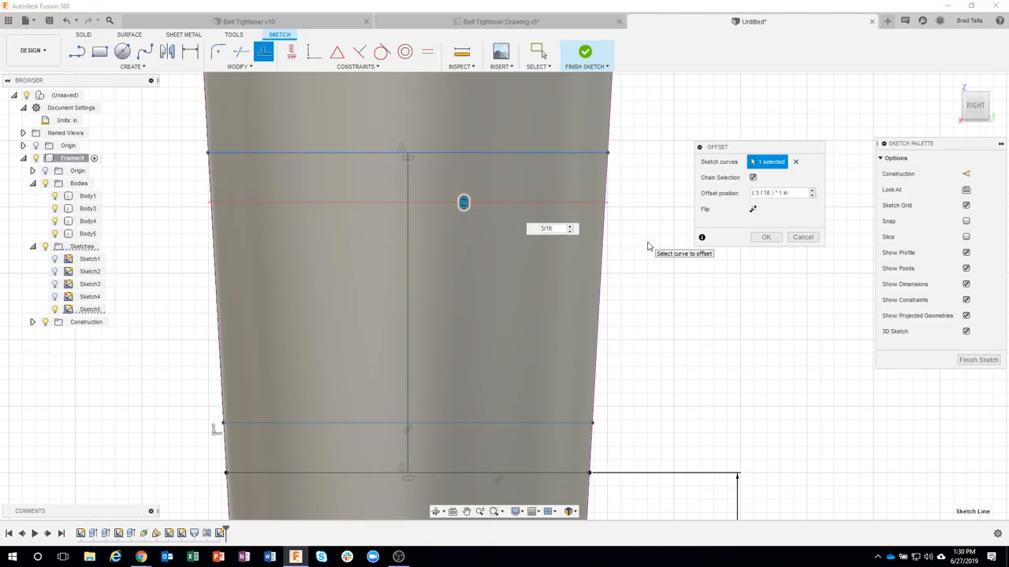
key("Return")
Step: Trim the upper offset line's right end back to the arm's right projected edge
scroll(622, 205, "up", 5)
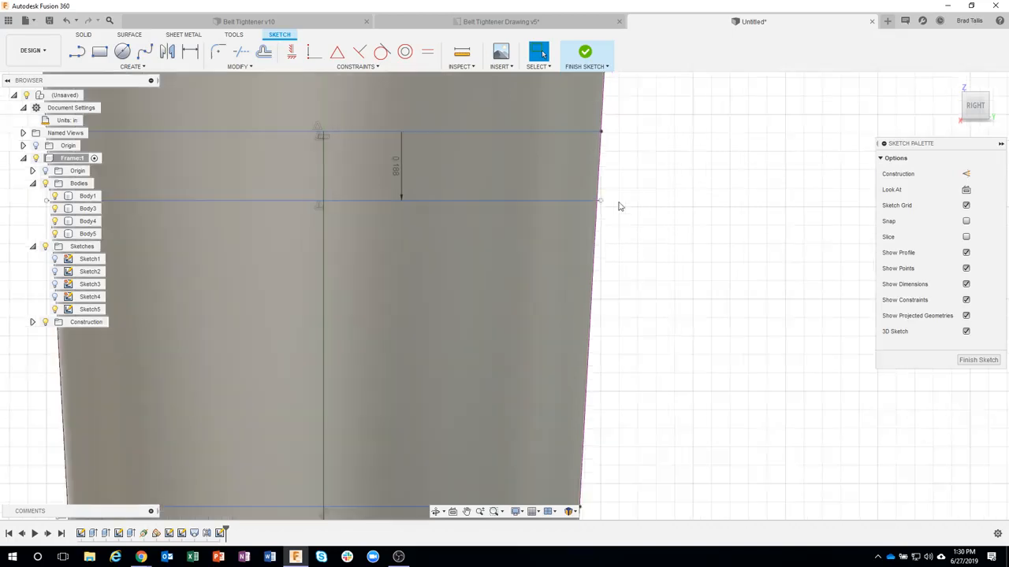
scroll(597, 226, "up", 1)
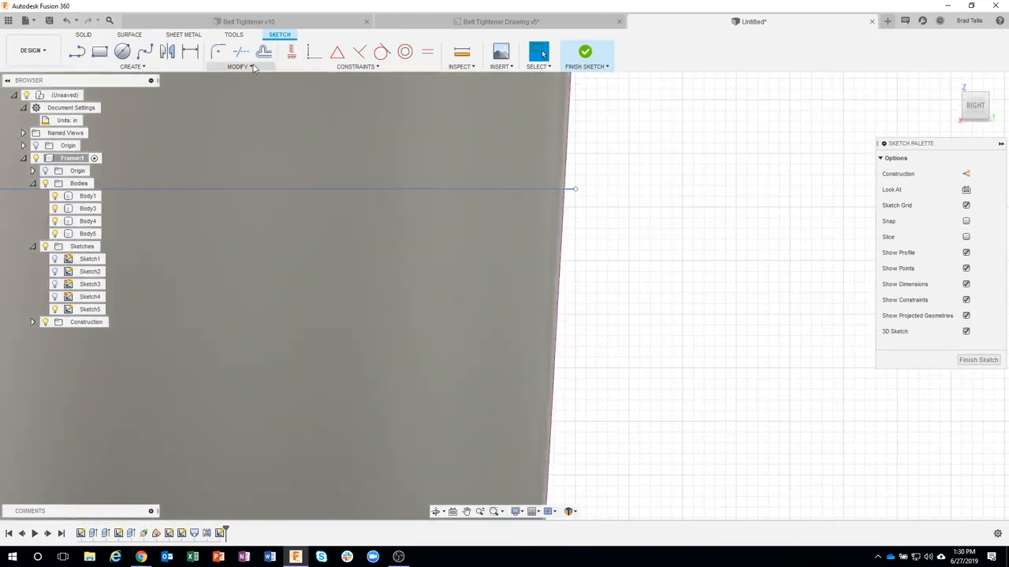
left_click(252, 68)
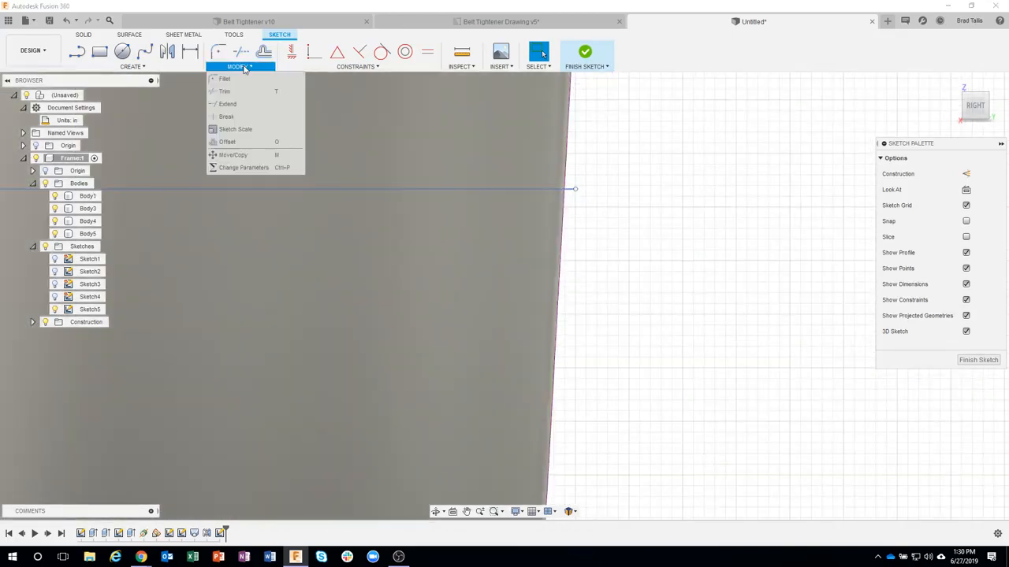
left_click(230, 93)
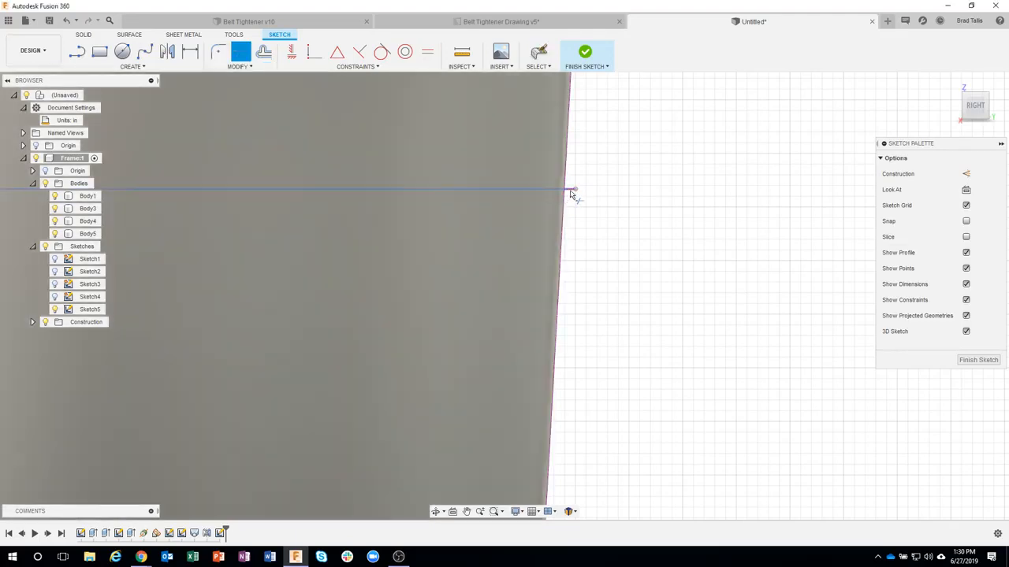
left_click(572, 192)
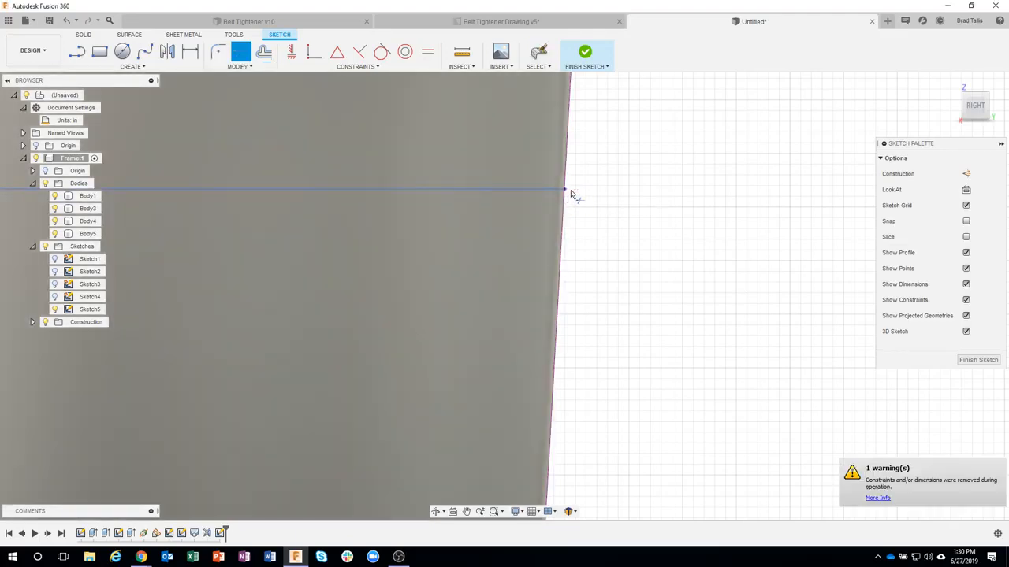
scroll(581, 322, "down", 2)
middle_click_drag(368, 296, 518, 304)
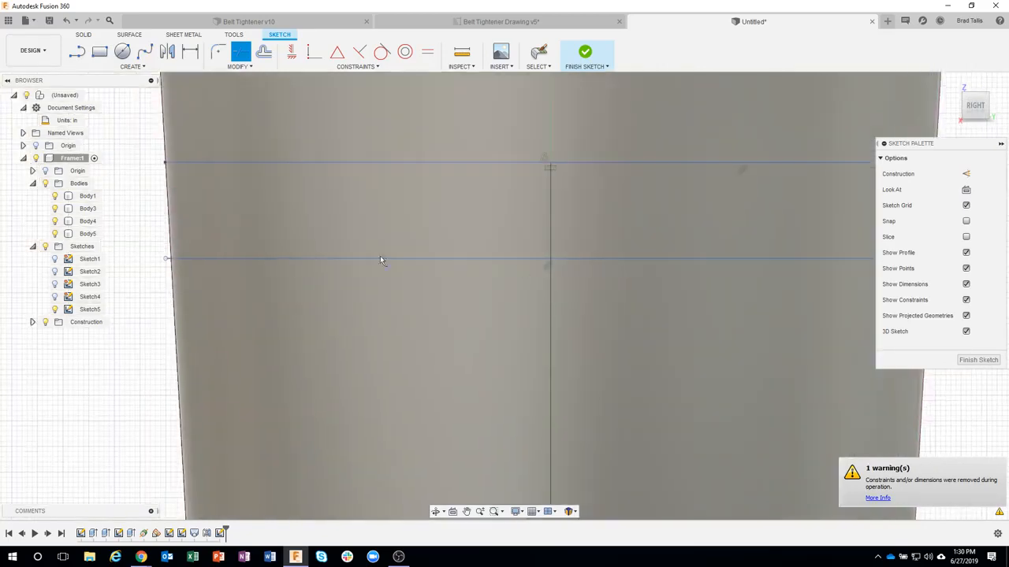
left_click(171, 263)
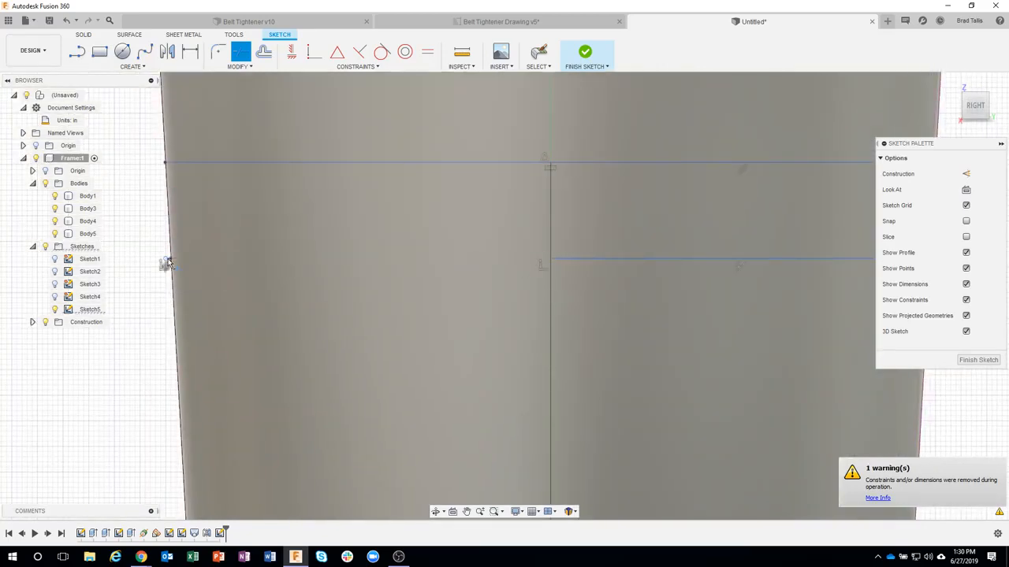
key("Escape")
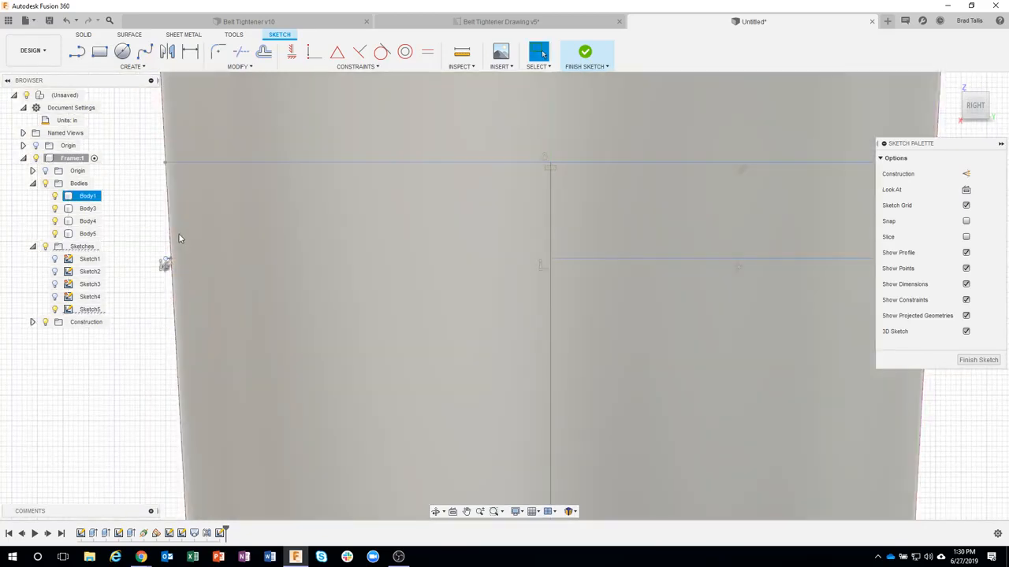
key("ctrl+z")
Step: Trim the upper offset line's left overhang back to the arm's left projected edge
scroll(162, 243, "up", 3)
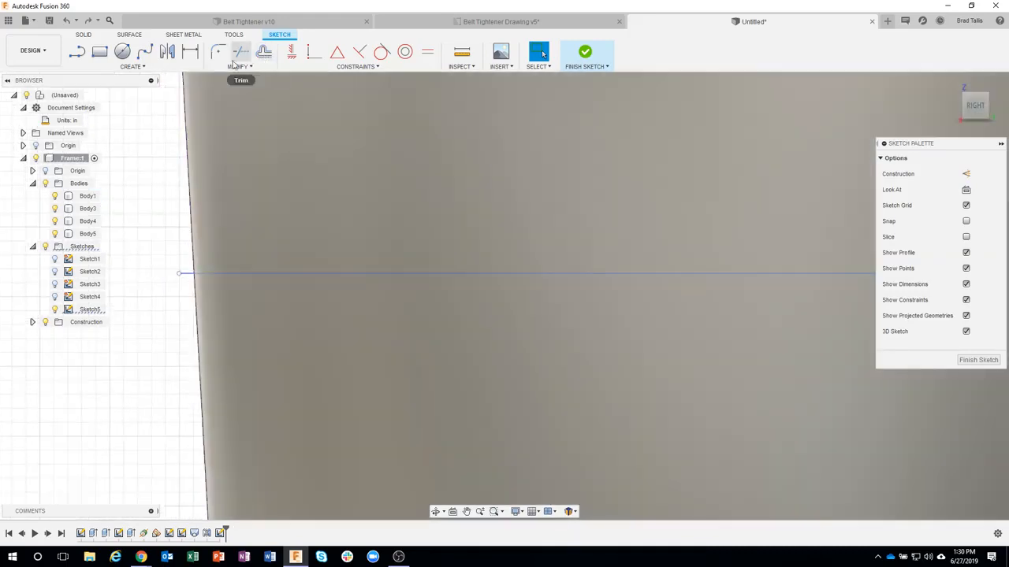
left_click(239, 53)
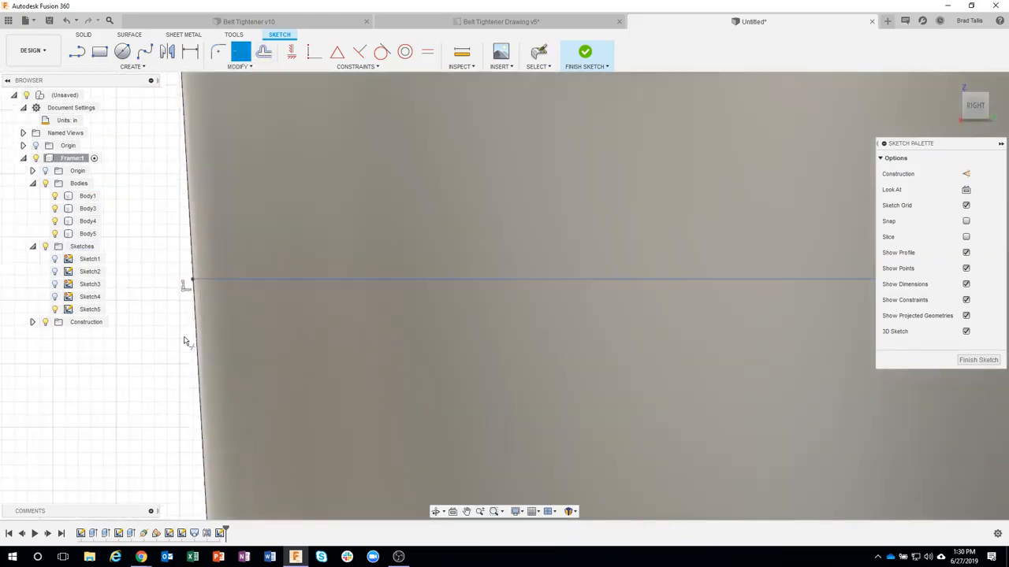
Step: Offset the vertical center line to the left by (3/16)/2 in
scroll(186, 341, "down", 5)
middle_click_drag(259, 357, 317, 245)
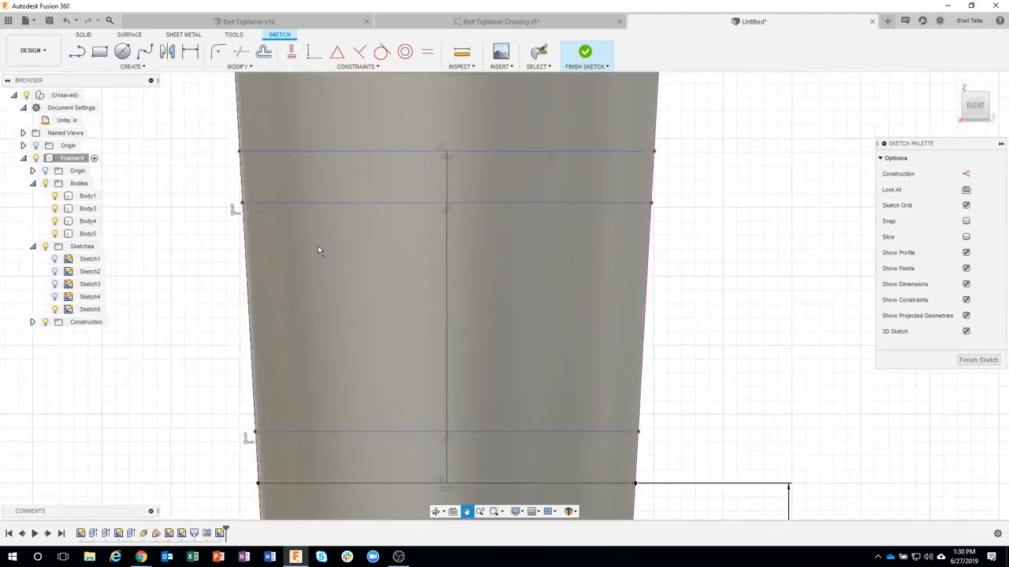
scroll(377, 313, "down", 2)
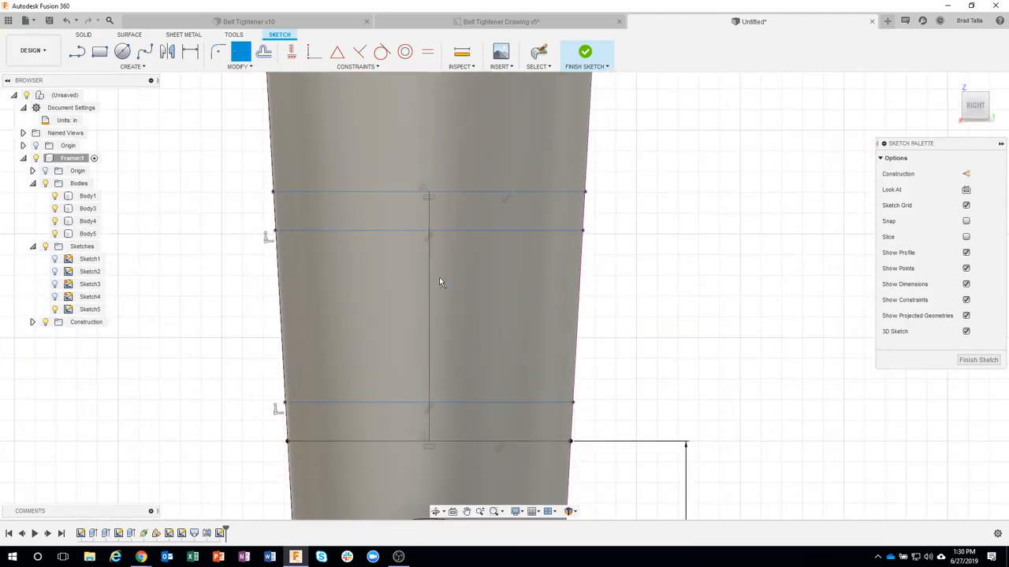
left_click(264, 52)
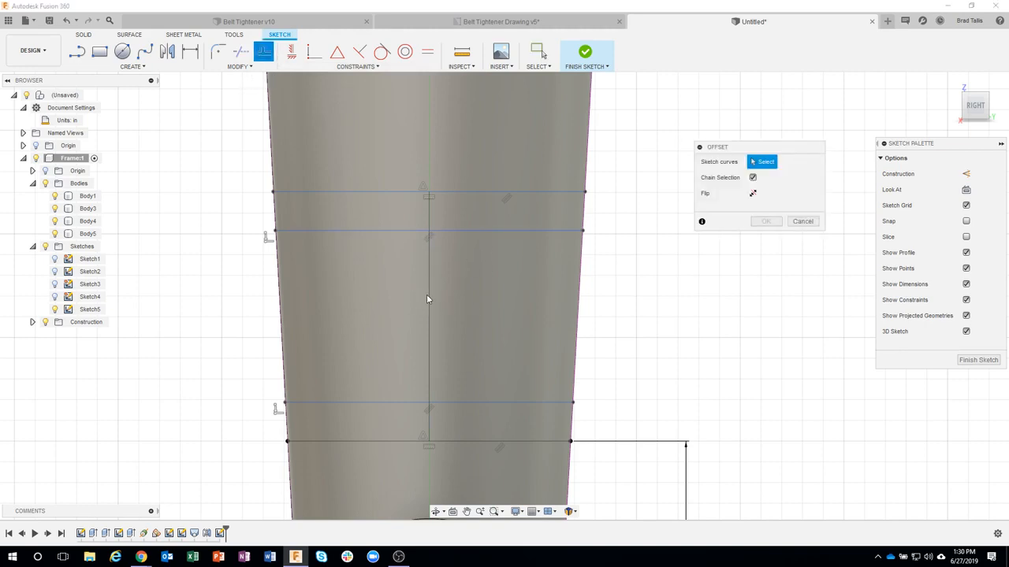
left_click(427, 294)
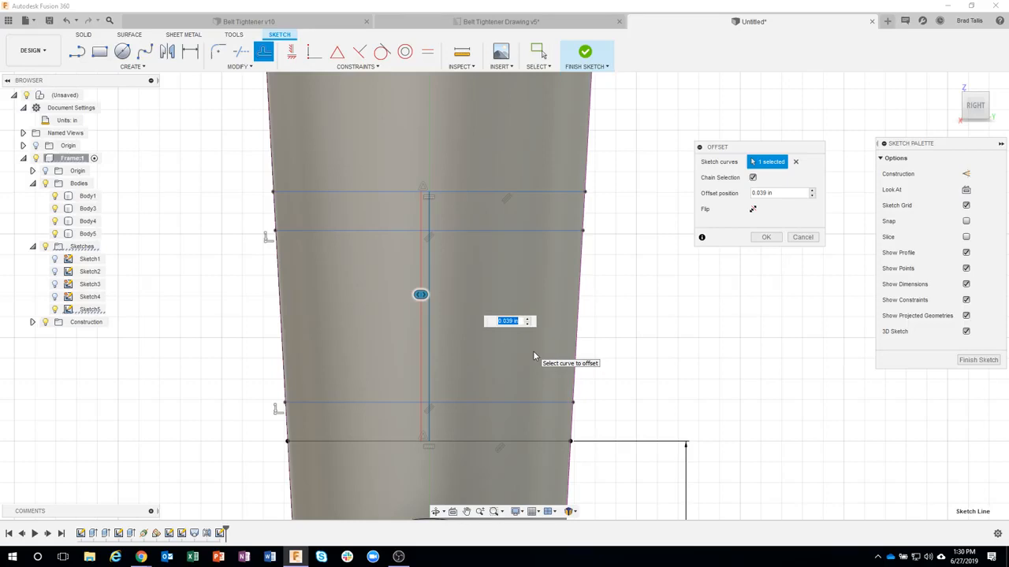
type("0")
type("3/16")
type(")")
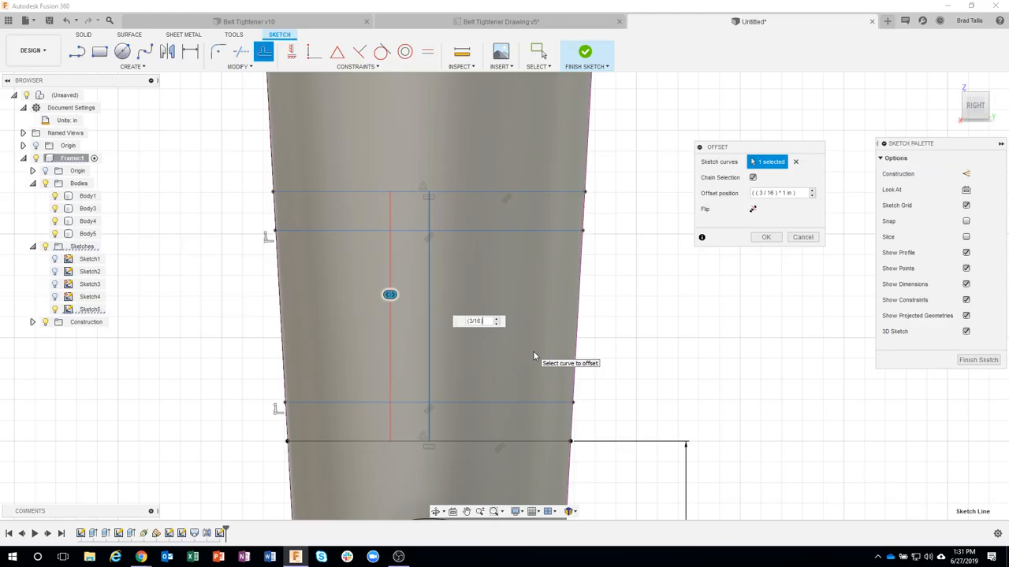
type("/2")
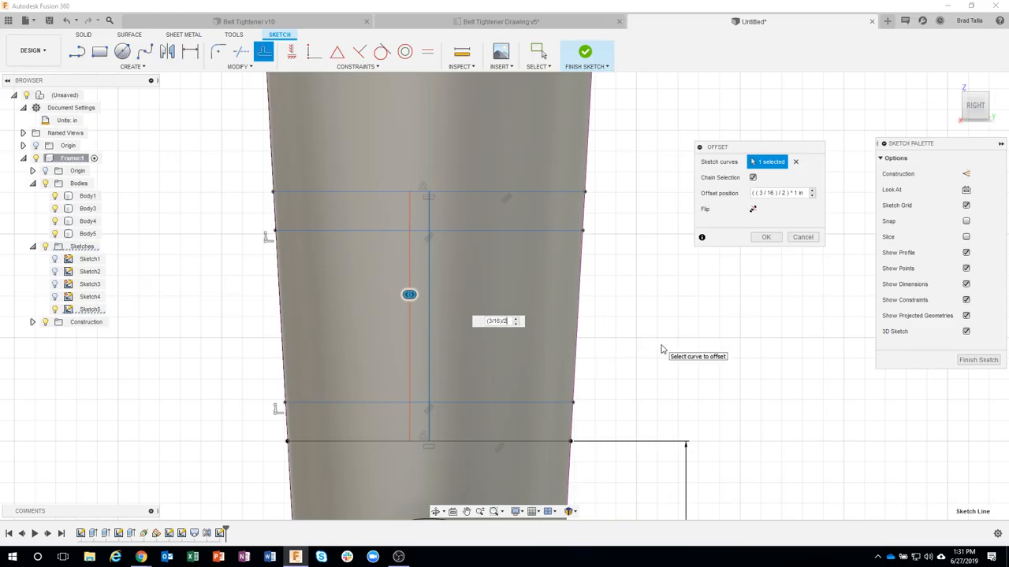
key("Return")
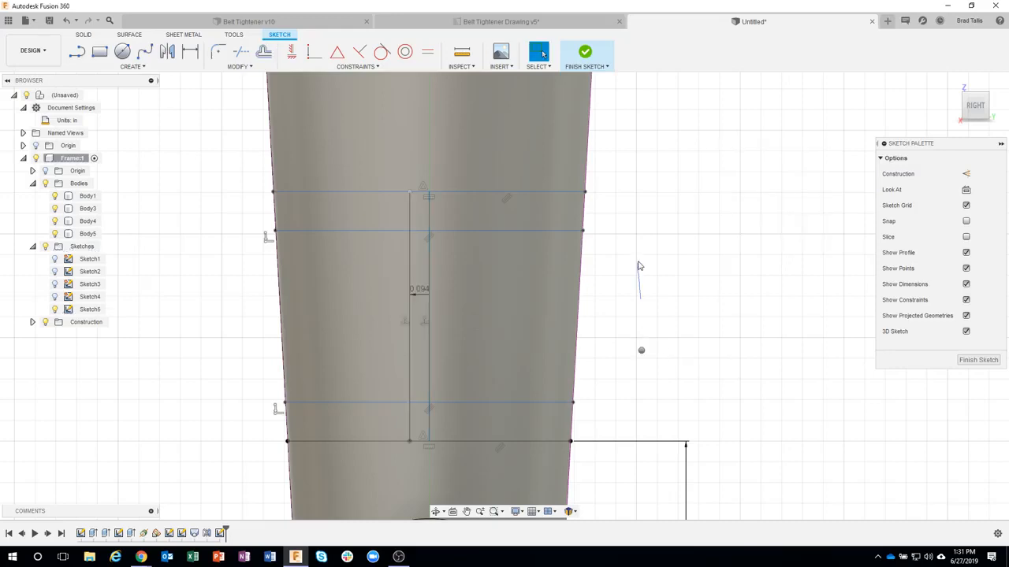
Step: Offset the vertical center line (3/16)/2 in toward the opposite side of the first offset and hide the Frame's bodies
key("o")
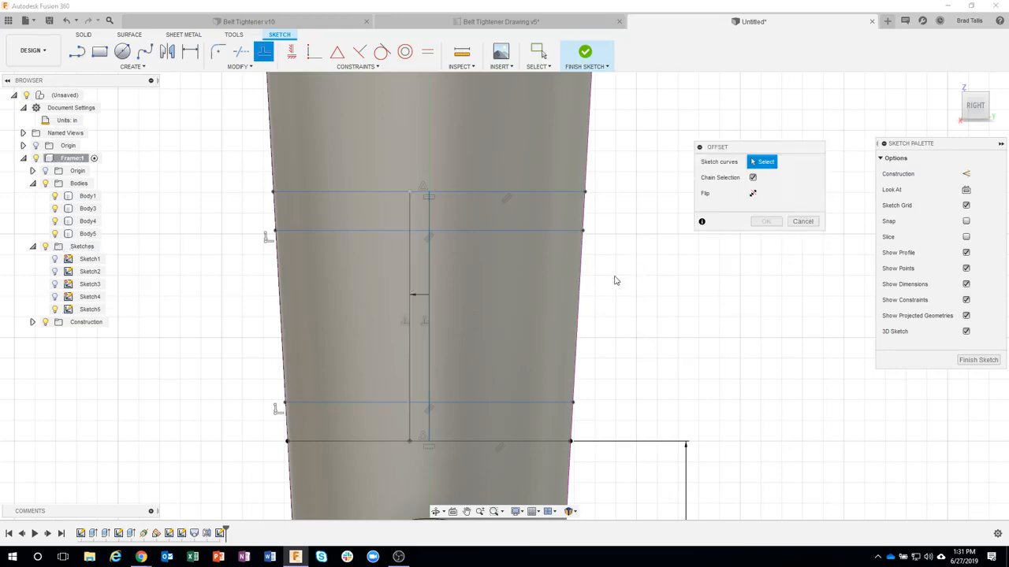
left_click(430, 278)
left_click_drag(443, 281, 457, 277)
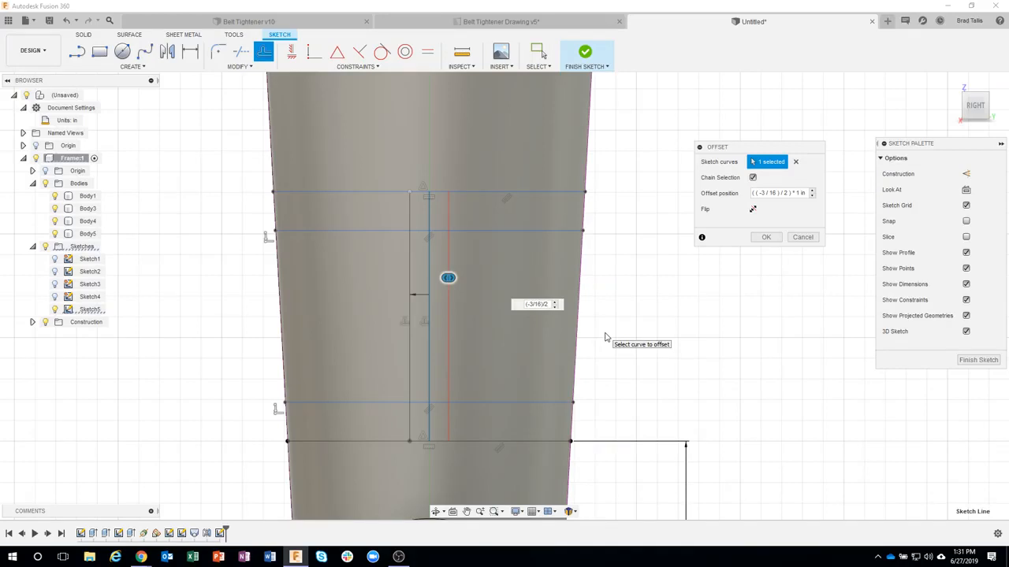
key("Return")
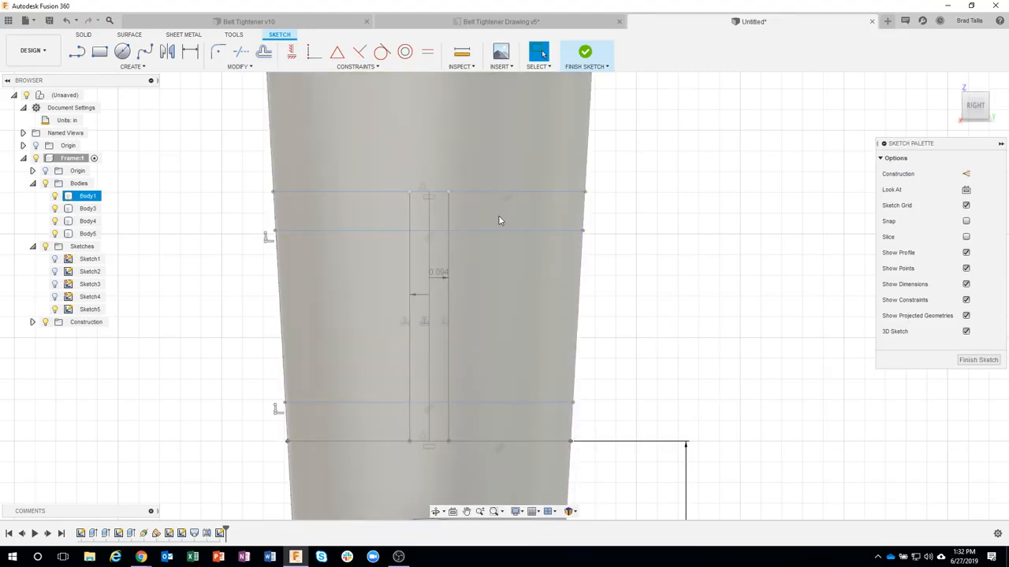
left_click(46, 184)
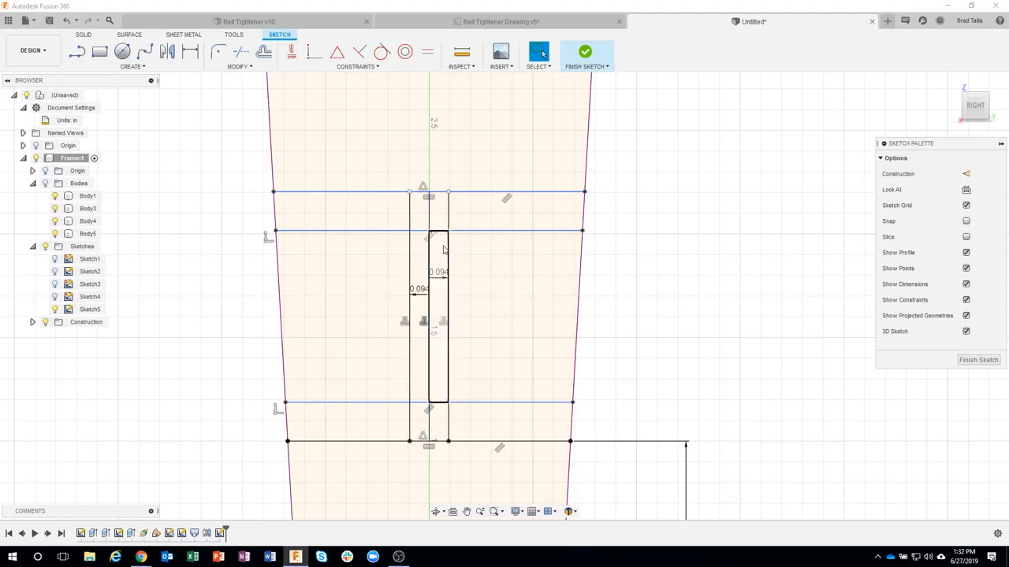
left_click(476, 222)
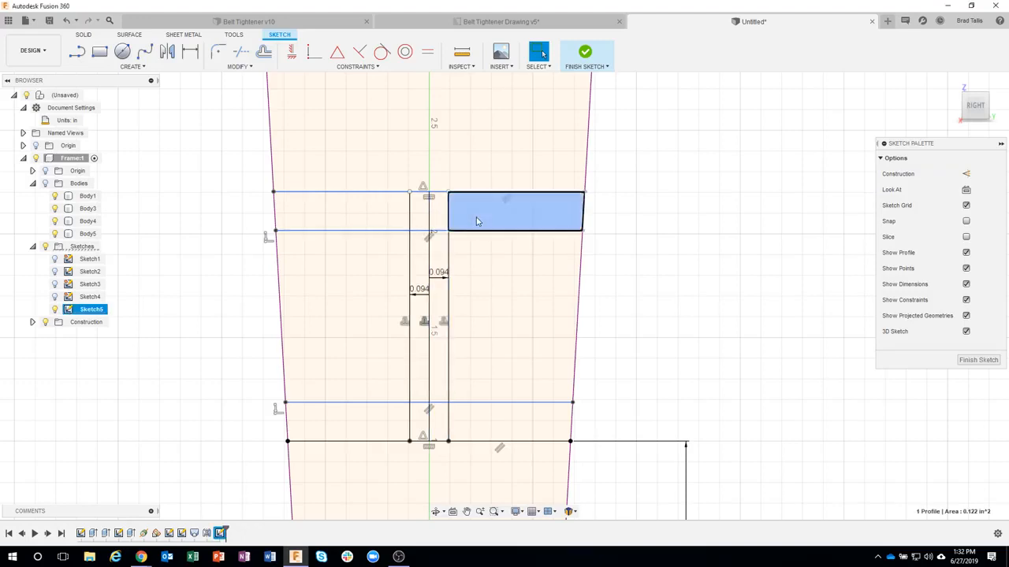
left_click(436, 211, "shift")
left_click(422, 219, "shift")
left_click(385, 218, "shift")
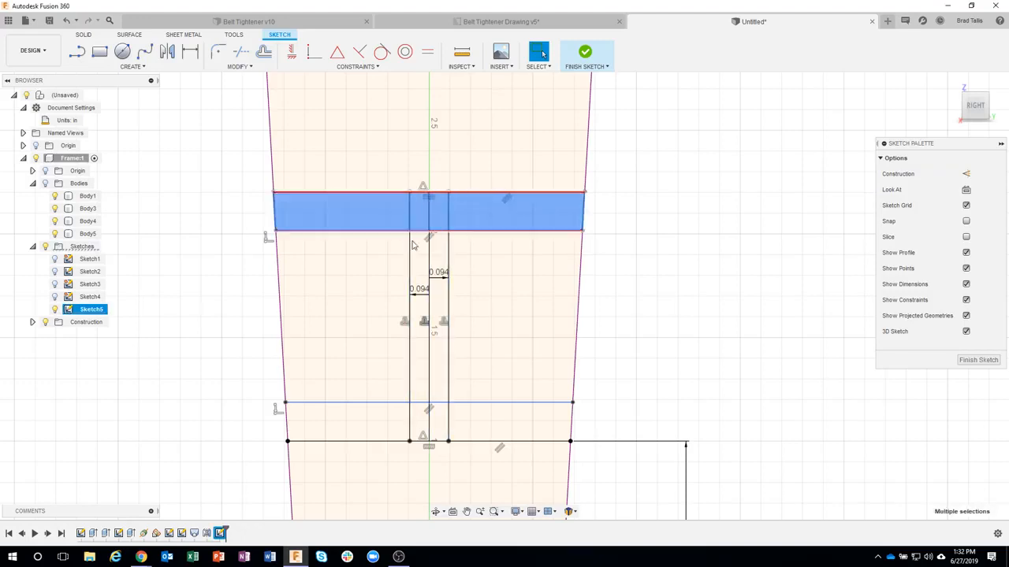
left_click(416, 246, "shift")
left_click(438, 254, "shift")
left_click(441, 298, "shift")
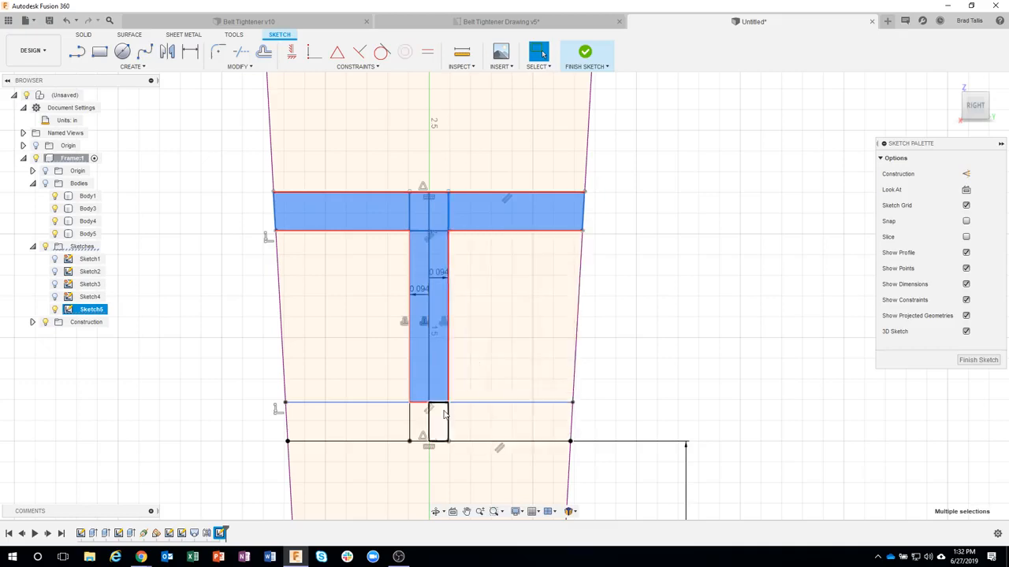
left_click(439, 421, "shift")
left_click(687, 368)
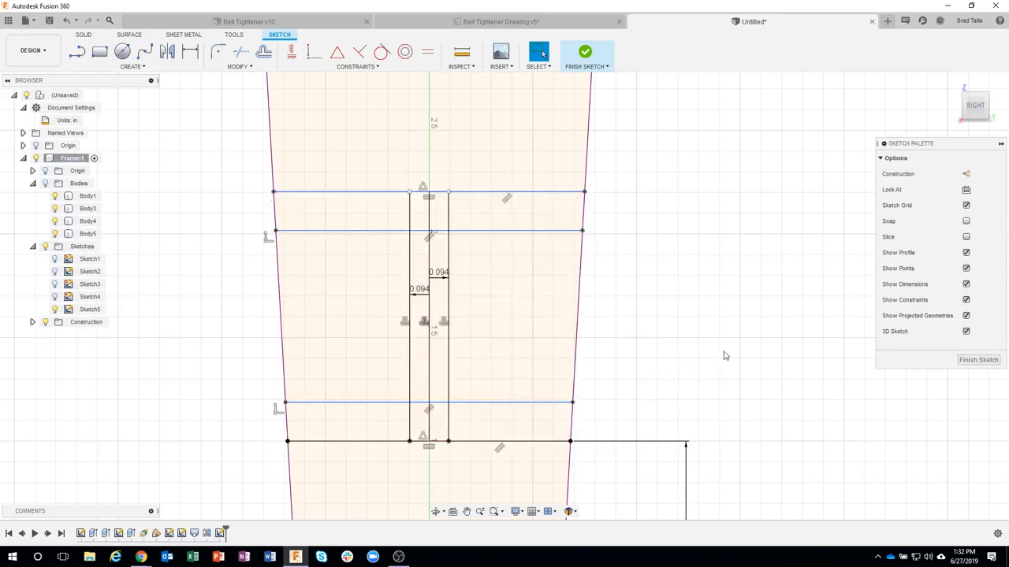
Step: Convert the vertical center line of the cross member sketch to construction geometry
left_click(430, 223)
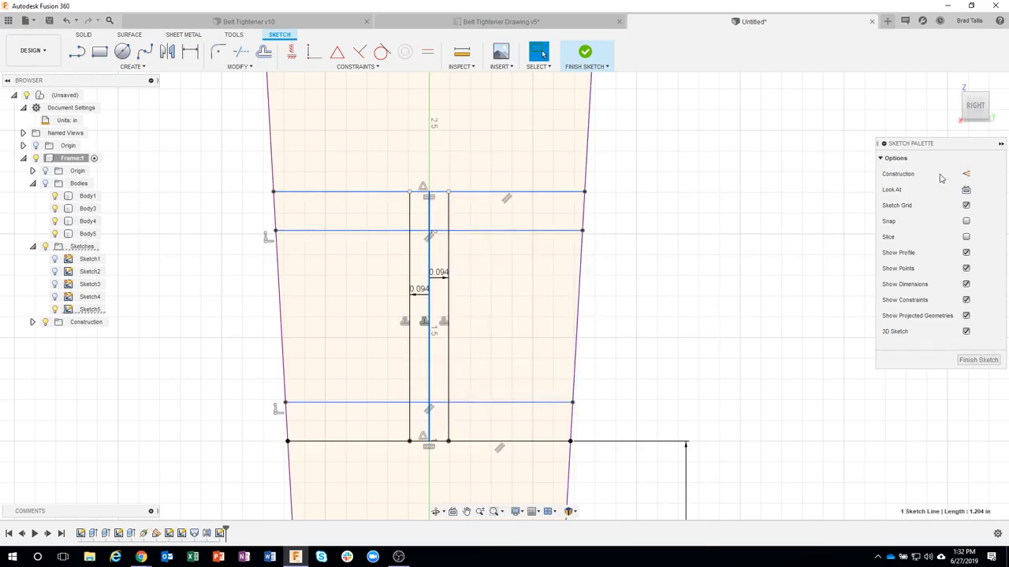
left_click(966, 174)
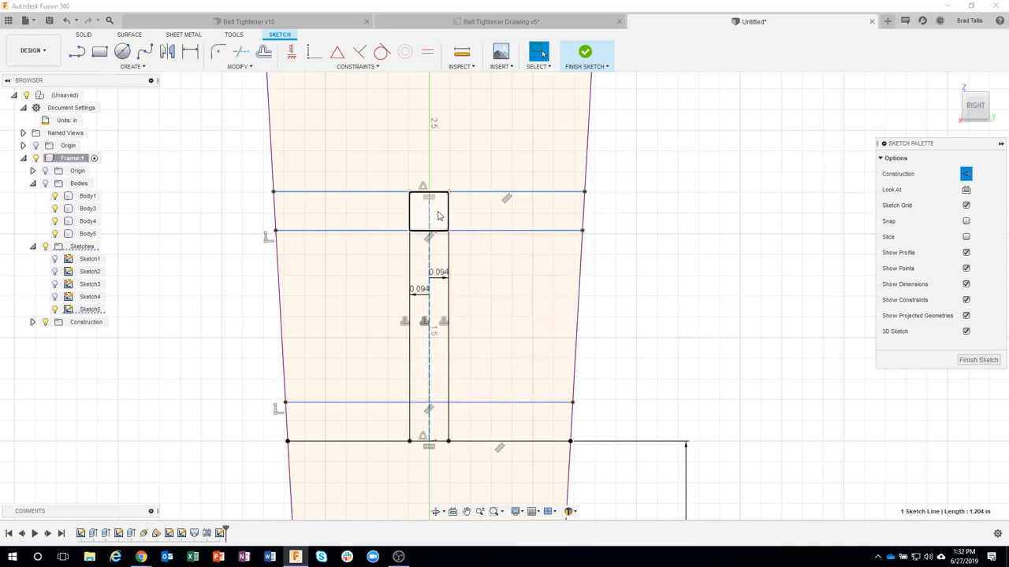
Step: Start an Extrude of the seven regions forming the I-shaped profile and show the Frame's bodies again
left_click(438, 214)
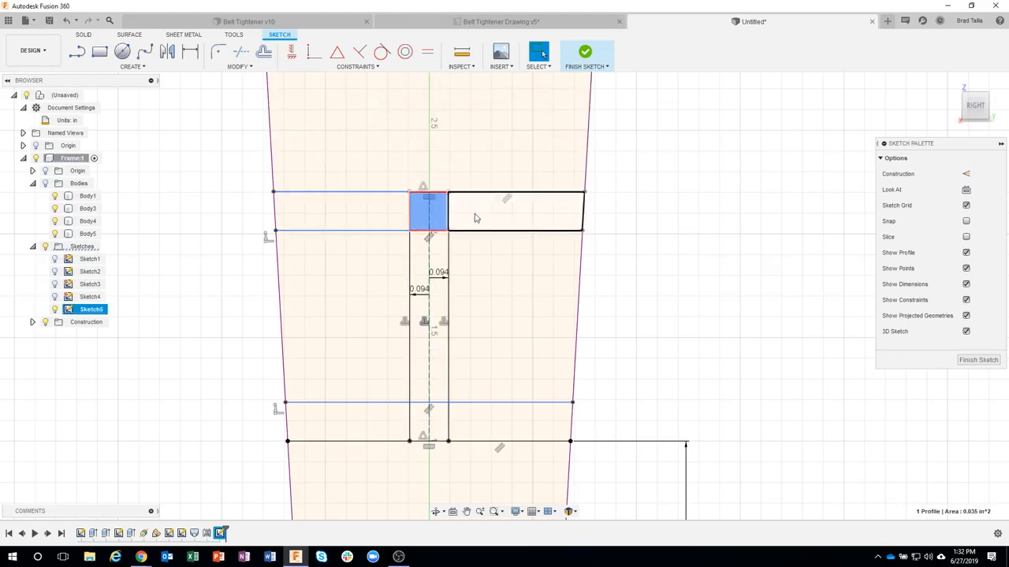
left_click(475, 215, "shift")
left_click(399, 215, "shift")
left_click(439, 264, "shift")
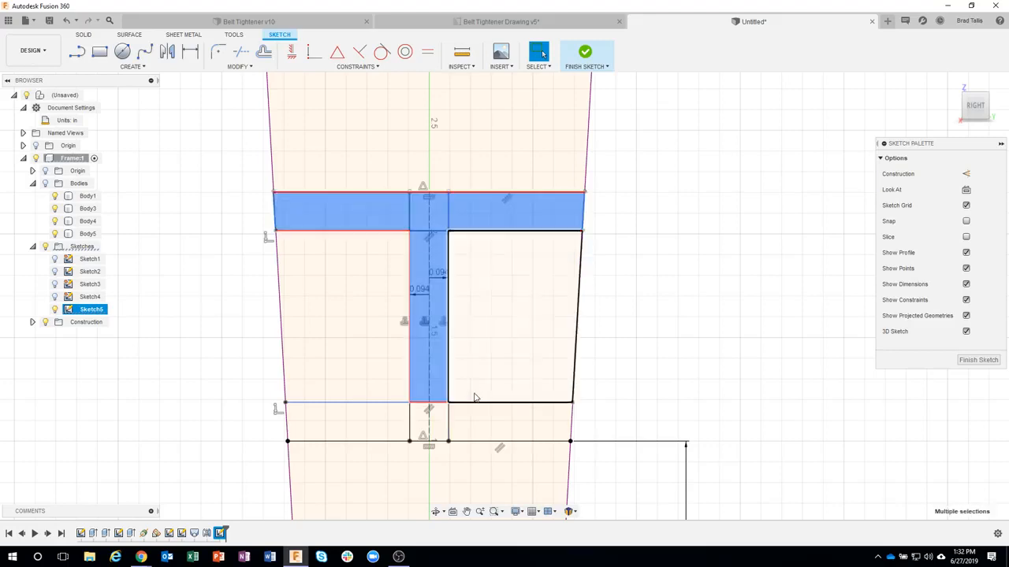
left_click(504, 422, "shift")
left_click(418, 419, "shift")
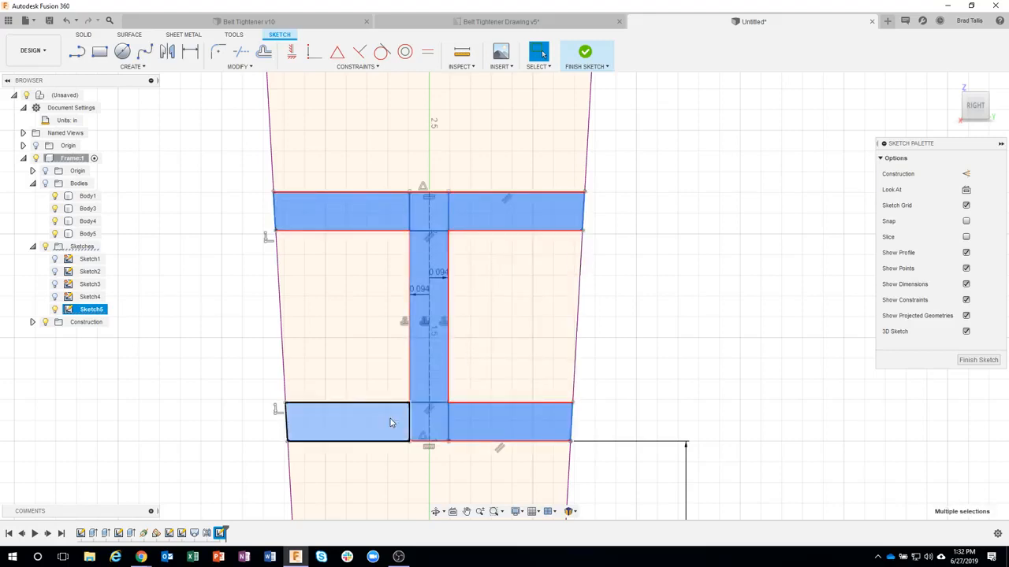
right_click(382, 423)
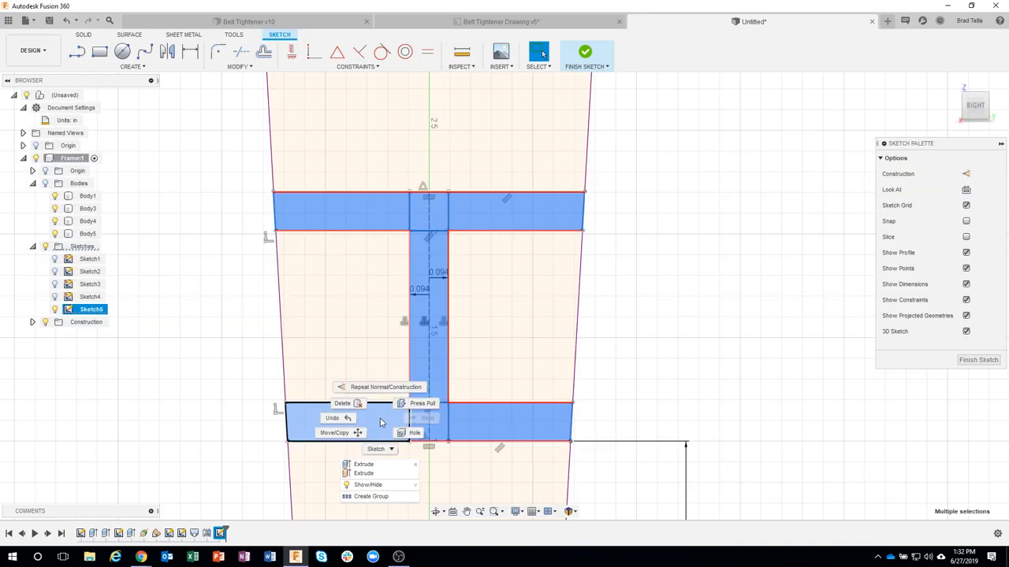
left_click(363, 464)
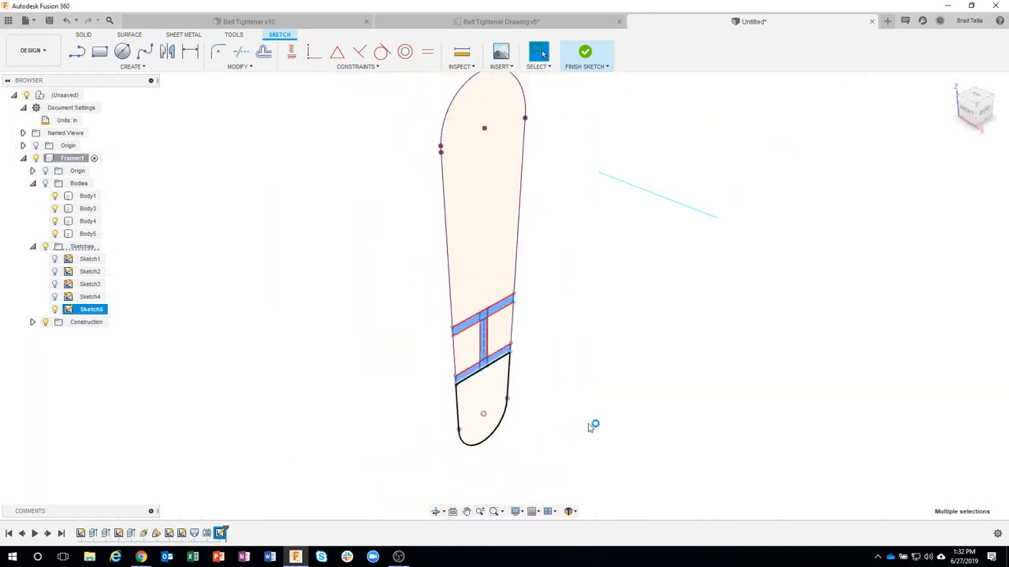
left_click(45, 182)
Step: Pull the I-shaped extrusion out about 0.87 in and make its direction symmetric about the profile plane
scroll(508, 398, "up", 3)
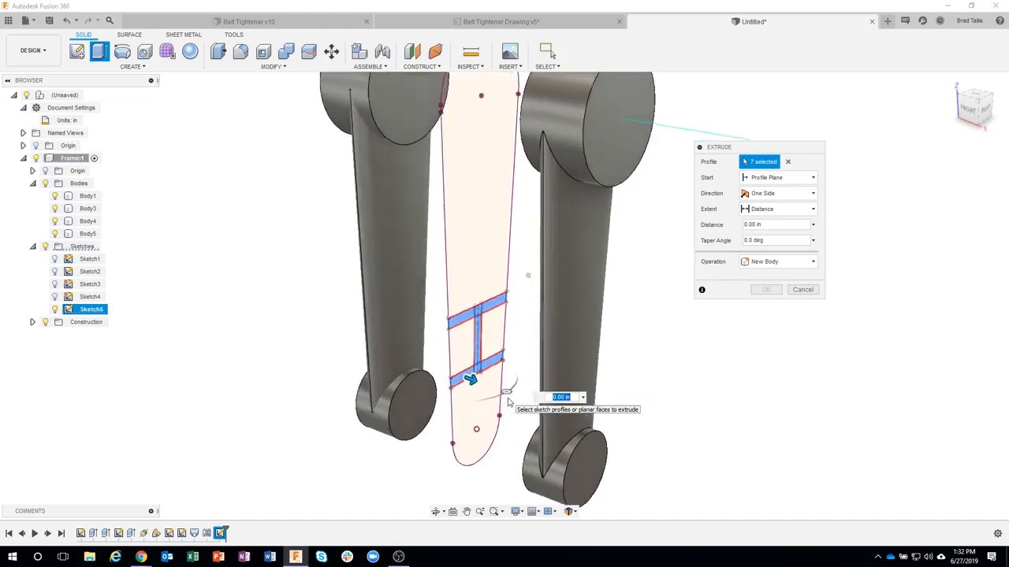
scroll(508, 402, "up", 2)
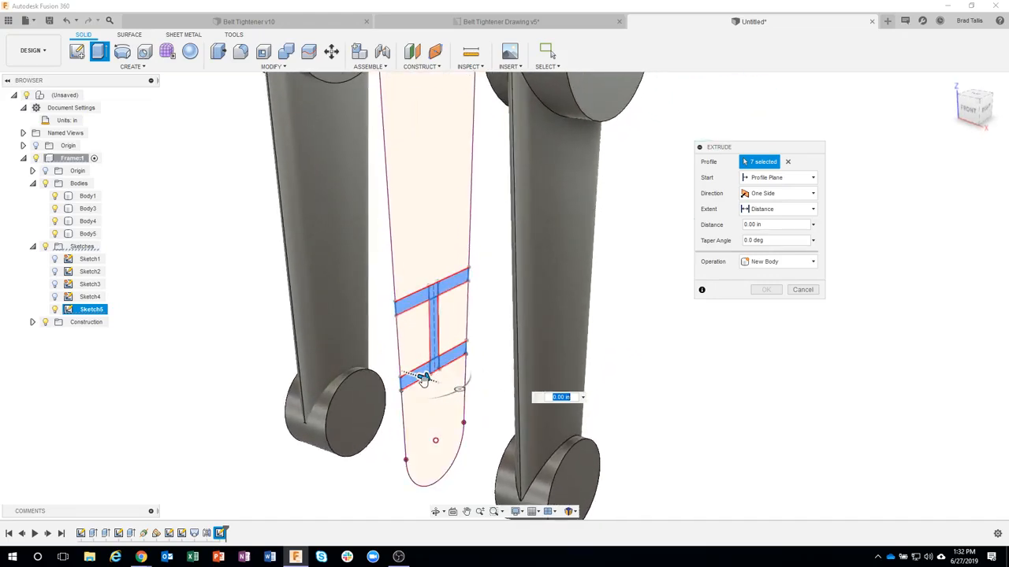
left_click_drag(423, 379, 482, 394)
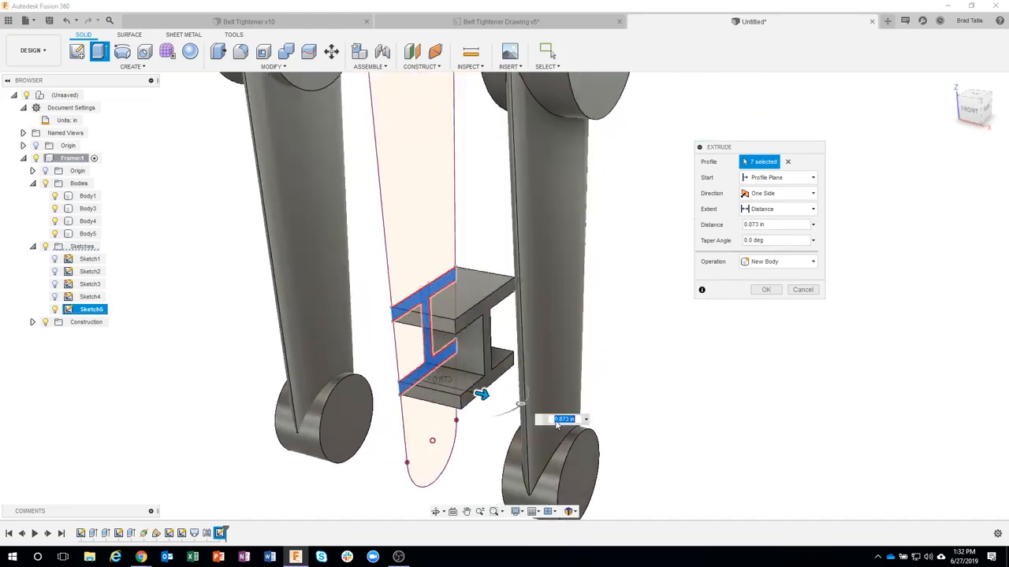
middle_click_drag(557, 425, 619, 358, "shift")
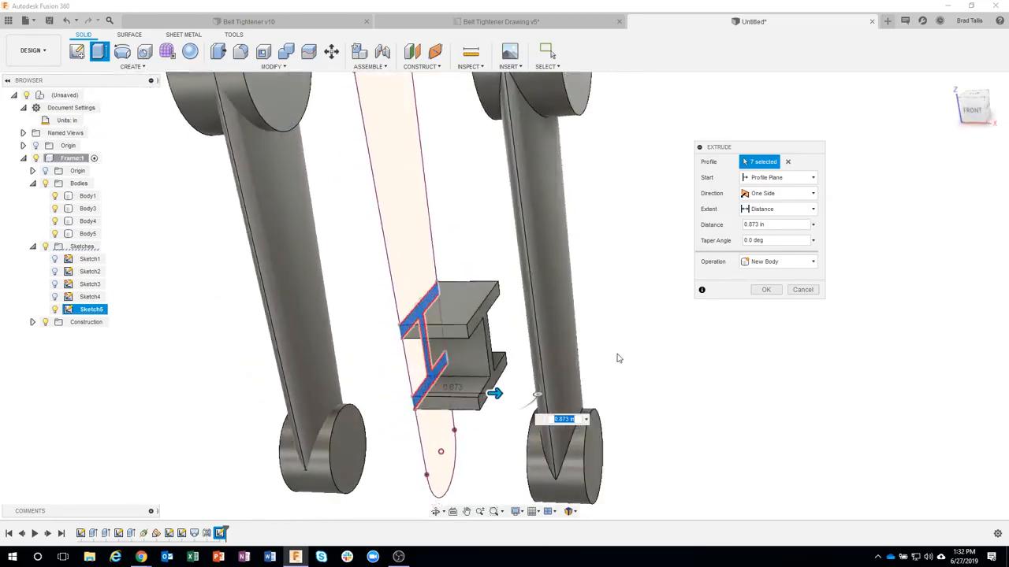
left_click(781, 193)
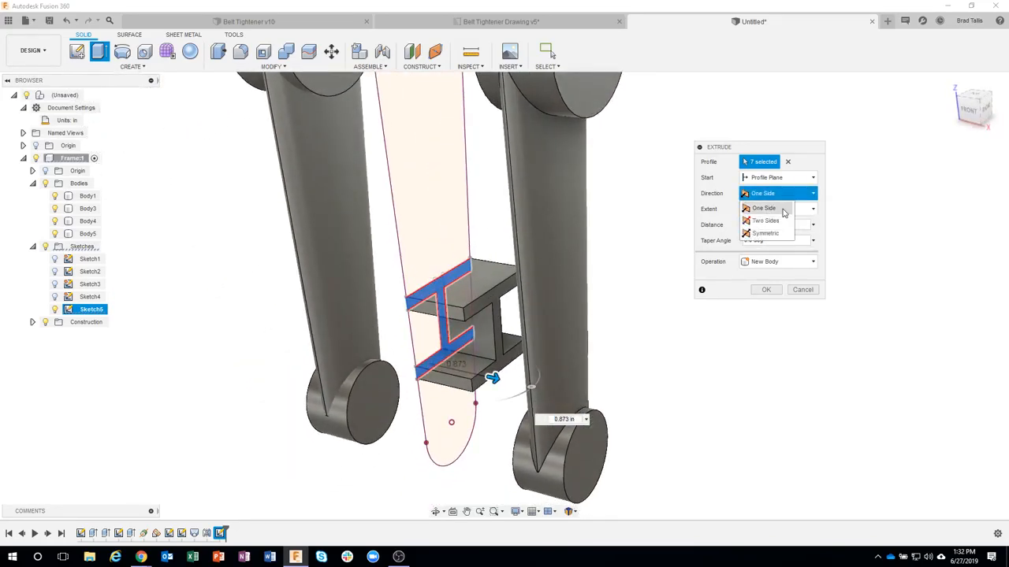
left_click(766, 233)
middle_click_drag(492, 296, 693, 358, "shift")
middle_click_drag(684, 406, 676, 323, "shift")
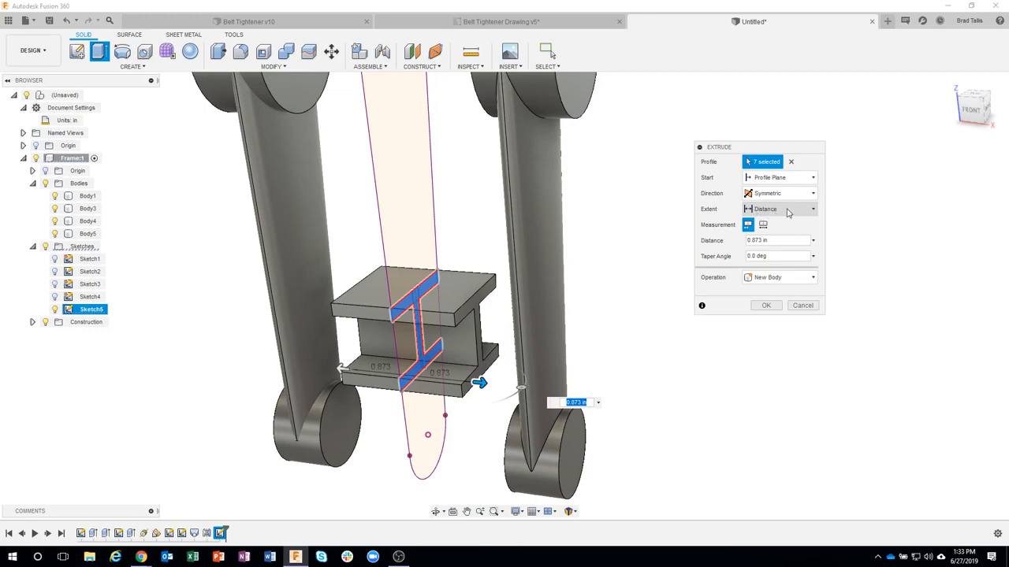
Step: Extend the symmetric cross member extrusion with the All extent and join it to the arms
left_click(786, 210)
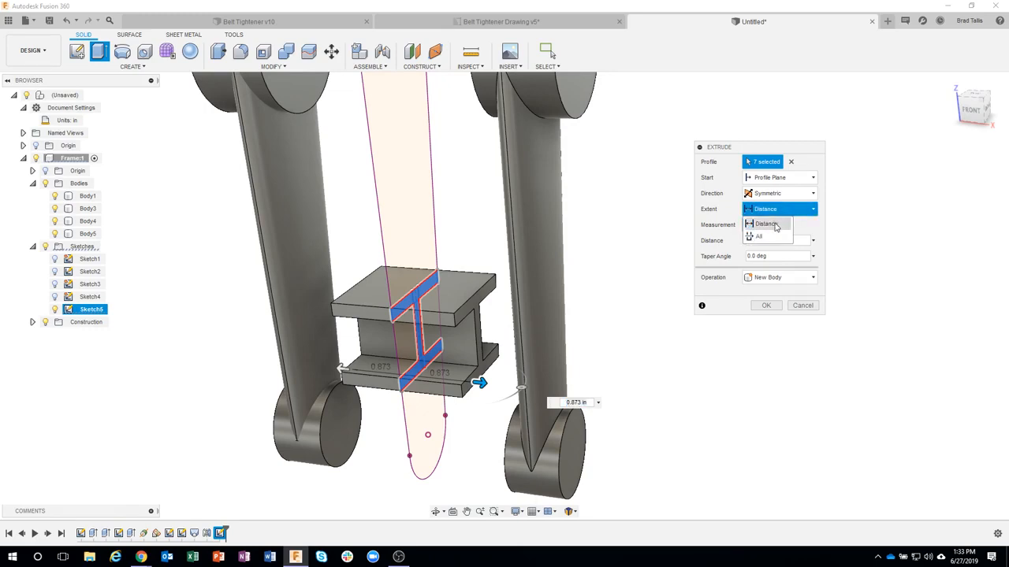
left_click(767, 239)
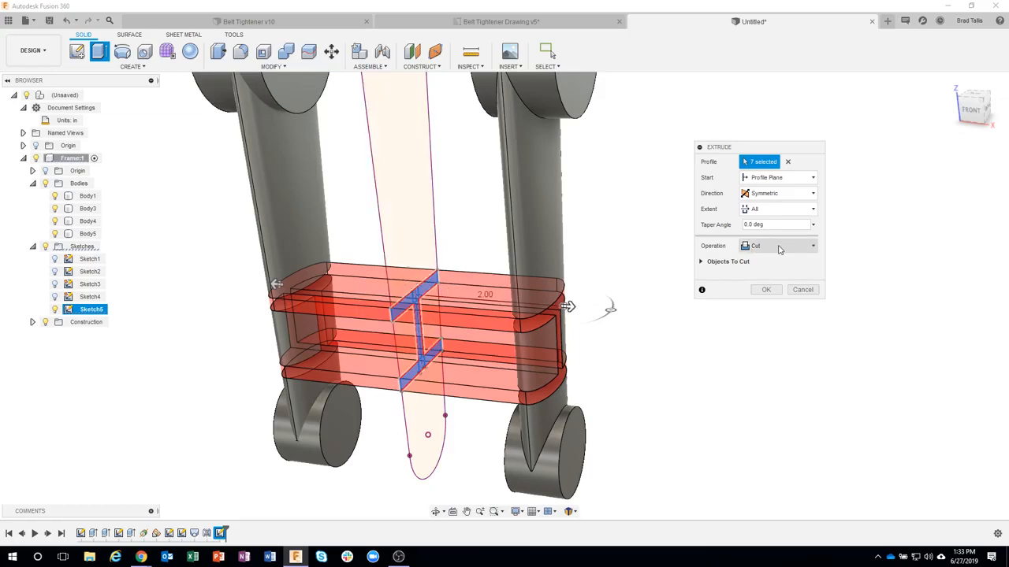
left_click(782, 248)
left_click(758, 245)
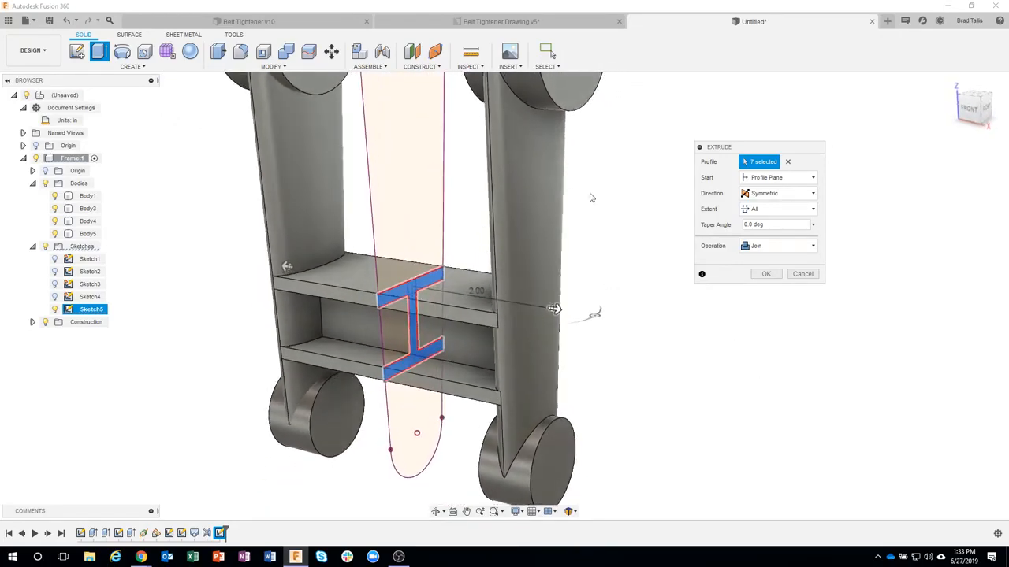
left_click(758, 275)
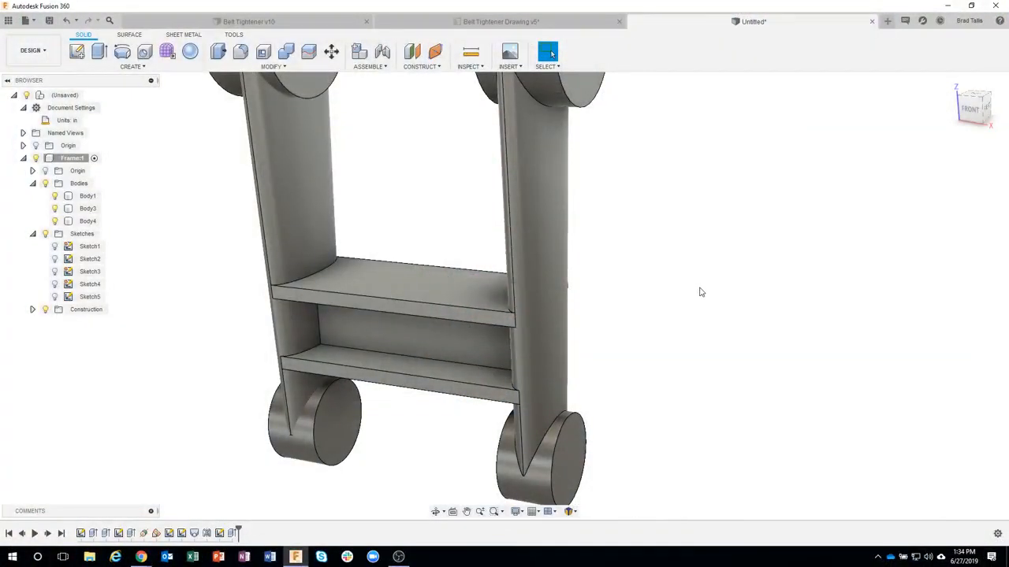
Step: Examine which parts of the frame belong to Body1, Body3 and Body4
middle_click_drag(700, 291, 134, 321, "shift")
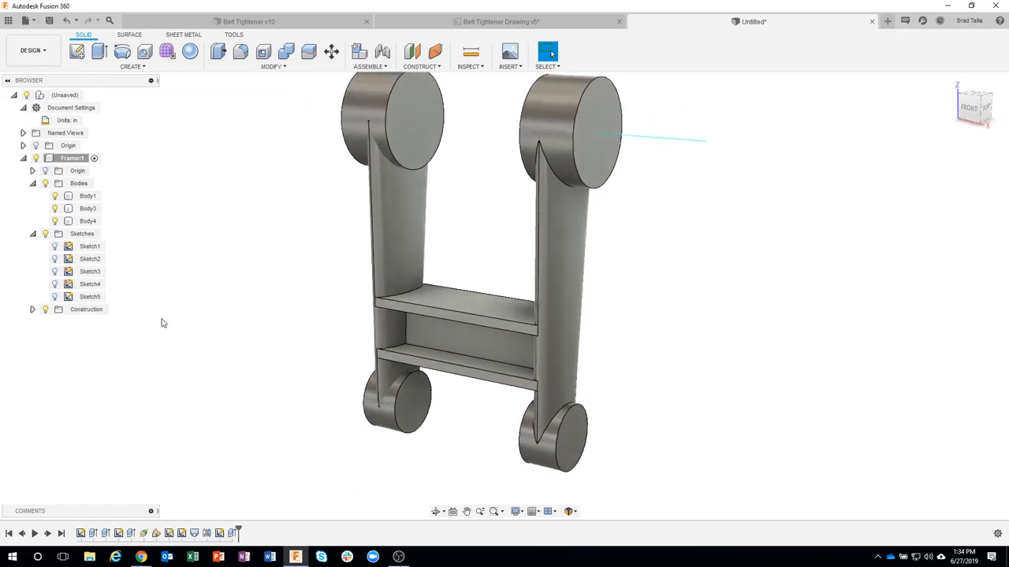
left_click(88, 197)
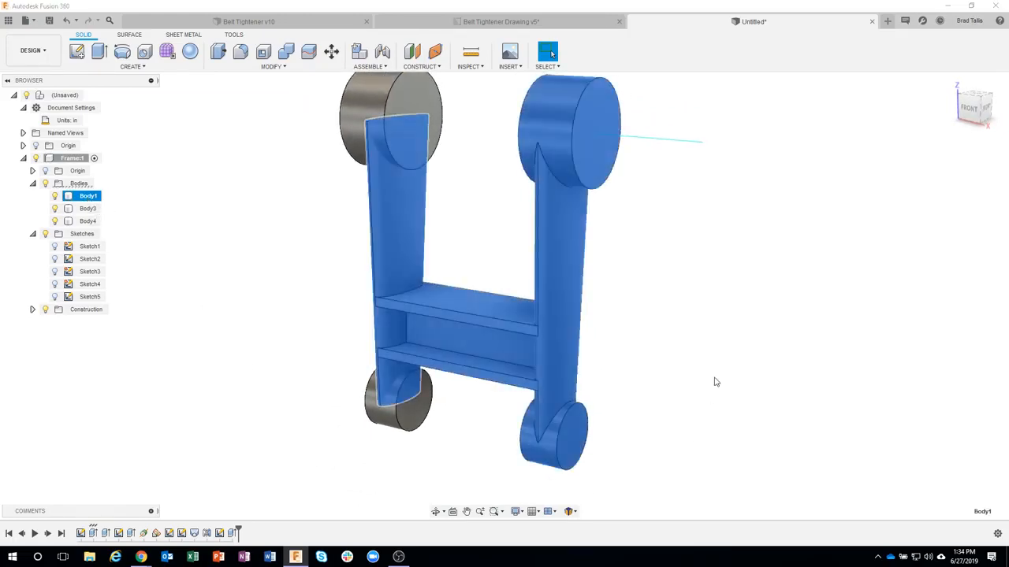
left_click(87, 208)
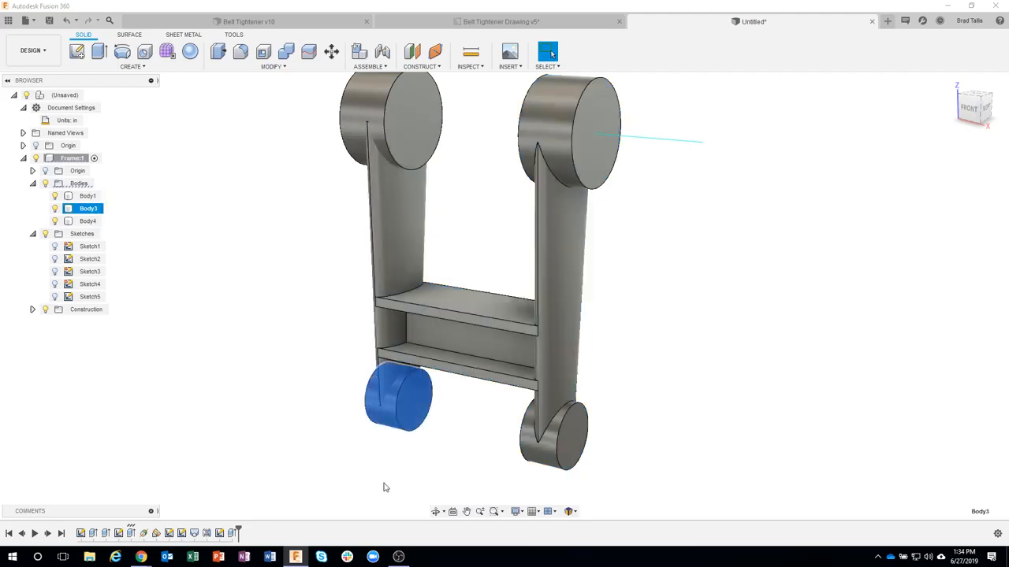
left_click(87, 221)
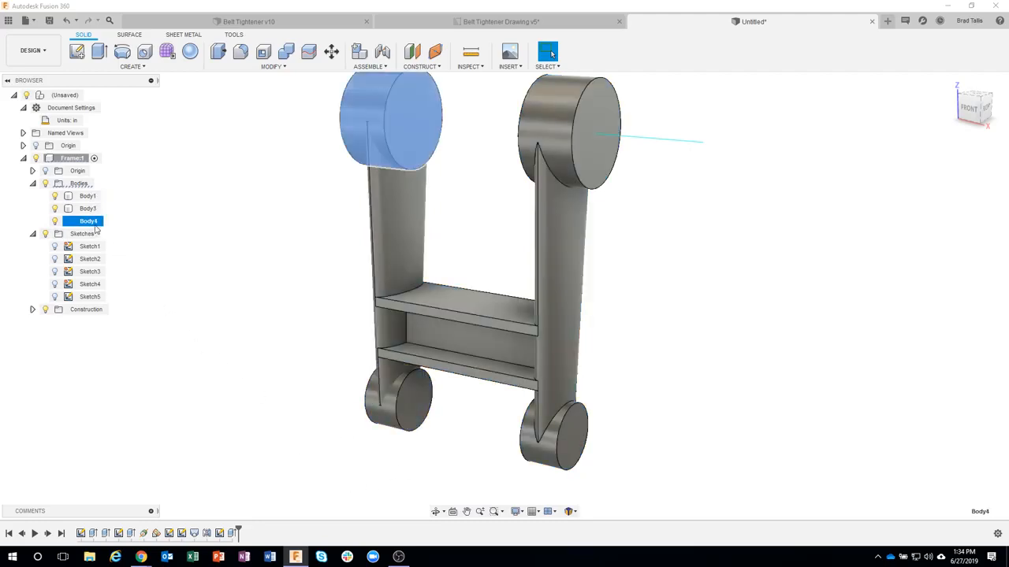
left_click(274, 290)
middle_click_drag(274, 290, 99, 214, "shift")
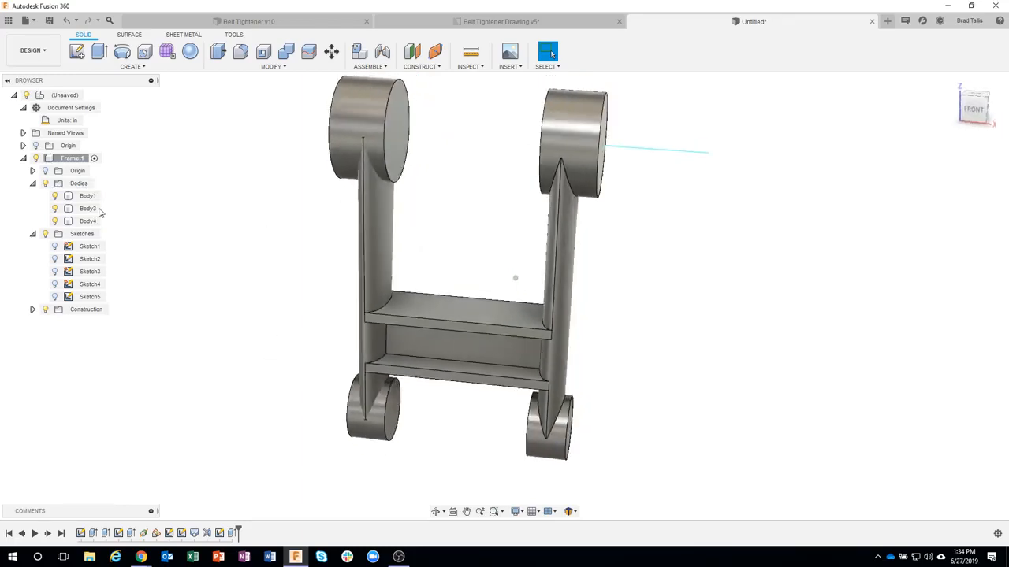
middle_click_drag(208, 324, 331, 306, "shift")
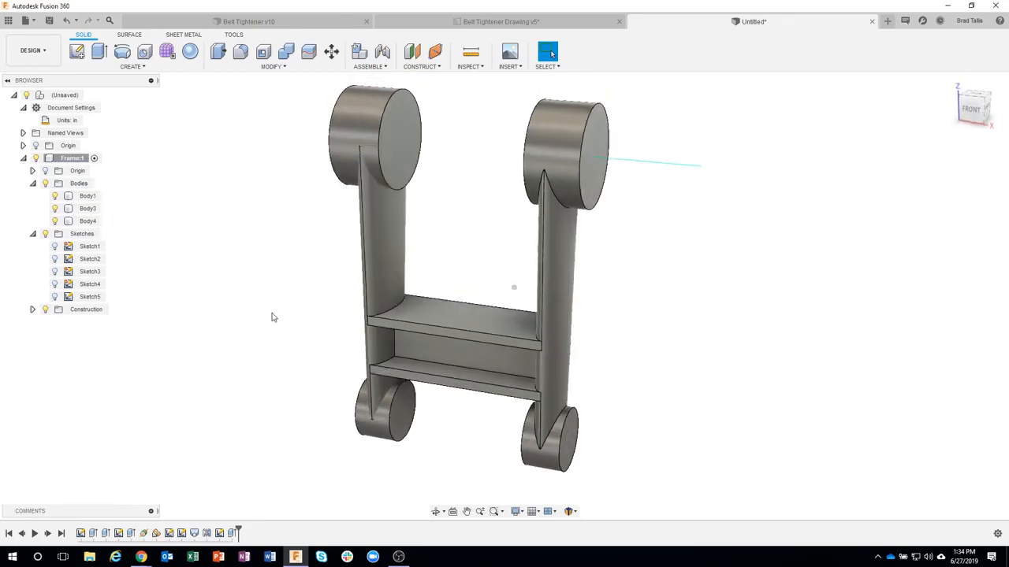
middle_click_drag(279, 466, 557, 491, "shift")
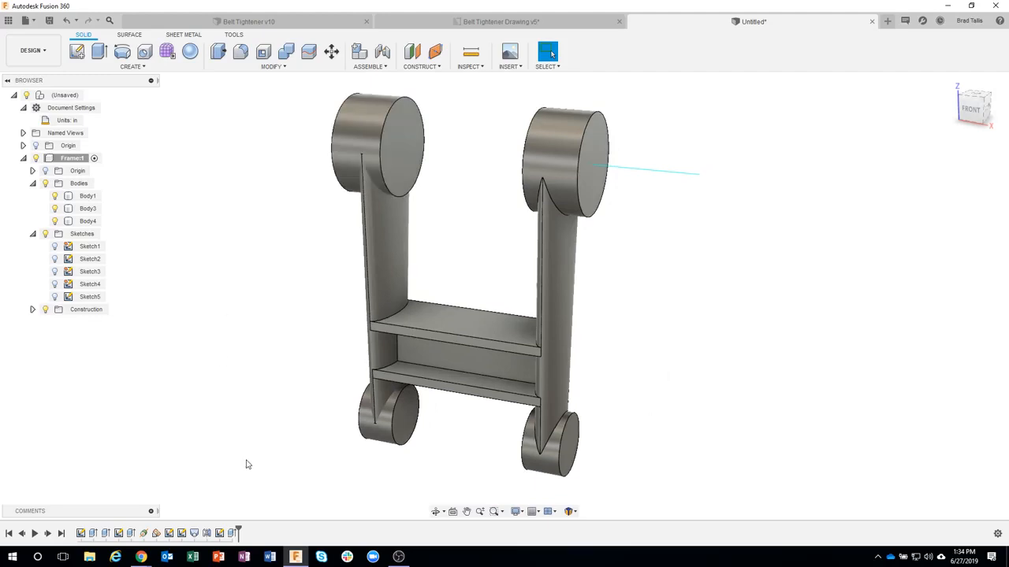
middle_click_drag(246, 465, 261, 349, "shift")
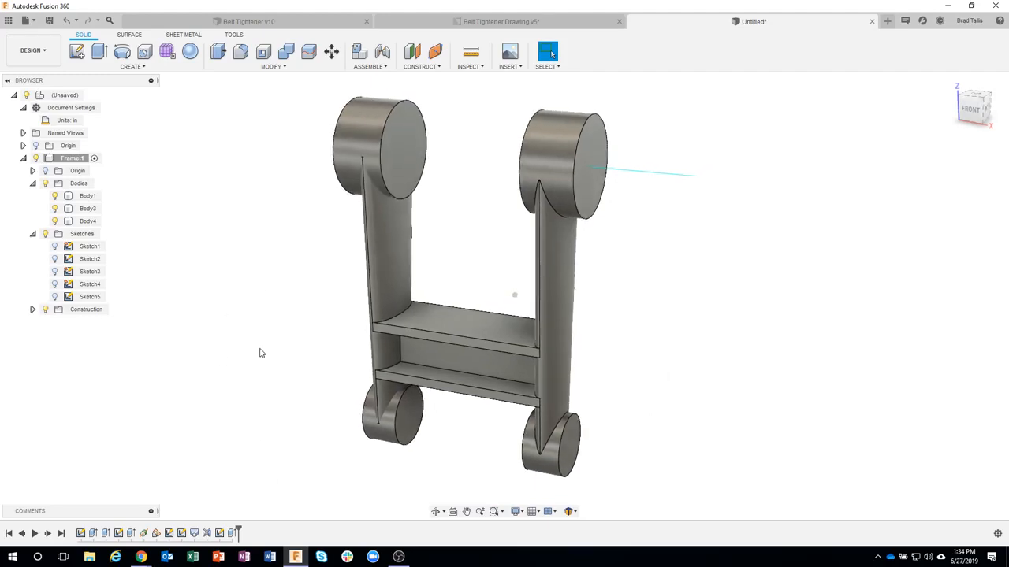
Step: Combine Body1 with Body3 and Body4 using the Join operation and check that the whole frame selects as one body
left_click(259, 67)
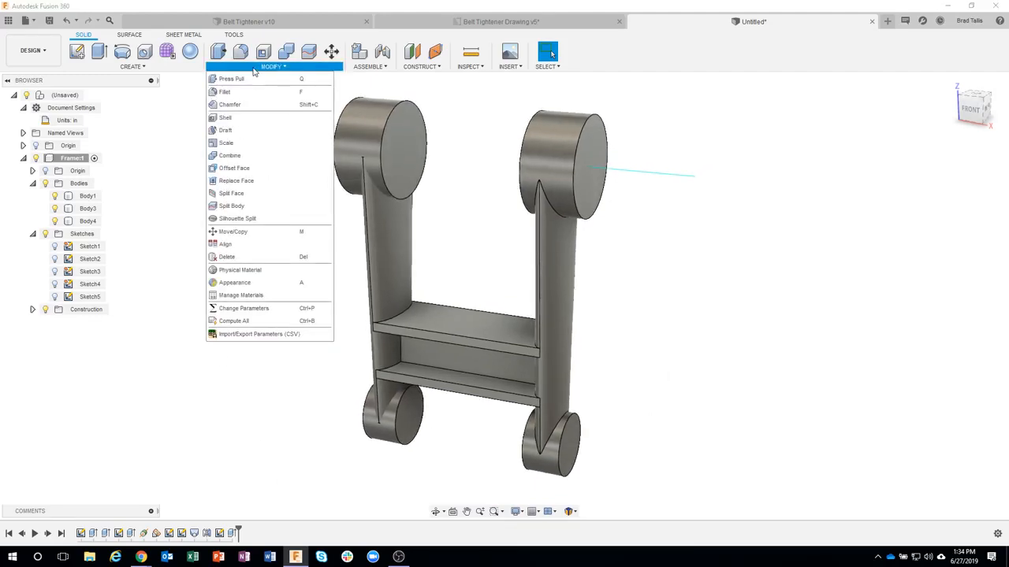
left_click(252, 157)
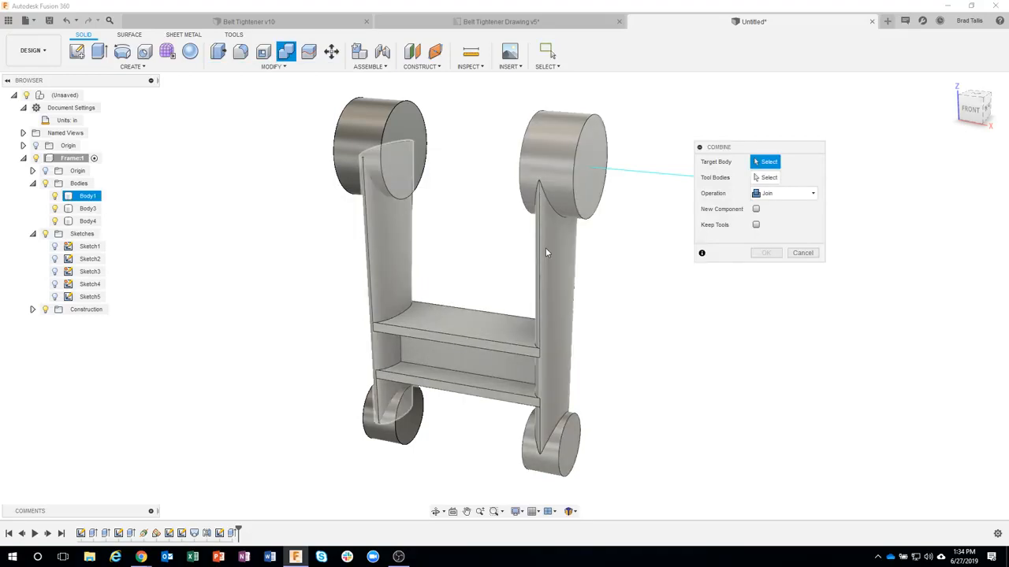
left_click(579, 284)
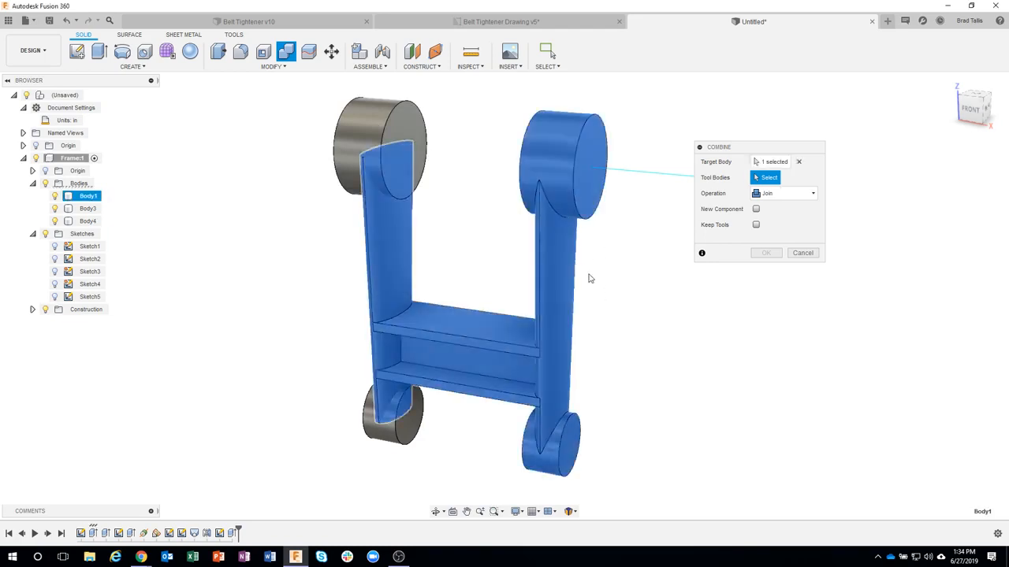
left_click(387, 110)
left_click(392, 415)
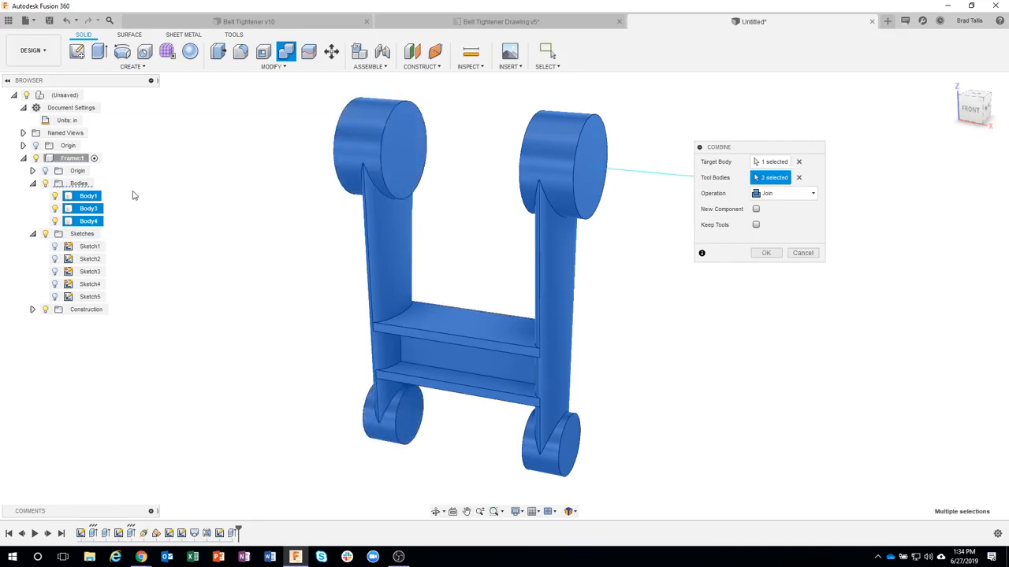
left_click(766, 253)
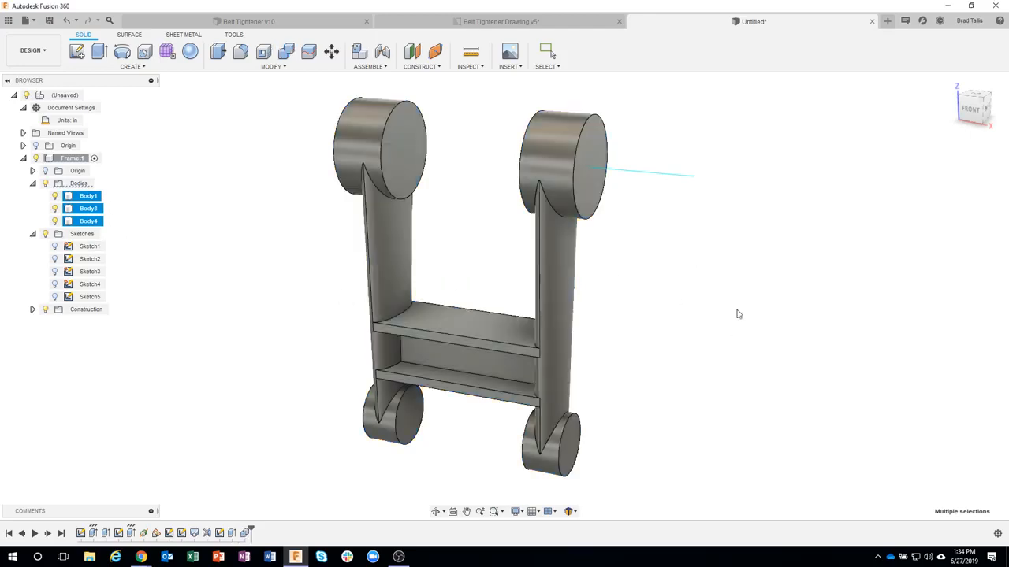
left_click(88, 196)
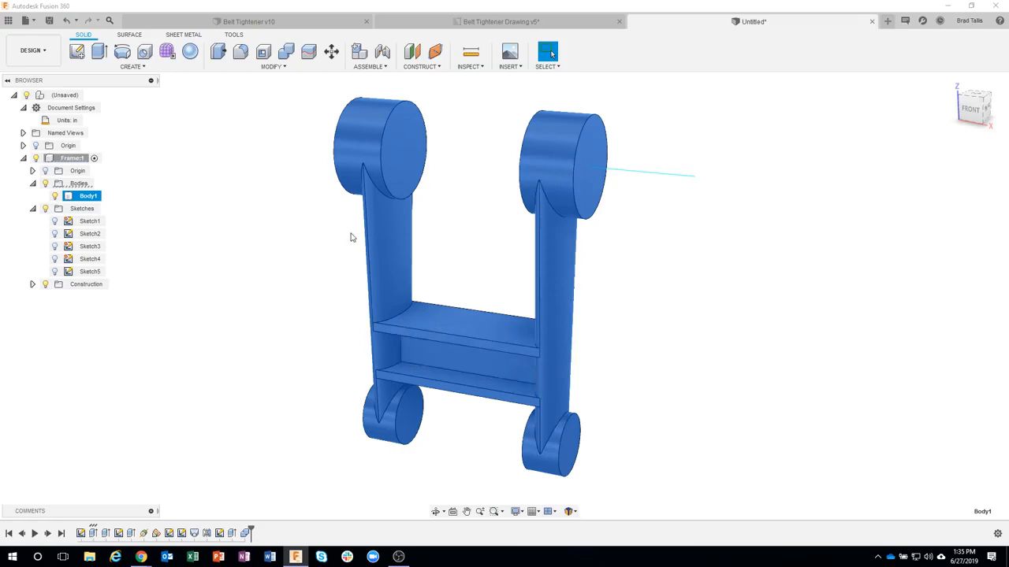
left_click(266, 322)
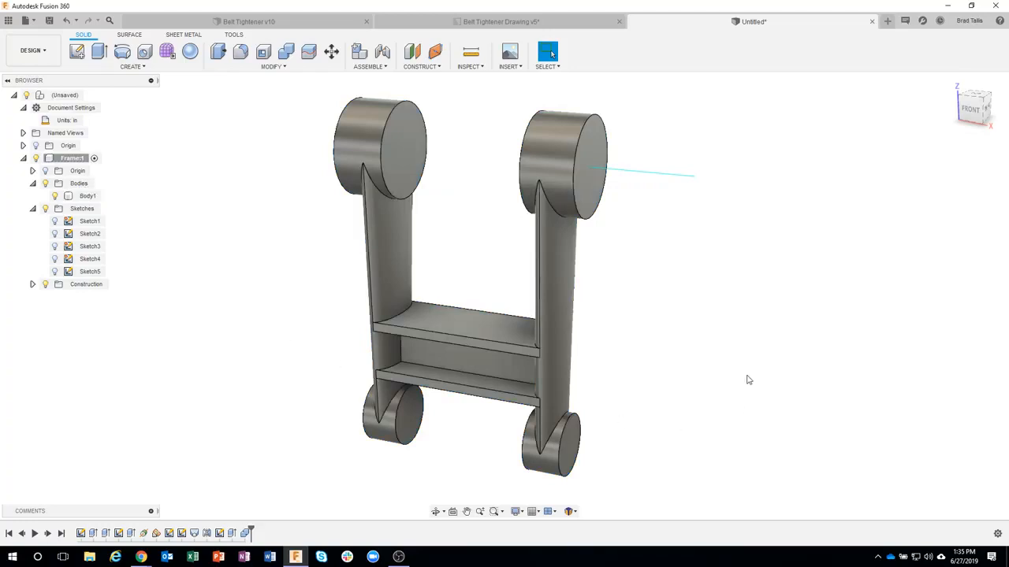
Step: Consult the reamed hole callouts in the Belt Tightener Drawing's Frame sheet and return to the untitled design
left_click(502, 22)
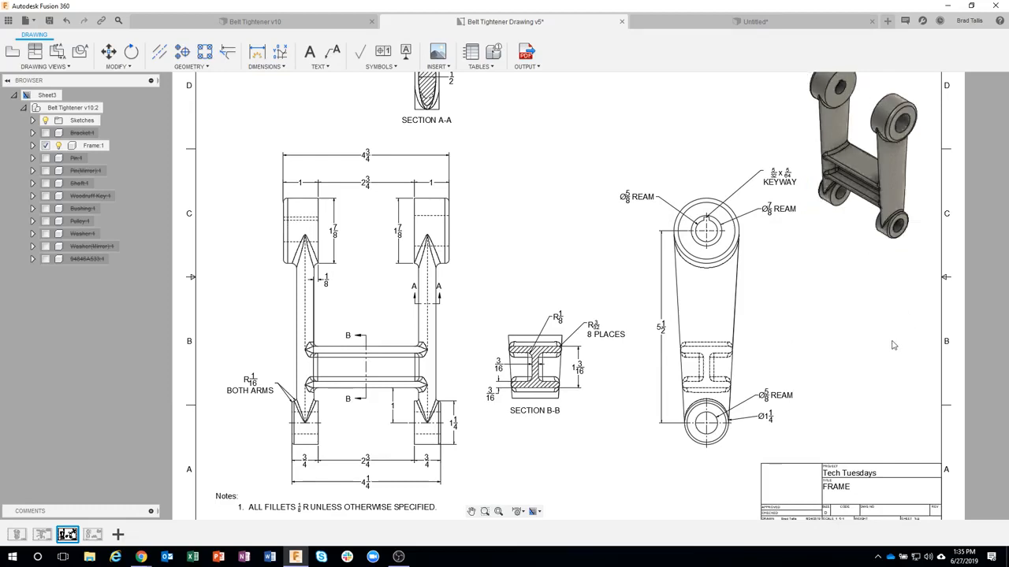
left_click(895, 102)
left_click(846, 353)
left_click(732, 24)
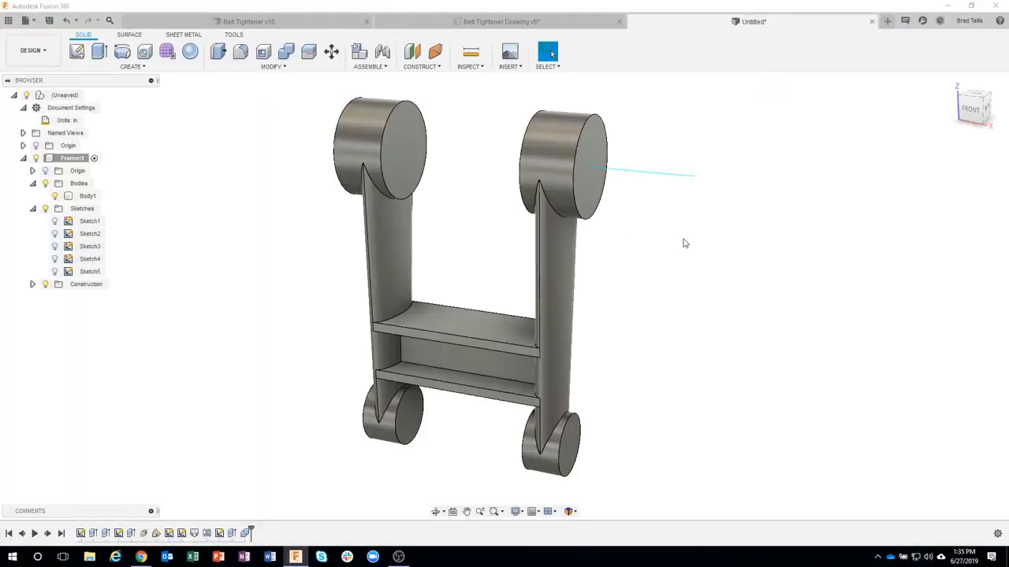
middle_click_drag(682, 235, 339, 312, "shift")
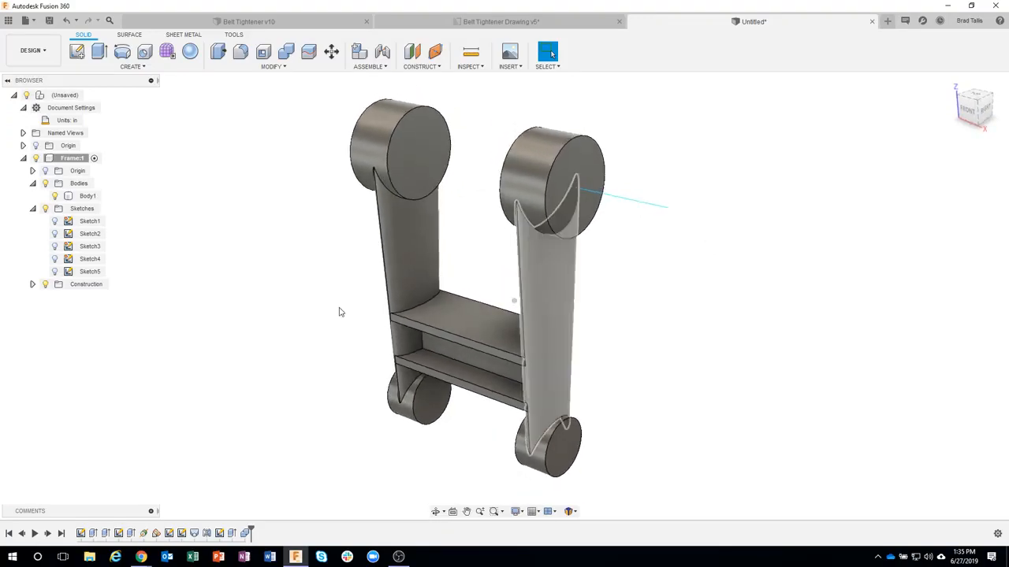
Step: Turn on Plane1 in the Frame's Construction folder and hide the whole folder
left_click(33, 284)
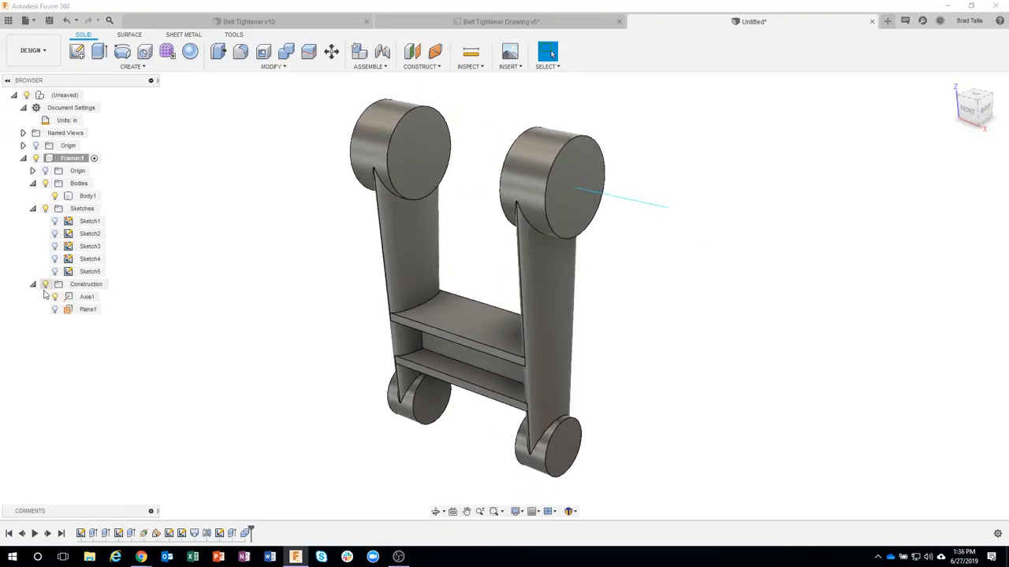
left_click(48, 288)
left_click(46, 286)
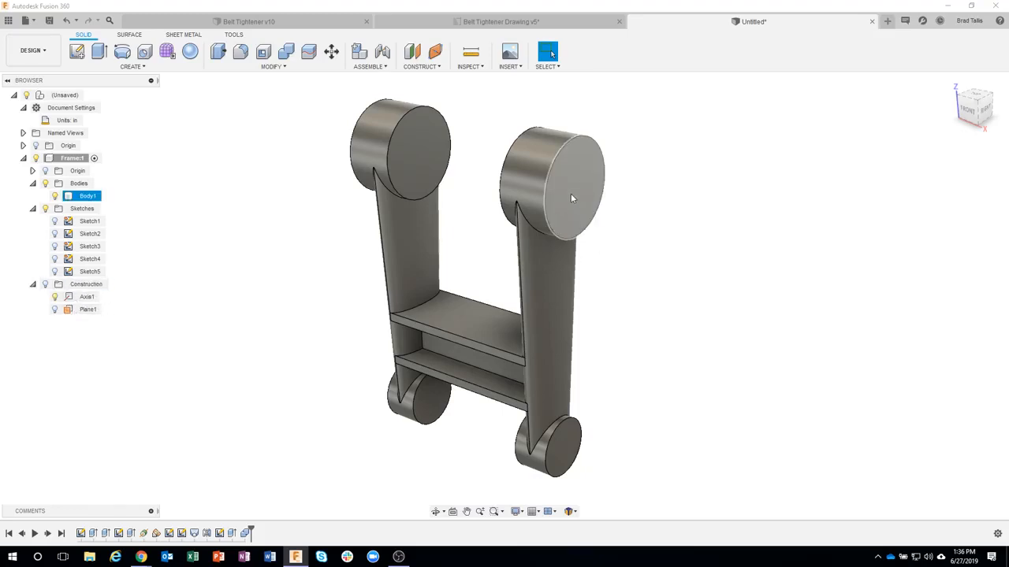
left_click(45, 285)
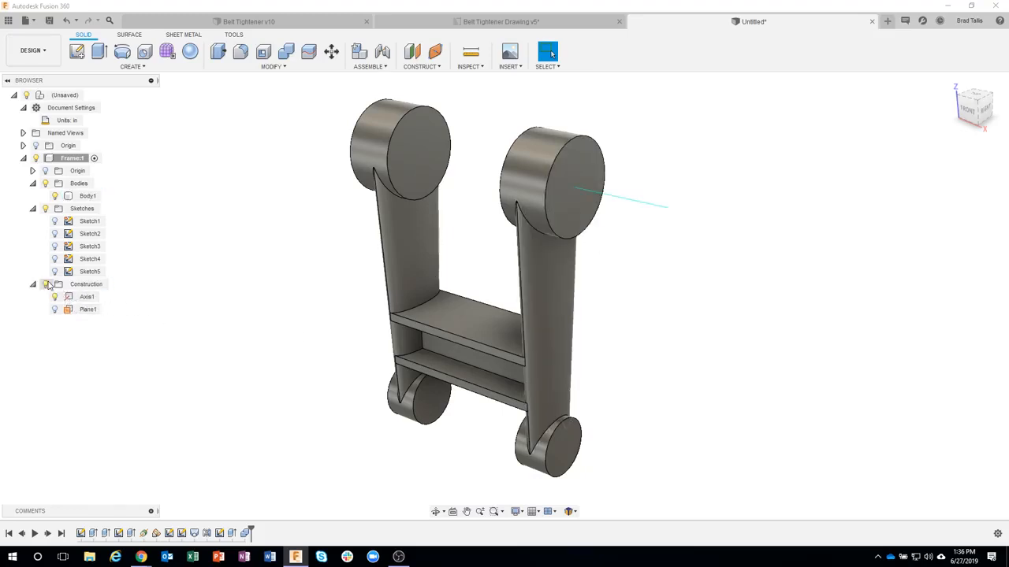
left_click(54, 310)
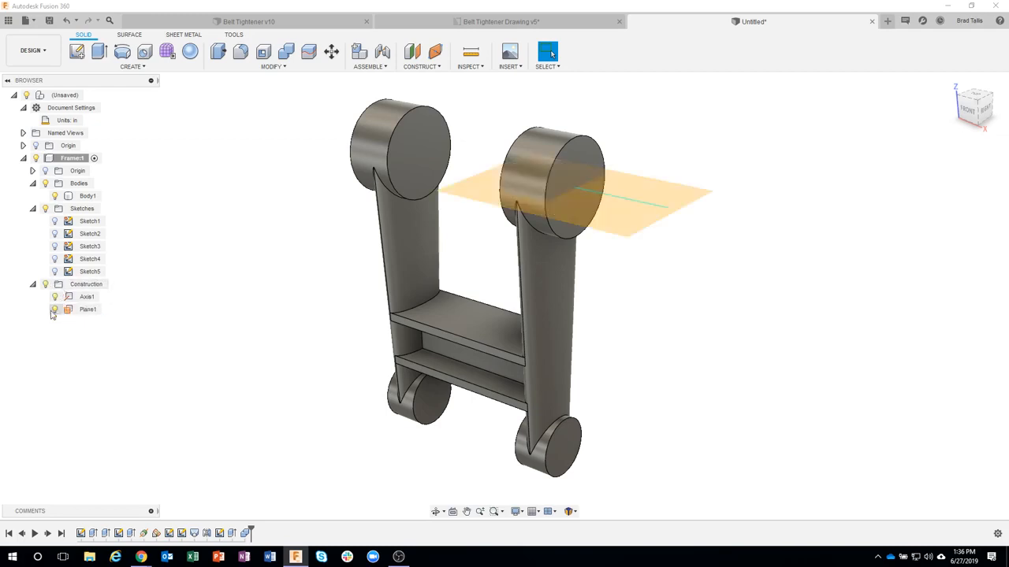
left_click(45, 284)
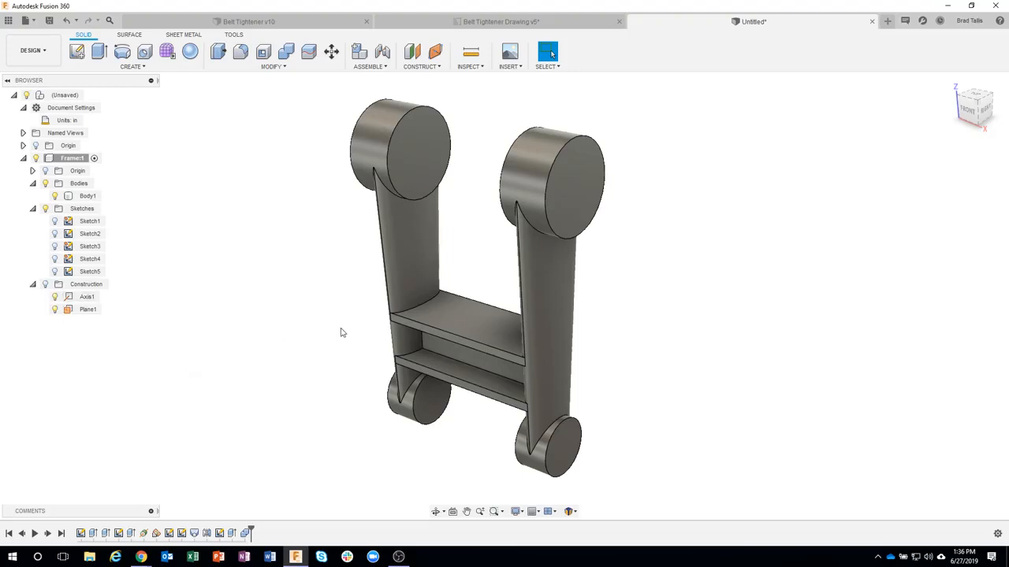
Step: Start a simple Hole on the outer end face of the right arm's upper boss and place it roughly at the face's centre
middle_click_drag(757, 325, 590, 184, "shift")
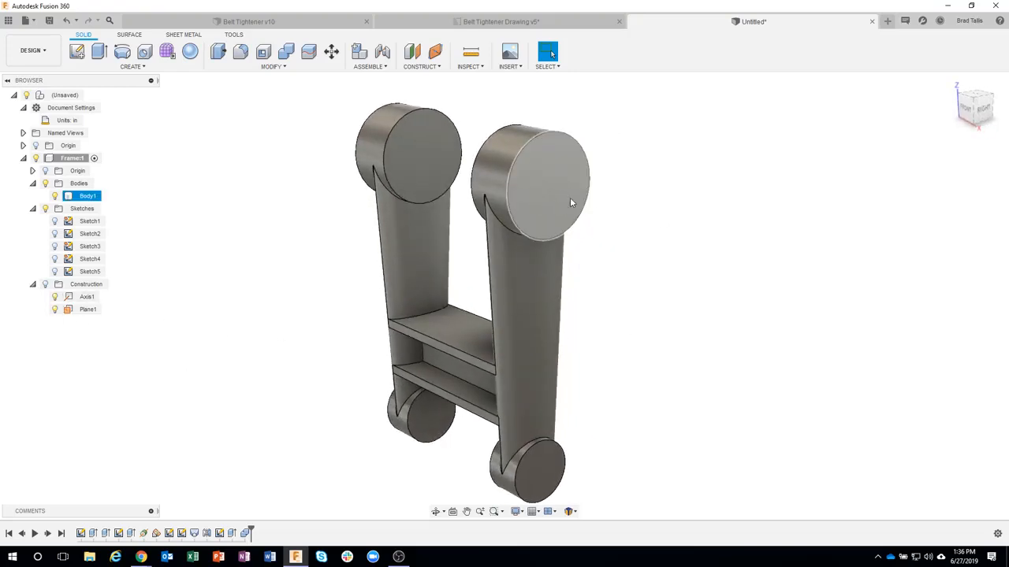
middle_click_drag(705, 228, 702, 236, "shift")
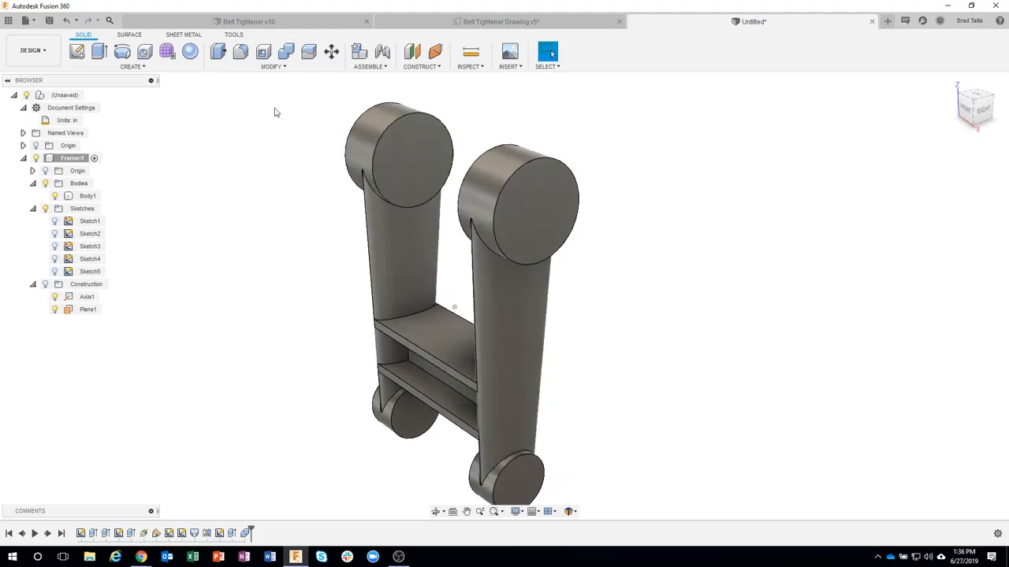
left_click(132, 66)
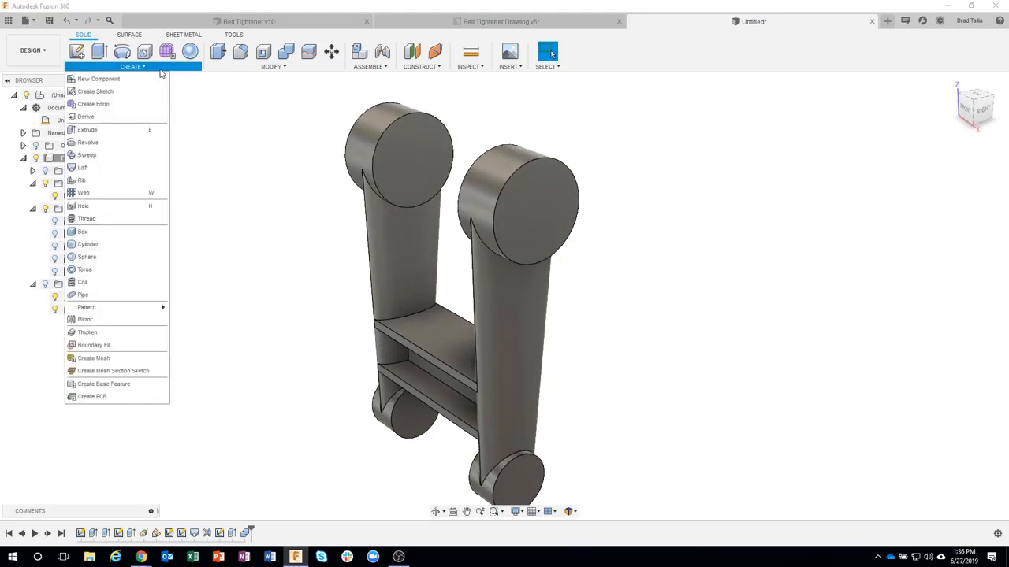
left_click(108, 209)
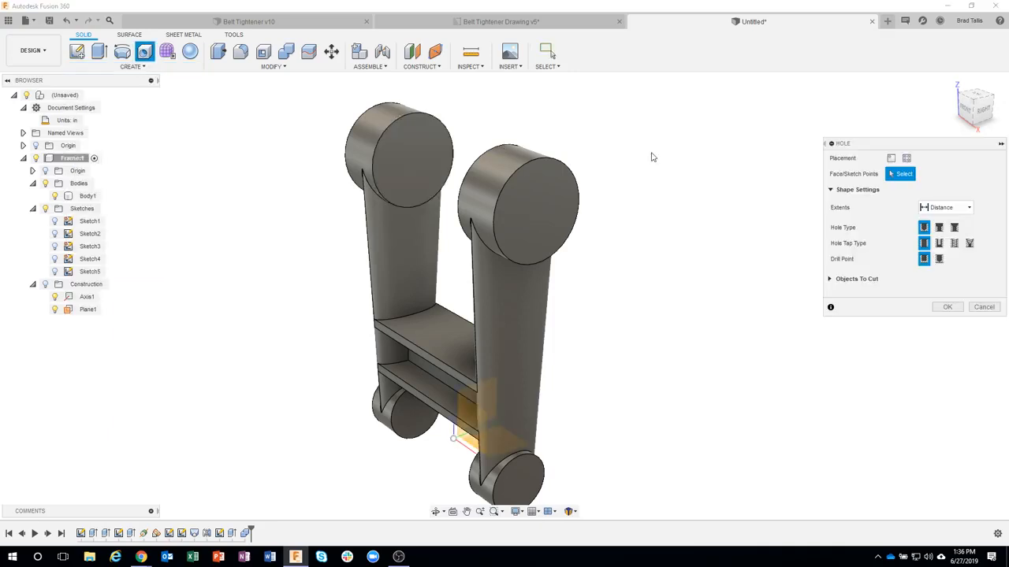
middle_click_drag(675, 153, 635, 179, "shift")
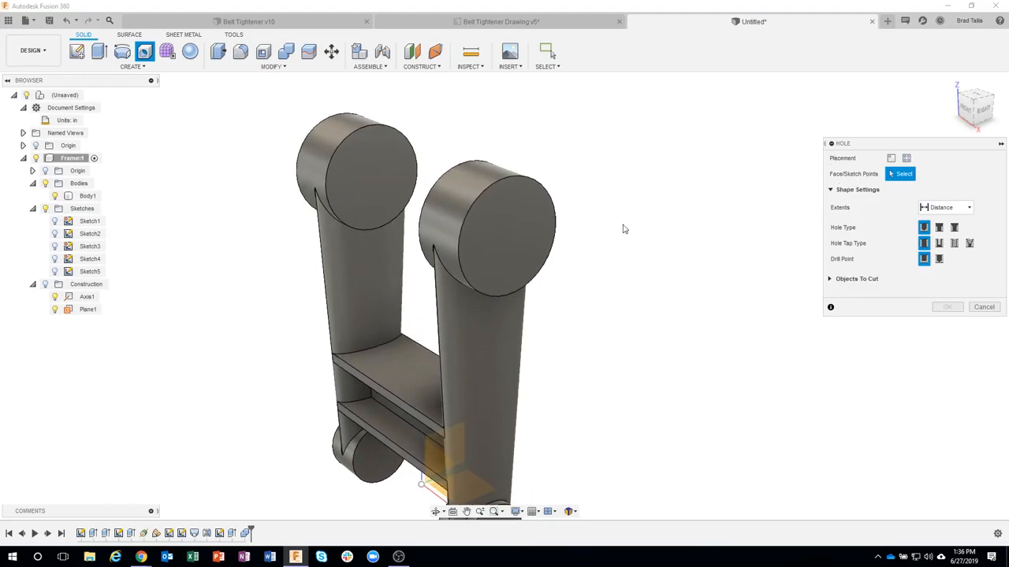
left_click(516, 218)
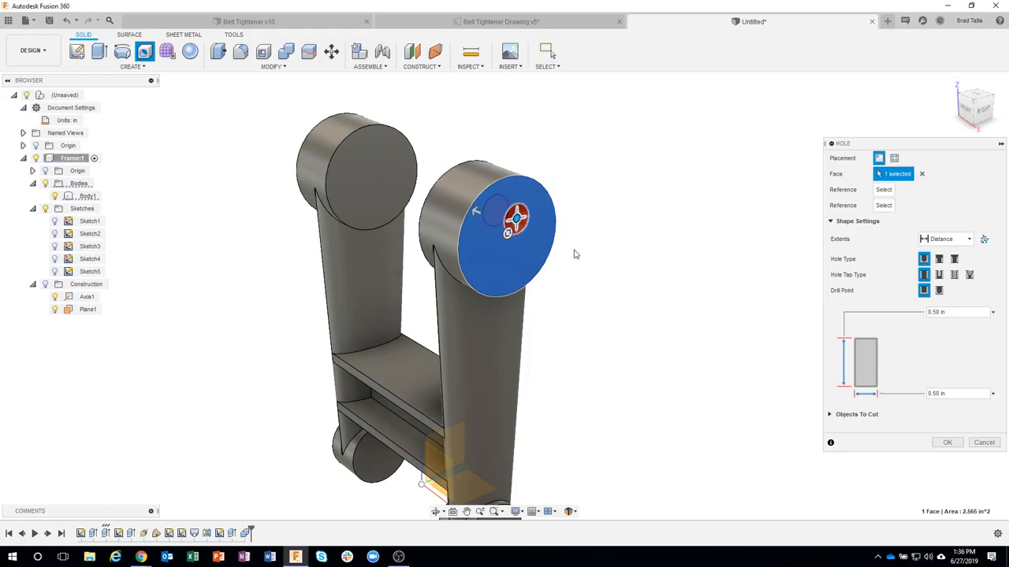
scroll(574, 255, "up", 5)
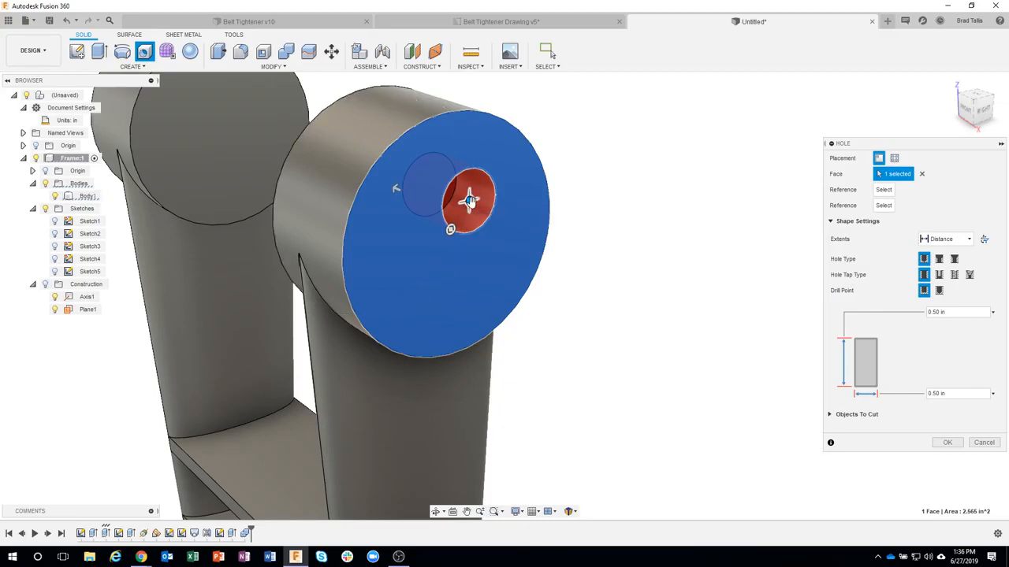
mouse_move(469, 201)
left_mouse_down()
mouse_move(491, 206)
mouse_move(504, 191)
mouse_move(491, 185)
mouse_move(510, 196)
mouse_move(480, 183)
mouse_move(488, 234)
mouse_move(477, 269)
mouse_move(441, 284)
mouse_move(458, 164)
mouse_move(412, 247)
mouse_move(477, 271)
mouse_move(479, 190)
mouse_move(452, 234)
mouse_move(478, 234)
mouse_move(453, 237)
left_mouse_up()
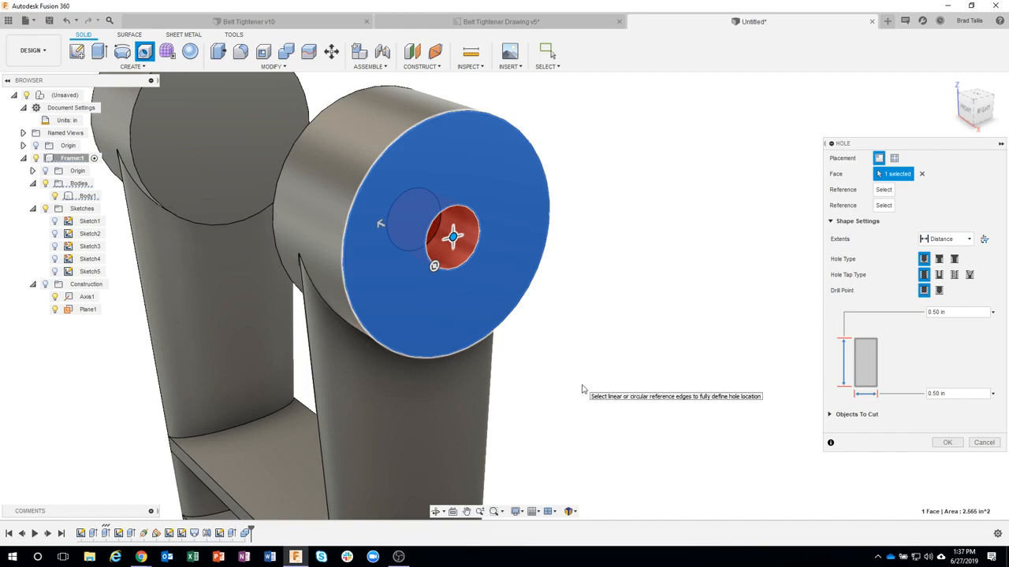
Step: Set the hole's diameter to 7/8 in and end its depth at the boss's inner face, 1.00 in deep
left_click(927, 395)
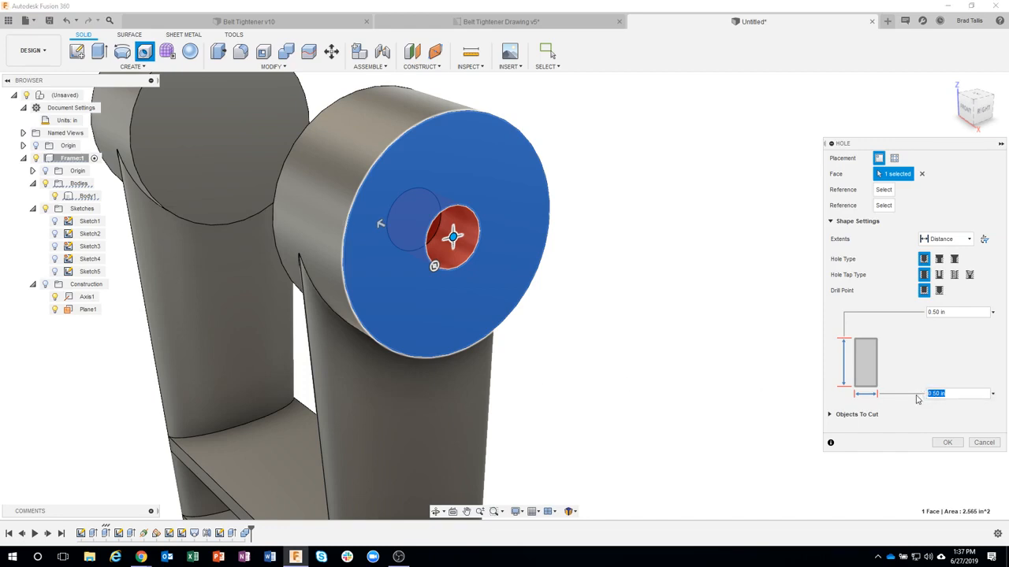
type("7/8")
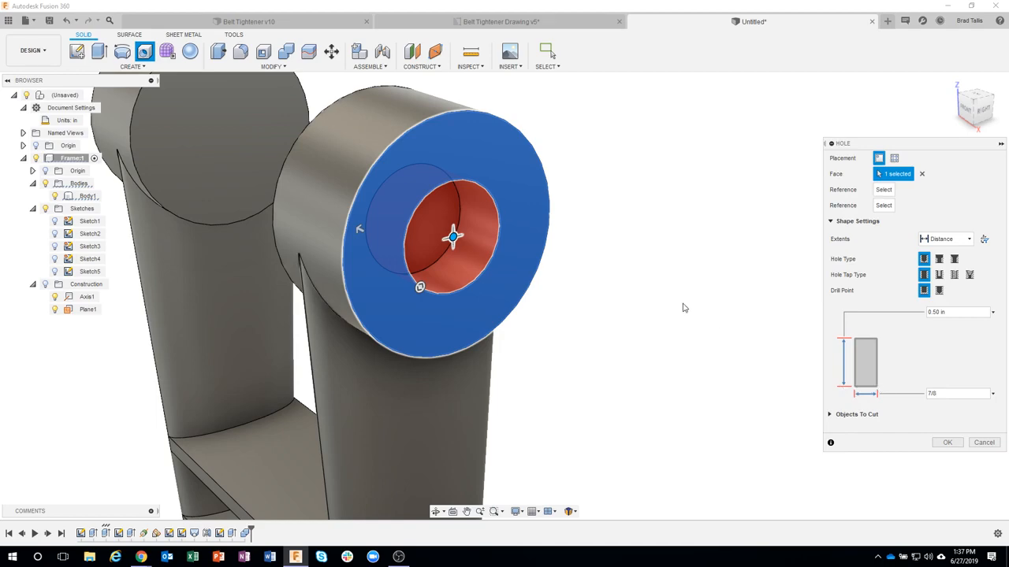
middle_click_drag(683, 309, 558, 214, "shift")
middle_click_drag(606, 317, 517, 244, "shift")
left_click_drag(476, 222, 369, 225)
middle_click_drag(369, 225, 633, 373, "shift")
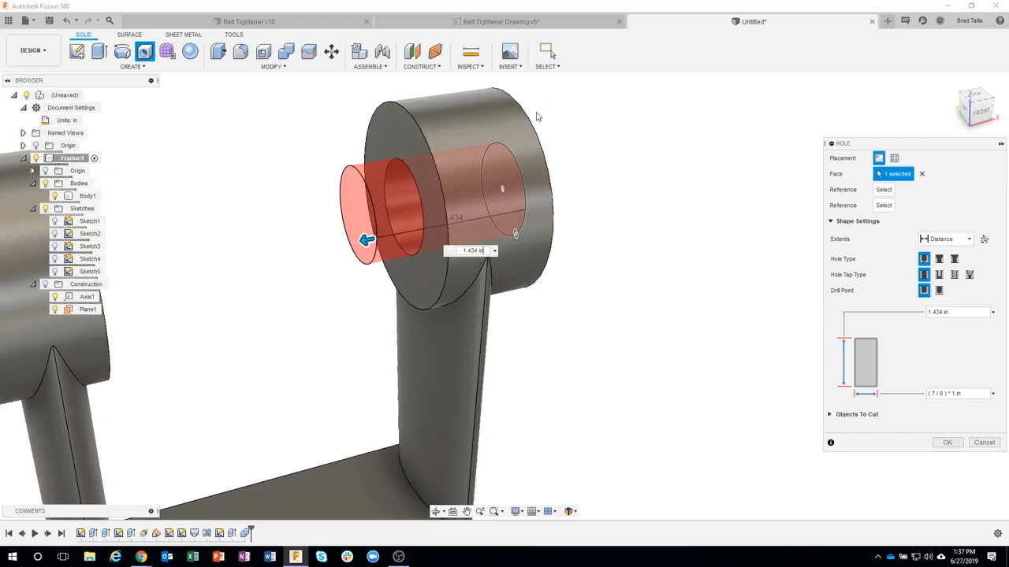
left_click(396, 131)
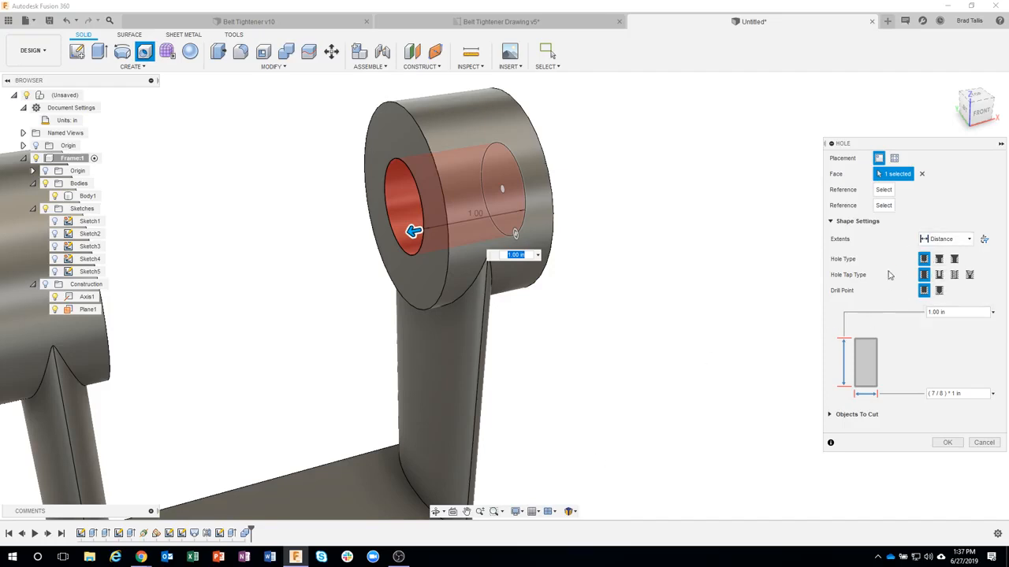
Step: Try an angled drill point on the hole with depths of 0.849 in and 1.263 in
left_click(938, 291)
middle_click_drag(702, 317, 728, 327, "shift")
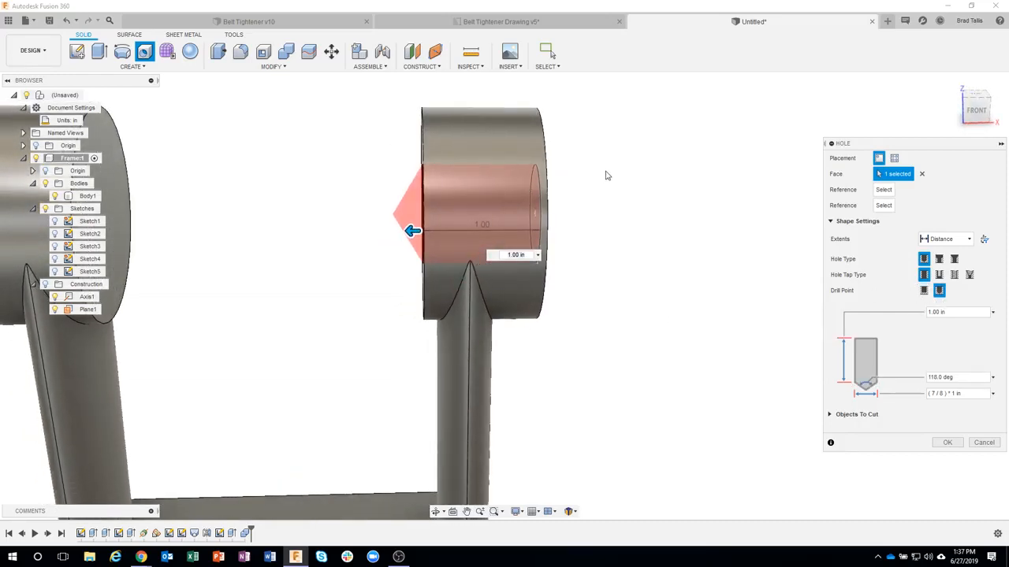
middle_click_drag(639, 253, 529, 211, "shift")
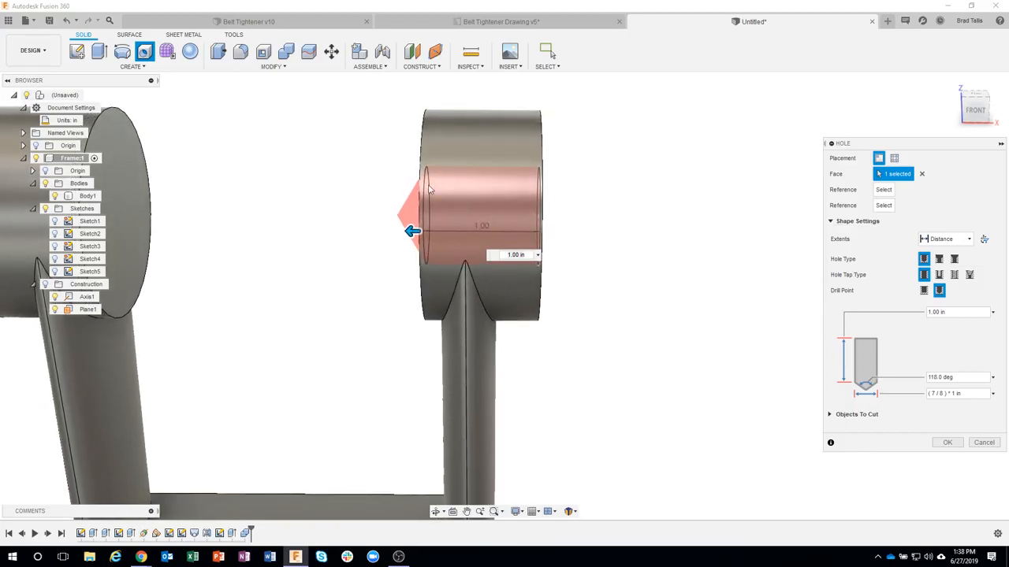
middle_click_drag(384, 208, 418, 239, "shift")
left_click_drag(418, 238, 431, 238)
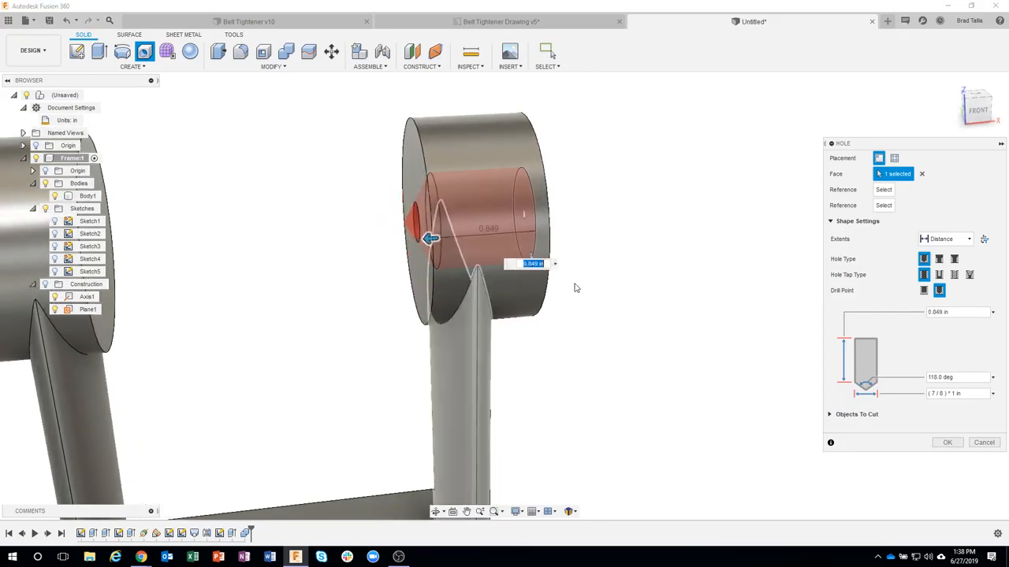
middle_click_drag(629, 316, 594, 317, "shift")
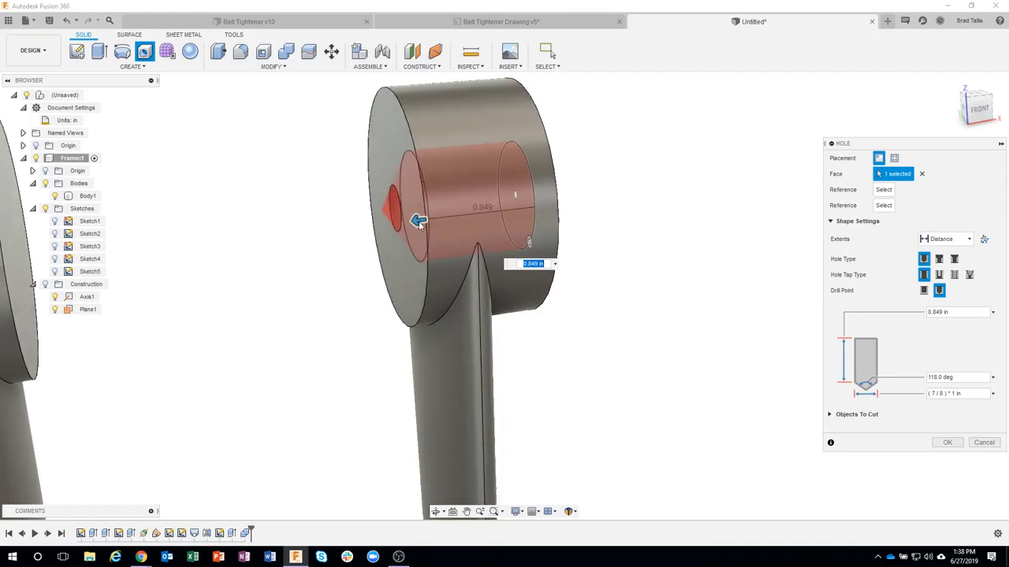
left_click_drag(420, 225, 363, 258)
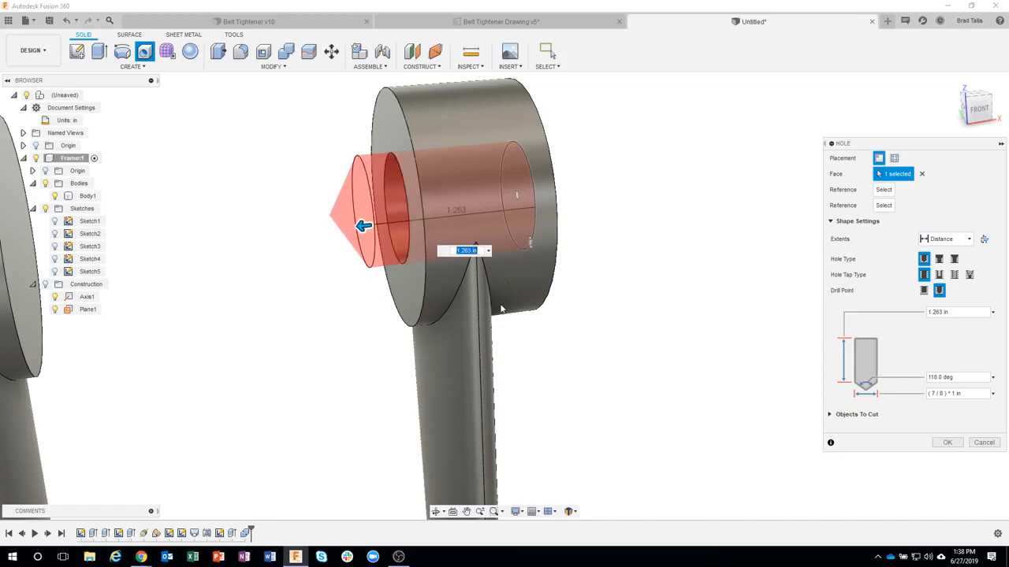
Step: Set the drill point to flat, end the hole at the boss's inner face with a 1.00 in depth, and create it
left_click(923, 291)
left_click(387, 135)
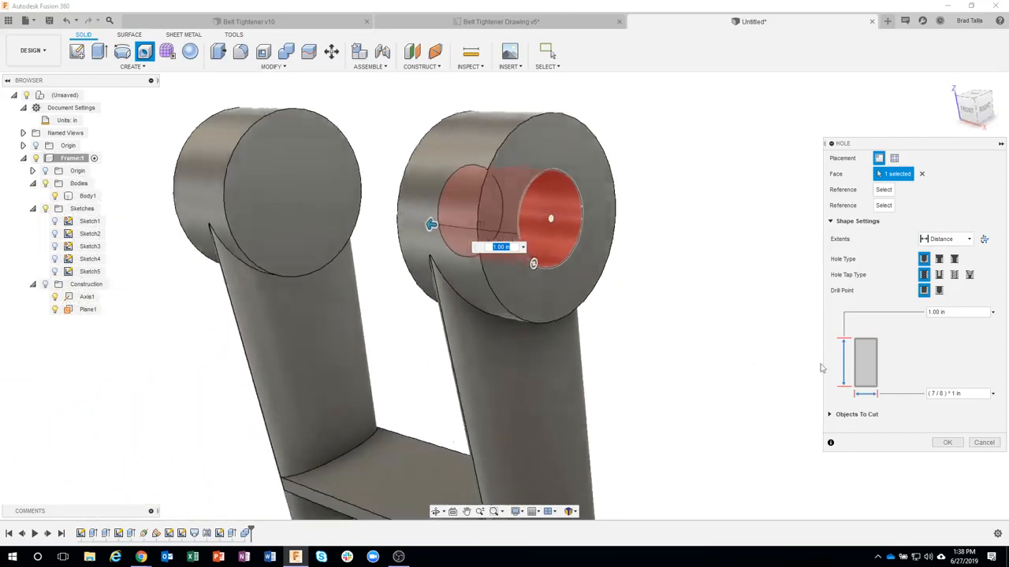
left_click(948, 443)
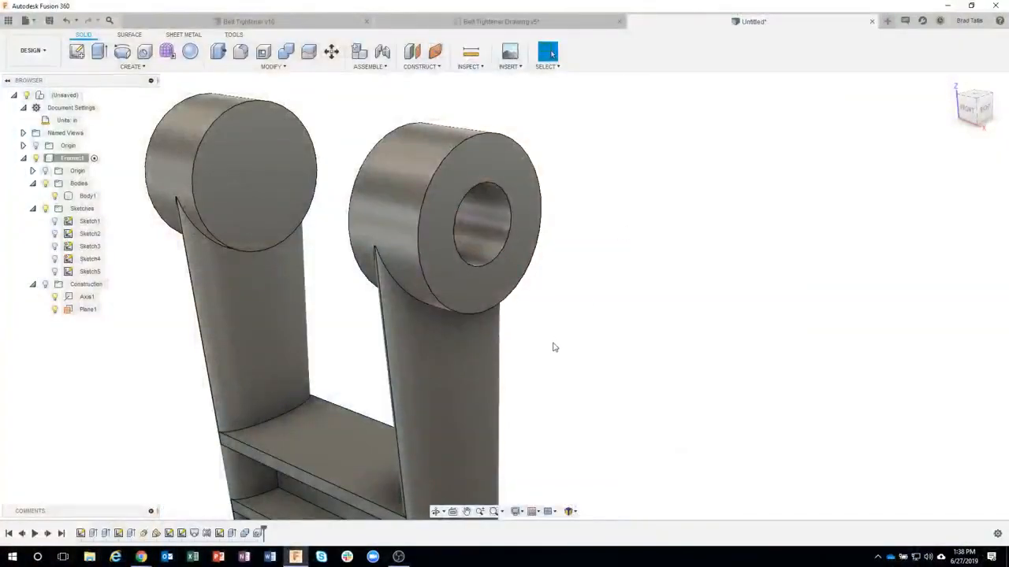
Step: Save the design as Frame Part in the Tech Tuesdays location
left_click(50, 21)
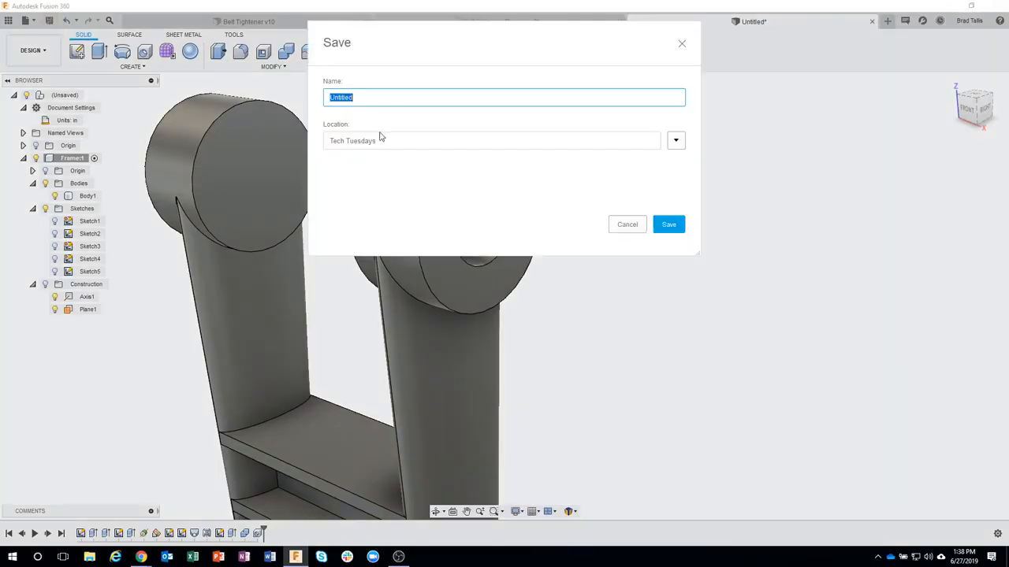
type("S")
left_click(669, 225)
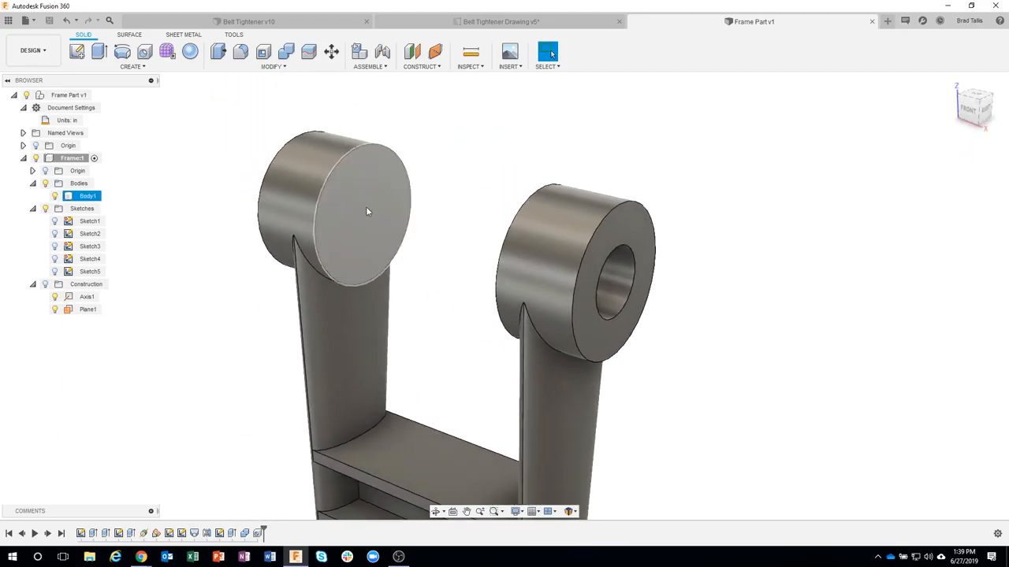
Step: Check the reamed holes on the frame drawing, start a Hole on the left upper boss's inner face and place it roughly at the centre
left_click(467, 23)
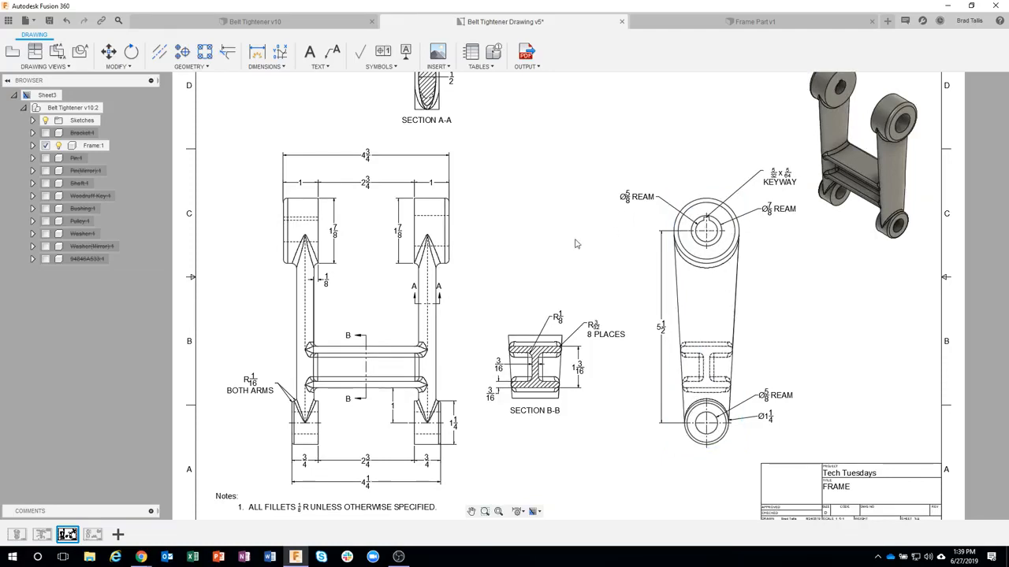
left_click(717, 21)
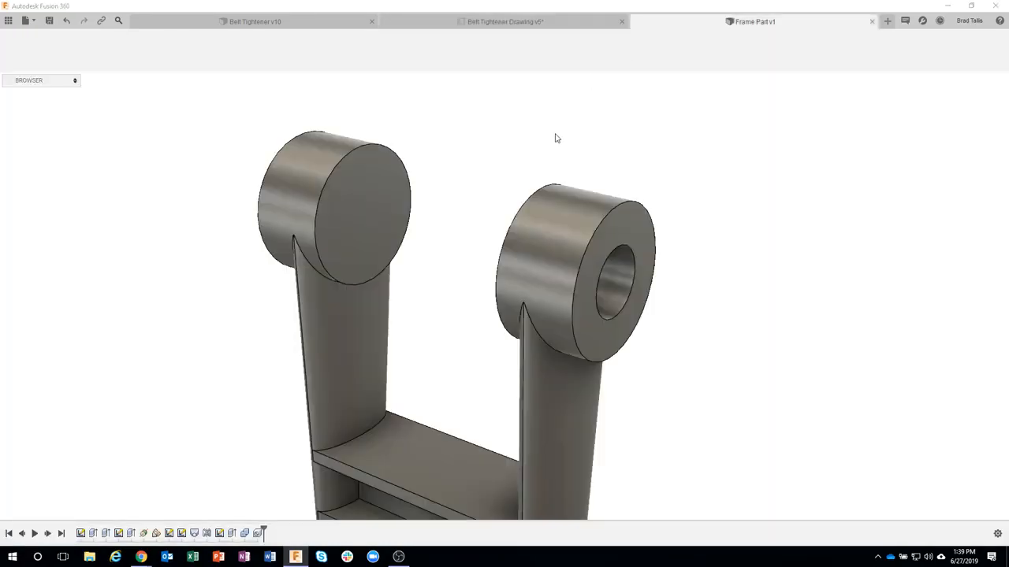
left_click(378, 197)
left_click(367, 185)
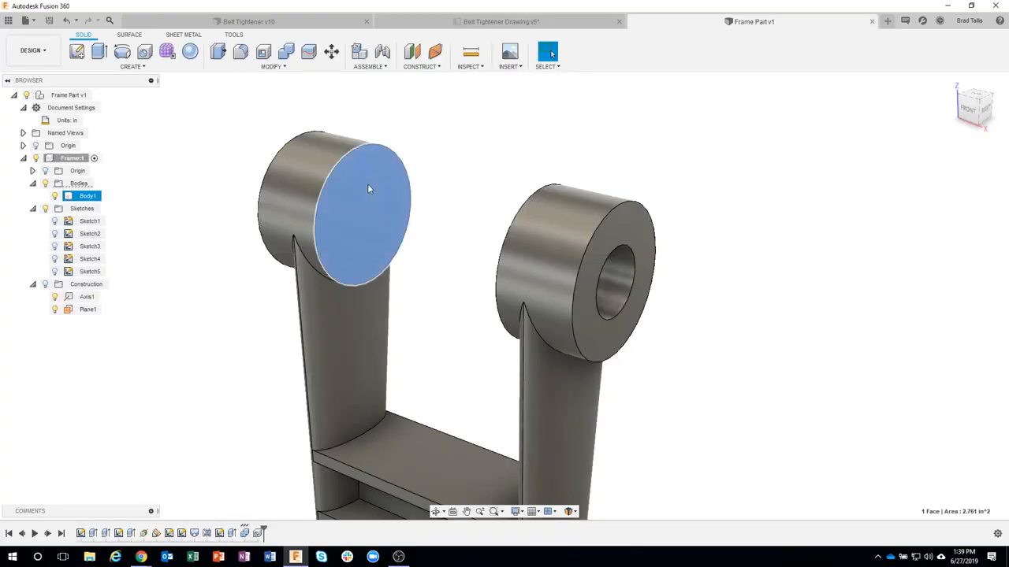
right_click(367, 186)
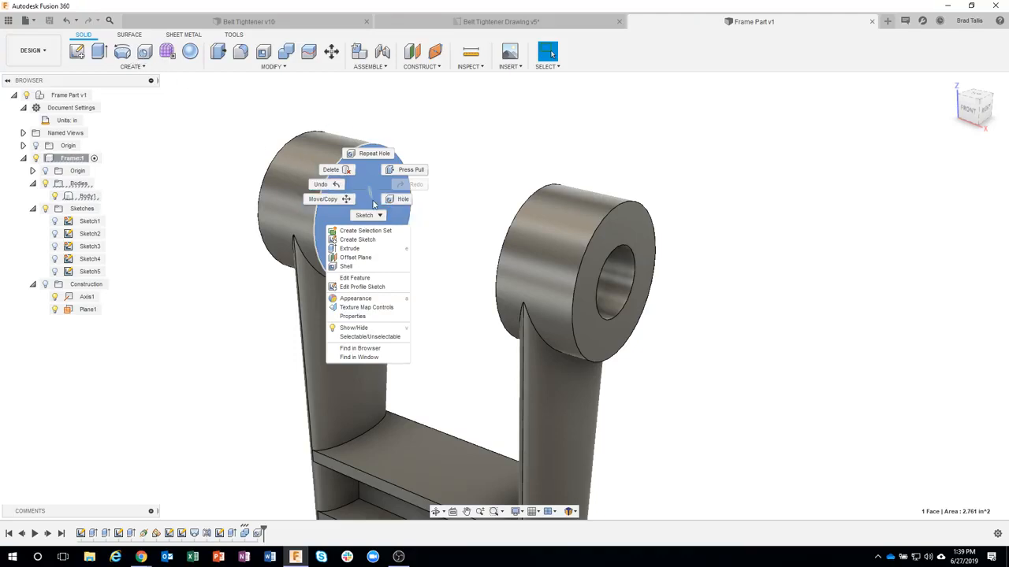
left_click(403, 202)
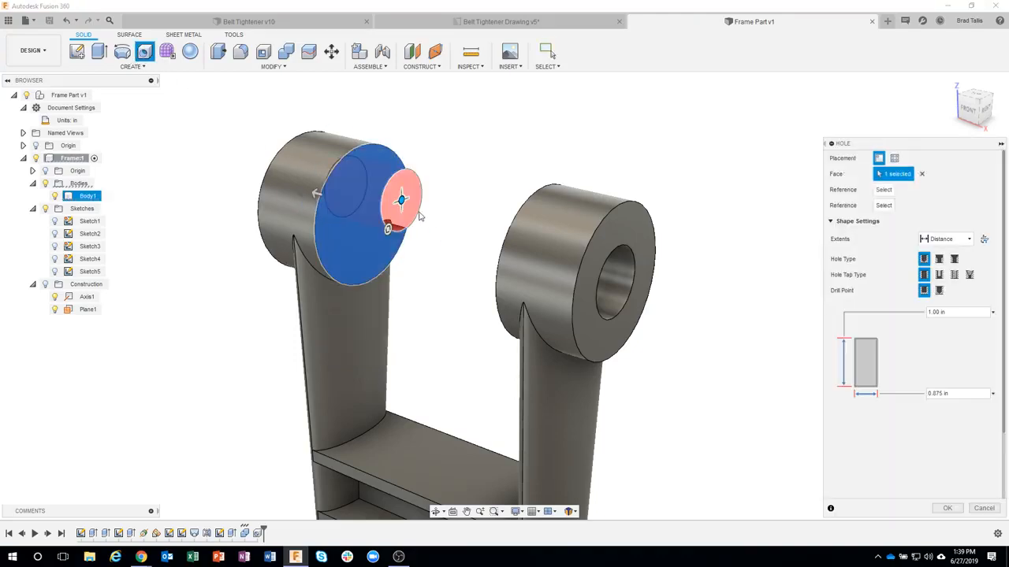
scroll(410, 200, "up", 3)
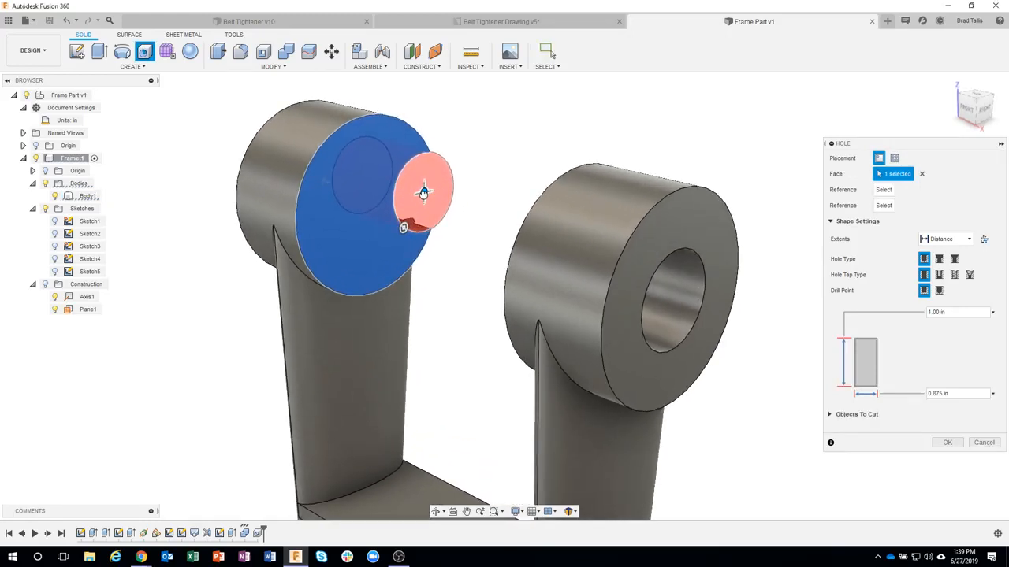
left_click_drag(424, 191, 371, 207)
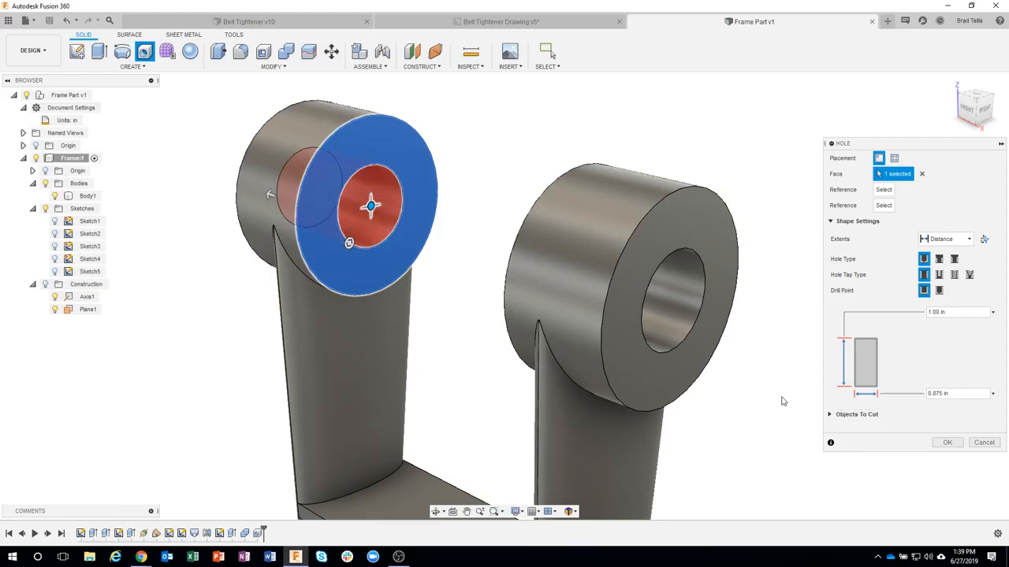
Step: Set the hole's diameter to 5/8 in, end it at the boss's outer face with a 1.00 in depth, and create it
left_click(924, 394)
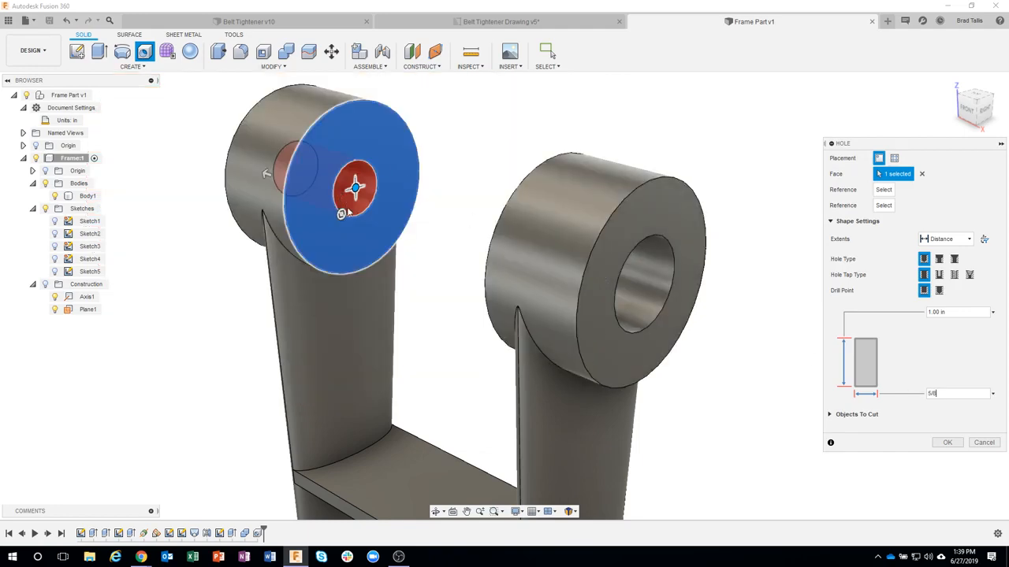
middle_click_drag(646, 269, 291, 307, "shift")
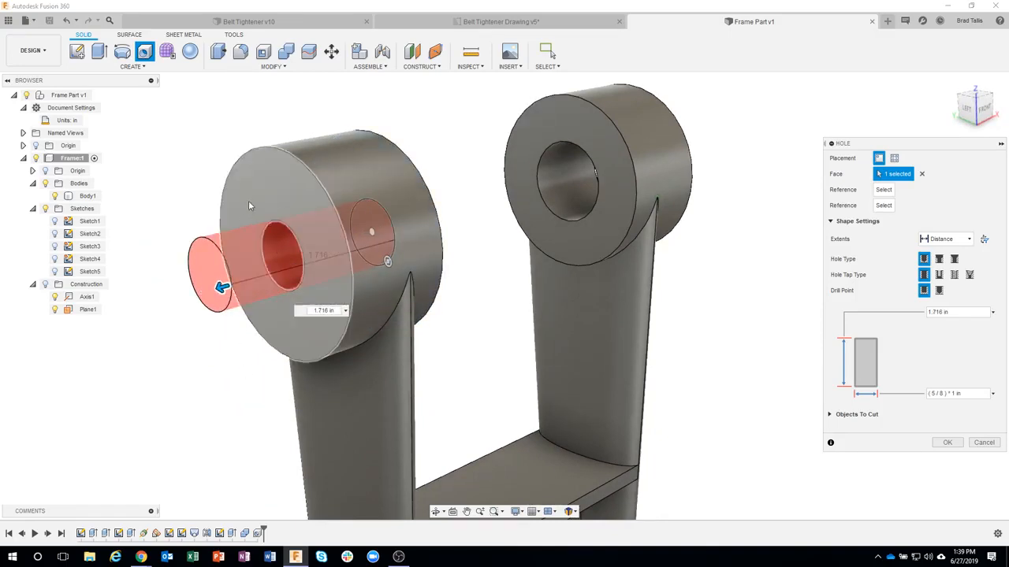
left_click_drag(219, 286, 417, 466)
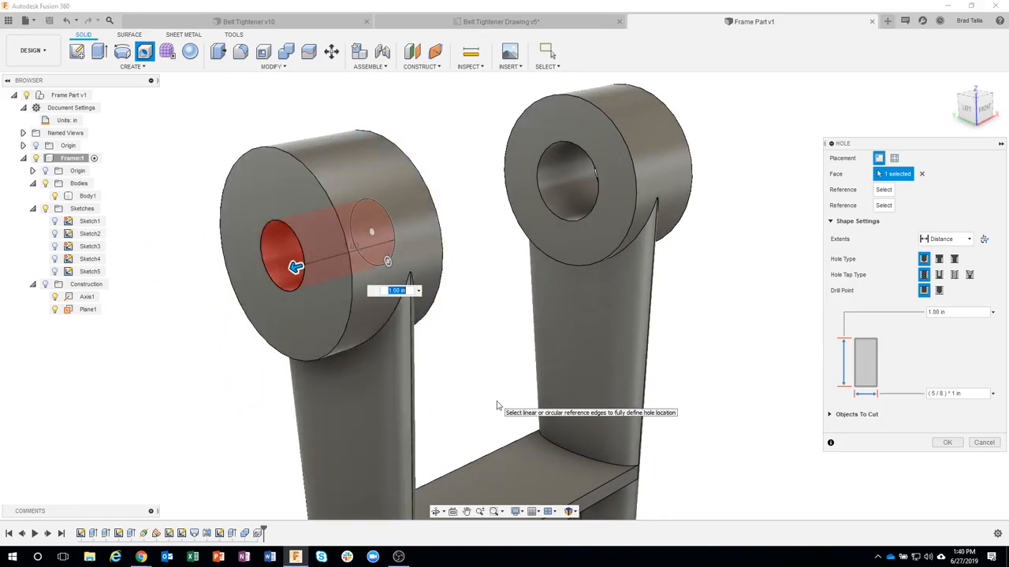
left_click(952, 443)
Step: Start a simple Hole on the outer end face of the right arm's lower boss and place it roughly at the face's centre
scroll(833, 425, "down", 4)
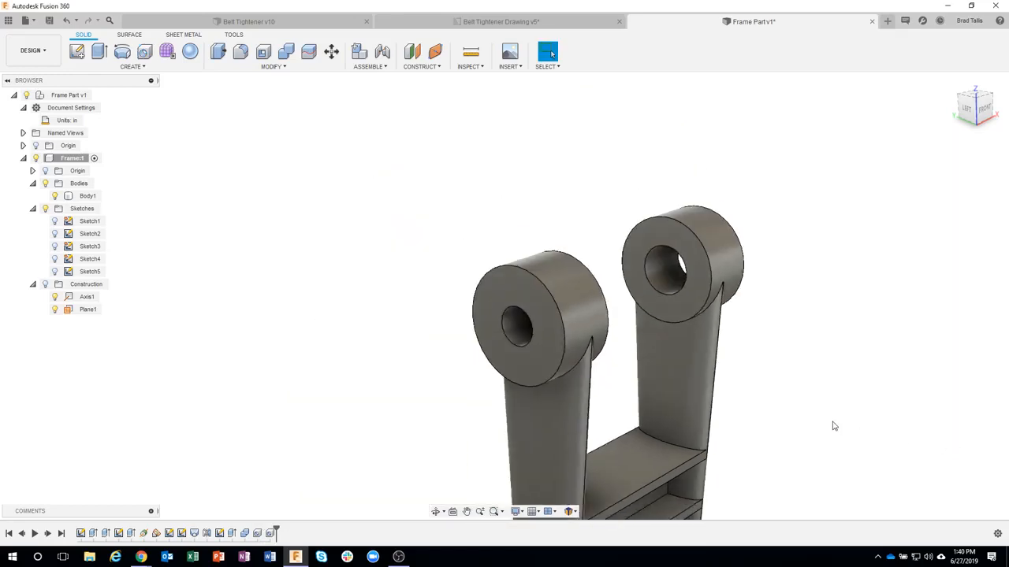
middle_click_drag(833, 425, 752, 418, "shift")
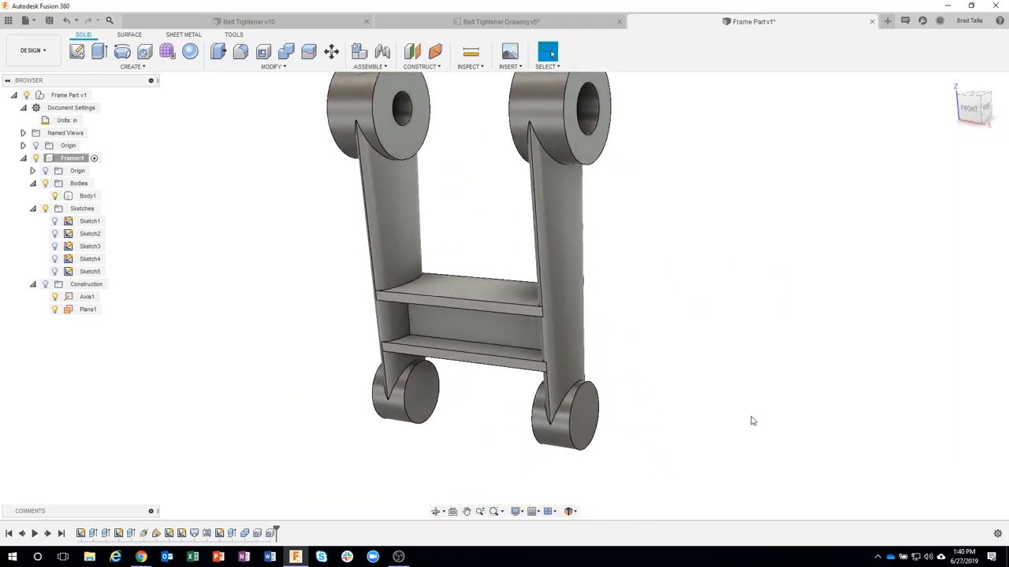
key("h")
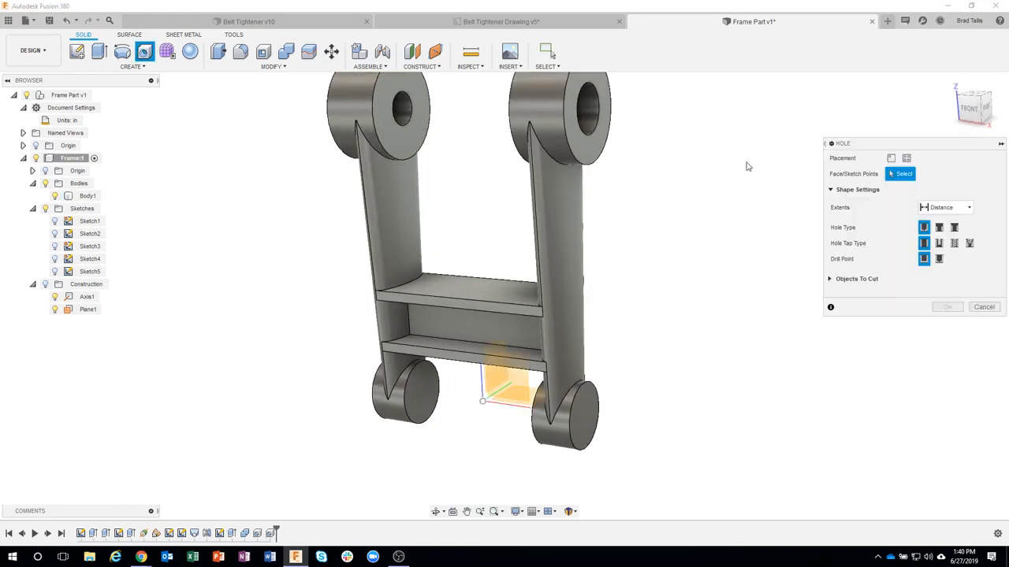
scroll(618, 404, "up", 2)
middle_click_drag(618, 405, 566, 405, "shift")
scroll(566, 405, "up", 1)
left_click(535, 402)
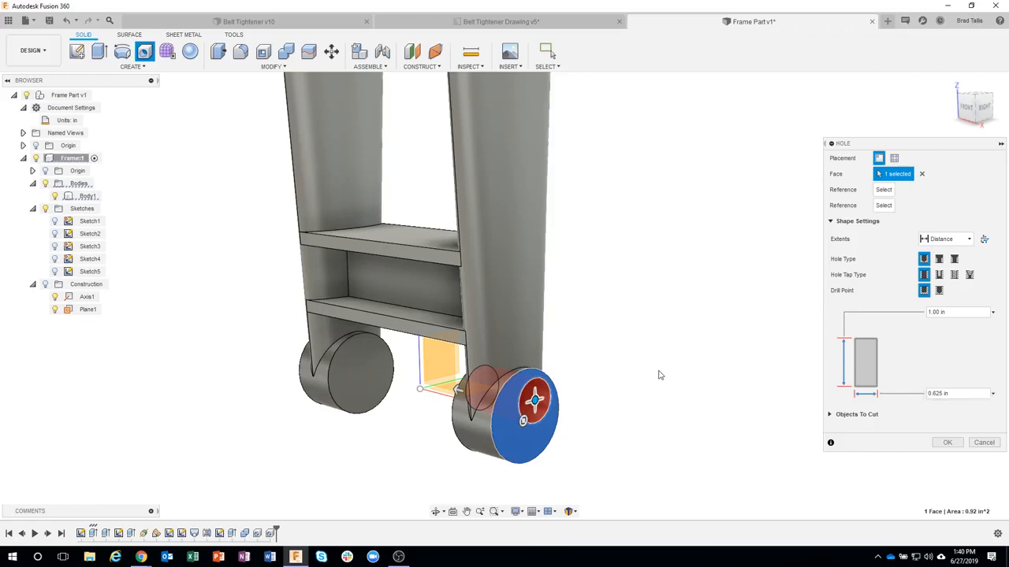
scroll(593, 406, "up", 2)
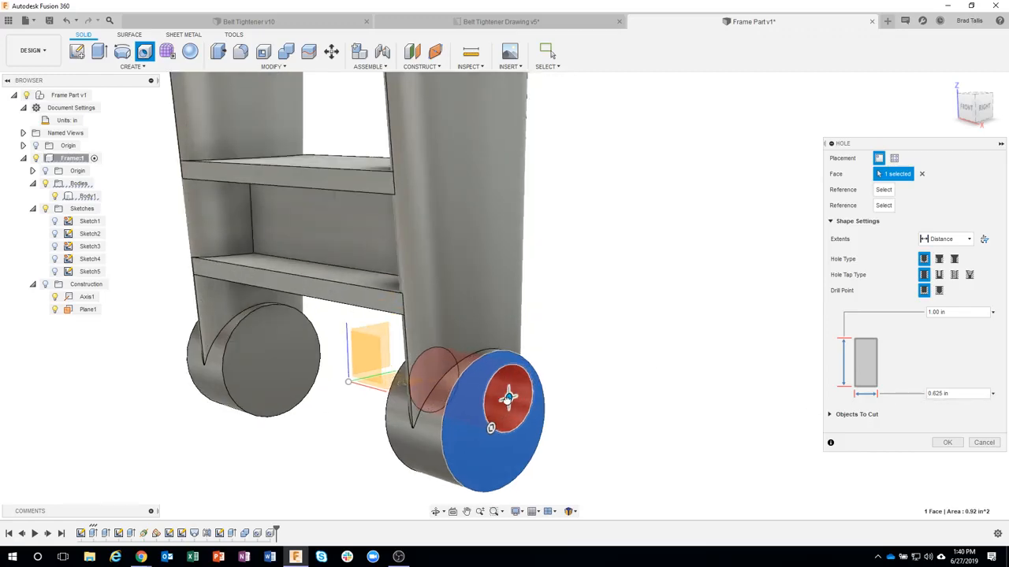
left_click_drag(508, 398, 495, 422)
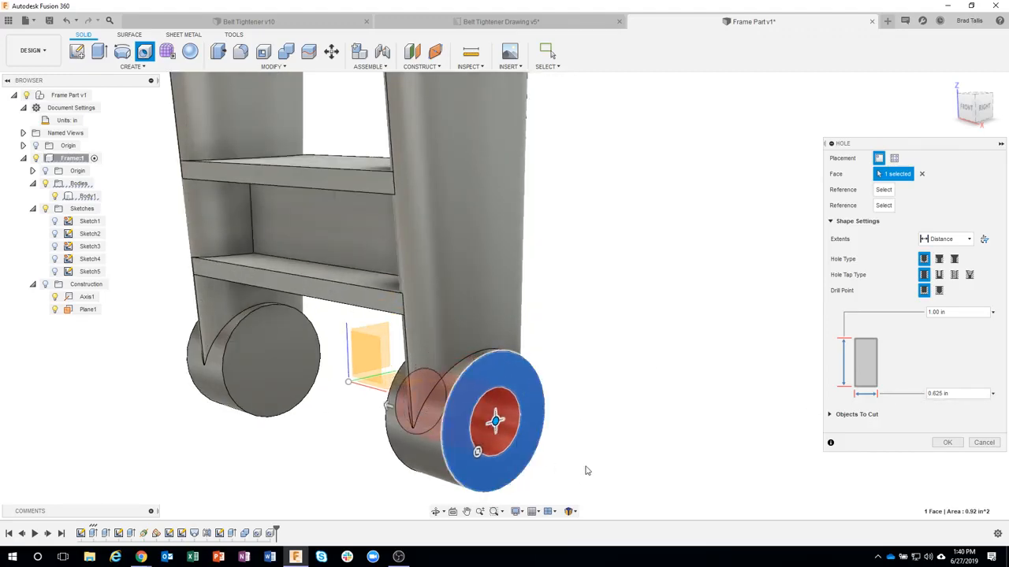
Step: Extend the 0.625 in hole through both lower bosses to a depth of 4.25 in and create it
middle_click_drag(575, 434, 556, 385, "shift")
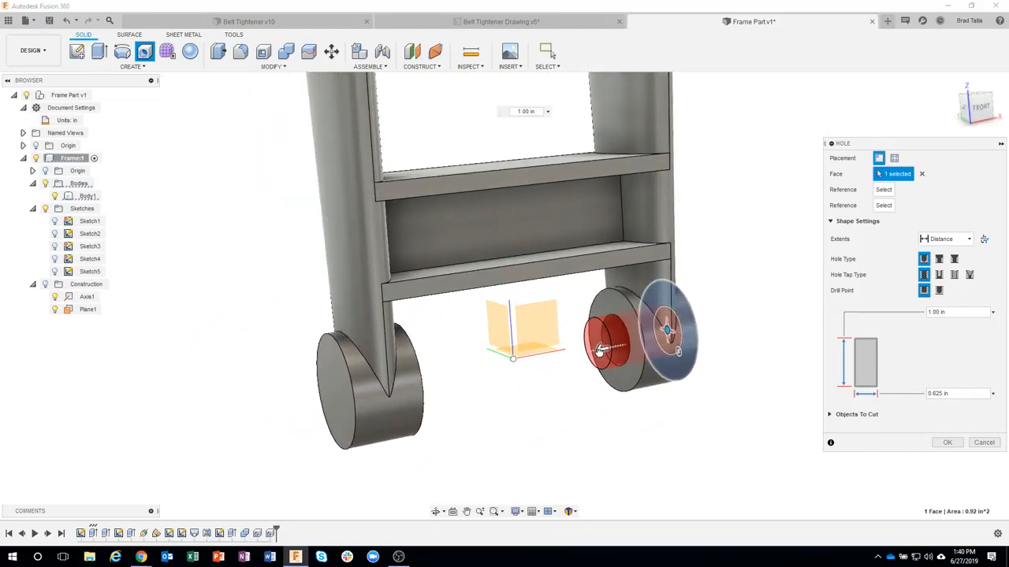
left_click_drag(562, 385, 339, 388)
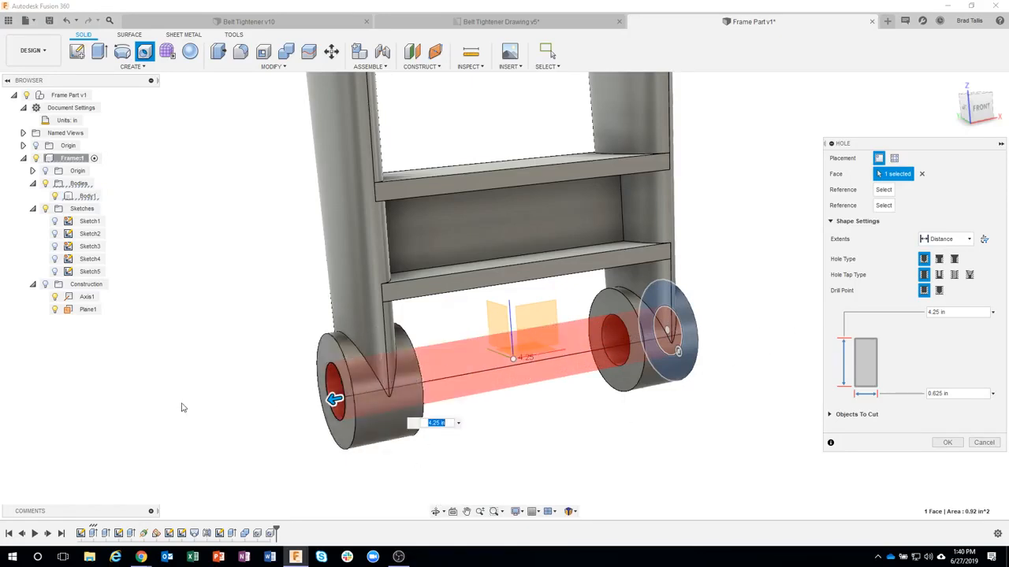
middle_click_drag(685, 441, 908, 441, "shift")
left_click(941, 443)
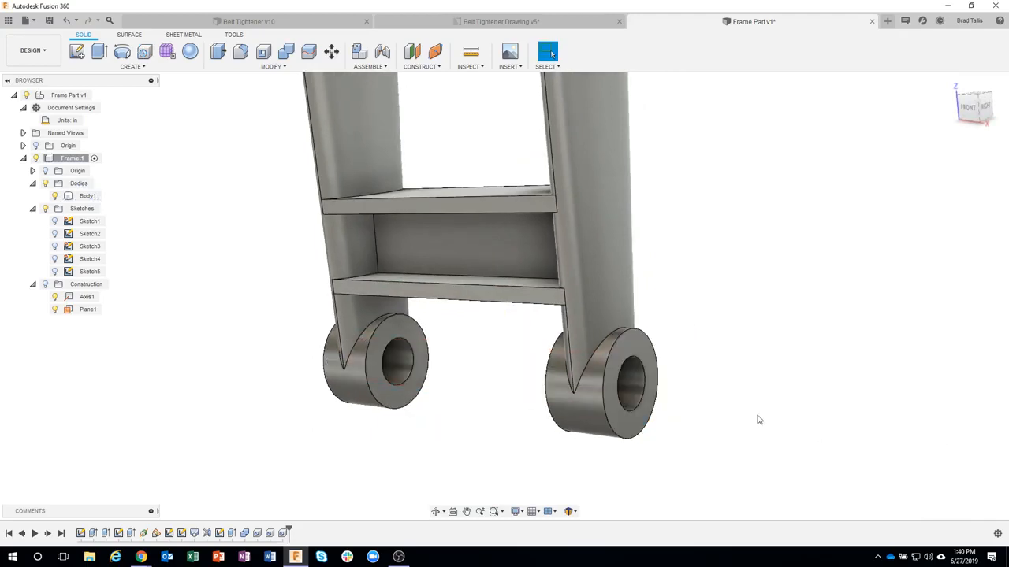
Step: Examine the frame drawing's fillet callouts, especially the crossbar radii in Section B-B and the general fillet note
scroll(759, 419, "down", 4)
middle_click_drag(759, 419, 719, 423)
scroll(759, 419, "up", 3)
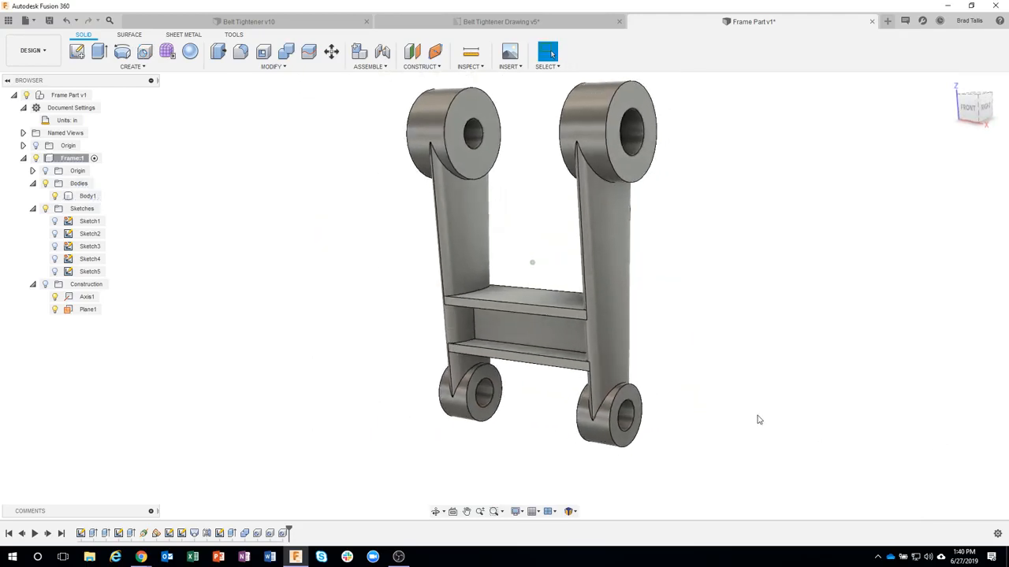
left_click(481, 23)
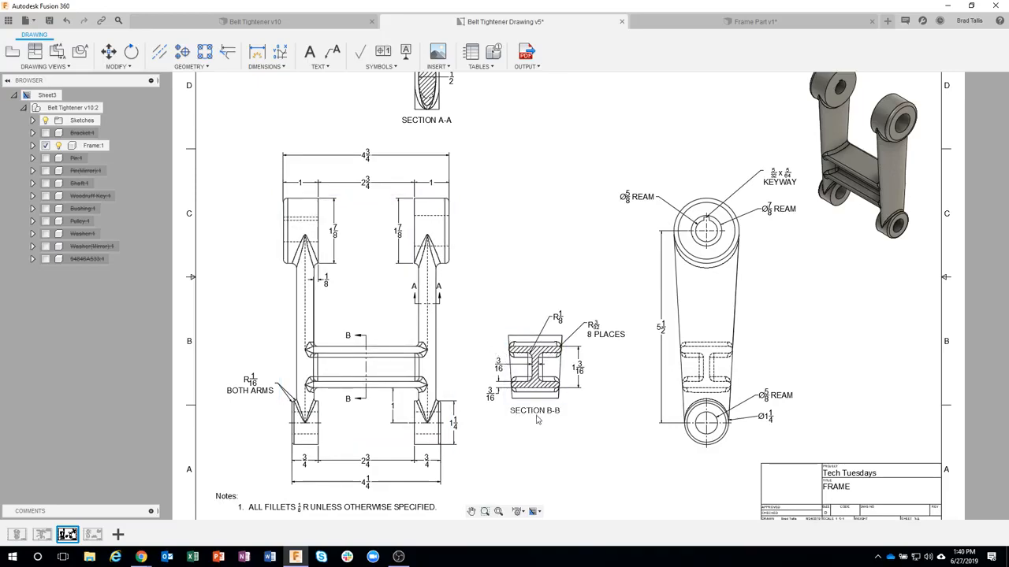
scroll(538, 420, "down", 2)
scroll(533, 401, "up", 8)
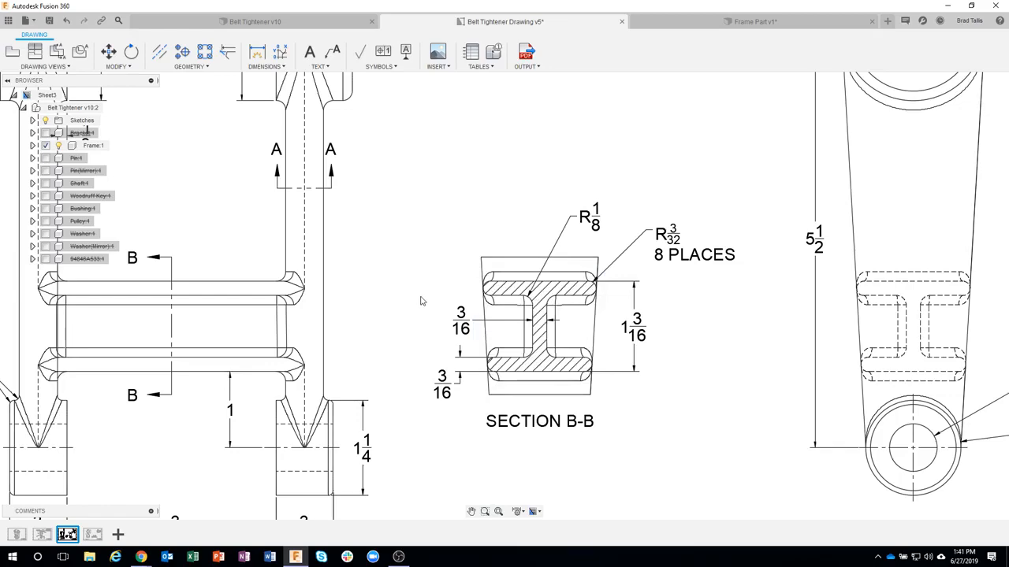
scroll(421, 300, "down", 5)
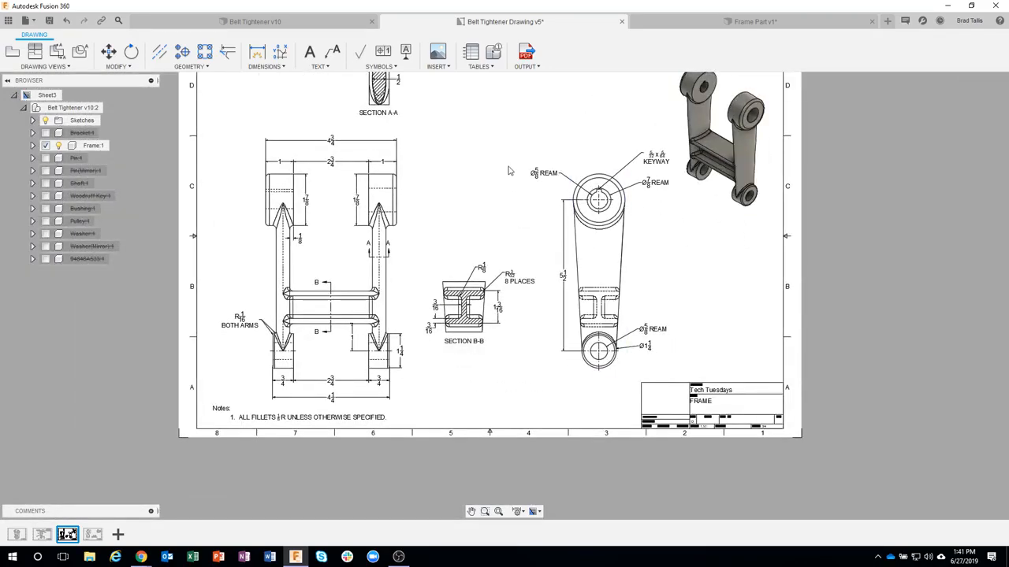
scroll(469, 246, "up", 3)
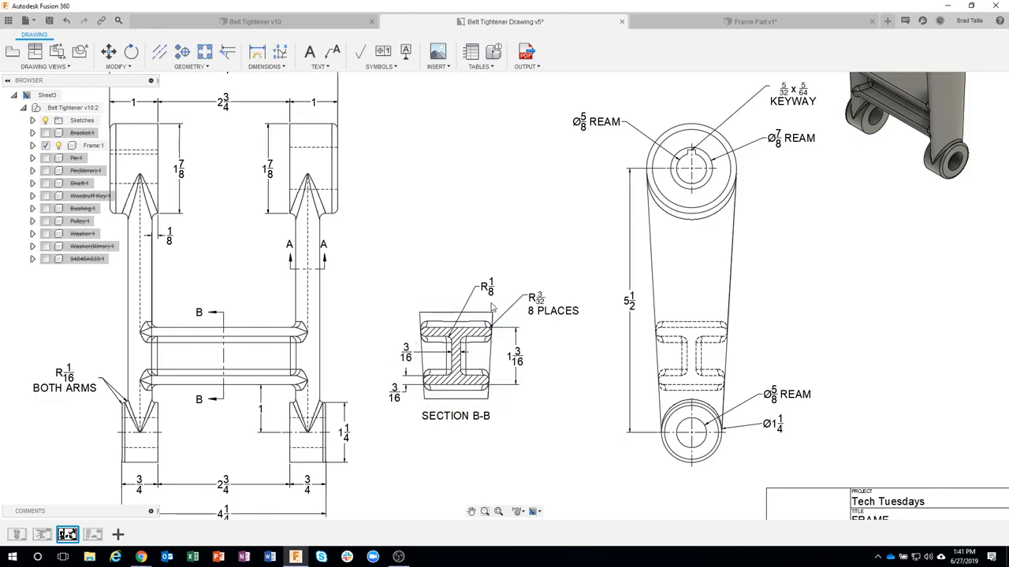
Step: Start a 3/32 in constant-radius Fillet on the four long front edges of the two crossbar flanges in the frame part
left_click(741, 22)
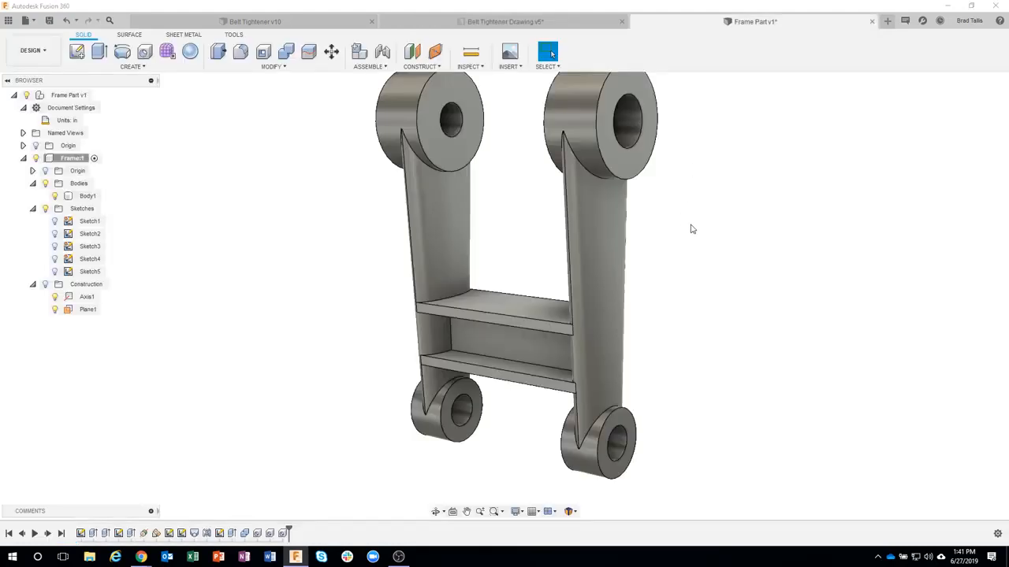
scroll(725, 233, "up", 4)
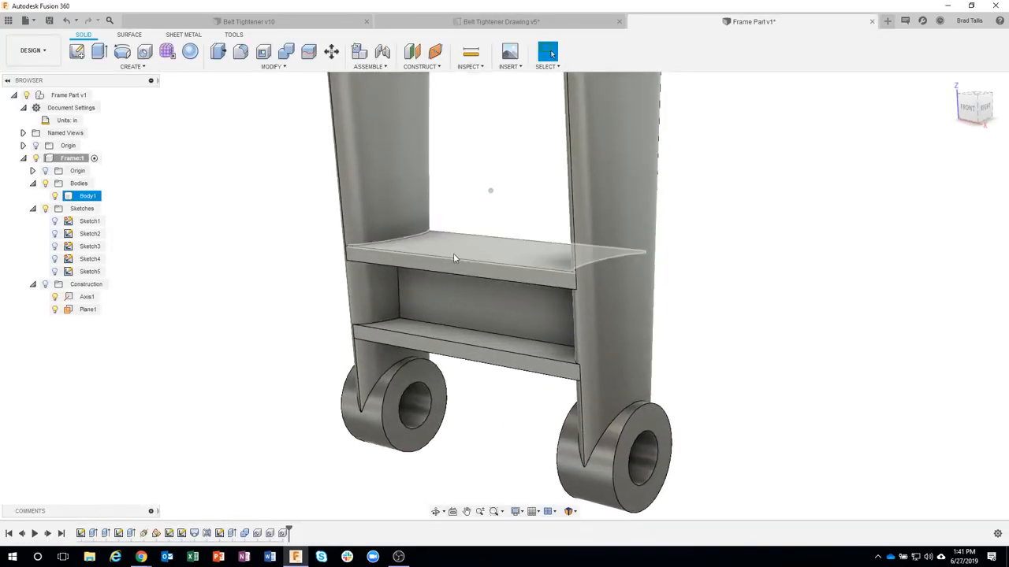
left_click(446, 257)
right_click(445, 257)
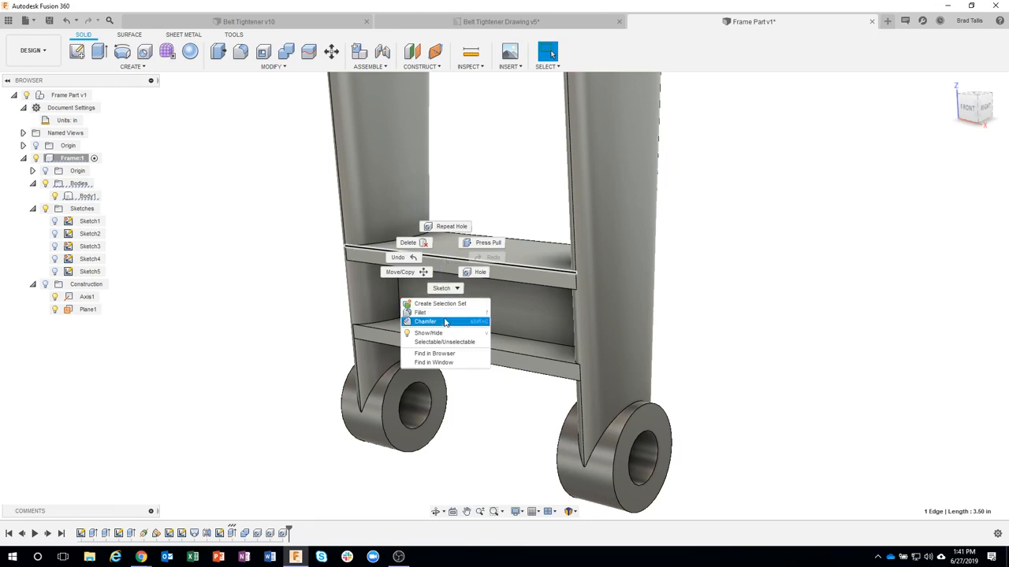
left_click(420, 313)
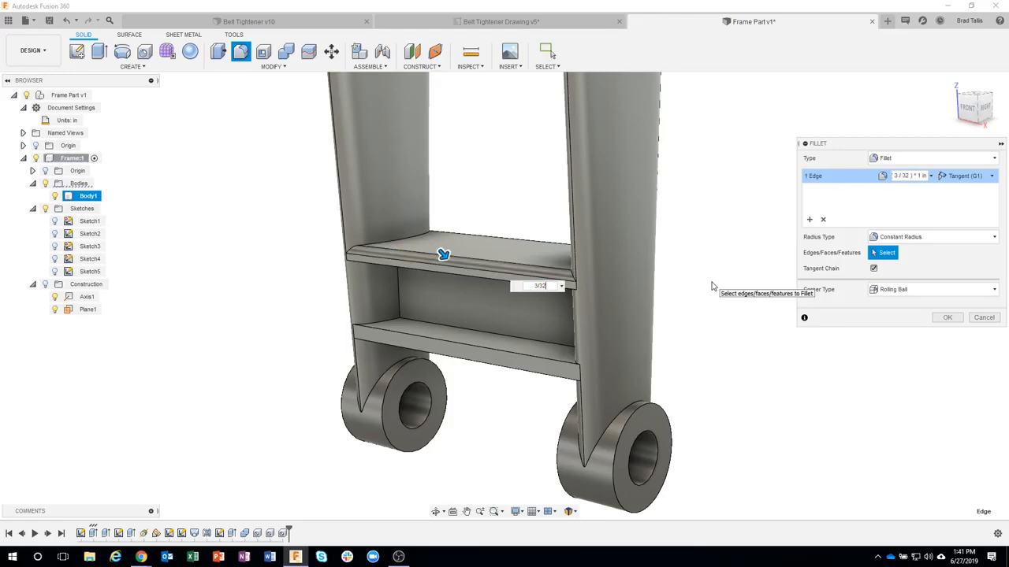
left_click(486, 280)
left_click(466, 347)
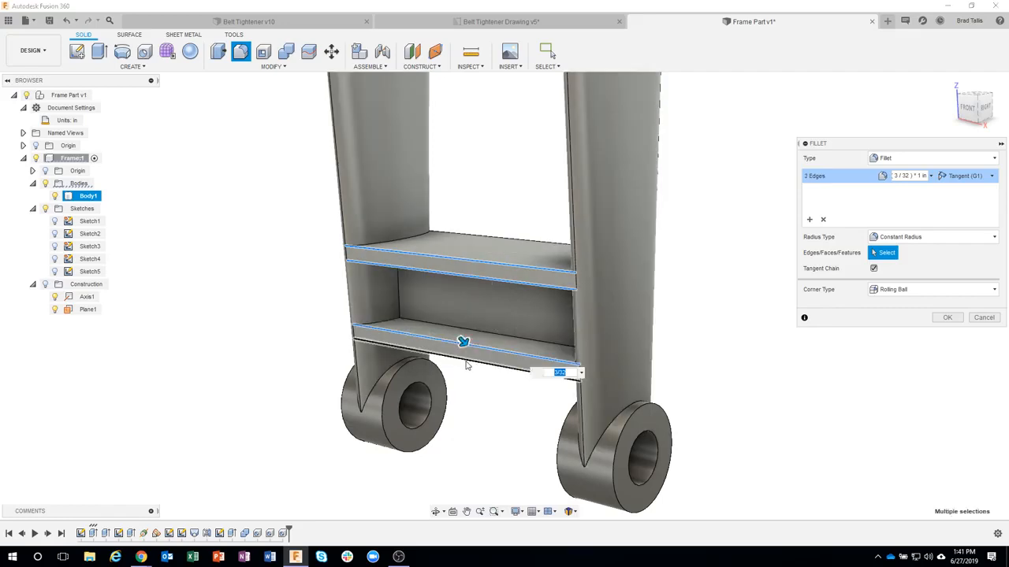
left_click(463, 358)
Step: Add the four long rear edges of the crossbar flanges to the fillet and create it
middle_click_drag(678, 366, 721, 332, "shift")
left_click(516, 243)
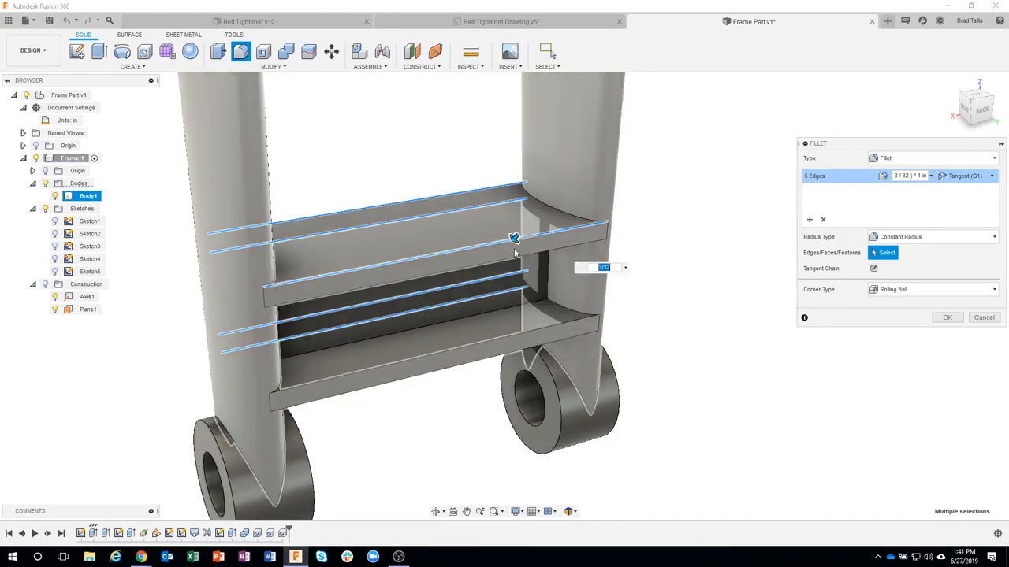
left_click(508, 261)
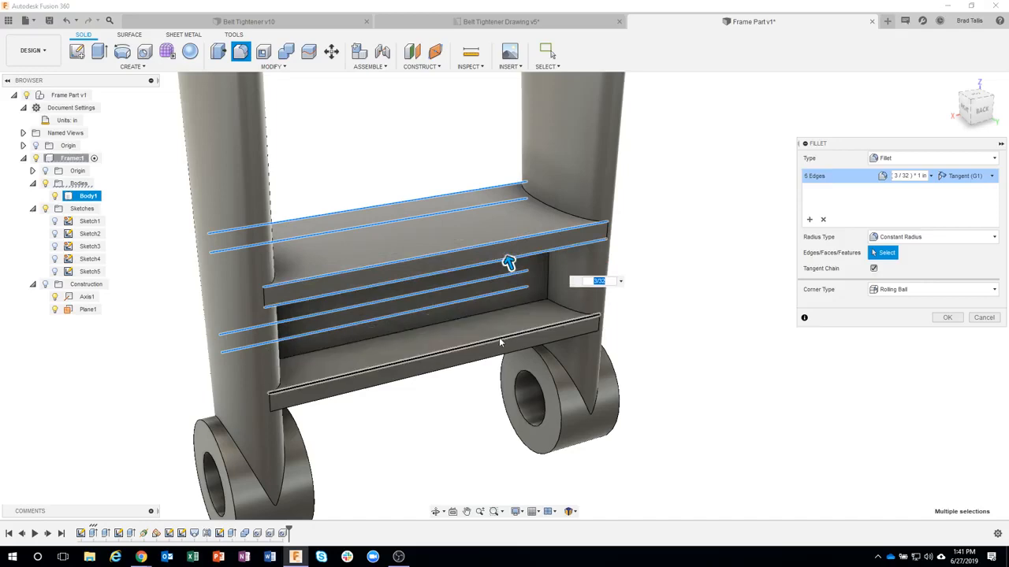
left_click(498, 337)
left_click(485, 367)
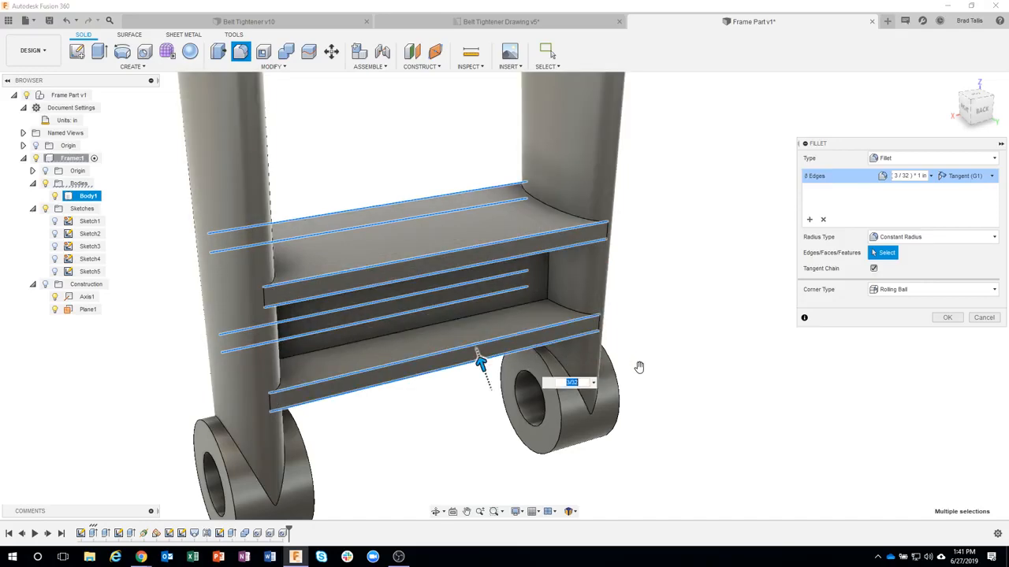
left_click(949, 318)
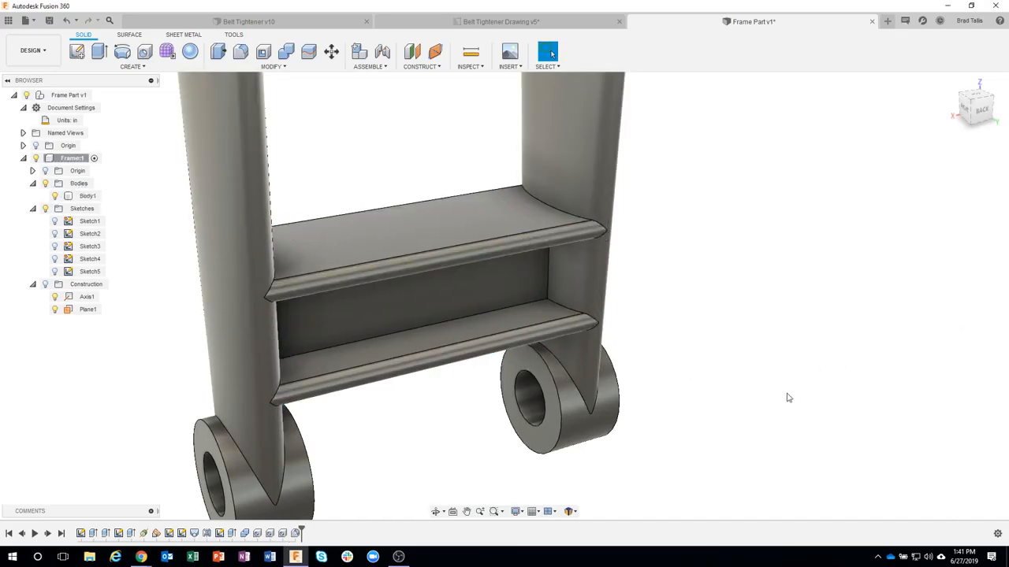
middle_click_drag(786, 398, 492, 258, "shift")
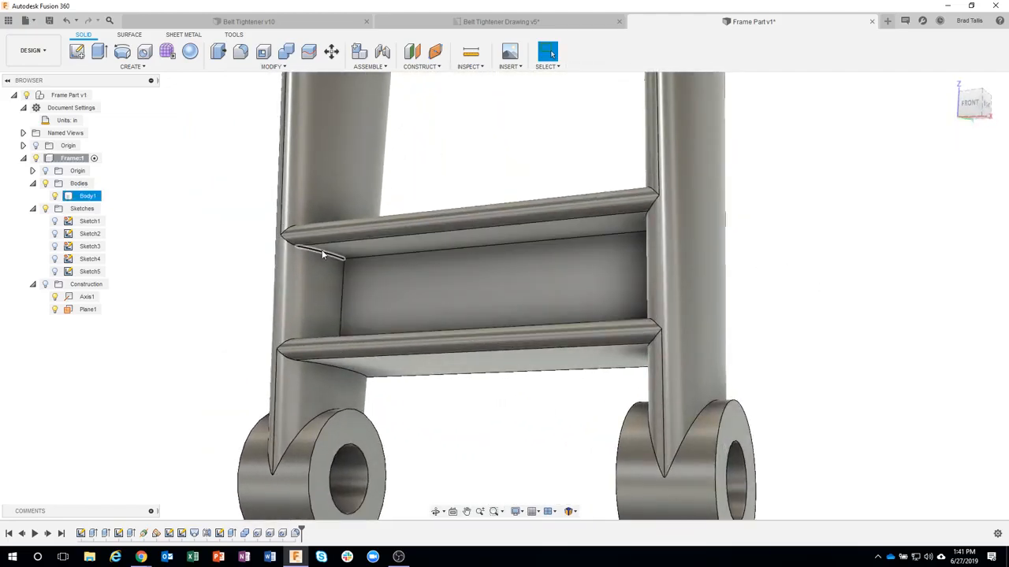
left_click(345, 257)
double_click(355, 257)
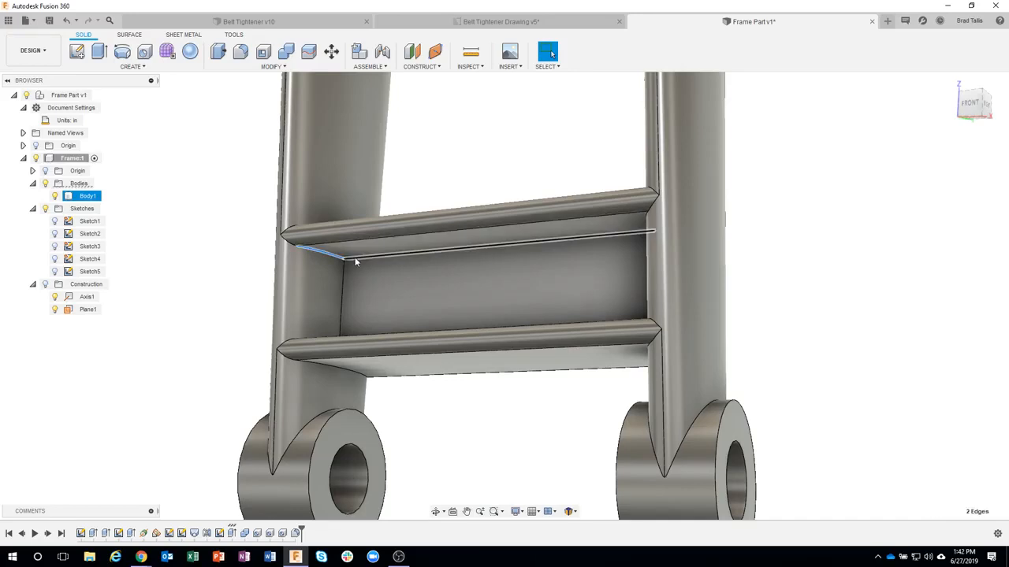
key("Escape")
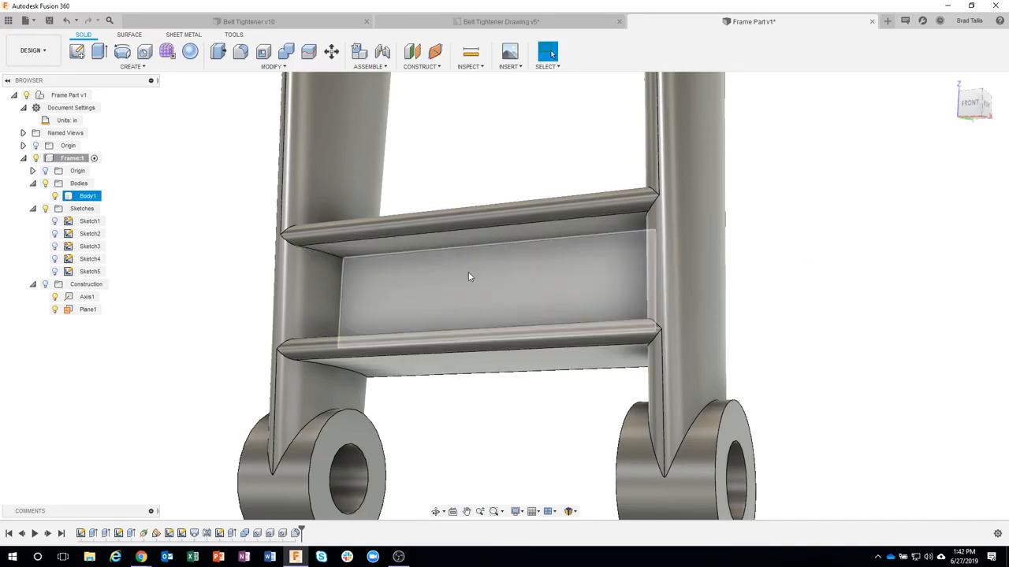
left_click(343, 274)
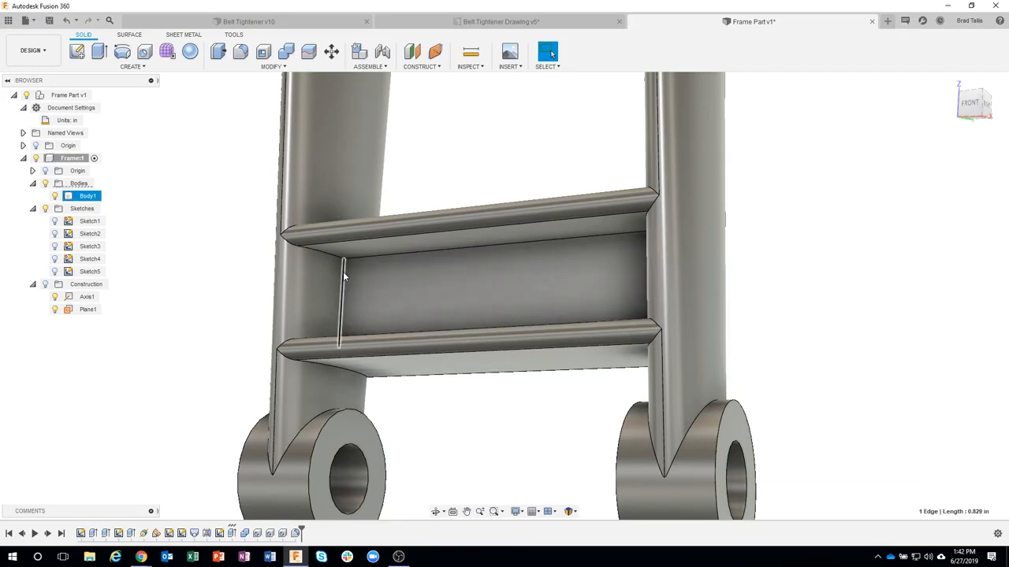
right_click(344, 274)
left_click(319, 328)
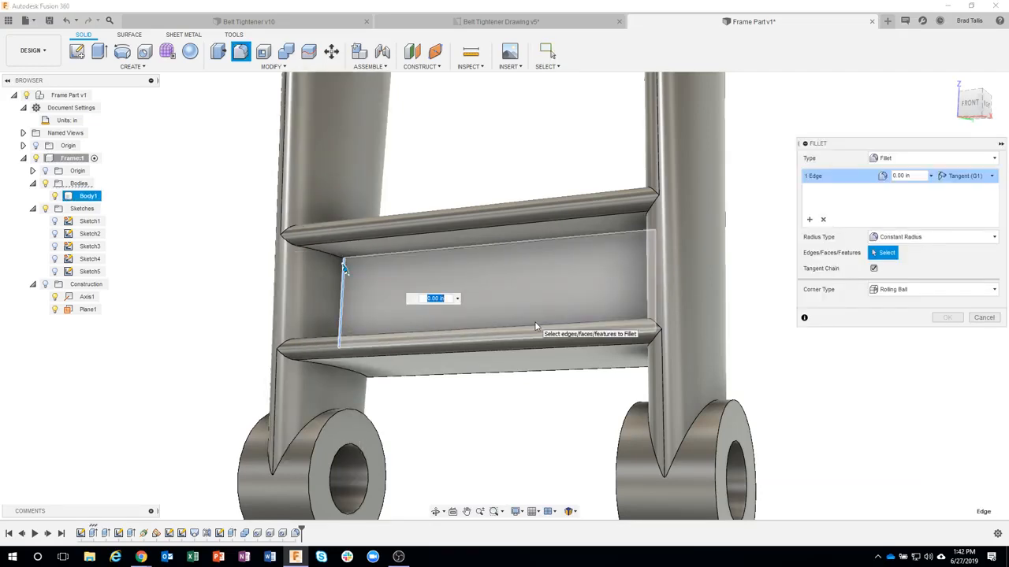
type("1/8")
middle_click_drag(536, 326, 489, 298, "shift")
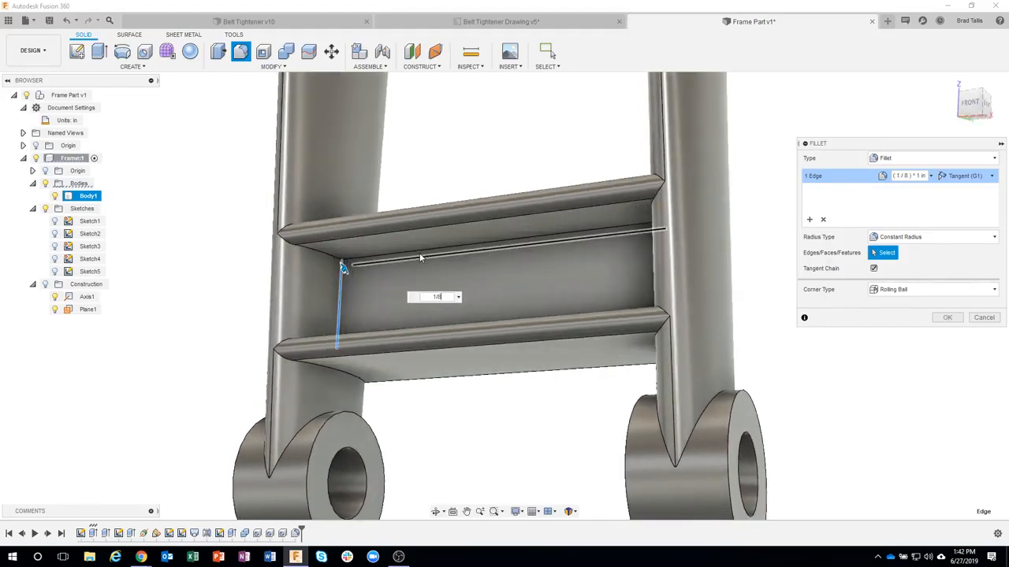
left_click(414, 253)
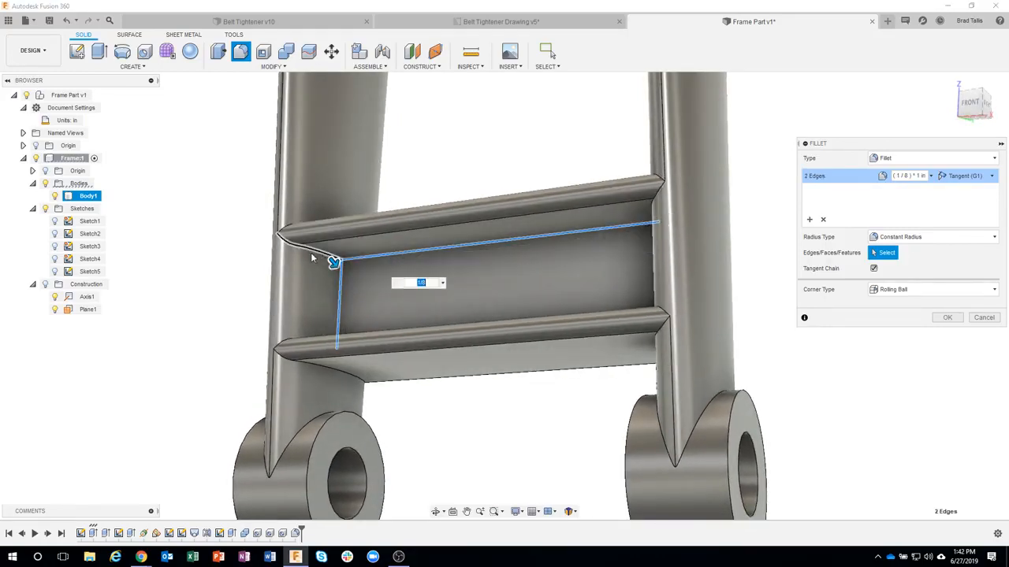
middle_click_drag(397, 312, 359, 294, "shift")
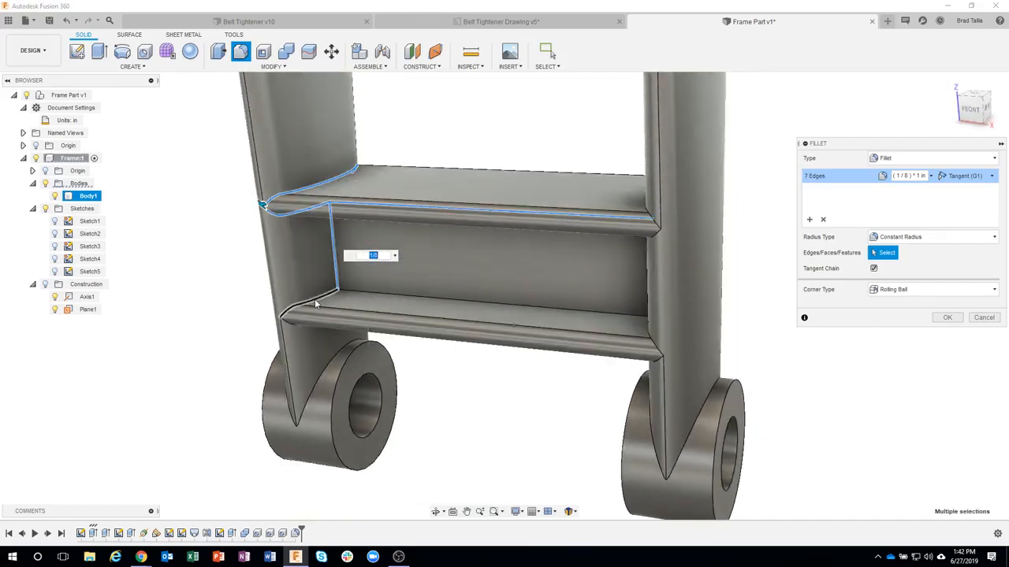
left_click(332, 290)
left_click(350, 294)
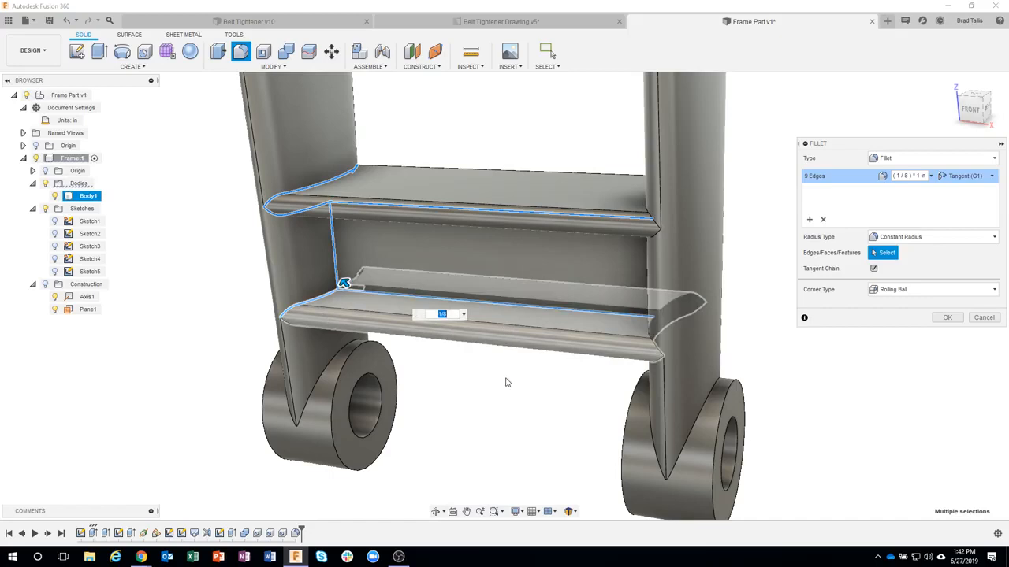
middle_click_drag(509, 391, 615, 383, "shift")
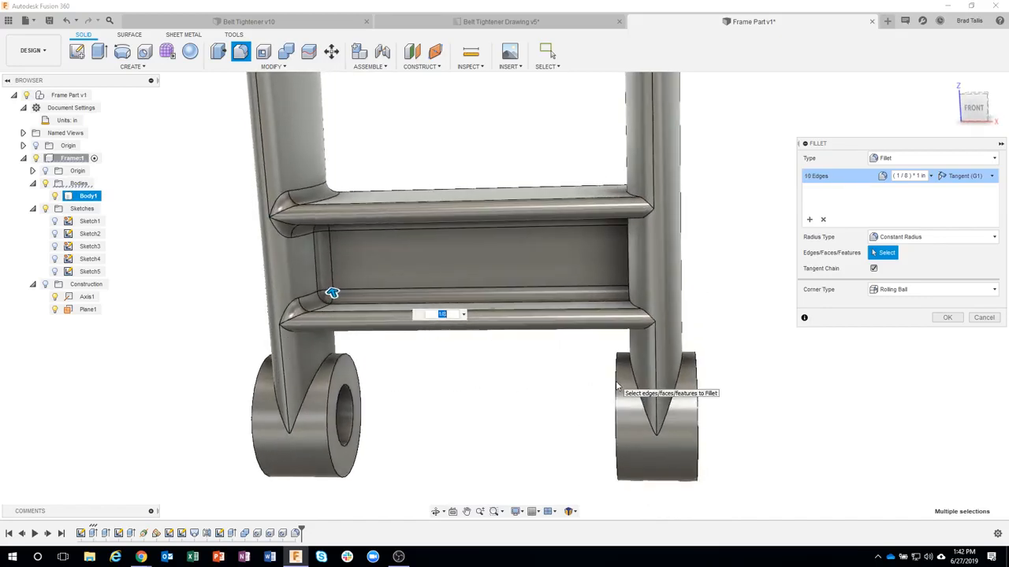
left_click(983, 318)
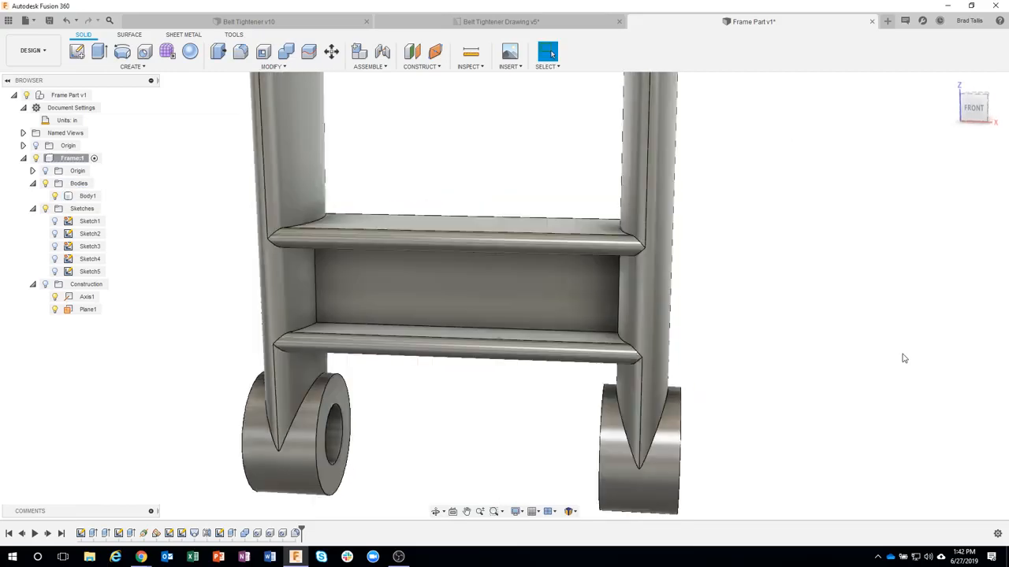
Step: Fillet all faces and edges of the crossbar, including its junctions with the legs, with a 0.125 in constant radius
left_click(272, 66)
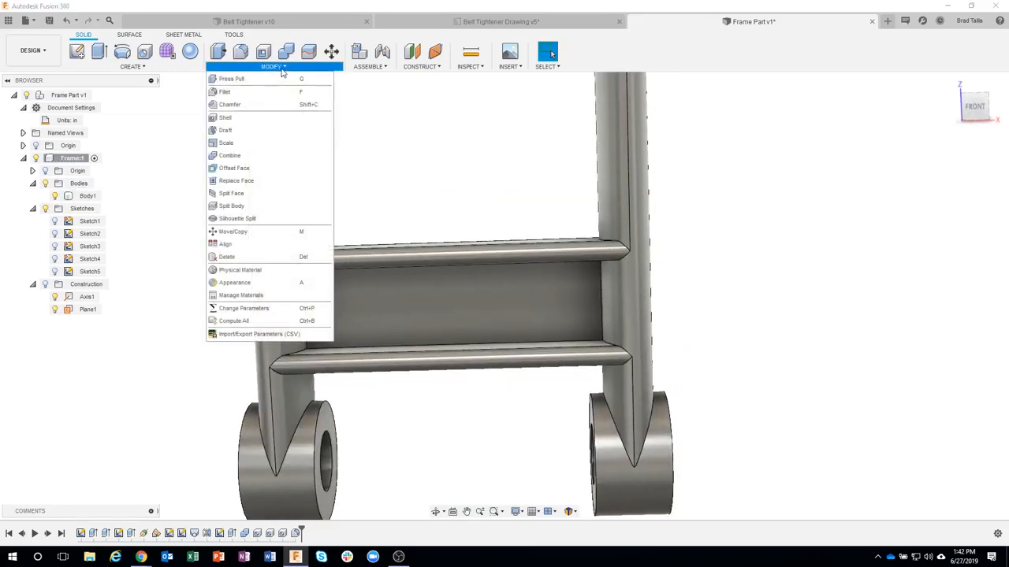
left_click(241, 93)
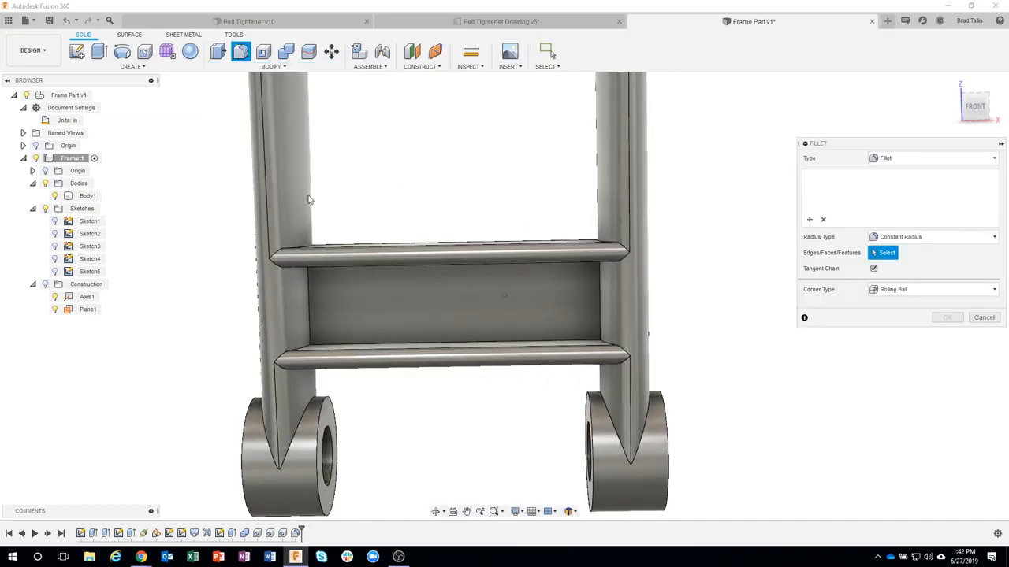
left_click_drag(191, 211, 698, 375)
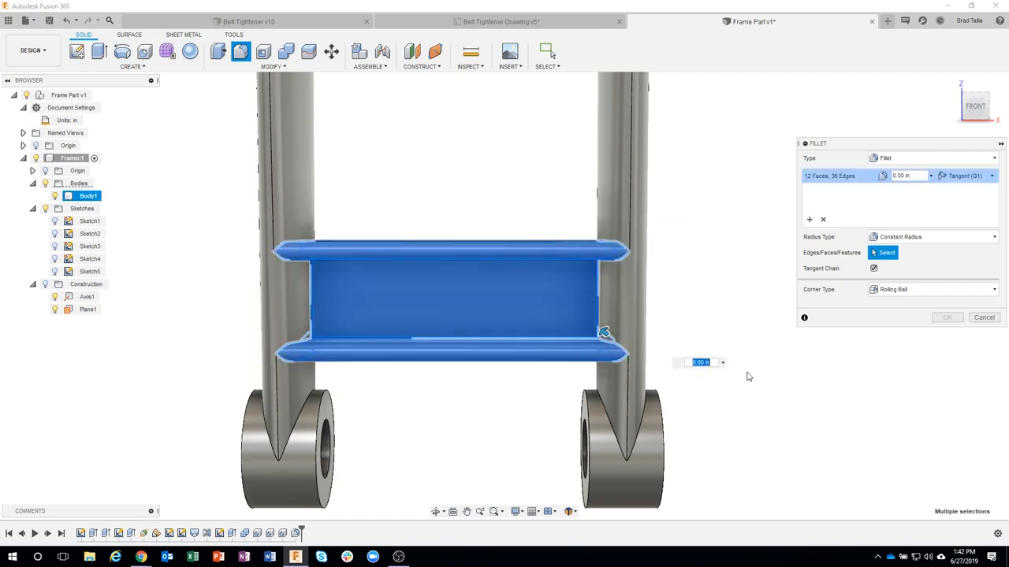
left_click(914, 176)
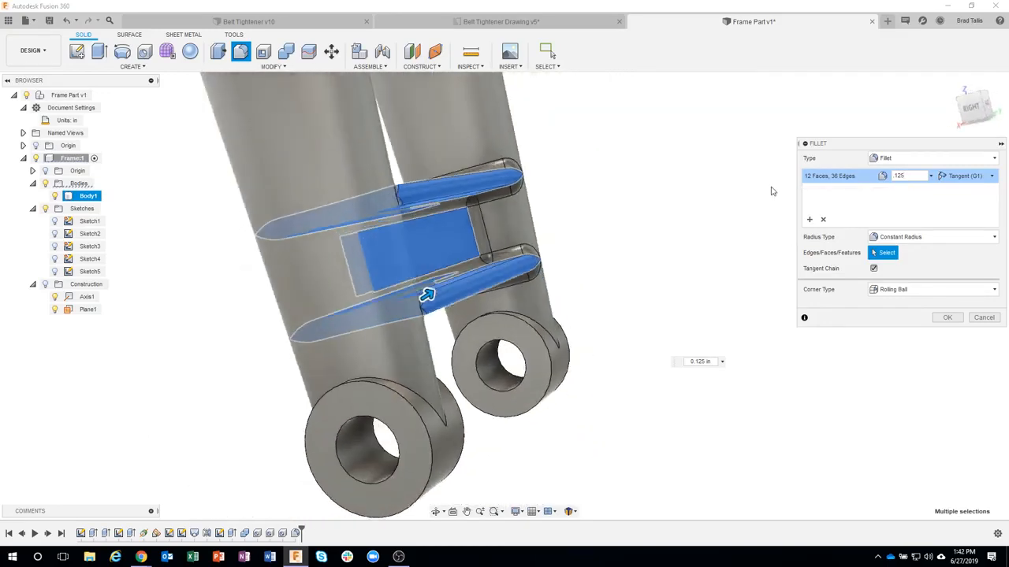
left_click(947, 317)
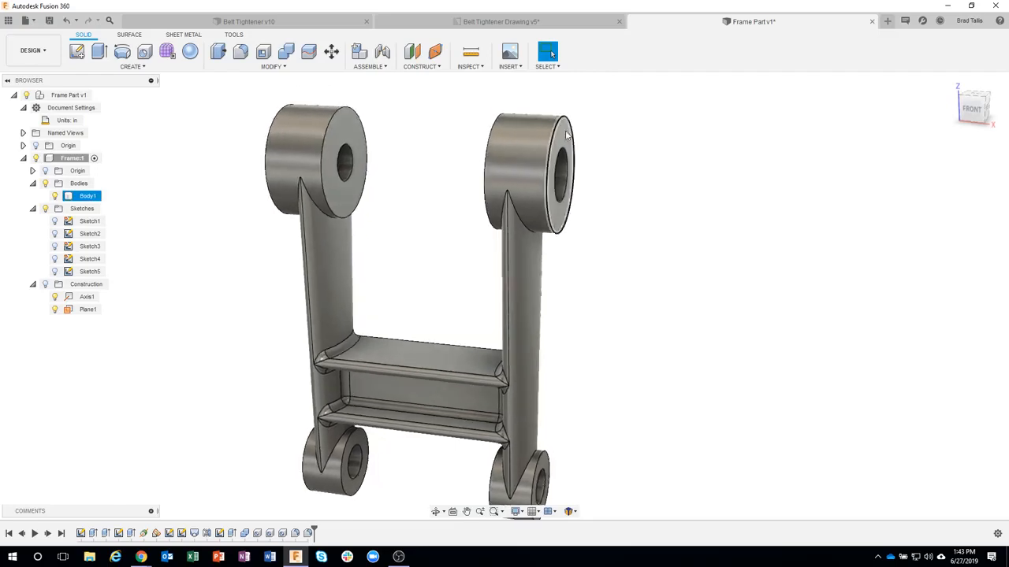
Step: Fillet the outer rims of both upper bosses and their junctions with the legs with a 0.125 in radius
right_click(556, 137)
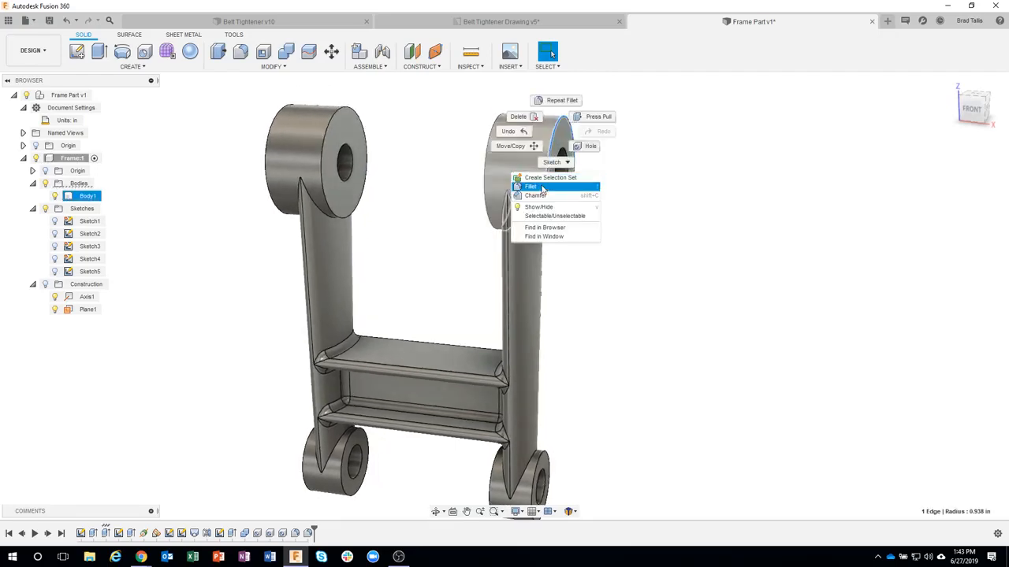
left_click(590, 186)
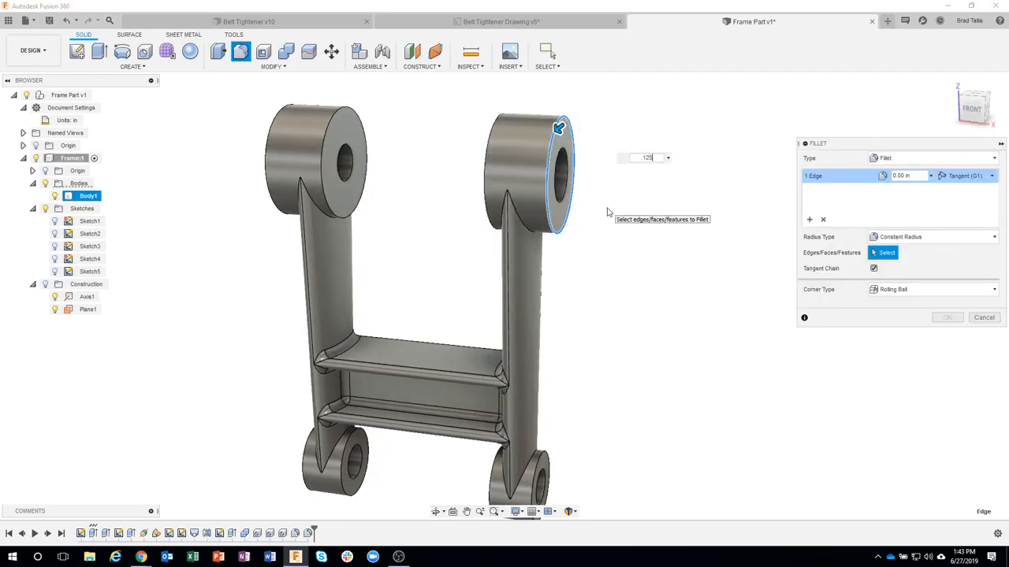
left_click(280, 117)
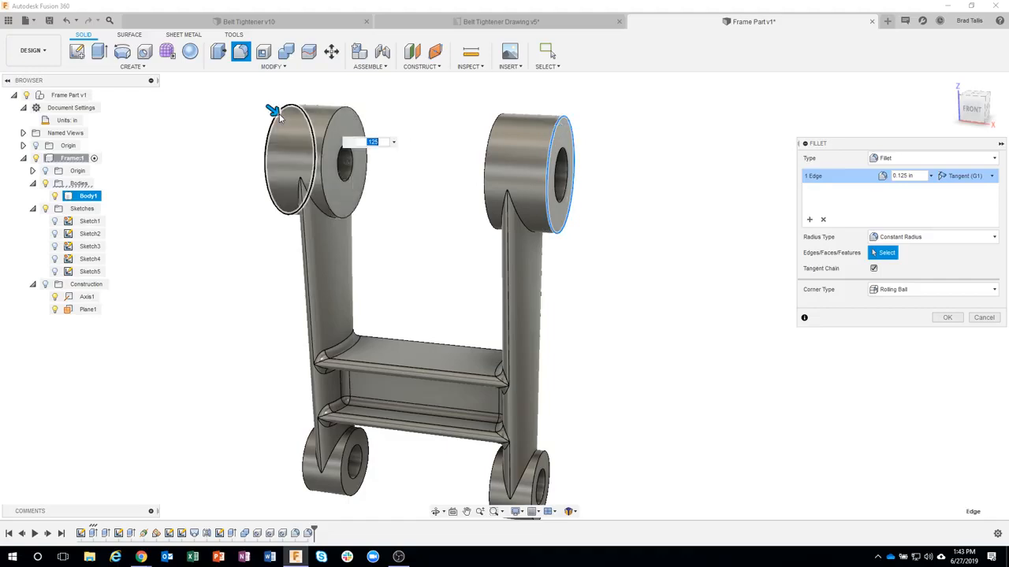
left_click(499, 225)
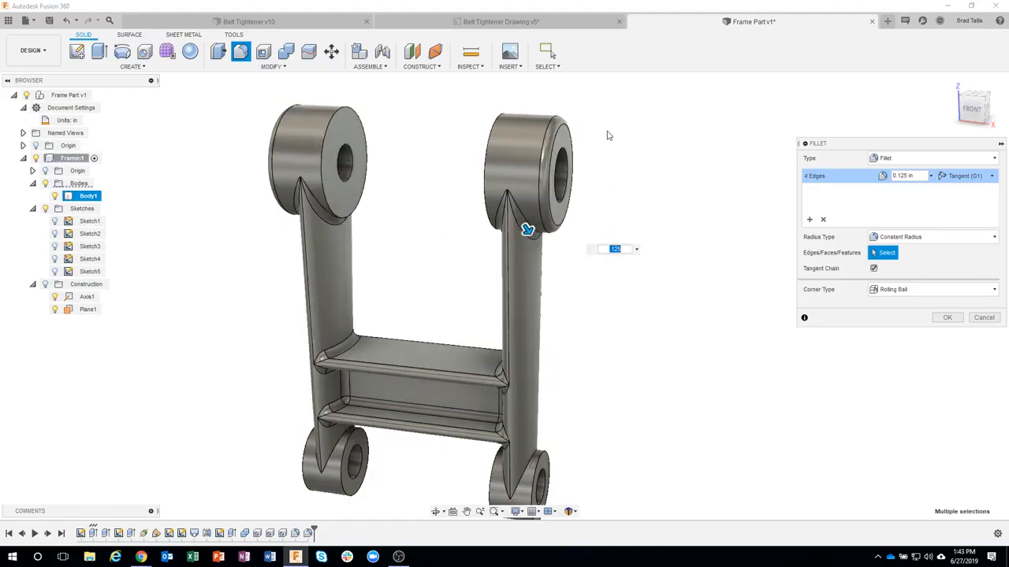
scroll(263, 176, "up", 2)
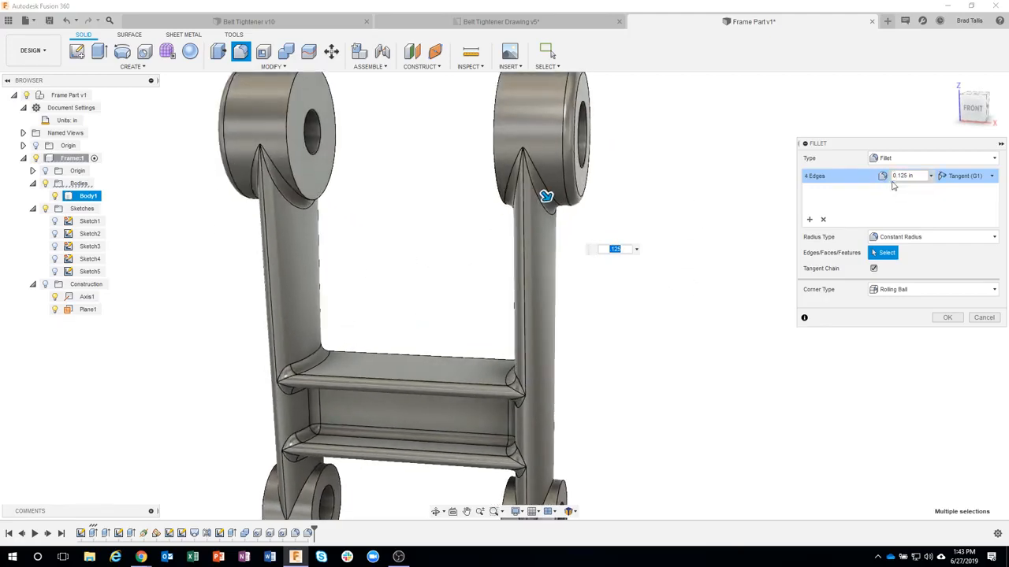
middle_click_drag(616, 215, 647, 344, "shift")
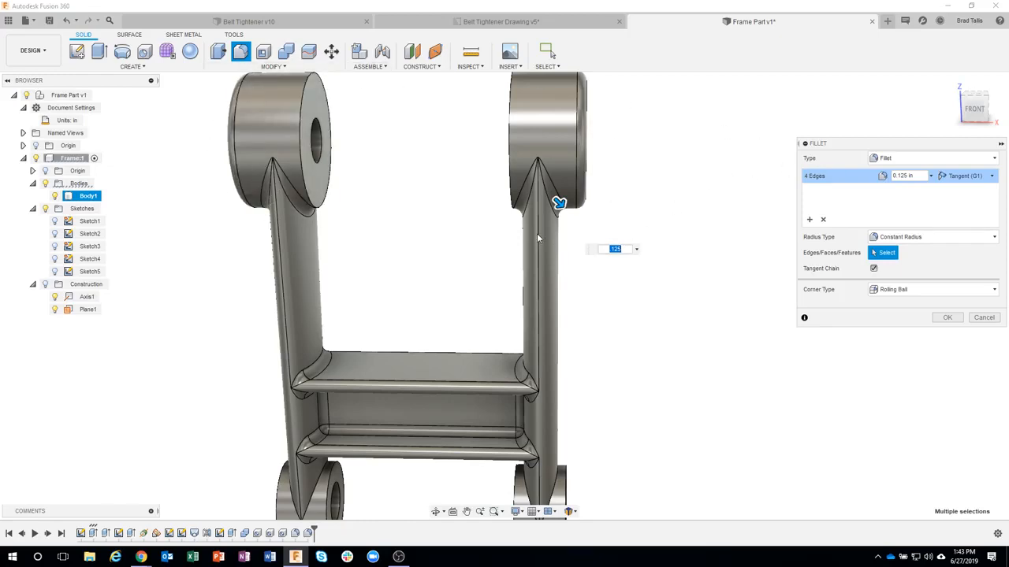
left_click(947, 317)
Step: Start a 1/16 in Fillet on both rims and the leg junction of the lower boss on the frame's right leg
middle_click_drag(906, 322, 552, 376, "shift")
left_click(552, 377)
right_click(552, 375)
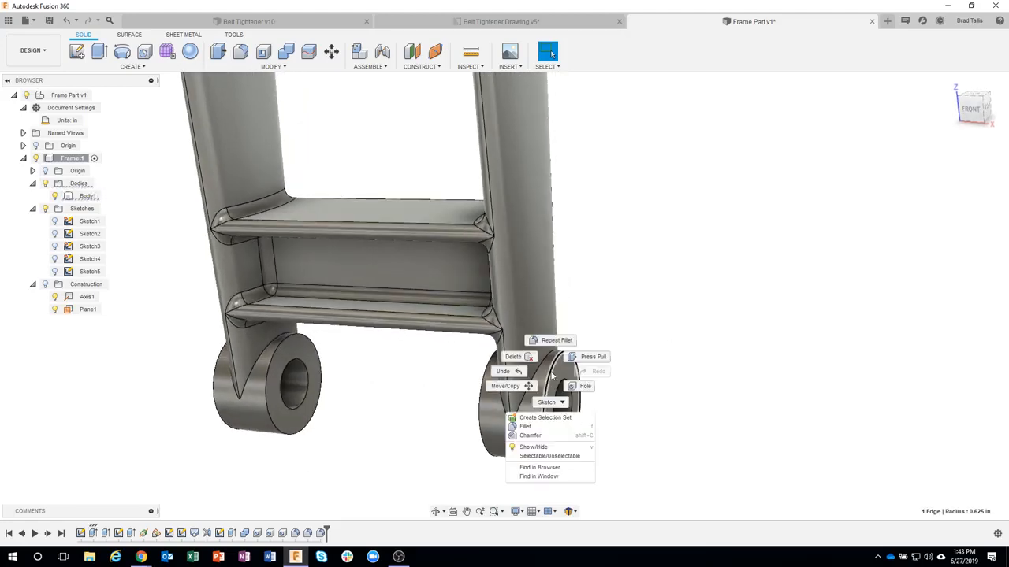
left_click(535, 427)
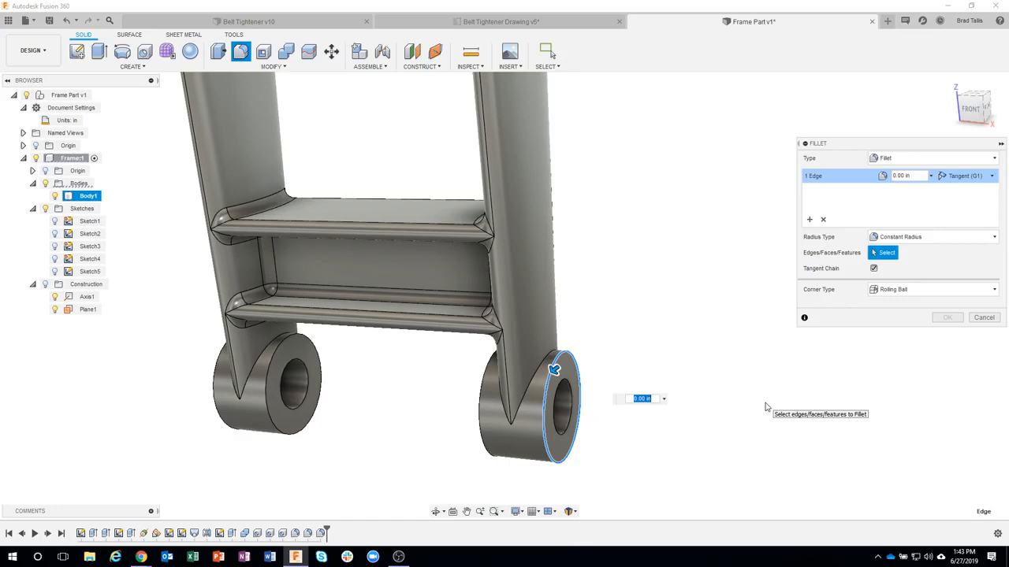
key("Return")
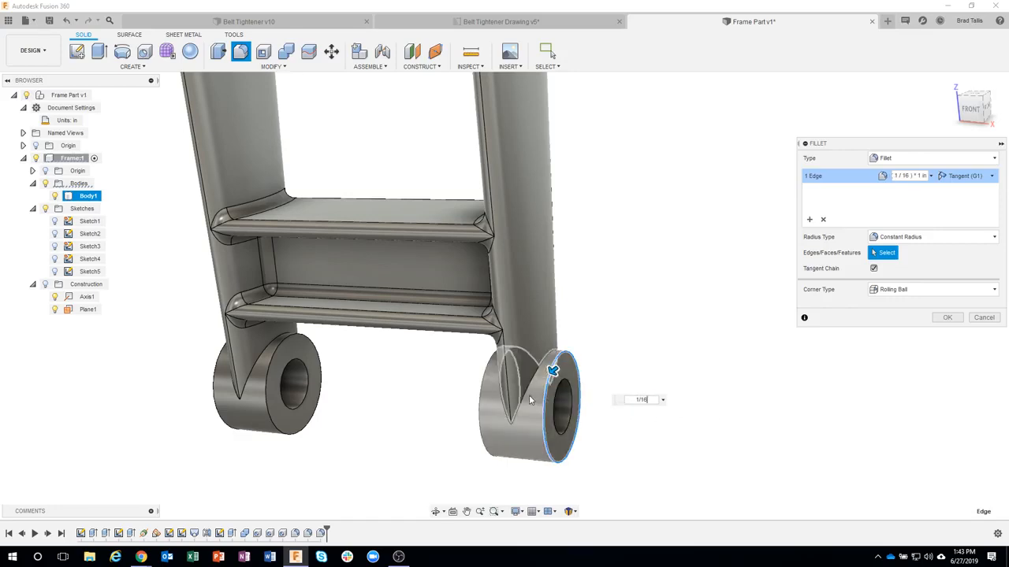
left_click(482, 389)
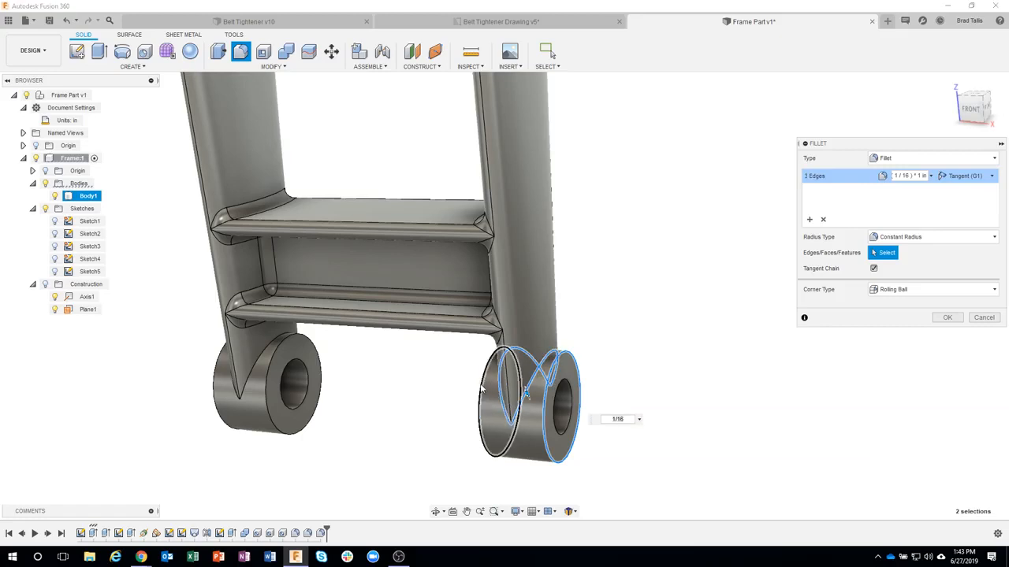
Step: Add both rims and the leg junction of the other lower boss to the fillet and create it
left_click(268, 367)
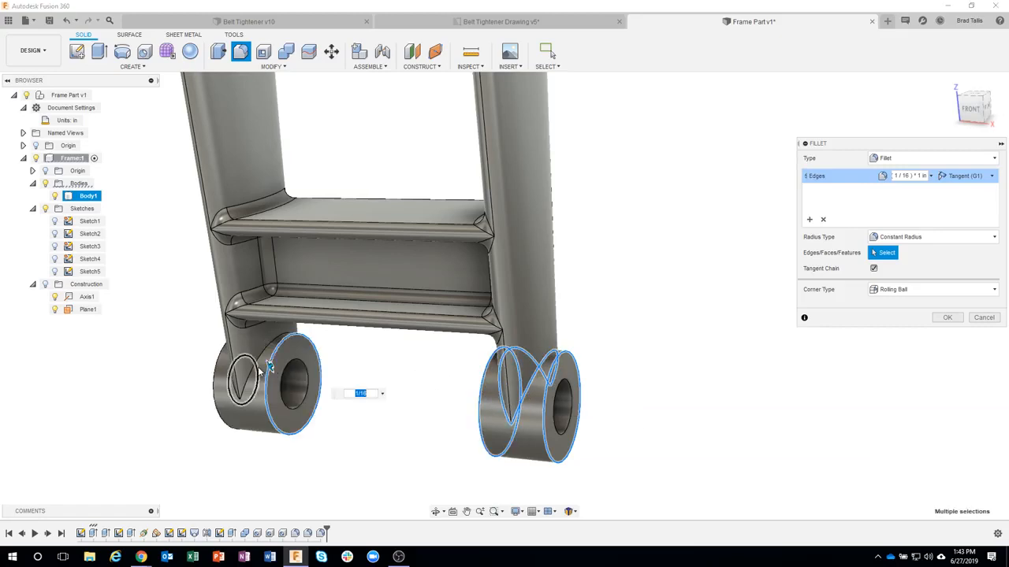
left_click(258, 358)
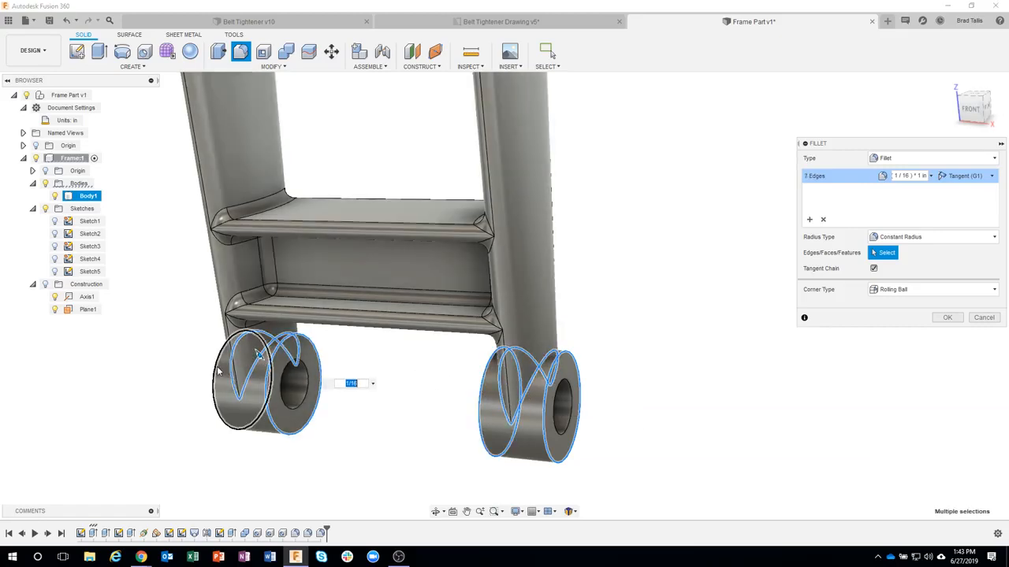
left_click(219, 372)
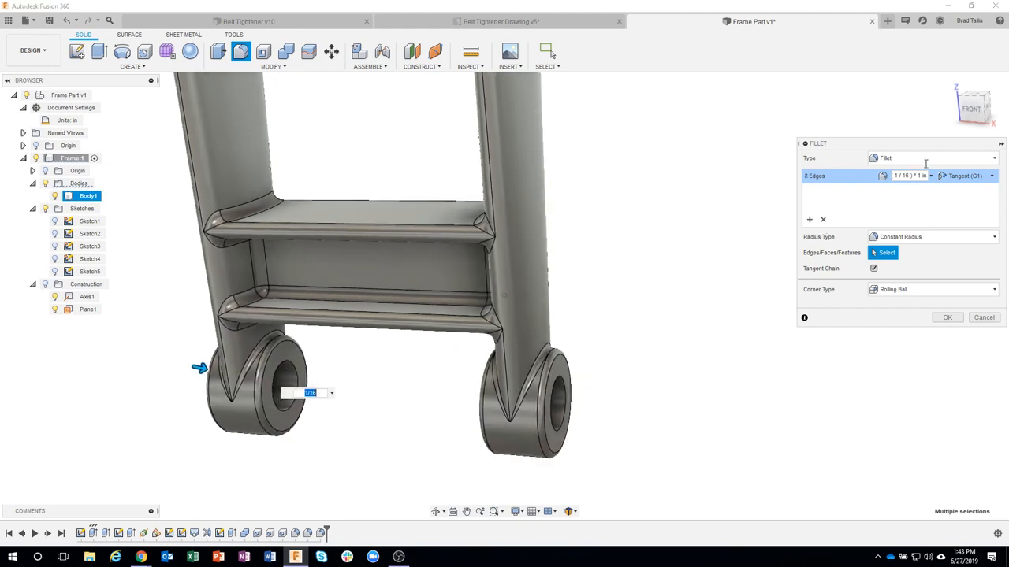
middle_click_drag(725, 290, 638, 414, "shift")
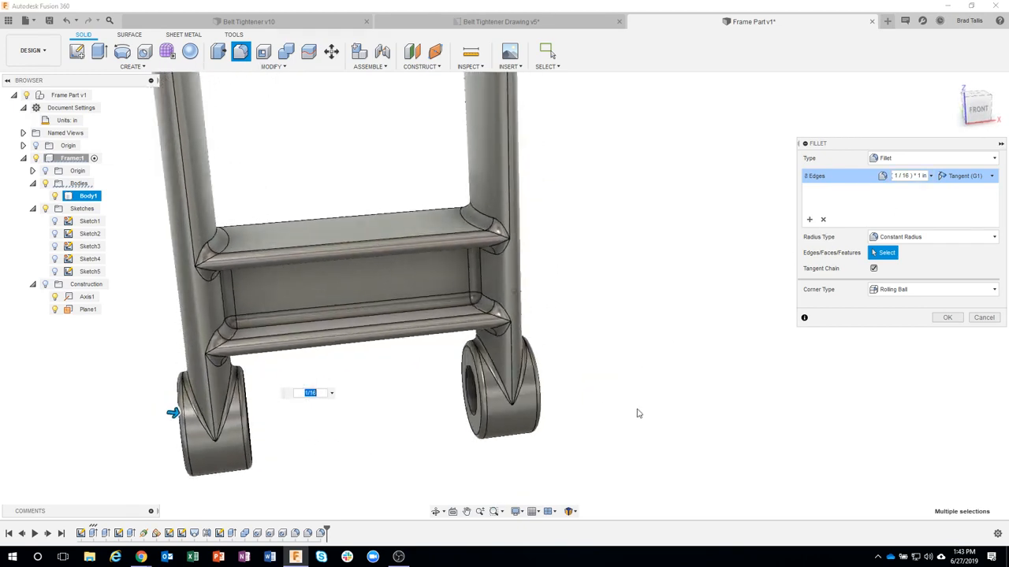
scroll(639, 414, "down", 3)
middle_click_drag(795, 370, 687, 331, "shift")
left_click(942, 318)
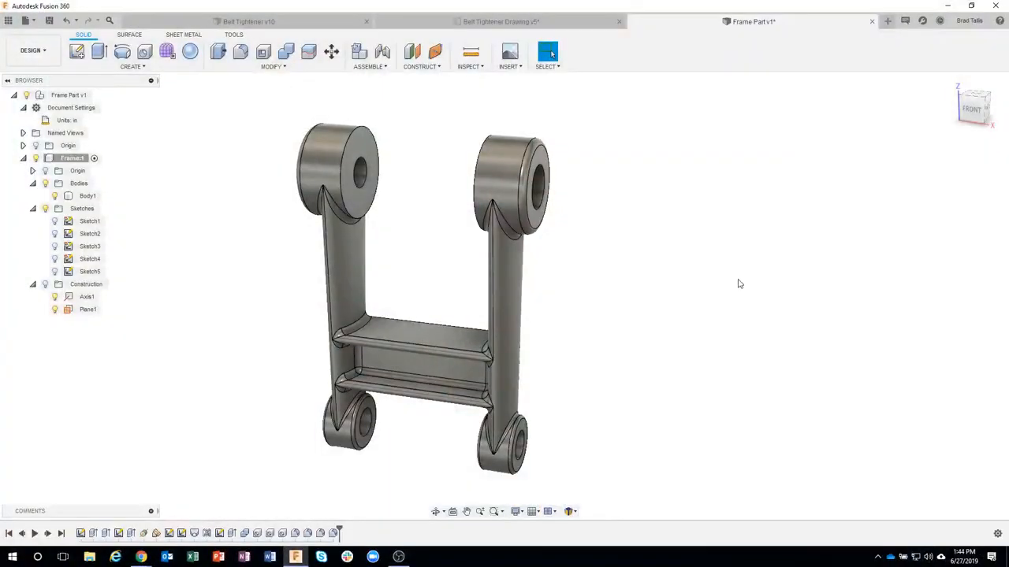
Step: Save a new version of the frame part with the version description "finished"
key("ctrl+s")
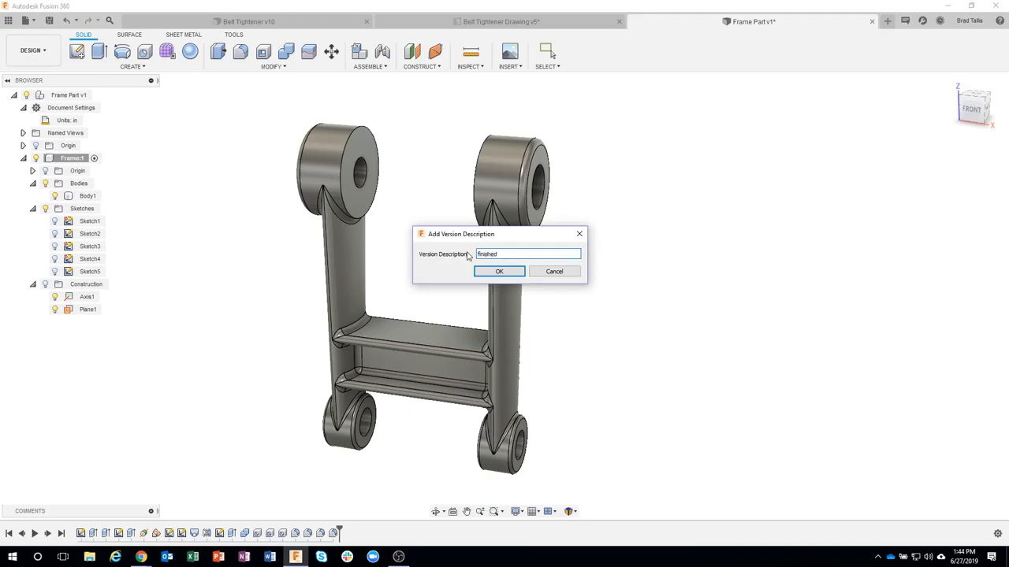
key("Return")
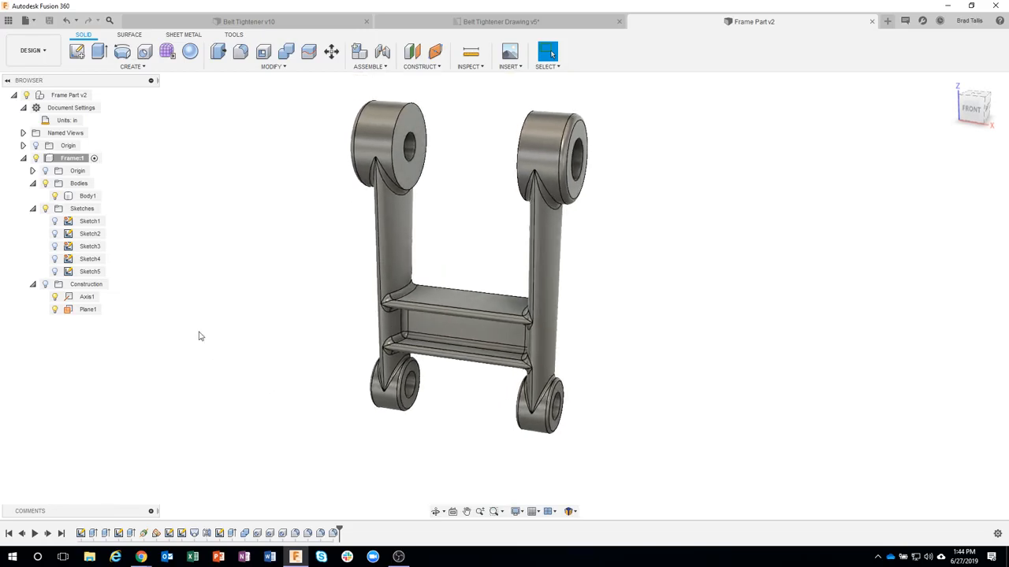
Step: Activate the top-level Frame Part and create an empty component named Bracket under it, set as the active component
double_click(73, 158)
left_click(97, 96)
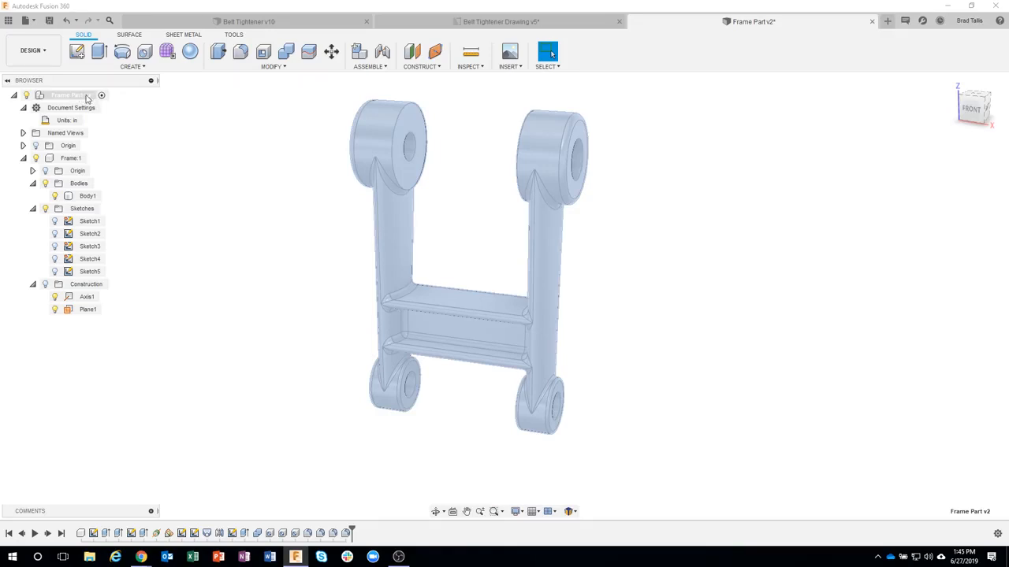
left_click(368, 67)
left_click(371, 80)
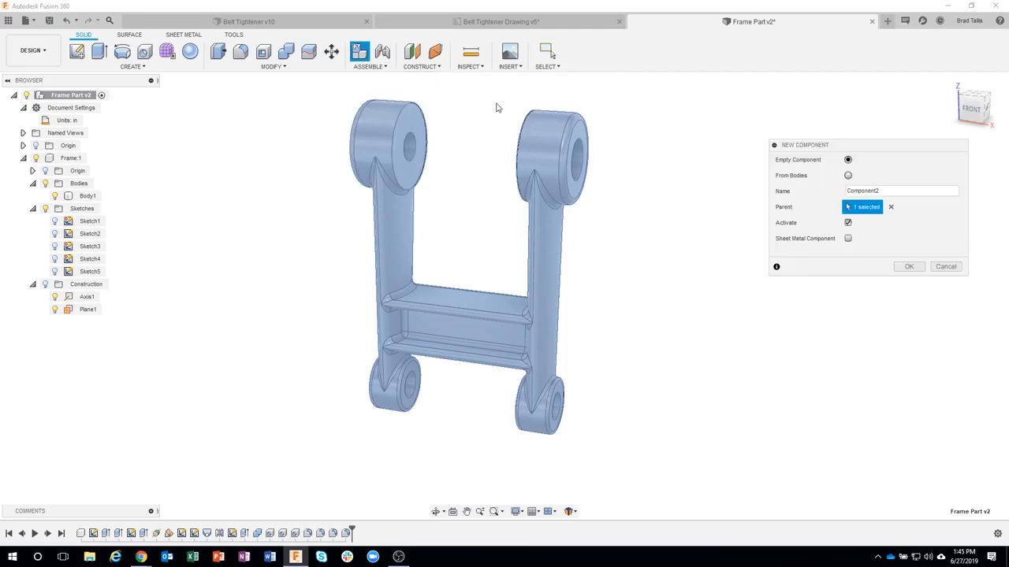
left_click_drag(900, 196, 822, 195)
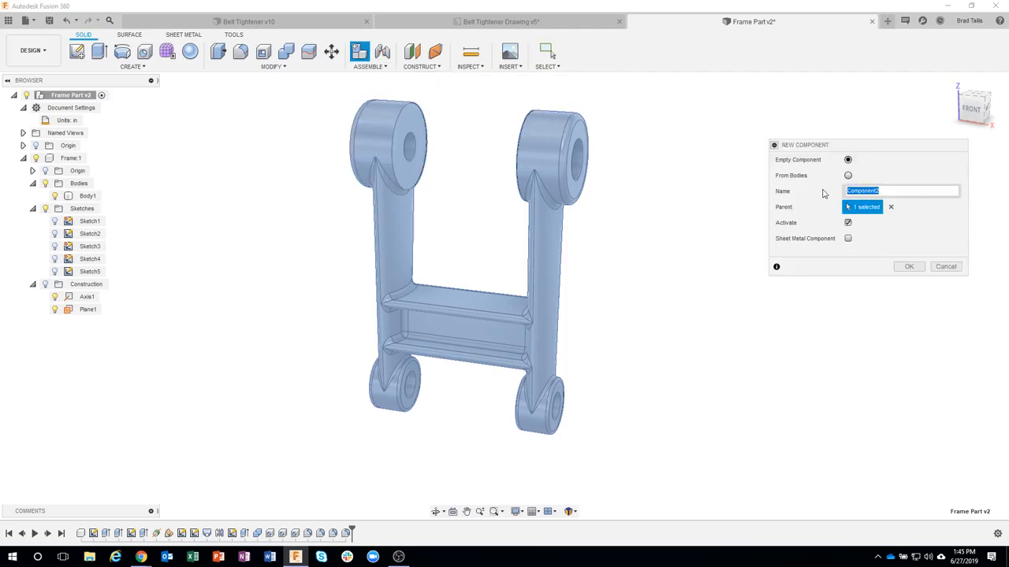
type("Bracket")
left_click(909, 267)
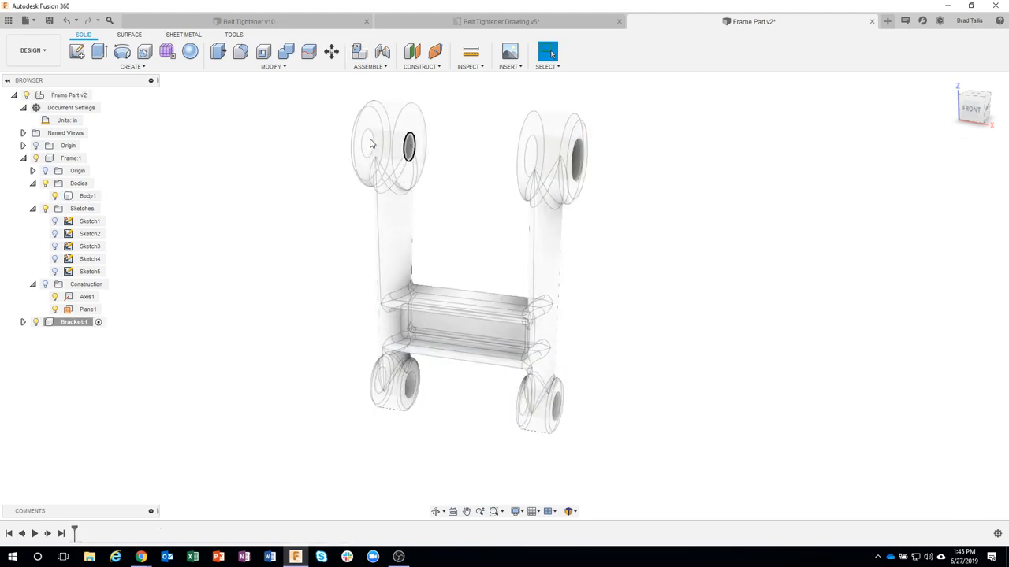
Step: Collapse the Frame component and its folders in the browser tree and expand the Bracket component
left_click(32, 284)
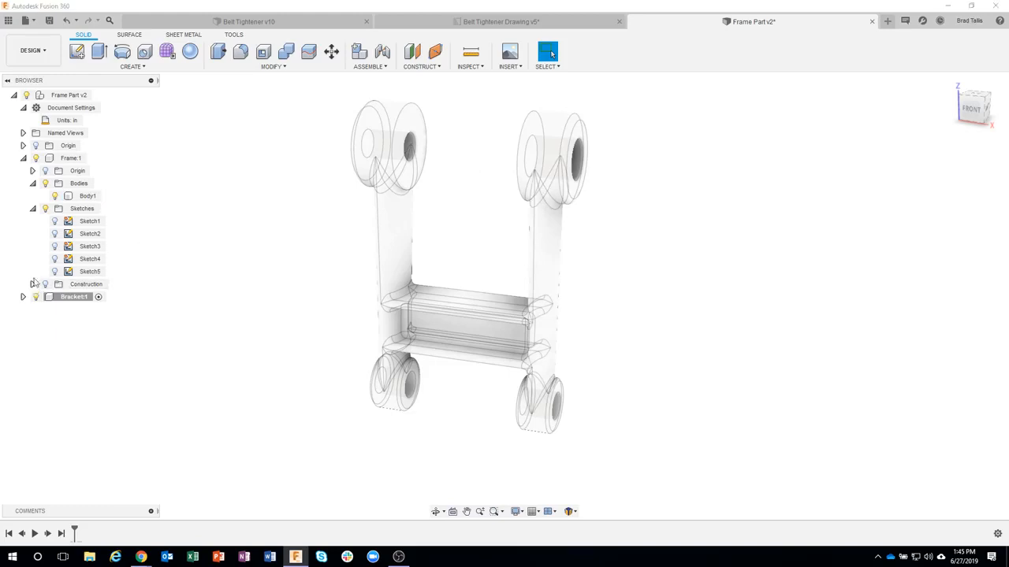
left_click(33, 209)
left_click(33, 183)
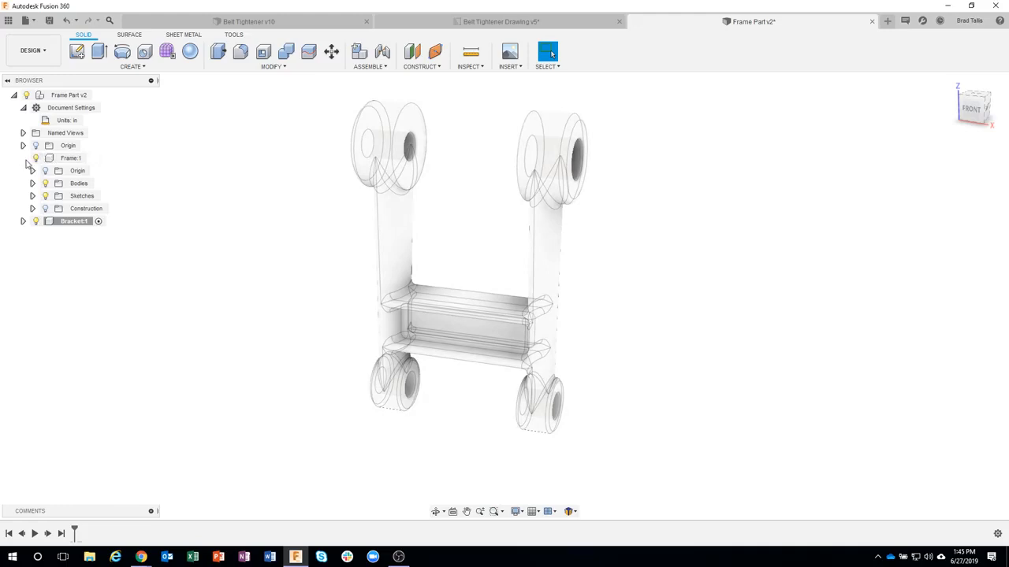
left_click(24, 160)
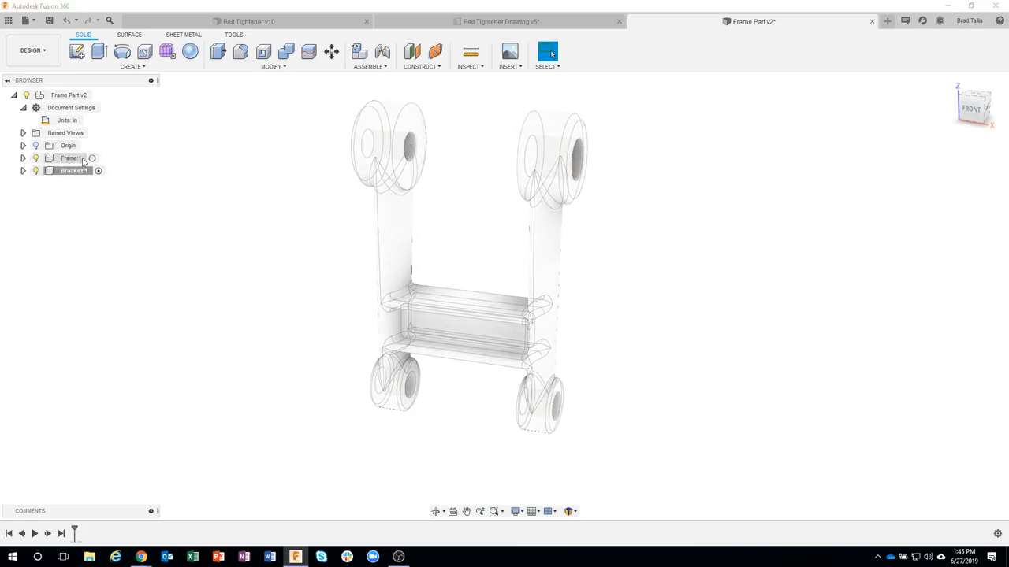
left_click(24, 172)
Step: Check the bracket's dimensions on the BRACKET sheet of Belt Tightener Drawing, and return to the Frame Part design
left_click(473, 22)
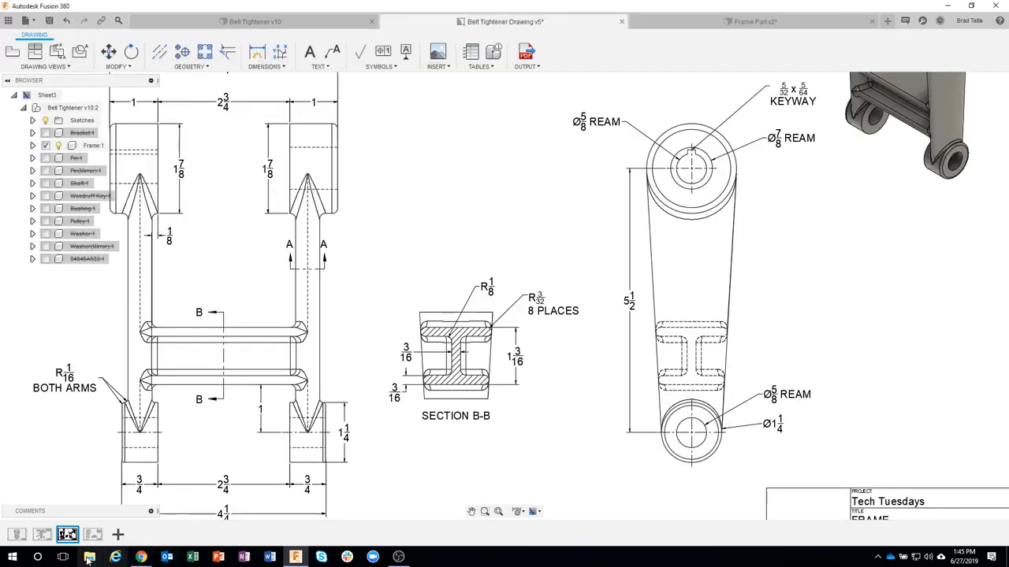
left_click(92, 536)
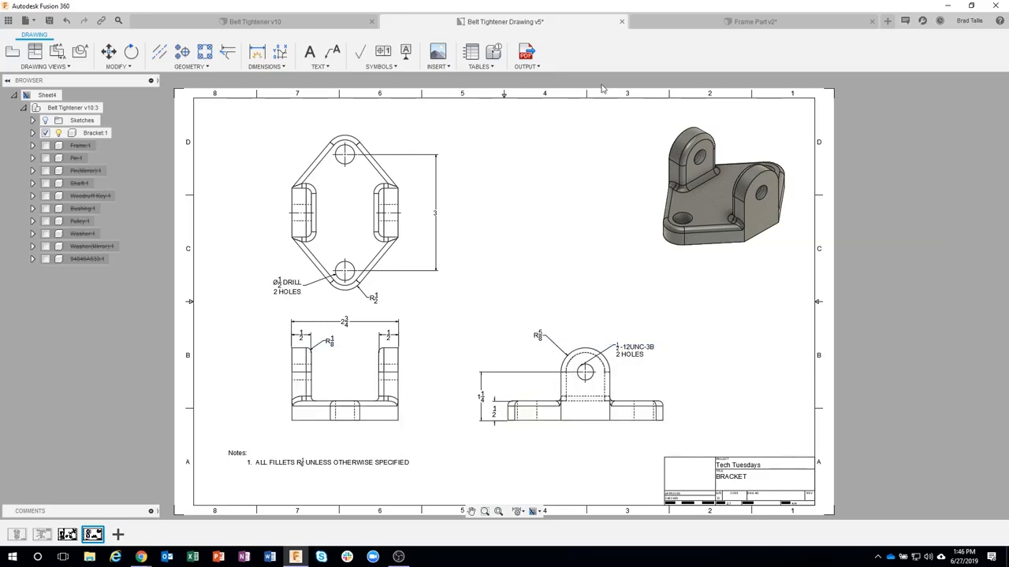
left_click(683, 22)
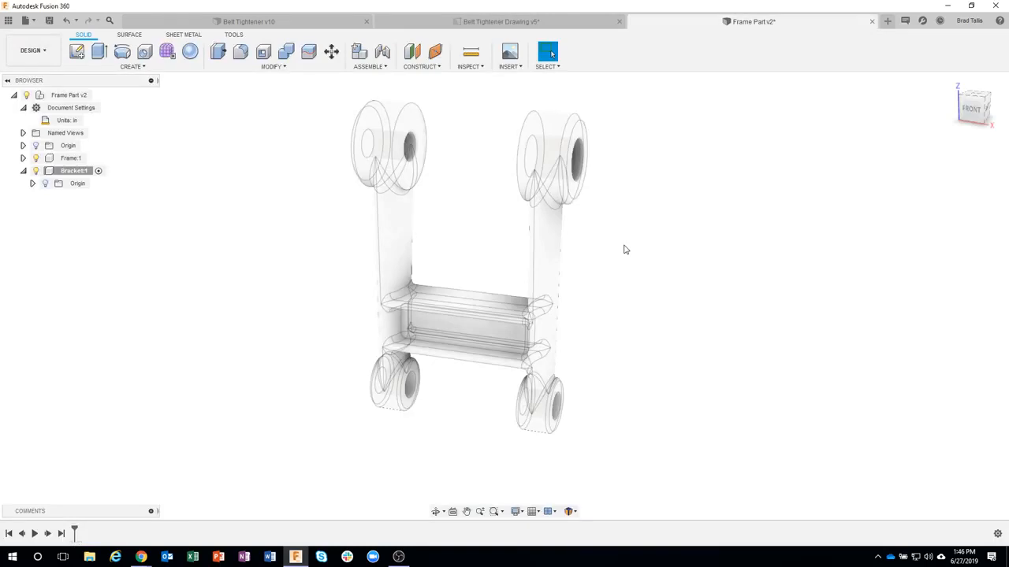
Step: Create a construction plane offset 1.25 in below the XY plane, under the frame's lower bosses
middle_click_drag(251, 224, 272, 121, "shift")
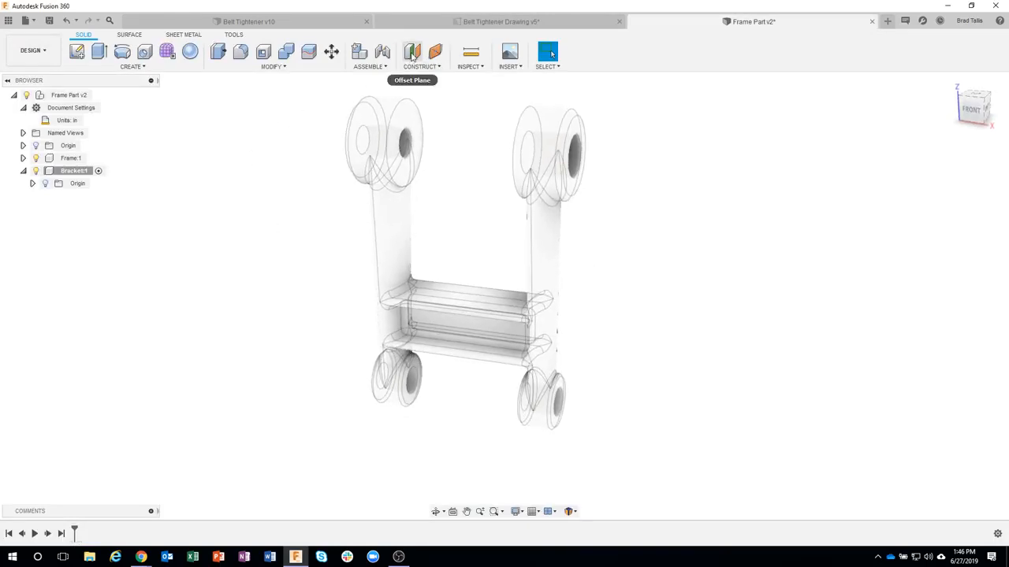
left_click(411, 52)
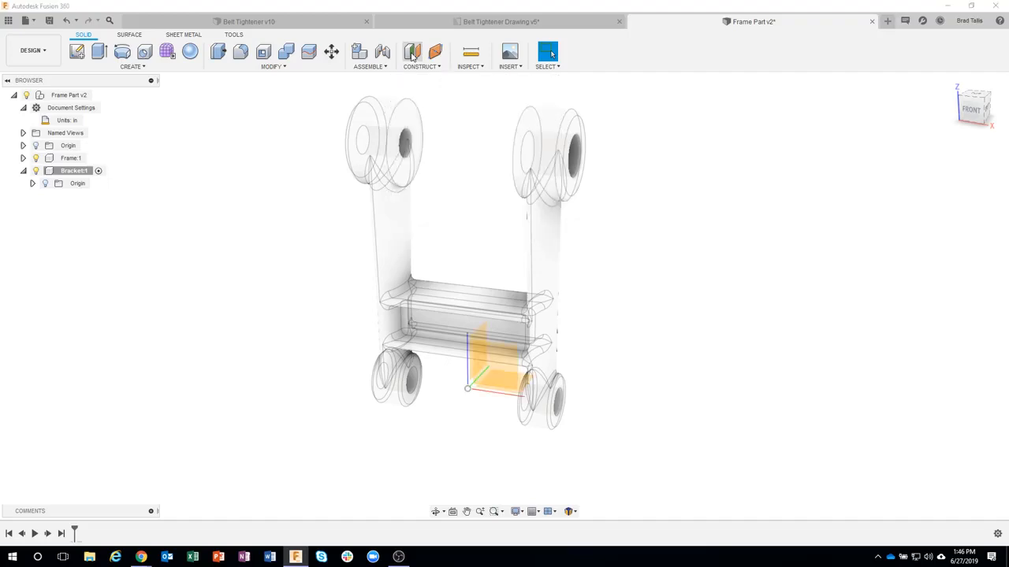
scroll(489, 276, "up", 3)
middle_click_drag(515, 299, 521, 373, "shift")
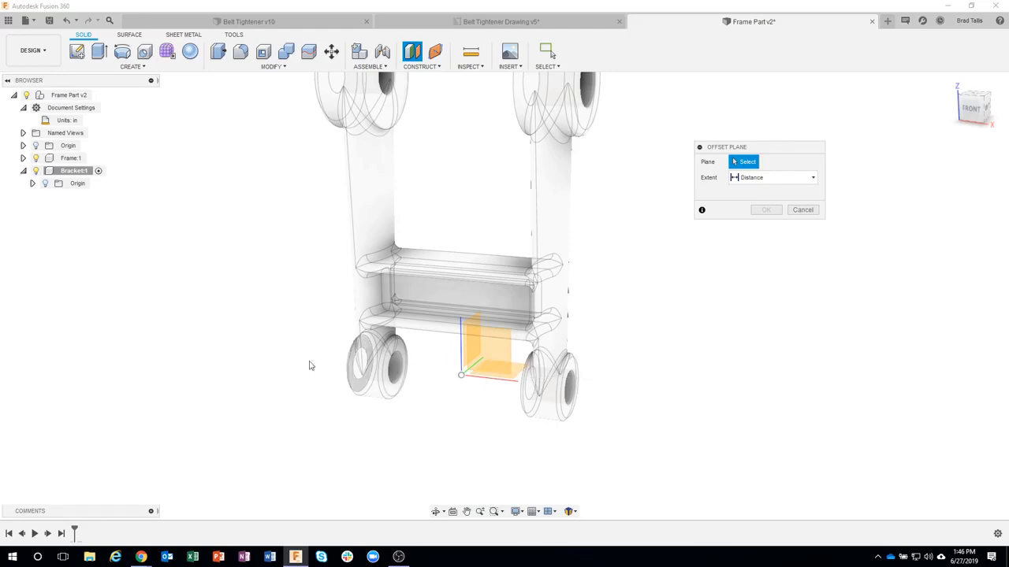
left_click(516, 375)
left_click_drag(504, 359, 504, 428)
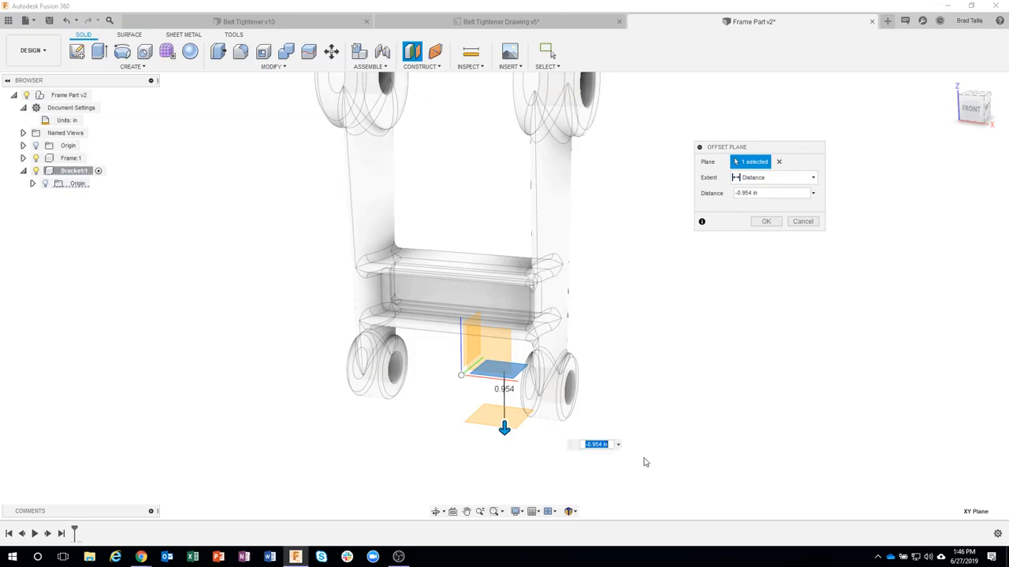
type("-1.25")
key("Return")
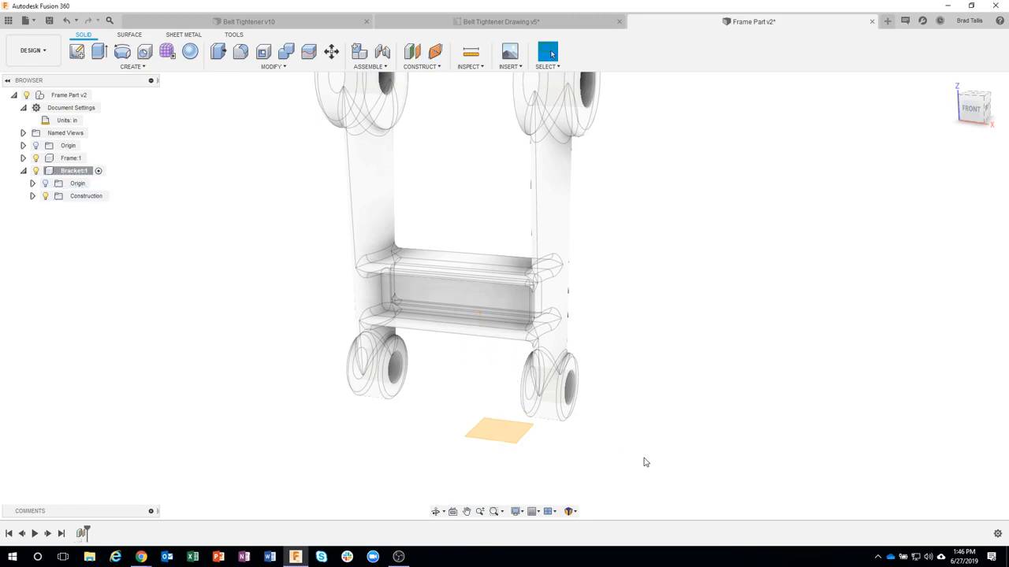
Step: Create a sketch on the offset plane below the frame's lower bosses
middle_click_drag(641, 454, 583, 370, "shift")
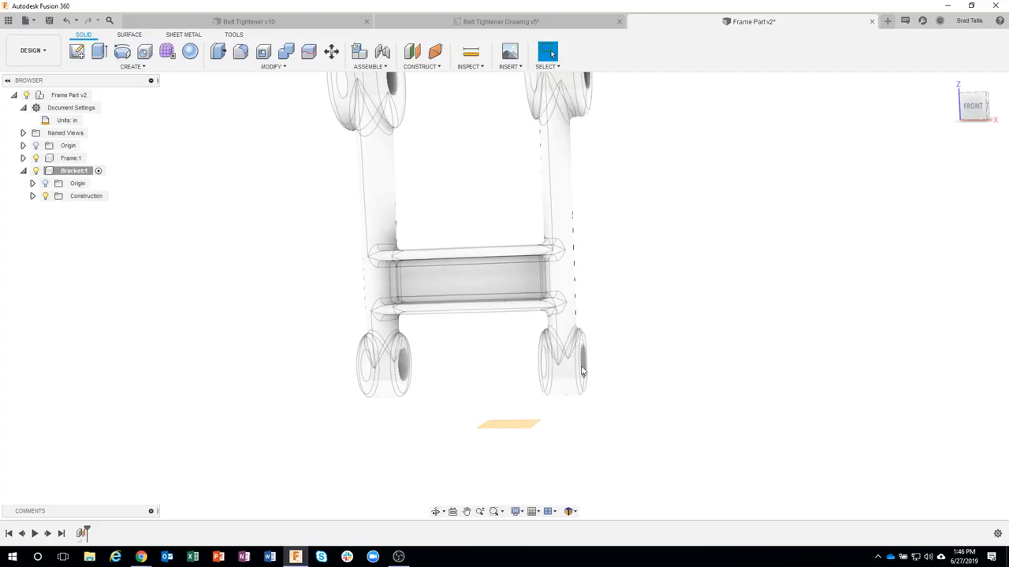
middle_click_drag(160, 365, 371, 379, "shift")
left_click(504, 417)
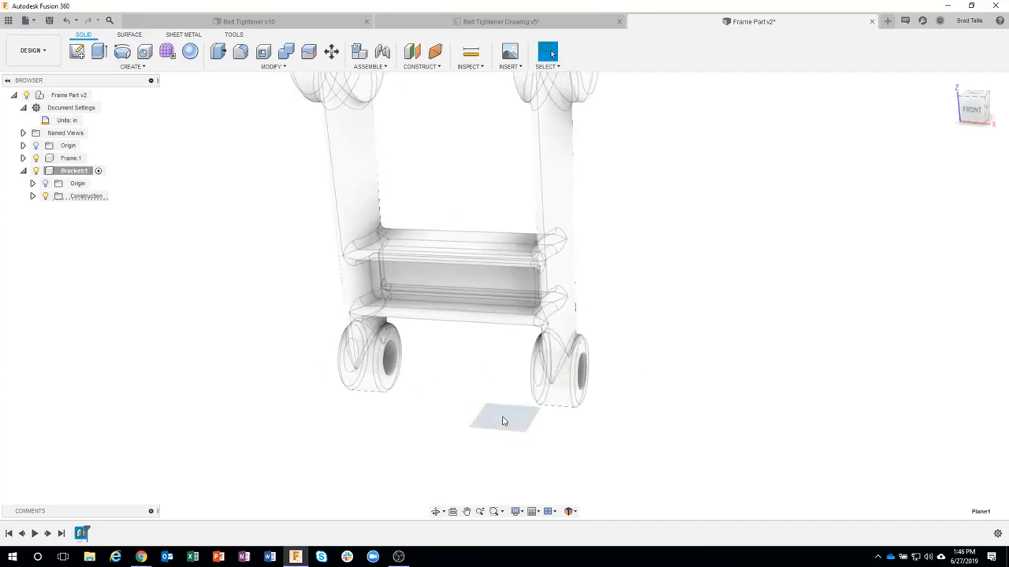
right_click(503, 417)
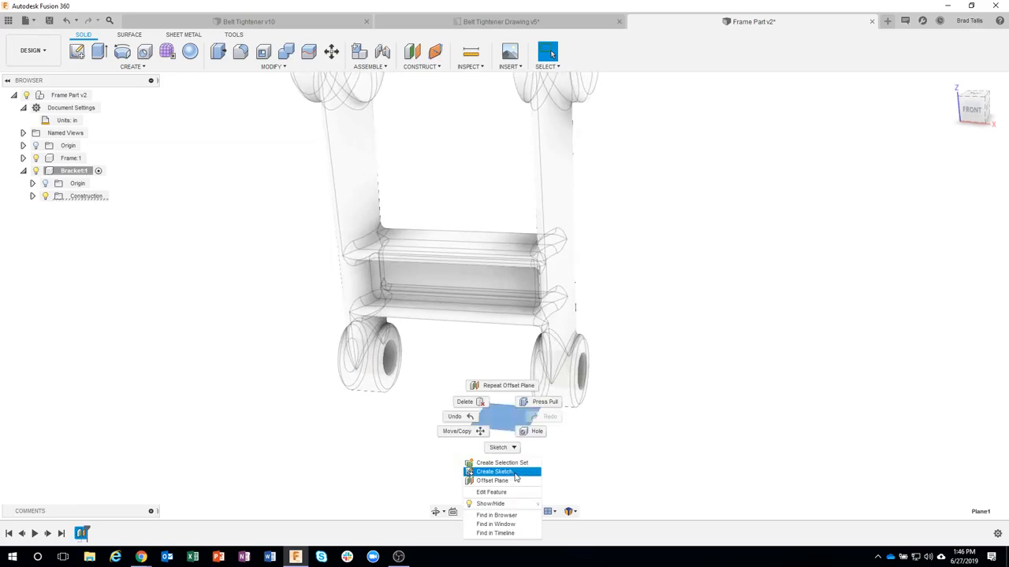
left_click(514, 473)
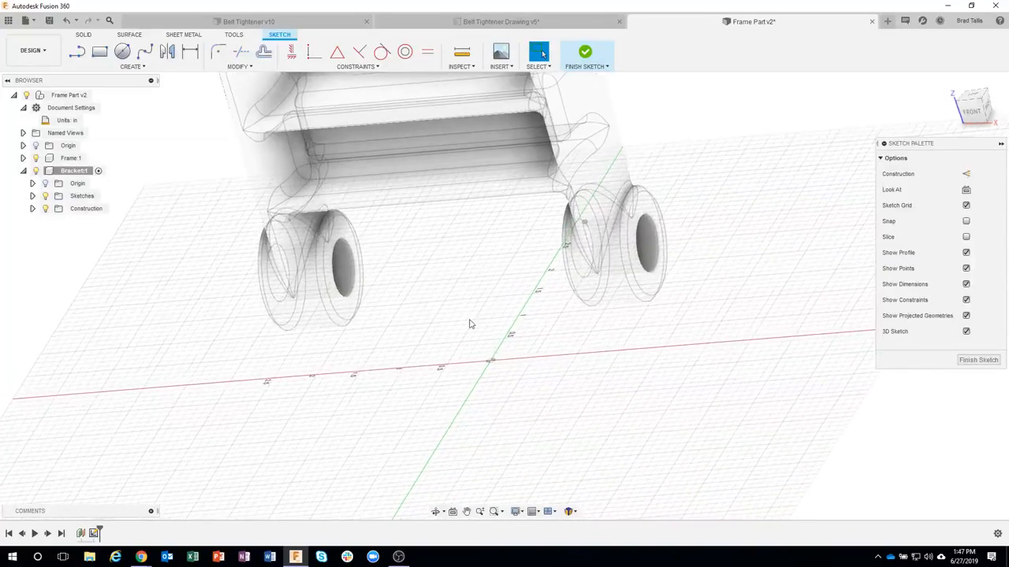
Step: Start projecting individual entities instead of whole bodies into the sketch, selecting the inner fillet face of the frame's right lower boss
left_click(131, 66)
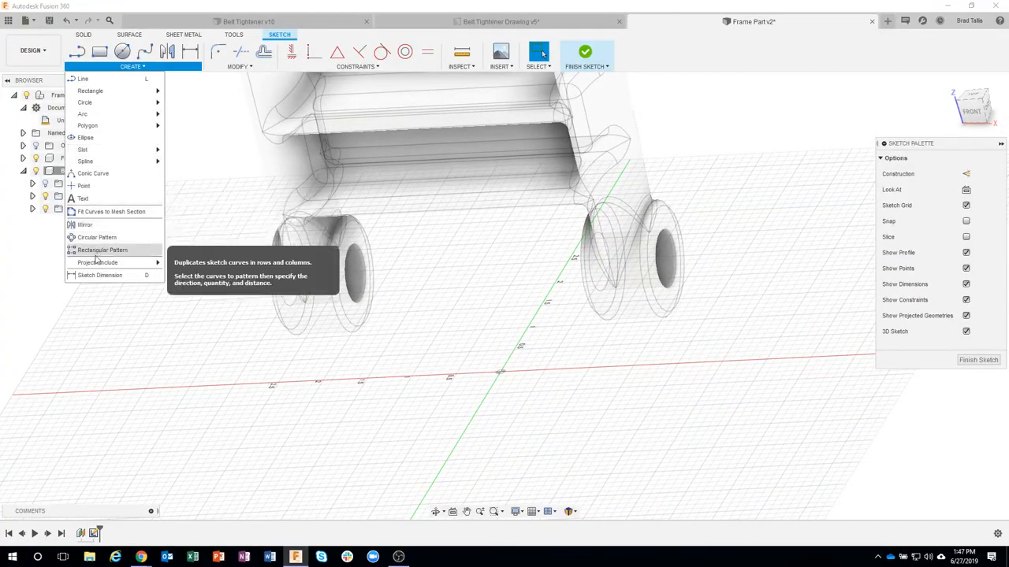
mouse_move(141, 265)
left_click(182, 265)
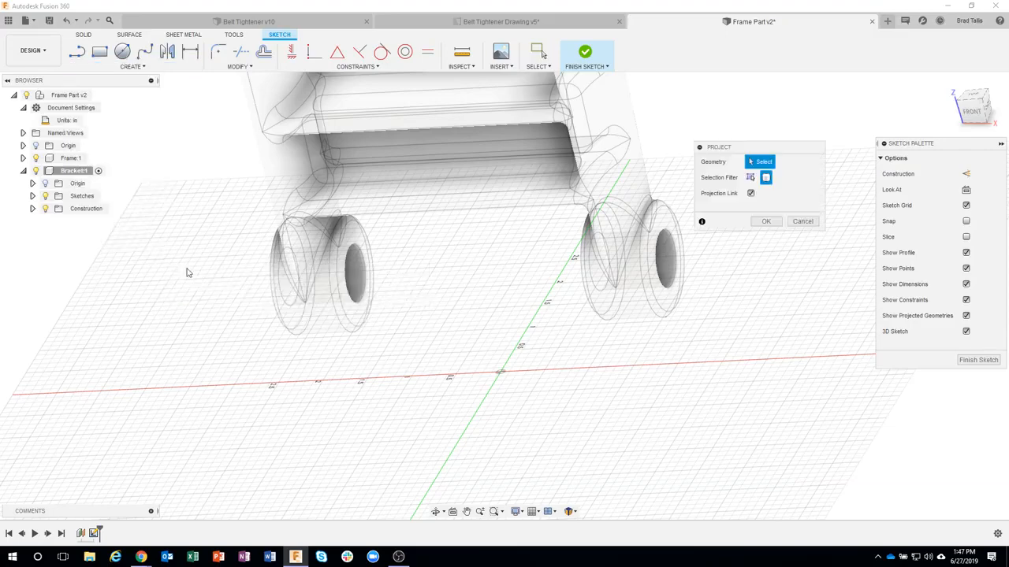
middle_click_drag(376, 399, 583, 325, "shift")
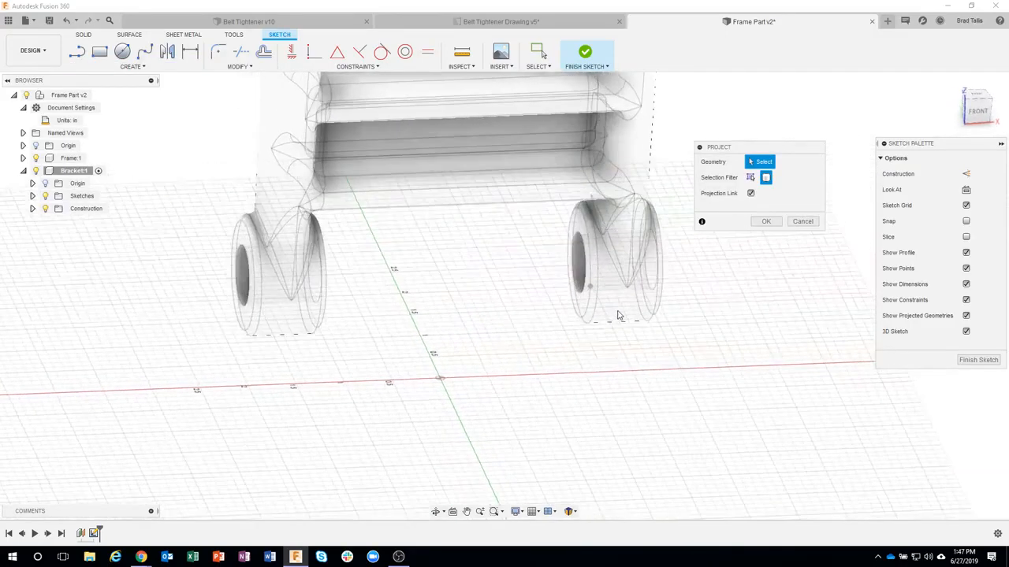
left_click(619, 311)
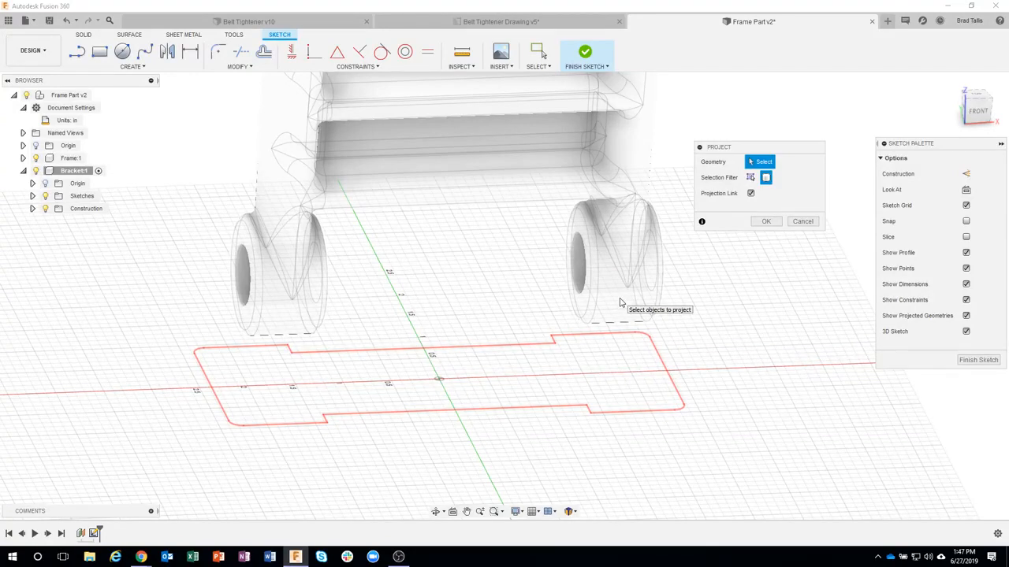
left_click(619, 304)
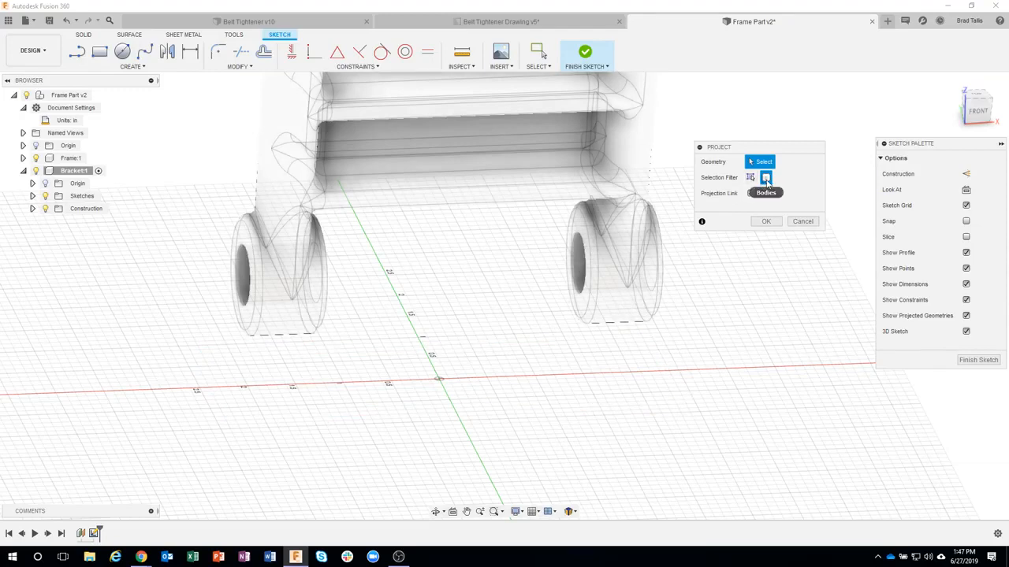
left_click(632, 264)
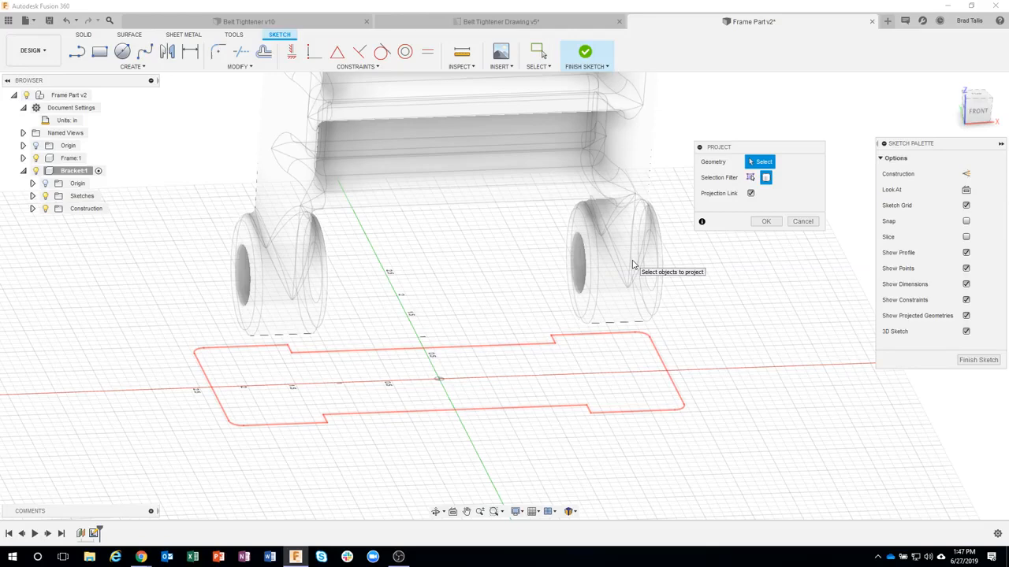
left_click(750, 177)
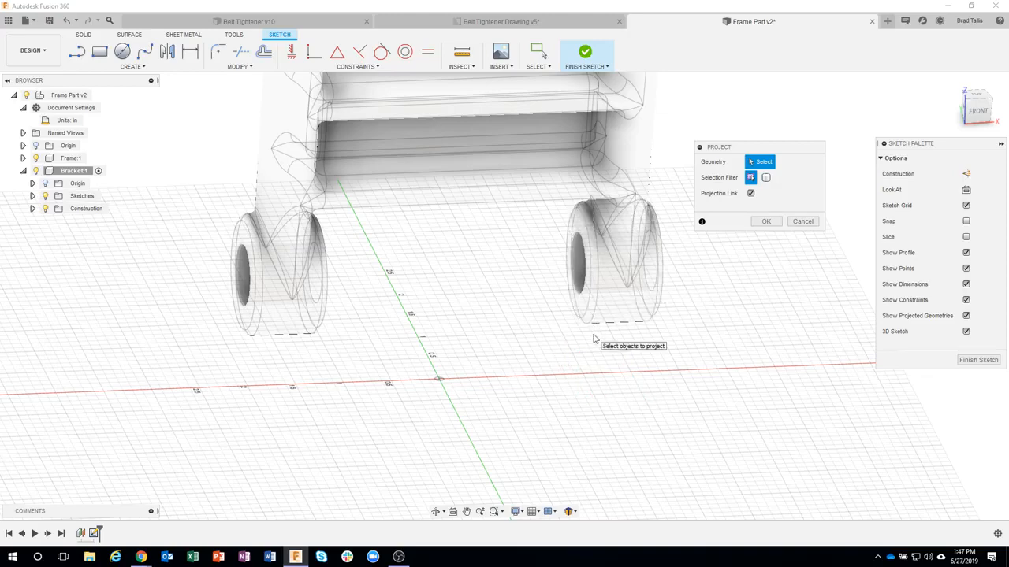
scroll(593, 339, "up", 3)
scroll(594, 339, "up", 1)
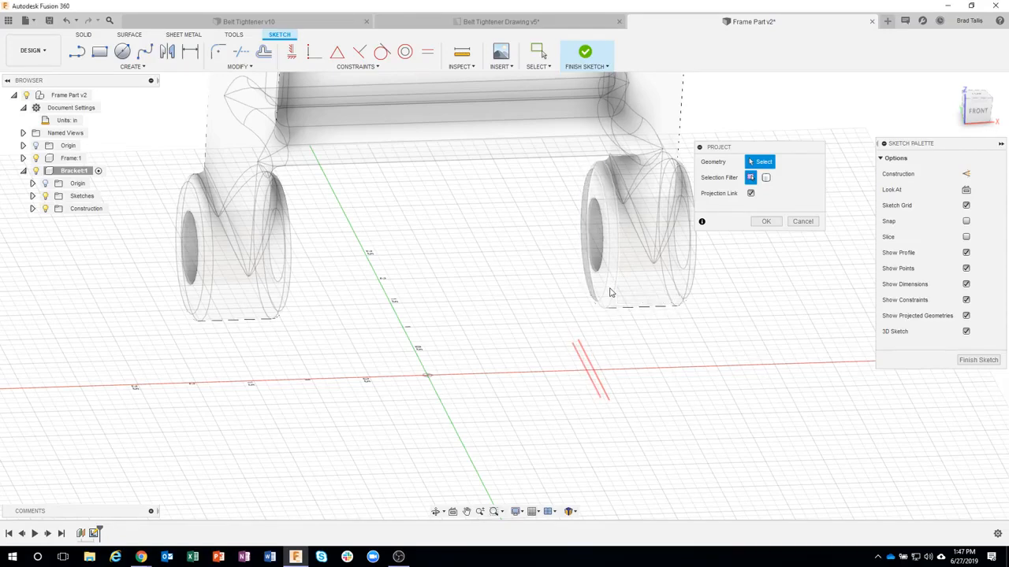
left_click(607, 294)
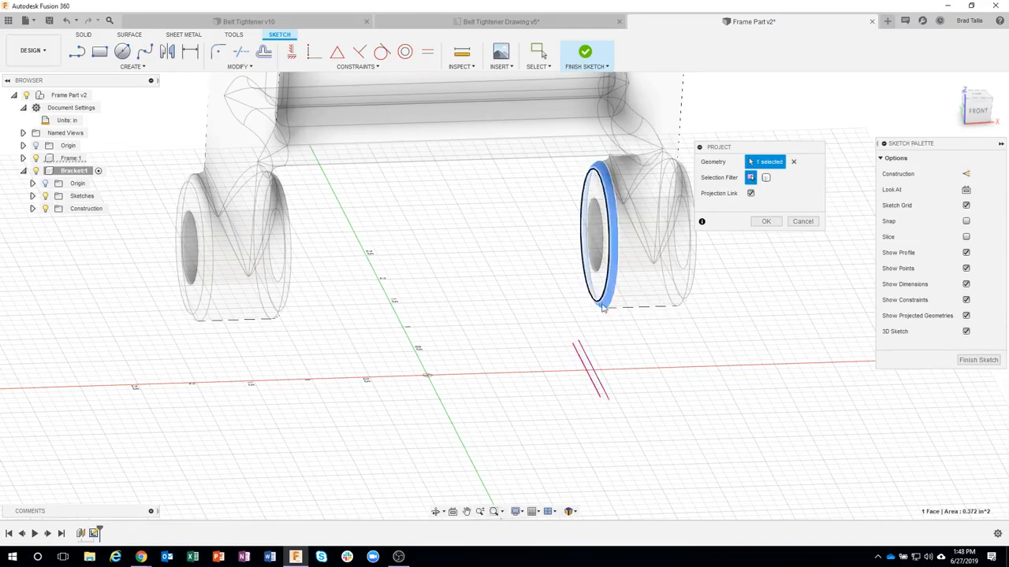
Step: Add the inner fillet face of the left lower boss to the projection and create the projected lines
middle_click_drag(464, 428, 240, 310, "shift")
left_click(237, 310)
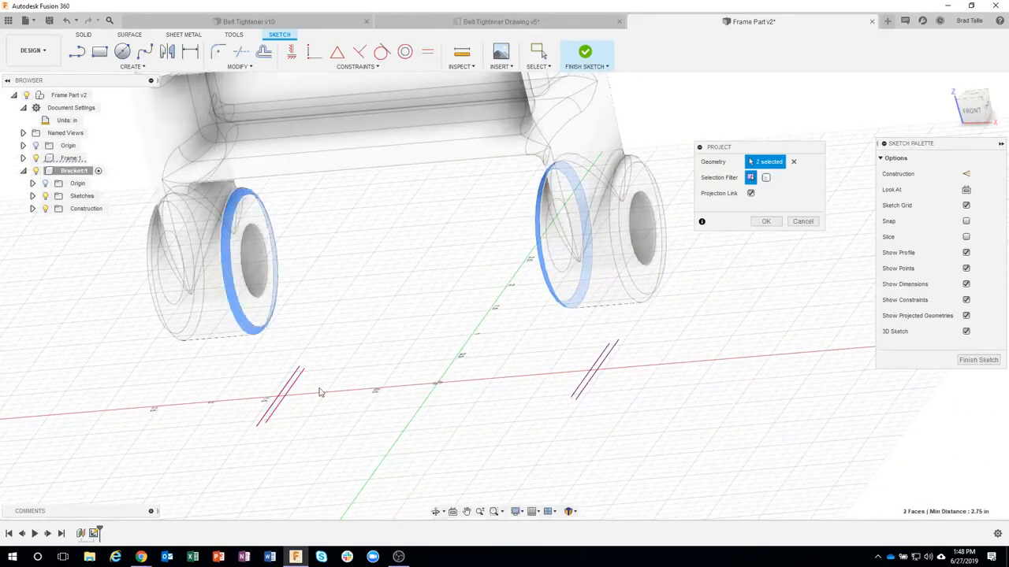
middle_click_drag(317, 387, 252, 236, "shift")
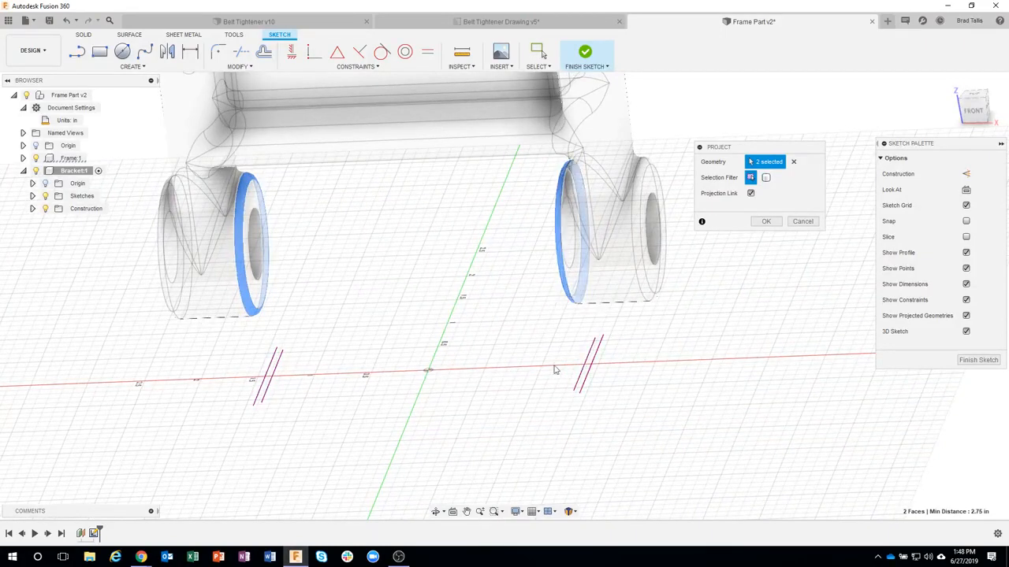
mouse_move(581, 390)
middle_mouse_down("shift")
mouse_move(588, 343)
mouse_move(581, 387)
middle_mouse_up("shift")
middle_click_drag(588, 436, 563, 410, "shift")
left_click(765, 221)
left_click(742, 359)
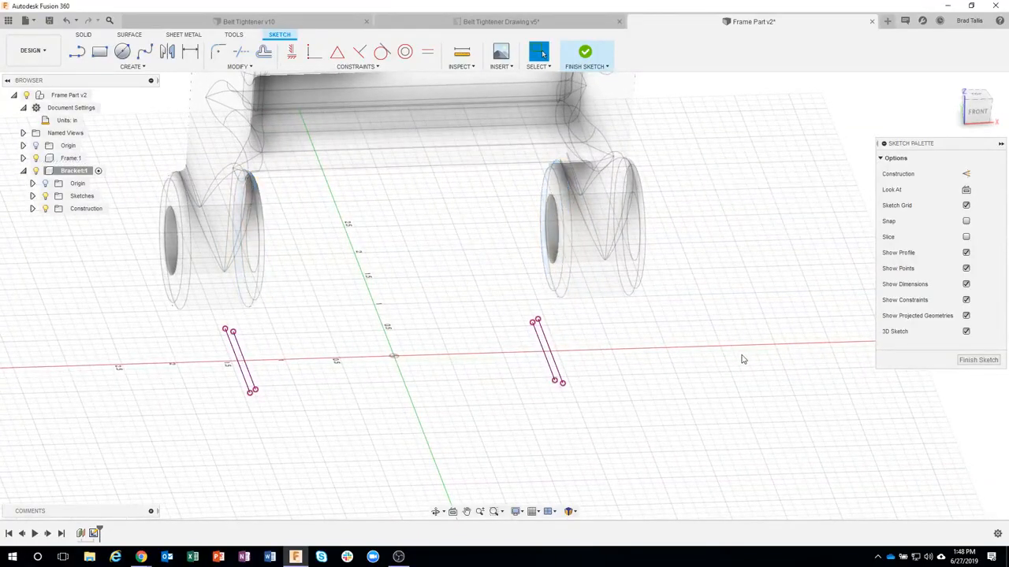
Step: Draw a 3 in line parallel to the sketch's green axis, between the origin and the left projected lines
middle_click_drag(743, 360, 426, 368, "shift")
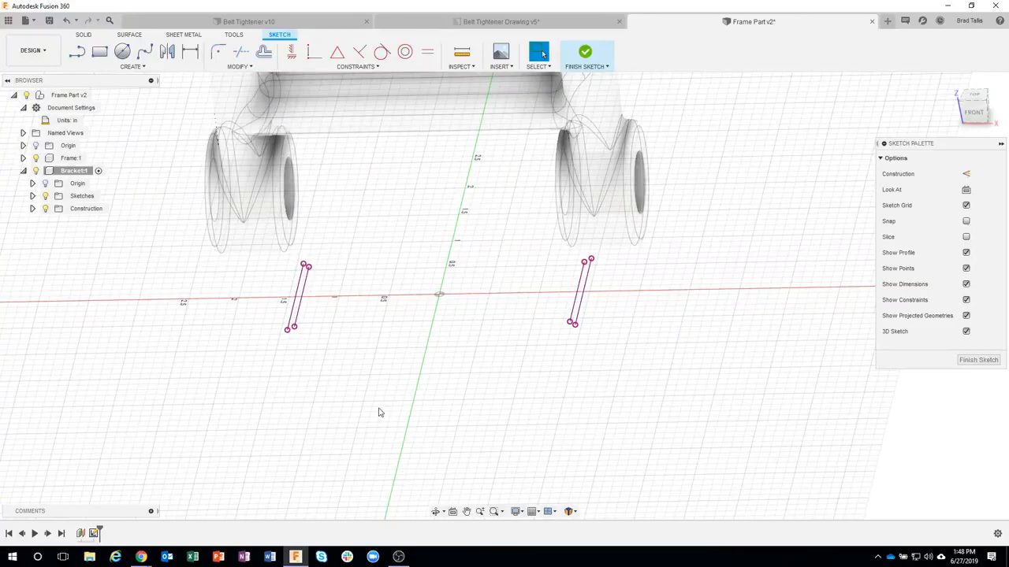
left_click(76, 54)
left_click(388, 363)
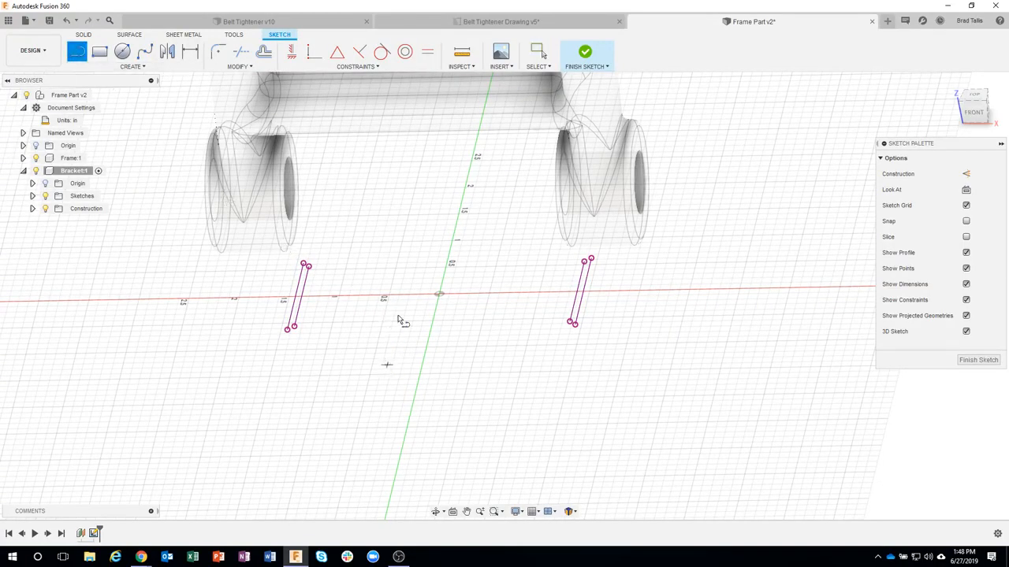
left_click(423, 226)
key("Escape")
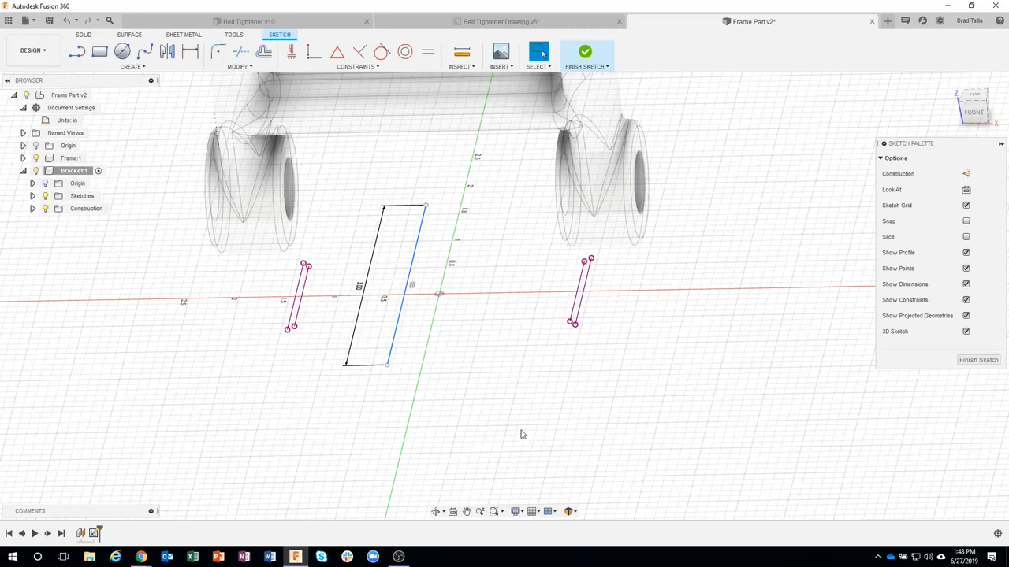
Step: Apply a Midpoint constraint between the 3 in line and the sketch origin to center the line on the origin
middle_click_drag(497, 392, 465, 354, "shift")
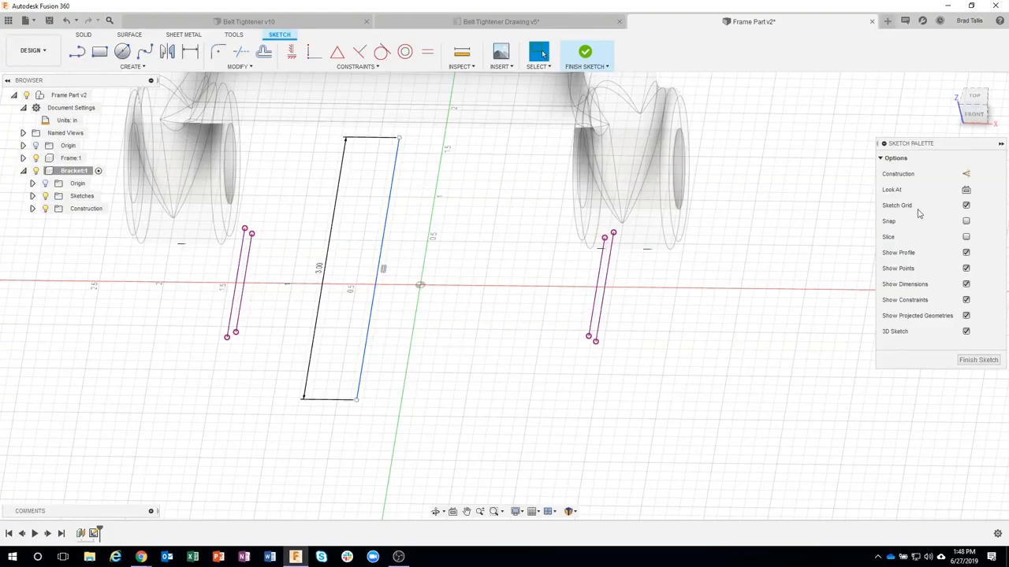
left_click(975, 96)
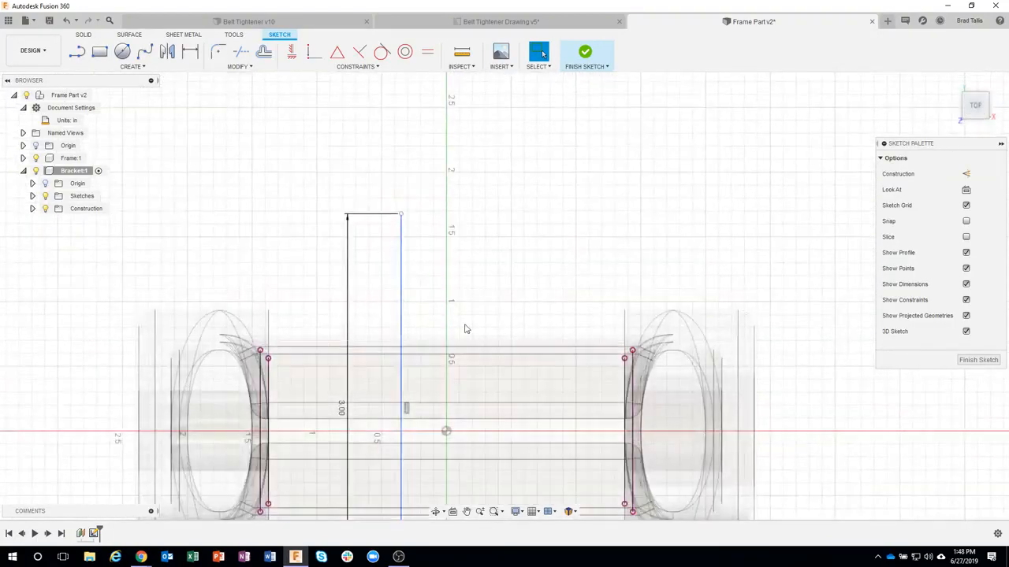
middle_click_drag(519, 275, 533, 123)
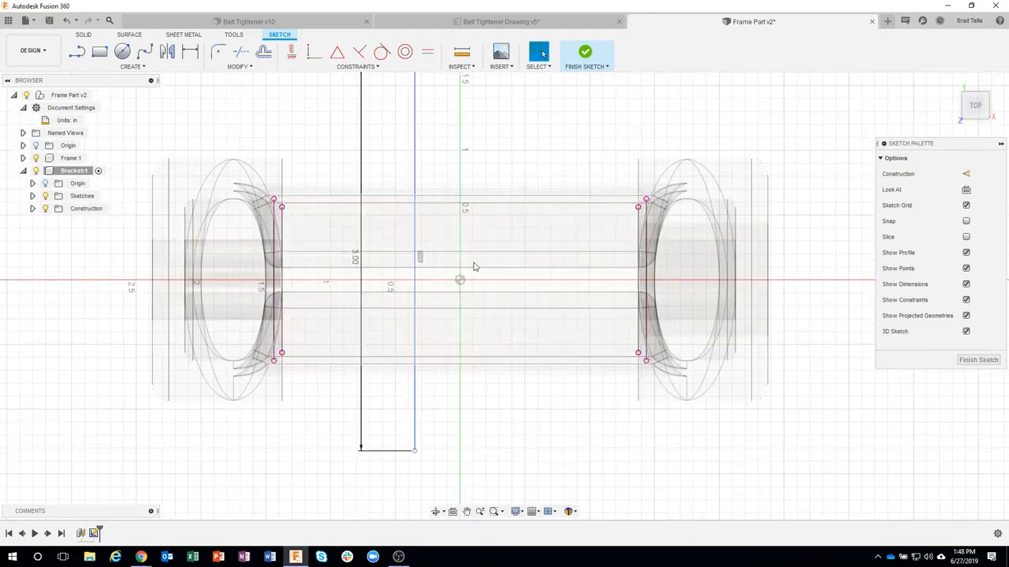
mouse_move(609, 443)
middle_mouse_down("shift")
mouse_move(576, 416)
mouse_move(593, 411)
mouse_move(579, 318)
middle_mouse_up("shift")
mouse_move(474, 277)
middle_mouse_down("shift")
mouse_move(509, 376)
mouse_move(538, 398)
mouse_move(540, 383)
middle_mouse_up("shift")
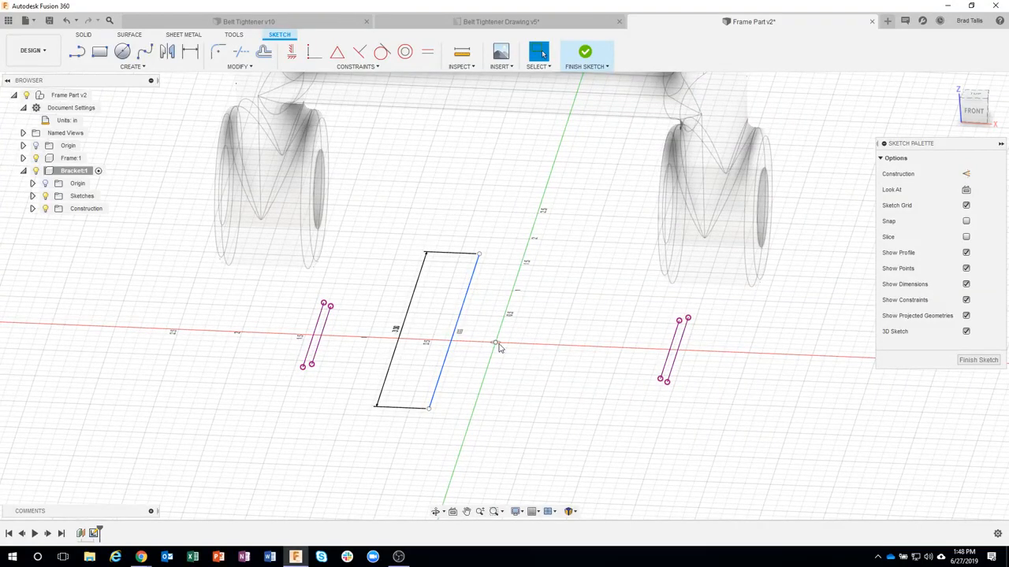
left_click(336, 52)
left_click(470, 293)
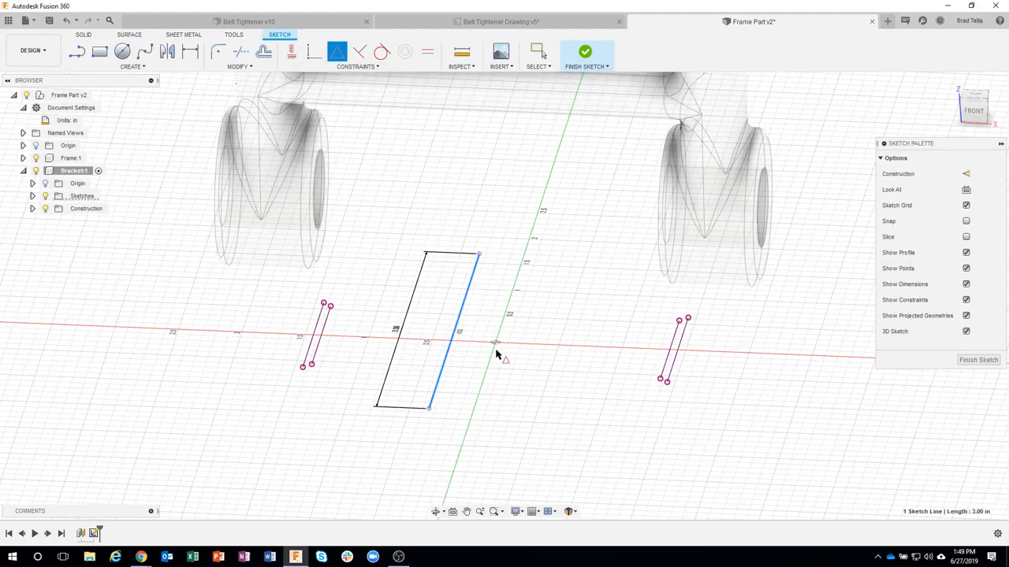
left_click(495, 345)
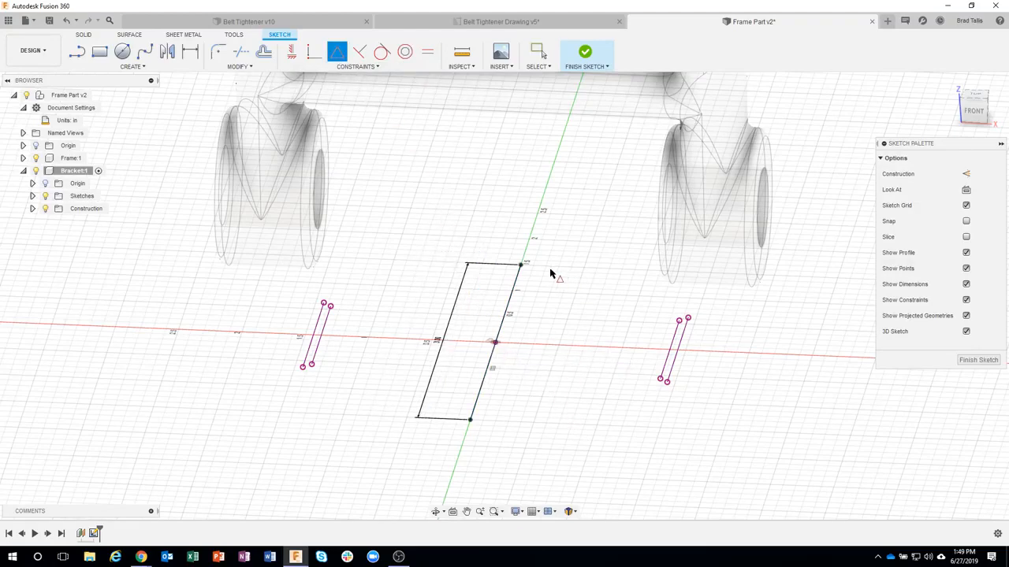
Step: Convert the centered 3 in line into a construction line
middle_click_drag(532, 364, 491, 387, "shift")
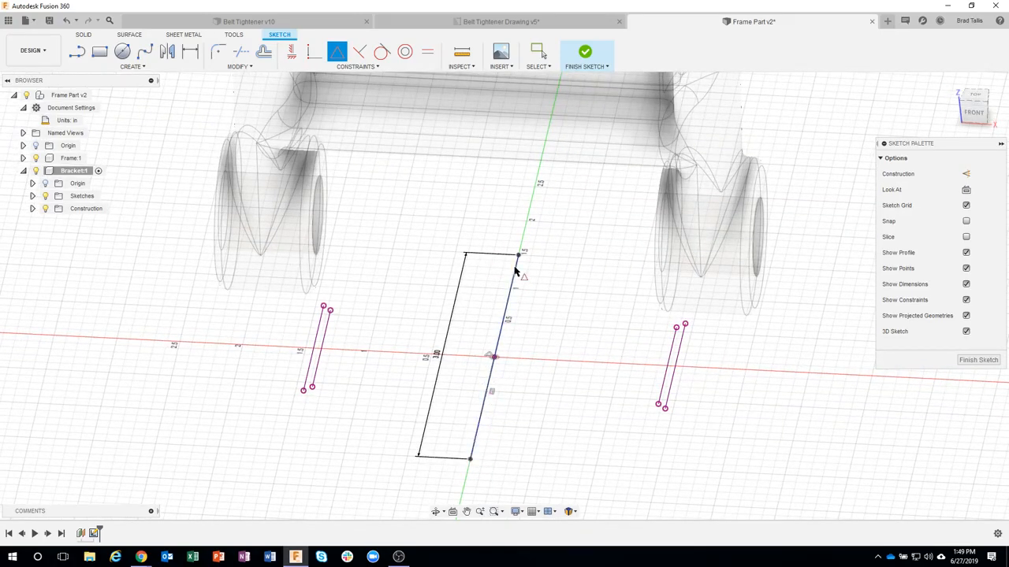
middle_click_drag(549, 292, 574, 263, "shift")
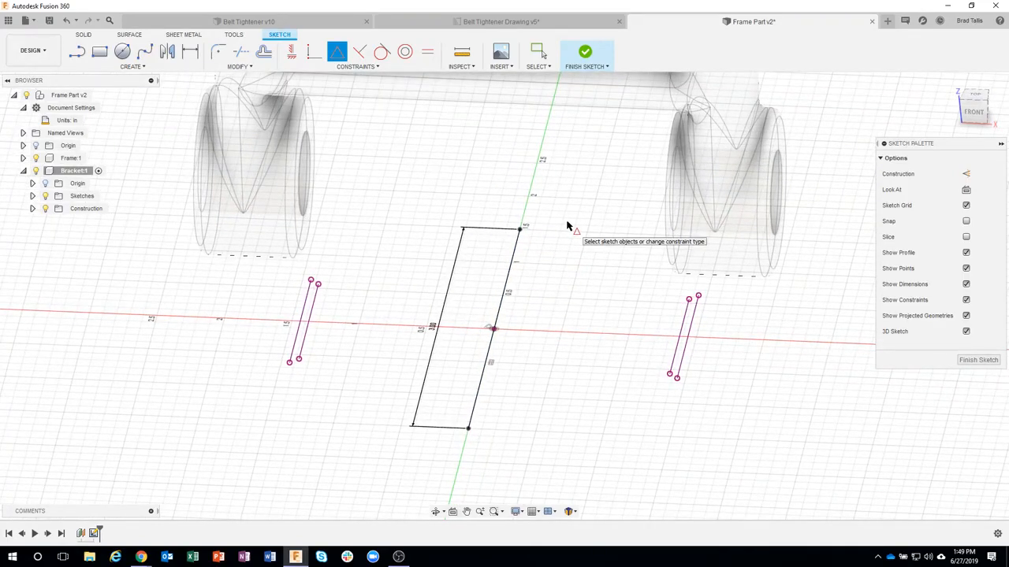
middle_click_drag(541, 200, 540, 199, "shift")
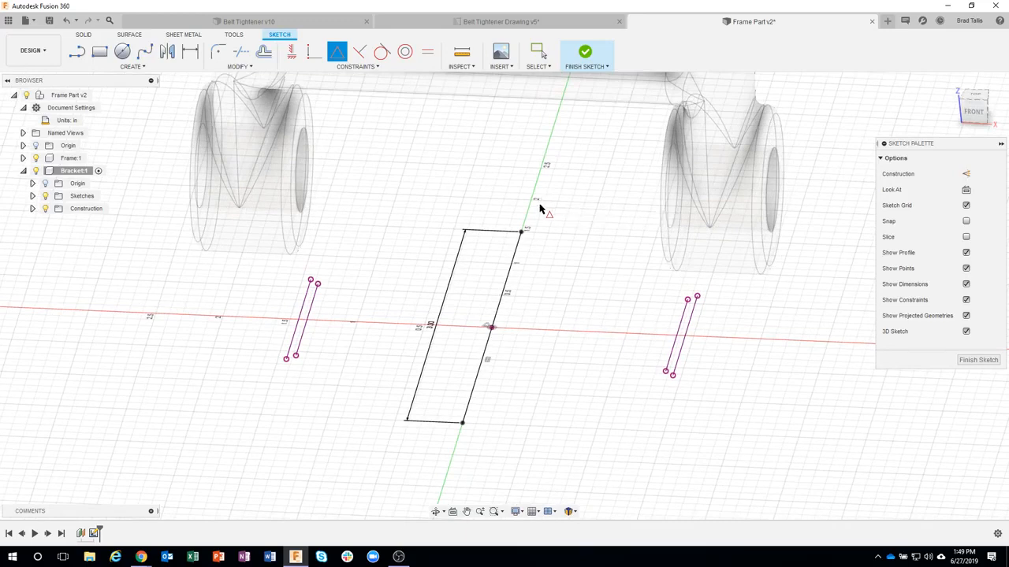
key("Escape")
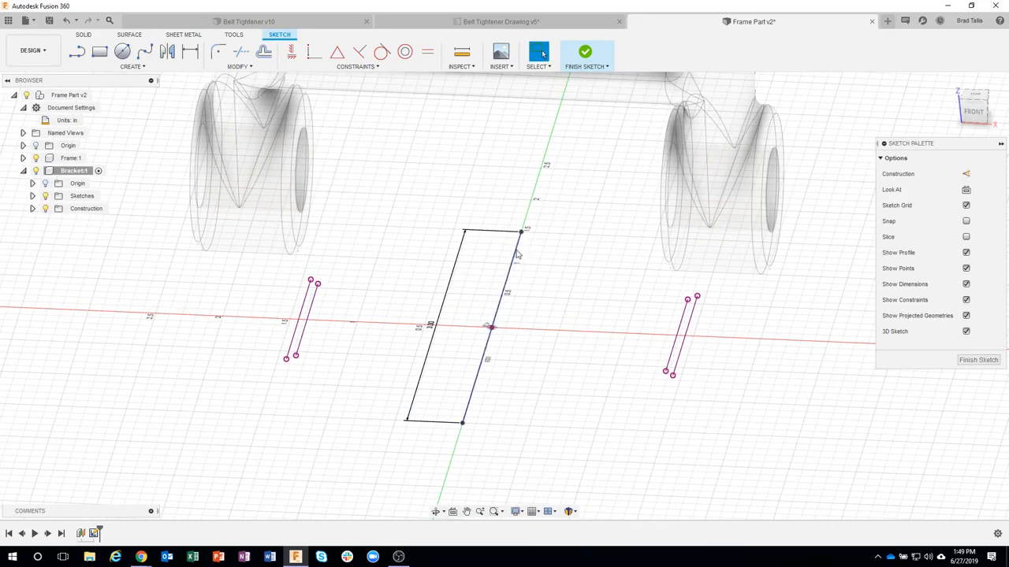
left_click(517, 254)
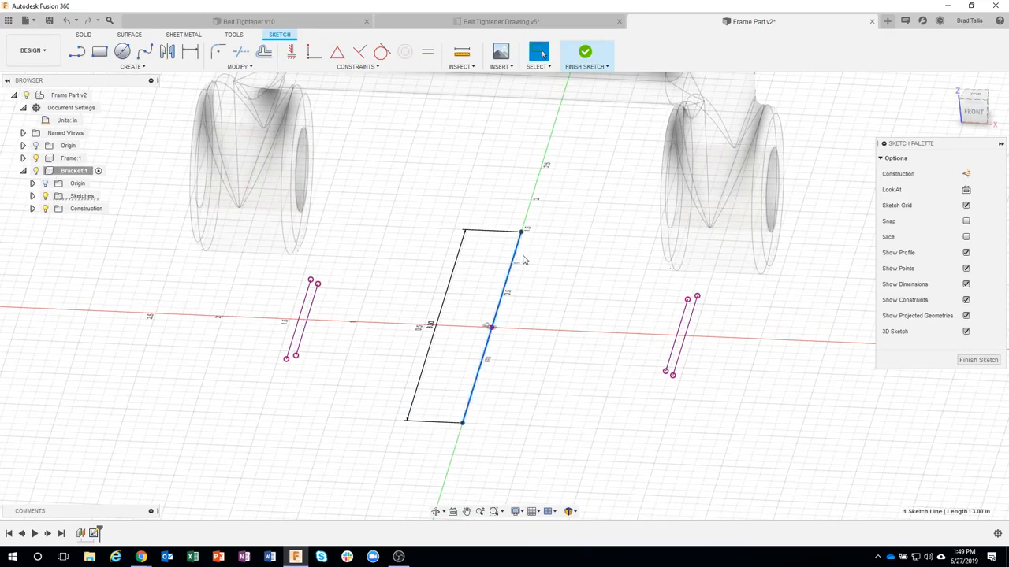
left_click(966, 174)
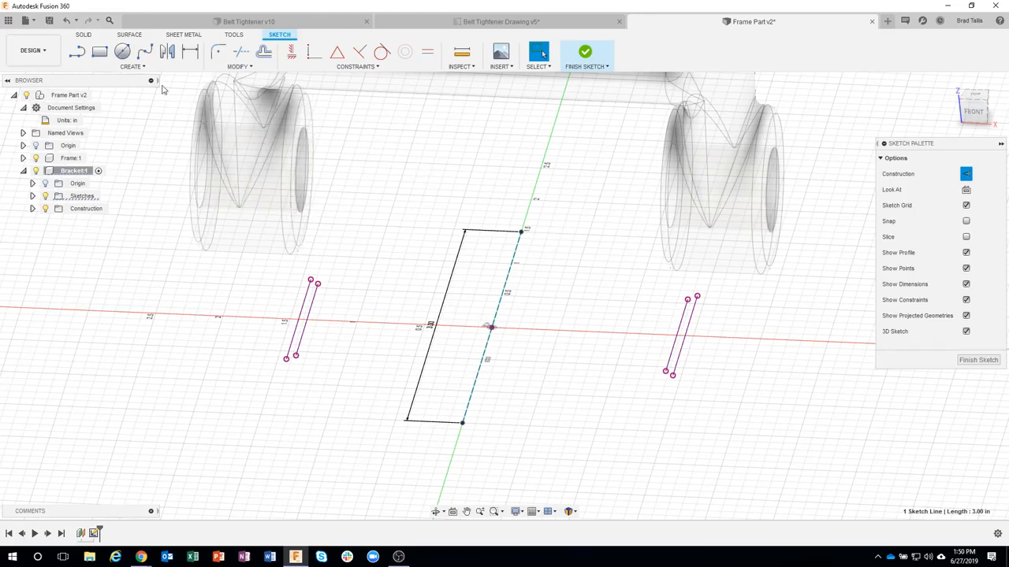
left_click(122, 51)
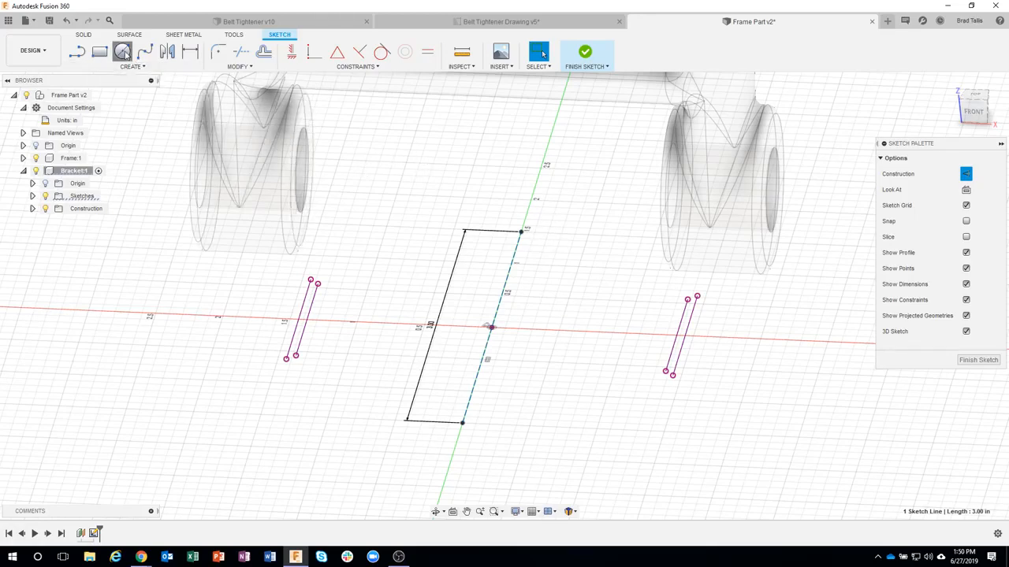
left_click(521, 232)
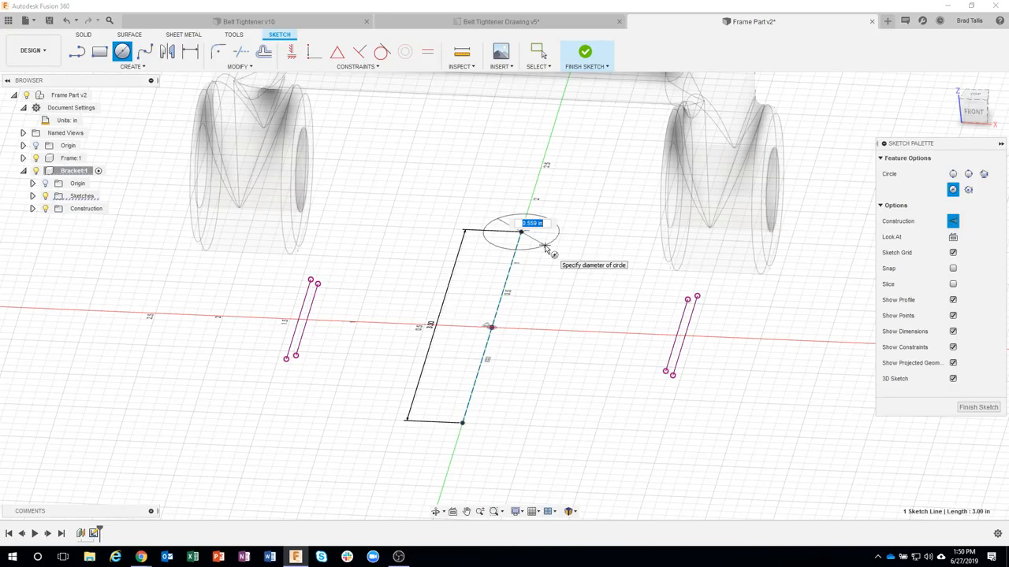
key("Tab")
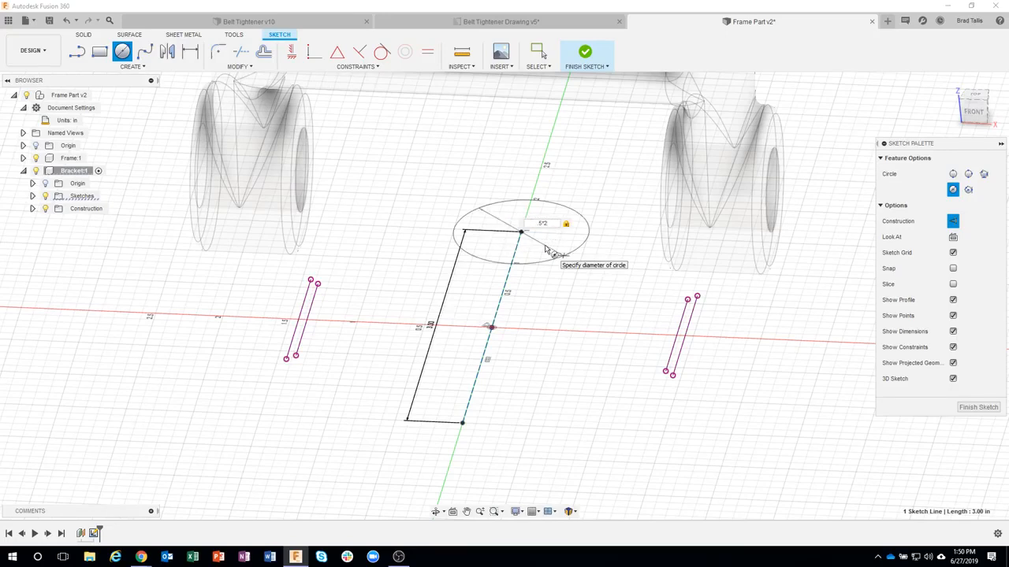
key("Escape")
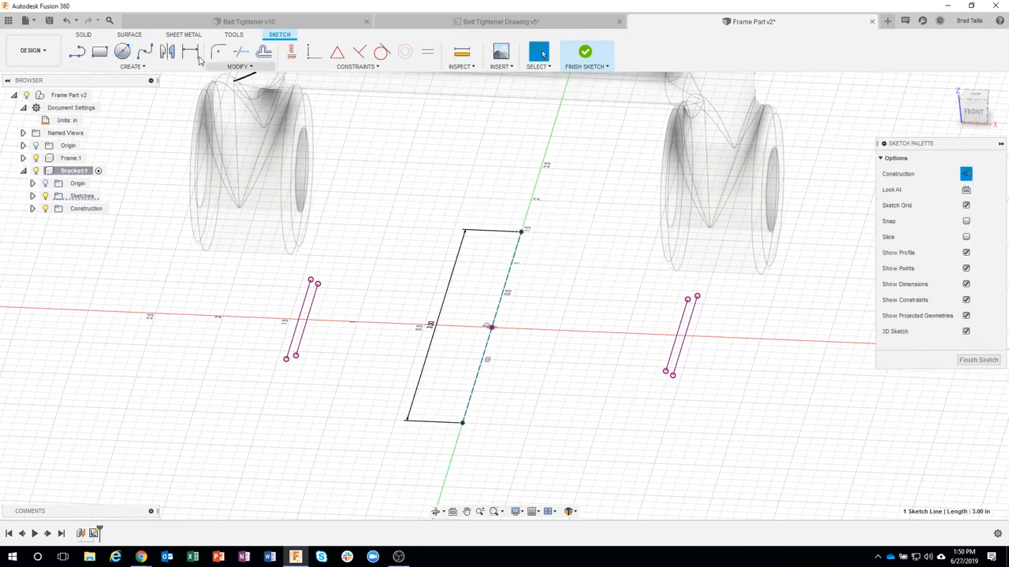
Step: Draw a circle centered on each end of the construction line, about 0.62 in diameter at the far end and 1.66 in at the near end
left_click(521, 232)
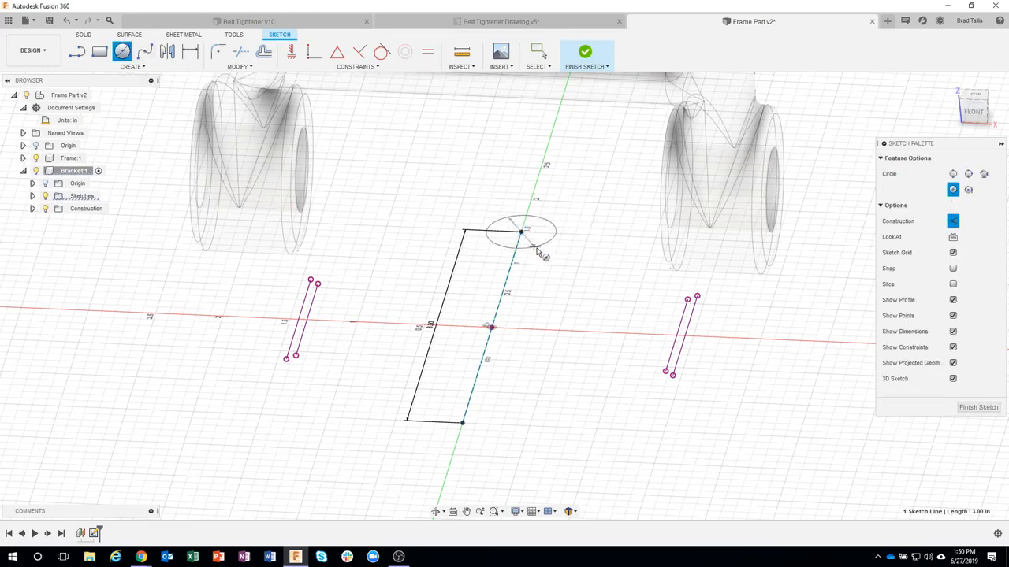
left_click(462, 422)
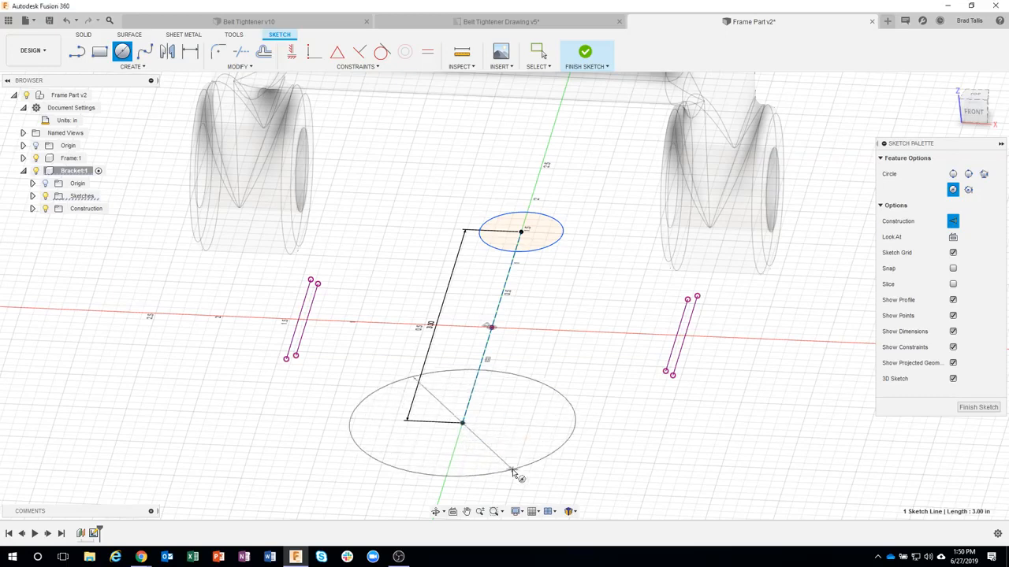
left_click(515, 475)
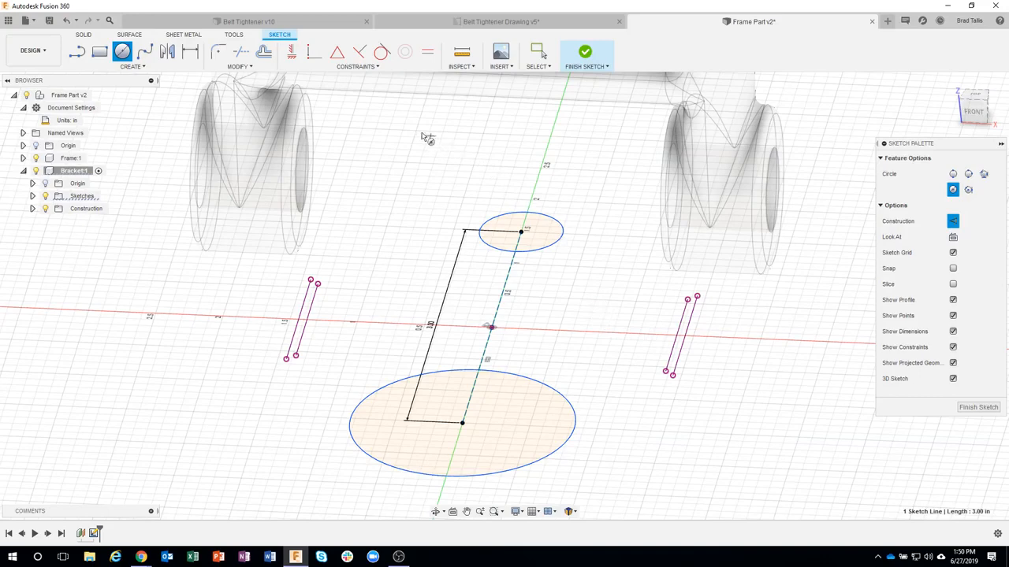
key("Escape")
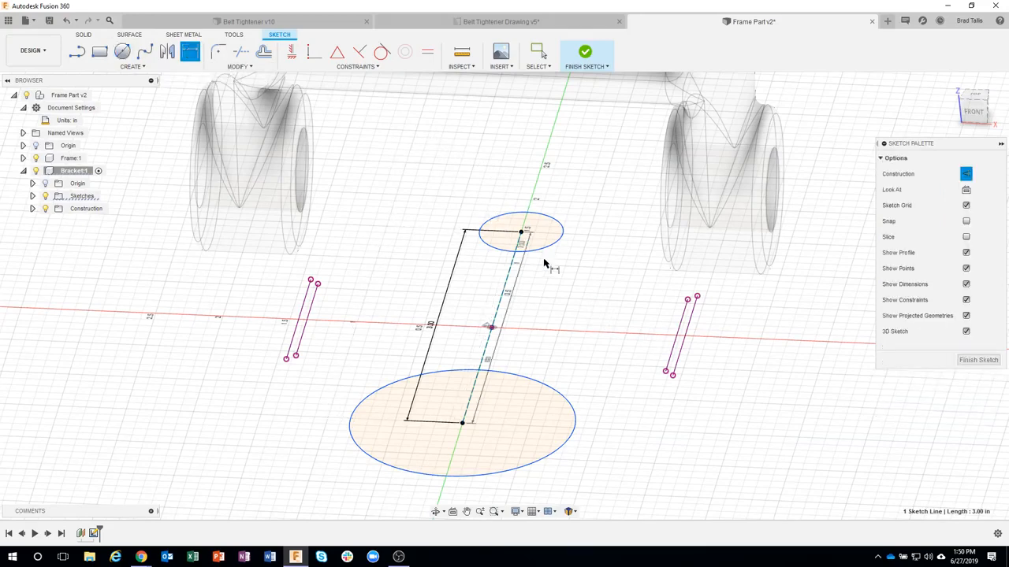
Step: Dimension the circle at the far end of the construction line as a radius and set it to 0.5 in
key("d")
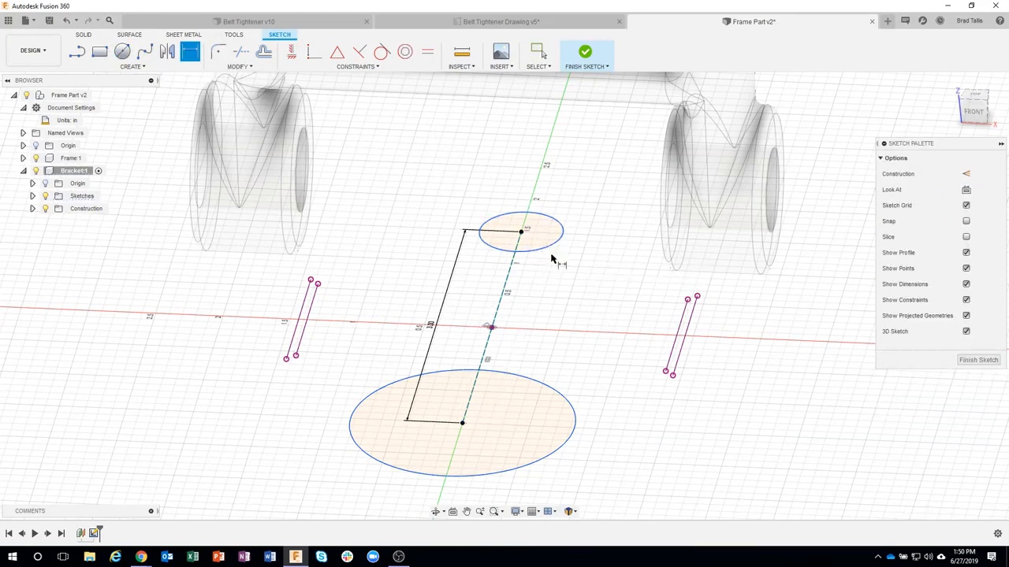
left_click(544, 248)
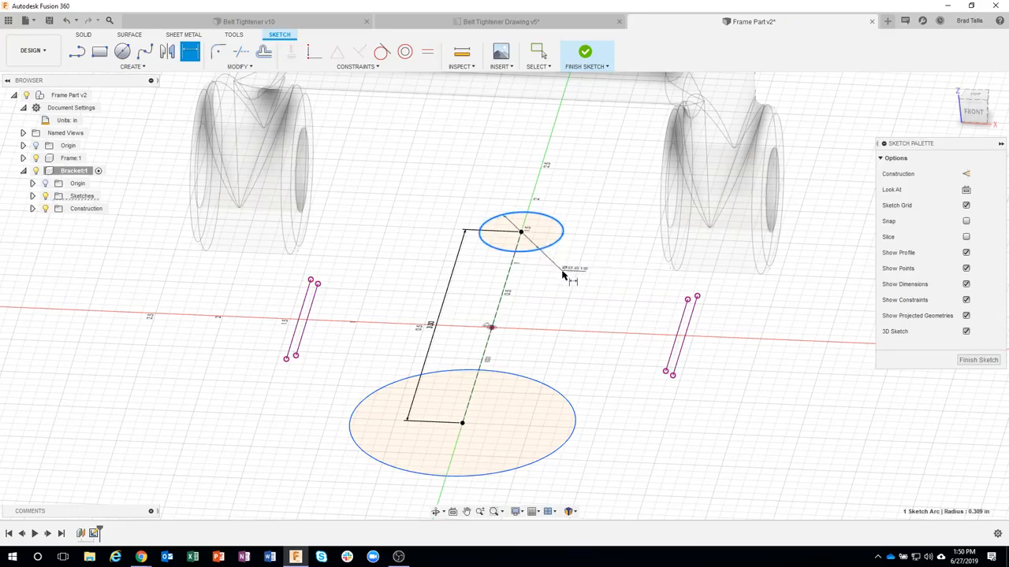
scroll(564, 272, "up", 3)
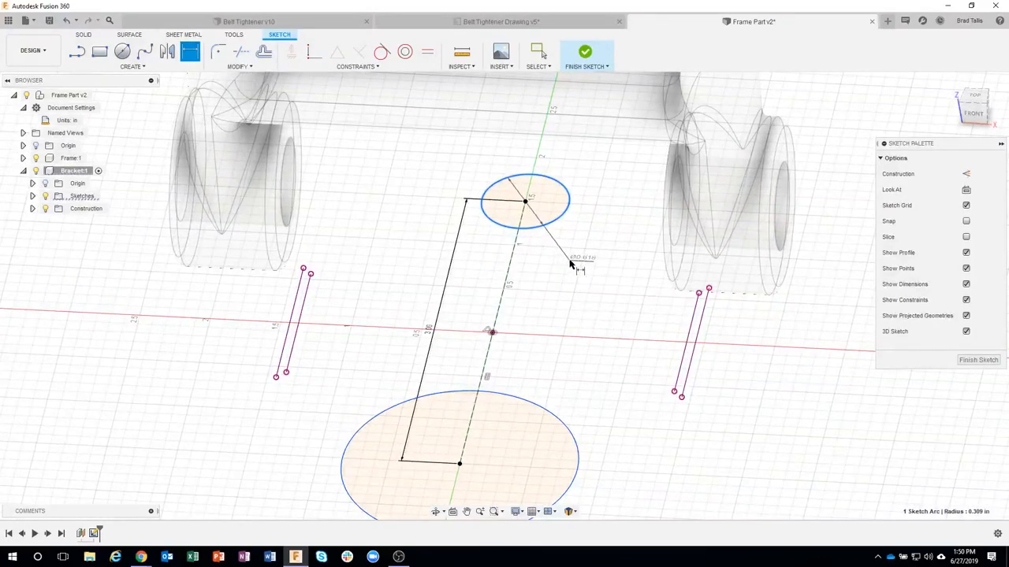
right_click(565, 262)
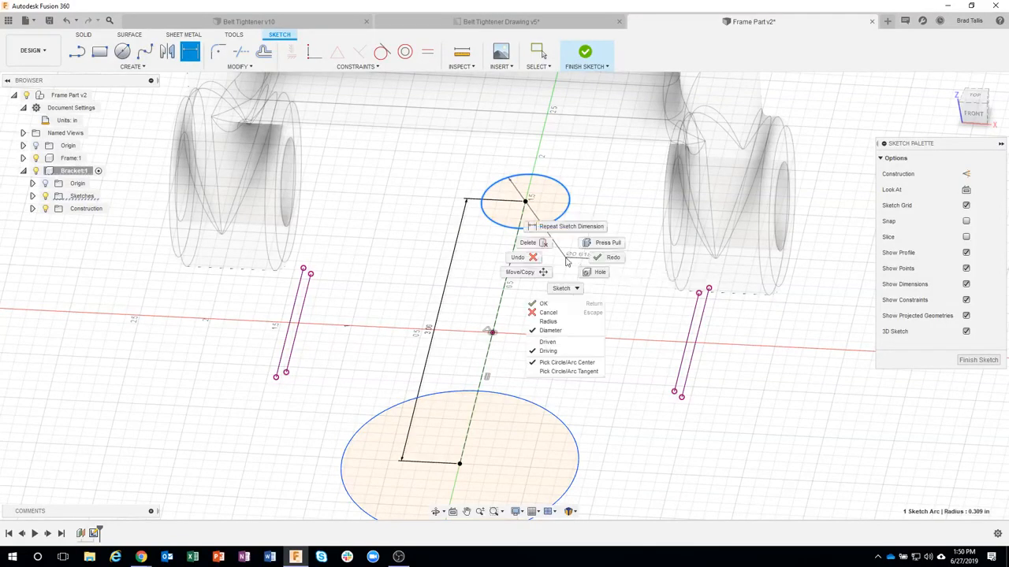
left_click(550, 321)
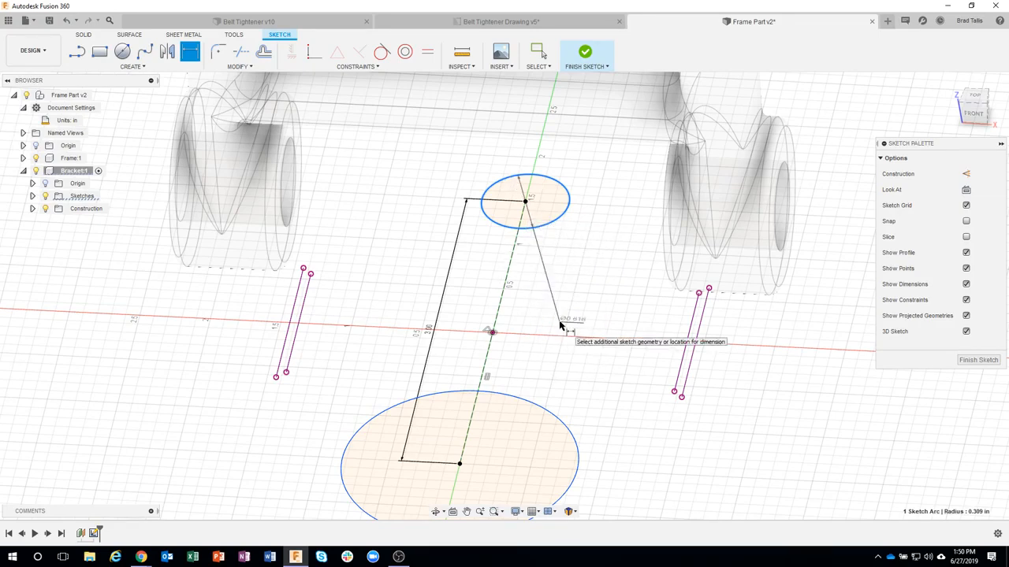
left_click(573, 264)
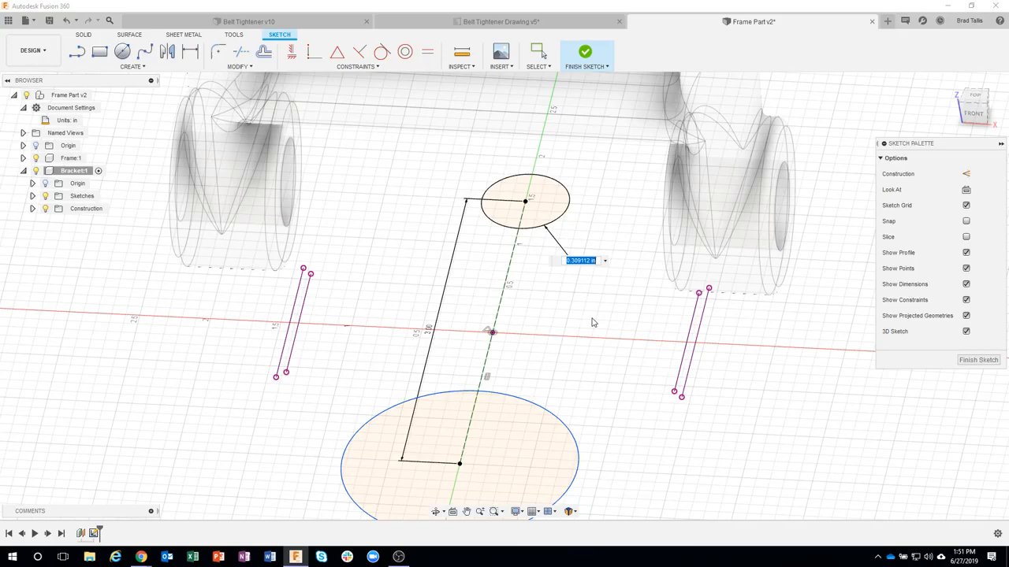
key("BackSpace")
type(".5")
key("Return")
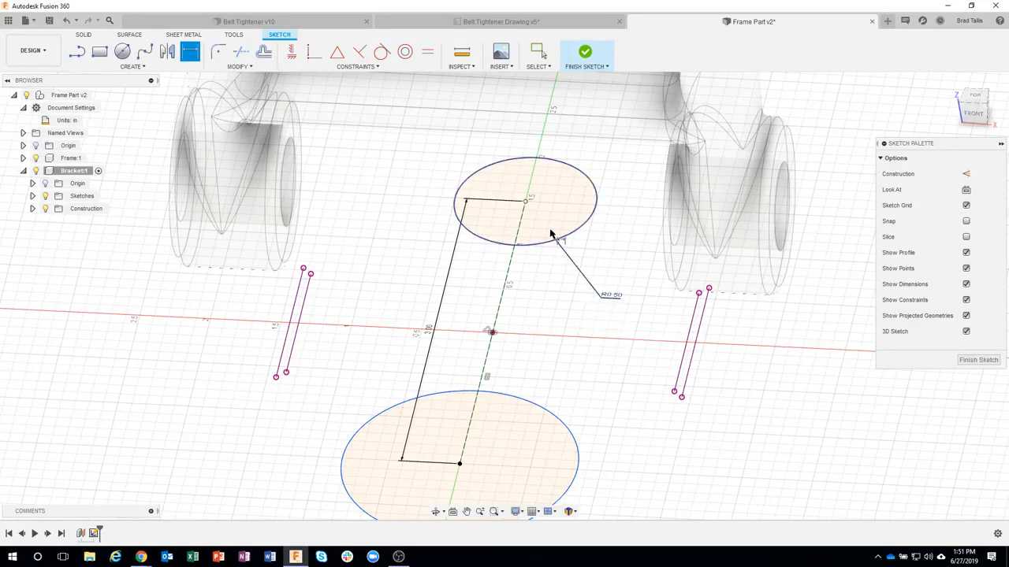
Step: Add a radius dimension to the circle at the near end and link its value to the far circle's radius dimension
middle_click_drag(567, 290, 532, 198)
scroll(532, 202, "down", 1)
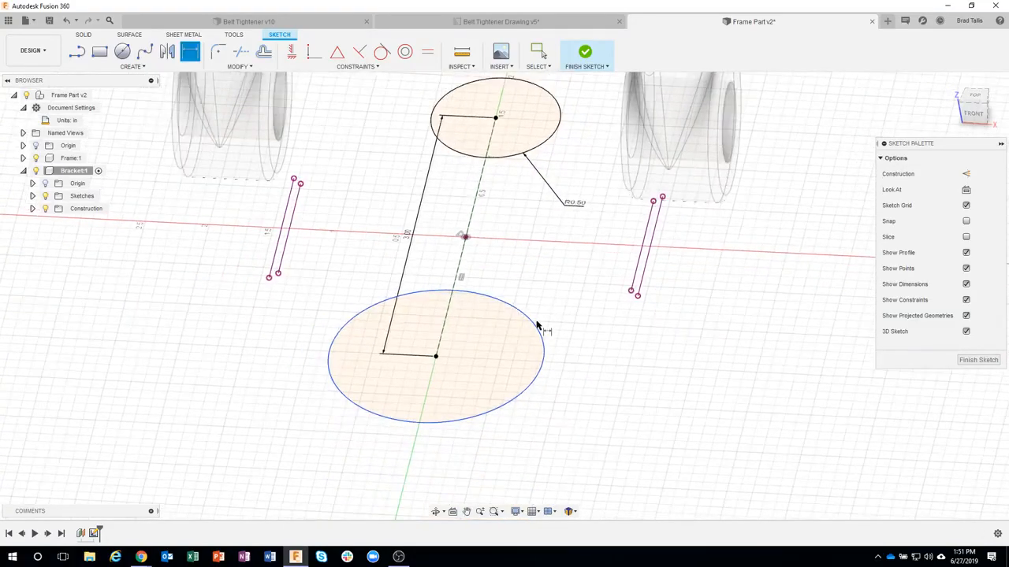
left_click(540, 326)
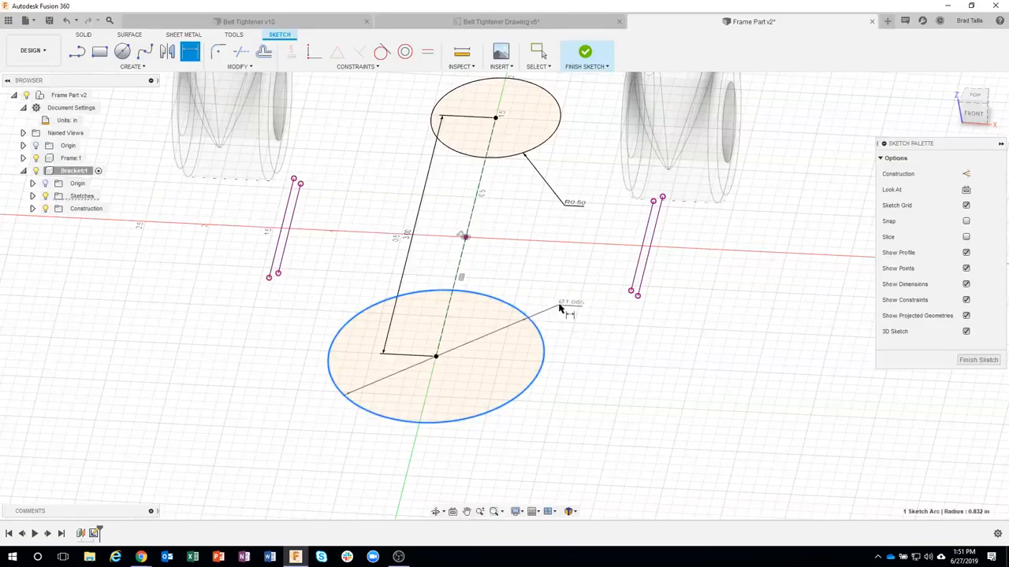
right_click(560, 309)
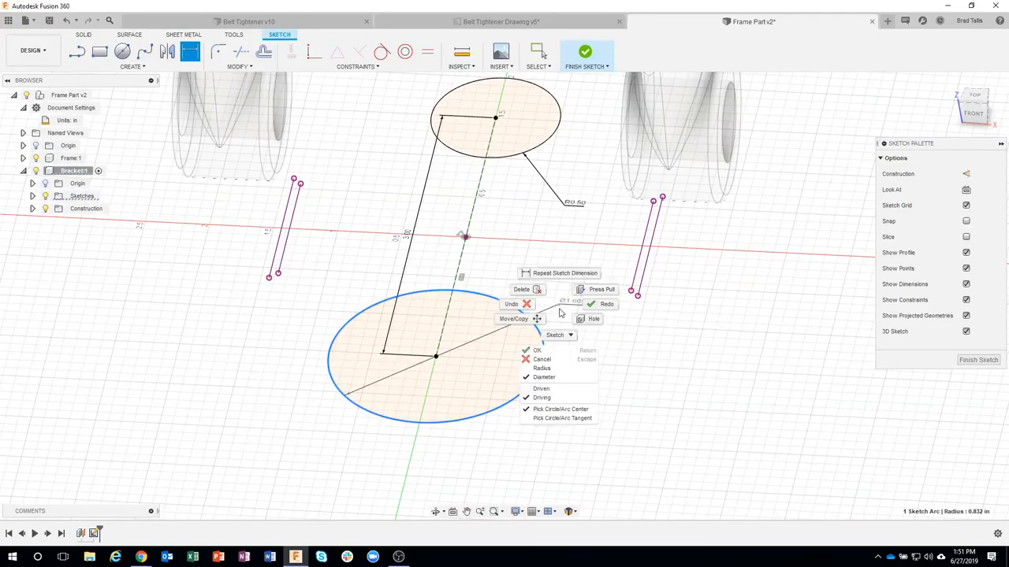
left_click(552, 368)
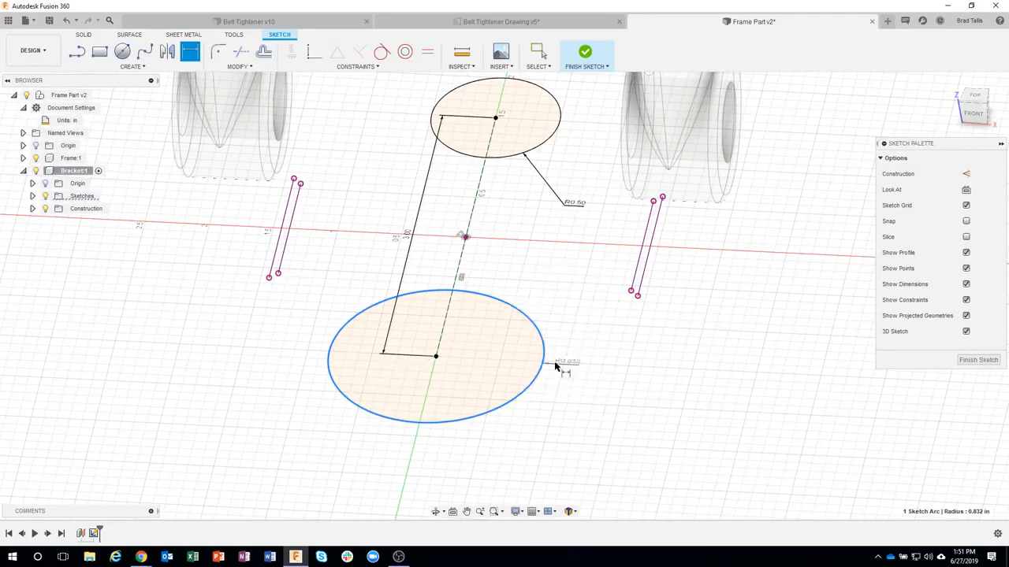
left_click(535, 422)
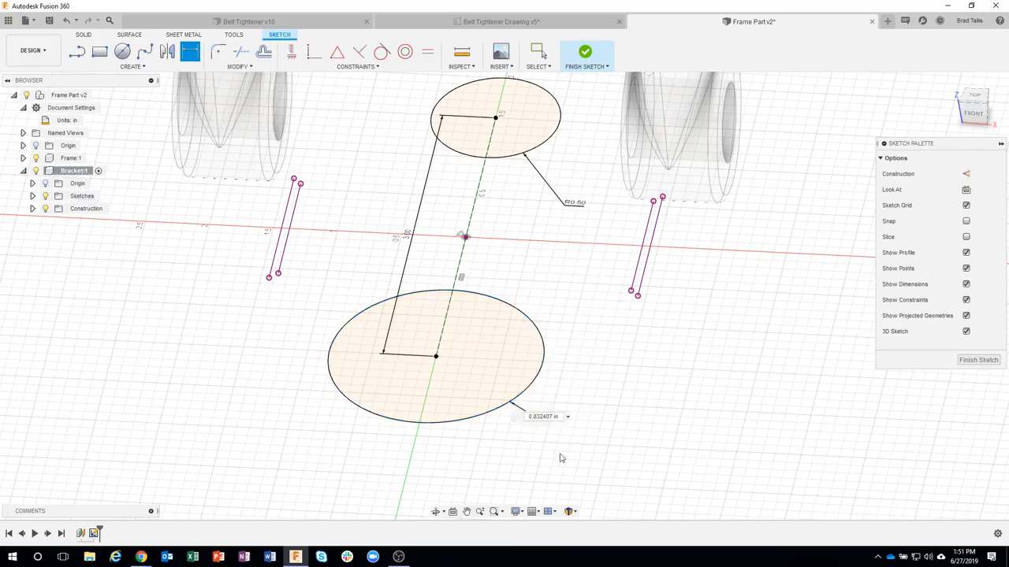
left_click(580, 207)
key("Return")
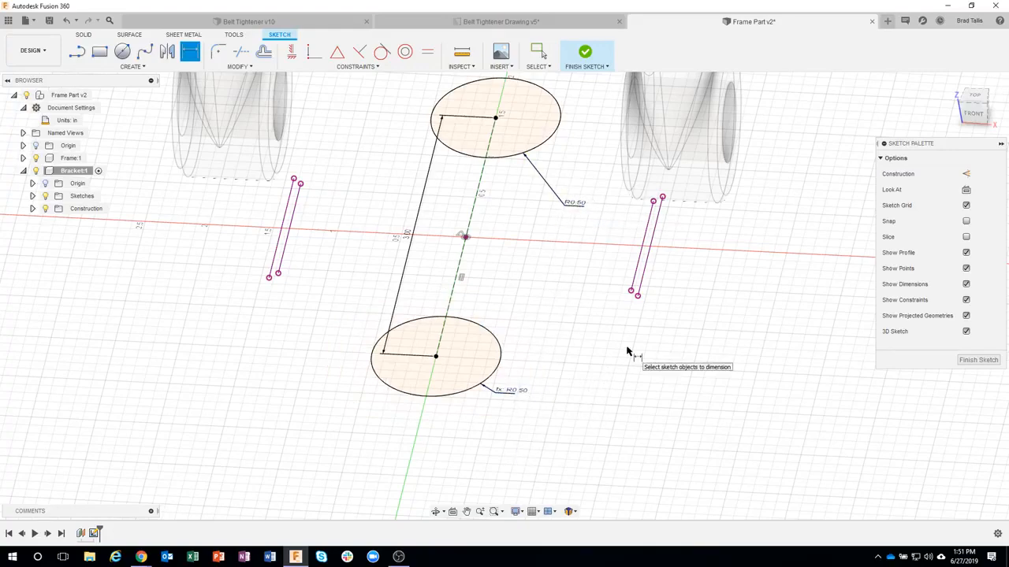
scroll(626, 347, "down", 1)
scroll(603, 368, "down", 1)
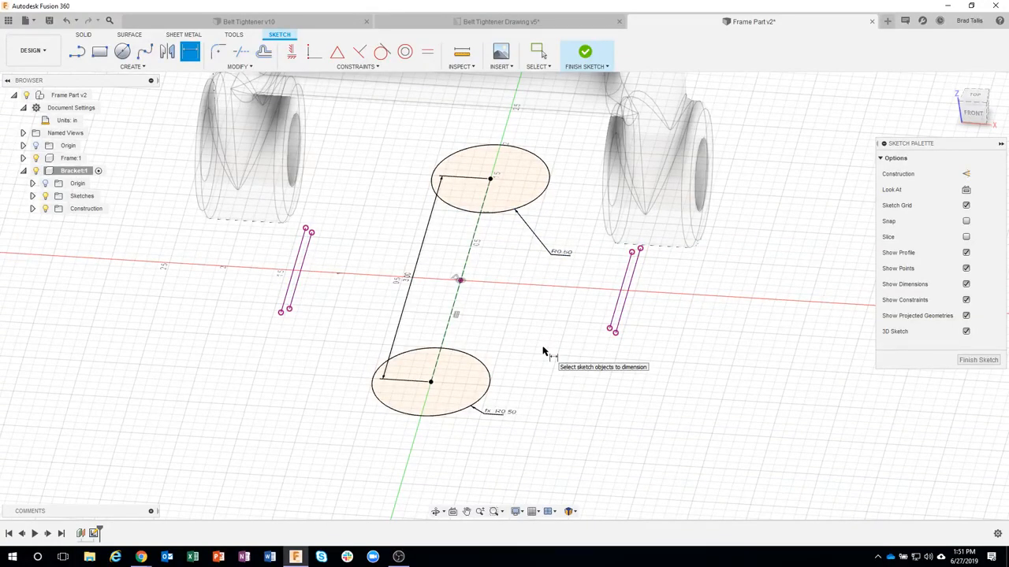
middle_click_drag(562, 167, 529, 143, "shift")
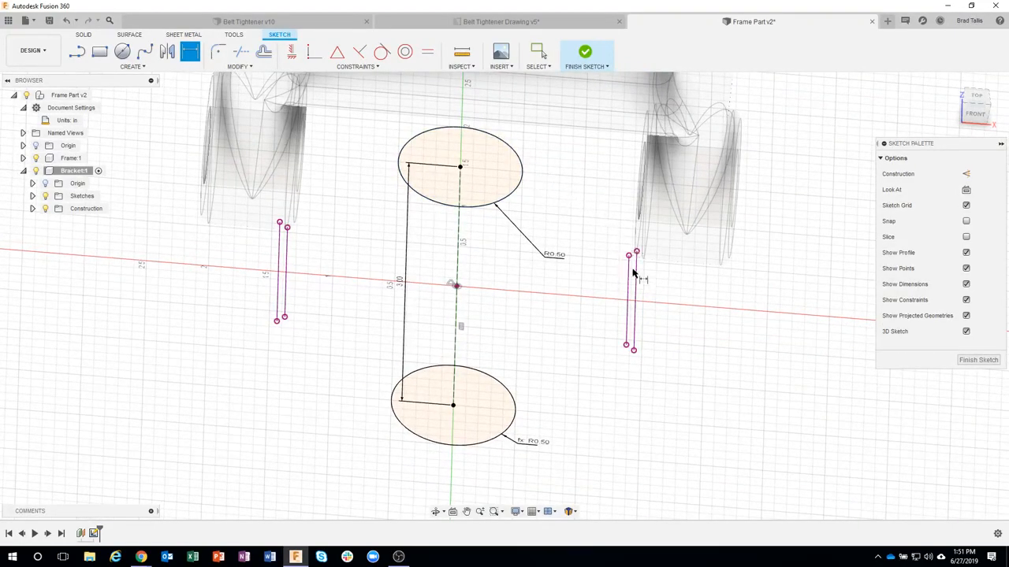
scroll(633, 273, "up", 4)
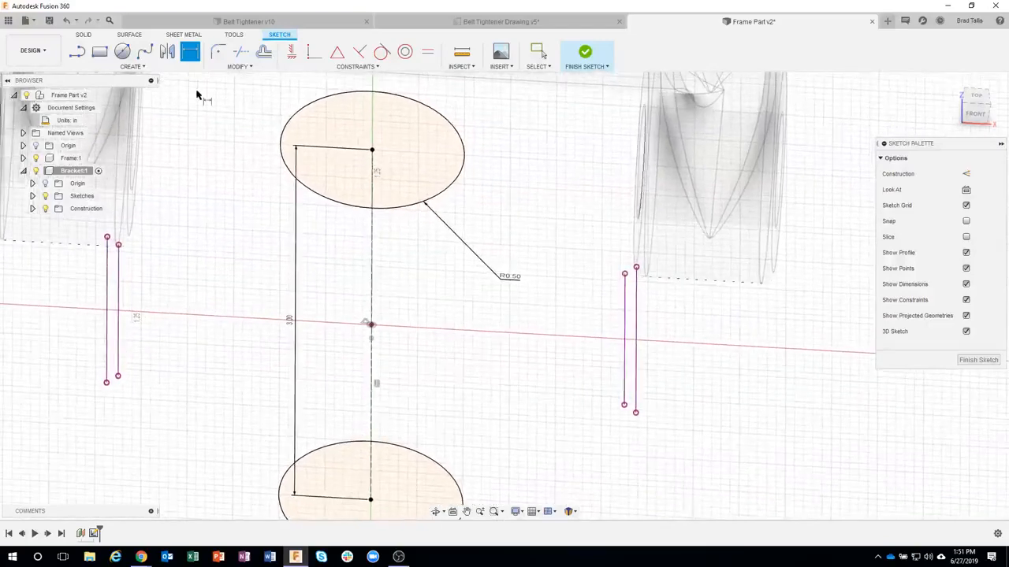
left_click(77, 52)
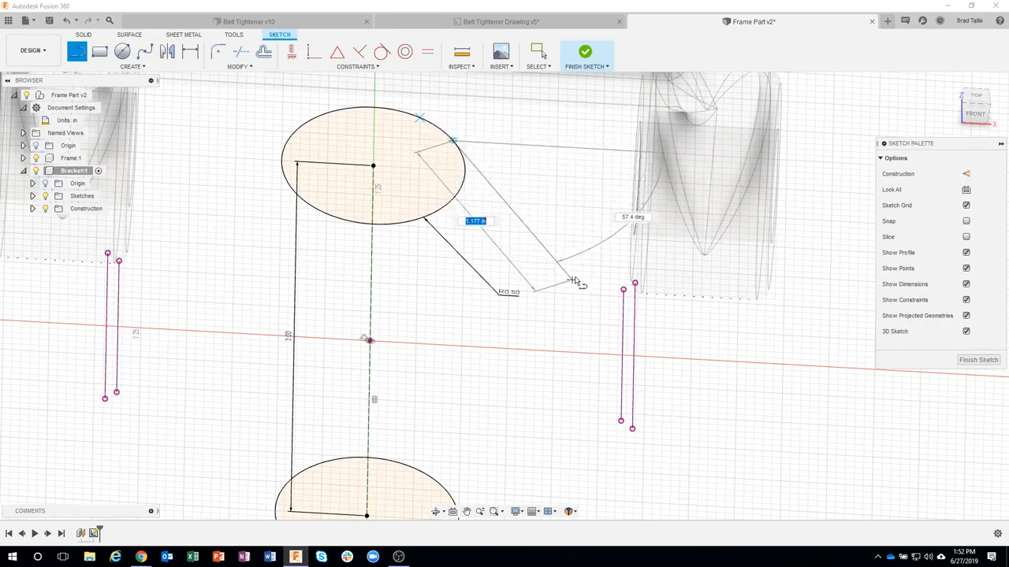
left_click(578, 266)
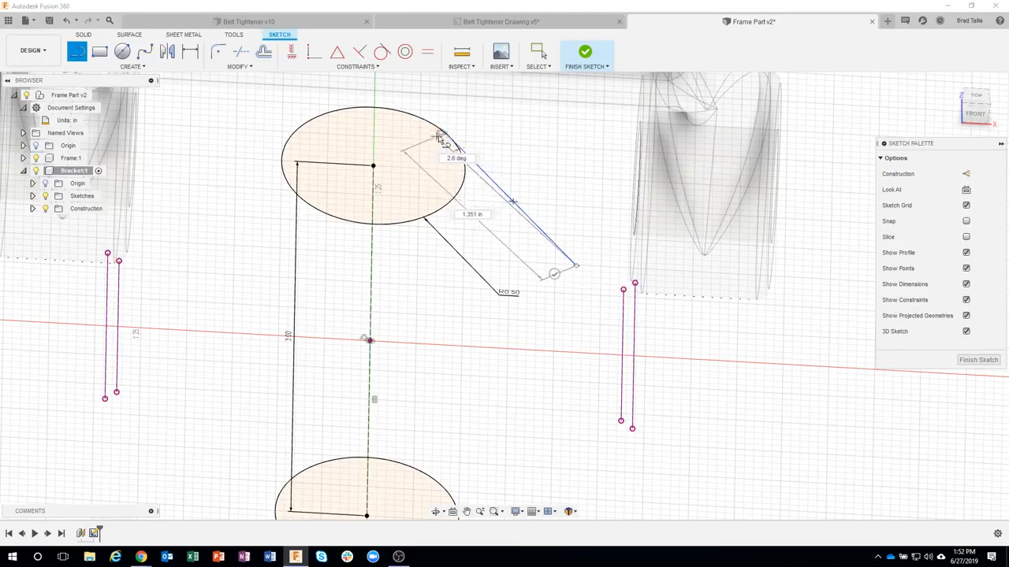
key("Escape")
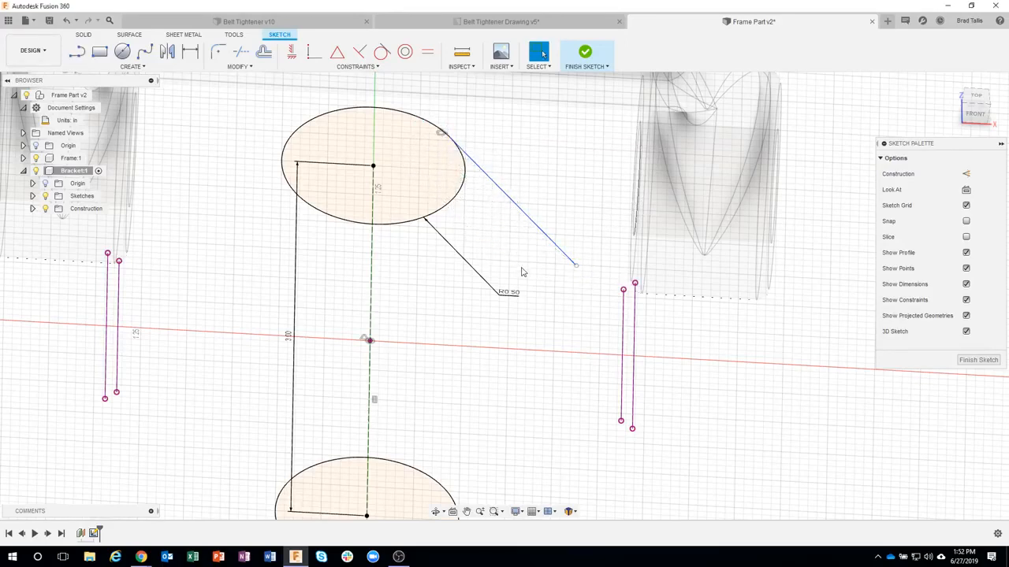
Step: Try to draw a line from the far circle's edge to the far end of the right projected lines
left_click(77, 52)
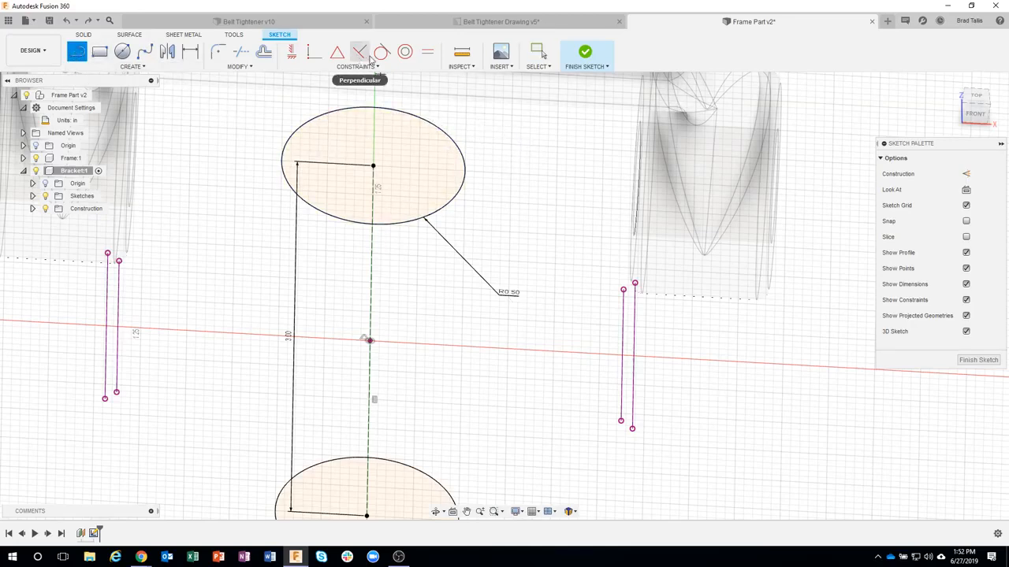
left_click(449, 136)
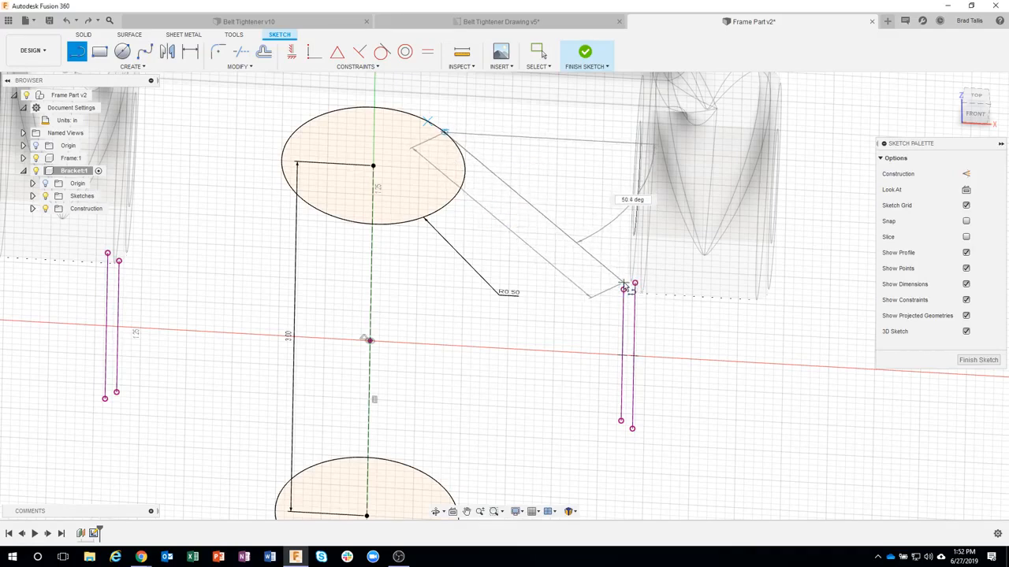
left_click(623, 287)
scroll(599, 293, "up", 5)
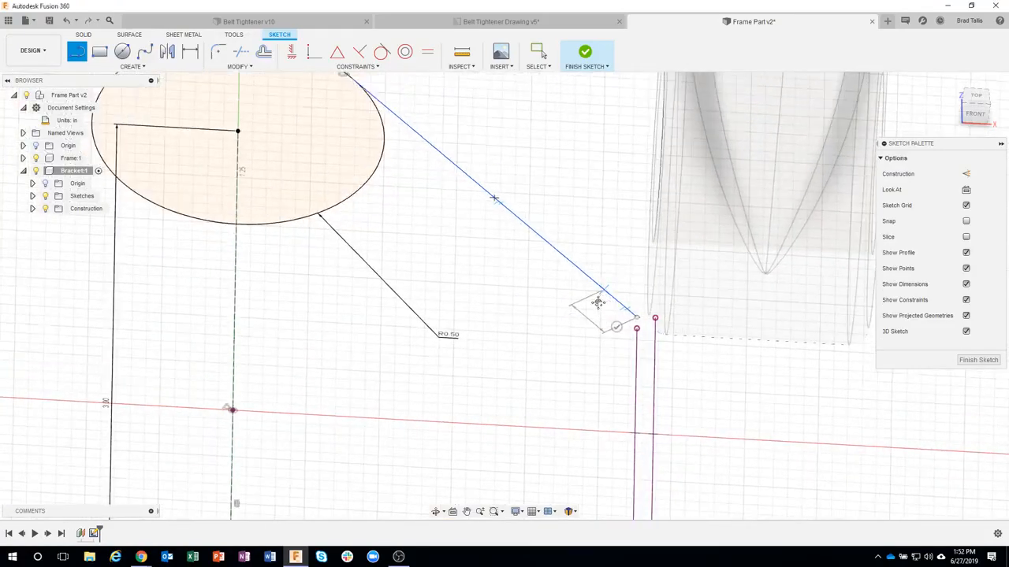
mouse_move(597, 302)
middle_mouse_down()
mouse_move(572, 360)
mouse_move(513, 358)
mouse_move(516, 342)
mouse_move(477, 325)
mouse_move(335, 212)
middle_mouse_up()
key("Escape")
key("ctrl+z")
Step: Draw a three-segment line chain joining the far circle tangentially to the near circle, with a 1.25 in middle segment along the inner right projected line
key("l")
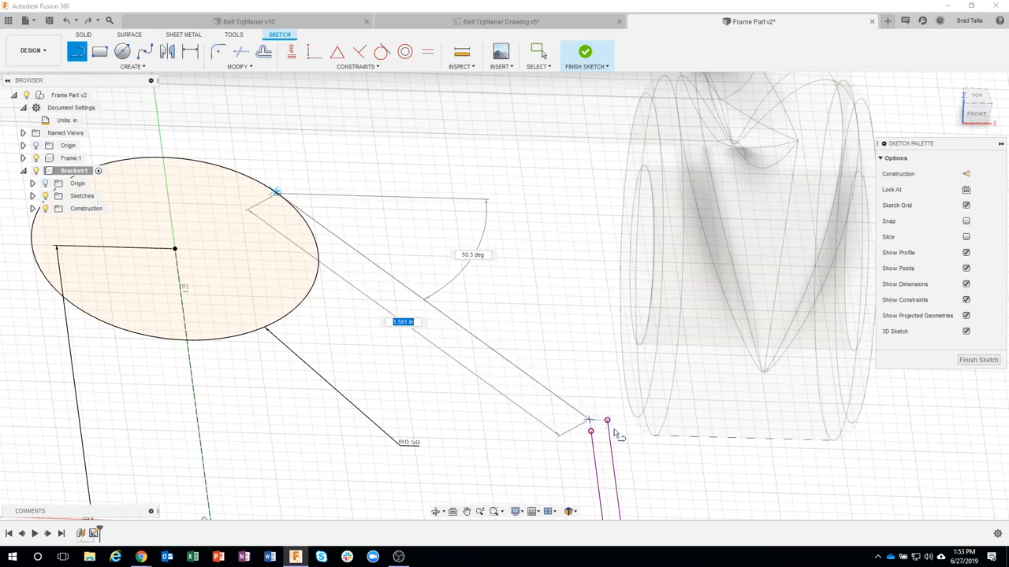
left_click(615, 431)
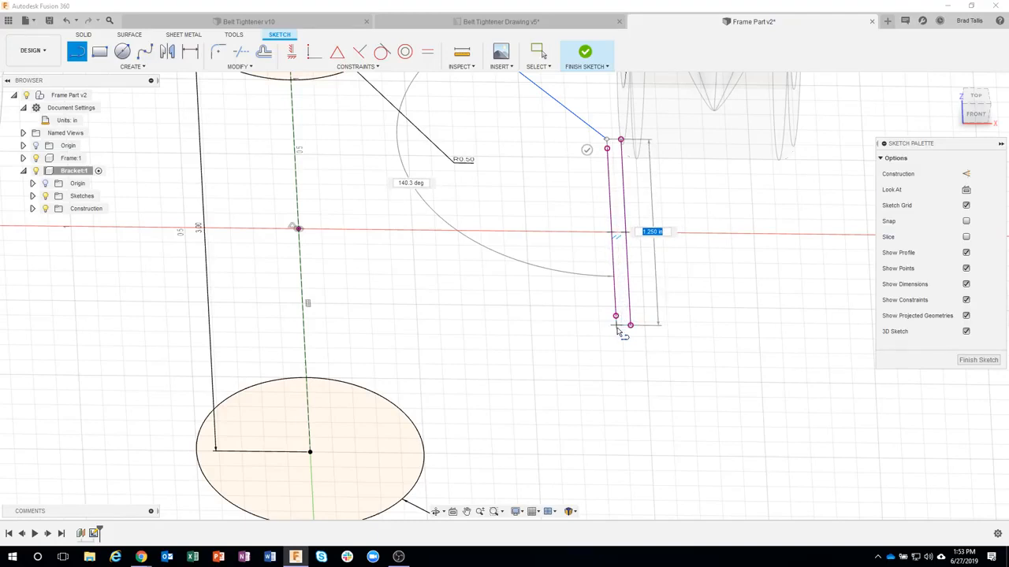
left_click(616, 323)
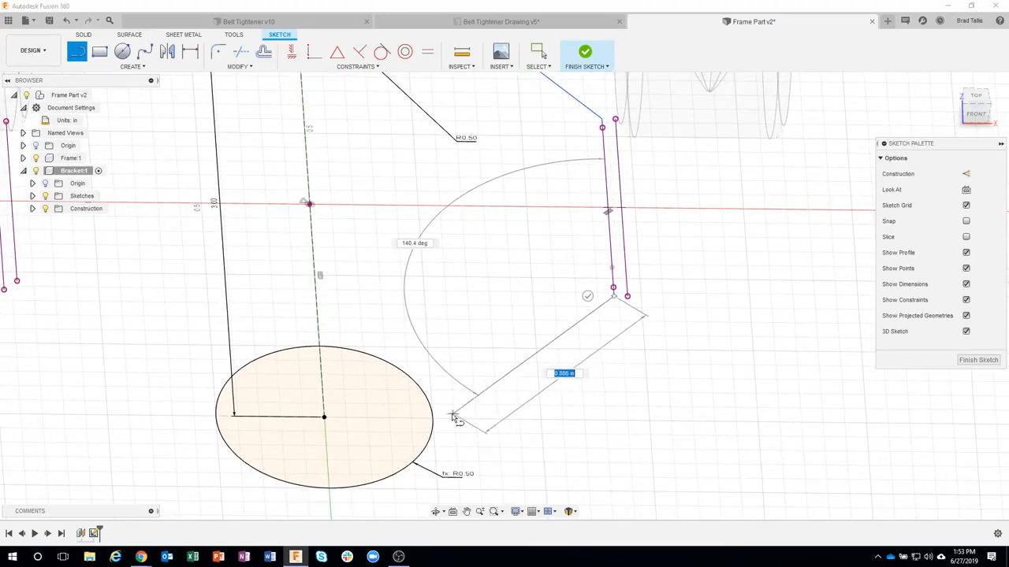
double_click(413, 465)
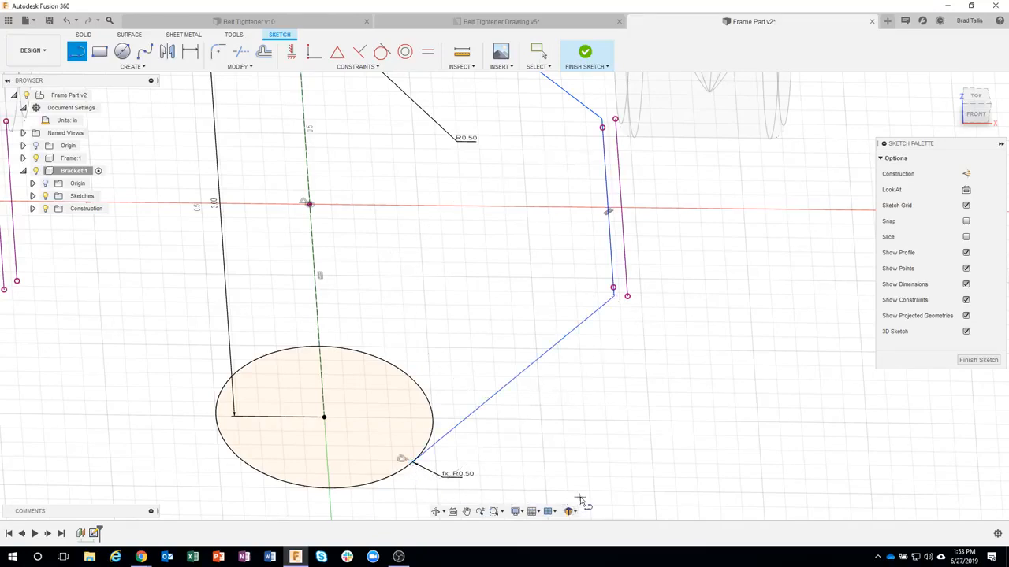
mouse_move(394, 336)
middle_mouse_down("shift")
mouse_move(465, 360)
mouse_move(416, 279)
mouse_move(387, 198)
mouse_move(406, 219)
mouse_move(720, 334)
middle_mouse_up("shift")
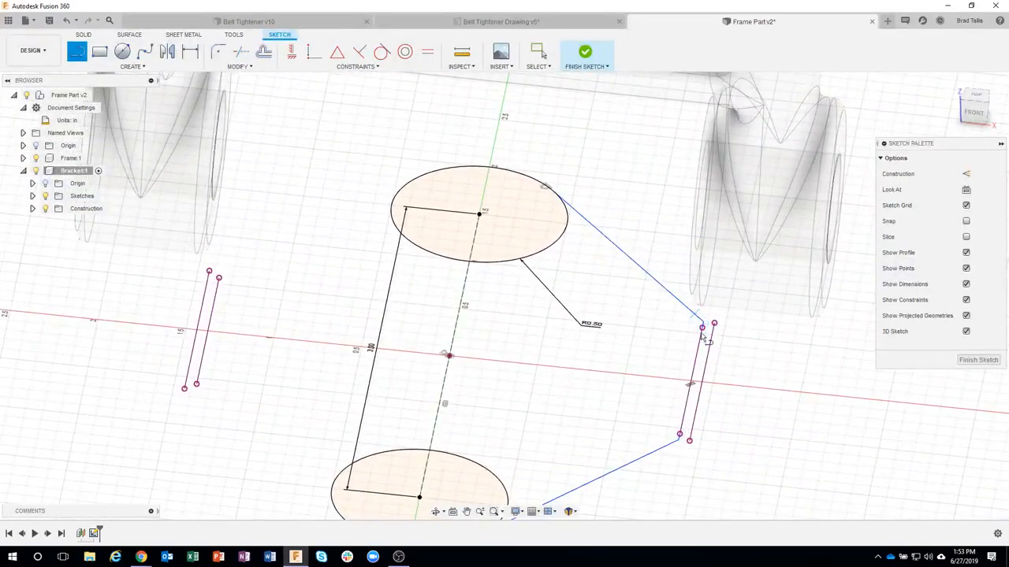
Step: Draw a tangent three-segment line chain from the far circle to the near circle, middle segment about 1.25 in along the inner left projected line; finish the sketch
middle_click_drag(505, 225, 424, 190, "shift")
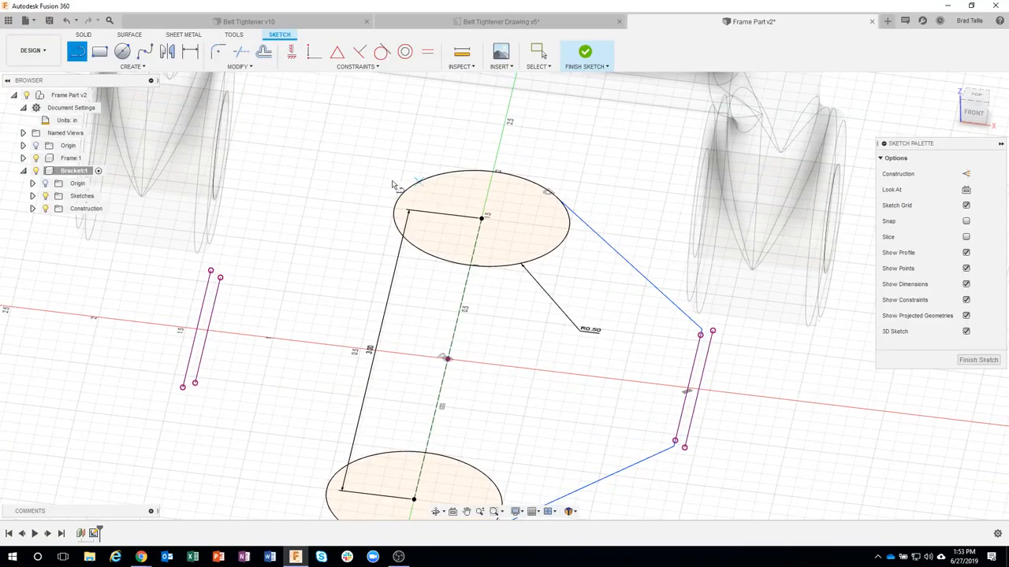
scroll(289, 197, "up", 2)
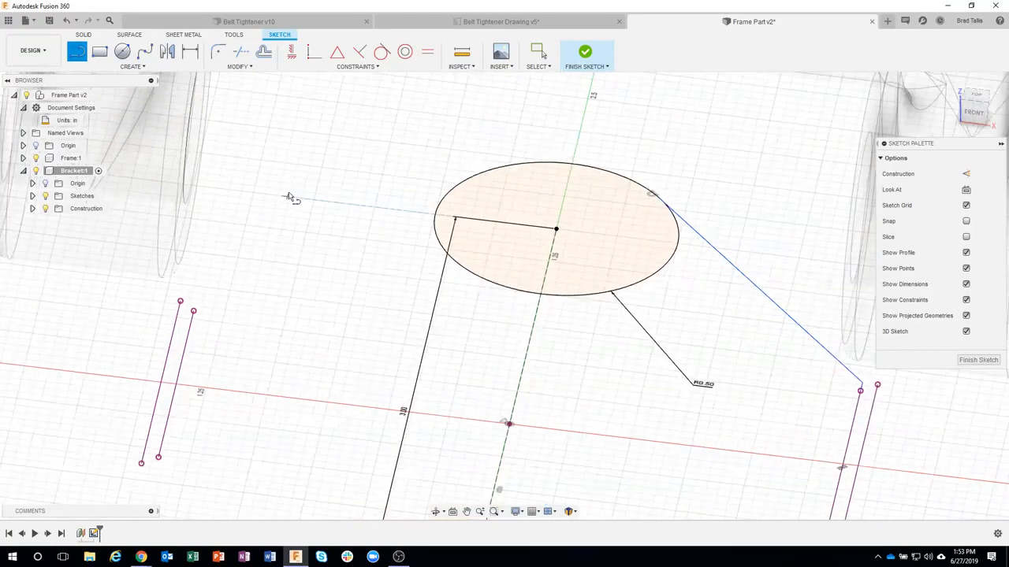
left_click(472, 174)
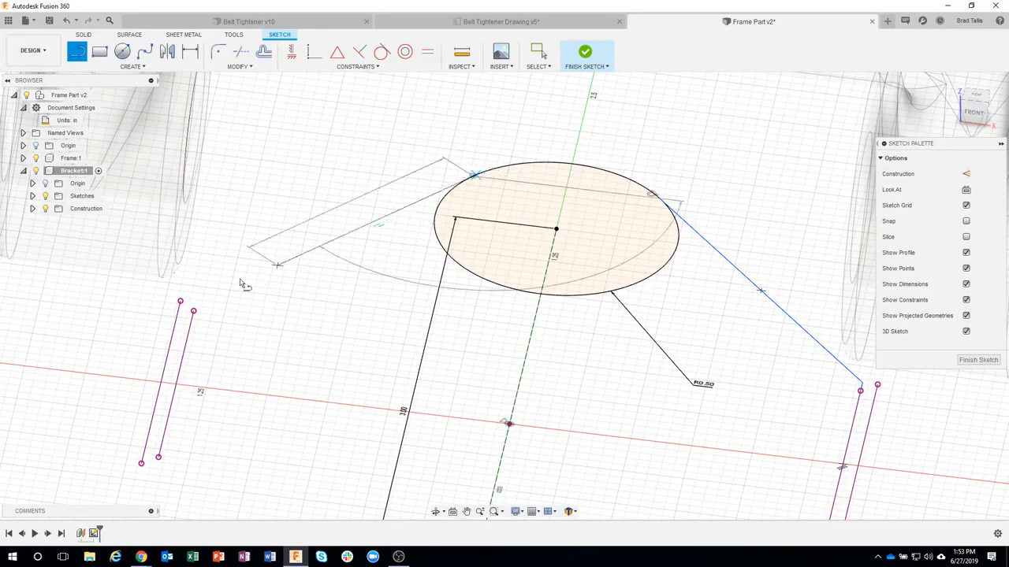
left_click(196, 302)
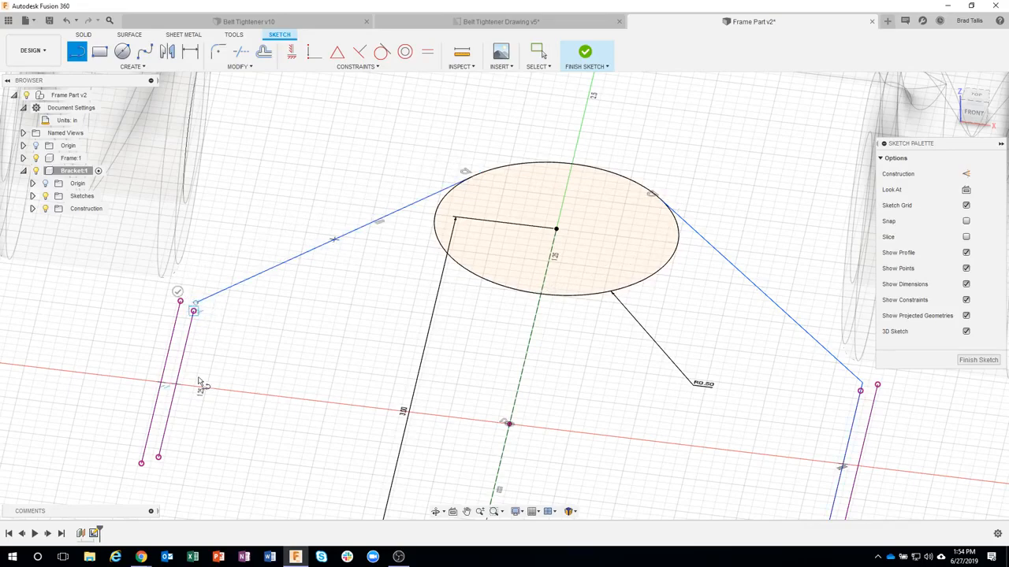
left_click(157, 463)
mouse_move(275, 450)
middle_mouse_down("shift")
mouse_move(275, 356)
mouse_move(339, 364)
middle_mouse_up("shift")
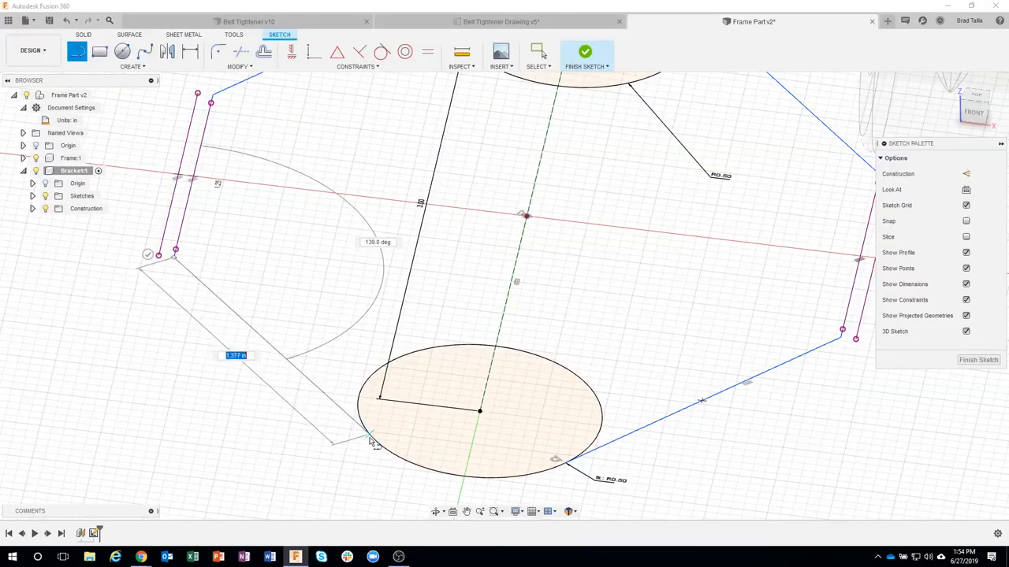
left_click(377, 446)
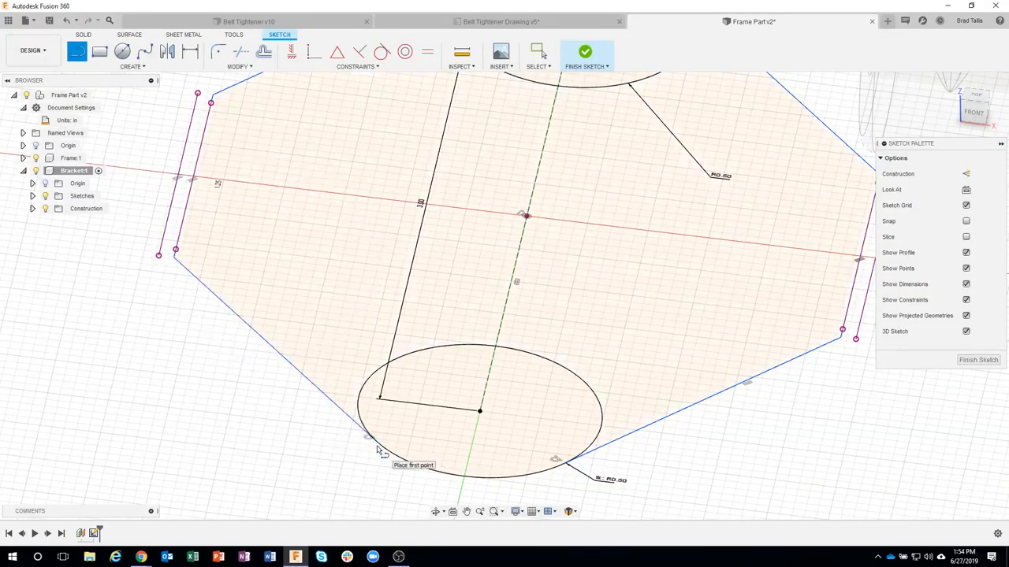
scroll(385, 457, "down", 3)
scroll(386, 458, "down", 2)
mouse_move(478, 450)
middle_mouse_down("shift")
mouse_move(556, 455)
mouse_move(580, 248)
mouse_move(506, 186)
middle_mouse_up("shift")
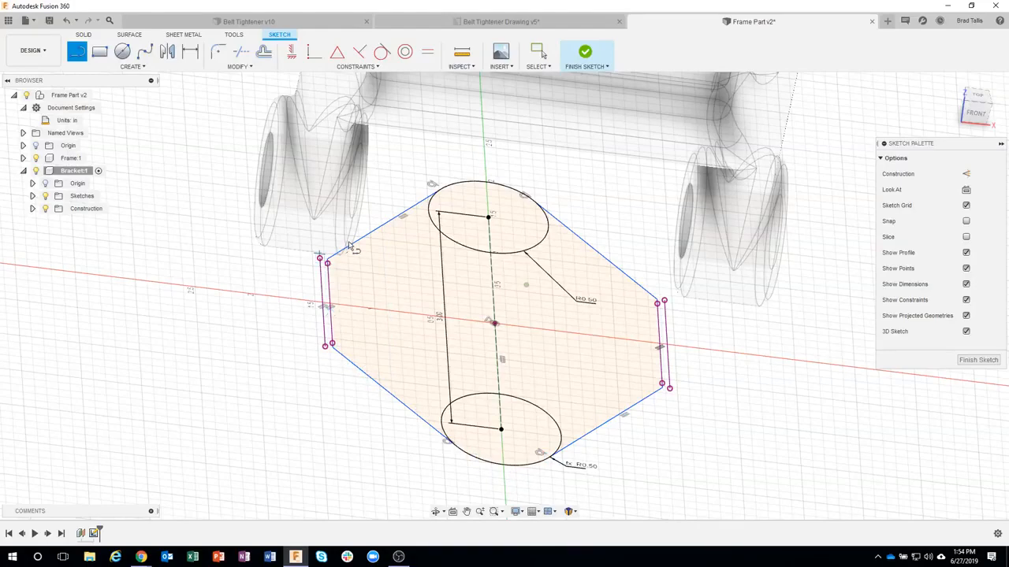
middle_click_drag(349, 245, 582, 58, "shift")
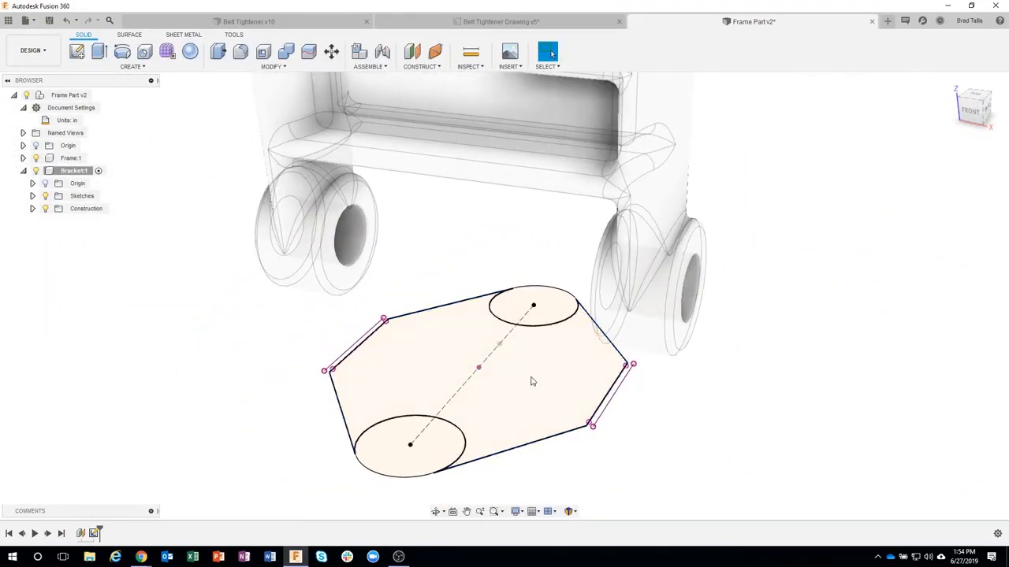
Step: Extrude the hexagonal profile together with both end circle profiles 0.5 in upward as a new body
left_click(531, 380)
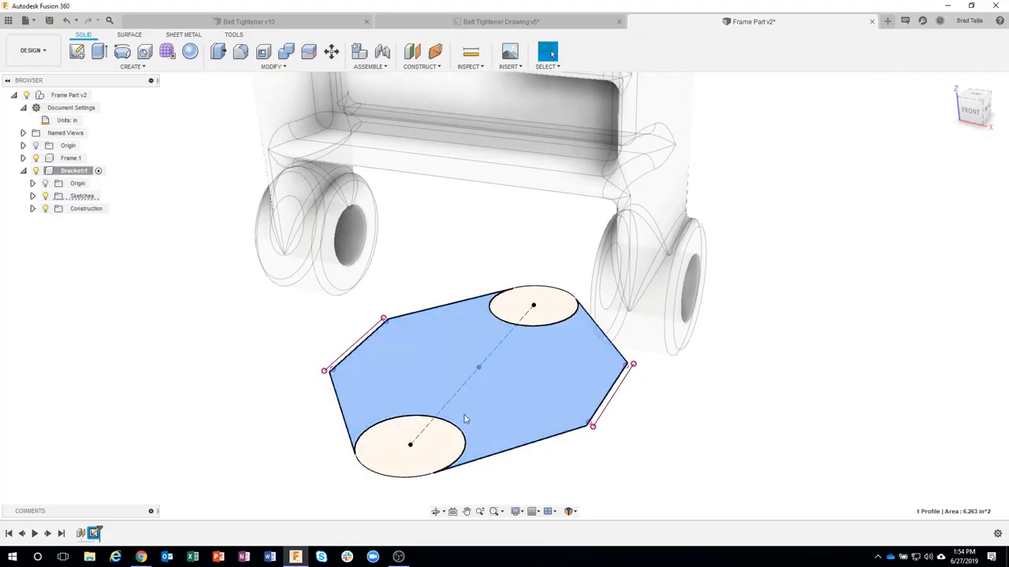
left_click(450, 441, "shift")
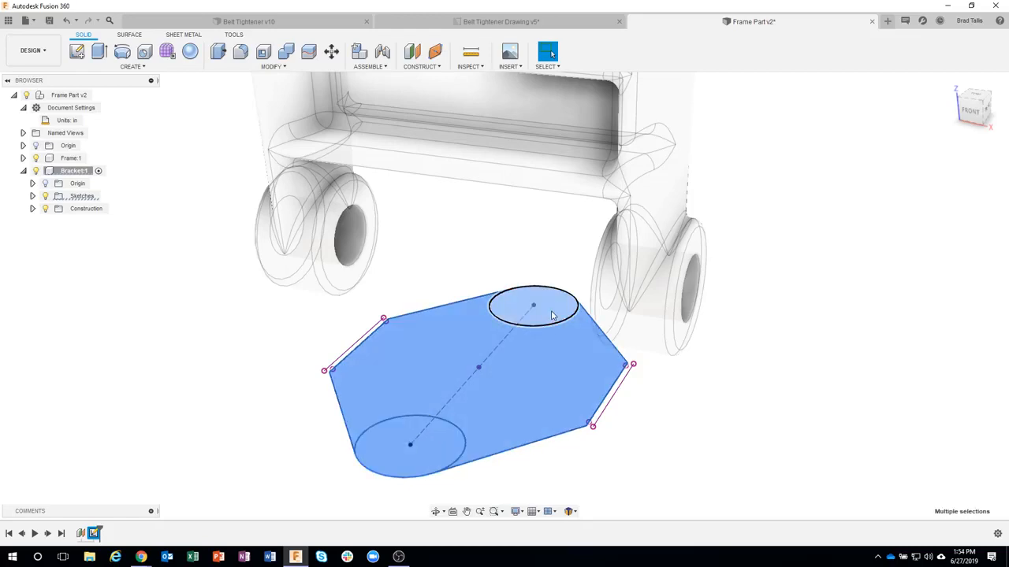
left_click(551, 315, "shift")
right_click(523, 364)
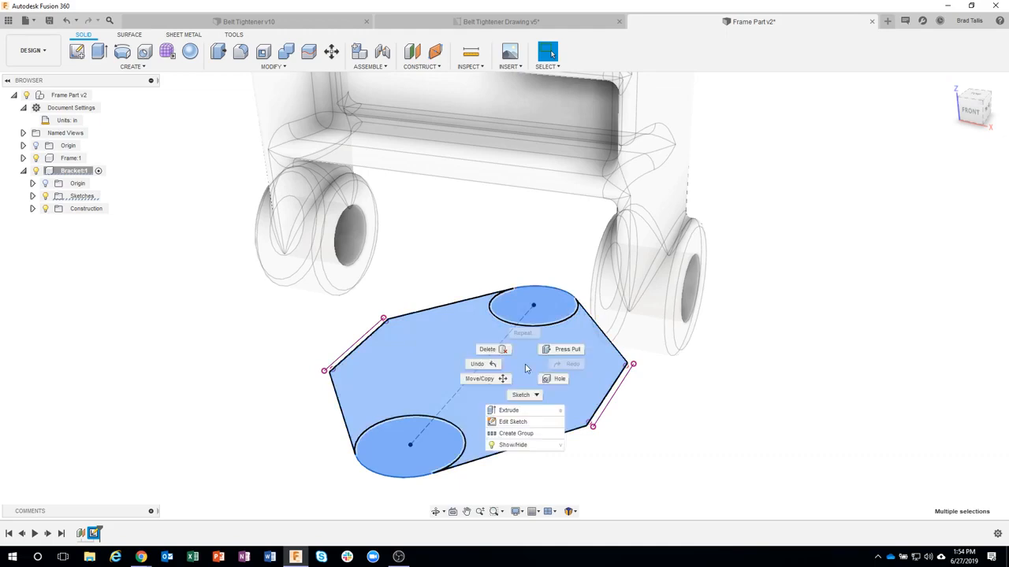
left_click(534, 411)
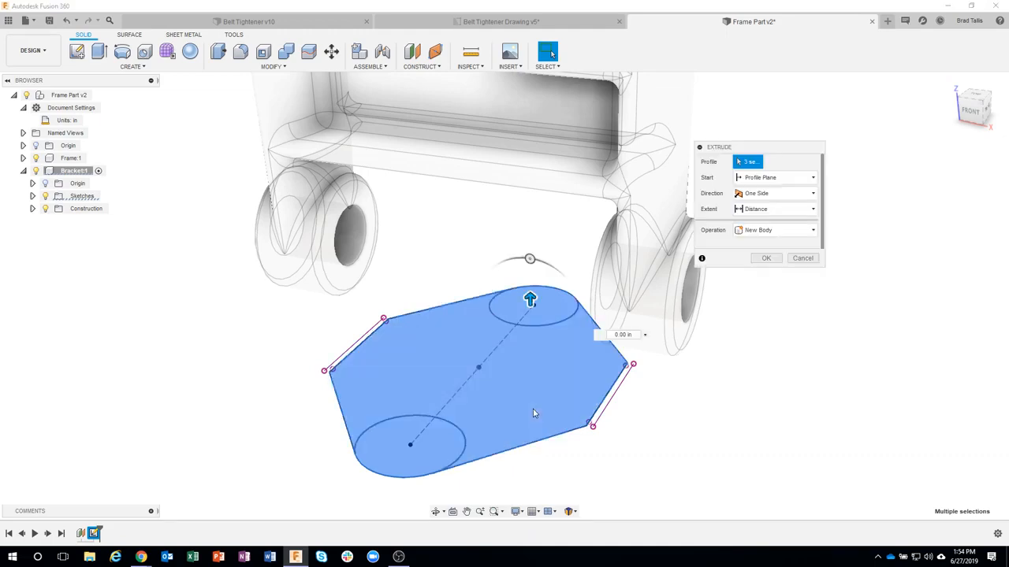
left_click_drag(530, 283, 530, 262)
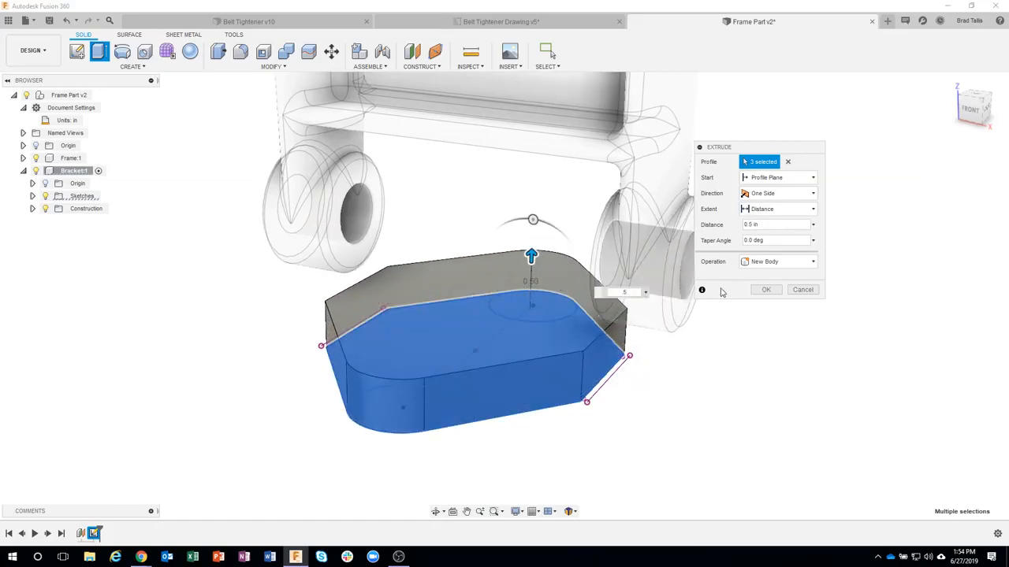
left_click(766, 291)
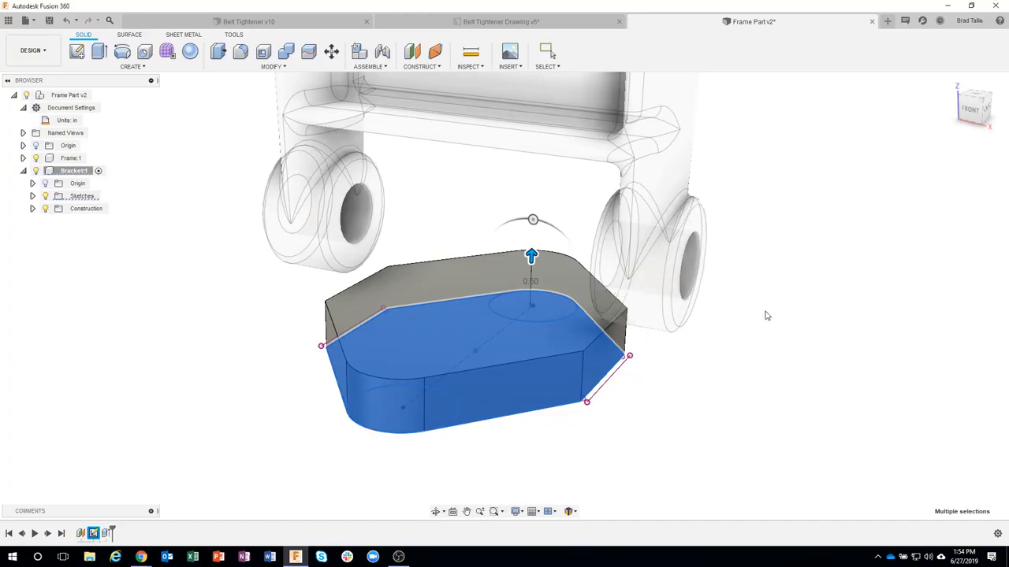
Step: Inspect the base plate beneath the Frame from the side and consult the Bracket sheet of the Belt Tightener drawing
middle_click_drag(741, 421, 529, 372, "shift")
left_click(966, 116)
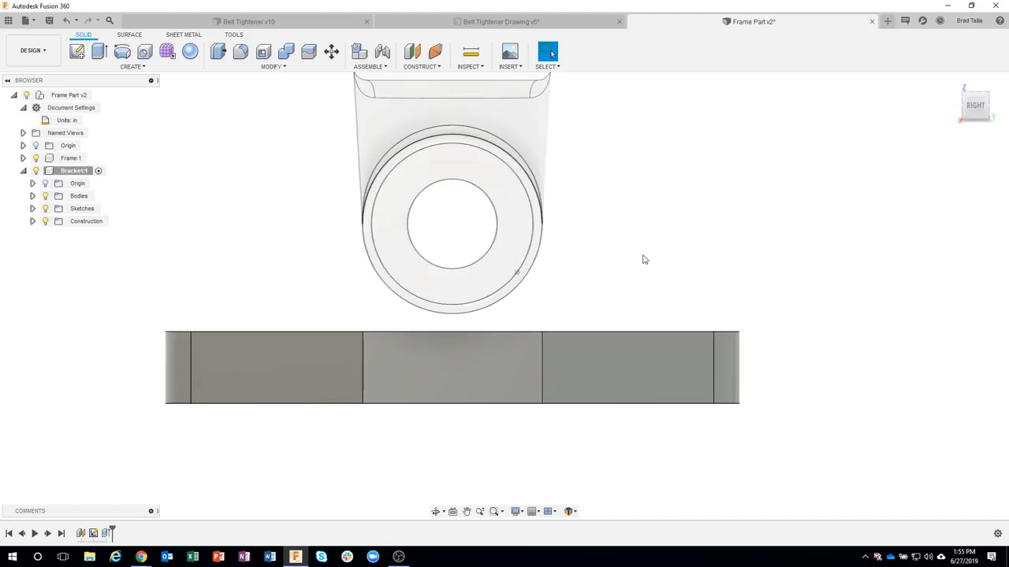
mouse_move(643, 259)
middle_mouse_down("shift")
mouse_move(536, 360)
mouse_move(478, 210)
mouse_move(475, 94)
middle_mouse_up("shift")
left_click(479, 24)
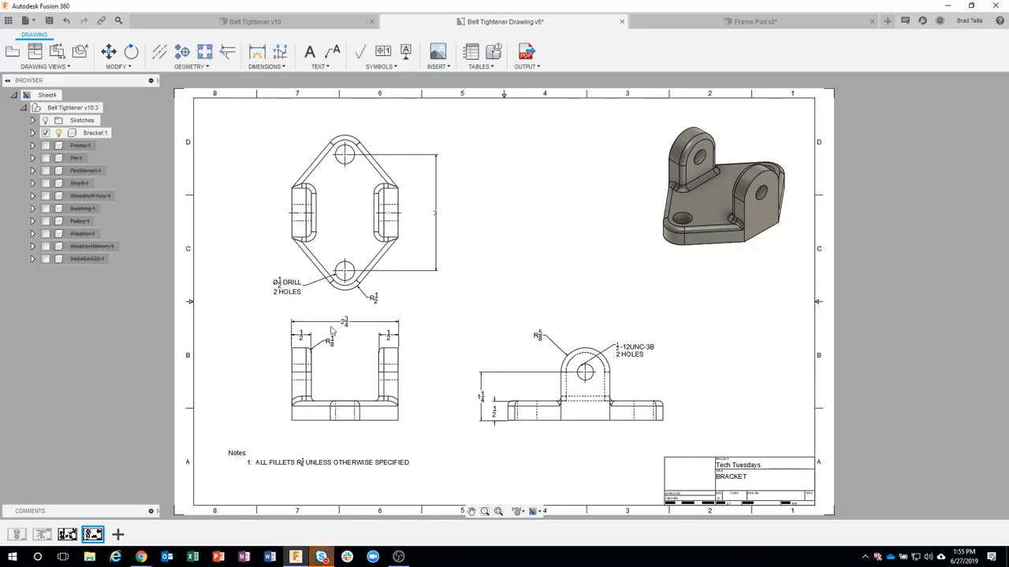
left_click(684, 23)
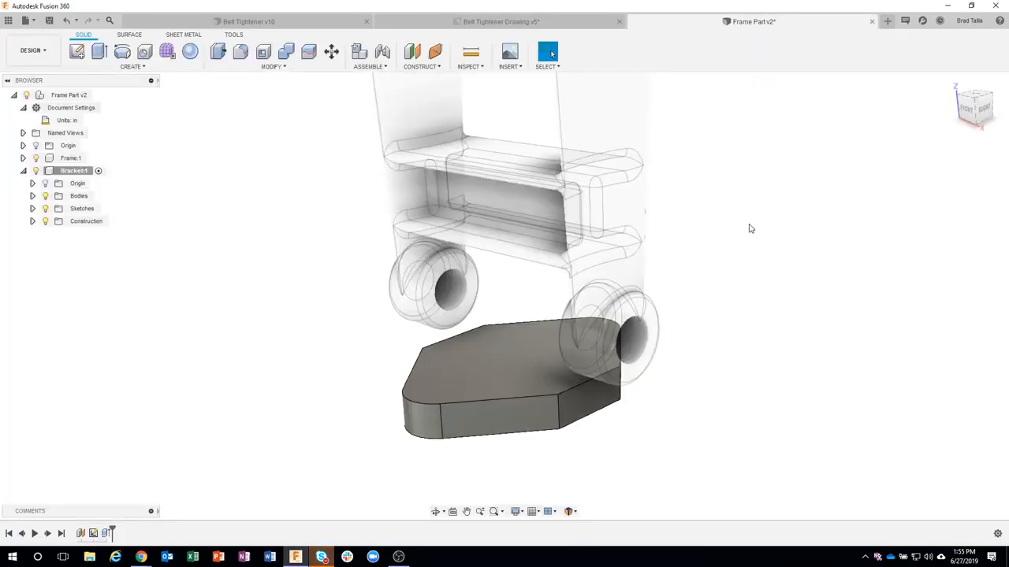
Step: Start a new sketch on the vertical YZ origin plane midway between the Frame's two bosses
middle_click_drag(749, 225, 777, 234)
middle_click_drag(580, 210, 566, 206)
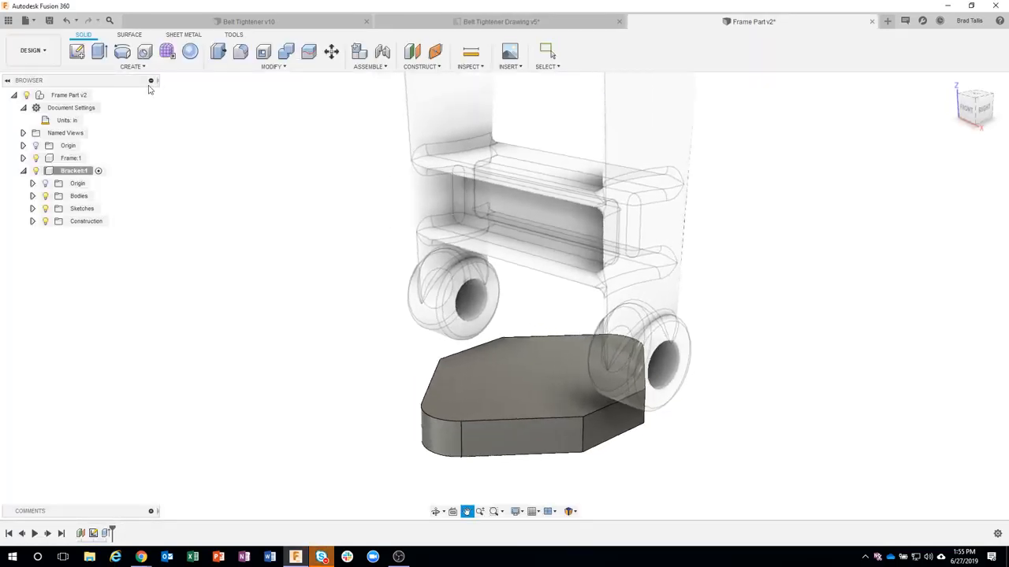
left_click(77, 52)
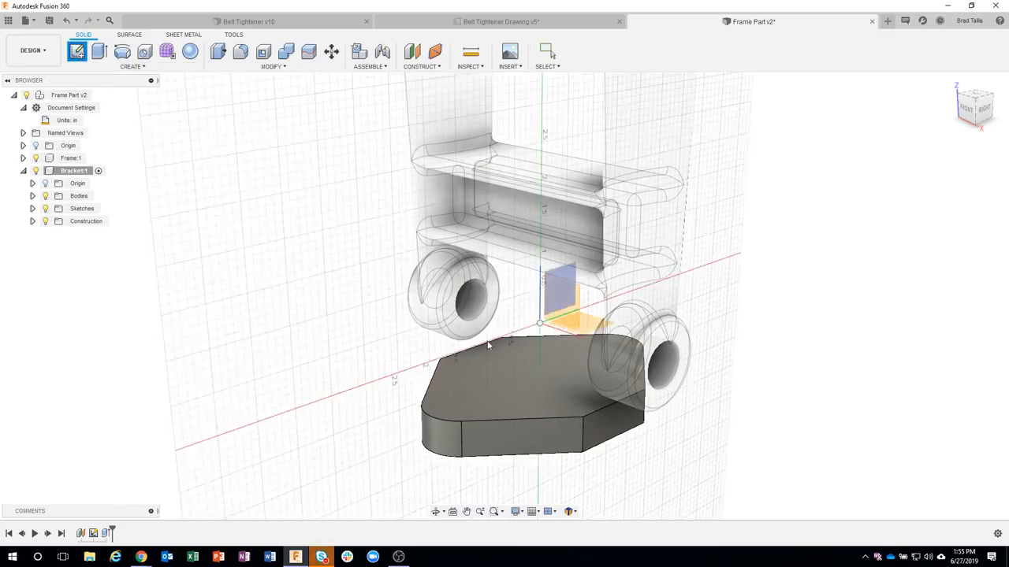
middle_click_drag(551, 297, 528, 271, "shift")
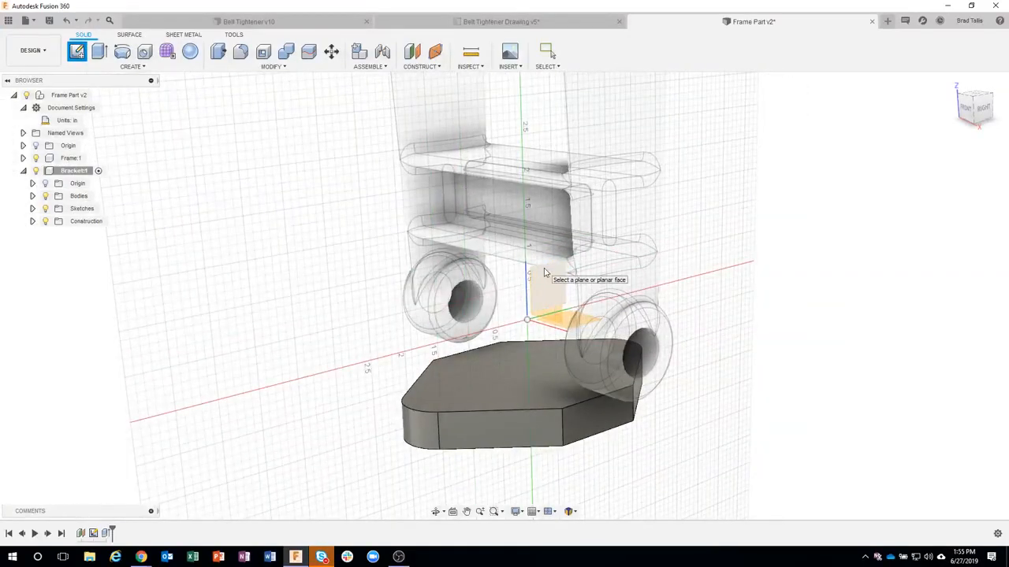
left_click(544, 273)
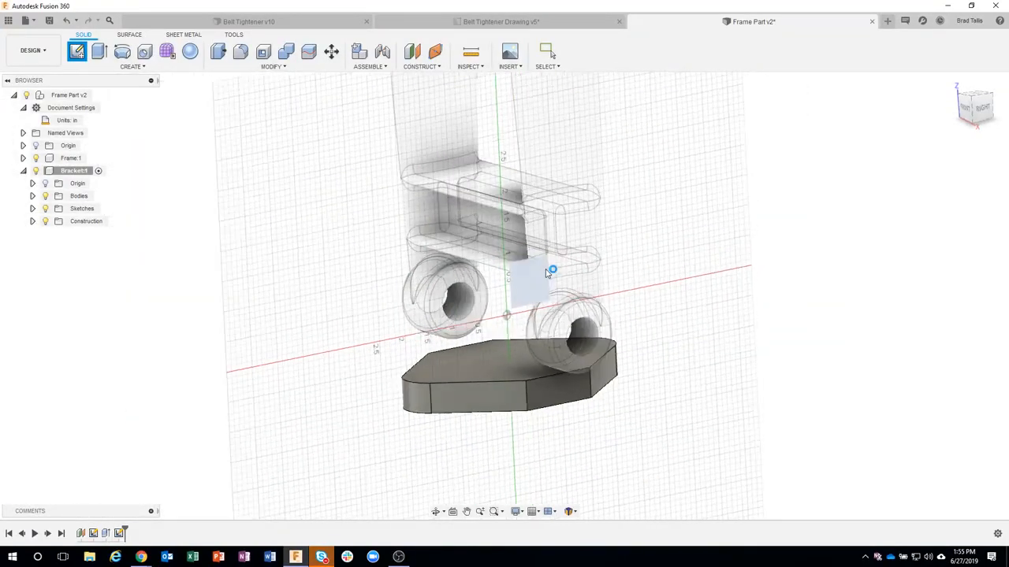
Step: Project the left Frame boss's outer circular edge and the base plate's top face into the sketch
mouse_move(653, 327)
middle_mouse_down("shift")
mouse_move(642, 338)
mouse_move(530, 250)
mouse_move(567, 313)
mouse_move(227, 174)
mouse_move(124, 77)
middle_mouse_up("shift")
left_click(122, 70)
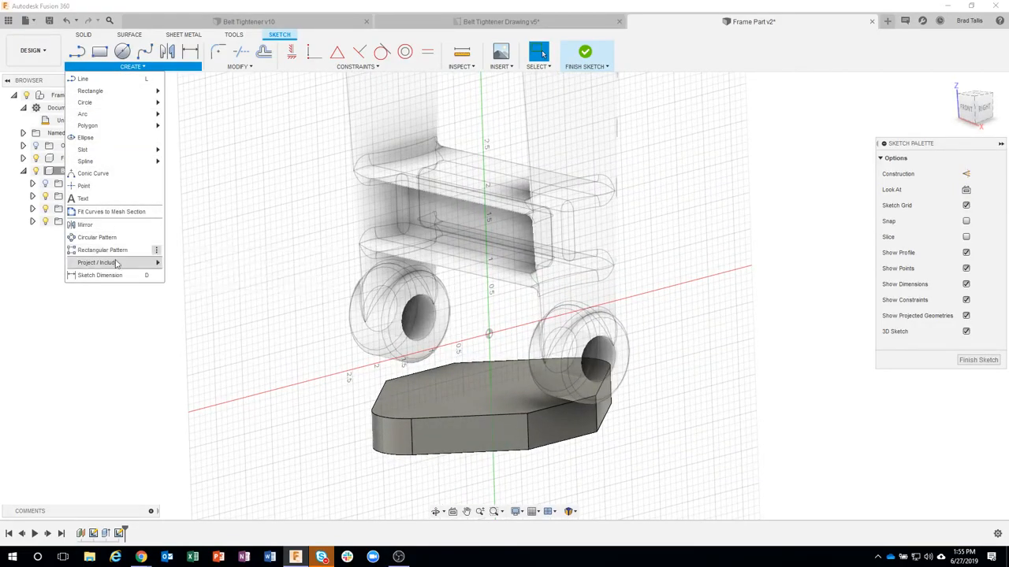
mouse_move(122, 264)
left_click(179, 264)
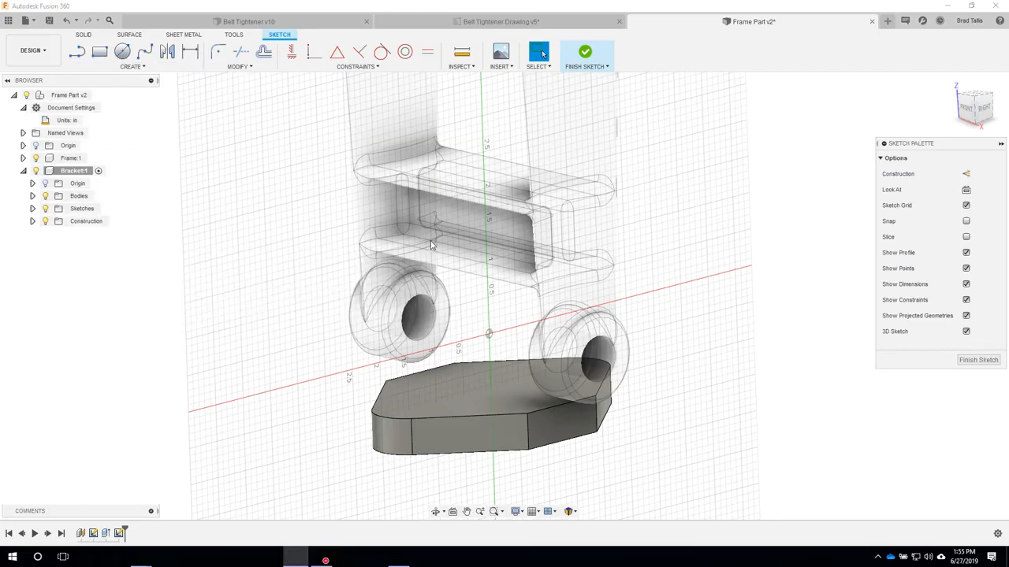
scroll(431, 251, "up", 3)
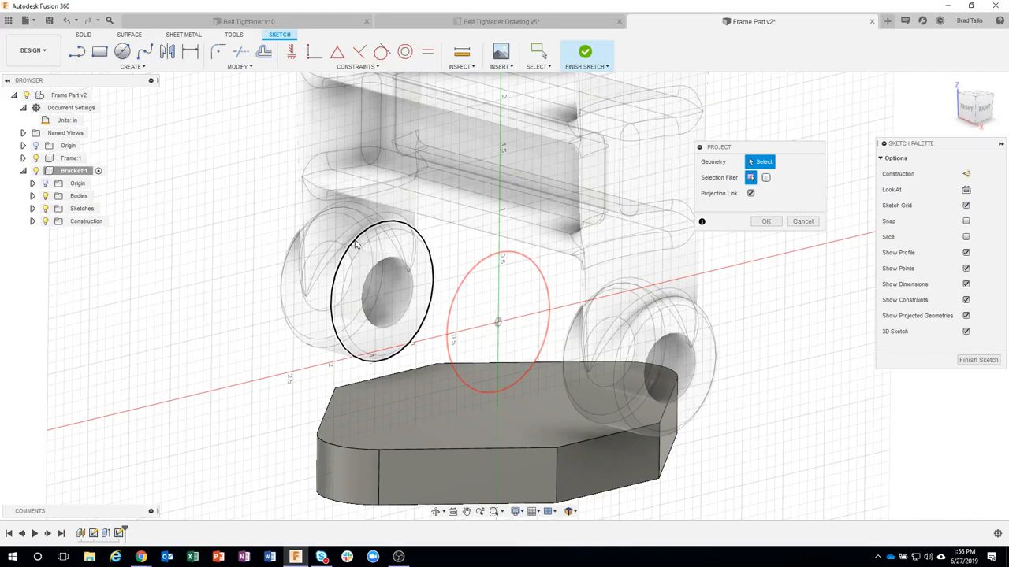
left_click(355, 245)
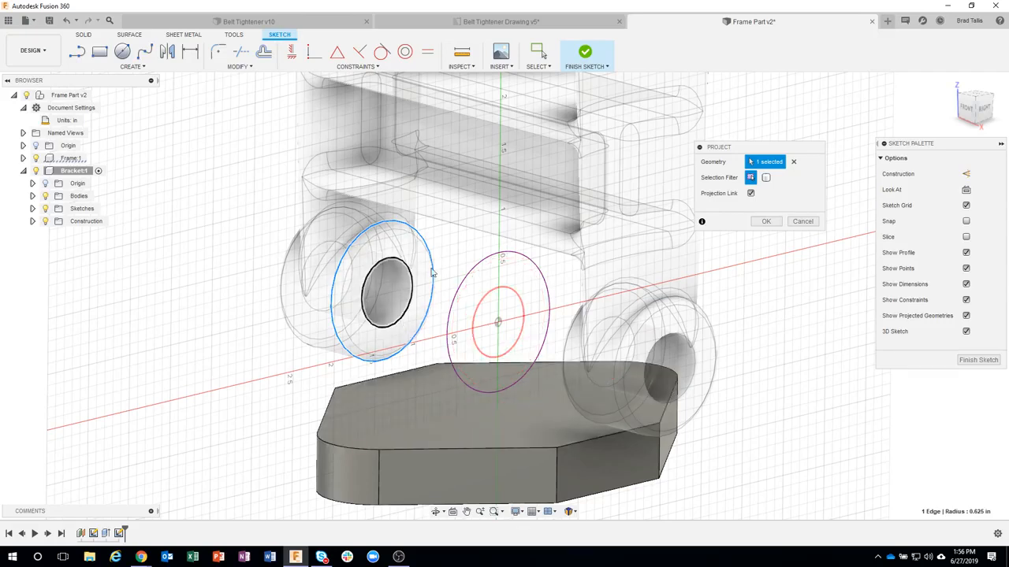
left_click(518, 429)
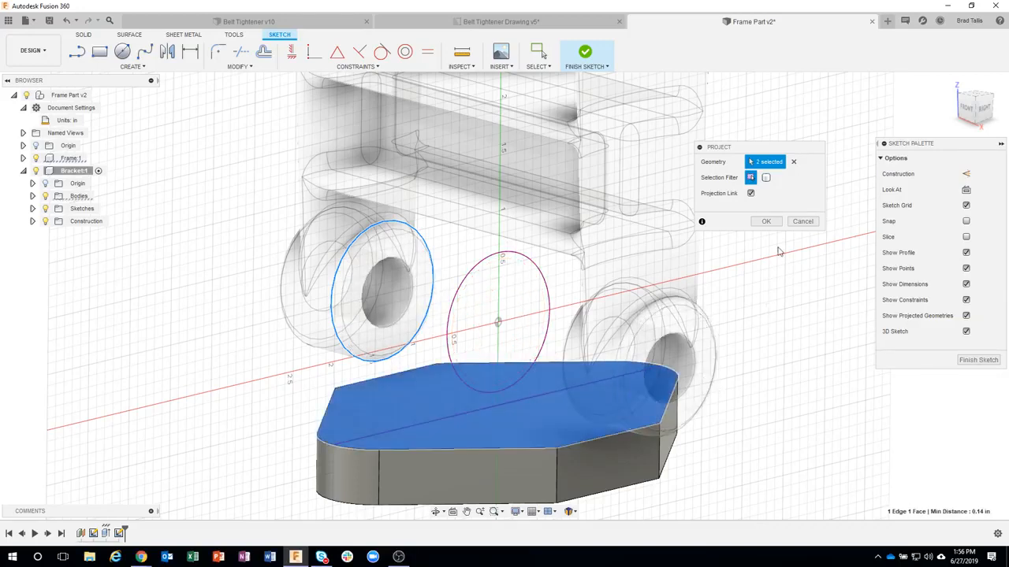
left_click(765, 222)
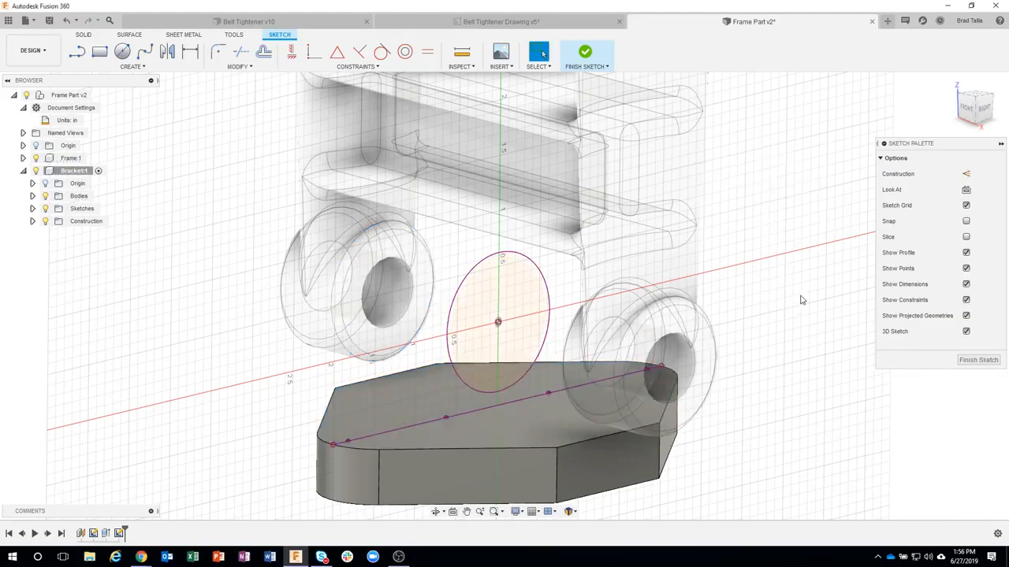
Step: Sketch a two-point rectangle about 0.99 in tall across the projected circle, with its lower edge on the plate's projected line
scroll(802, 299, "up", 2)
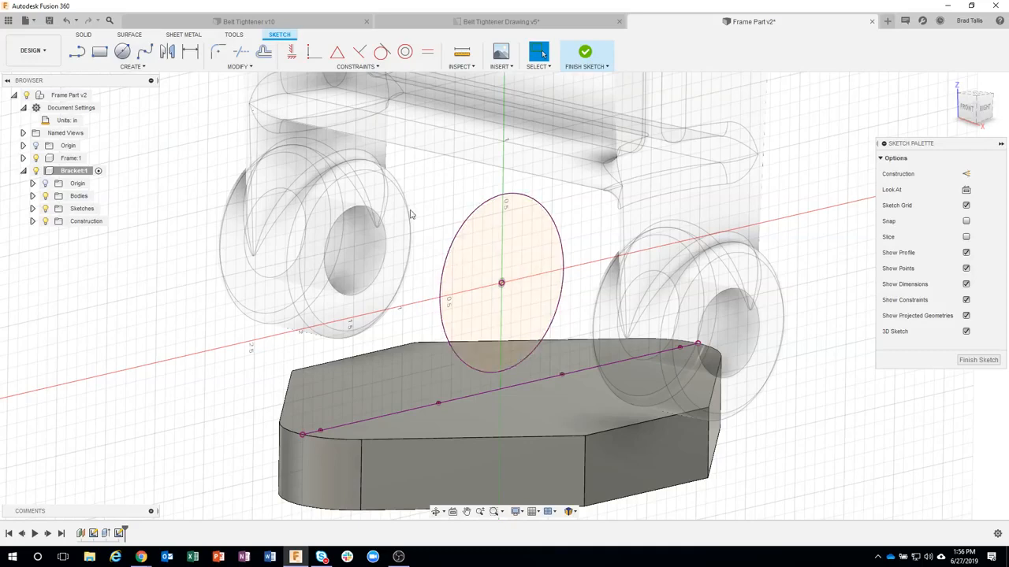
left_click(98, 54)
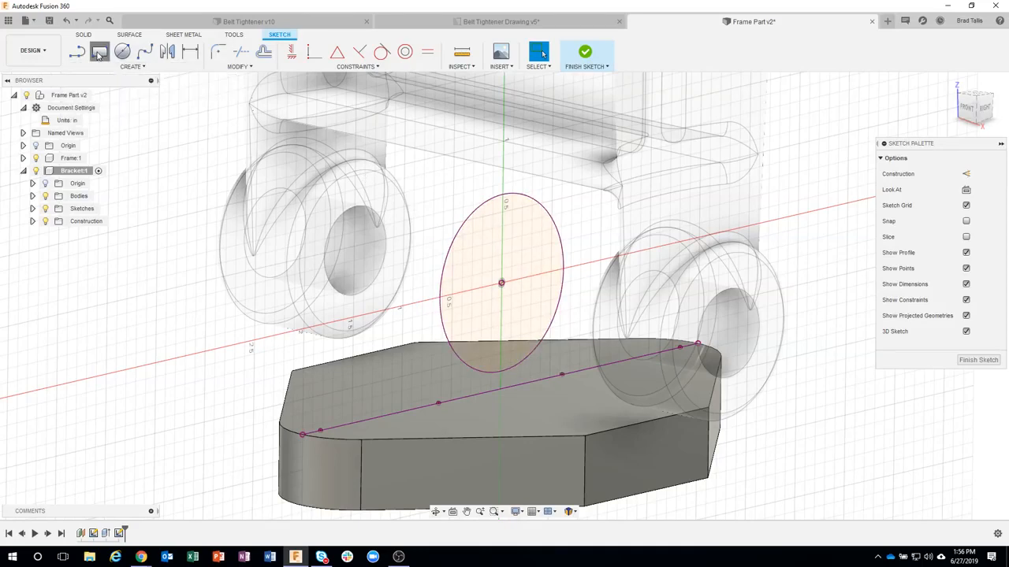
left_click(421, 268)
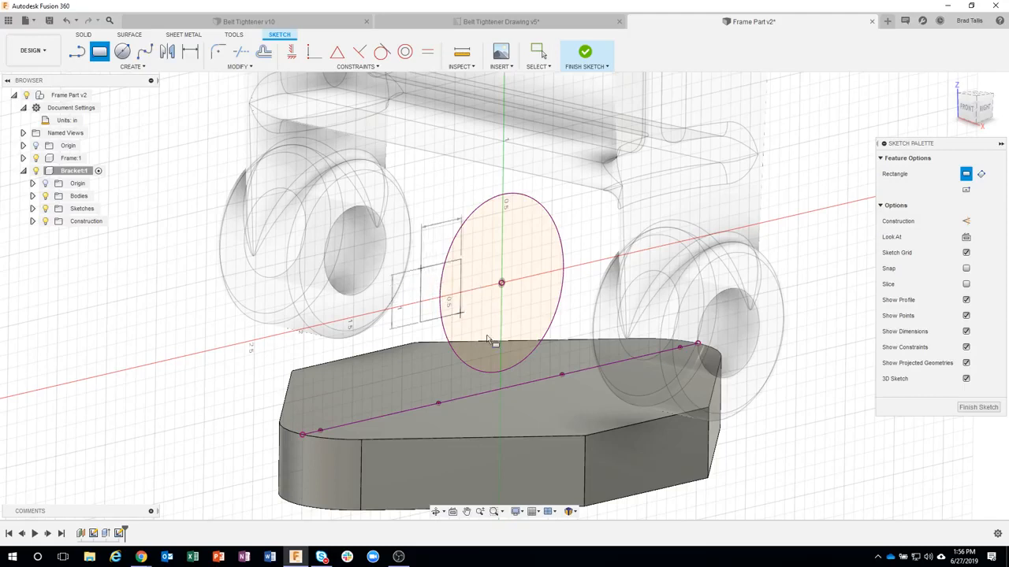
left_click(580, 370)
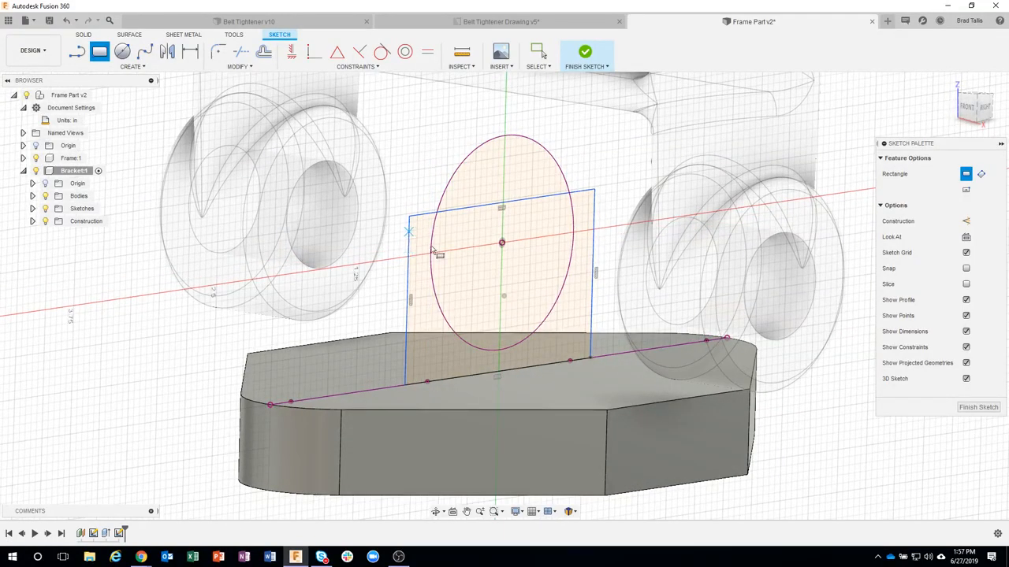
Step: Constrain both vertical sides of the rectangle tangent to the projected boss circle
left_click(381, 53)
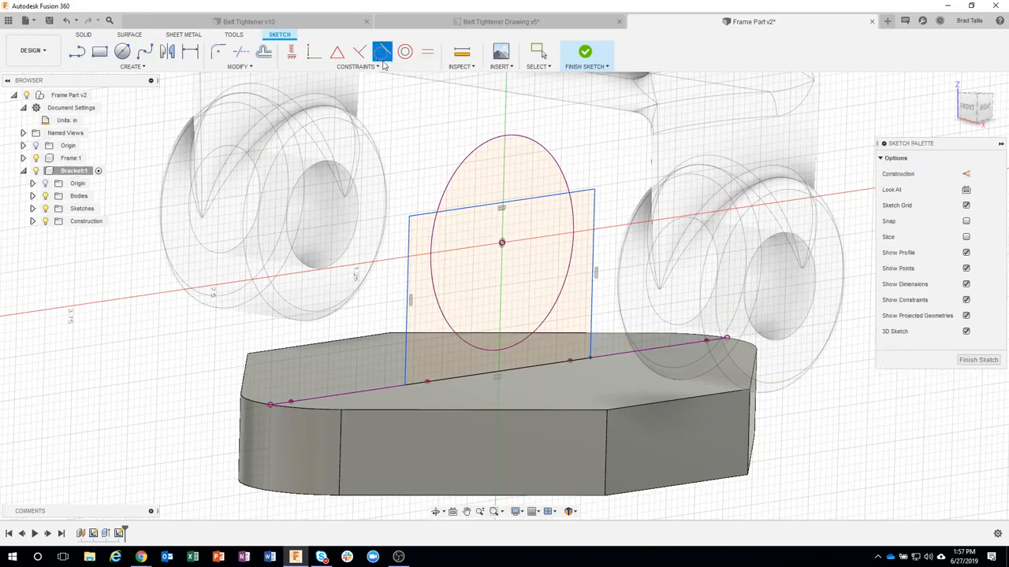
left_click(406, 246)
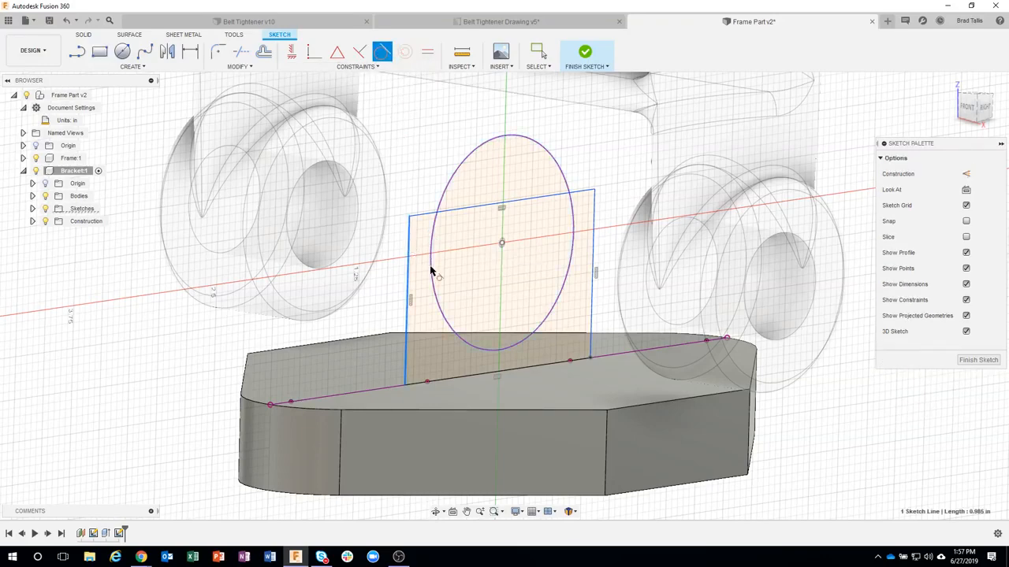
left_click(431, 272)
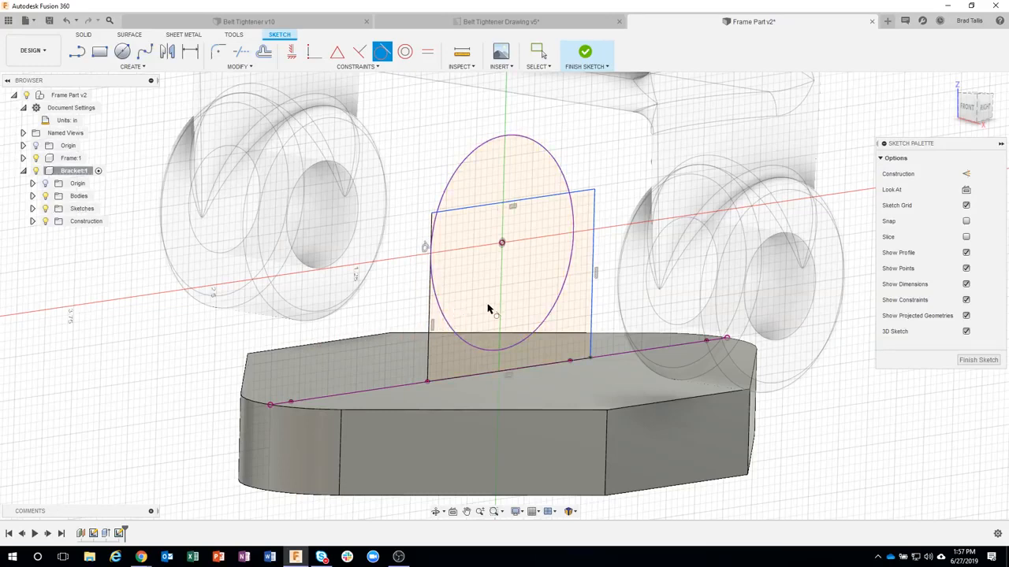
left_click(592, 255)
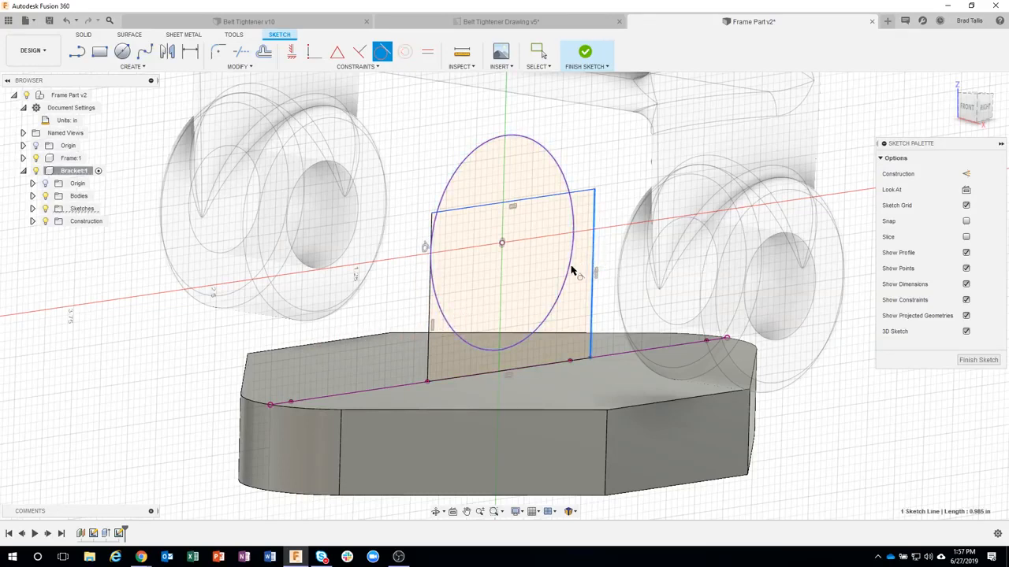
left_click(571, 270)
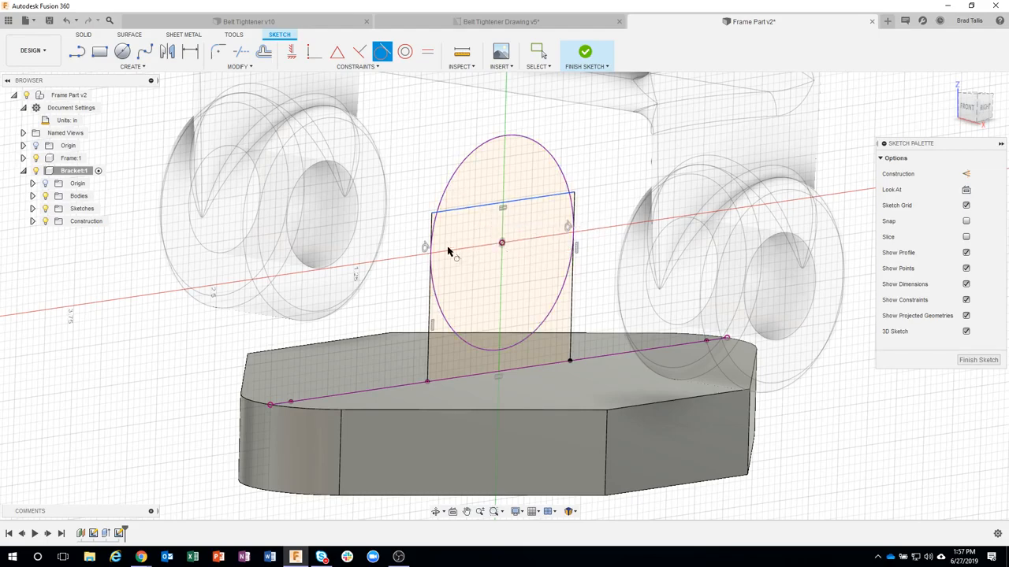
Step: Constrain the rectangle's upper edge coincident with the projected circle's center point and finish the sketch
left_click(314, 52)
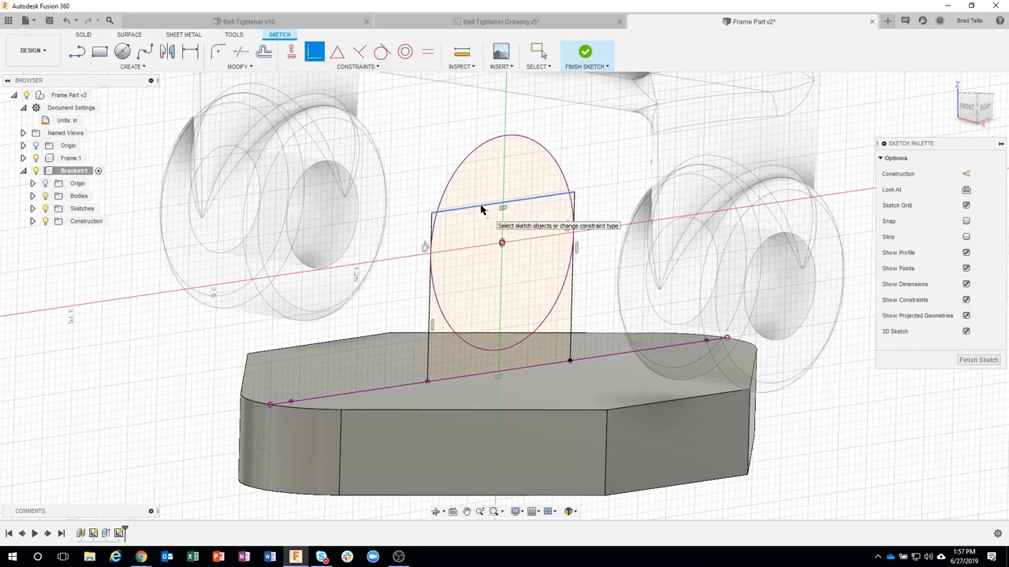
left_click(482, 209)
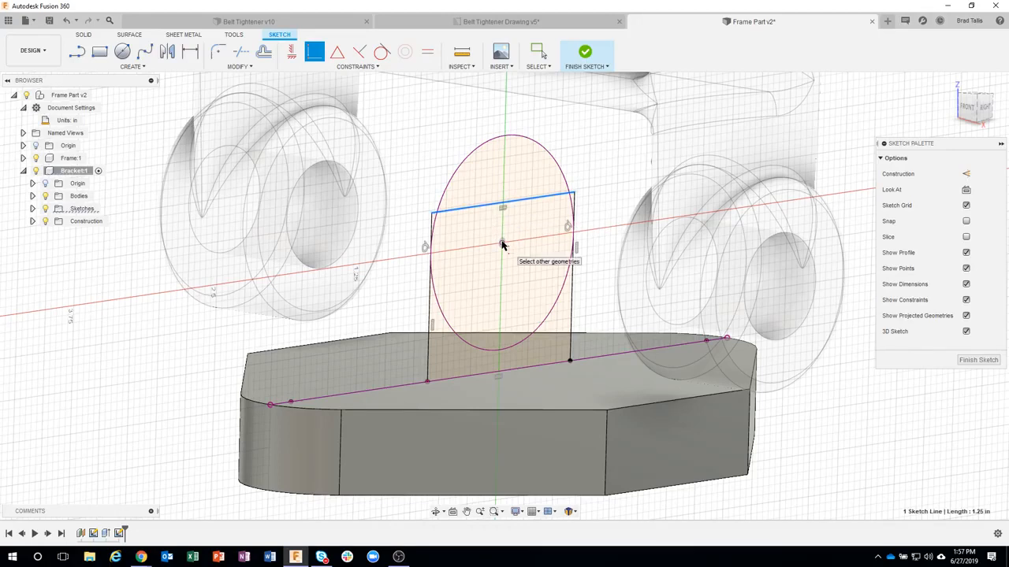
left_click(503, 242)
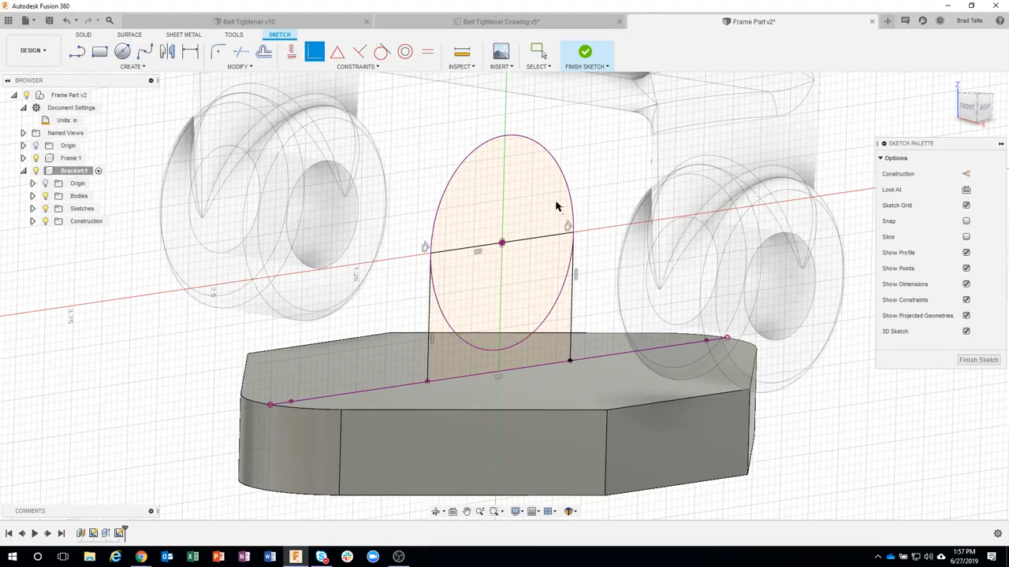
left_click(586, 68)
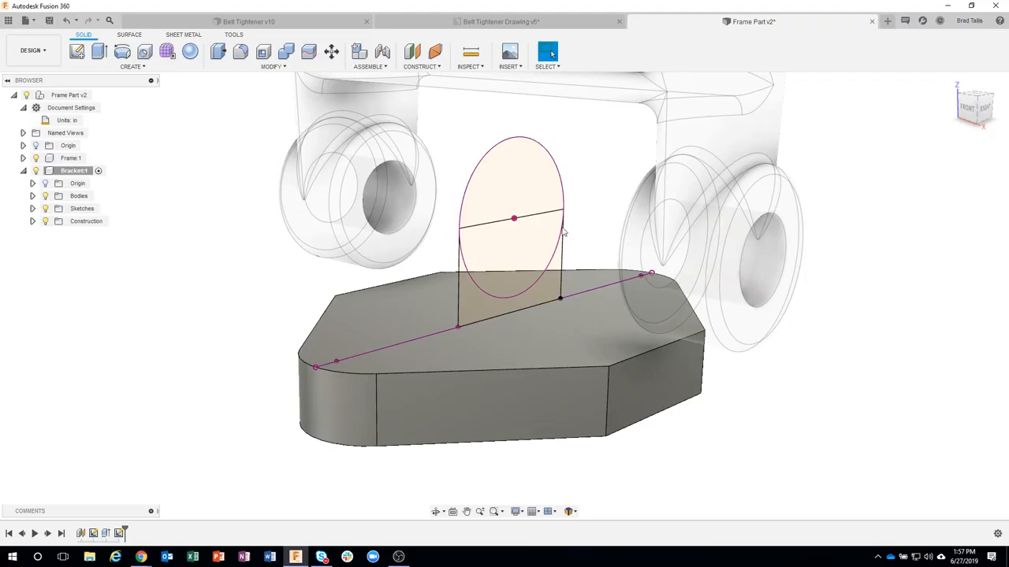
Step: Extrude the three profiles forming the round-topped lug shape 1.375 in, up to the right Frame boss's inner face
left_click(536, 196)
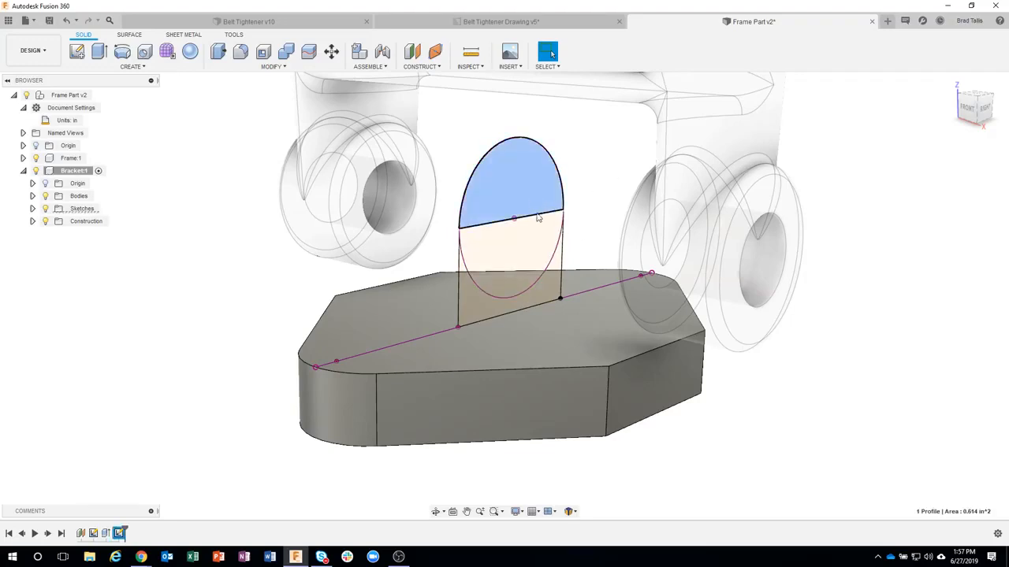
left_click(536, 237, "shift")
left_click(558, 262, "shift")
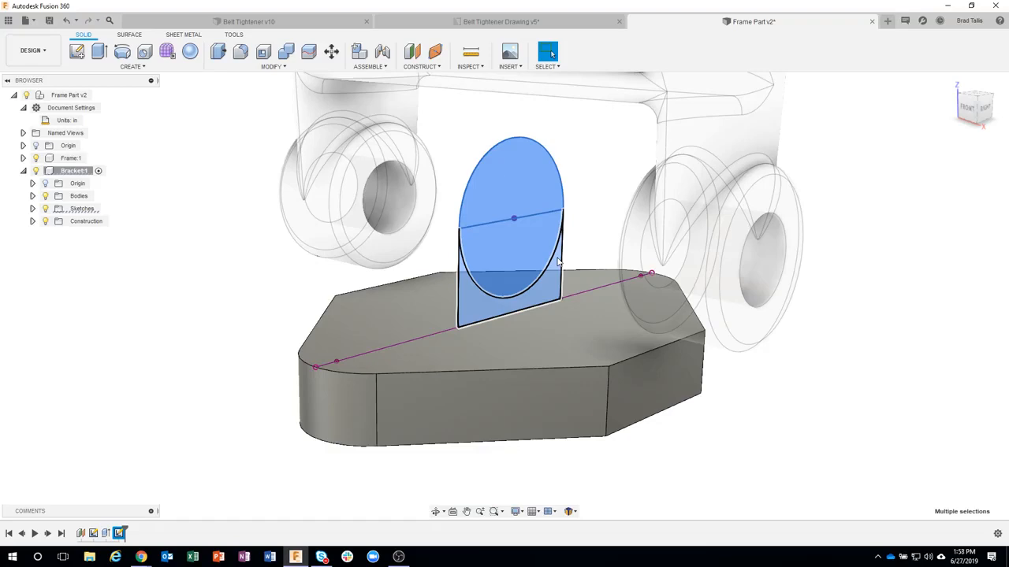
right_click(558, 262)
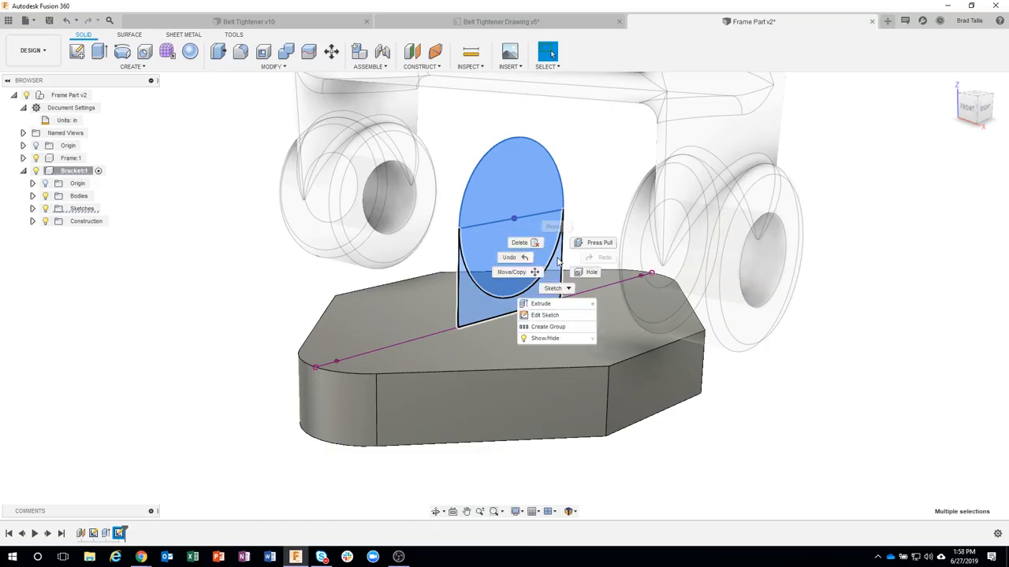
left_click(545, 304)
middle_click_drag(563, 336, 481, 305, "shift")
left_click_drag(481, 303, 543, 315)
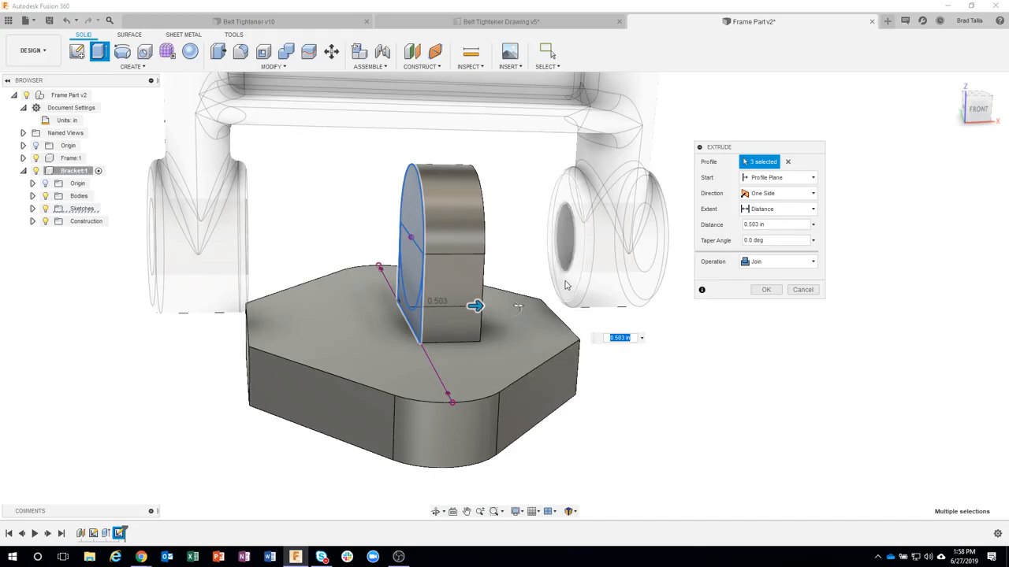
scroll(564, 285, "up", 3)
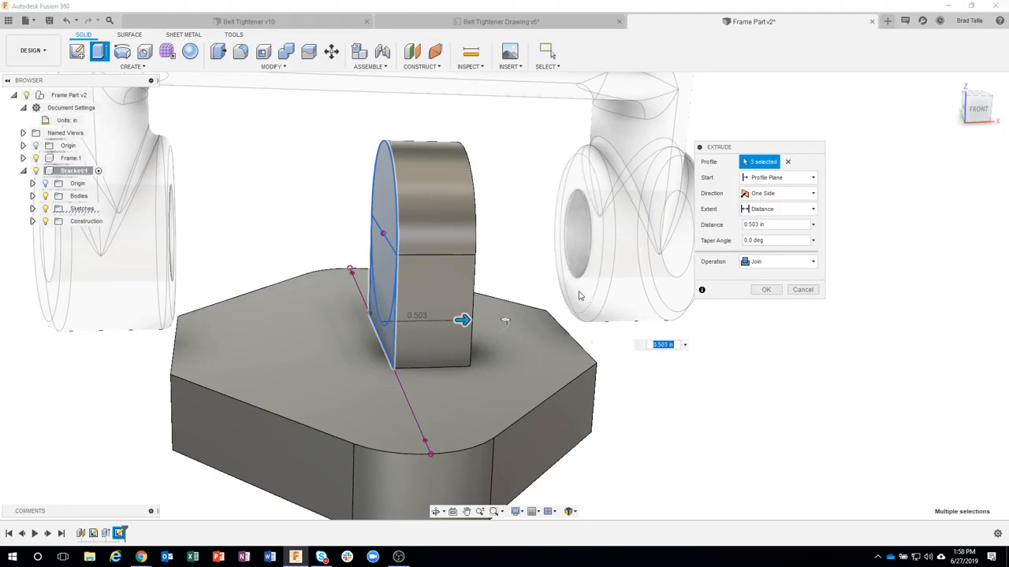
left_click(579, 297)
middle_click_drag(692, 431, 398, 256, "shift")
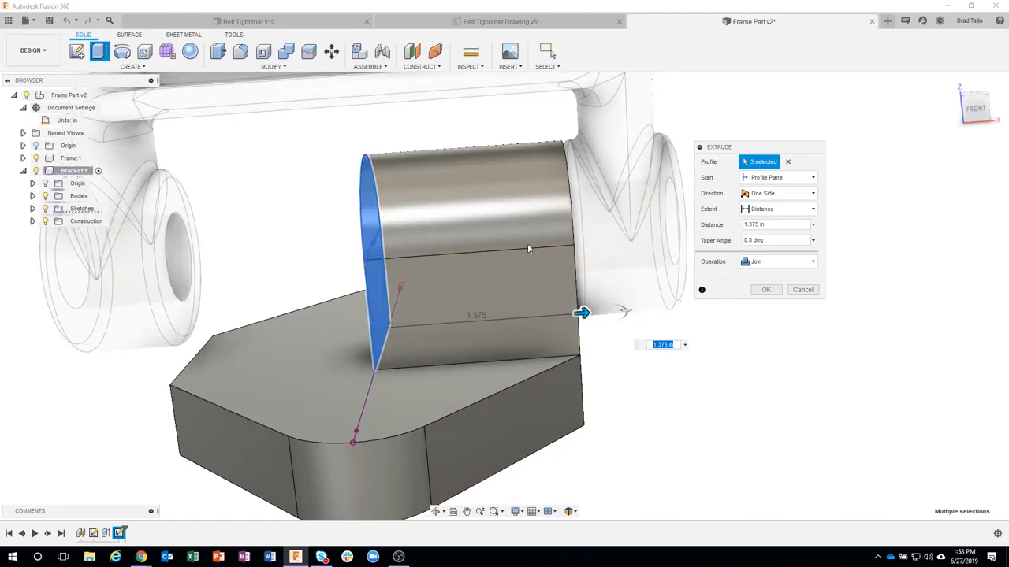
Step: Make the lug extrusion symmetric with a half length of 1.375 in and join it to the base plate
middle_click_drag(528, 247, 550, 145, "shift")
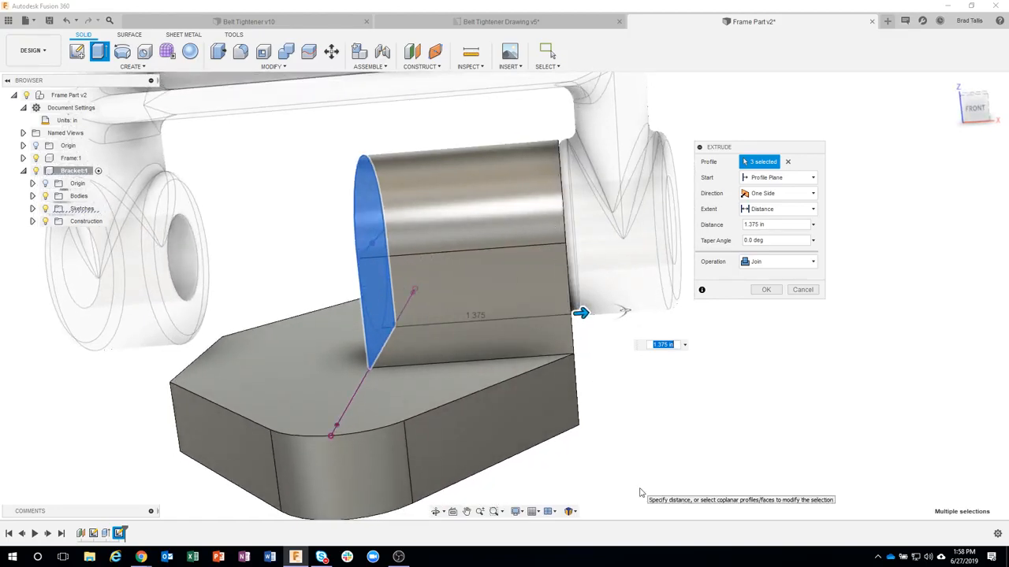
middle_click_drag(660, 408, 741, 284, "shift")
left_click(794, 195)
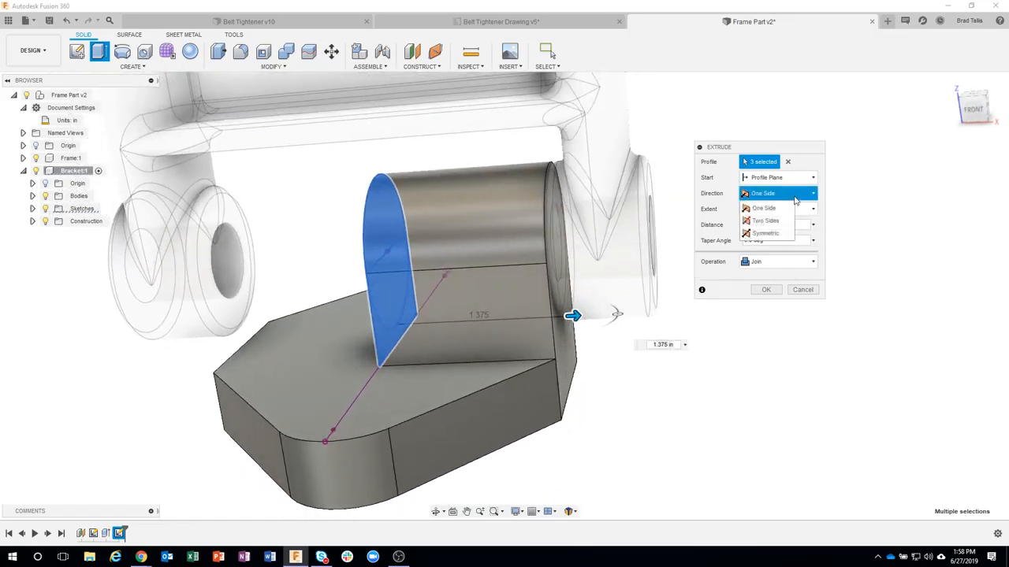
left_click(763, 233)
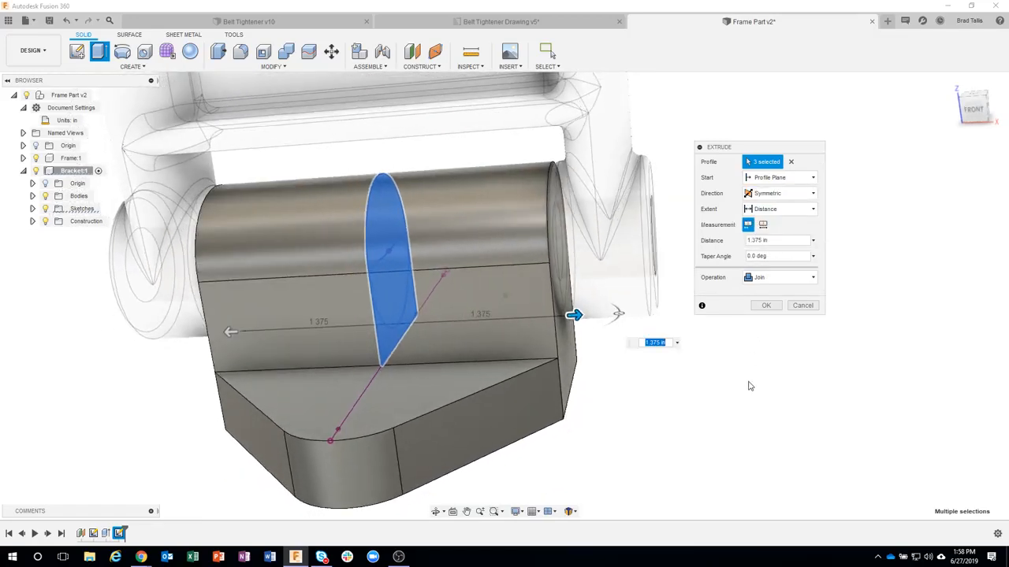
middle_click_drag(751, 386, 591, 321, "shift")
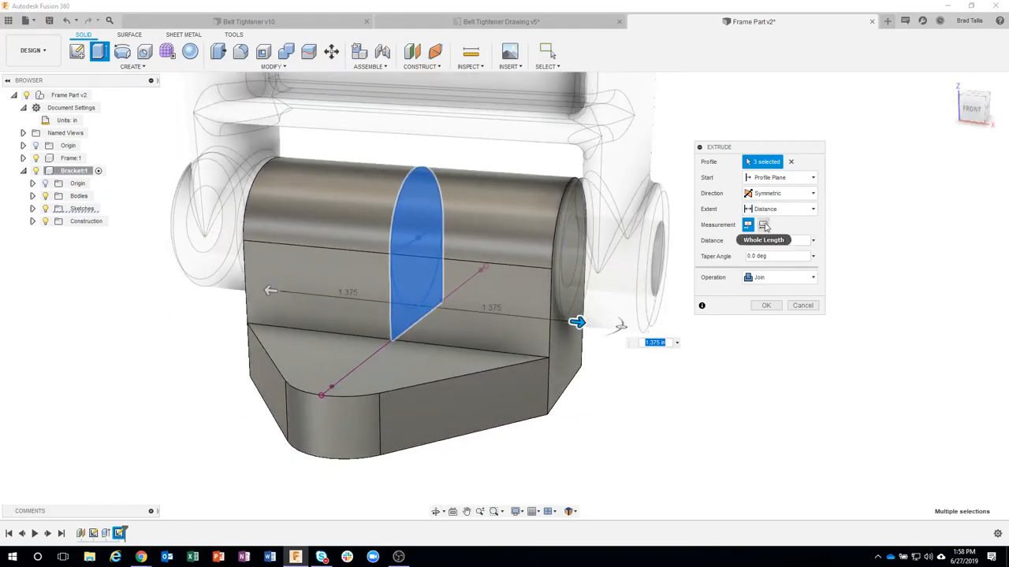
left_click(763, 226)
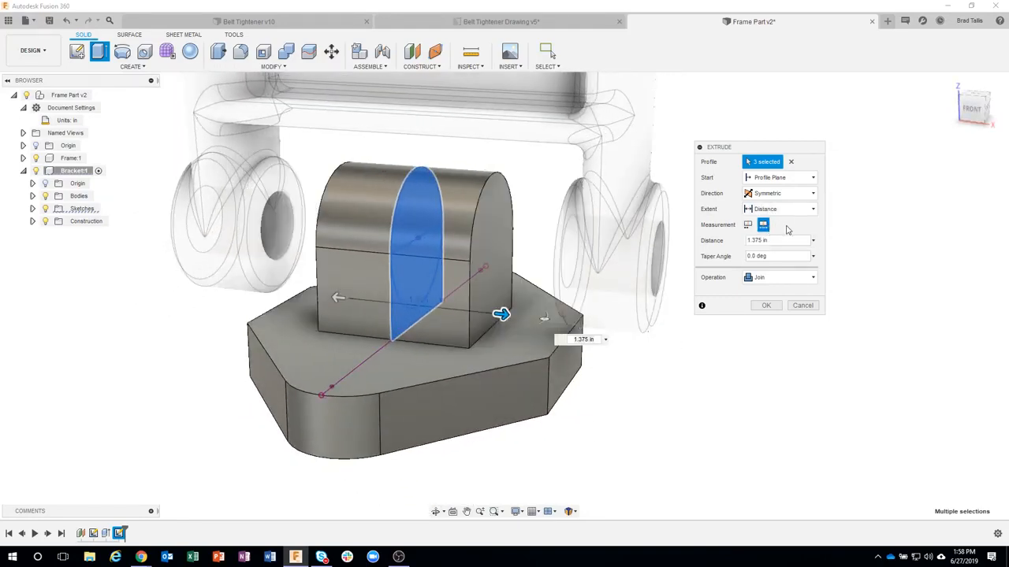
left_click(747, 225)
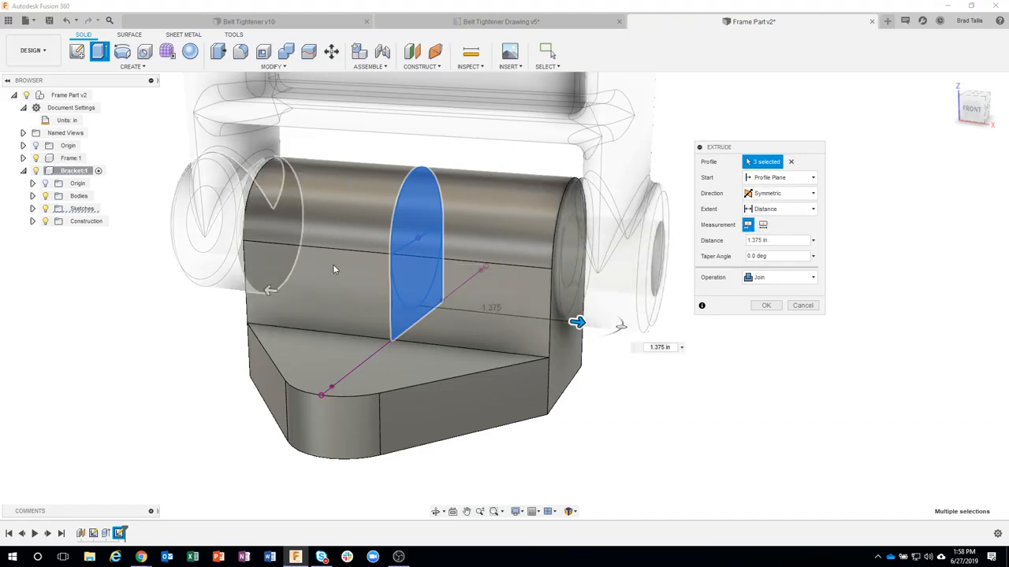
left_click(768, 306)
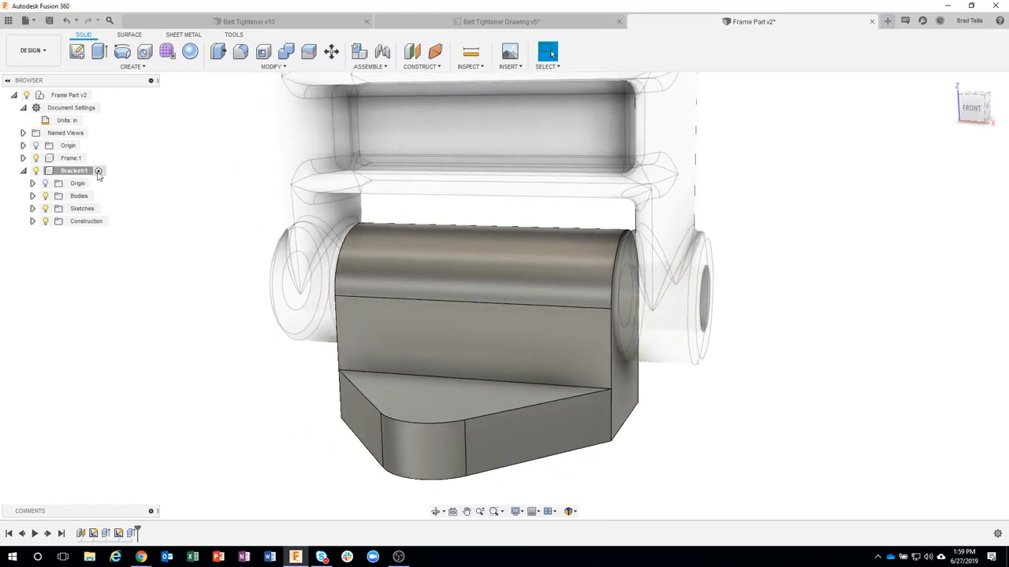
Step: Isolate the Bracket component so the Frame is hidden
left_click(74, 173)
right_click(66, 172)
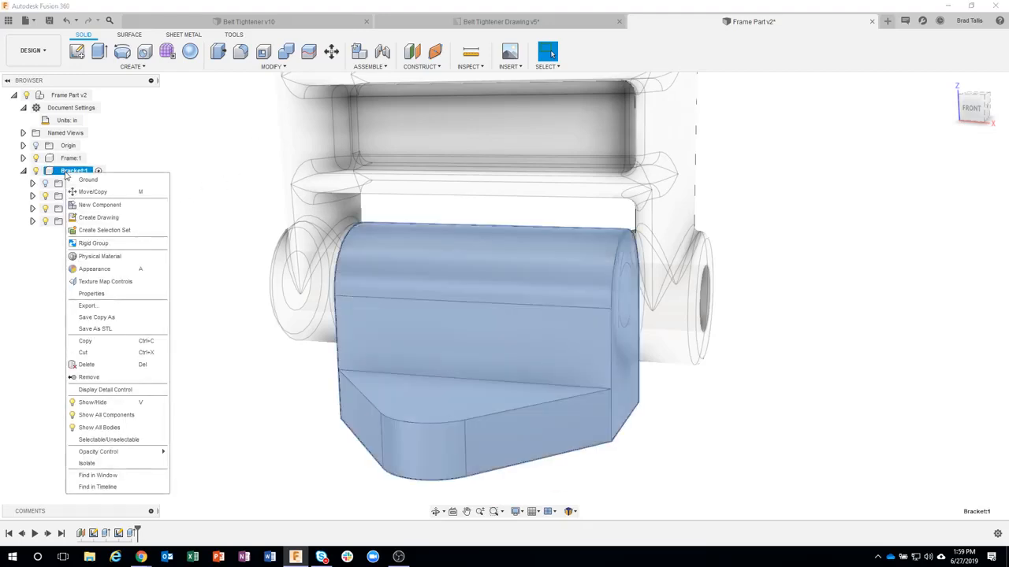
left_click(100, 466)
left_click(211, 333)
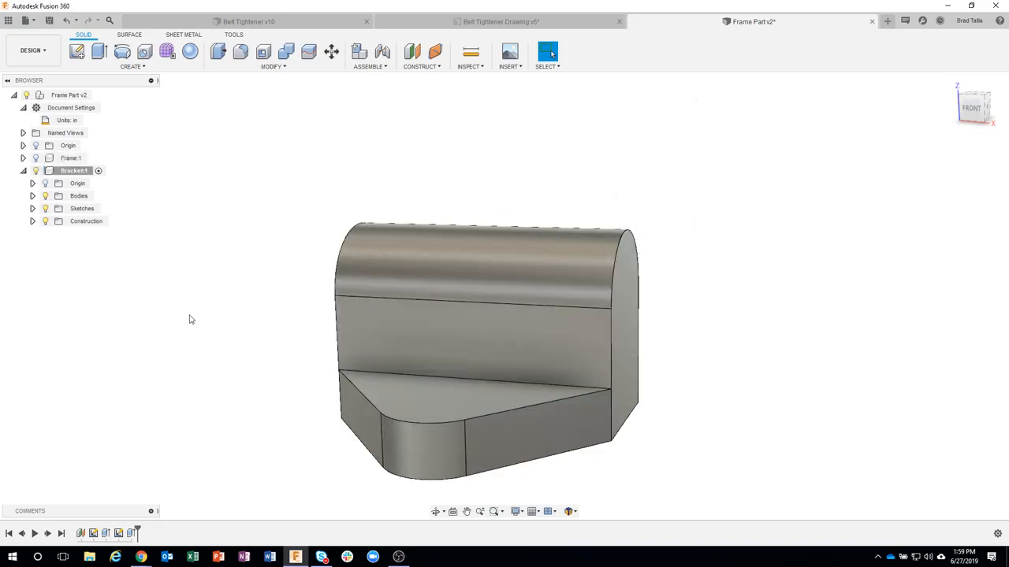
Step: Start a new sketch on the vertical XZ origin plane running lengthwise through the Bracket
mouse_move(189, 320)
middle_mouse_down("shift")
mouse_move(257, 310)
mouse_move(288, 259)
mouse_move(239, 158)
mouse_move(205, 126)
middle_mouse_up("shift")
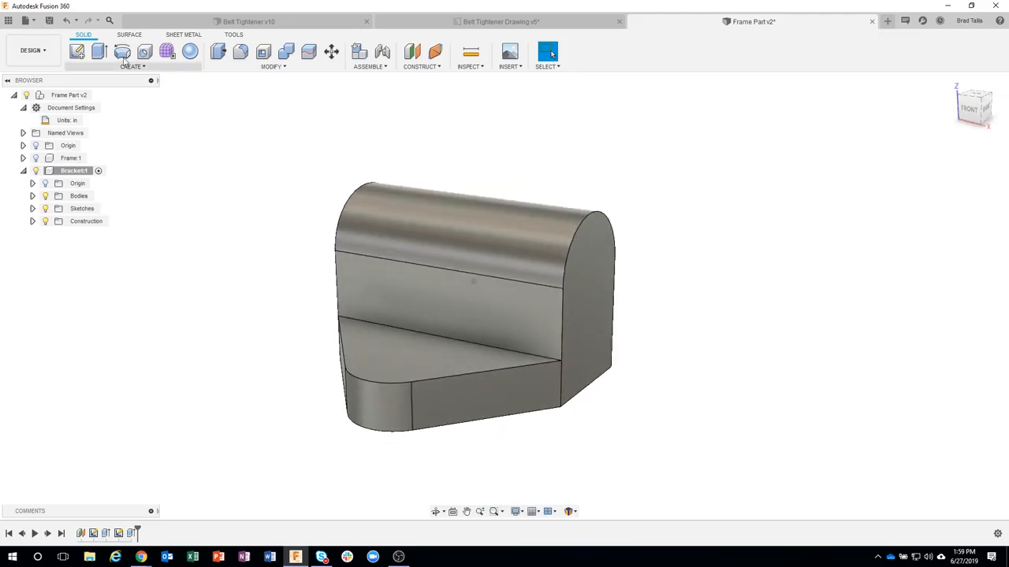
left_click(78, 53)
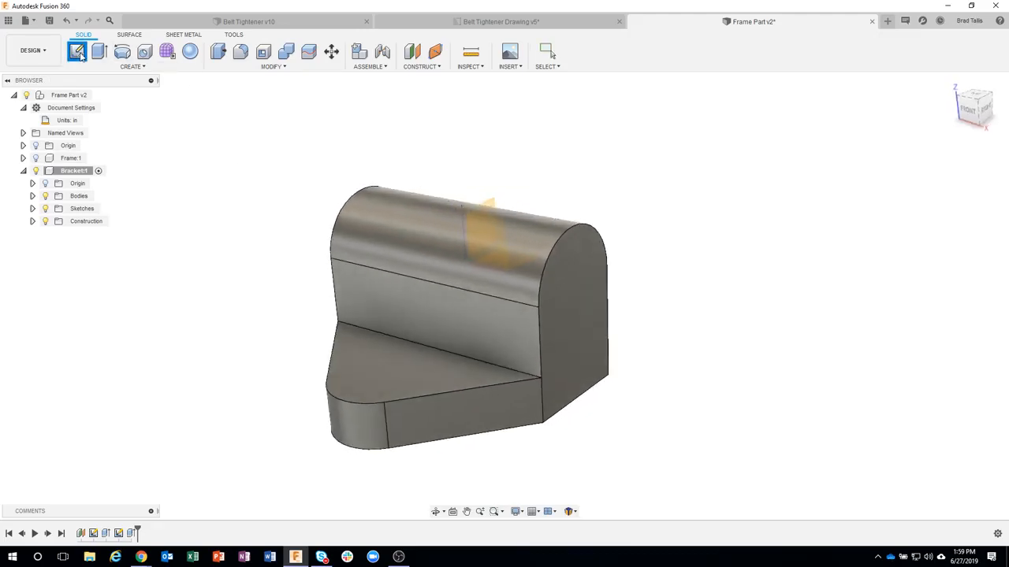
left_click(498, 249)
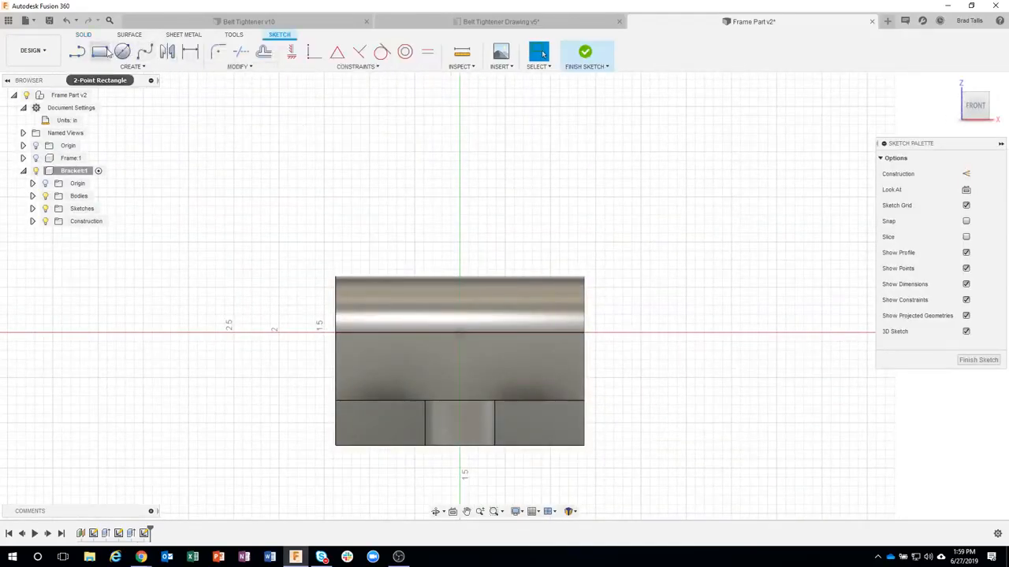
Step: Project the base plate's top face into the sketch with the projection link enabled
left_click(107, 52)
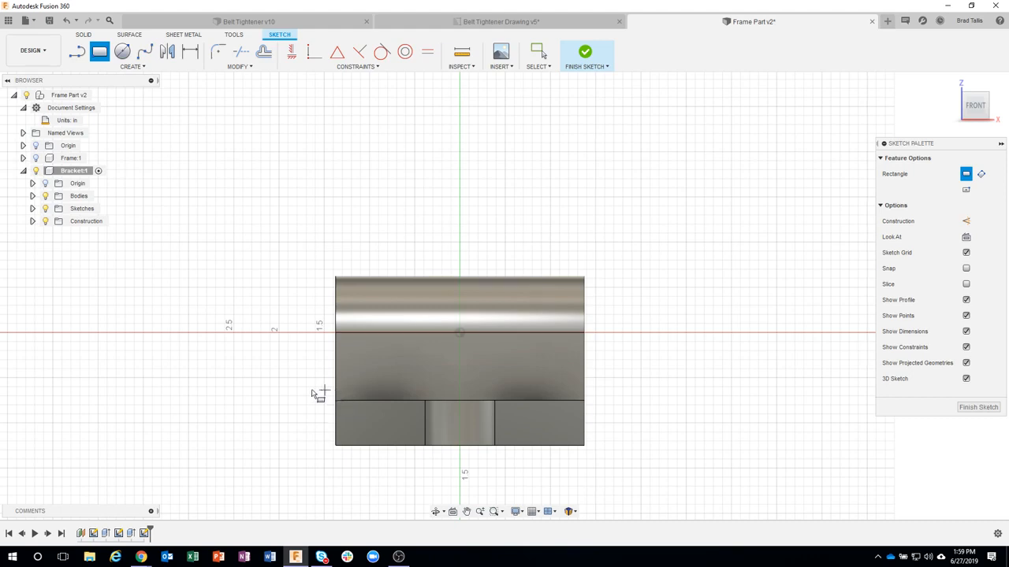
left_click(131, 66)
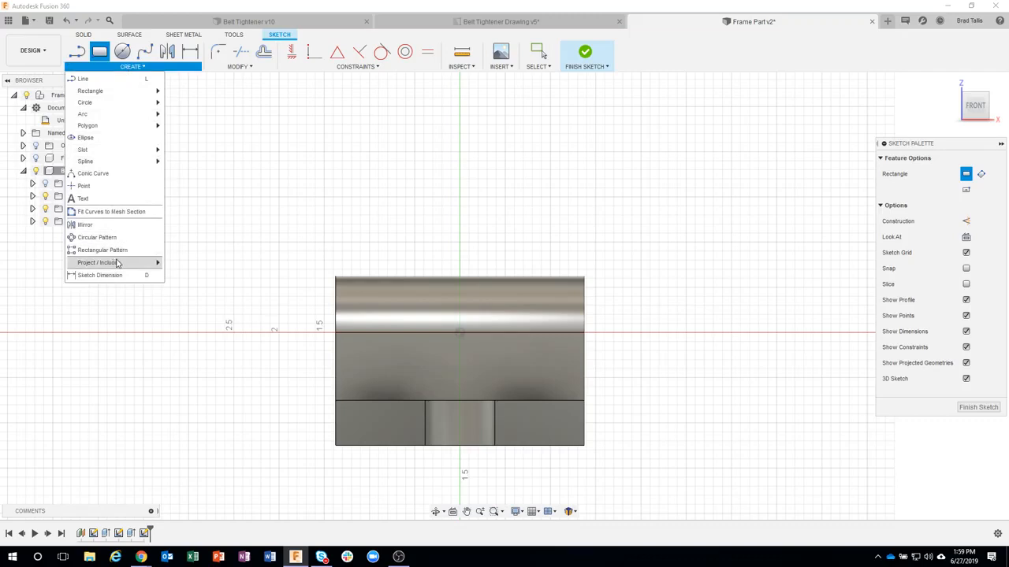
mouse_move(119, 262)
left_click(183, 263)
middle_click_drag(435, 293, 508, 364, "shift")
middle_click_drag(513, 402, 533, 387, "shift")
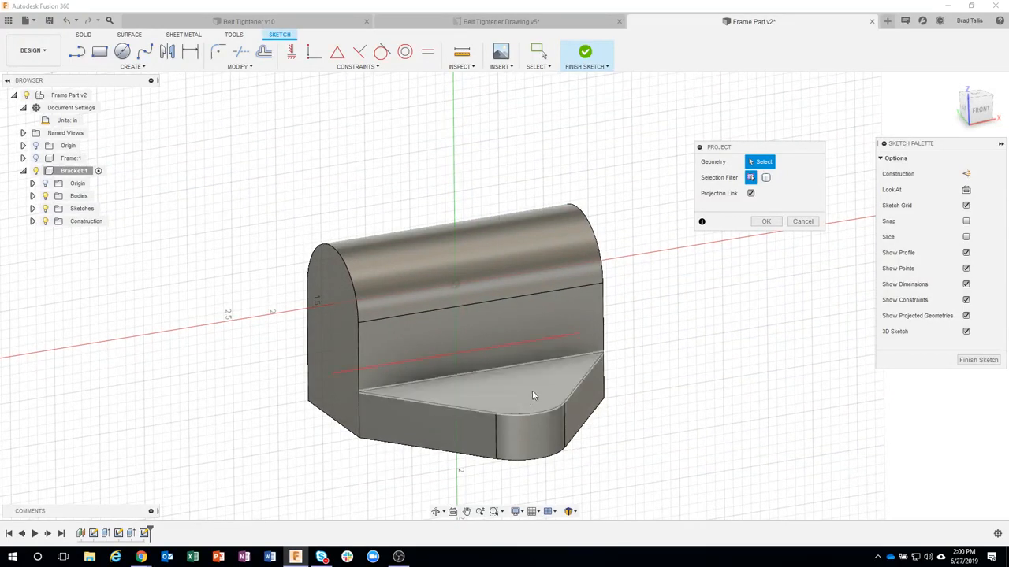
left_click(550, 382)
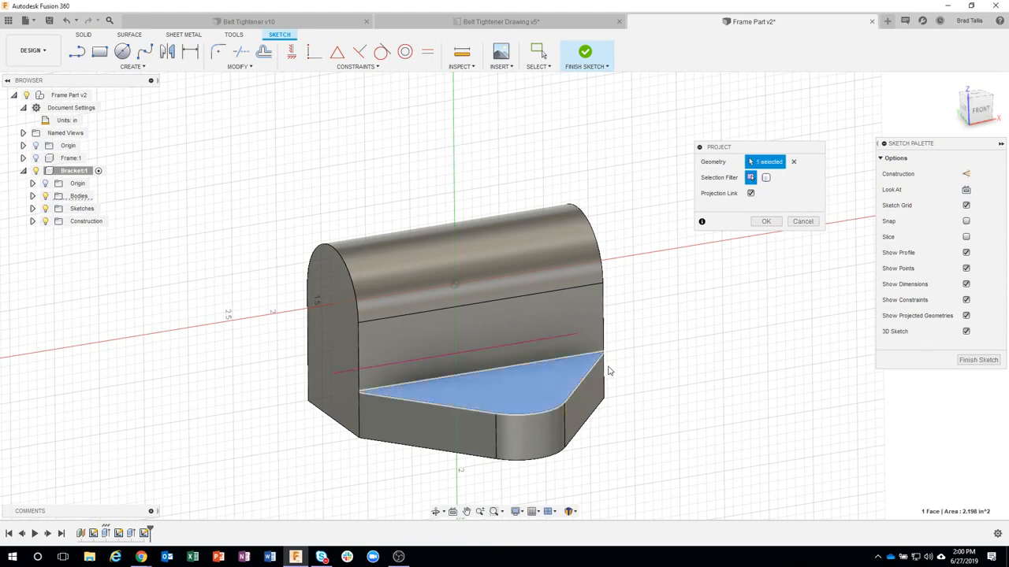
left_click(766, 221)
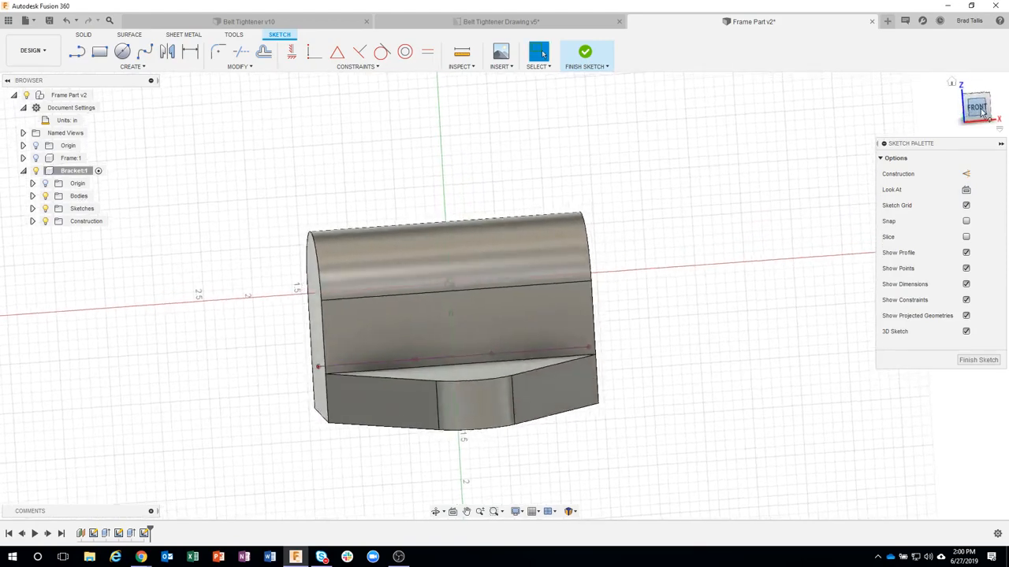
Step: Sketch a two-point rectangle from the plate's projected top line up past the rounded block's top, inset from both ends
left_click(100, 51)
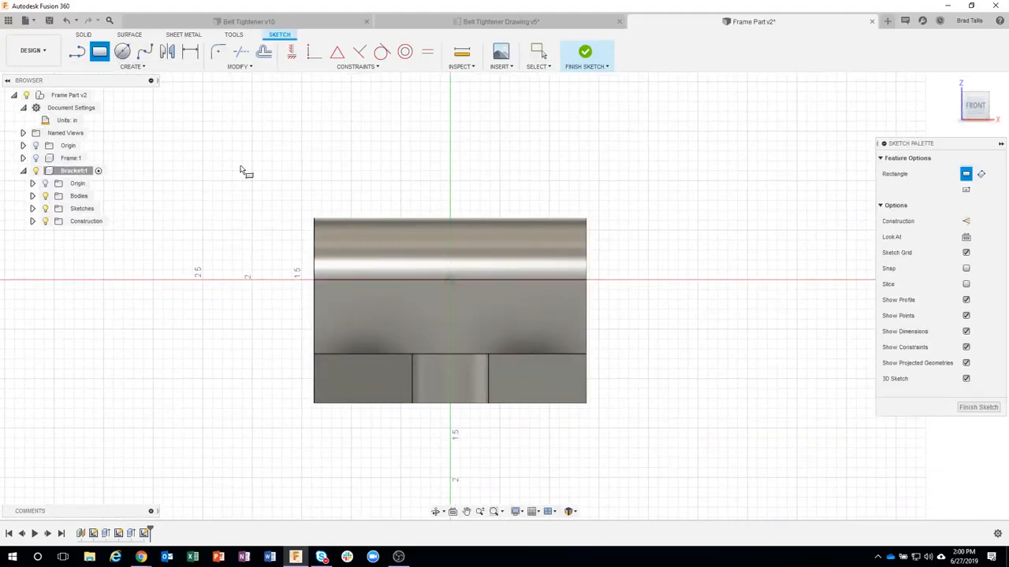
left_click(340, 355)
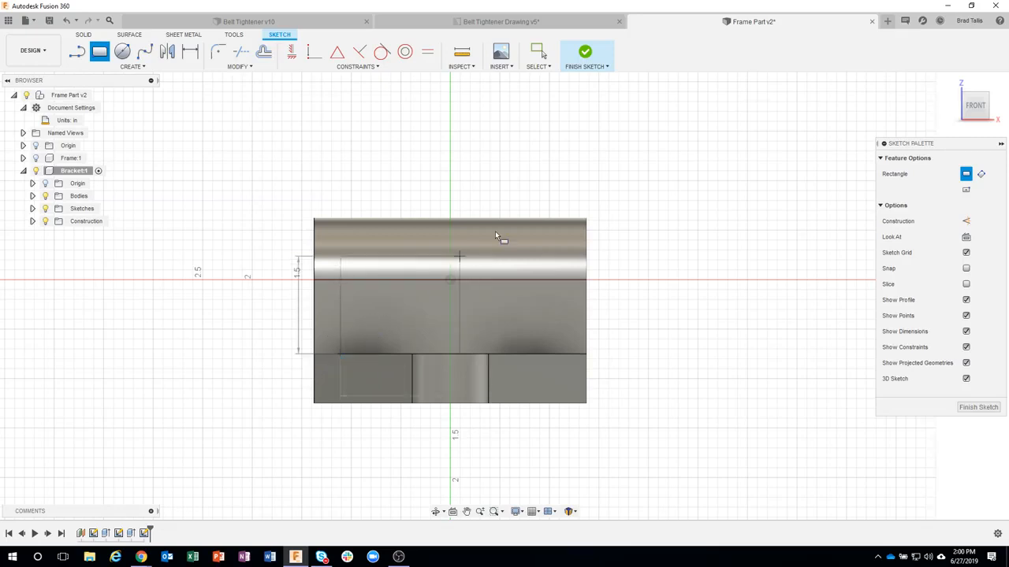
left_click(528, 187)
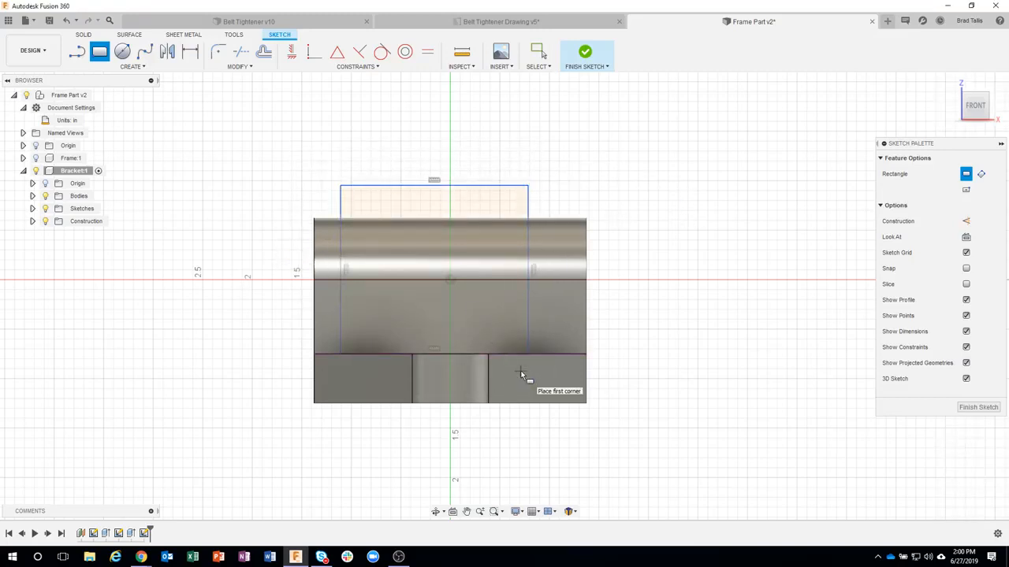
Step: Dimension the rectangle's side nearest the block's negative-X end 0.50 in from that end
left_click(190, 52)
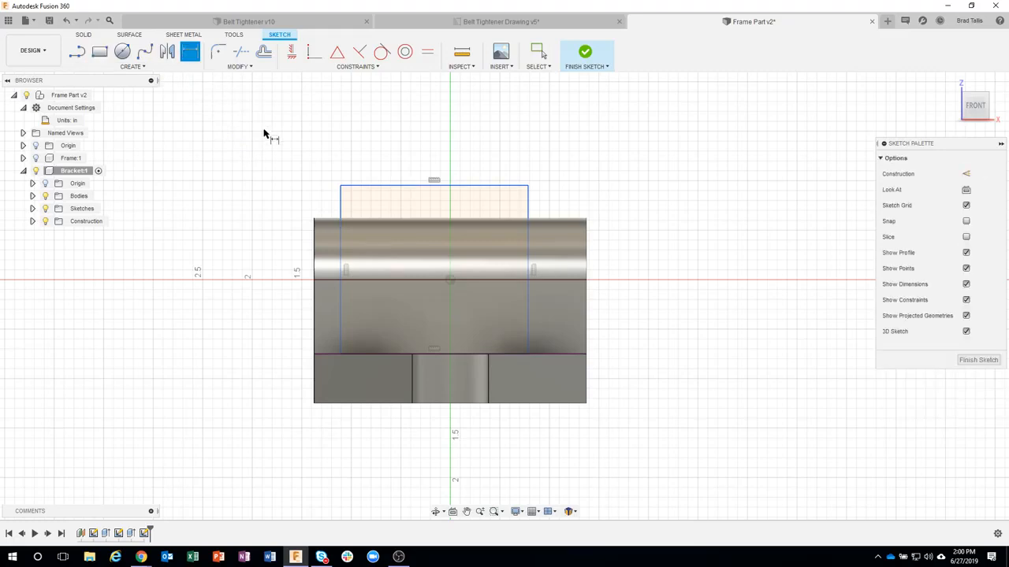
left_click(339, 209)
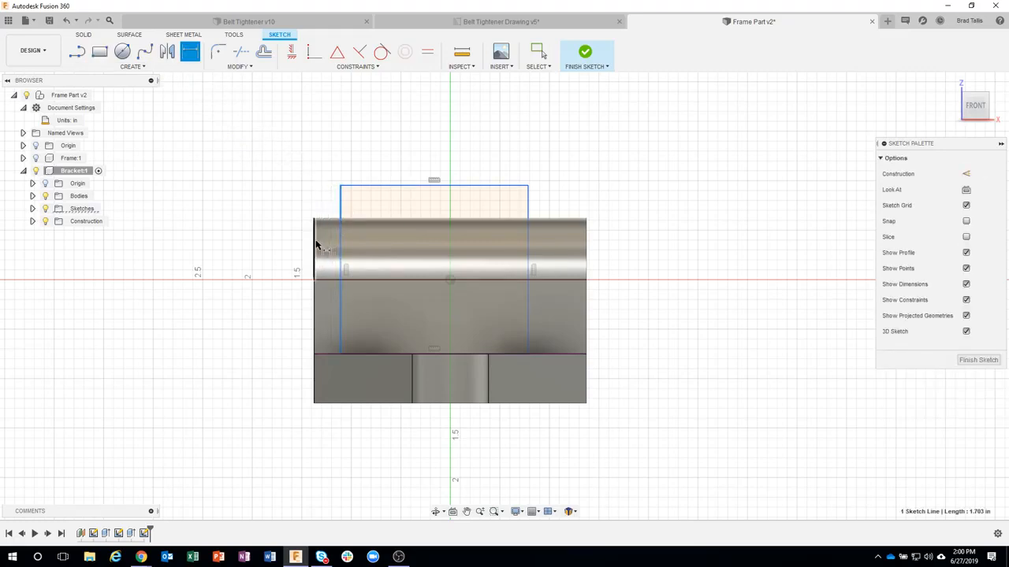
left_click(316, 246)
left_click(289, 184)
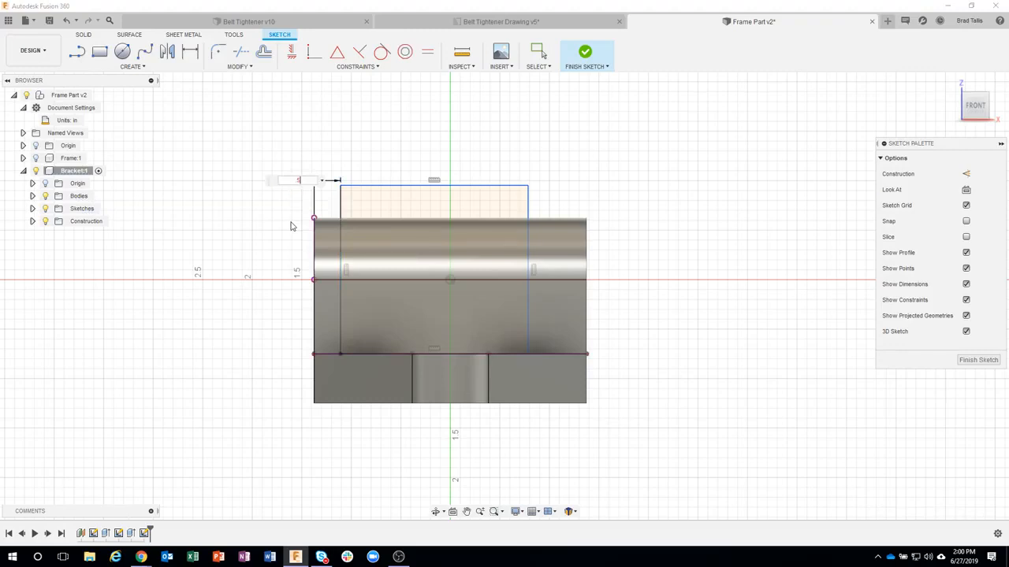
key("Return")
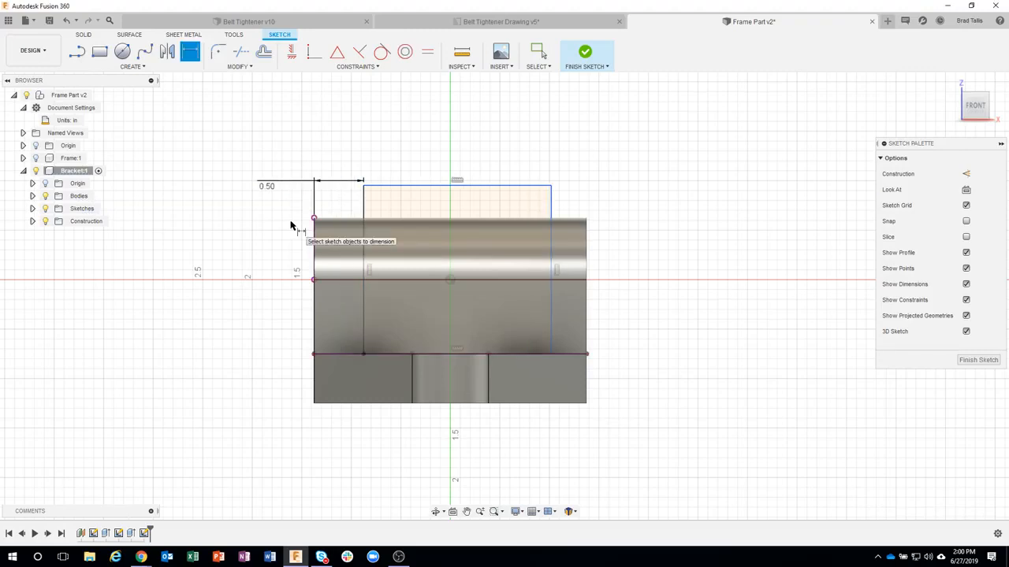
Step: Dimension the rectangle's opposite side from the block's other end, referencing the first inset dimension (d45), and finish the sketch
left_click(551, 245)
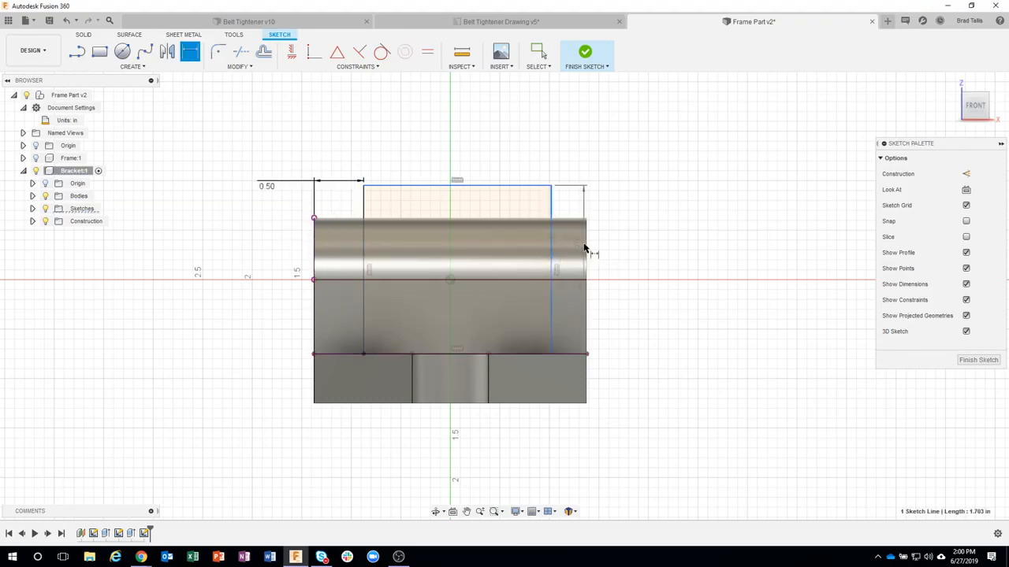
left_click(586, 260)
left_click(635, 193)
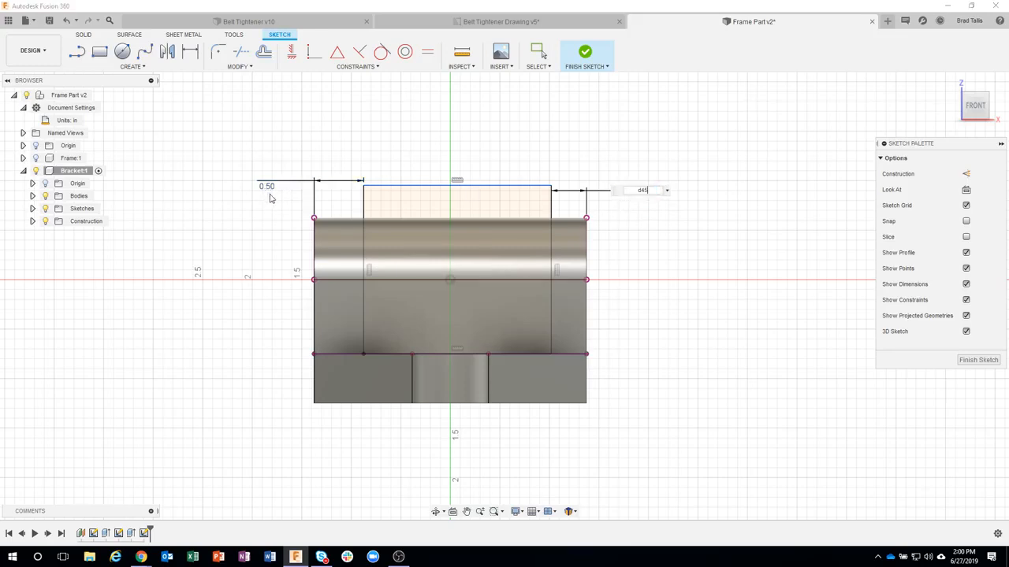
key("Return")
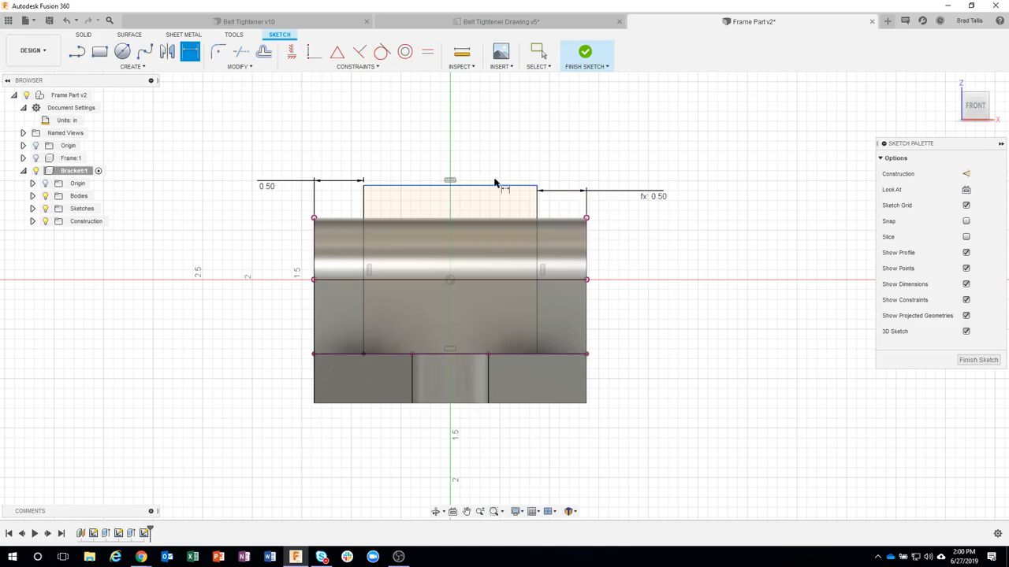
left_click(584, 53)
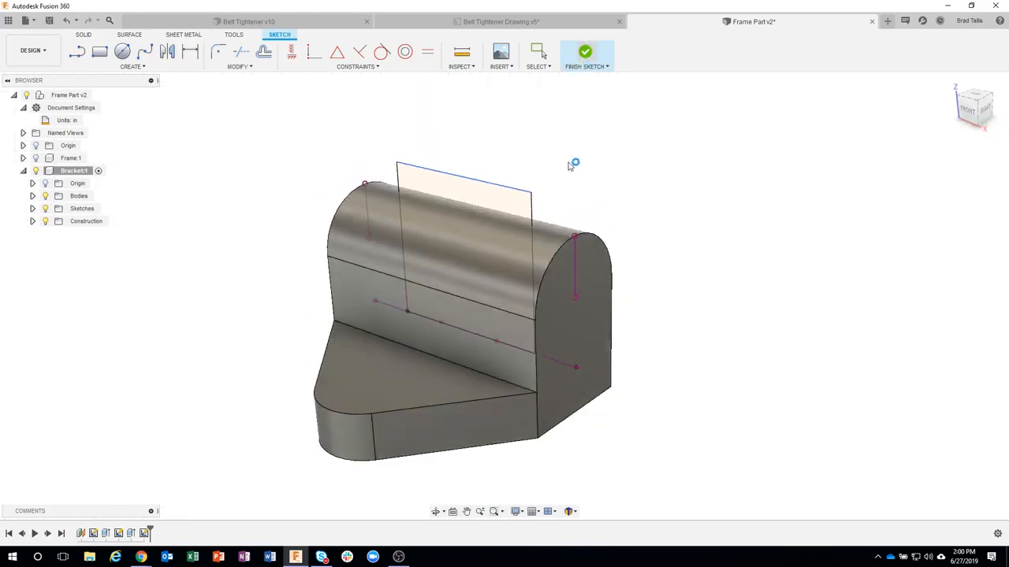
Step: Extrude the rectangle as a symmetric cut with extent All, dividing the rounded block into two upright lugs
left_click(476, 207)
right_click(477, 207)
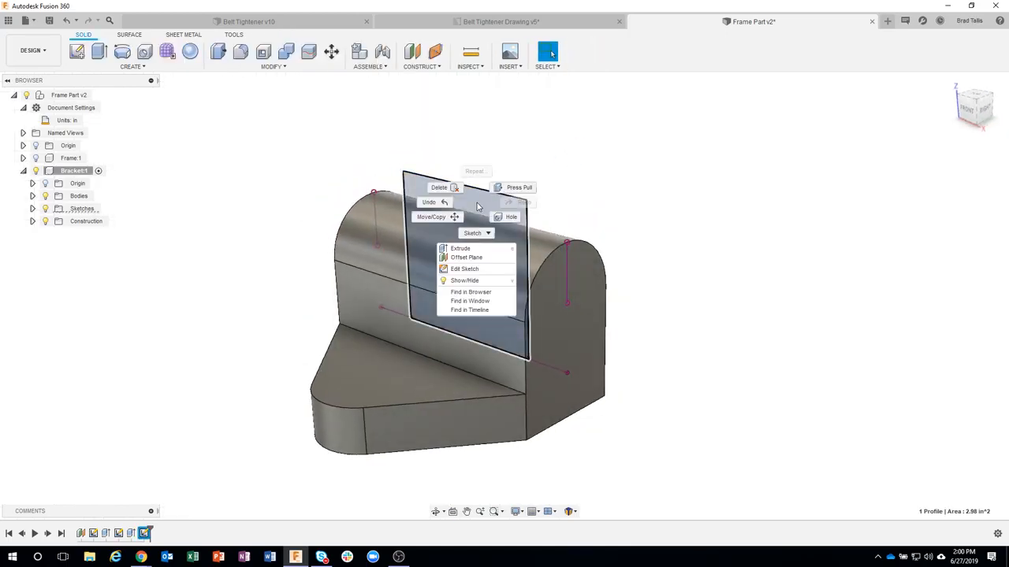
left_click(465, 252)
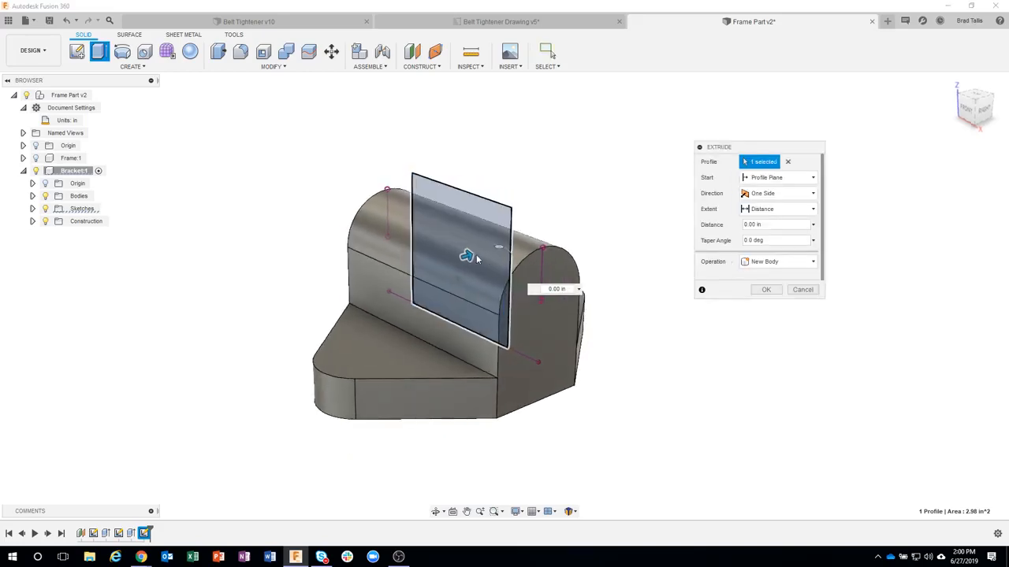
left_click_drag(467, 257, 364, 285)
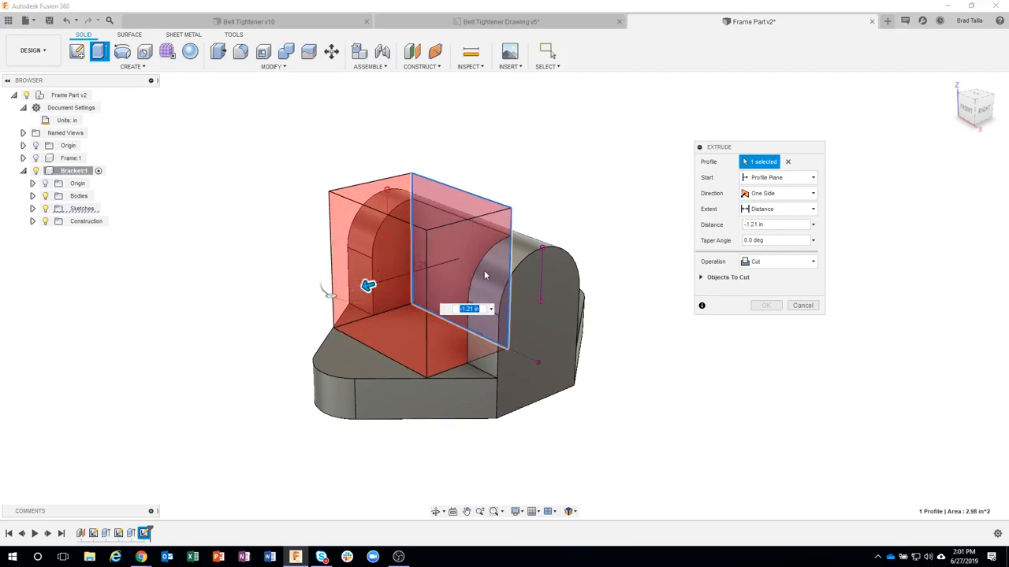
left_click(773, 212)
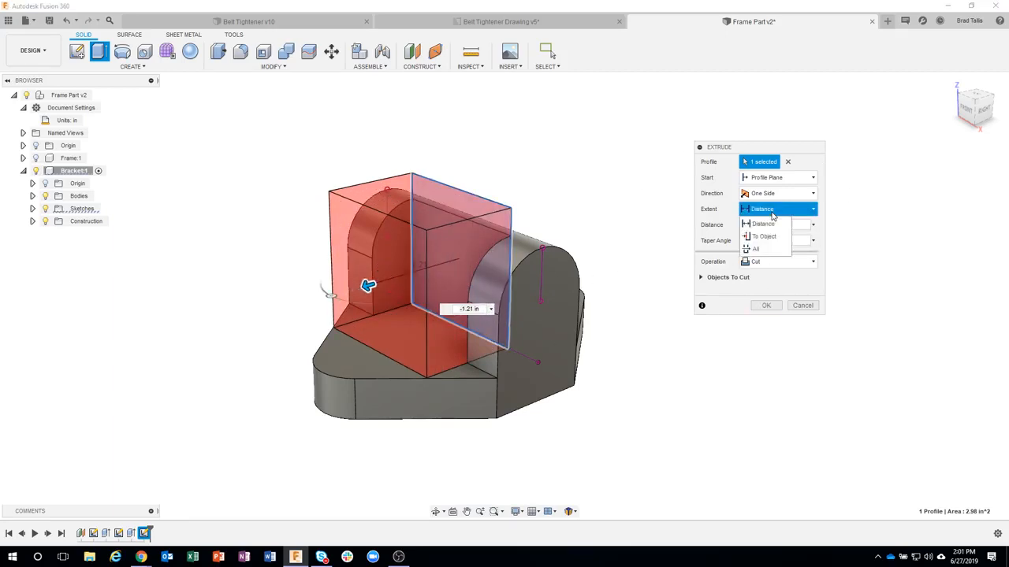
left_click(758, 255)
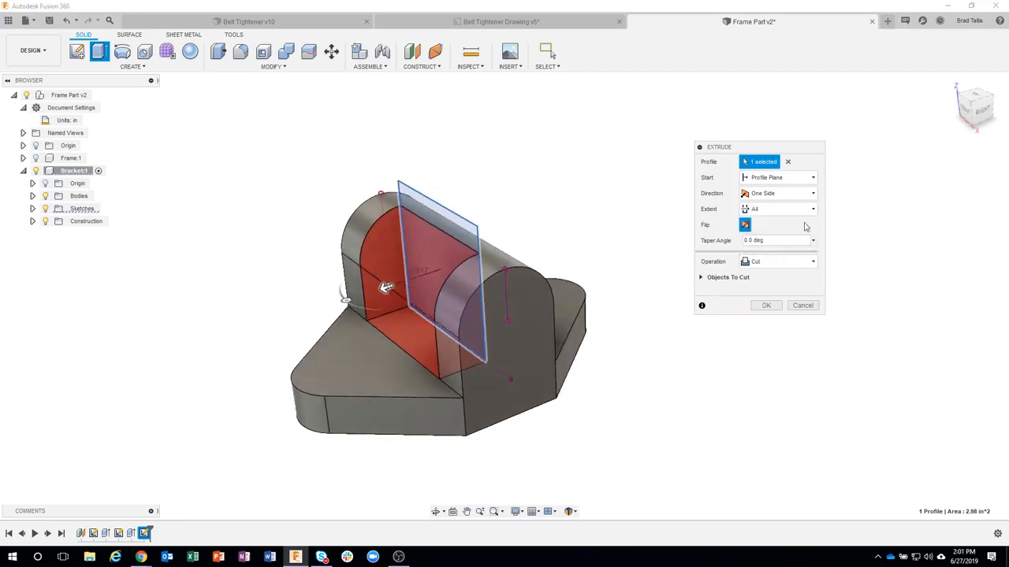
left_click(788, 193)
left_click(777, 234)
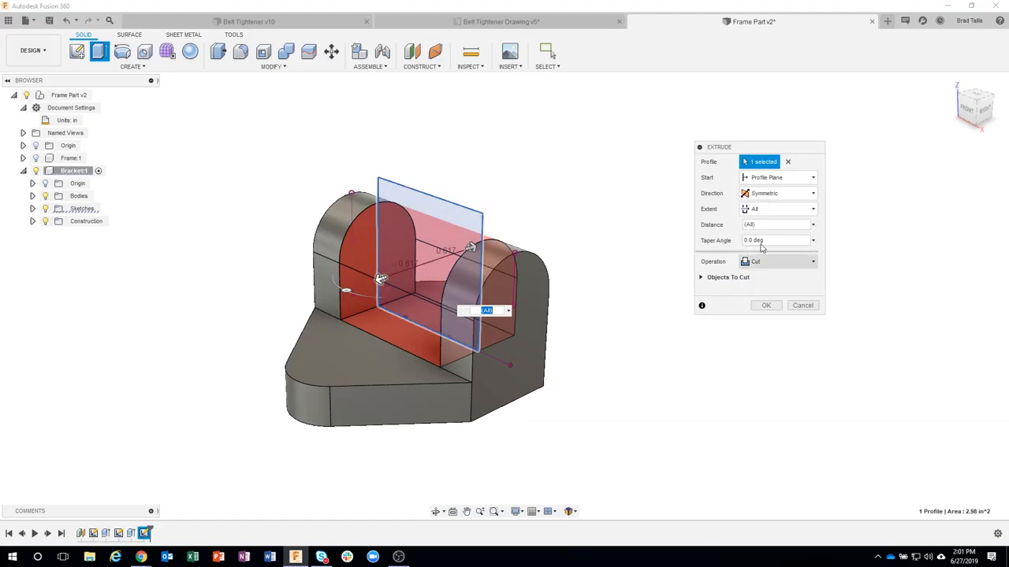
left_click(769, 212)
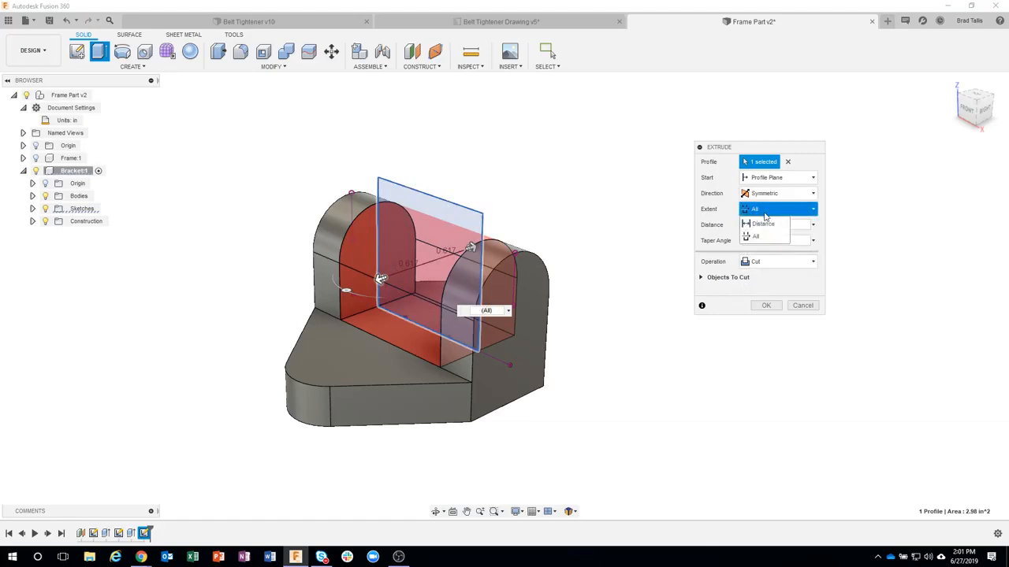
left_click(755, 236)
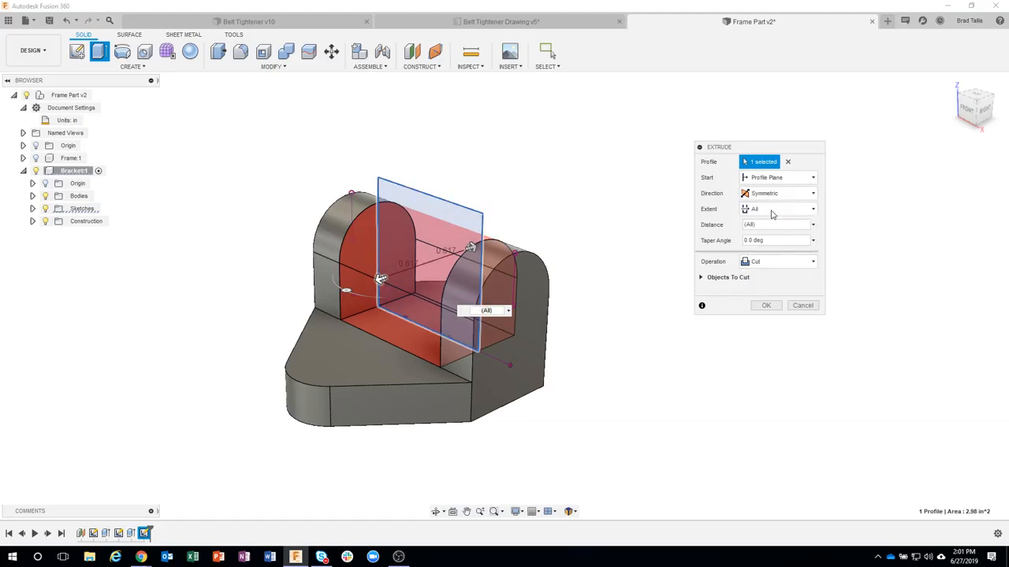
left_click(765, 306)
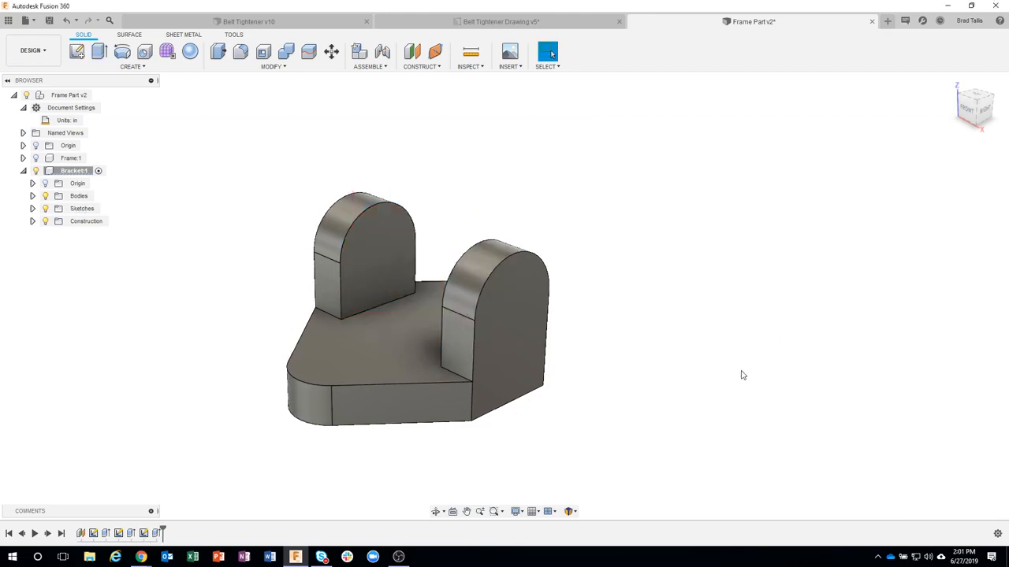
Step: Place a simple 0.5 in diameter hole on one lug's outer face, concentric with its rounded top
middle_click_drag(720, 414, 687, 255, "shift")
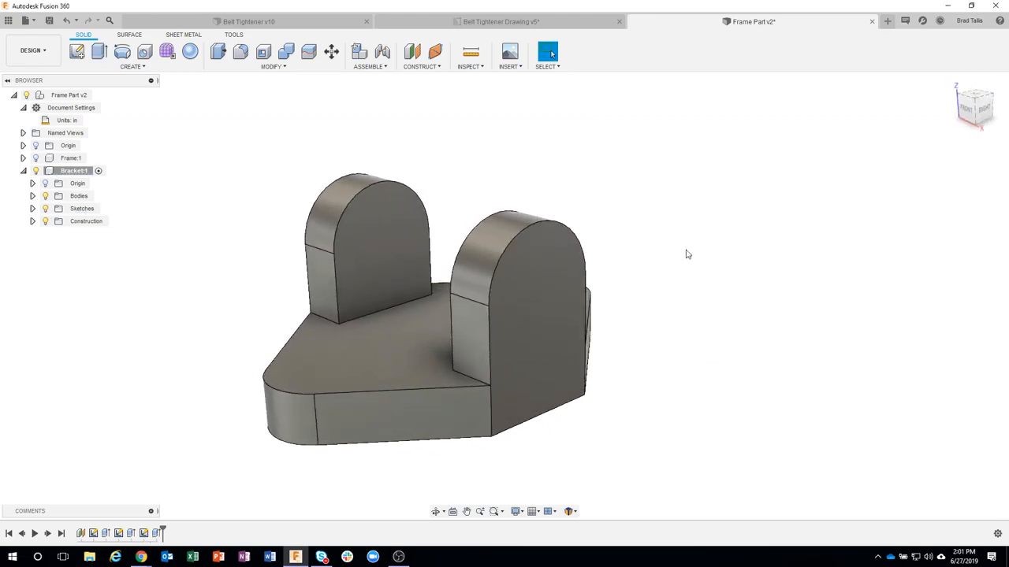
left_click(132, 66)
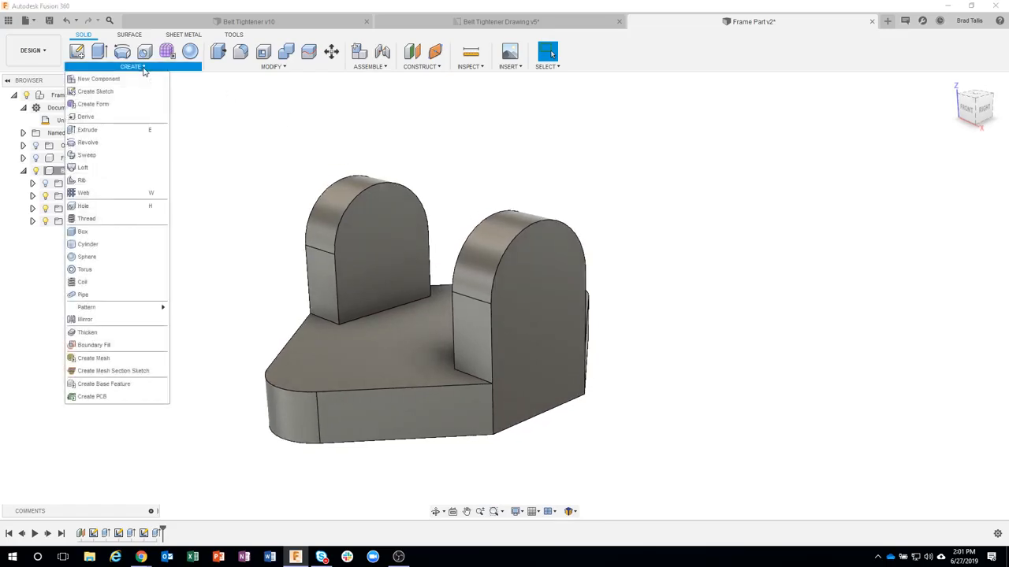
left_click(111, 204)
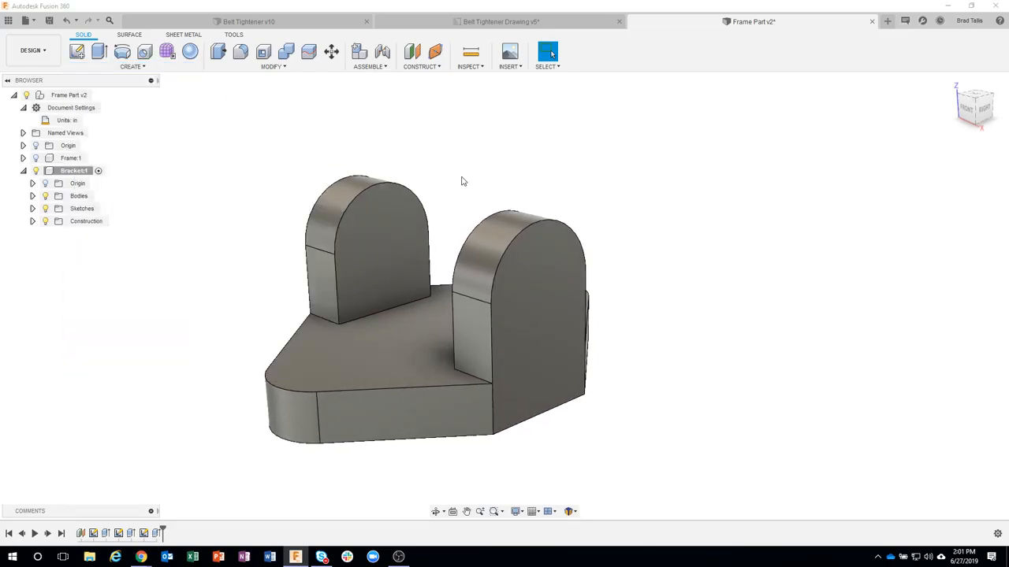
middle_click_drag(462, 181, 536, 265, "shift")
left_click(534, 260)
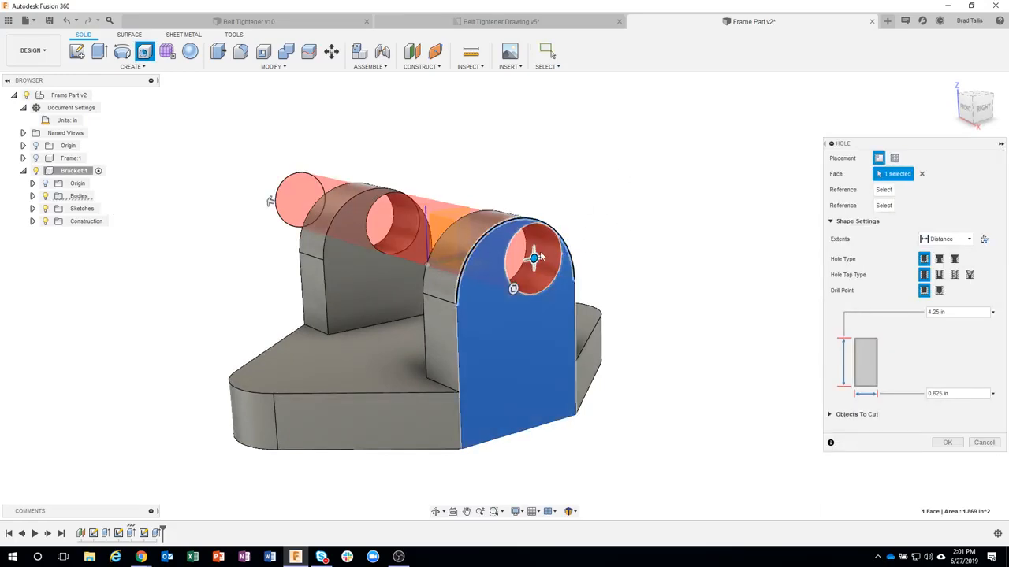
left_click_drag(534, 256, 518, 292)
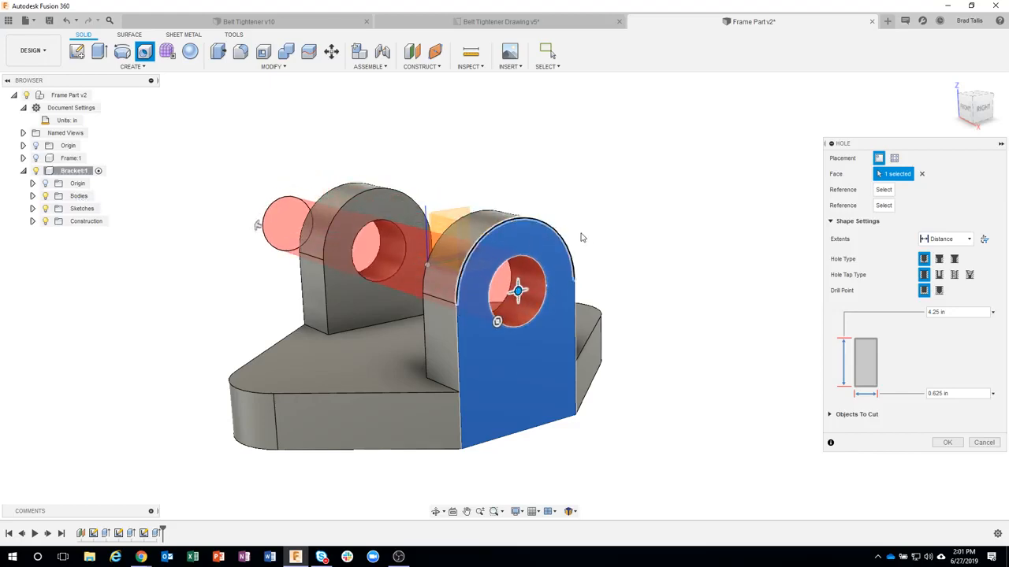
scroll(710, 236, "up", 1)
scroll(708, 235, "up", 1)
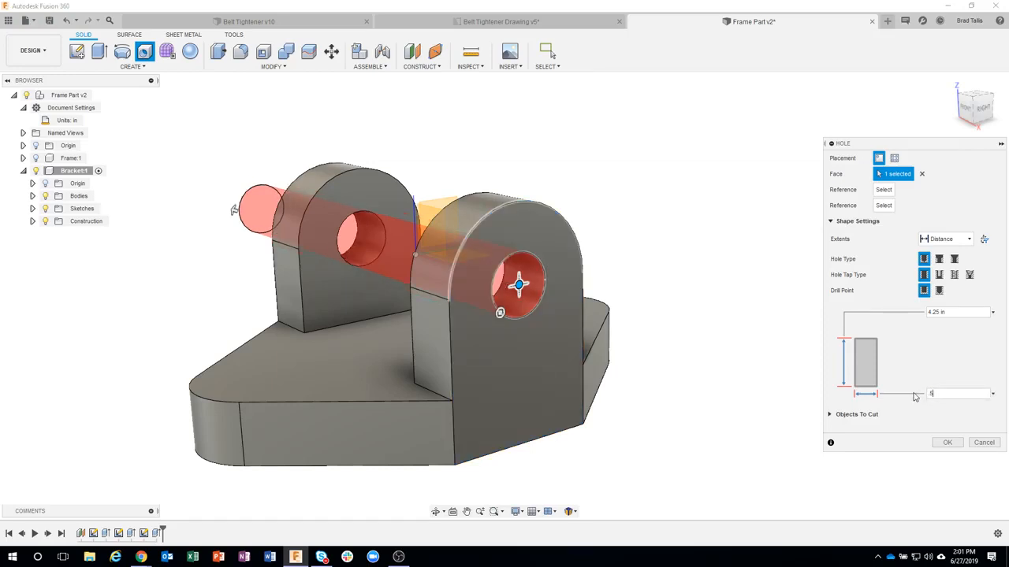
Step: Set the hole depth to 2.75 in so it passes through both lugs, and create the hole
middle_click_drag(687, 240, 251, 251, "shift")
left_click_drag(200, 246, 513, 244)
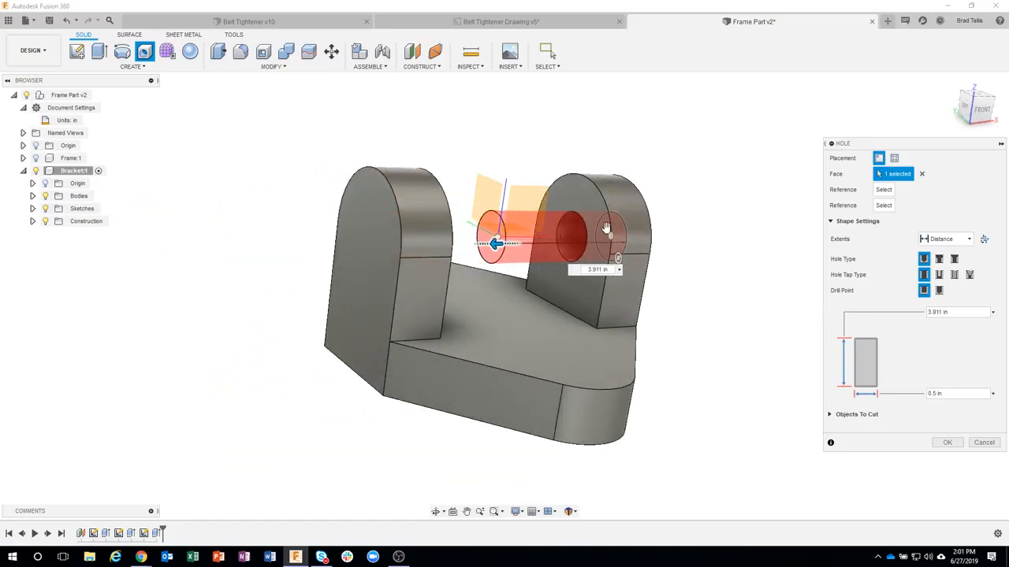
middle_click_drag(513, 245, 426, 254, "shift")
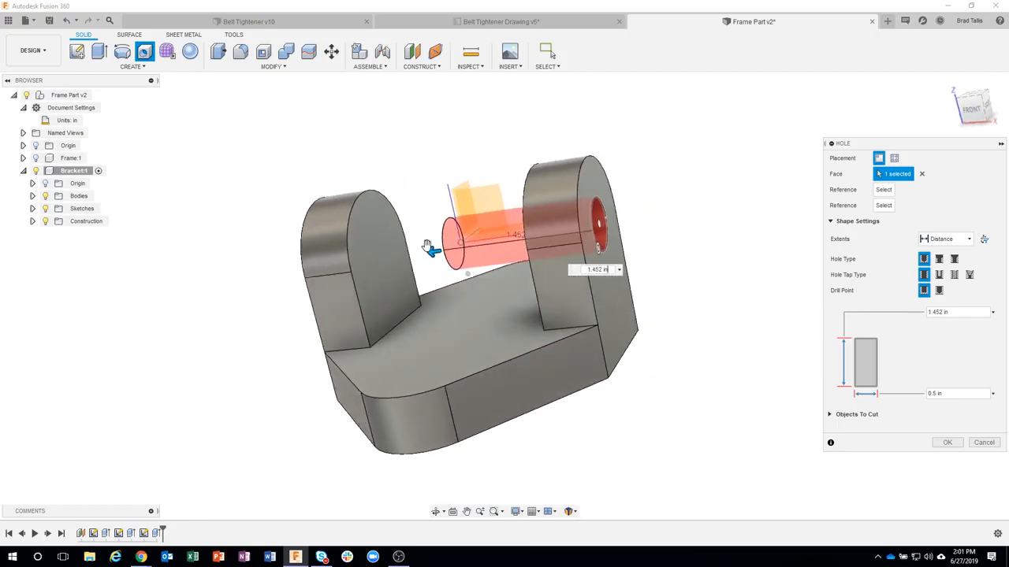
mouse_move(379, 256)
left_mouse_down()
mouse_move(363, 256)
mouse_move(387, 254)
left_mouse_up()
middle_click_drag(387, 255, 189, 334, "shift")
type("2.75")
key("Return")
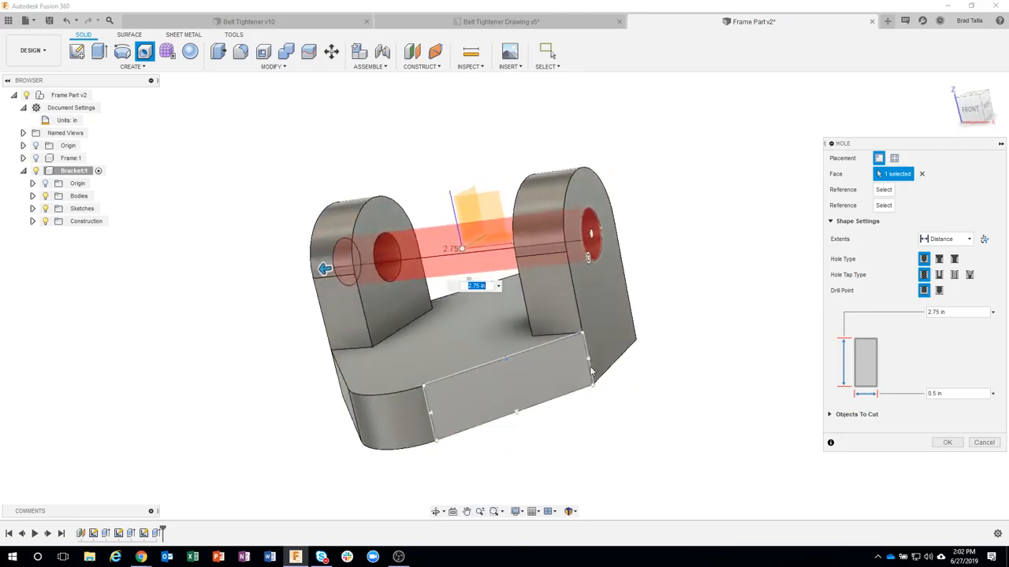
left_click(936, 446)
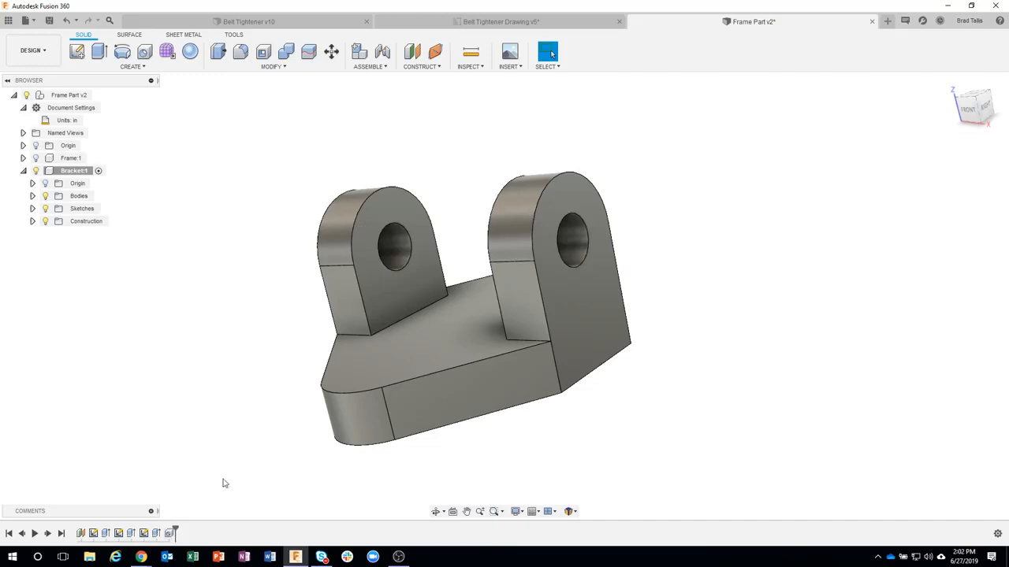
Step: Check the Bracket drawing's fillet callouts and fillet the arched inner-face edges of both lugs at 0.125 in radius
middle_click_drag(224, 480, 347, 323, "shift")
left_click(432, 26)
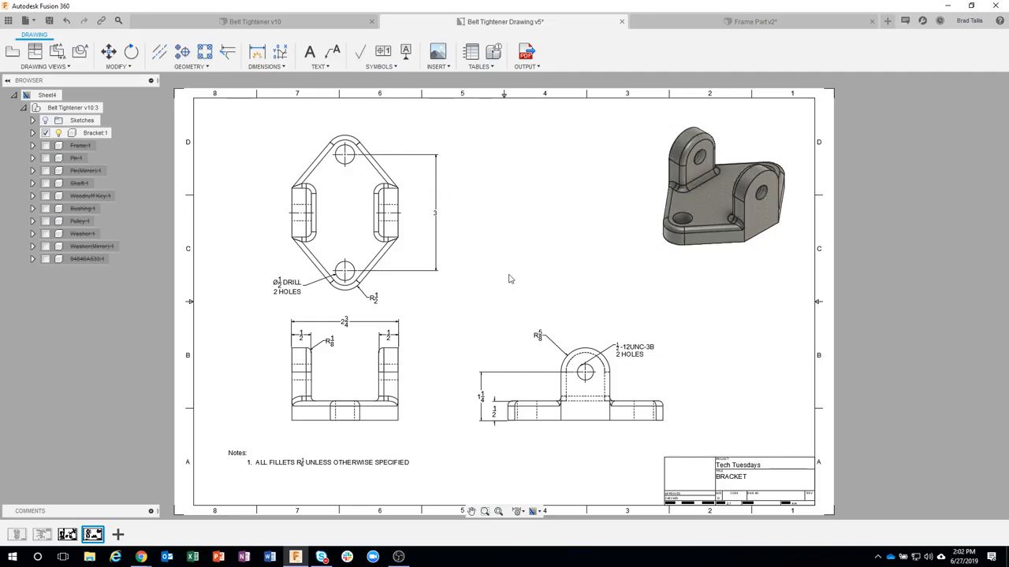
left_click(692, 23)
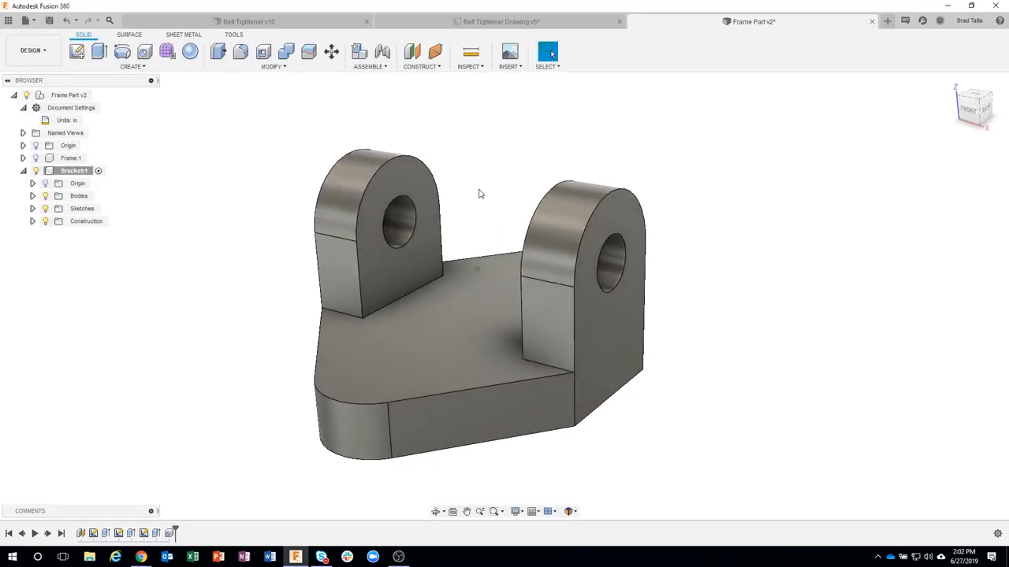
left_click(362, 271)
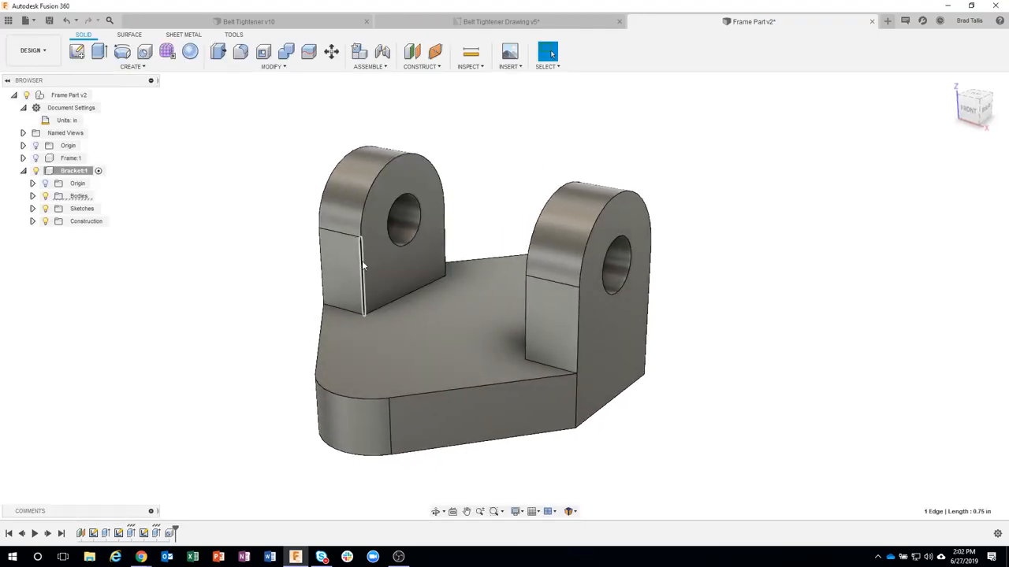
right_click(363, 265)
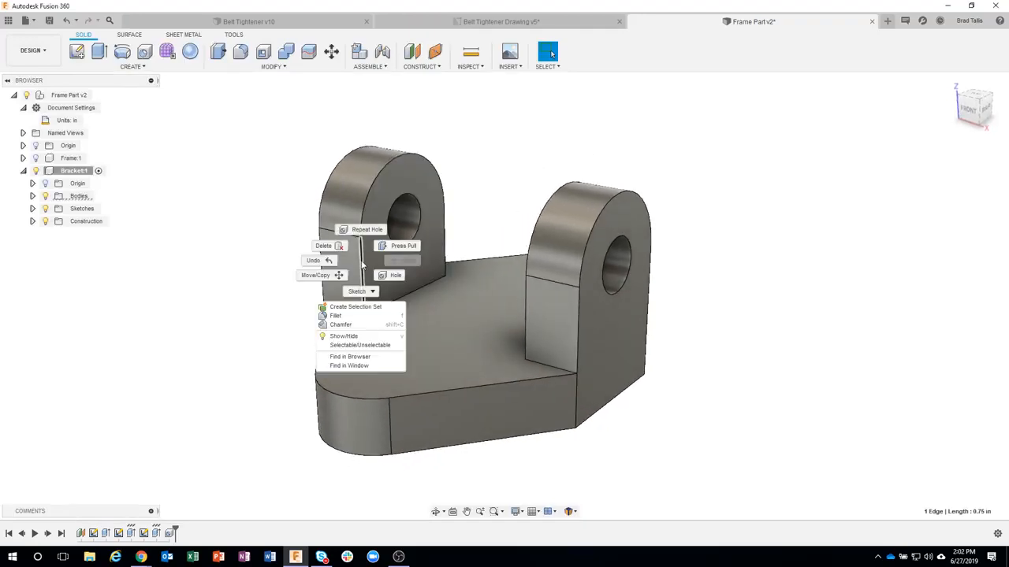
left_click(360, 317)
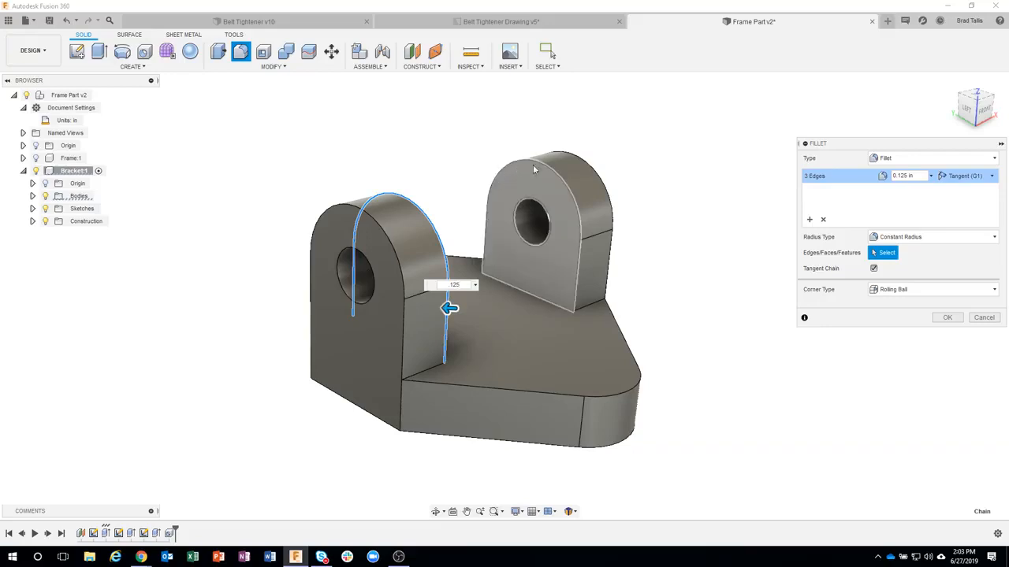
left_click(581, 261)
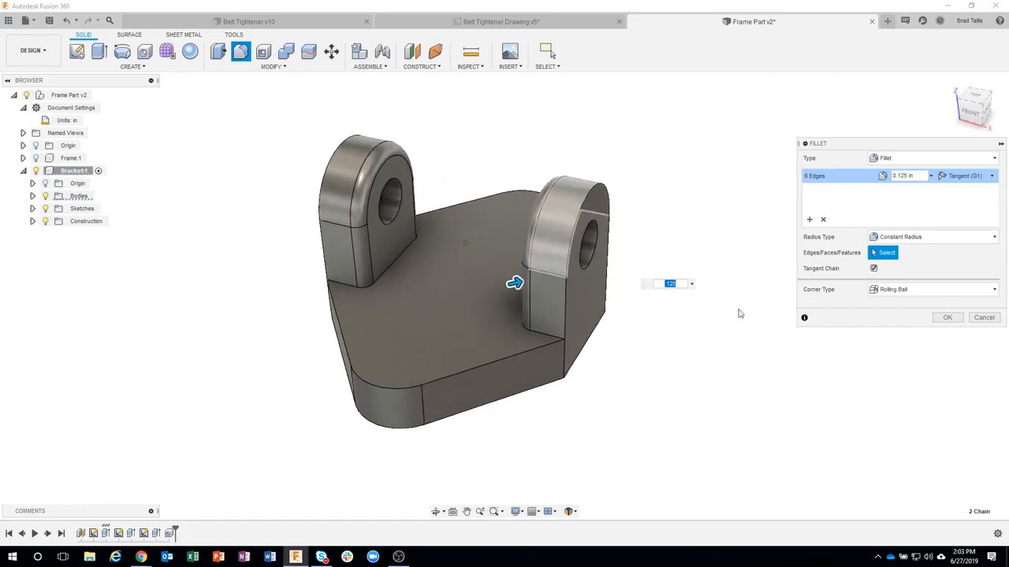
left_click(945, 317)
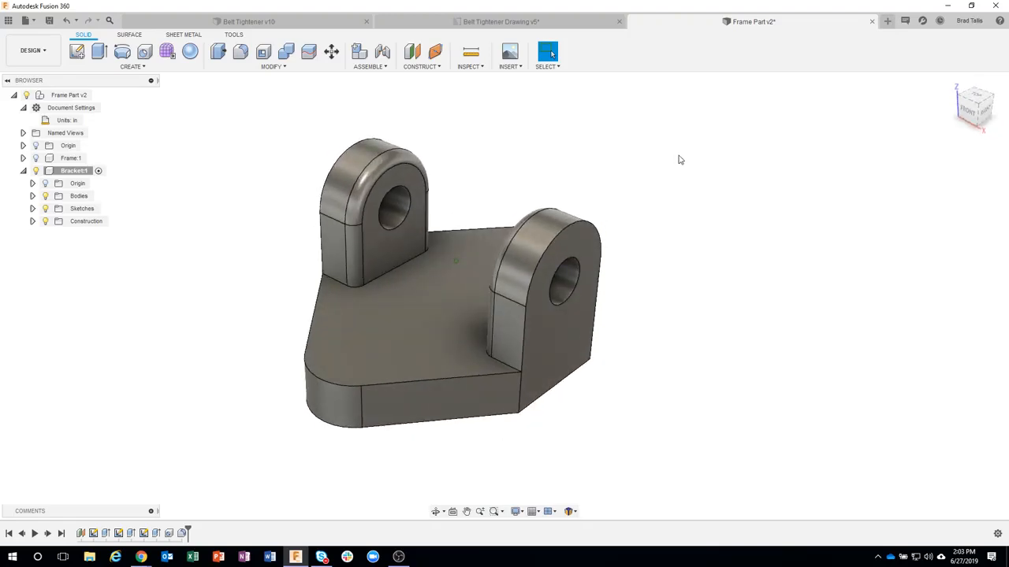
Step: Fillet the edges around the Bracket base plate's top face at 0.125 in radius
key("f")
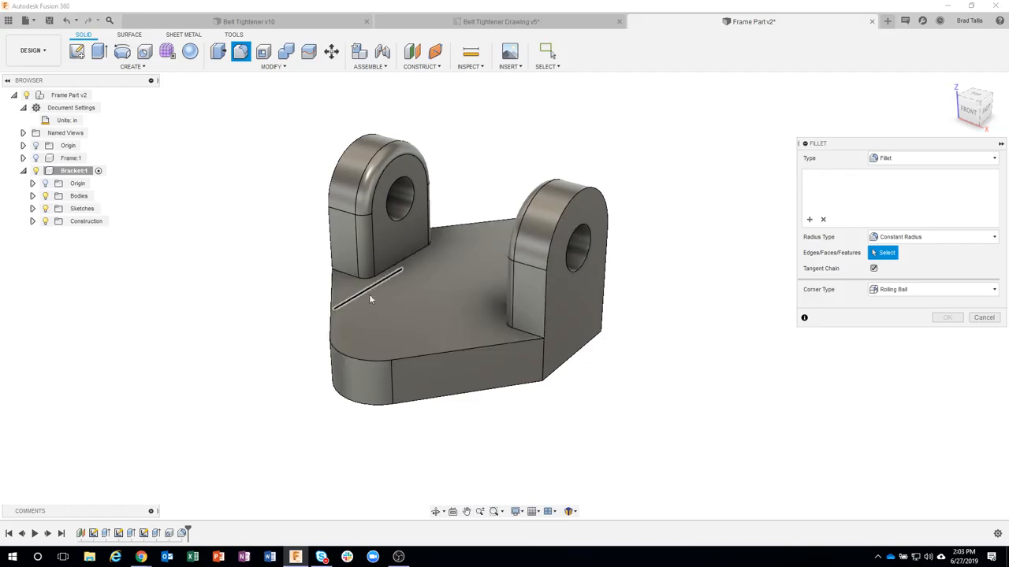
left_click(424, 290)
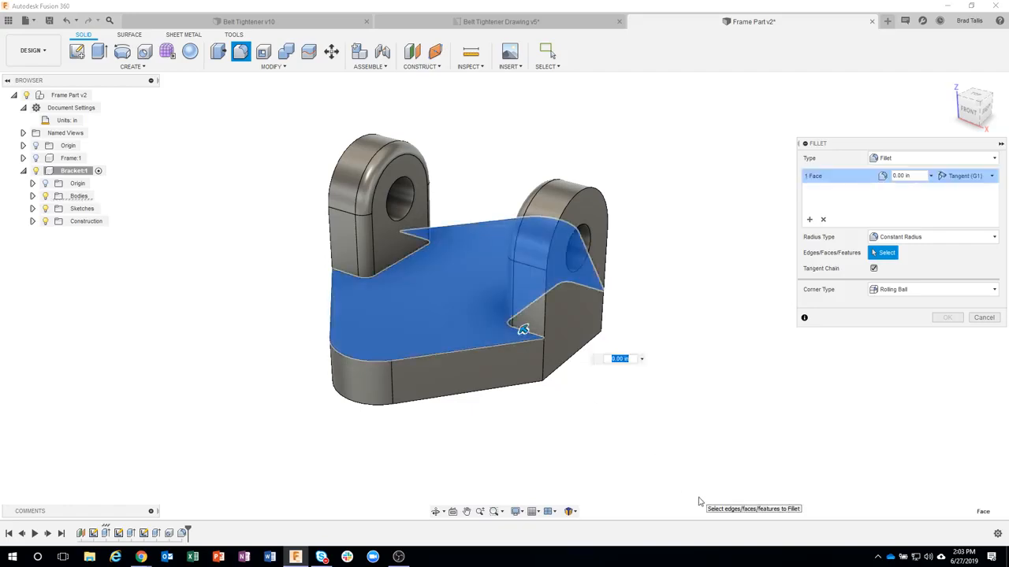
left_click(913, 180)
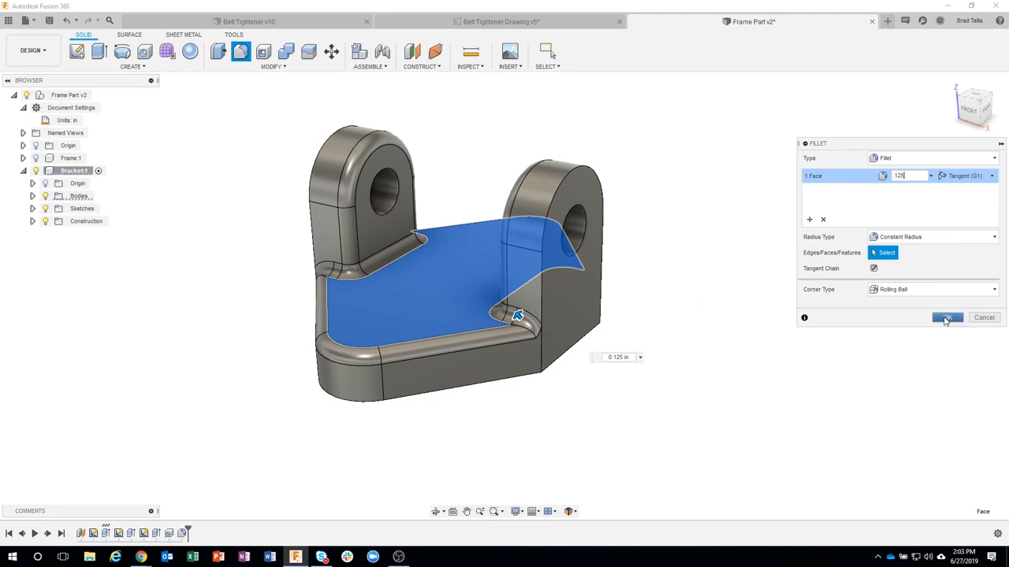
left_click(946, 319)
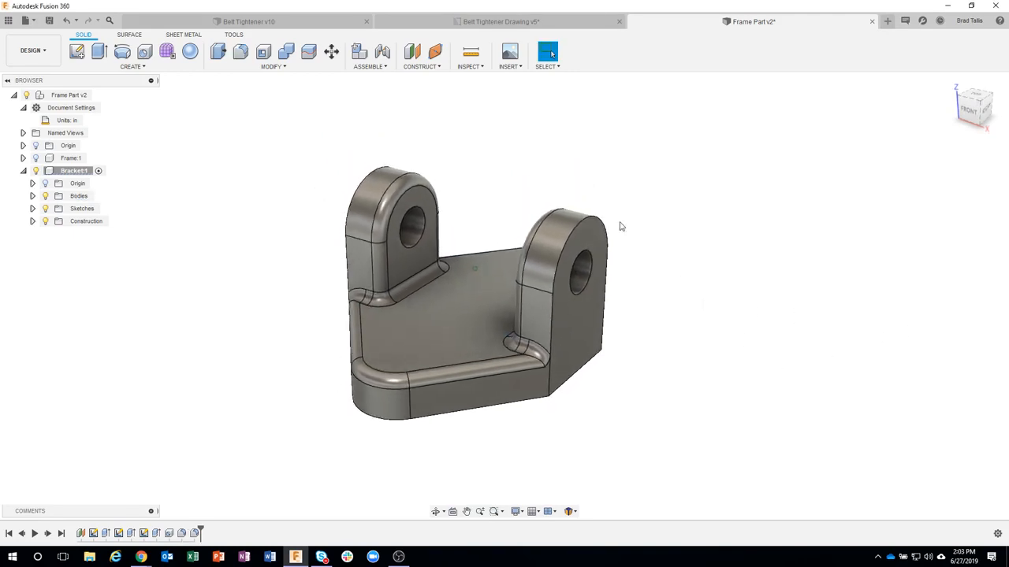
Step: Save the design with the version description "finished bracket"
left_click(49, 20)
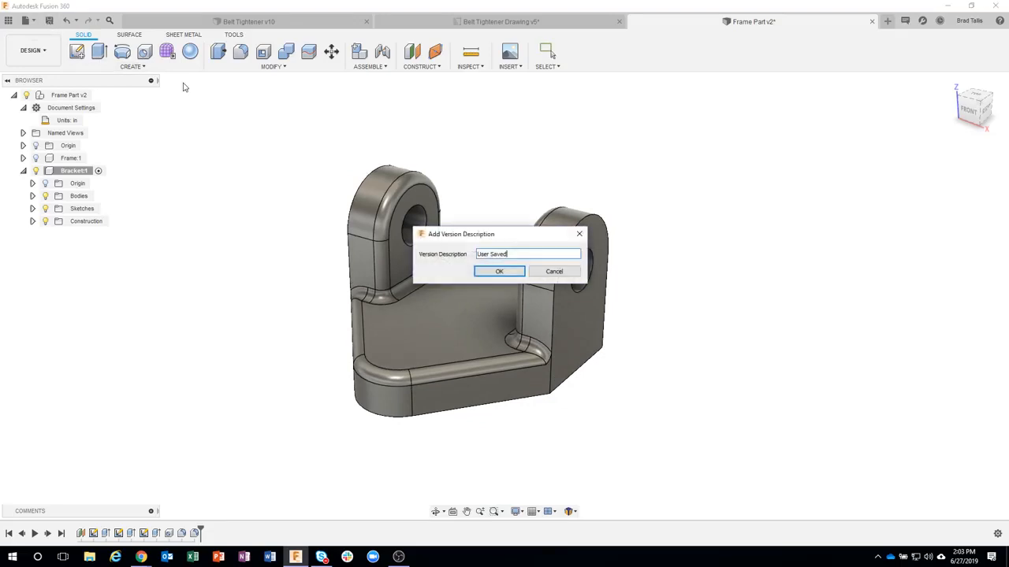
left_click_drag(497, 229, 621, 171)
type("finished bracket")
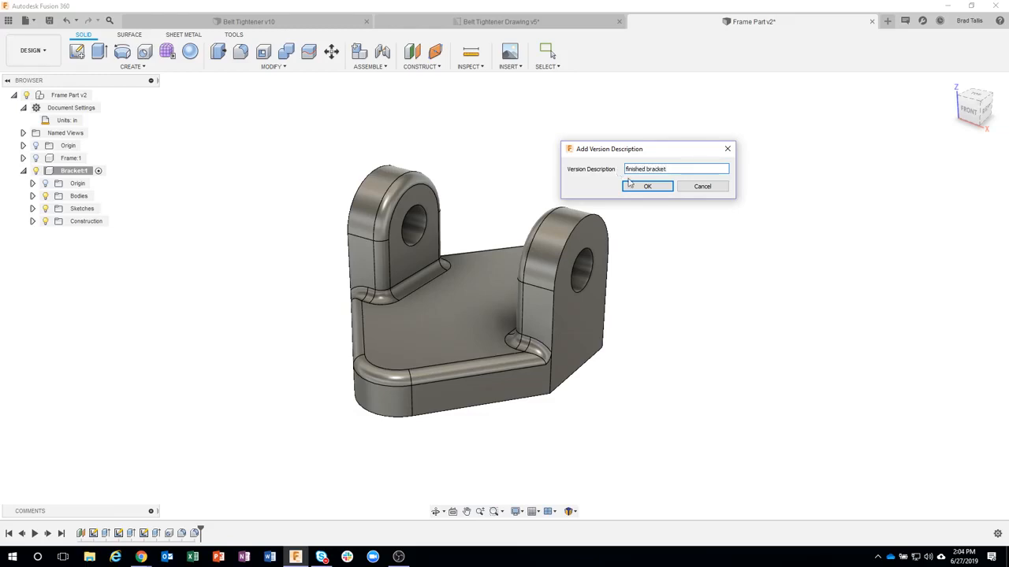
left_click(647, 186)
Step: Show the hidden Frame component and make it the active component
left_click(70, 158)
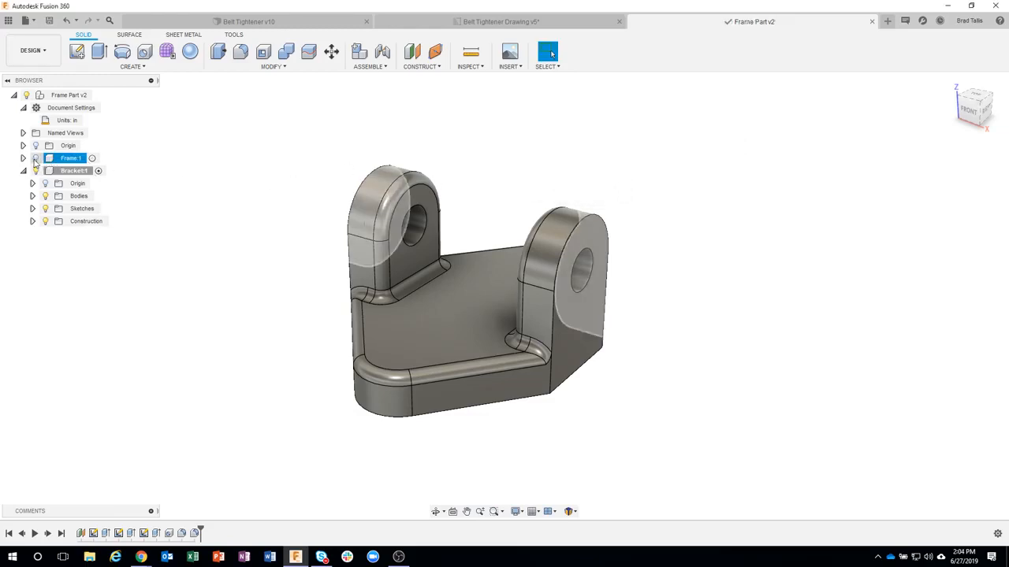
left_click(35, 159)
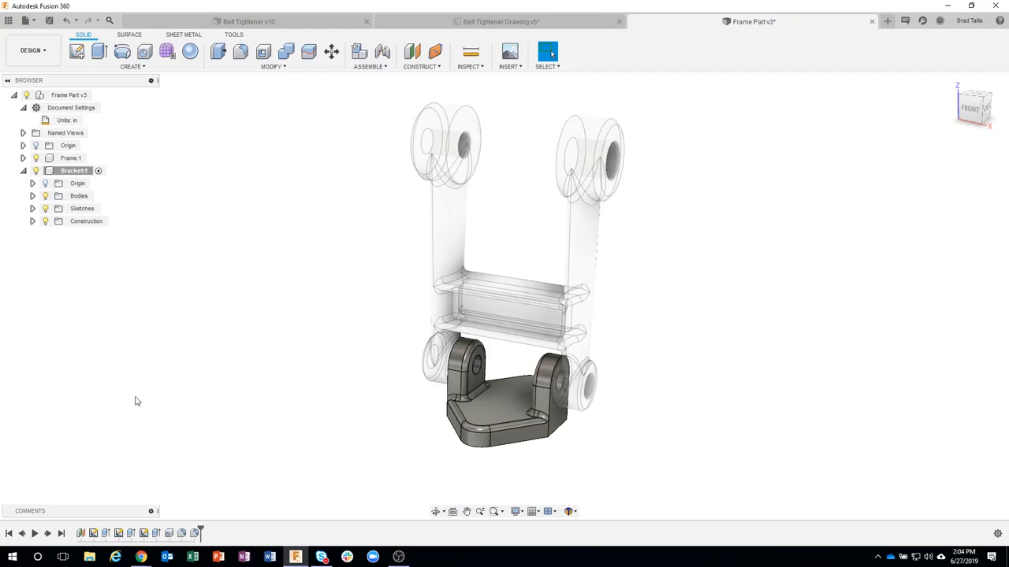
left_click(92, 173)
left_click(98, 171)
left_click(94, 159)
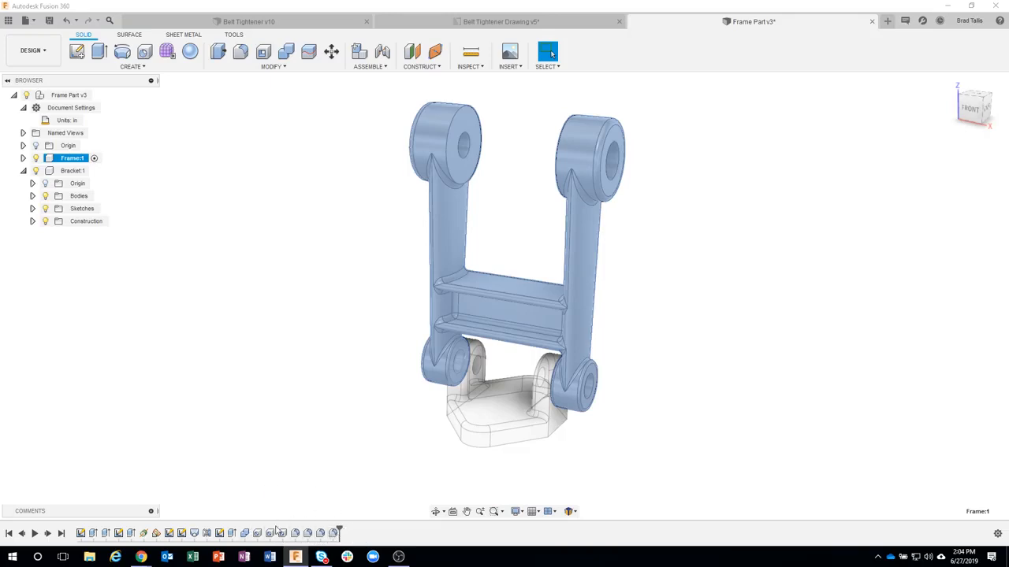
Step: Group the Frame's four fillet features, Fillet1 through Fillet4, in the timeline and keep the group collapsed
left_click(335, 534)
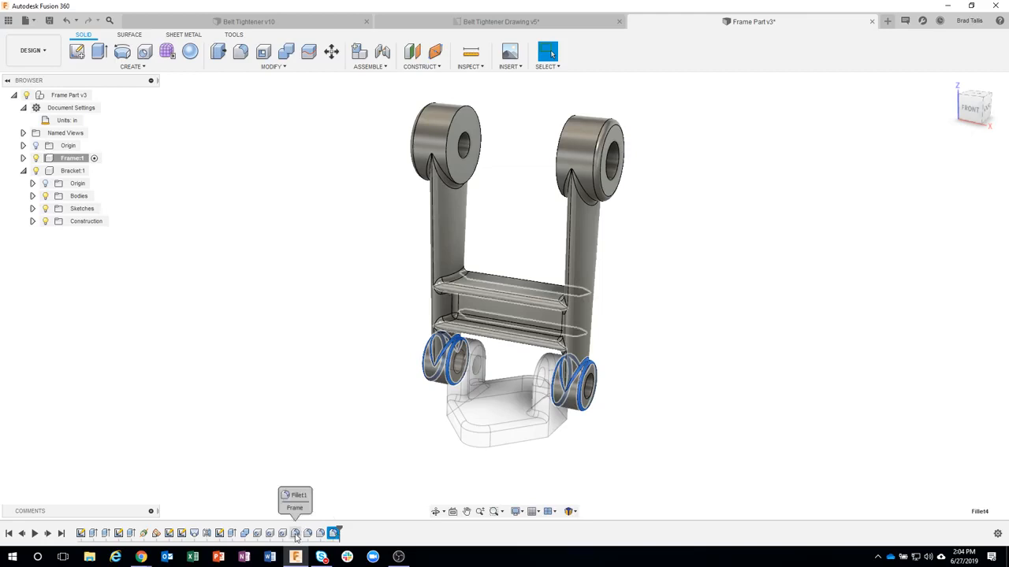
left_click(296, 534, "shift")
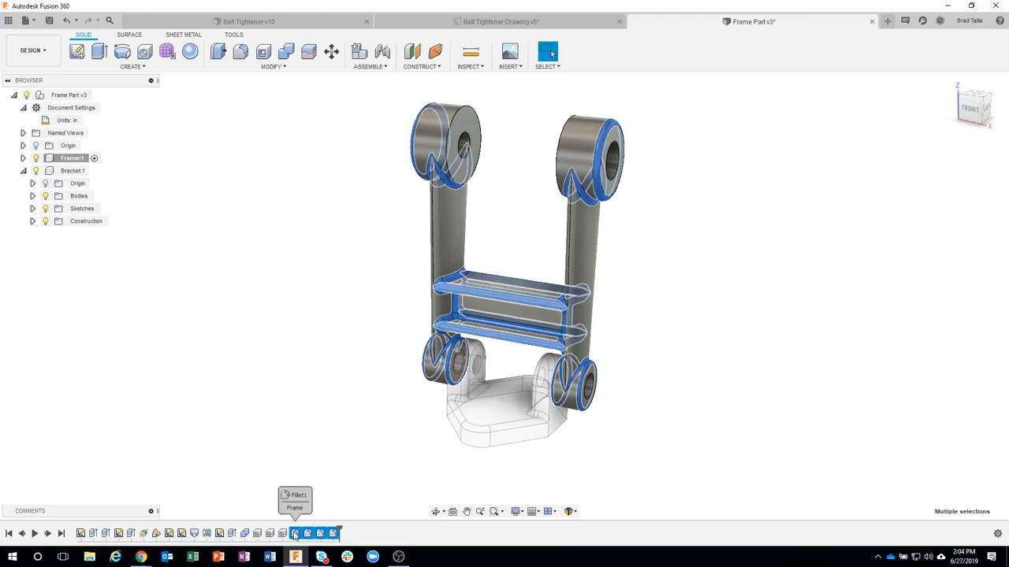
right_click(297, 534)
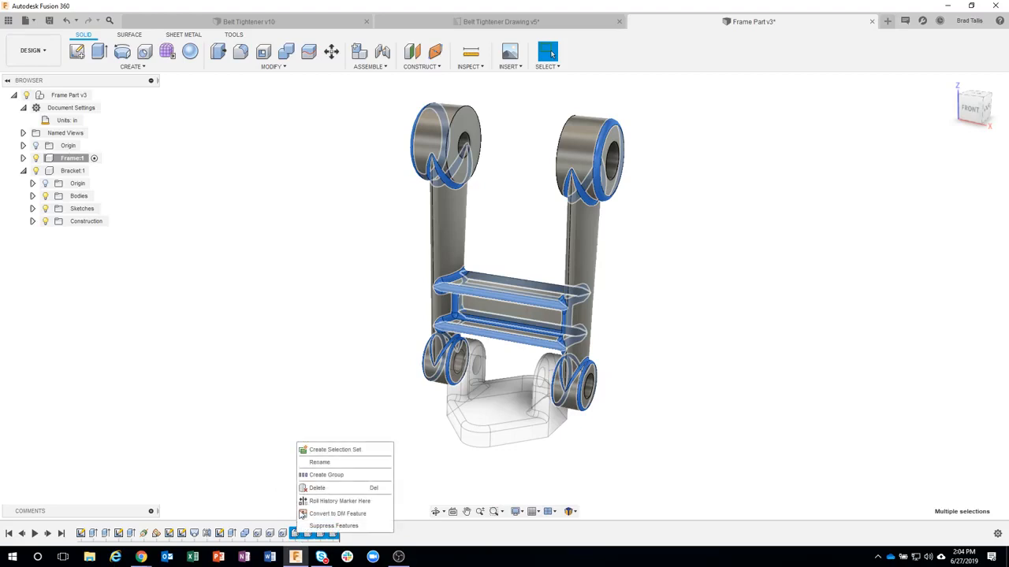
left_click(349, 475)
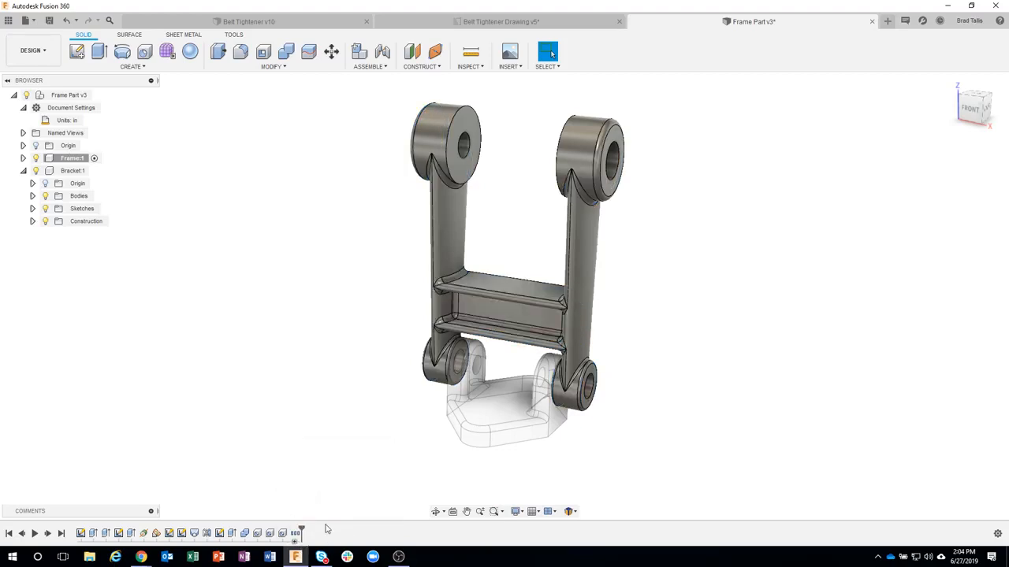
mouse_move(295, 538)
left_click(296, 537)
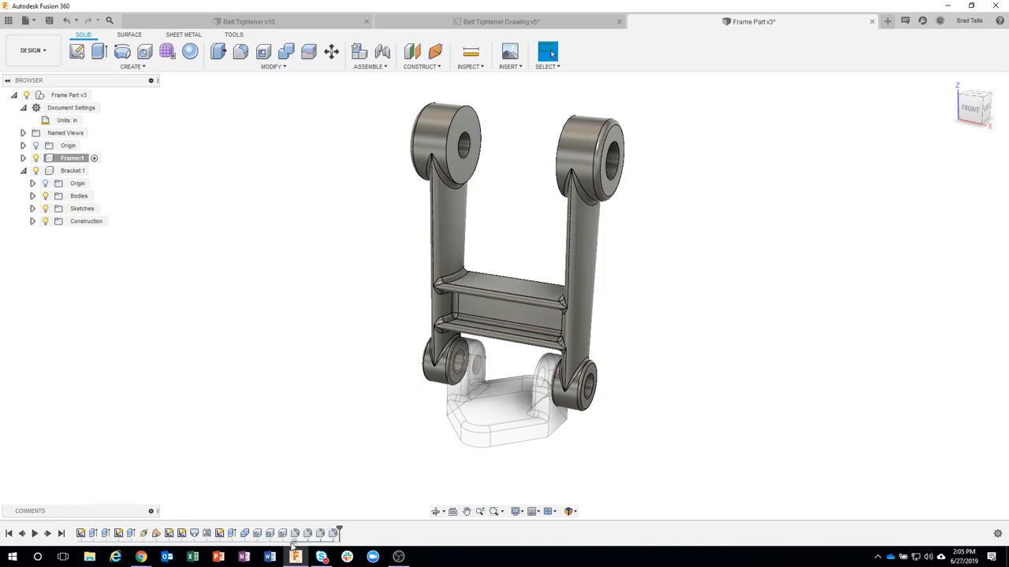
left_click(295, 544)
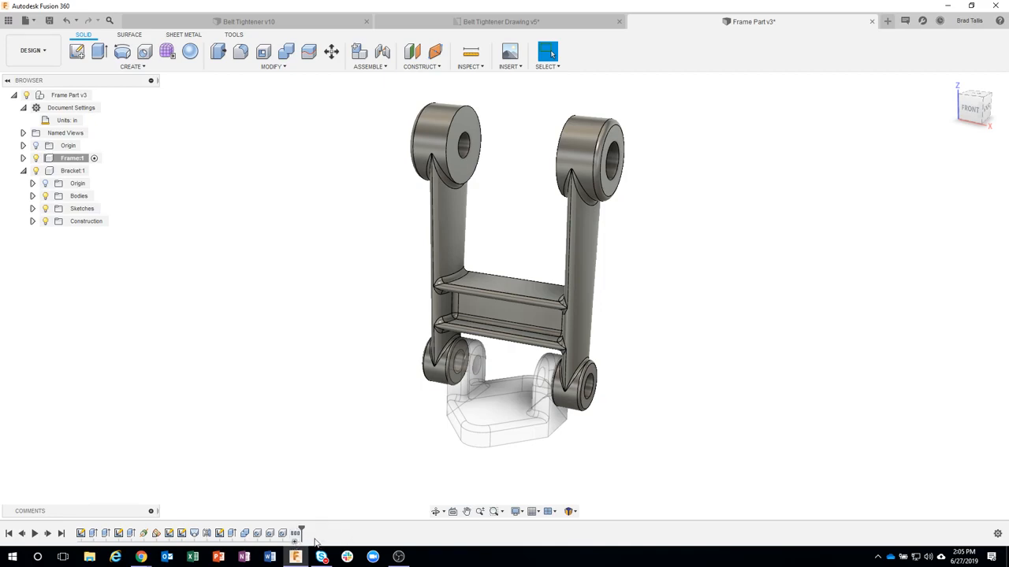
mouse_move(295, 538)
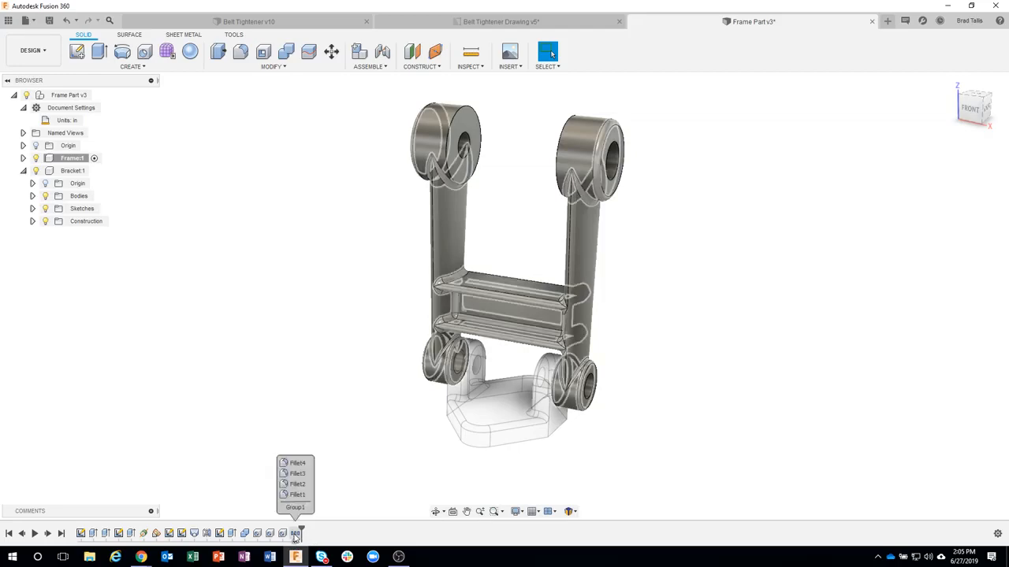
Step: Rename the timeline group of fillets as Small Fillets
right_click(296, 536)
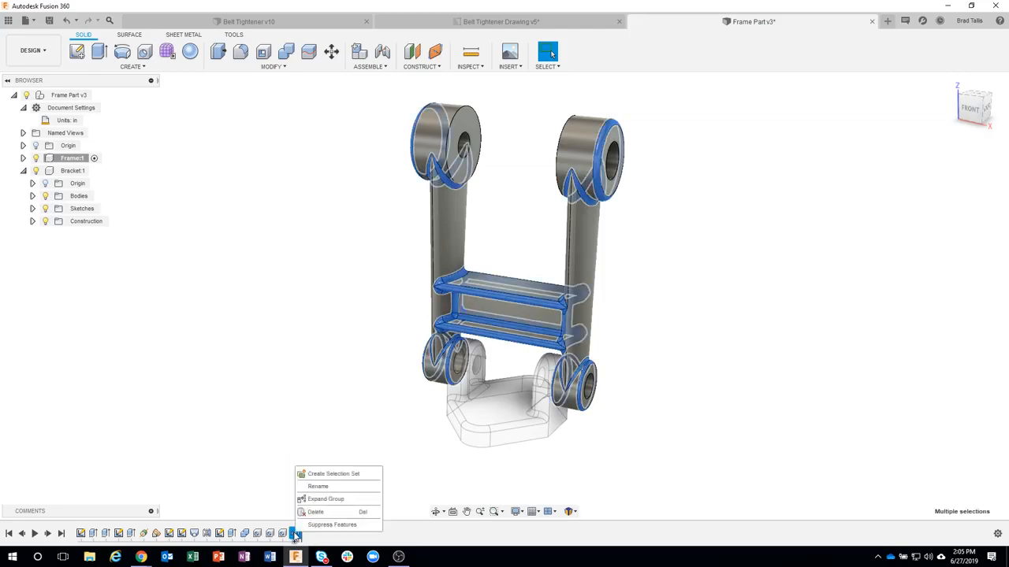
left_click(319, 487)
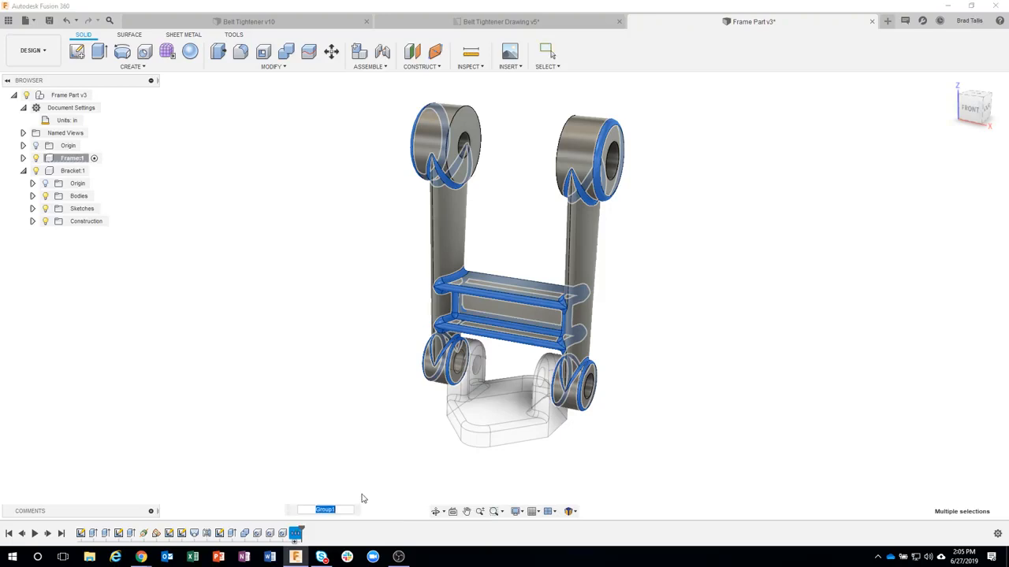
type("Se")
type("all Fillets")
key("Return")
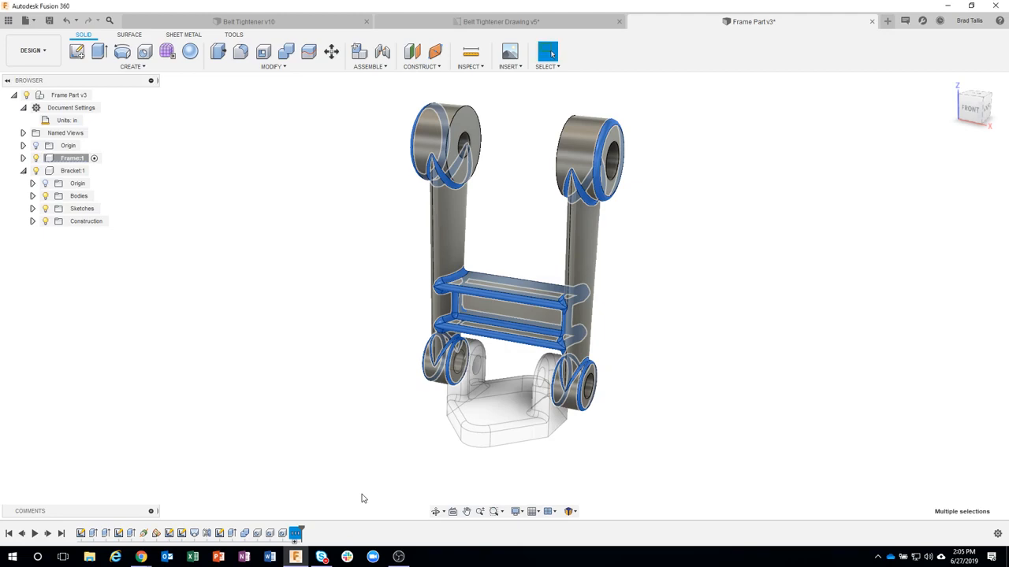
Step: Group the Frame's three hole features in the timeline and name the group Main Holes
left_click(284, 534)
left_click(262, 534, "shift")
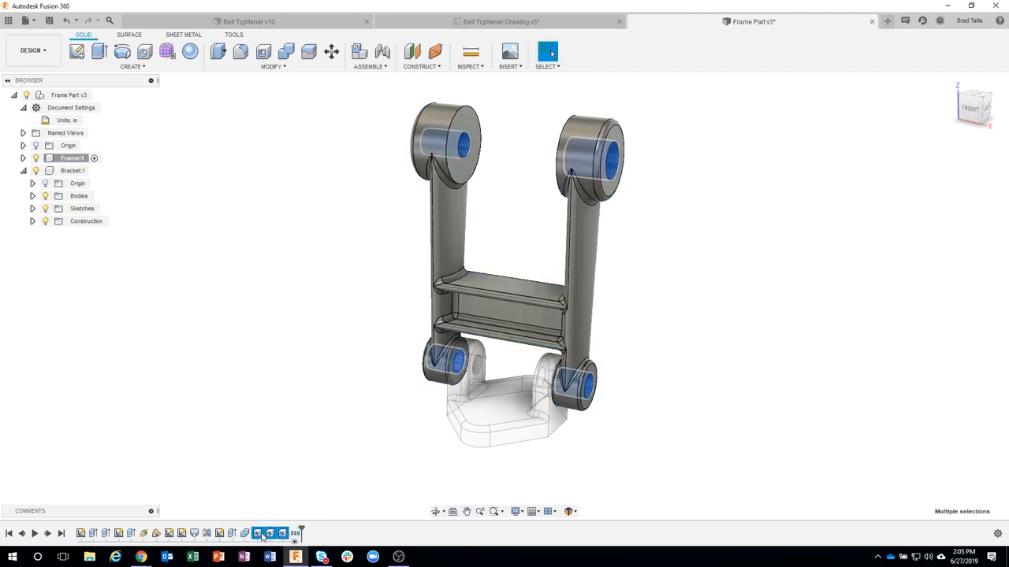
right_click(262, 535)
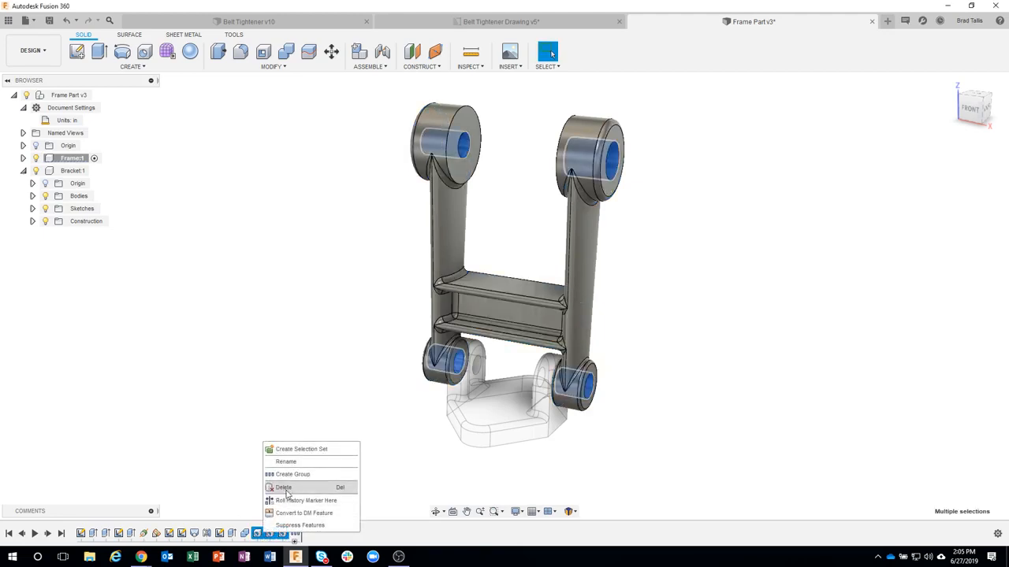
left_click(291, 476)
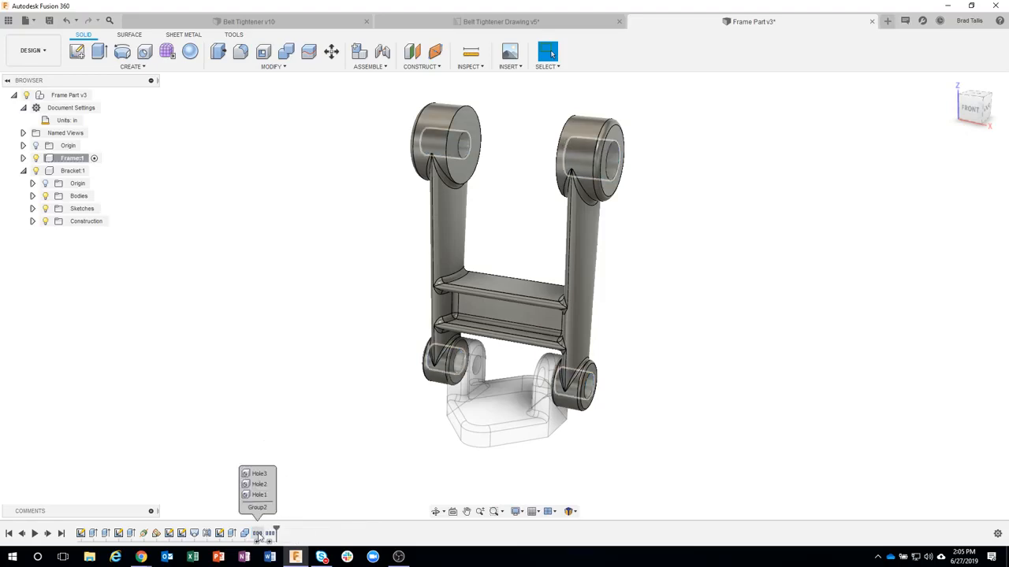
right_click(258, 535)
left_click(284, 486)
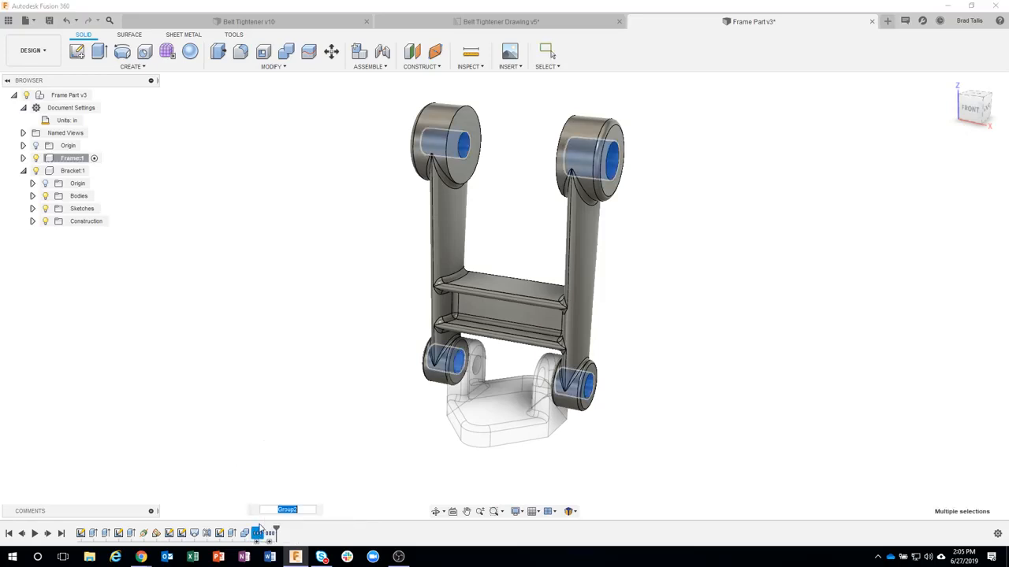
type("Main Holes")
key("Return")
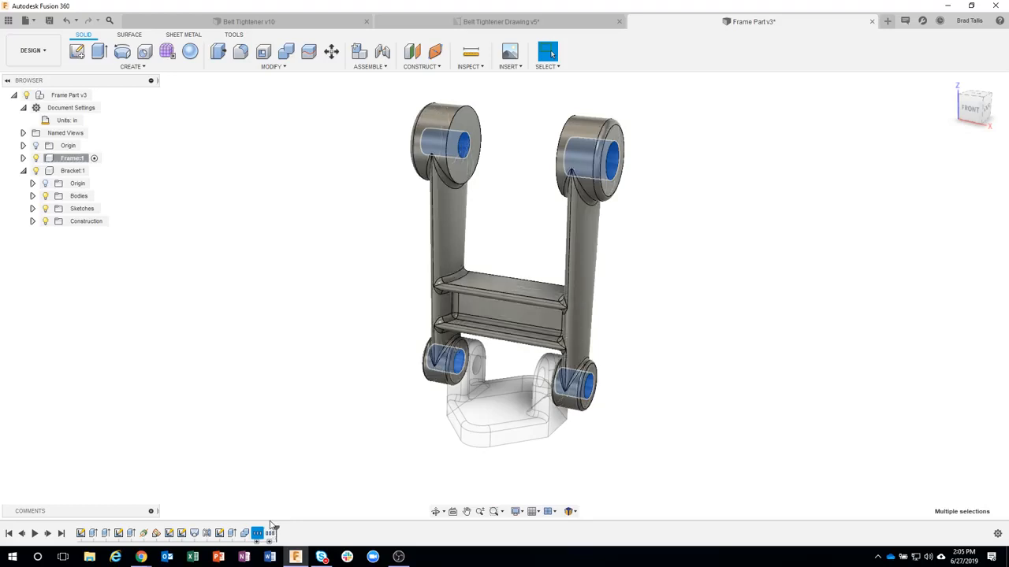
Step: Rename the Frame's first timeline sketch, Sketch1, as Hole Sketch
mouse_move(270, 535)
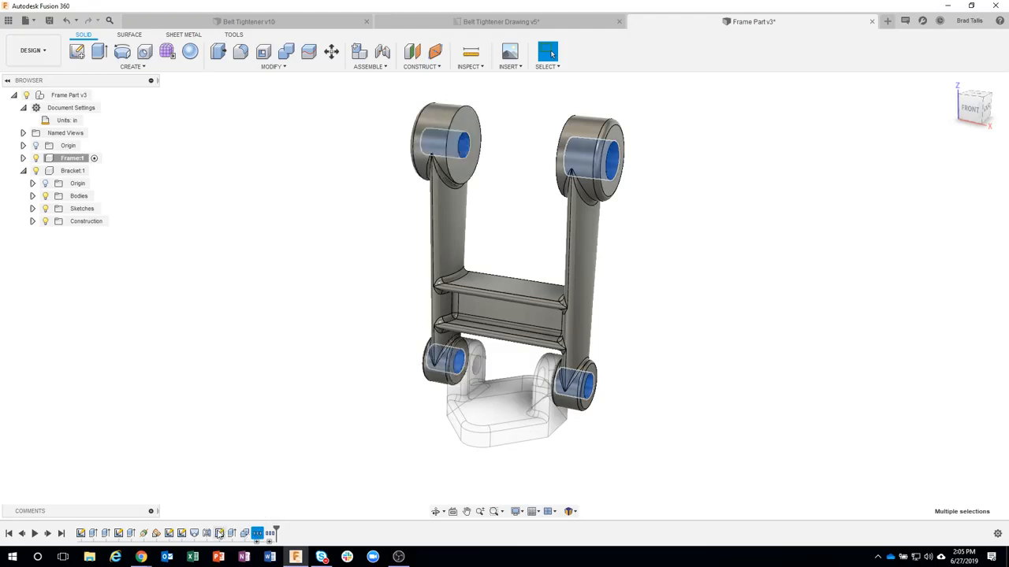
right_click(85, 536)
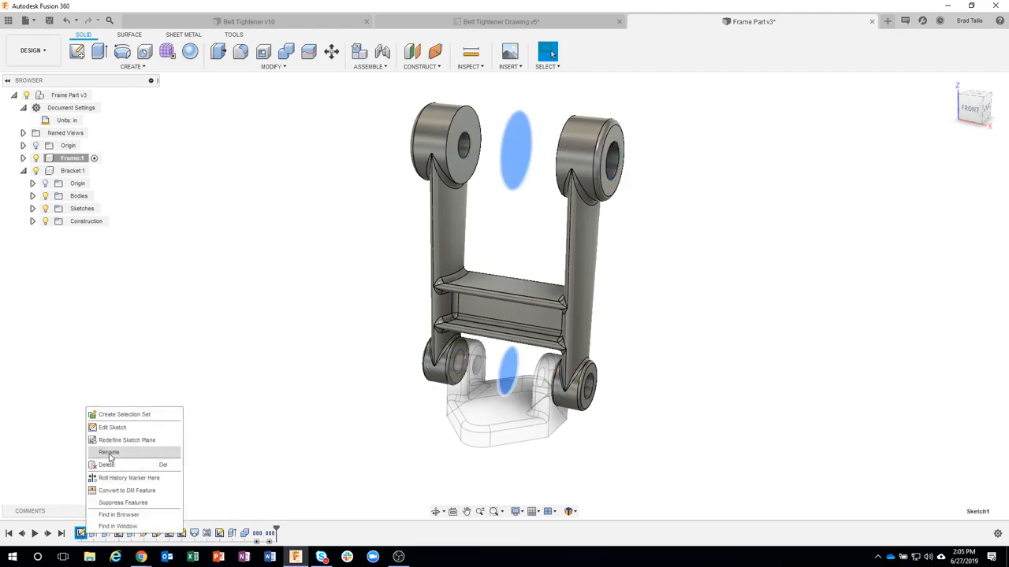
left_click(109, 454)
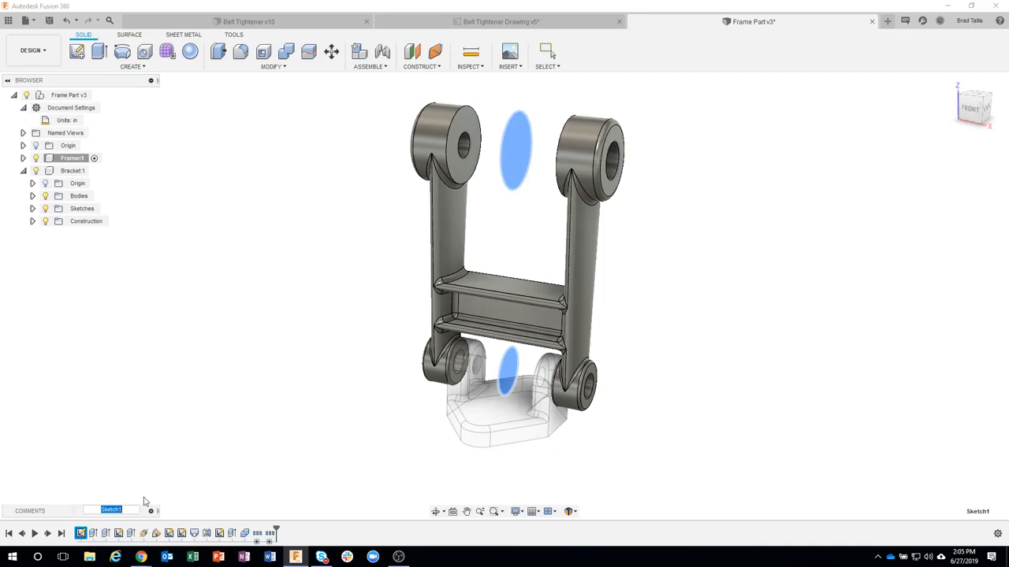
type("Hole Sketch")
key("Return")
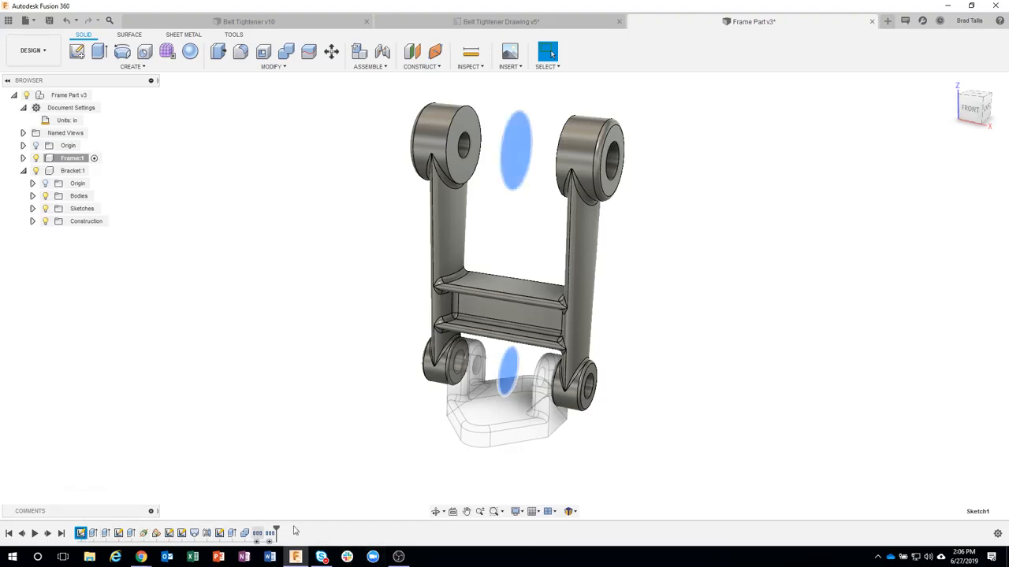
Step: Clear the sketch selection and activate the top-level Frame Part component
left_click(291, 454)
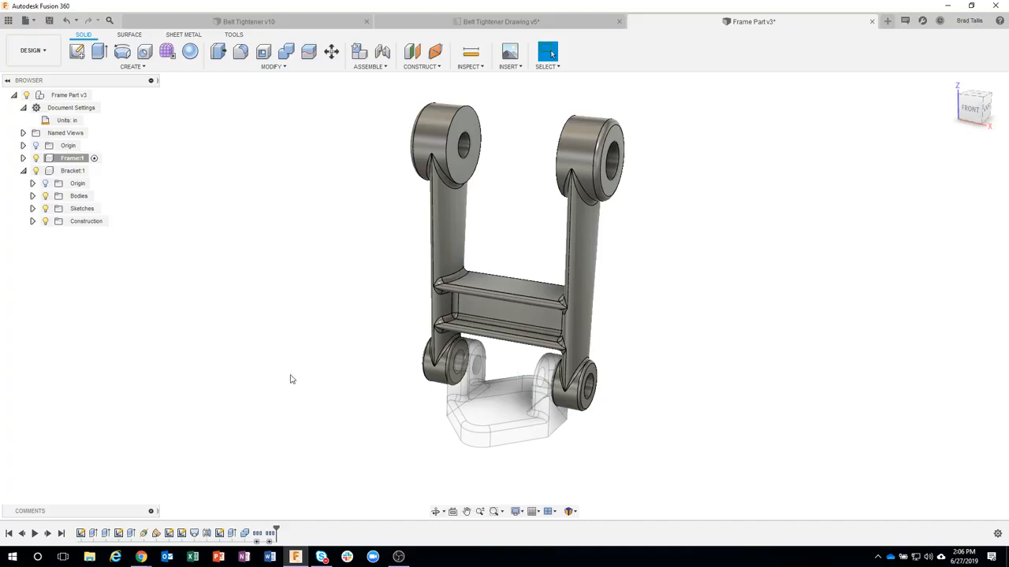
left_click(98, 95)
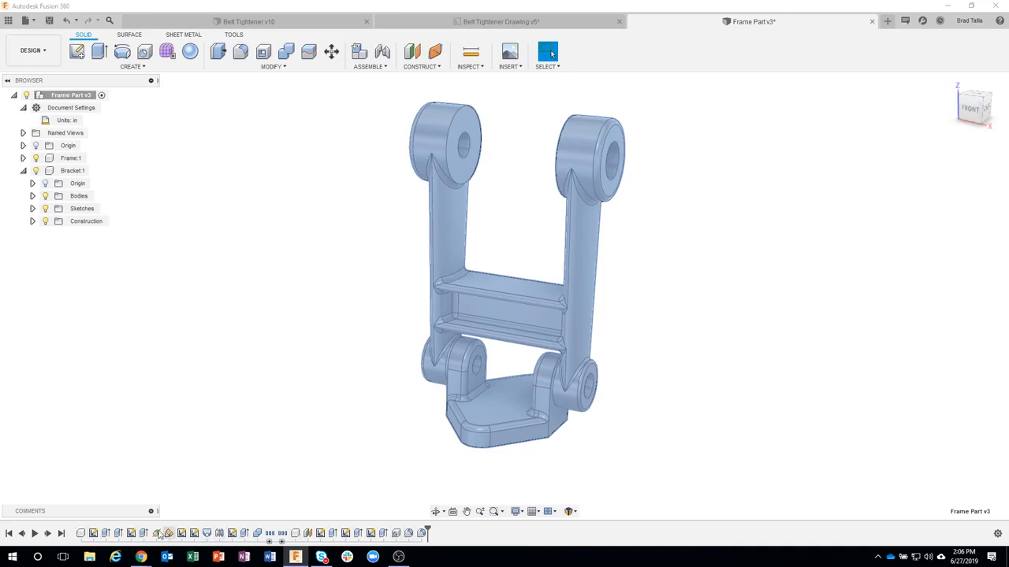
left_click(751, 289)
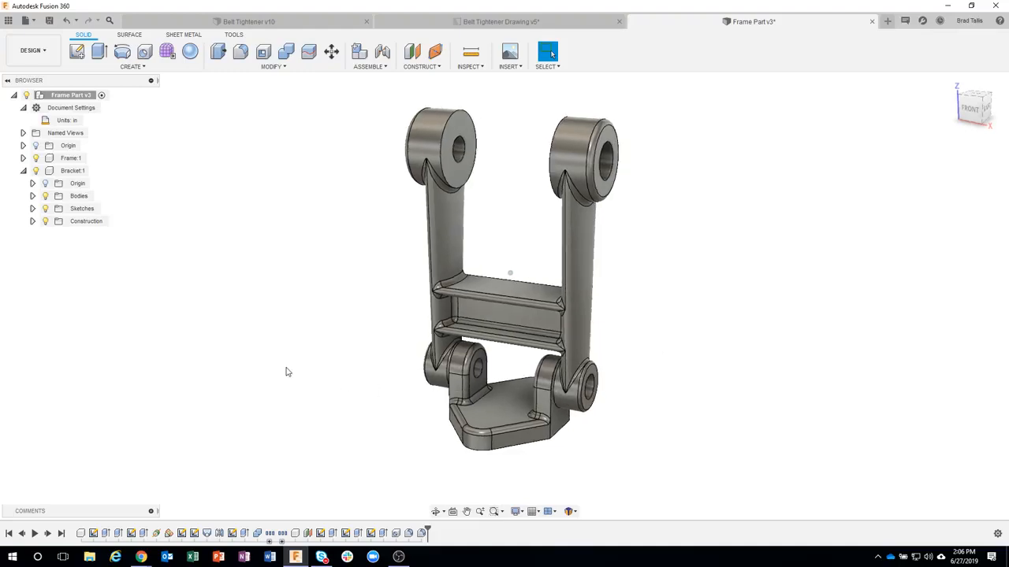
Step: Section the assembly through the XZ plane with Section Analysis and examine how the Bracket lugs and cross holes meet the Frame
left_click(422, 68)
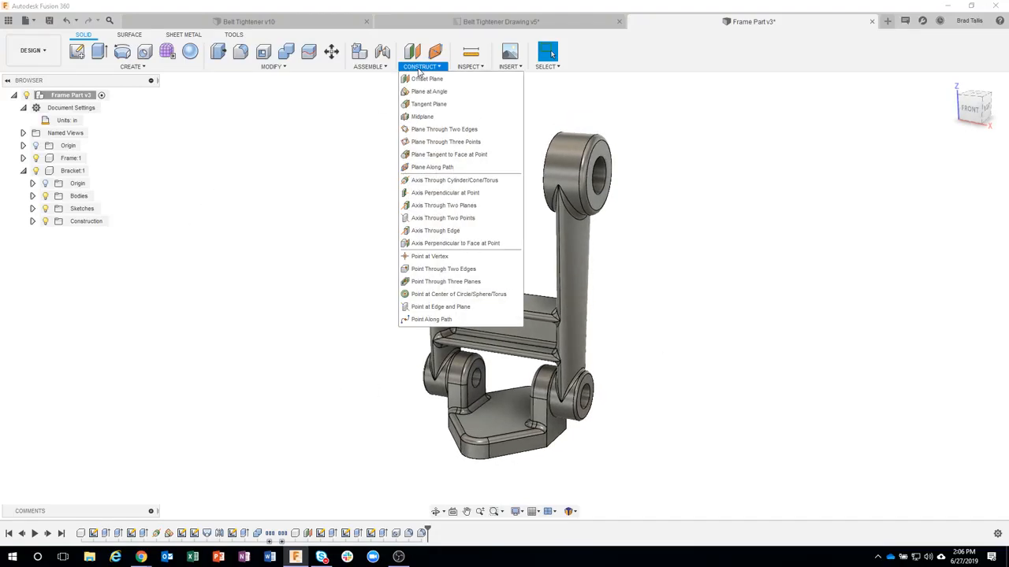
left_click(468, 68)
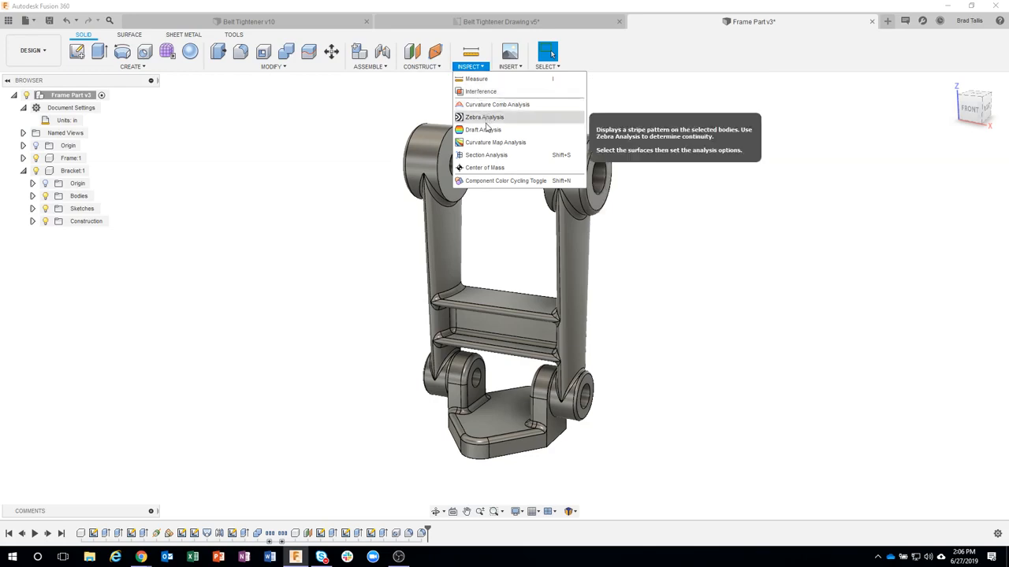
left_click(489, 156)
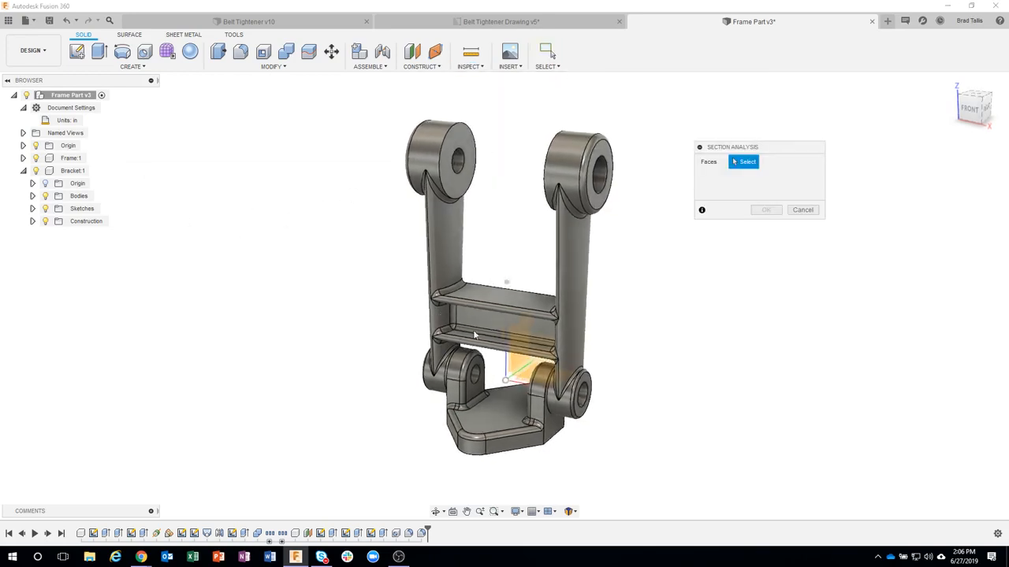
left_click(527, 363)
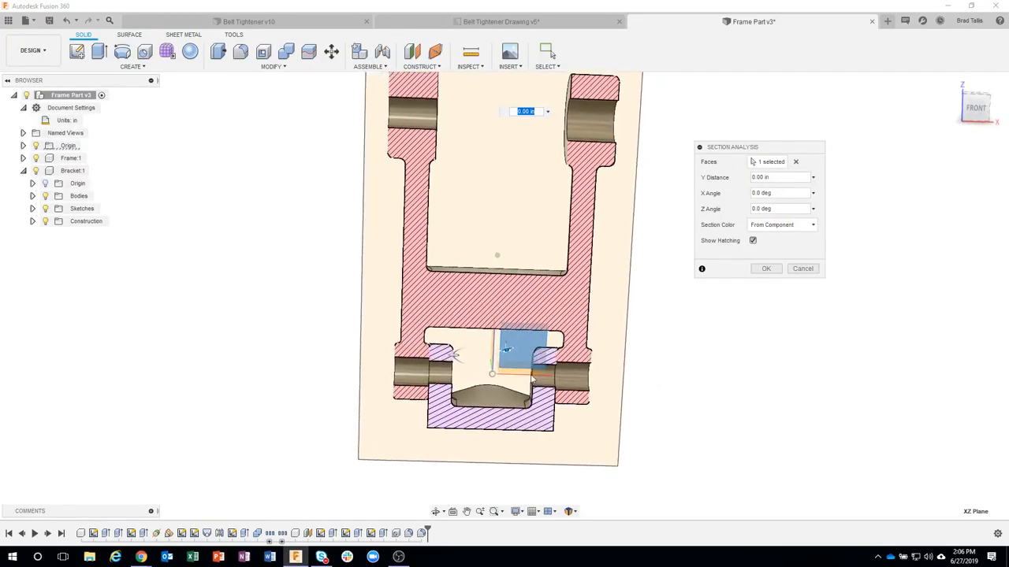
scroll(544, 362, "up", 6)
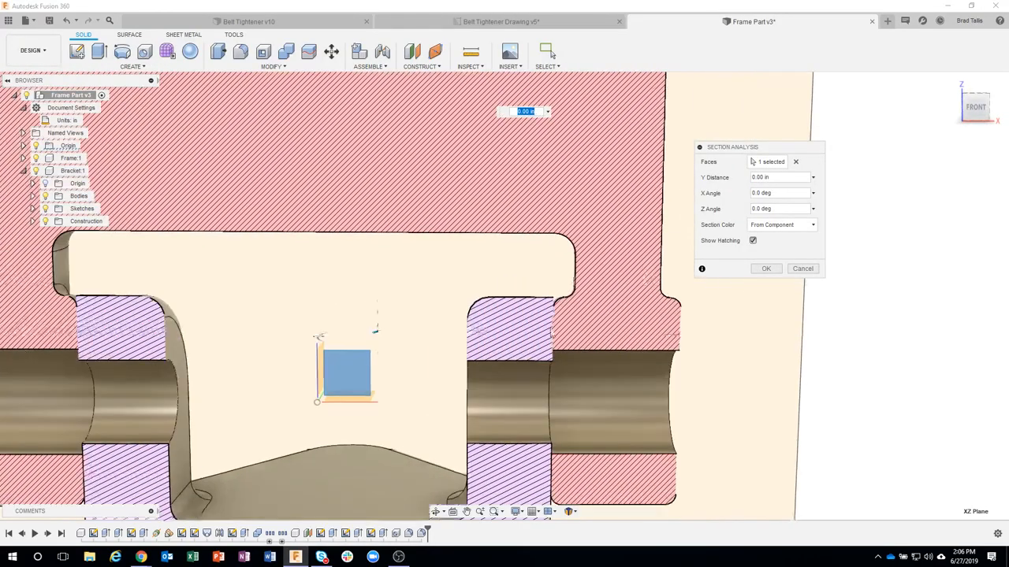
middle_click_drag(562, 332, 721, 374, "shift")
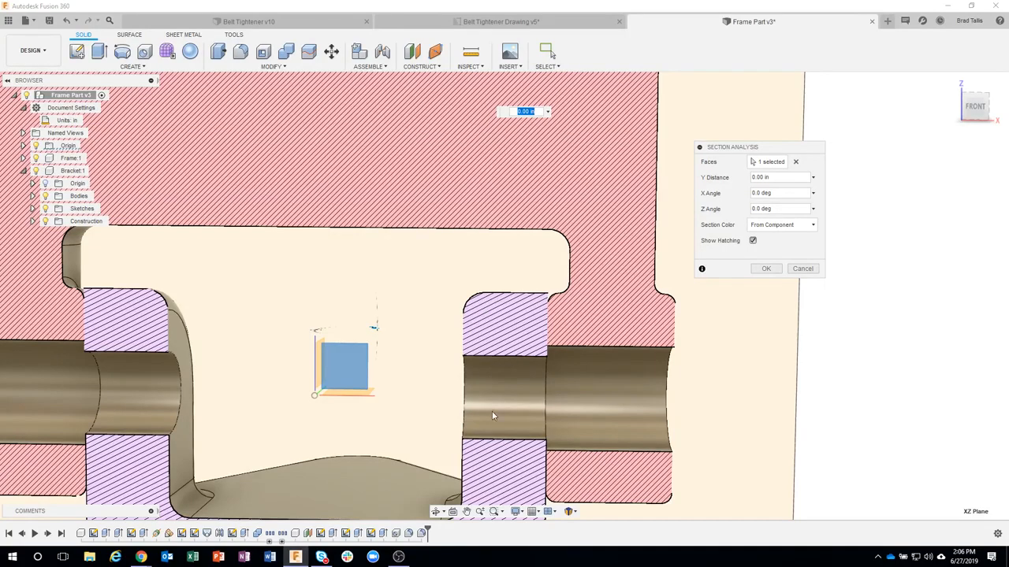
scroll(533, 379, "down", 5)
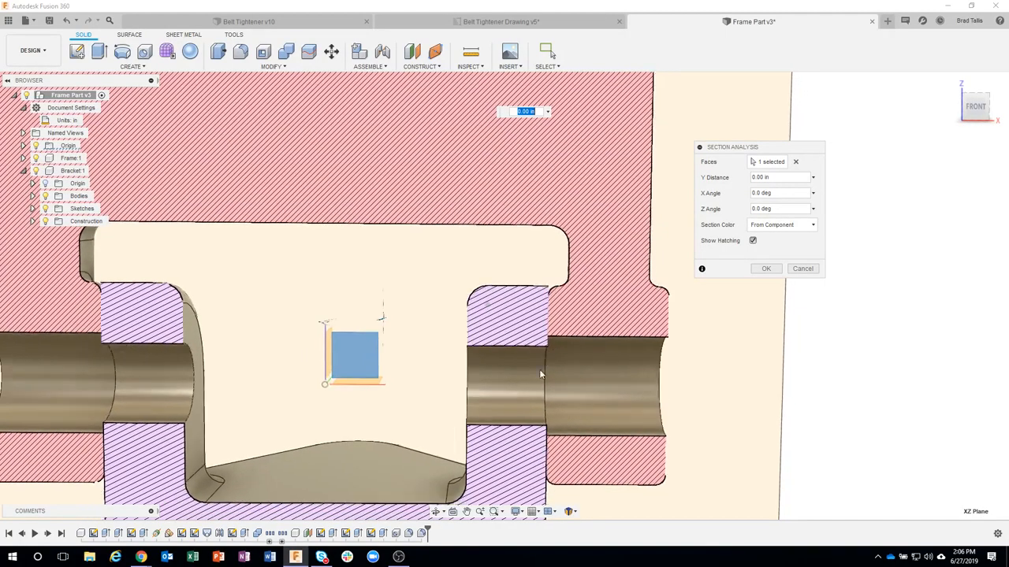
scroll(536, 352, "down", 5)
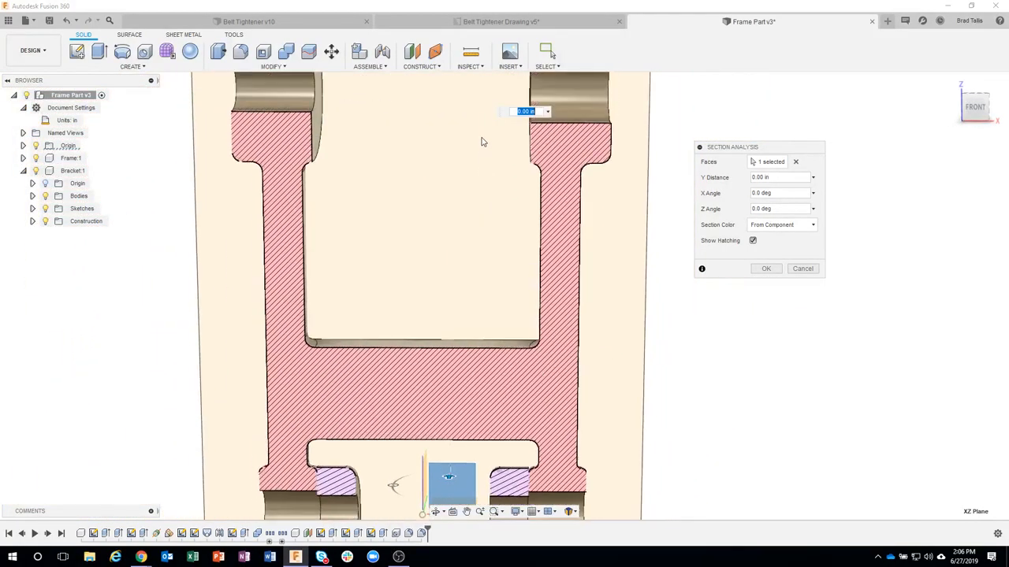